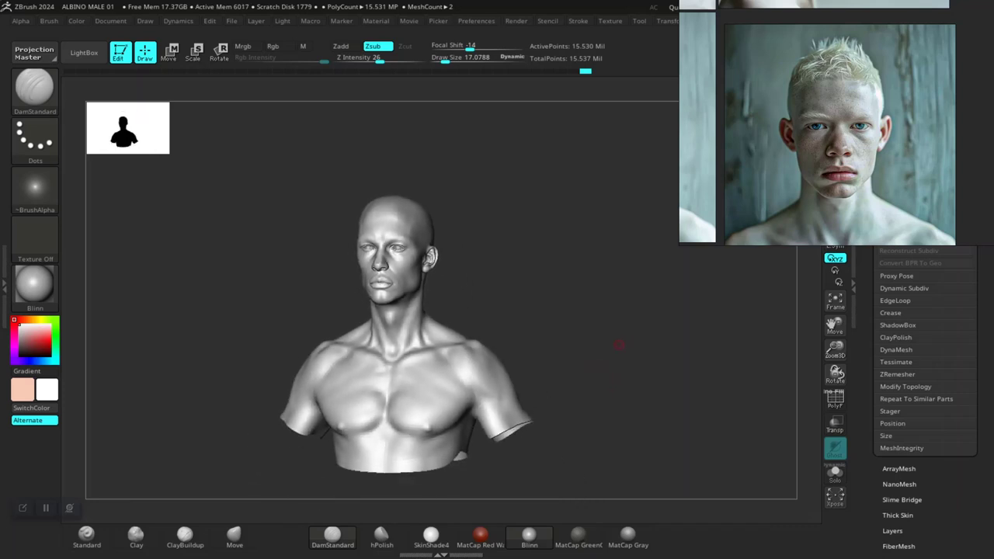
# - Place the reference photo of the young man beside the bust, with the bust shown from the front
pyautogui.moveTo(508, 346)
pyautogui.mouseDown()
pyautogui.moveTo(604, 348)
pyautogui.moveTo(607, 412)
pyautogui.moveTo(637, 358)
pyautogui.moveTo(485, 360)
pyautogui.moveTo(672, 360)
pyautogui.moveTo(637, 359)
pyautogui.moveTo(641, 393)
pyautogui.moveTo(637, 342)
pyautogui.moveTo(622, 388)
pyautogui.moveTo(563, 359)
pyautogui.moveTo(687, 357)
pyautogui.moveTo(637, 314)
pyautogui.mouseUp()
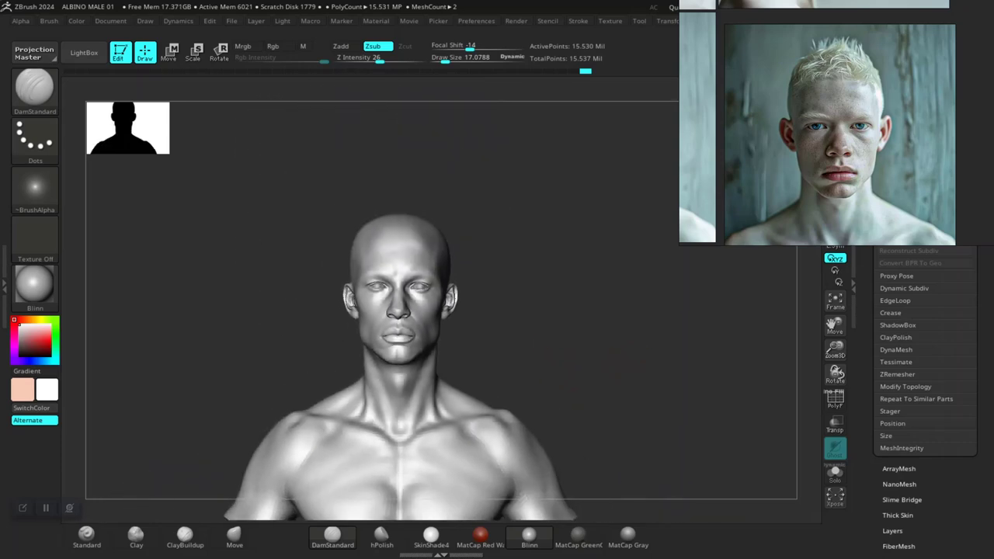
pyautogui.moveTo(595, 354); pyautogui.dragTo(726, 361)
pyautogui.moveTo(544, 365); pyautogui.dragTo(584, 404)
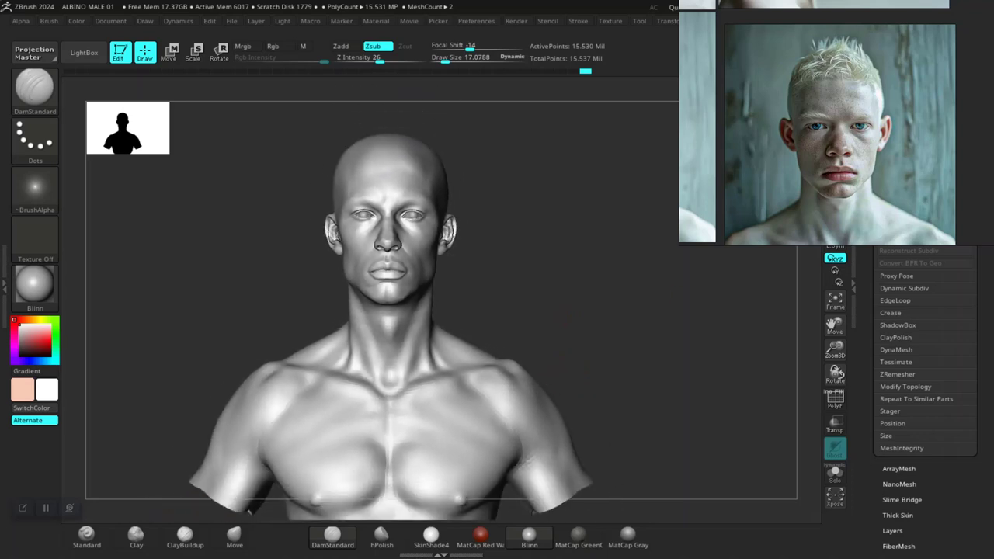
pyautogui.moveTo(808, 198); pyautogui.dragTo(186, 241, button='right')
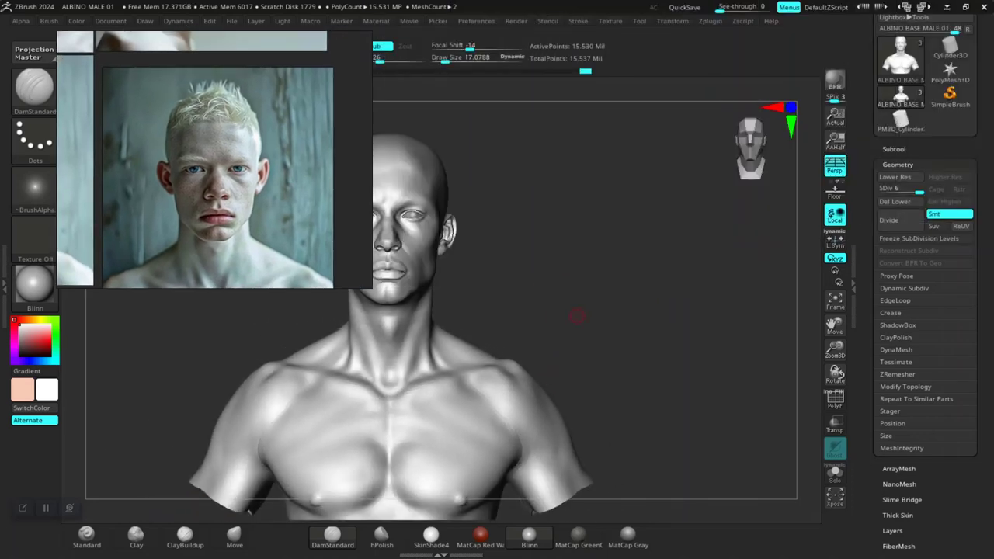
pyautogui.keyDown('alt'); pyautogui.moveTo(550, 289); pyautogui.dragTo(630, 300); pyautogui.keyUp('alt')
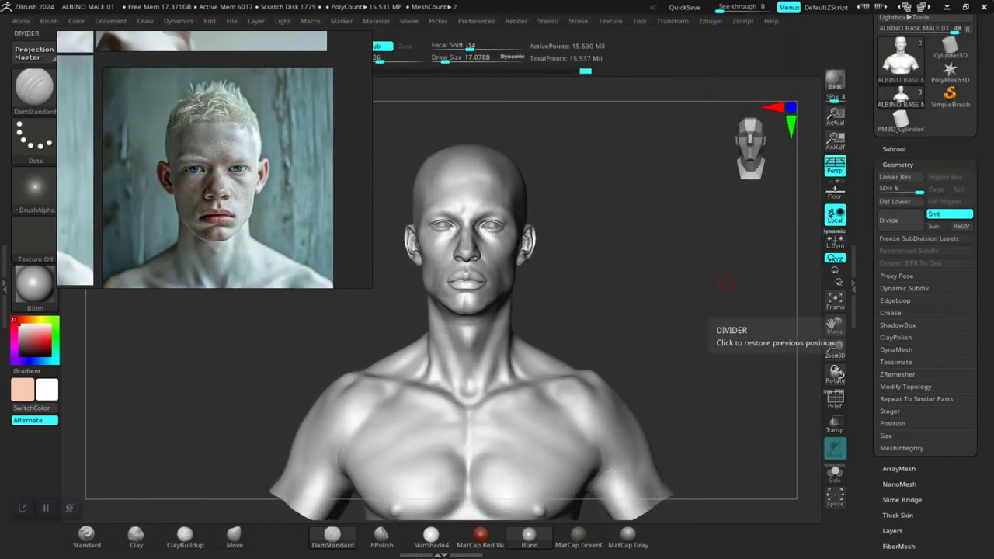
pyautogui.moveTo(866, 390)
pyautogui.mouseDown()
pyautogui.moveTo(866, 278)
pyautogui.moveTo(866, 290)
pyautogui.mouseUp()
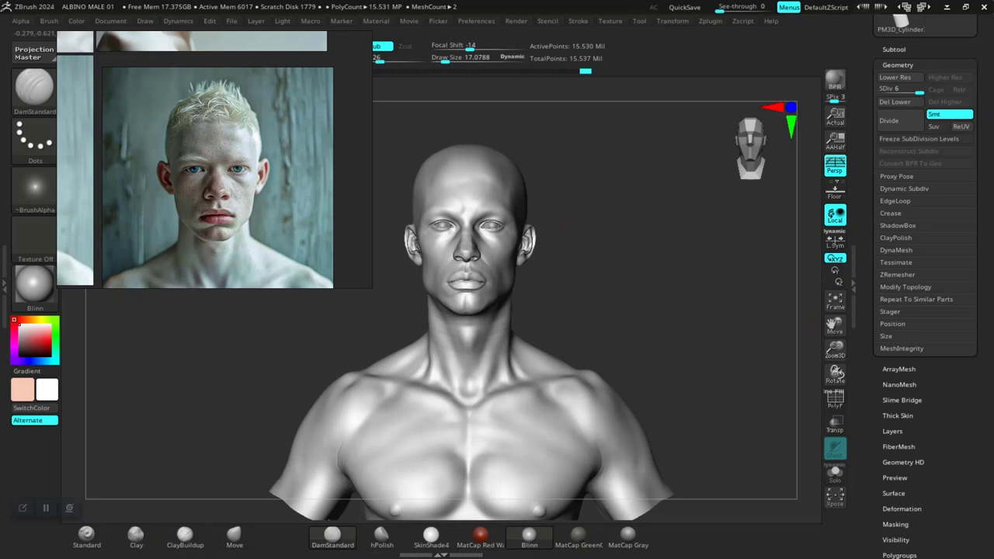
pyautogui.moveTo(306, 220); pyautogui.dragTo(299, 200, button='middle')
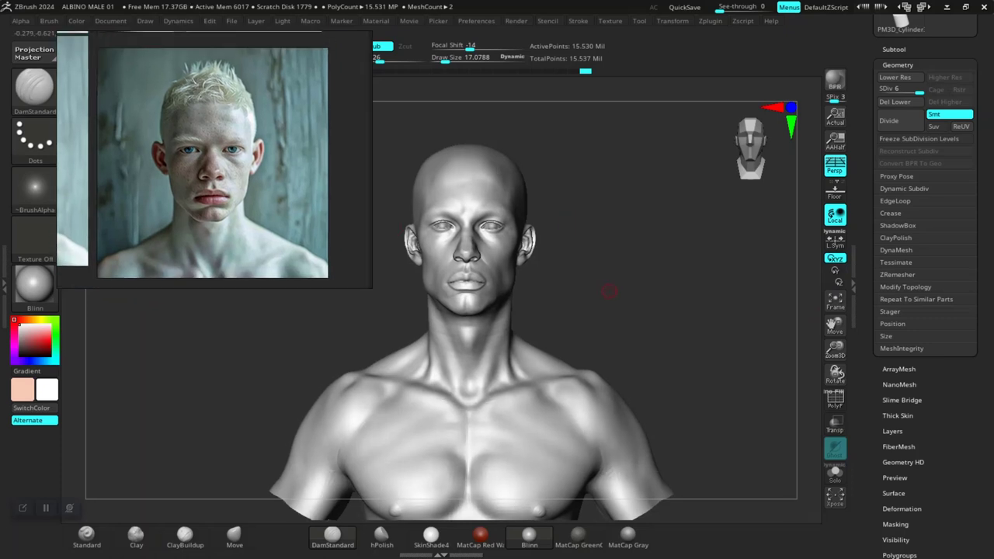
pyautogui.moveTo(609, 290); pyautogui.dragTo(602, 294)
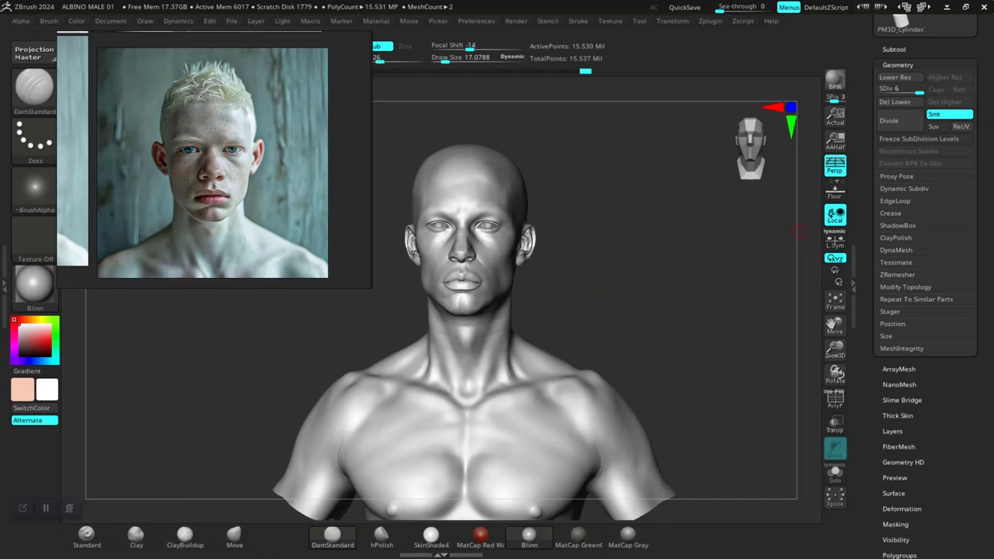
# - Turn on recording for the primary forms layer at the start of the bust's layer list
pyautogui.click(892, 431)
pyautogui.moveTo(877, 289); pyautogui.dragTo(876, 342)
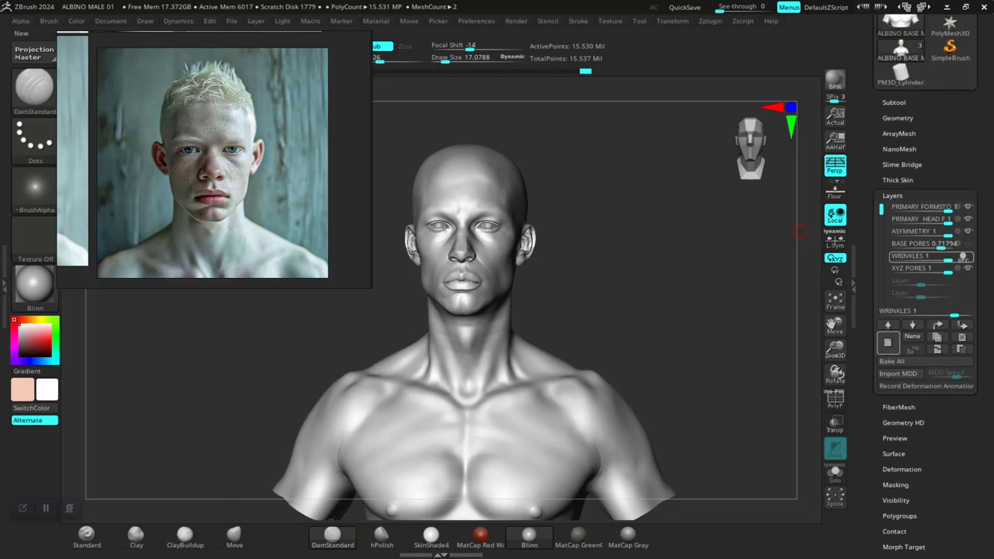
pyautogui.moveTo(921, 219)
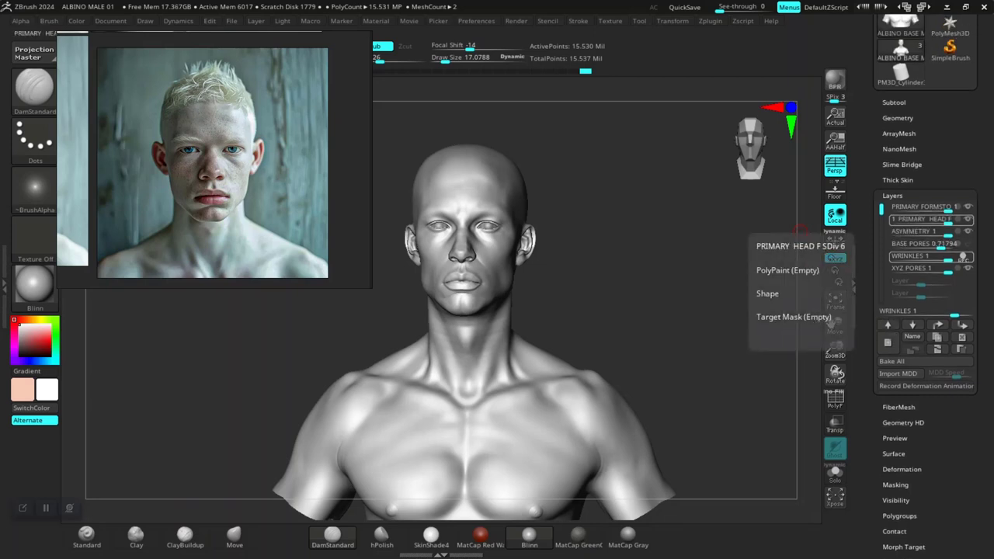
pyautogui.click(920, 207)
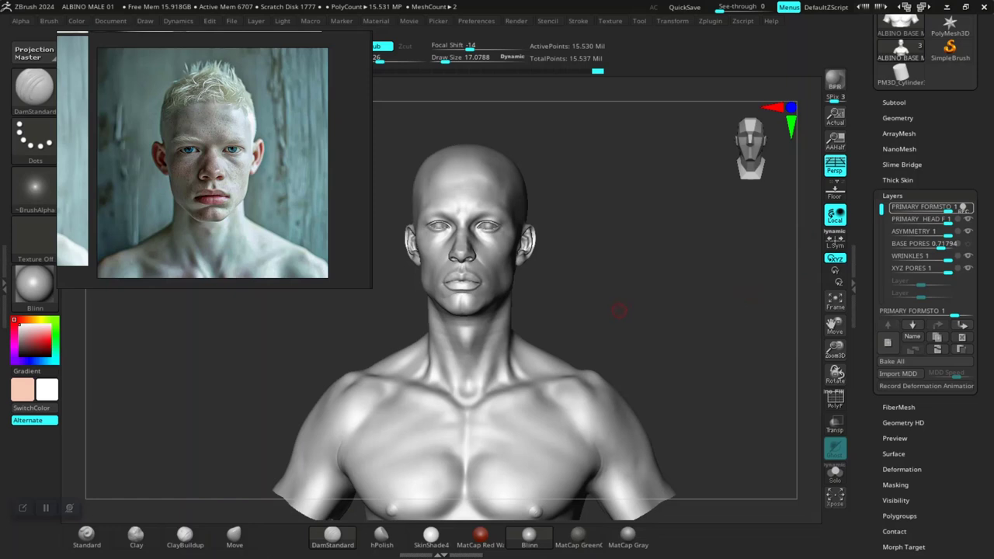
# - Lower the bust to its lowest subdivision level
pyautogui.press('shift')
pyautogui.hotkey('shift', 'd')
pyautogui.hotkey('shift', 'd')
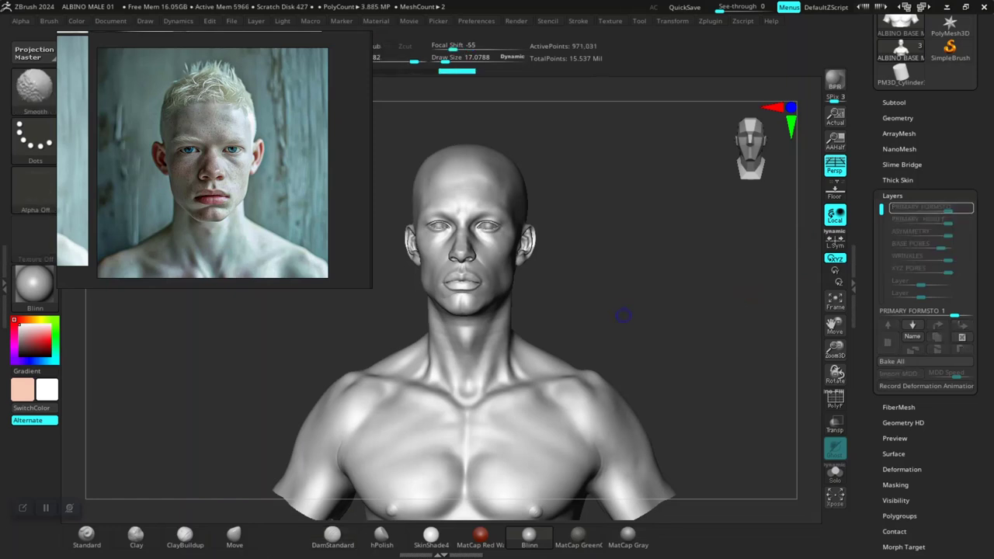
pyautogui.hotkey('shift', 'd')
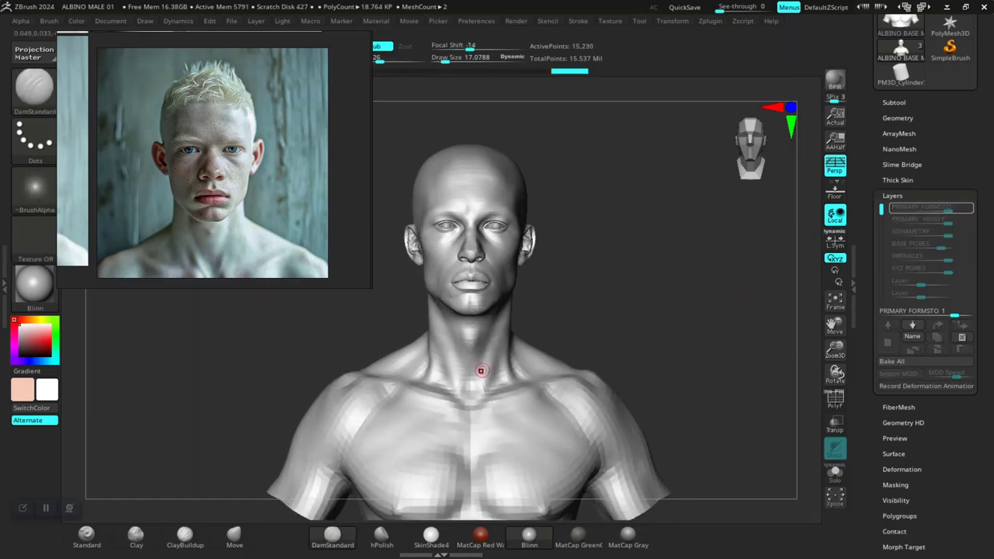
# - Mask the torso and invert the mask so that the head and neck are protected
pyautogui.keyDown('ctrl'); pyautogui.moveTo(504, 365); pyautogui.dragTo(500, 309, button='right'); pyautogui.keyUp('ctrl')
pyautogui.keyDown('alt'); pyautogui.moveTo(500, 309); pyautogui.dragTo(511, 264, button='right'); pyautogui.keyUp('alt')
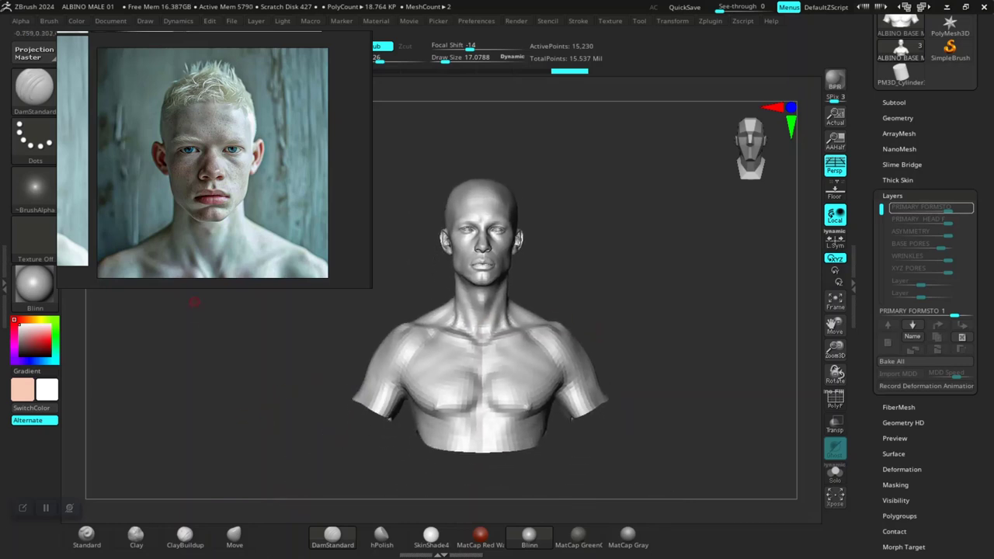
pyautogui.keyDown('alt'); pyautogui.moveTo(468, 318); pyautogui.dragTo(506, 325, button='right'); pyautogui.keyUp('alt')
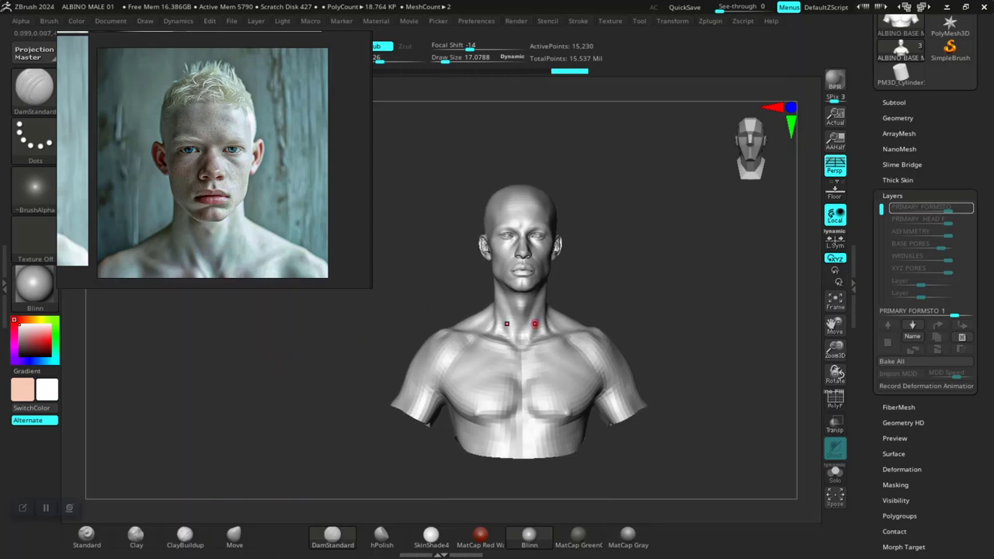
pyautogui.keyDown('ctrl'); pyautogui.moveTo(363, 319); pyautogui.dragTo(678, 496); pyautogui.keyUp('ctrl')
pyautogui.keyDown('ctrl'); pyautogui.moveTo(521, 401); pyautogui.dragTo(520, 392); pyautogui.keyUp('ctrl')
pyautogui.keyDown('alt'); pyautogui.moveTo(521, 281); pyautogui.dragTo(503, 365, button='right'); pyautogui.keyUp('alt')
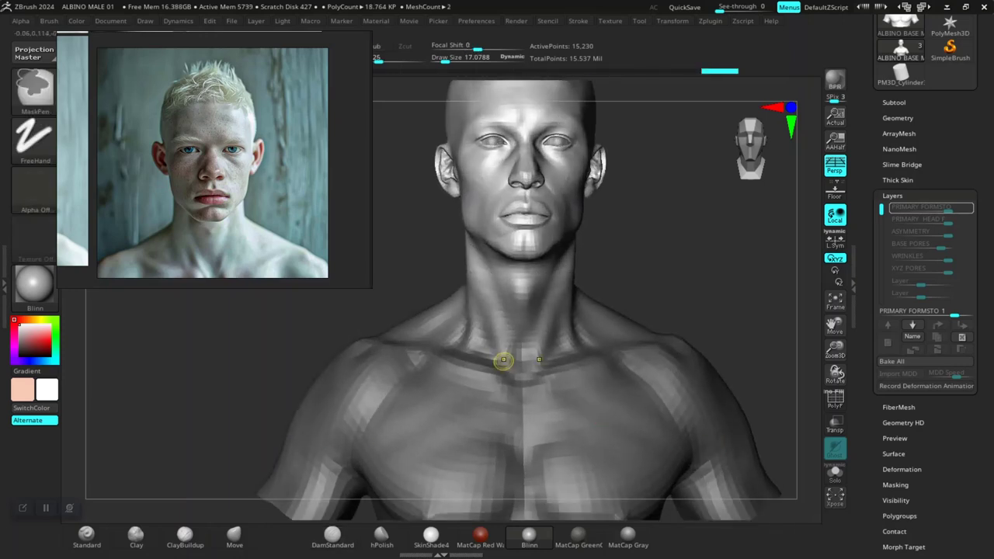
pyautogui.keyDown('ctrl'); pyautogui.click(668, 280); pyautogui.keyUp('ctrl')
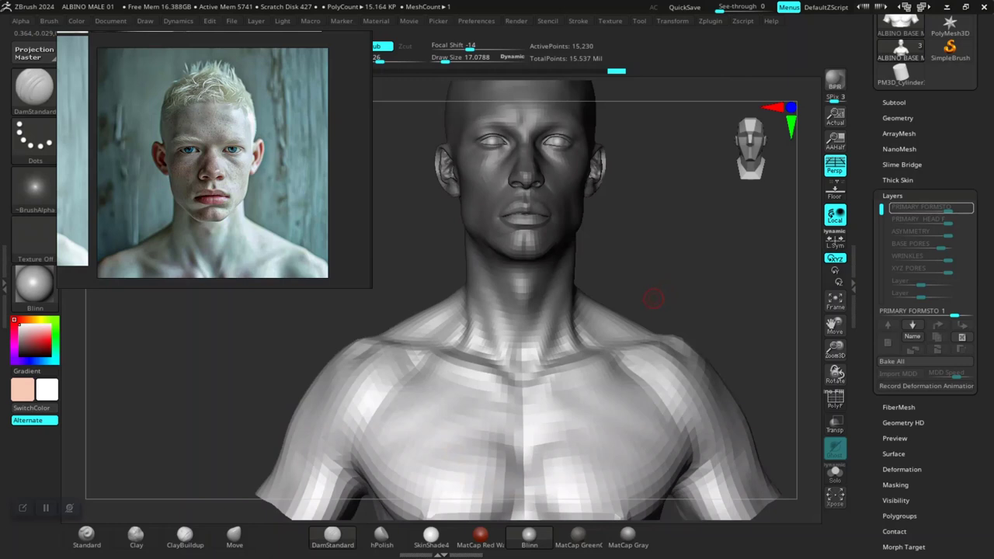
pyautogui.press('ctrl')
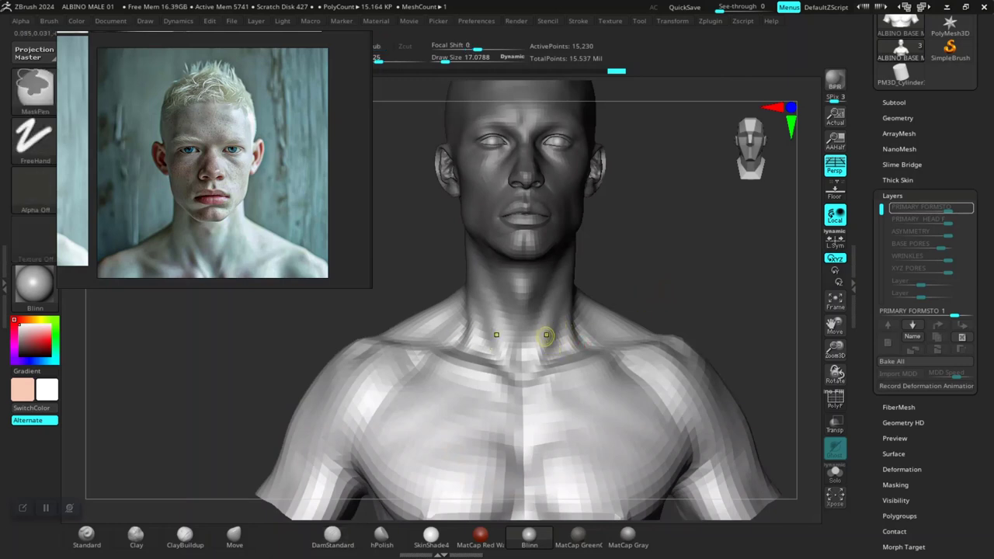
# - Raise the unmasked shoulders and chest with the centred, reoriented gizmo to shorten the neck, and clear the mask
pyautogui.hotkey('ctrl', 'shift', 'z')
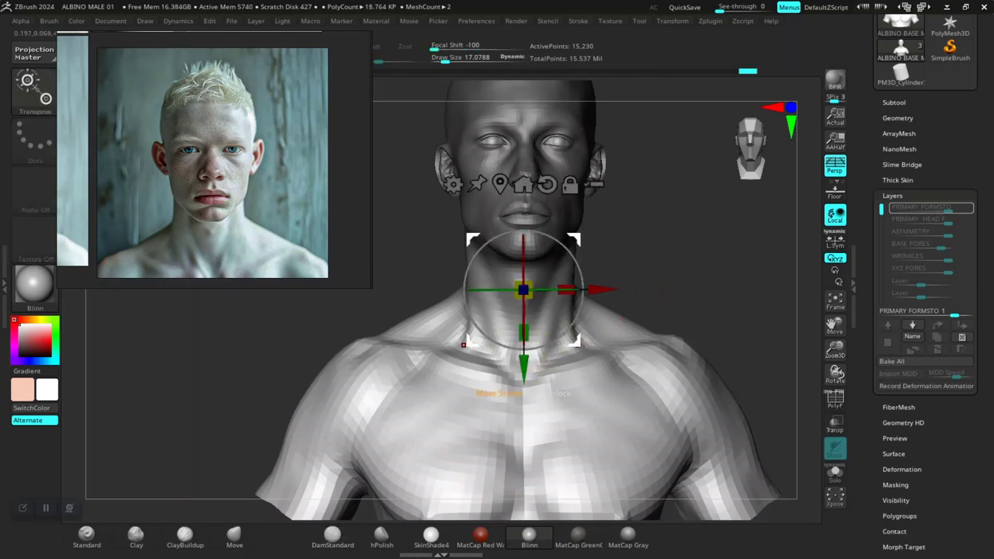
pyautogui.click(500, 185)
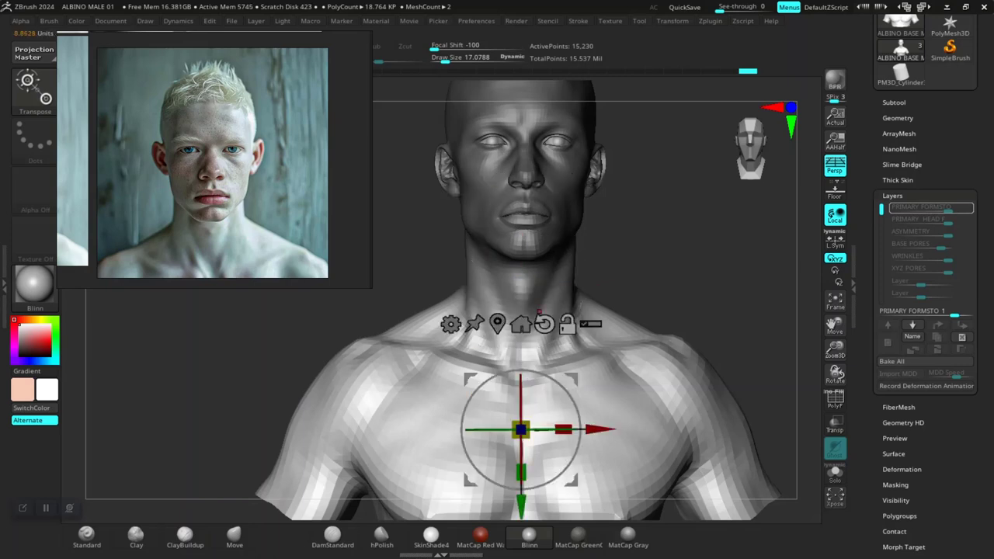
pyautogui.click(547, 327)
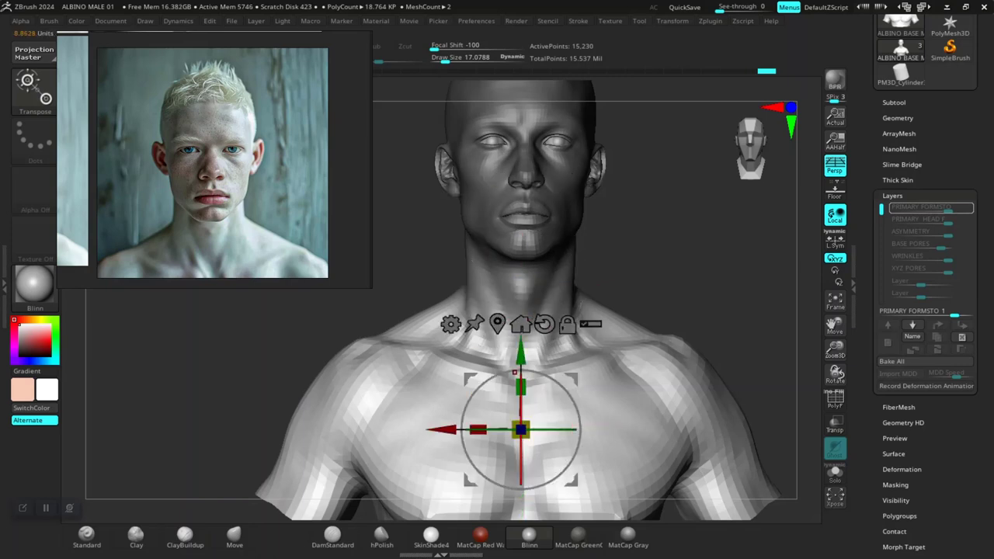
pyautogui.moveTo(521, 355); pyautogui.dragTo(521, 337)
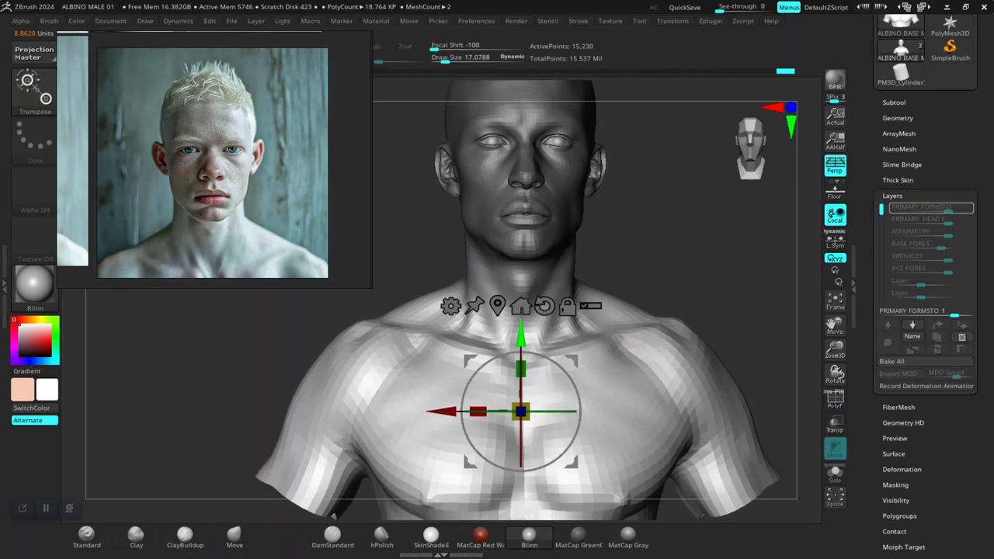
pyautogui.moveTo(699, 249); pyautogui.dragTo(497, 253)
pyautogui.press('q')
pyautogui.moveTo(644, 255)
pyautogui.mouseDown()
pyautogui.moveTo(745, 262)
pyautogui.moveTo(646, 266)
pyautogui.moveTo(649, 311)
pyautogui.mouseUp()
pyautogui.keyDown('ctrl'); pyautogui.moveTo(646, 205); pyautogui.dragTo(676, 256); pyautogui.keyUp('ctrl')
pyautogui.moveTo(738, 249)
pyautogui.mouseDown()
pyautogui.moveTo(643, 254)
pyautogui.moveTo(722, 239)
pyautogui.mouseUp()
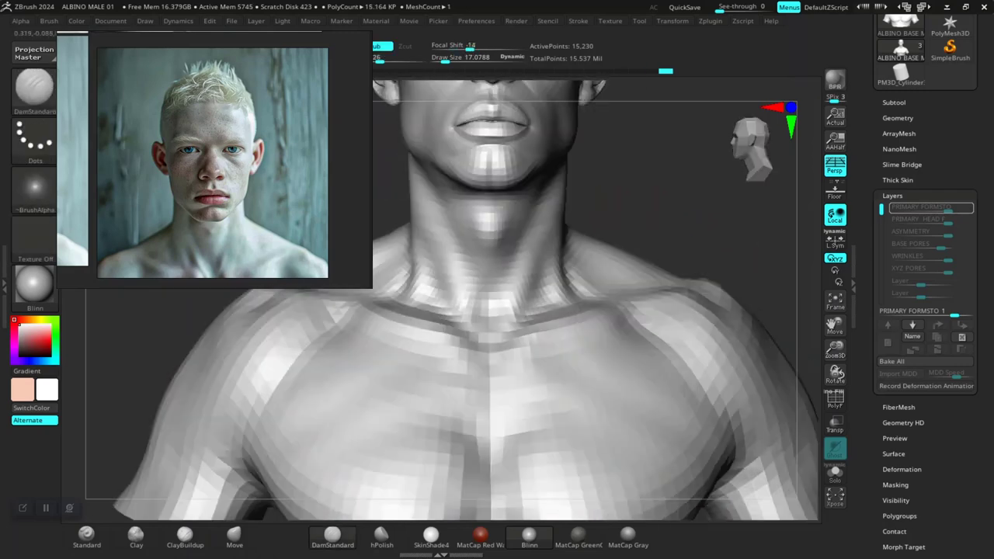
# - Reshape the trapezius at the back of the neck using the Move brush at a draw size of about 182
pyautogui.moveTo(661, 233)
pyautogui.keyDown('alt'); pyautogui.mouseDown()
pyautogui.moveTo(623, 239)
pyautogui.moveTo(633, 264)
pyautogui.mouseUp(); pyautogui.keyUp('alt')
pyautogui.press('space')
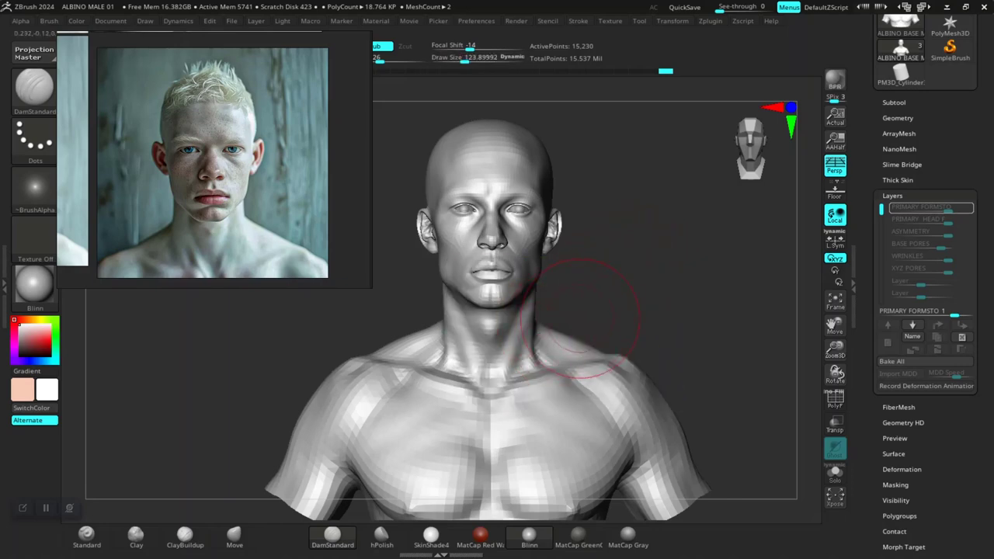
pyautogui.moveTo(578, 319); pyautogui.dragTo(444, 320)
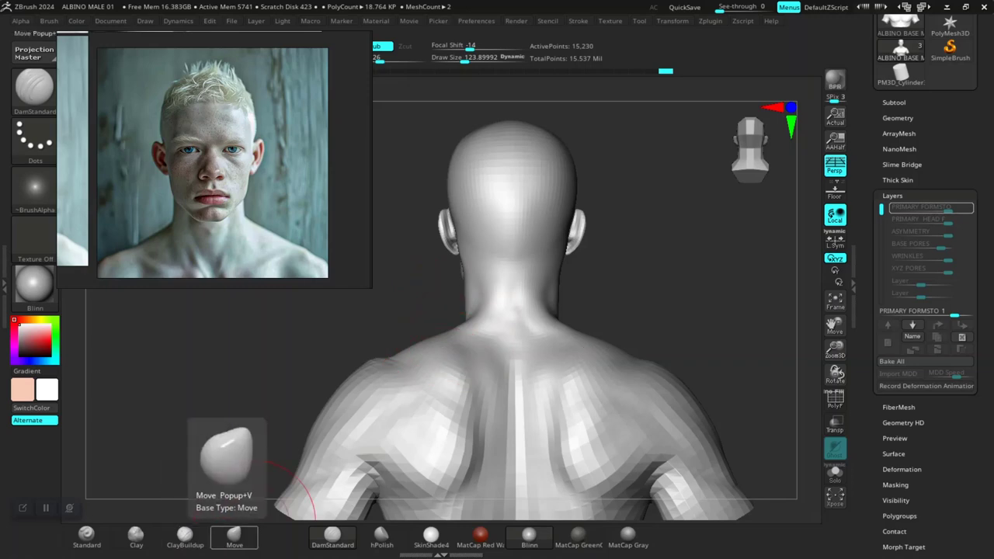
pyautogui.click(234, 536)
pyautogui.moveTo(221, 435); pyautogui.dragTo(380, 400)
pyautogui.keyDown('alt'); pyautogui.moveTo(656, 298); pyautogui.dragTo(544, 342); pyautogui.keyUp('alt')
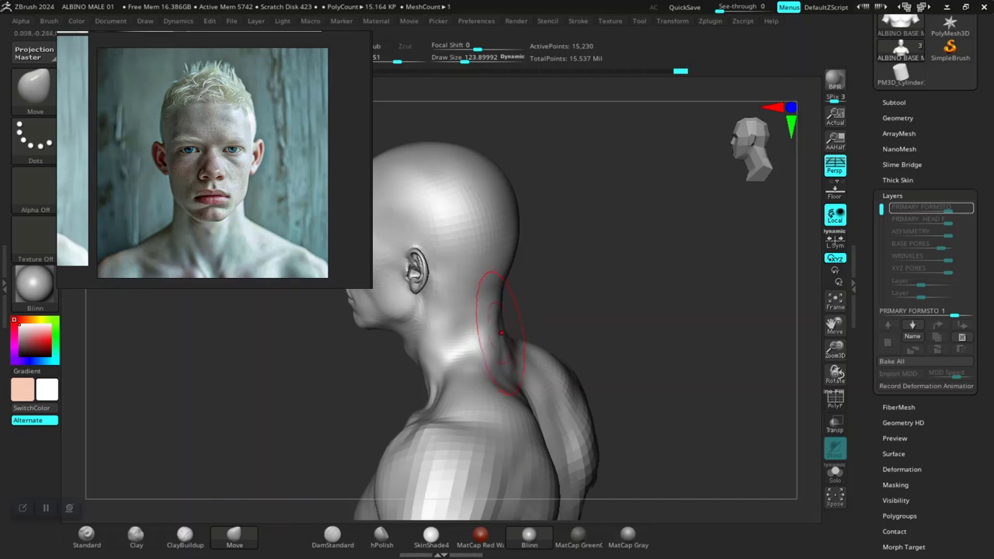
pyautogui.press('space')
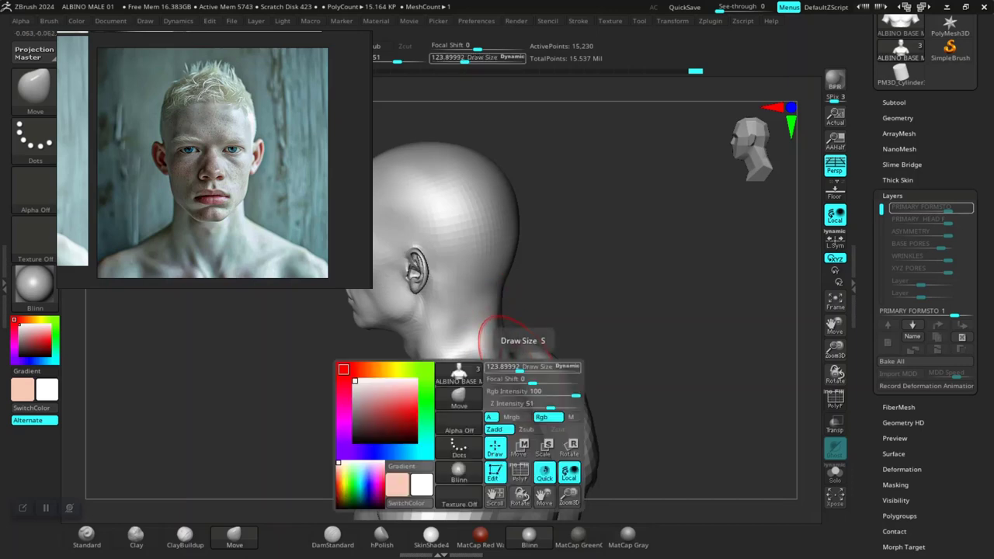
pyautogui.moveTo(521, 368); pyautogui.dragTo(526, 369)
pyautogui.moveTo(590, 319); pyautogui.dragTo(532, 400)
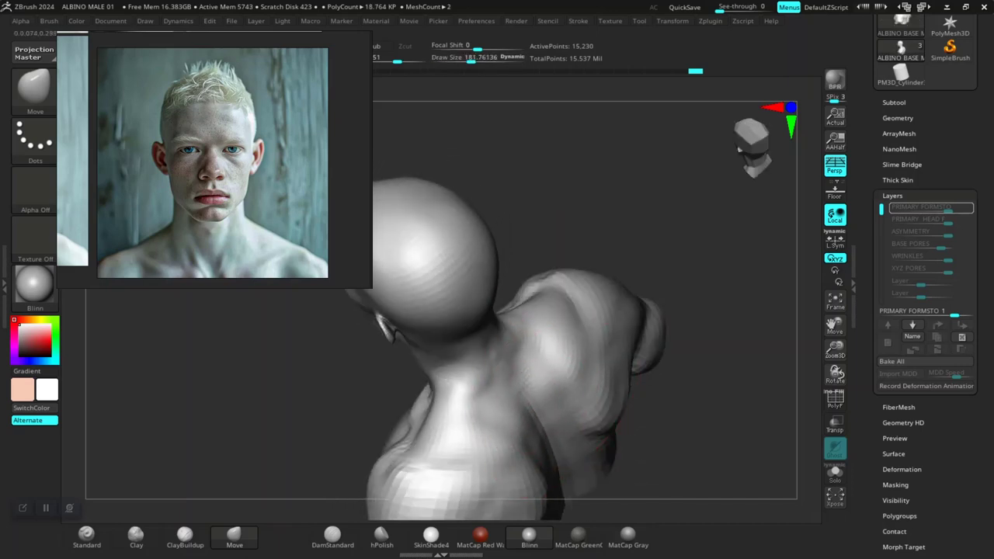
pyautogui.moveTo(567, 392)
pyautogui.mouseDown(button='right')
pyautogui.moveTo(644, 382)
pyautogui.moveTo(637, 370)
pyautogui.moveTo(501, 373)
pyautogui.moveTo(488, 423)
pyautogui.mouseUp(button='right')
pyautogui.moveTo(487, 423); pyautogui.dragTo(474, 435, button='right')
pyautogui.press('space')
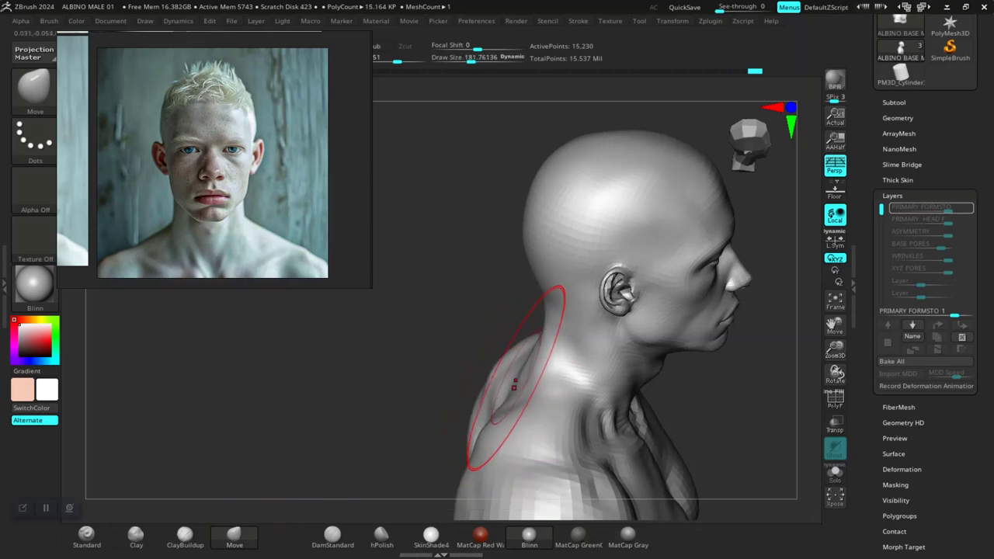
pyautogui.moveTo(474, 424); pyautogui.dragTo(575, 466, button='right')
pyautogui.moveTo(544, 334)
pyautogui.mouseDown()
pyautogui.moveTo(664, 311)
pyautogui.moveTo(576, 277)
pyautogui.moveTo(619, 286)
pyautogui.moveTo(576, 333)
pyautogui.mouseUp()
# - Pull in the slope between neck and shoulder using the Move brush at a draw size of about 146
pyautogui.press('space')
pyautogui.moveTo(657, 335); pyautogui.dragTo(568, 319)
pyautogui.moveTo(610, 308); pyautogui.dragTo(574, 302)
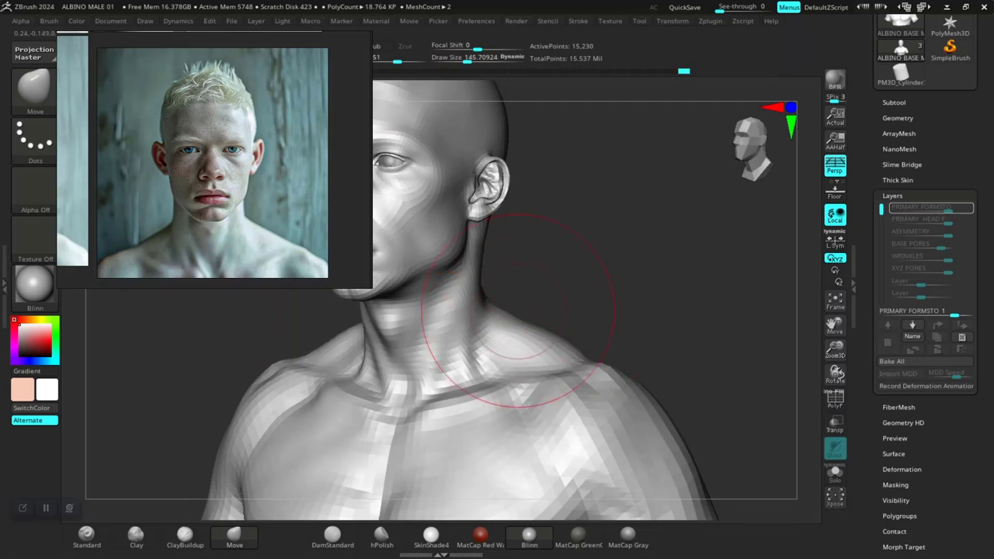
pyautogui.moveTo(554, 340)
pyautogui.mouseDown()
pyautogui.moveTo(547, 347)
pyautogui.moveTo(520, 321)
pyautogui.mouseUp()
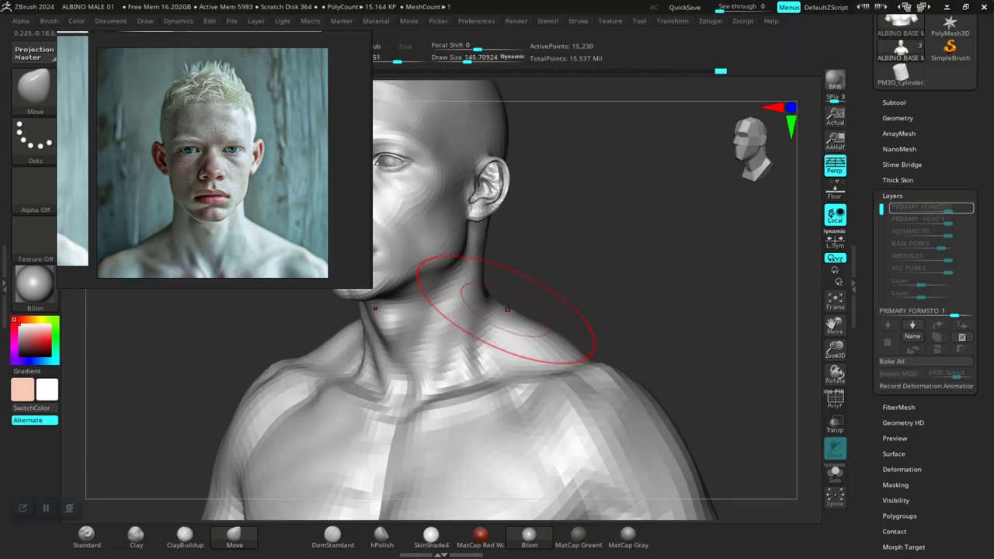
# - Refine the tops and backs of the shoulders using the Move brush at a draw size of about 99
pyautogui.moveTo(590, 301)
pyautogui.keyDown('shift'); pyautogui.mouseDown()
pyautogui.moveTo(657, 317)
pyautogui.moveTo(694, 305)
pyautogui.moveTo(710, 322)
pyautogui.moveTo(596, 332)
pyautogui.moveTo(576, 345)
pyautogui.moveTo(591, 344)
pyautogui.mouseUp(); pyautogui.keyUp('shift')
pyautogui.press('f')
pyautogui.press('space')
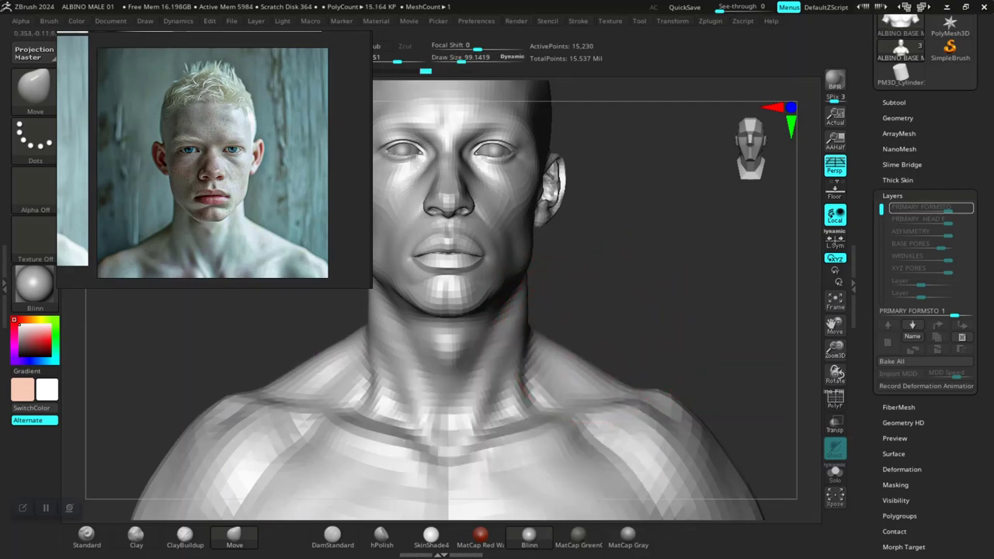
pyautogui.moveTo(680, 340)
pyautogui.keyDown('alt'); pyautogui.mouseDown()
pyautogui.moveTo(637, 330)
pyautogui.moveTo(639, 296)
pyautogui.moveTo(663, 348)
pyautogui.mouseUp(); pyautogui.keyUp('alt')
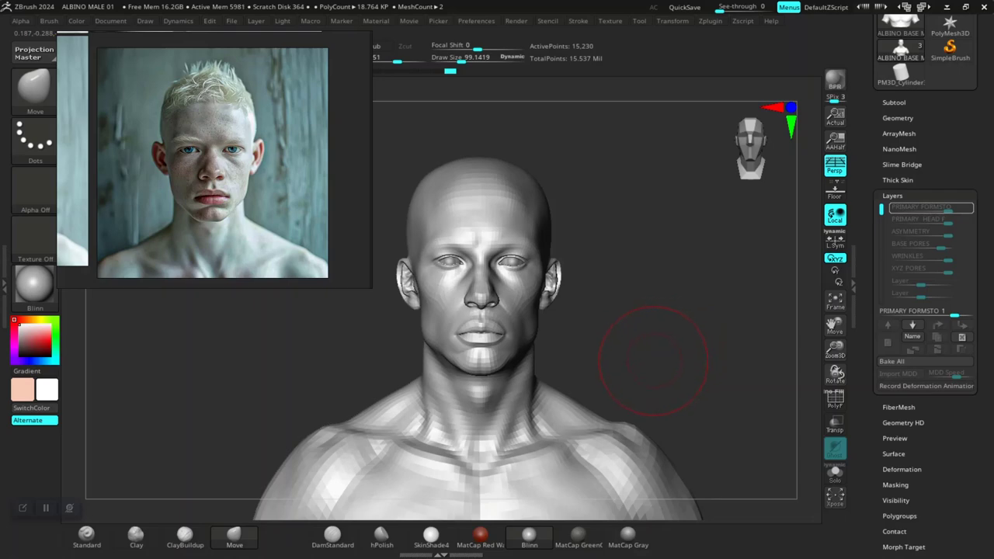
pyautogui.moveTo(688, 333)
pyautogui.keyDown('alt'); pyautogui.mouseDown()
pyautogui.moveTo(665, 277)
pyautogui.moveTo(670, 309)
pyautogui.moveTo(427, 291)
pyautogui.moveTo(516, 295)
pyautogui.moveTo(439, 294)
pyautogui.mouseUp(); pyautogui.keyUp('alt')
pyautogui.moveTo(501, 303); pyautogui.dragTo(488, 309)
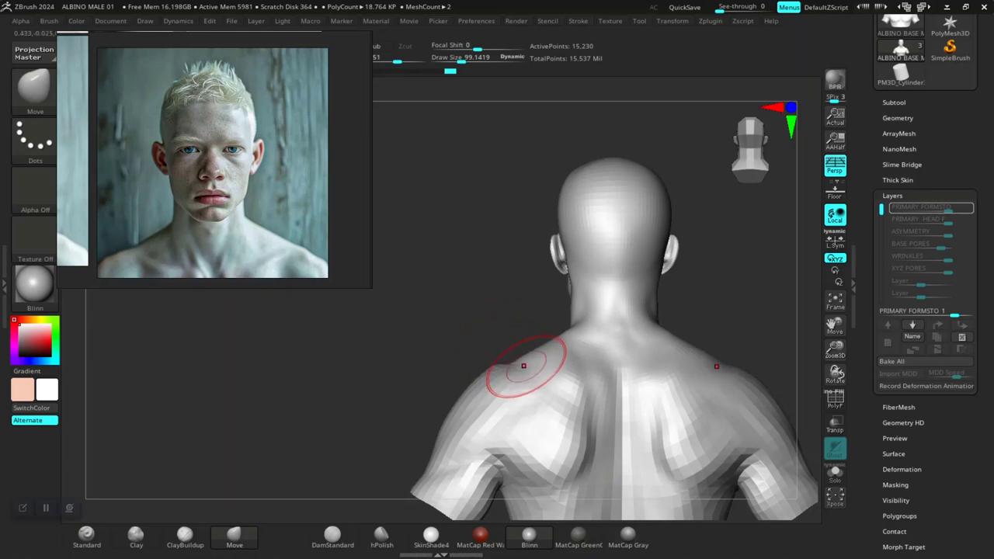
pyautogui.moveTo(468, 332); pyautogui.dragTo(573, 351)
pyautogui.moveTo(521, 383)
pyautogui.mouseDown(button='right')
pyautogui.moveTo(547, 418)
pyautogui.moveTo(588, 421)
pyautogui.mouseUp(button='right')
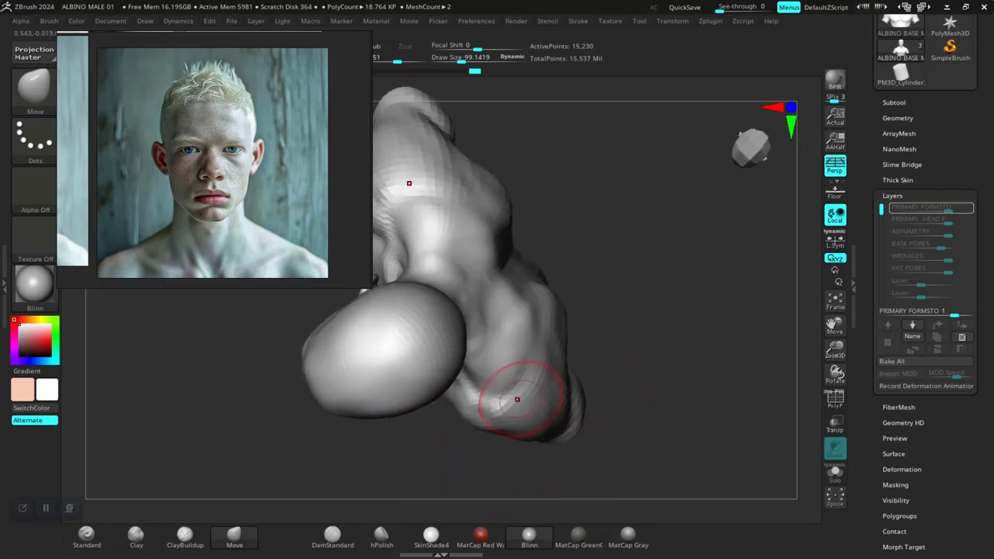
pyautogui.moveTo(517, 399)
pyautogui.mouseDown()
pyautogui.moveTo(657, 318)
pyautogui.moveTo(621, 326)
pyautogui.moveTo(666, 322)
pyautogui.moveTo(606, 309)
pyautogui.moveTo(668, 292)
pyautogui.moveTo(501, 376)
pyautogui.mouseUp()
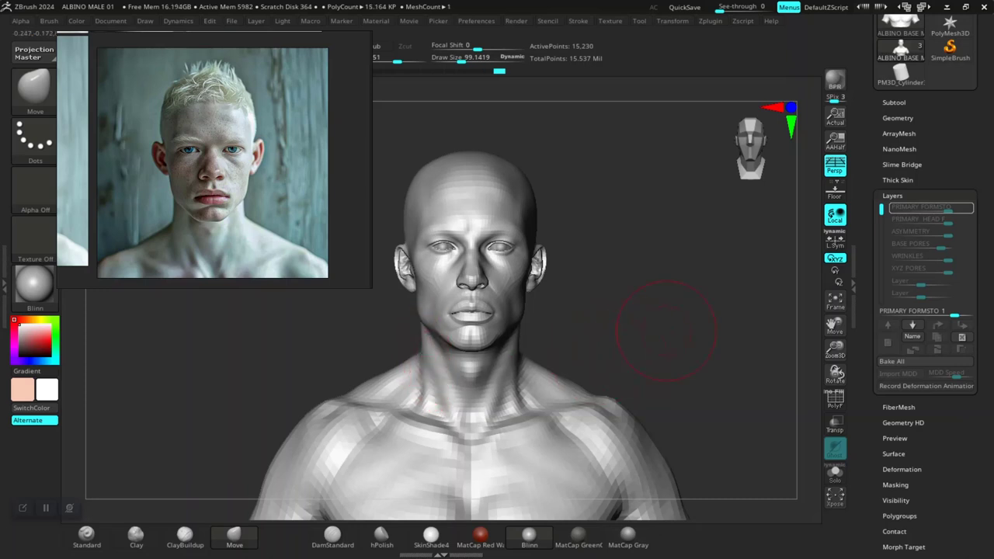
# - Push in the back of the skull from the top view using the Move brush at a draw size of about 215
pyautogui.moveTo(667, 331)
pyautogui.keyDown('alt'); pyautogui.mouseDown()
pyautogui.moveTo(661, 299)
pyautogui.moveTo(669, 341)
pyautogui.moveTo(672, 326)
pyautogui.mouseUp(); pyautogui.keyUp('alt')
pyautogui.moveTo(679, 284)
pyautogui.keyDown('alt'); pyautogui.mouseDown()
pyautogui.moveTo(681, 317)
pyautogui.moveTo(684, 296)
pyautogui.moveTo(734, 313)
pyautogui.moveTo(715, 313)
pyautogui.moveTo(701, 349)
pyautogui.mouseUp(); pyautogui.keyUp('alt')
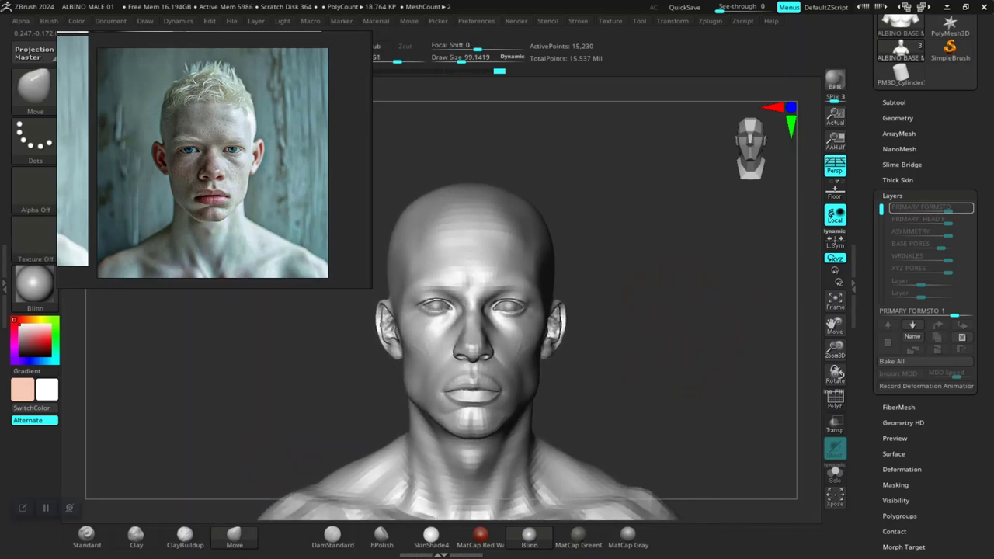
pyautogui.moveTo(661, 322)
pyautogui.mouseDown()
pyautogui.moveTo(591, 289)
pyautogui.moveTo(632, 393)
pyautogui.mouseUp()
pyautogui.moveTo(598, 271)
pyautogui.keyDown('alt'); pyautogui.mouseDown()
pyautogui.moveTo(594, 297)
pyautogui.moveTo(605, 159)
pyautogui.mouseUp(); pyautogui.keyUp('alt')
pyautogui.press('space')
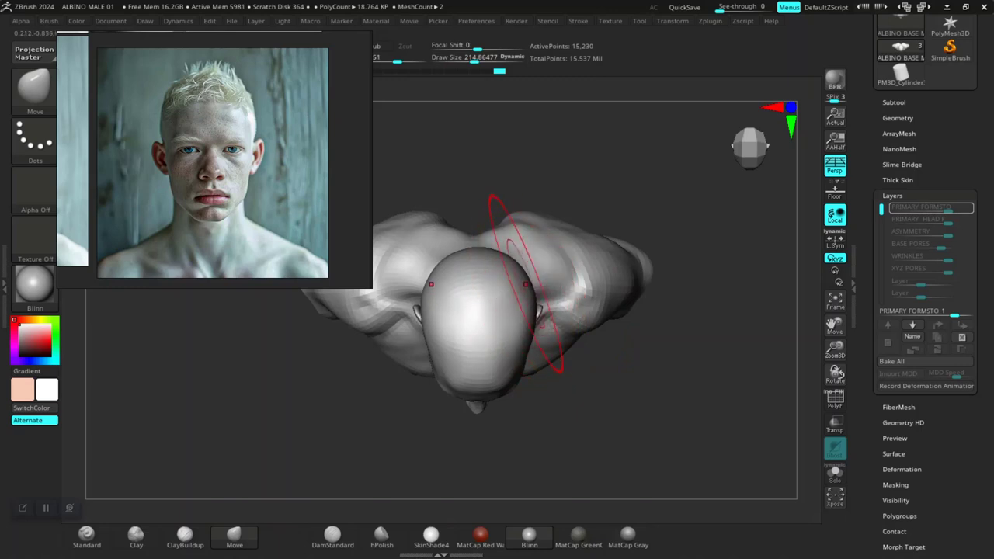
pyautogui.moveTo(526, 284); pyautogui.dragTo(522, 287)
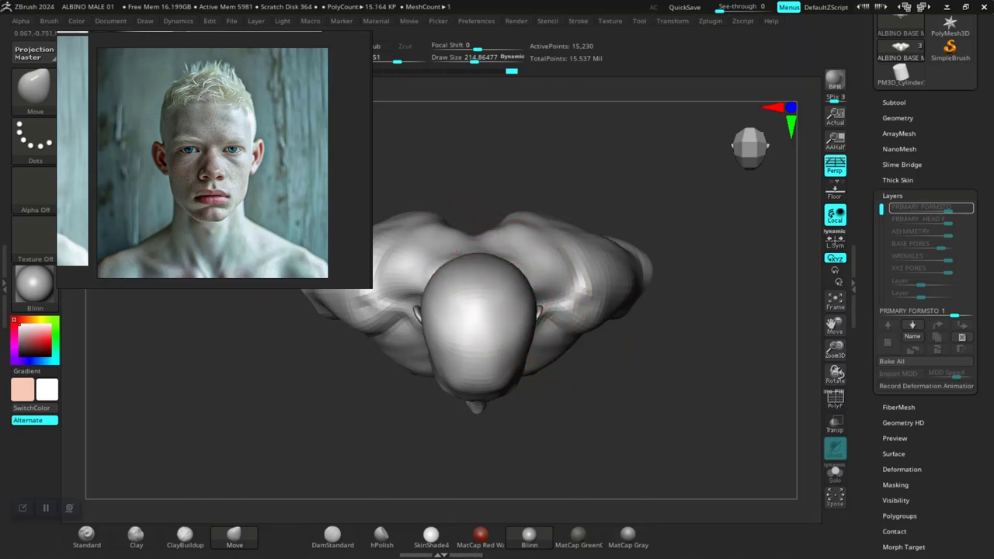
pyautogui.moveTo(602, 404)
pyautogui.mouseDown()
pyautogui.moveTo(602, 334)
pyautogui.moveTo(602, 403)
pyautogui.mouseUp()
pyautogui.moveTo(599, 250); pyautogui.dragTo(595, 259)
# - Adjust the upper forehead from the front using the Move brush at a draw size of about 215
pyautogui.moveTo(621, 404)
pyautogui.mouseDown()
pyautogui.moveTo(621, 272)
pyautogui.moveTo(652, 298)
pyautogui.moveTo(667, 339)
pyautogui.mouseUp()
pyautogui.keyDown('alt'); pyautogui.moveTo(668, 303); pyautogui.dragTo(668, 324); pyautogui.keyUp('alt')
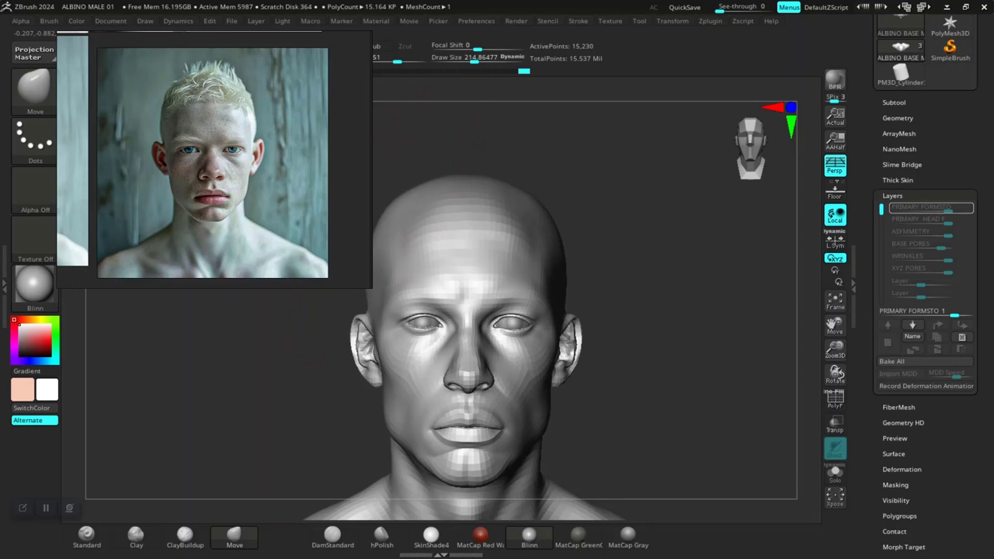
pyautogui.moveTo(447, 267); pyautogui.dragTo(449, 276)
pyautogui.moveTo(727, 347)
pyautogui.keyDown('alt'); pyautogui.mouseDown()
pyautogui.moveTo(627, 293)
pyautogui.moveTo(663, 306)
pyautogui.mouseUp(); pyautogui.keyUp('alt')
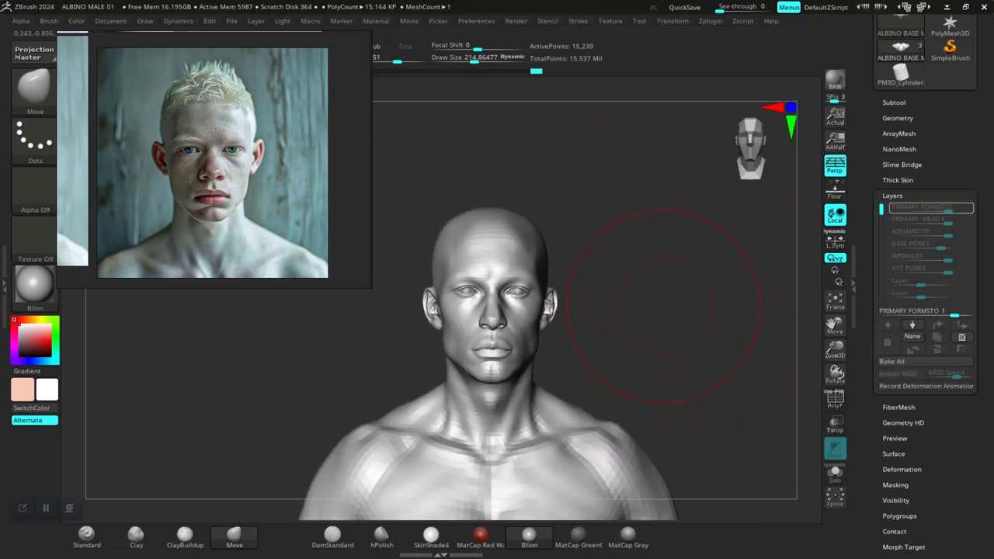
# - Save the project over the existing ALBINO MALE 01 file
pyautogui.hotkey('ctrl', 's')
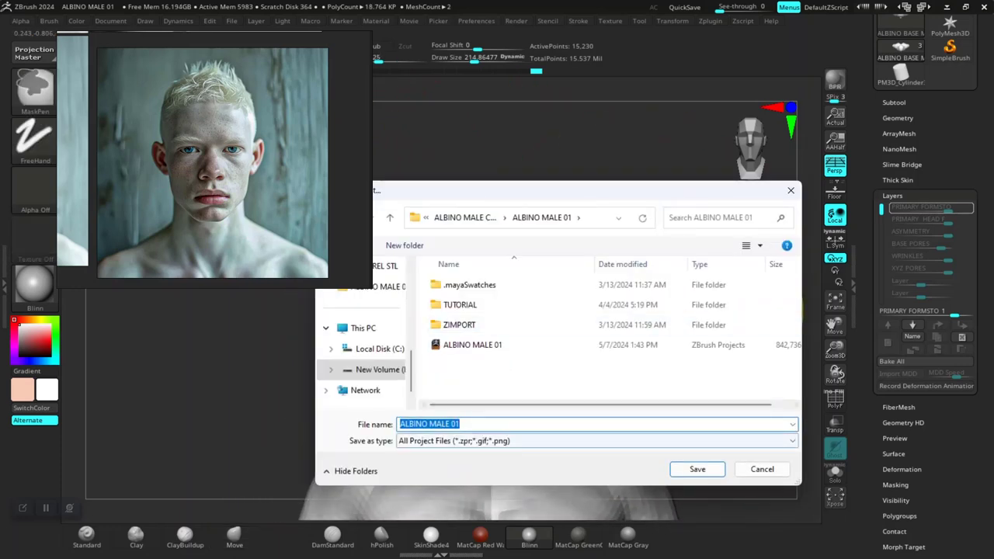
pyautogui.press('Return')
pyautogui.press('Left')
pyautogui.press('Return')
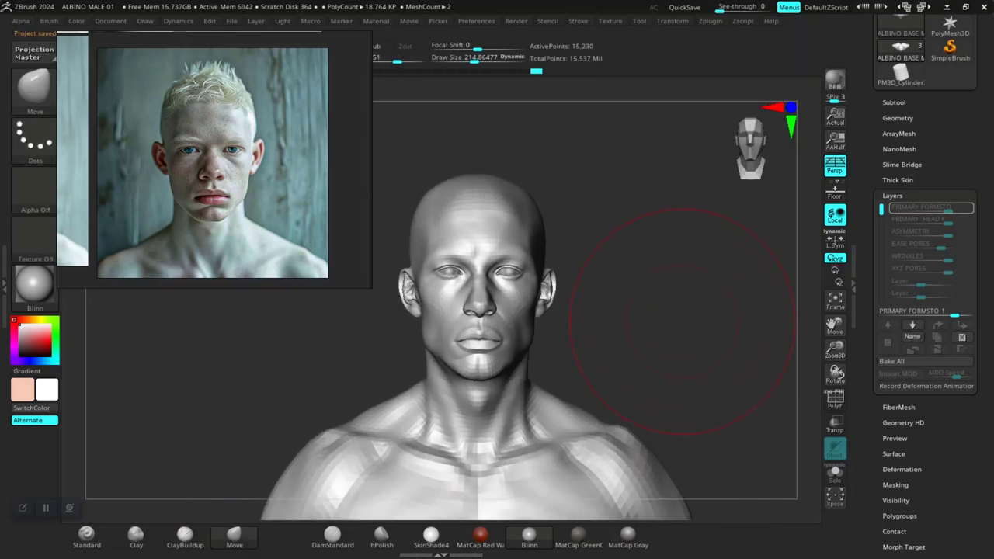
pyautogui.hotkey('ctrl', 's')
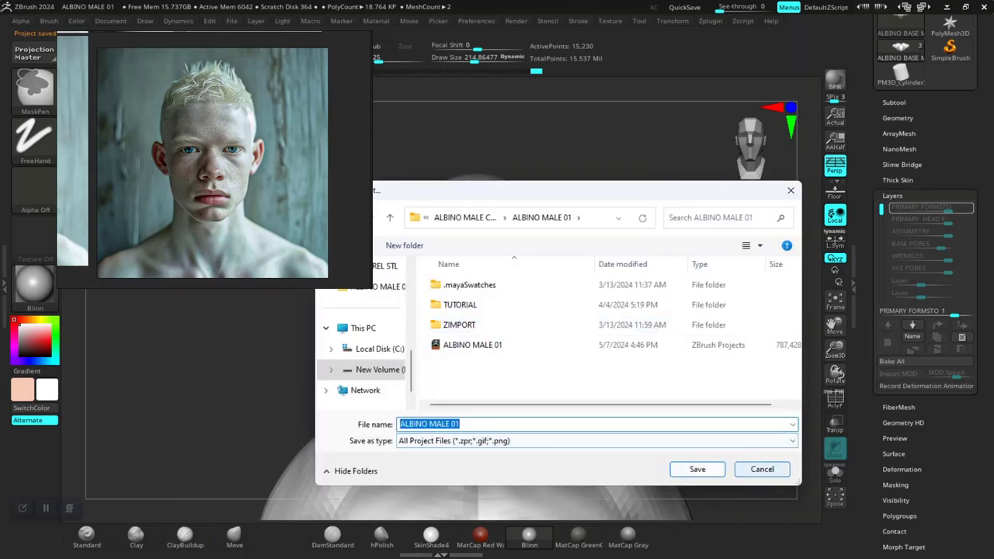
pyautogui.click(762, 469)
# - Reshape the back of the head in profile using the Move brush at about 129, and reposition the reference photo beside the bust
pyautogui.press('space')
pyautogui.moveTo(591, 262); pyautogui.dragTo(581, 262)
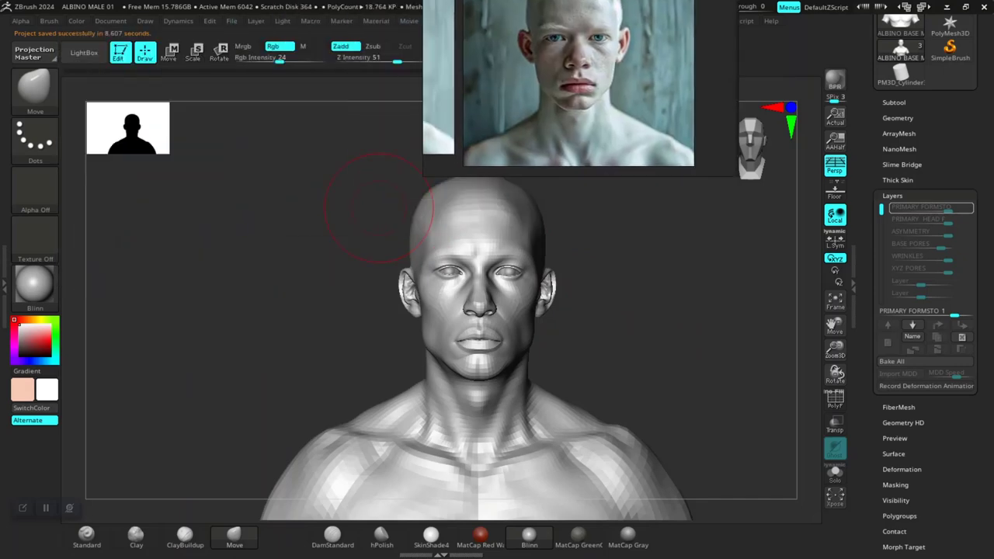
pyautogui.keyDown('alt'); pyautogui.moveTo(618, 381); pyautogui.dragTo(631, 233); pyautogui.keyUp('alt')
pyautogui.moveTo(639, 75); pyautogui.dragTo(647, 222, button='right')
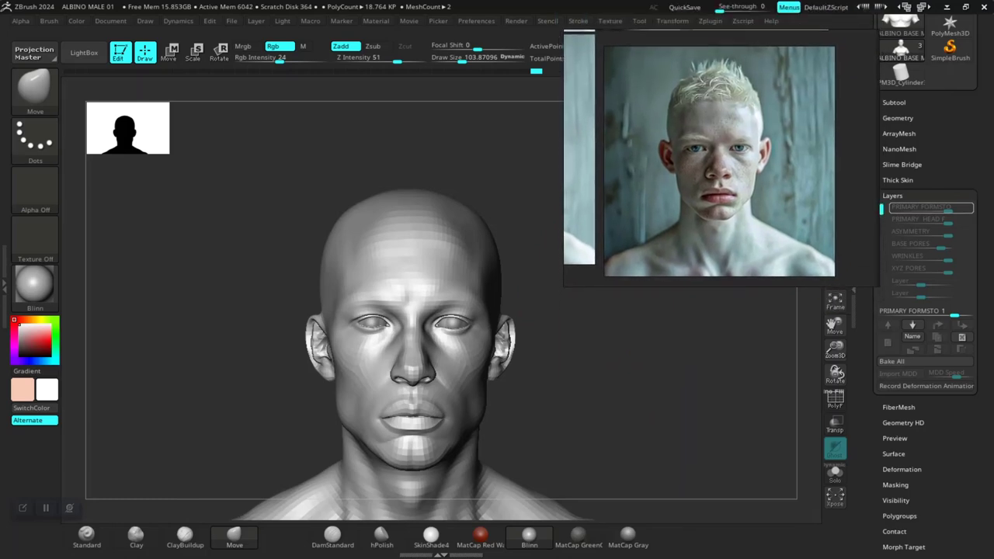
pyautogui.keyDown('alt'); pyautogui.moveTo(657, 435); pyautogui.dragTo(533, 357); pyautogui.keyUp('alt')
pyautogui.moveTo(480, 326)
pyautogui.keyDown('alt'); pyautogui.mouseDown()
pyautogui.moveTo(533, 383)
pyautogui.moveTo(428, 315)
pyautogui.moveTo(400, 281)
pyautogui.mouseUp(); pyautogui.keyUp('alt')
pyautogui.press('space')
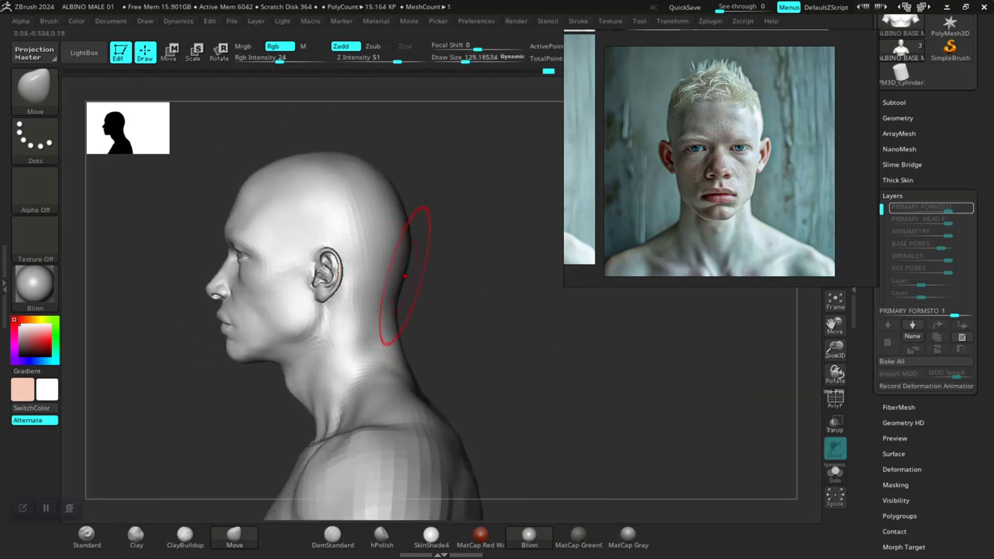
pyautogui.moveTo(421, 241)
pyautogui.mouseDown(button='right')
pyautogui.moveTo(499, 256)
pyautogui.moveTo(566, 322)
pyautogui.moveTo(579, 353)
pyautogui.mouseUp(button='right')
pyautogui.moveTo(678, 260)
pyautogui.mouseDown(button='right')
pyautogui.moveTo(511, 256)
pyautogui.moveTo(153, 282)
pyautogui.mouseUp(button='right')
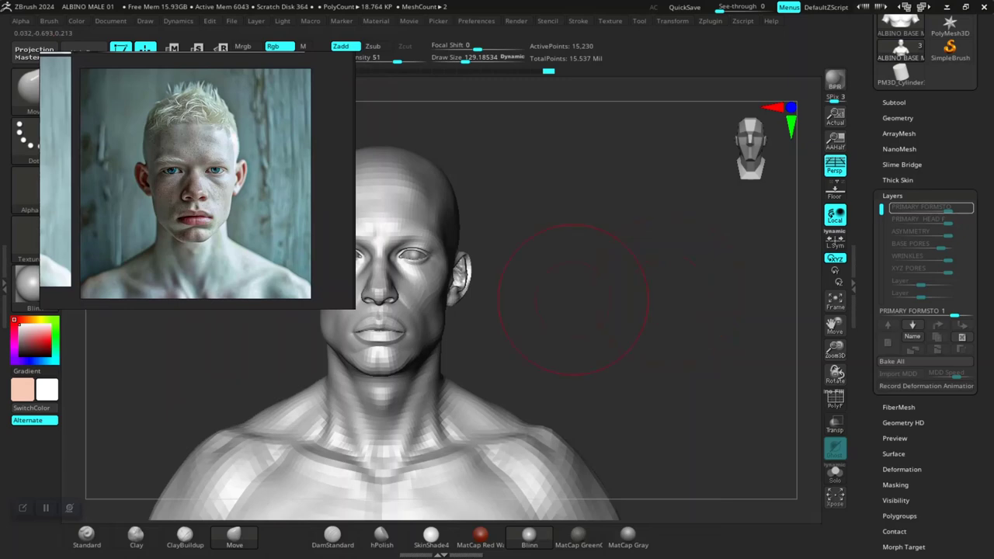
pyautogui.moveTo(573, 299)
pyautogui.mouseDown(button='right')
pyautogui.moveTo(582, 311)
pyautogui.moveTo(544, 324)
pyautogui.moveTo(637, 302)
pyautogui.moveTo(637, 264)
pyautogui.moveTo(698, 422)
pyautogui.moveTo(683, 424)
pyautogui.moveTo(674, 268)
pyautogui.moveTo(683, 264)
pyautogui.moveTo(702, 340)
pyautogui.mouseUp(button='right')
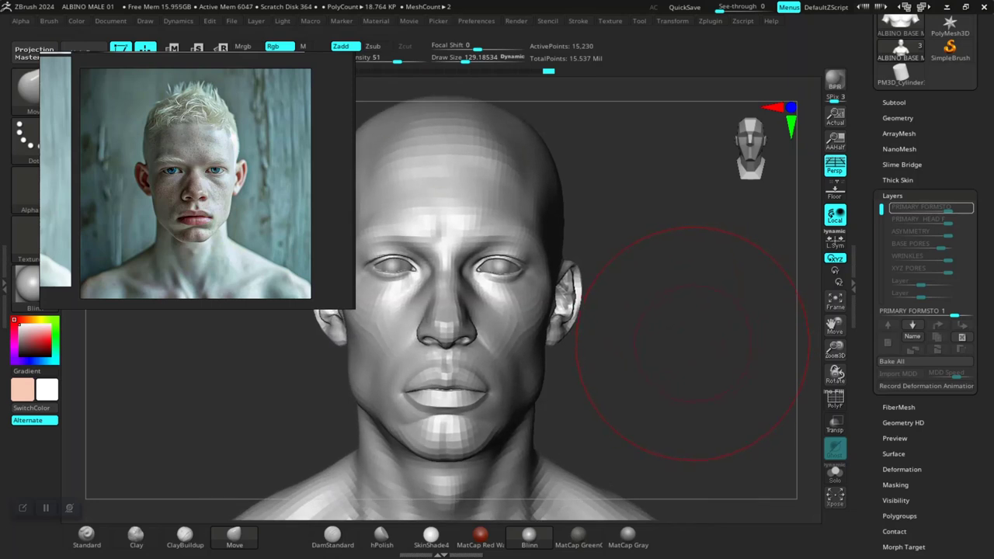
# - Refine the forehead and brow profile from the side using the Move brush at a draw size of about 73
pyautogui.moveTo(691, 351)
pyautogui.mouseDown(button='right')
pyautogui.moveTo(702, 373)
pyautogui.moveTo(722, 350)
pyautogui.moveTo(714, 287)
pyautogui.moveTo(390, 365)
pyautogui.mouseUp(button='right')
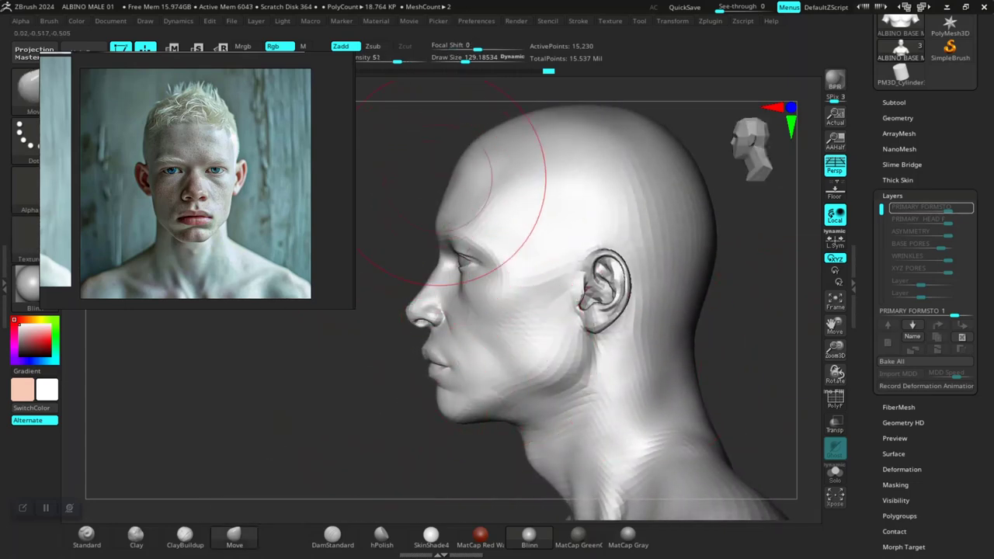
pyautogui.moveTo(319, 477); pyautogui.dragTo(377, 504, button='right')
pyautogui.press('space')
pyautogui.moveTo(441, 203); pyautogui.dragTo(474, 194)
pyautogui.press('space')
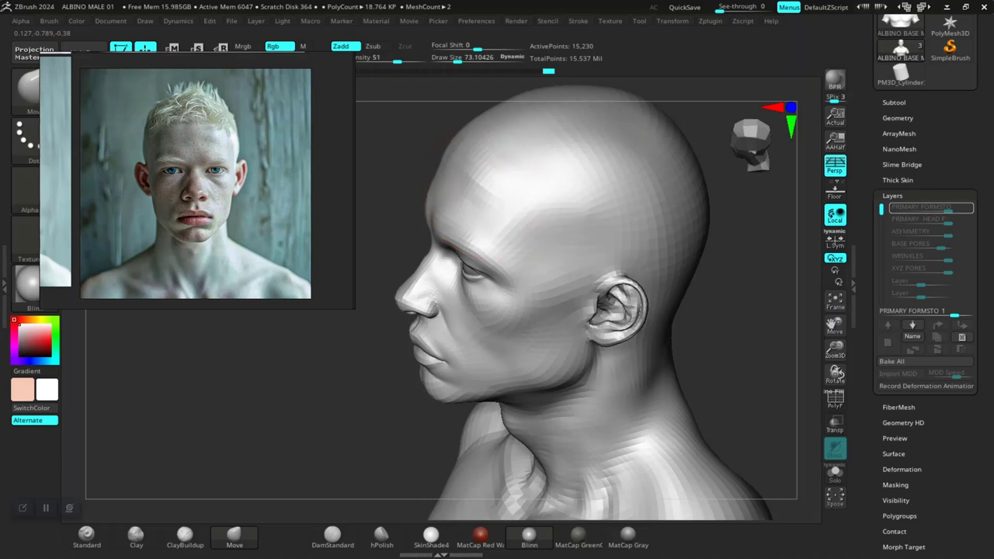
pyautogui.keyDown('shift'); pyautogui.moveTo(339, 382); pyautogui.dragTo(399, 414); pyautogui.keyUp('shift')
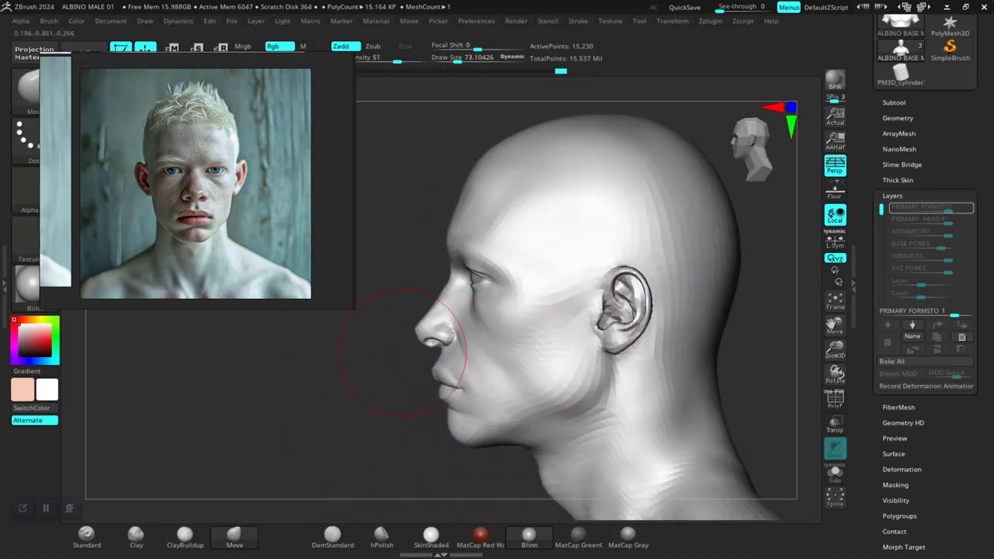
# - Shape the front curve of the forehead from a raised frontal view with the Move brush at a draw size of about 73
pyautogui.moveTo(345, 357); pyautogui.dragTo(452, 375)
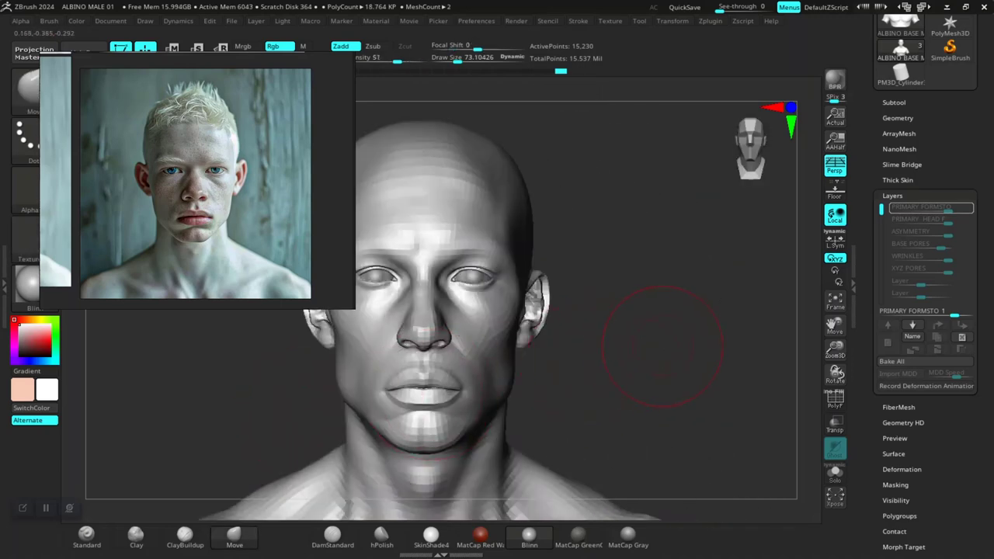
pyautogui.moveTo(660, 346)
pyautogui.keyDown('alt'); pyautogui.mouseDown()
pyautogui.moveTo(694, 336)
pyautogui.moveTo(689, 380)
pyautogui.mouseUp(); pyautogui.keyUp('alt')
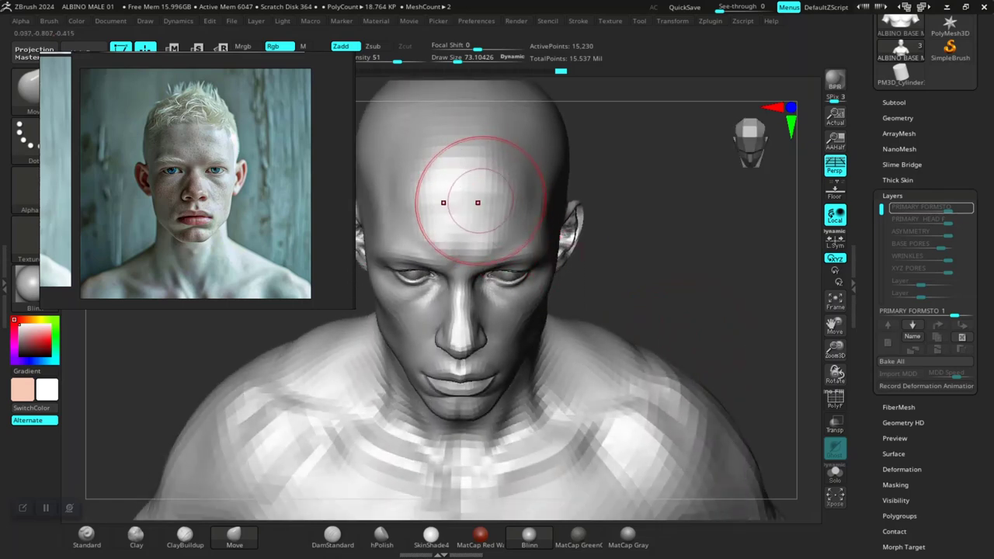
pyautogui.moveTo(473, 199); pyautogui.dragTo(488, 211)
pyautogui.moveTo(665, 330); pyautogui.dragTo(664, 283)
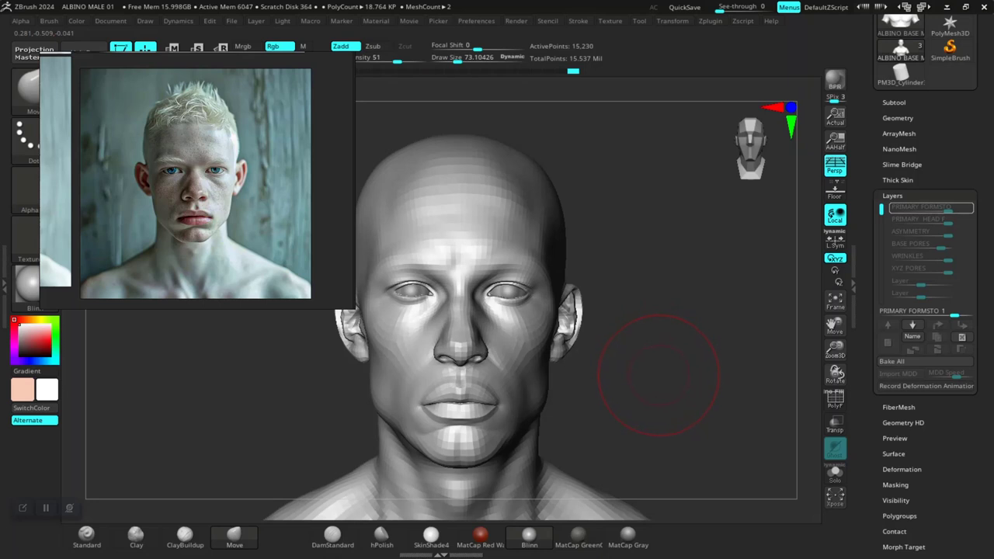
# - Raise the bust to subdivision level 6 and set the XYZ PORES layer to record
pyautogui.hotkey('ctrl', 'd')
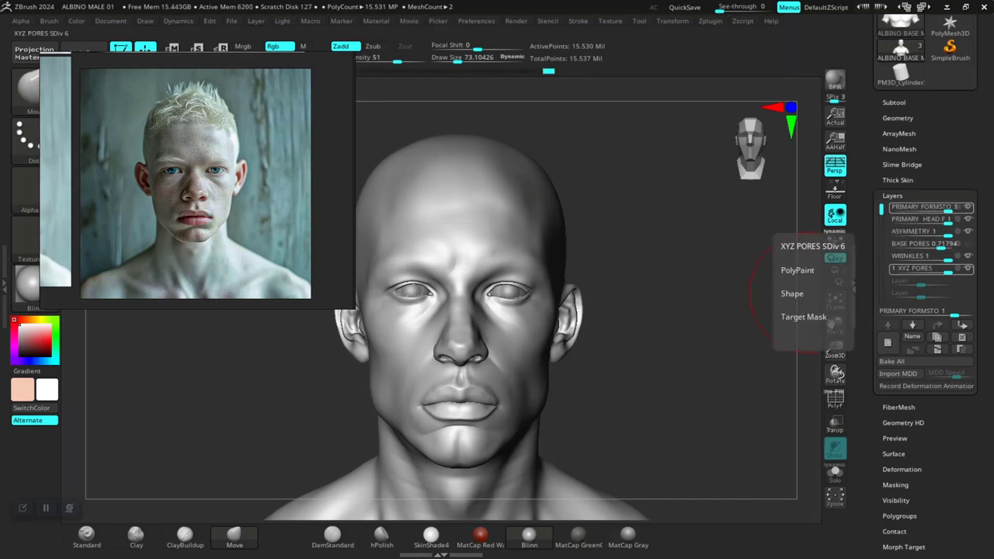
pyautogui.click(959, 268)
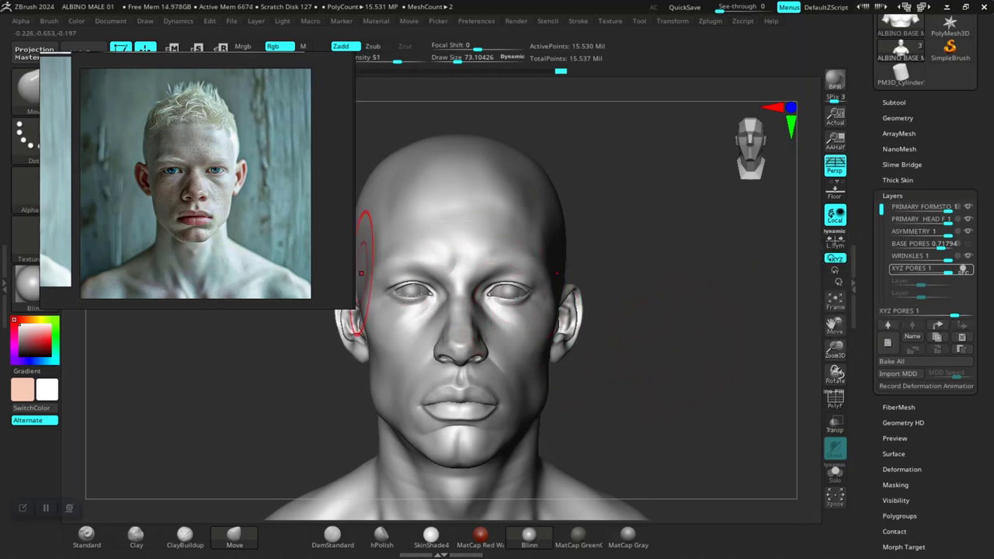
# - Move the portrait reference aside, bring up the HEAD SCAN REF board, and frame its numbered skin map around areas 2 and 4
pyautogui.moveTo(334, 272); pyautogui.dragTo(504, 254, button='right')
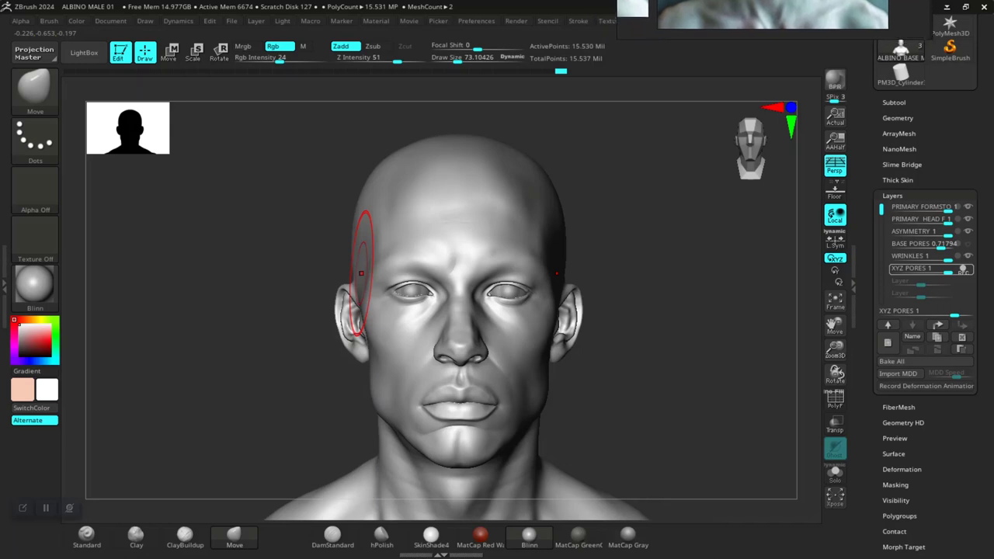
pyautogui.hotkey('alt', 'Tab')
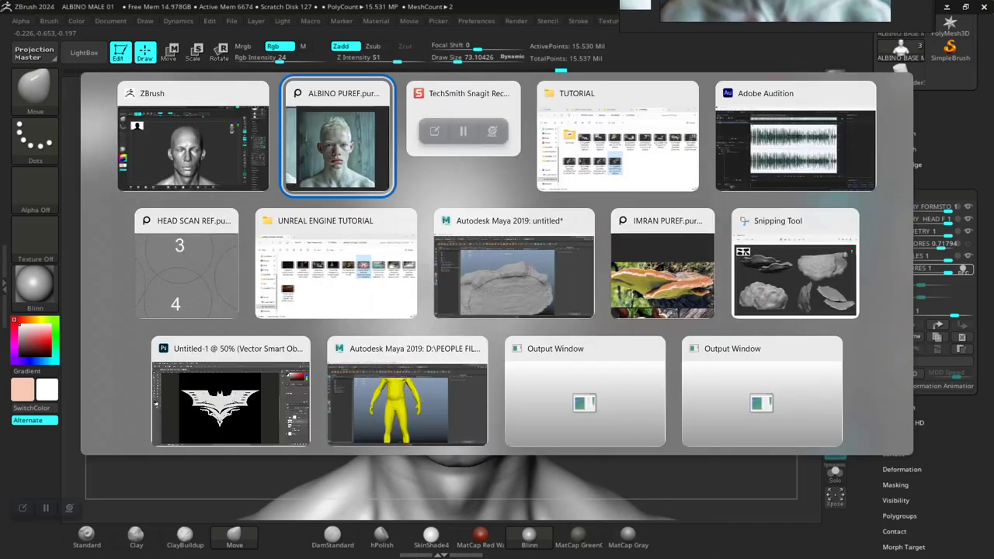
pyautogui.click(187, 266)
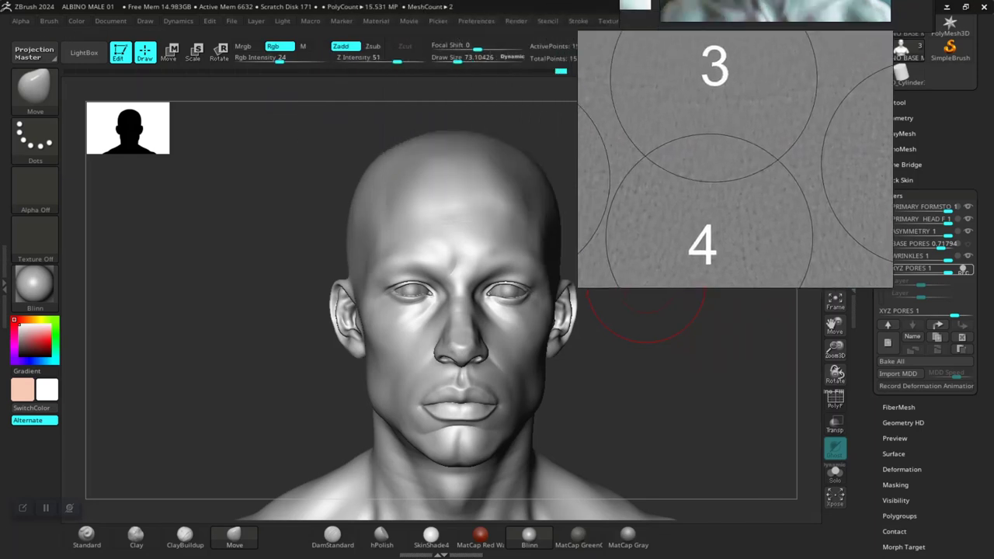
pyautogui.scroll(-5, 715, 159)
pyautogui.moveTo(708, 156); pyautogui.dragTo(821, 171, button='middle')
pyautogui.scroll(2, 807, 165)
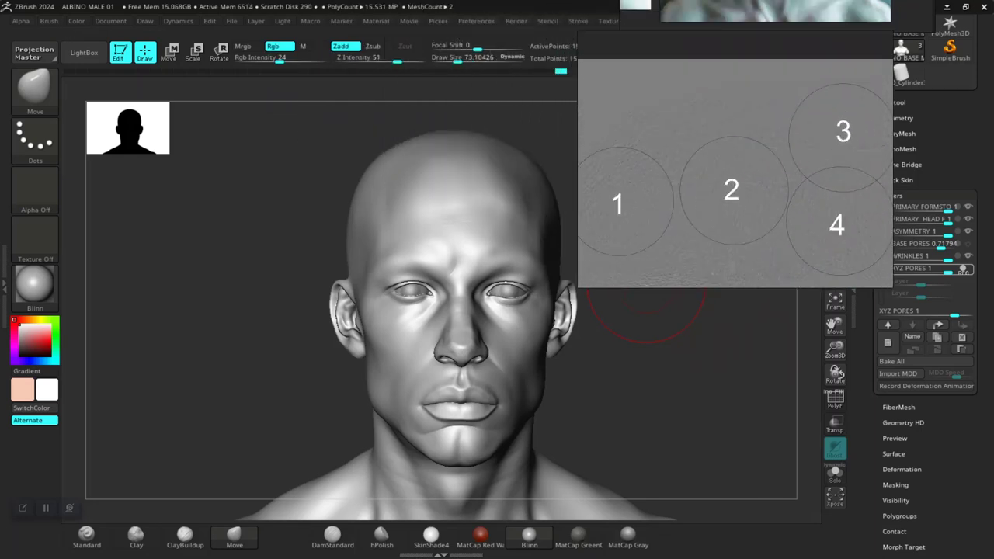
pyautogui.moveTo(821, 232); pyautogui.dragTo(763, 143, button='middle')
pyautogui.scroll(6, 743, 152)
pyautogui.scroll(-5, 763, 143)
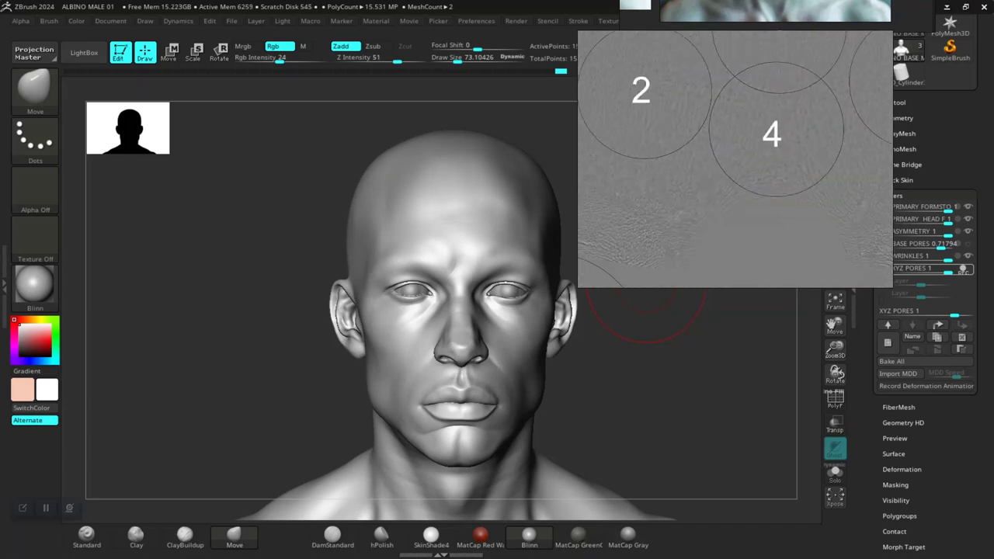
pyautogui.moveTo(253, 349)
pyautogui.mouseDown()
pyautogui.moveTo(246, 341)
pyautogui.moveTo(547, 229)
pyautogui.mouseUp()
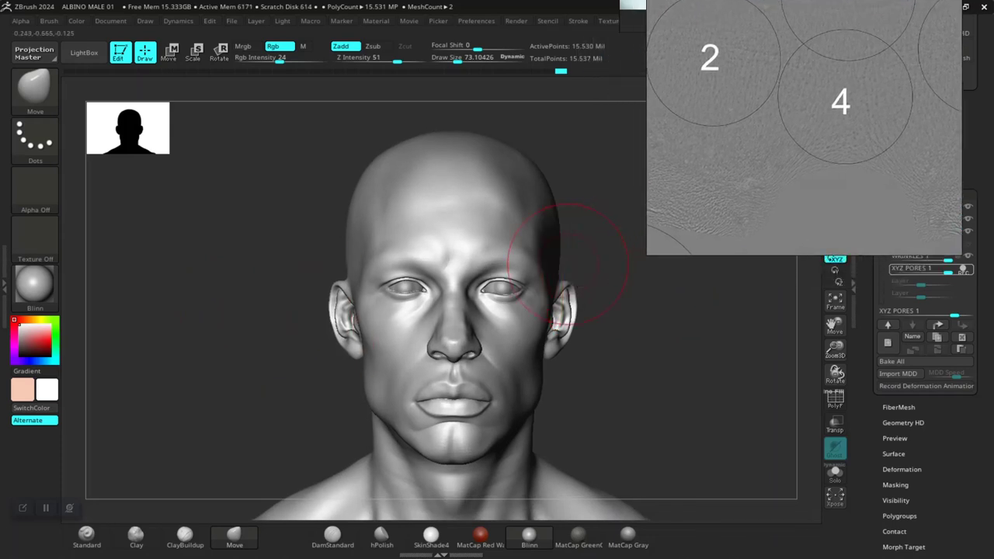
# - Switch to the Standard brush with the DragRect stroke and bring the face into a frontal view
pyautogui.moveTo(568, 264); pyautogui.dragTo(484, 306)
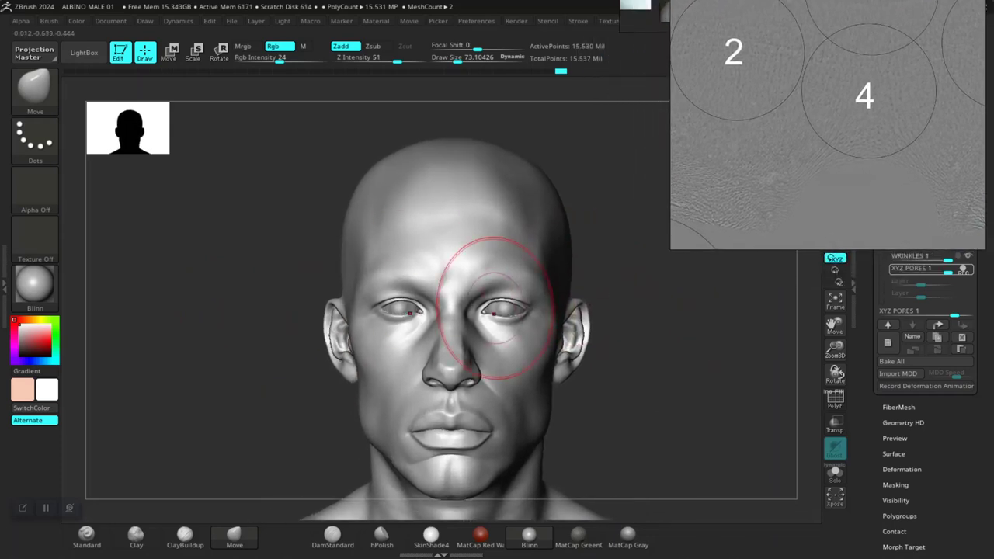
pyautogui.click(94, 534)
pyautogui.moveTo(187, 365)
pyautogui.mouseDown()
pyautogui.moveTo(230, 355)
pyautogui.moveTo(229, 343)
pyautogui.mouseUp()
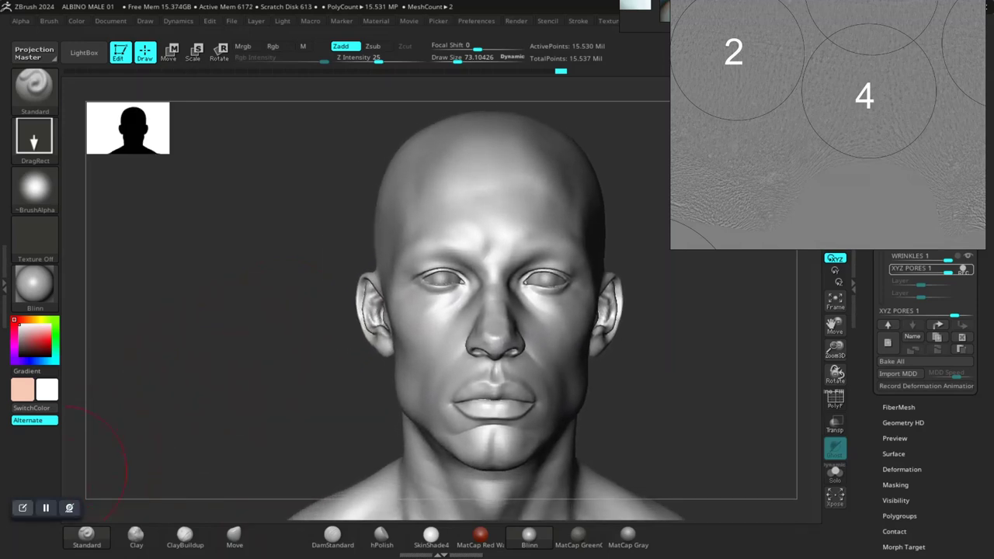
pyautogui.click(22, 508)
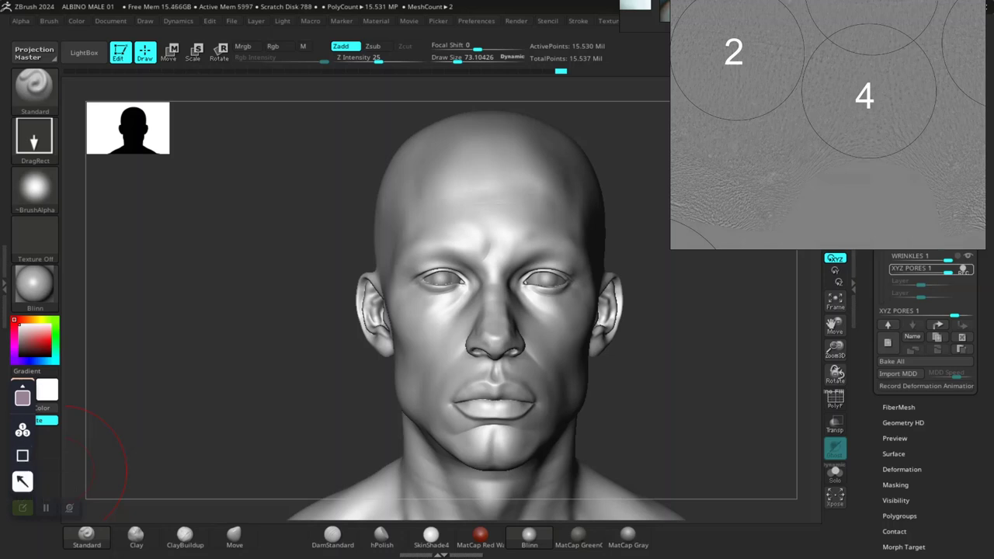
pyautogui.click(23, 508)
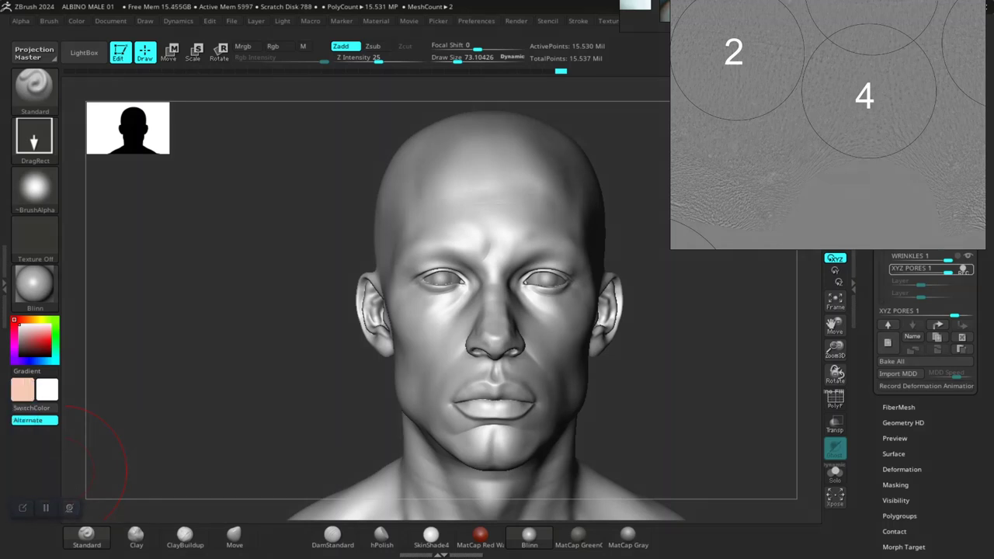
pyautogui.click(22, 508)
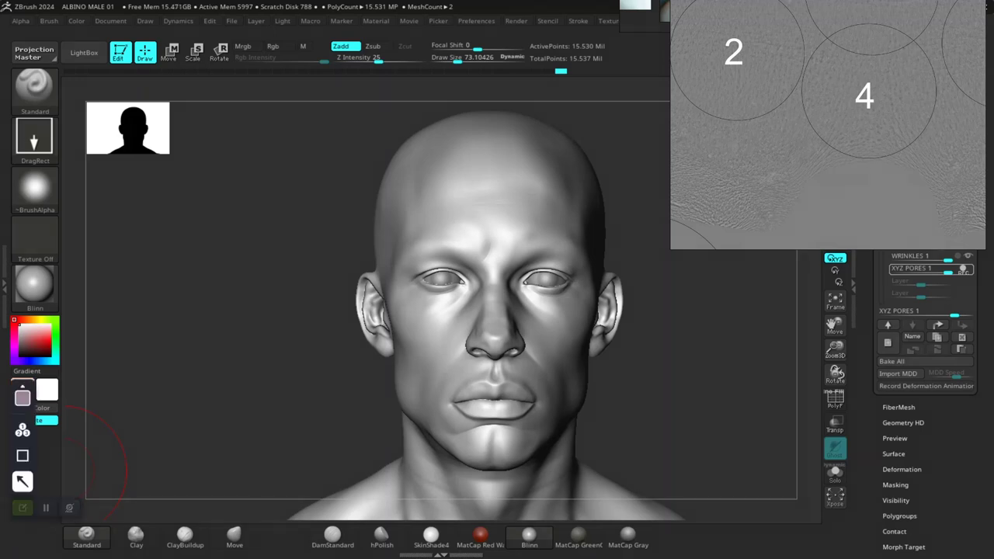
pyautogui.click(23, 398)
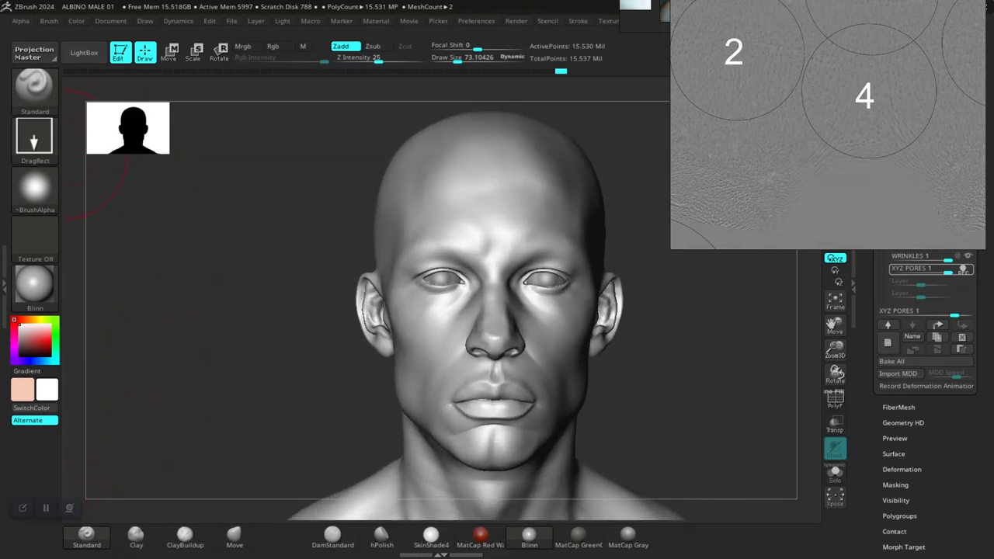
# - Load the 04.psd alpha from the femaleFace_20s_01 folder onto the Standard brush
pyautogui.click(84, 53)
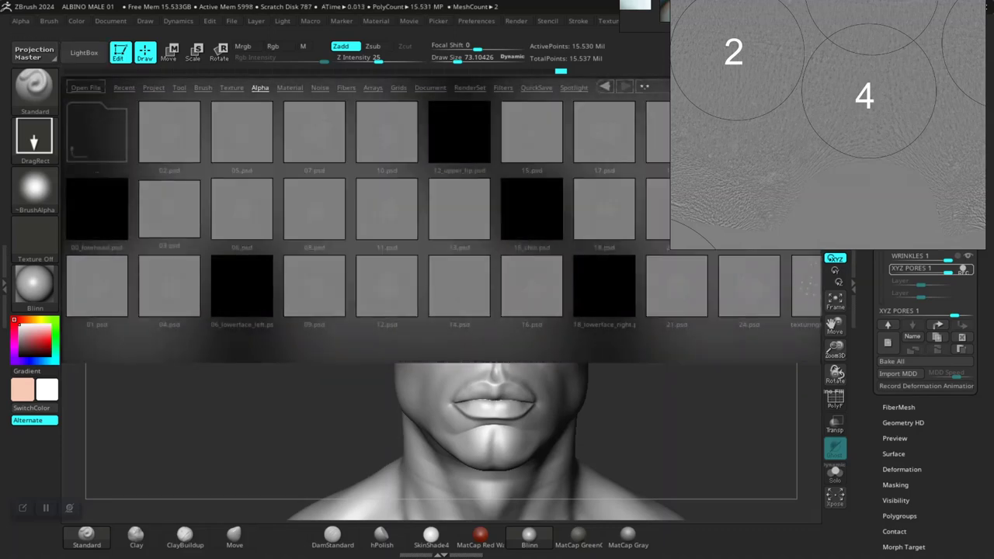
pyautogui.doubleClick(97, 132)
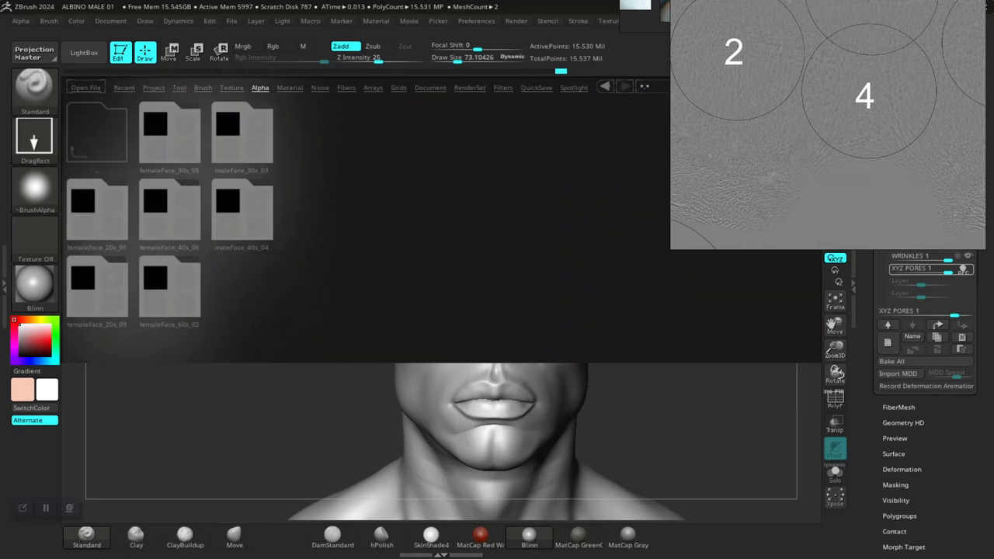
pyautogui.doubleClick(98, 210)
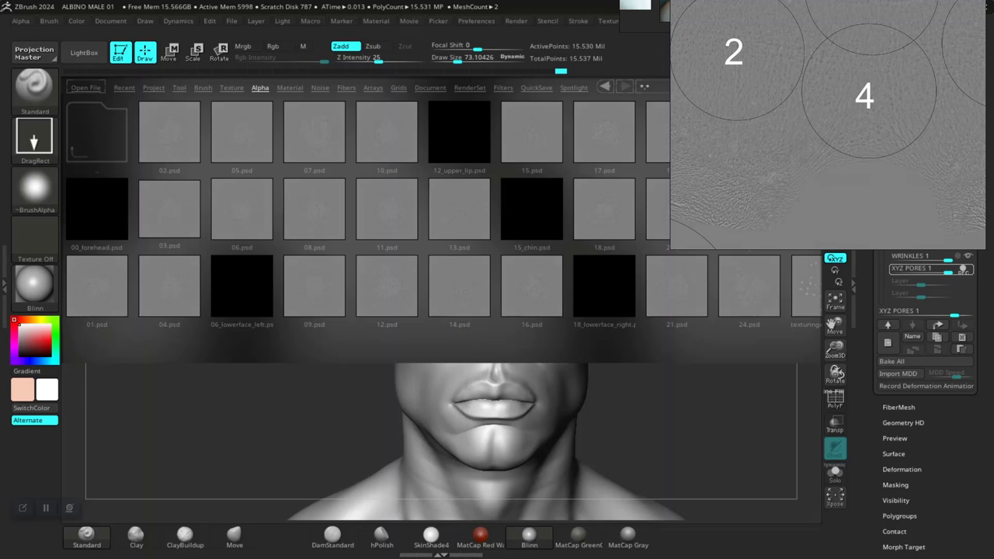
pyautogui.doubleClick(169, 287)
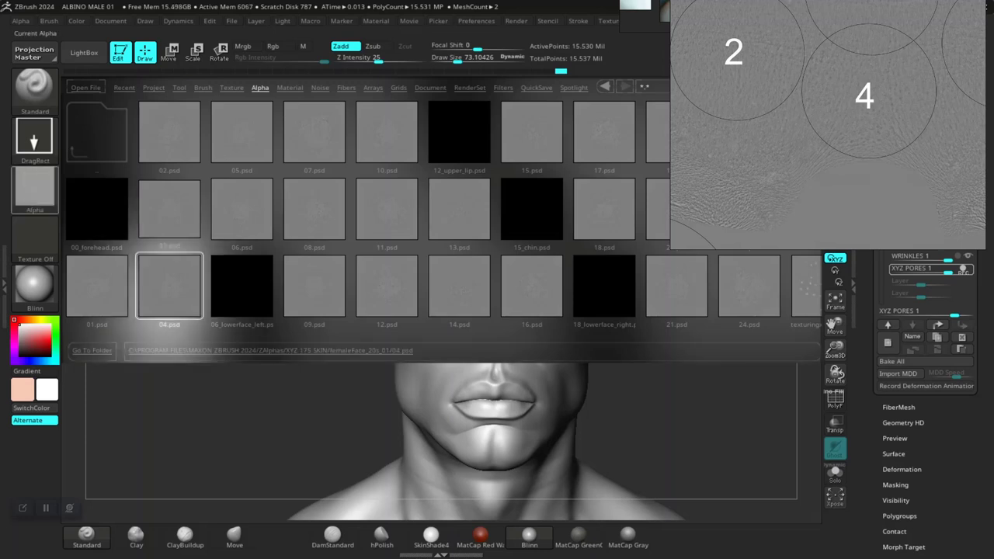
pyautogui.click(83, 52)
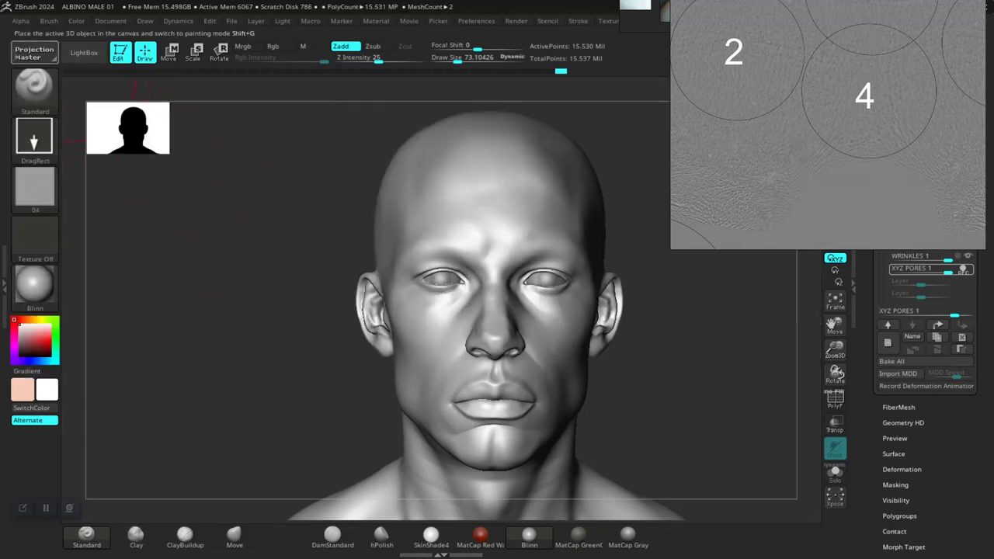
# - Set the 04 alpha's mid value to 45 and adjust its radial fade
pyautogui.click(21, 21)
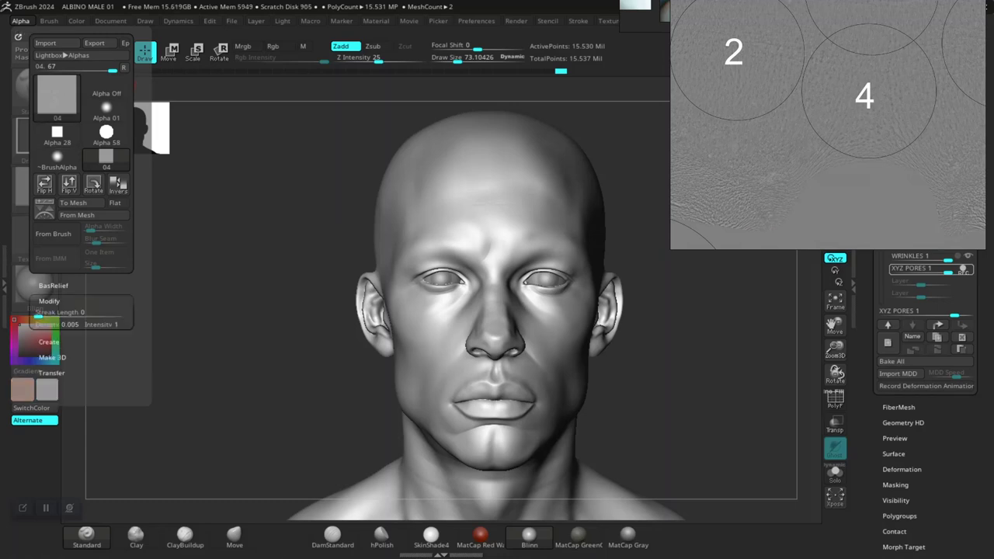
pyautogui.click(49, 300)
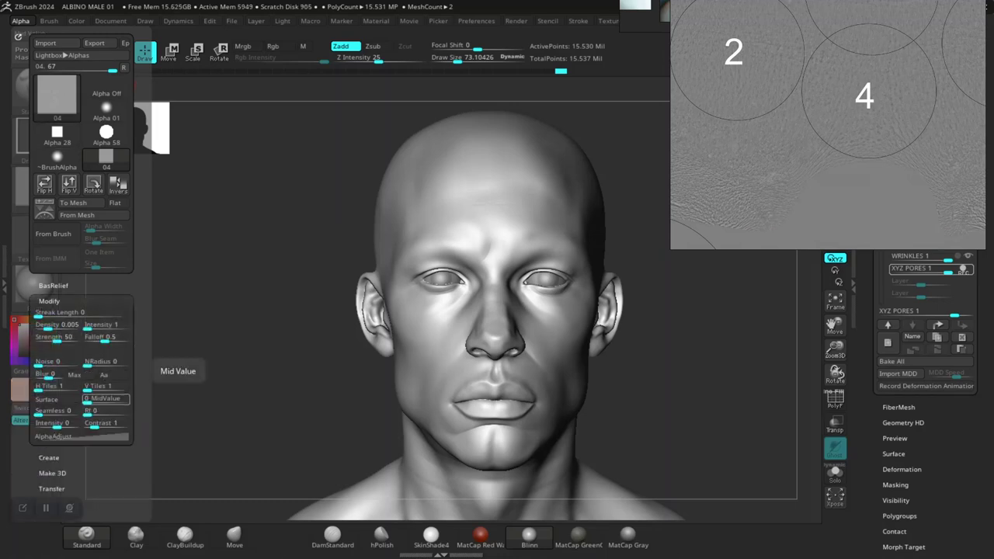
pyautogui.moveTo(107, 400); pyautogui.dragTo(102, 400)
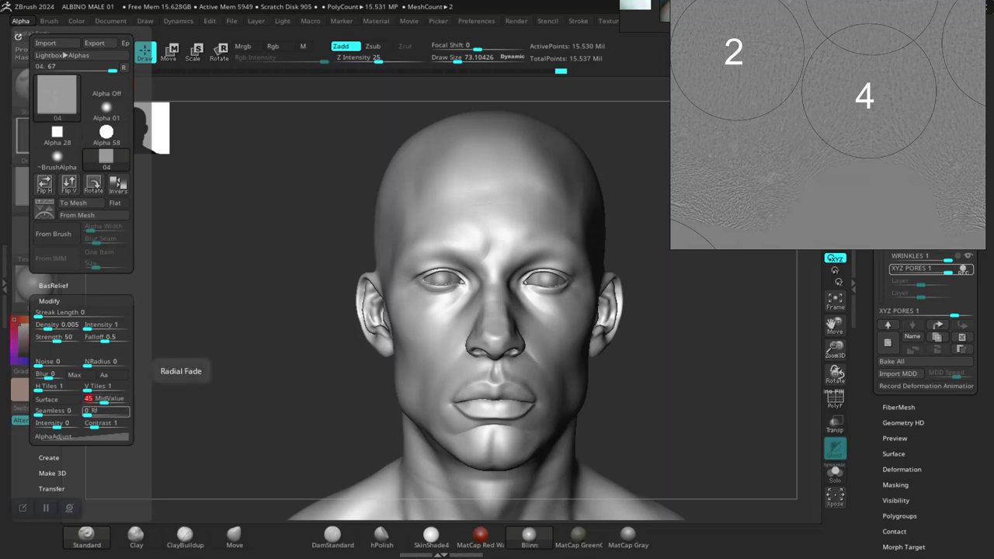
pyautogui.moveTo(88, 414); pyautogui.dragTo(94, 414)
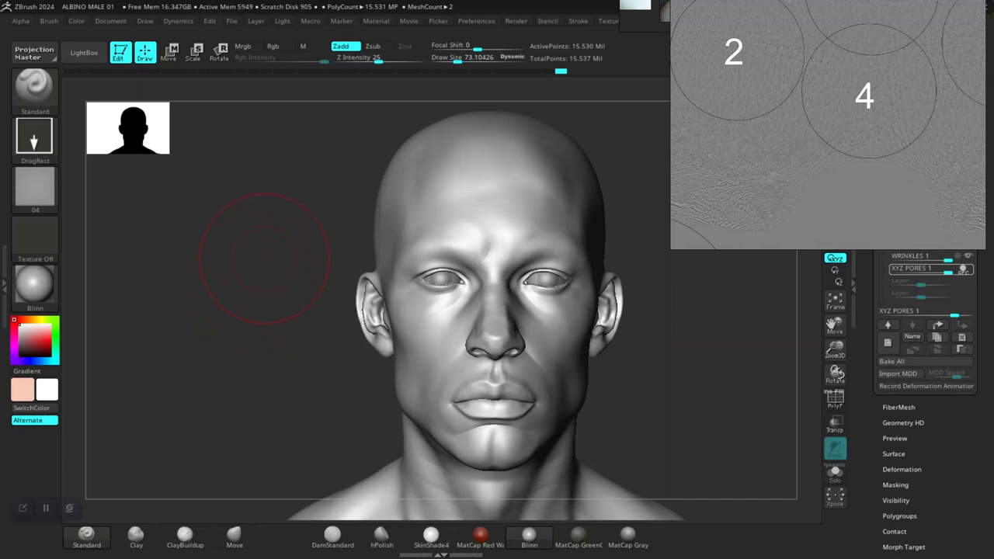
pyautogui.moveTo(35, 187)
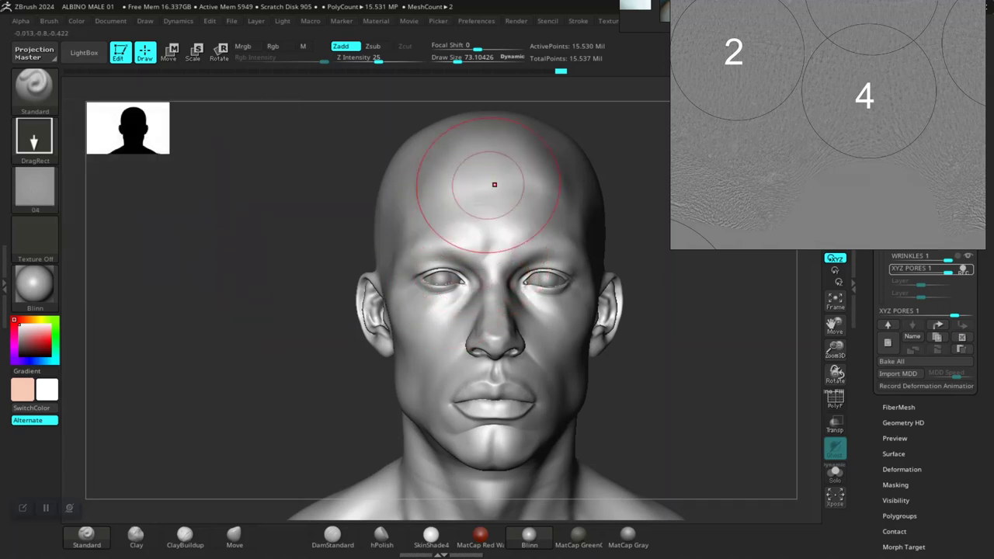
# - Try a stamp of the 04 alpha on the forehead and reduce the brush's draw size to about 25
pyautogui.moveTo(461, 200); pyautogui.dragTo(527, 201)
pyautogui.moveTo(222, 280)
pyautogui.keyDown('alt'); pyautogui.mouseDown()
pyautogui.moveTo(185, 293)
pyautogui.moveTo(206, 373)
pyautogui.mouseUp(); pyautogui.keyUp('alt')
pyautogui.moveTo(504, 315); pyautogui.dragTo(504, 311)
pyautogui.press('[')
pyautogui.press('[')
pyautogui.press('[')
pyautogui.press('[')
pyautogui.press('[')
pyautogui.press('[')
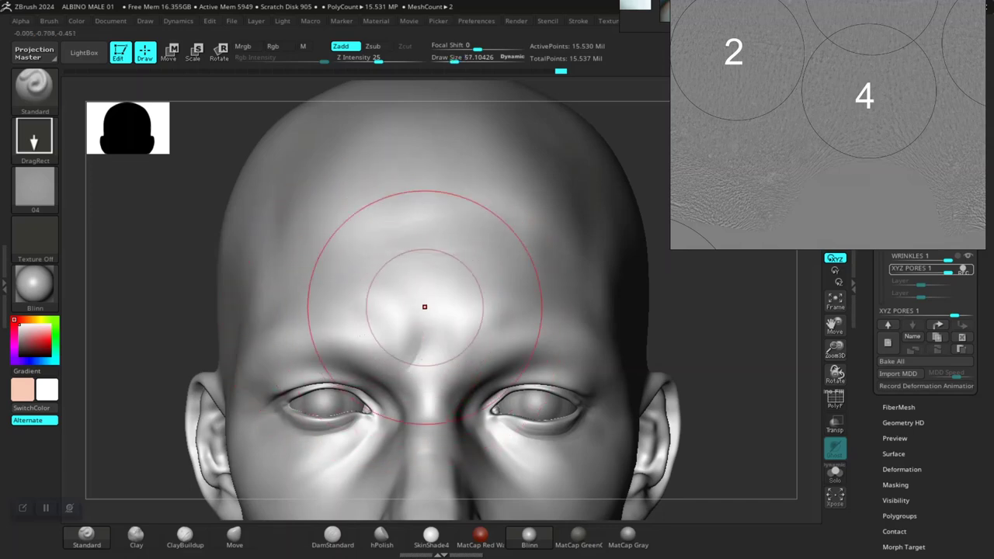
pyautogui.press('super')
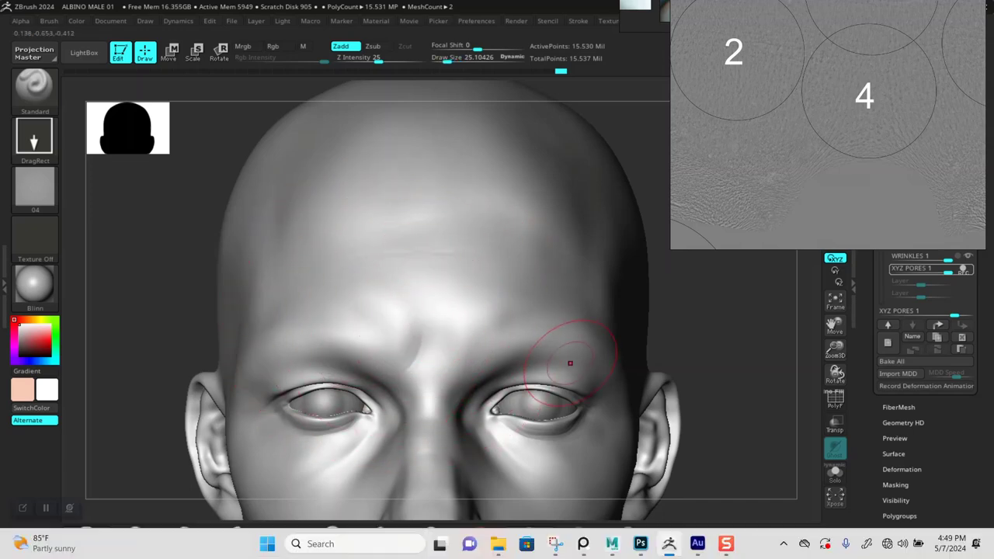
pyautogui.press('super')
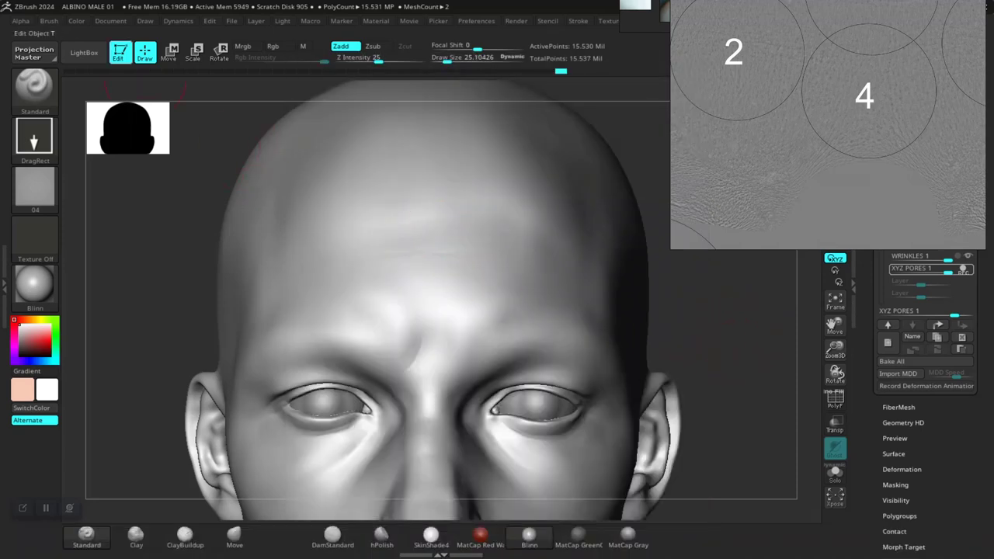
# - Readjust the alpha's mid value and try stamping its pores between the brows
pyautogui.click(20, 21)
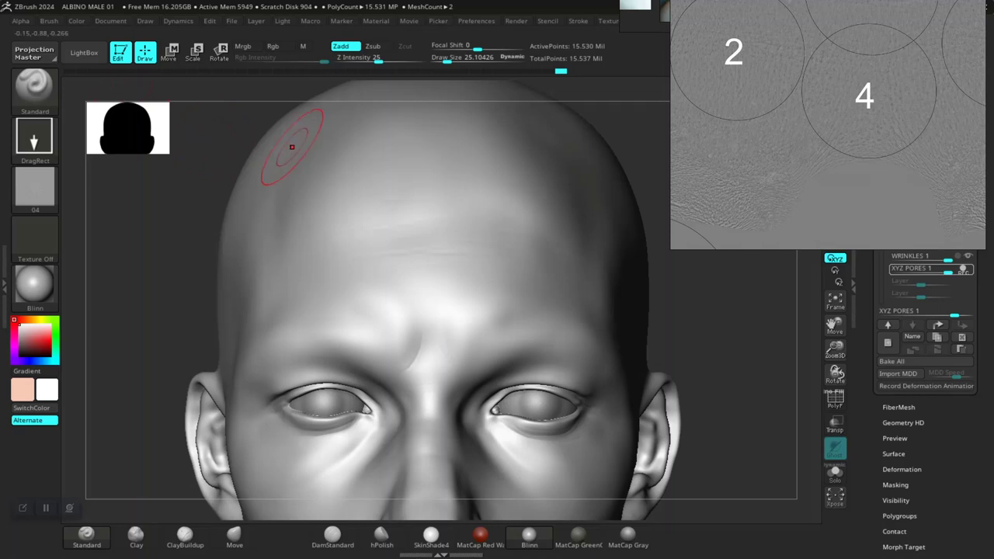
pyautogui.click(21, 20)
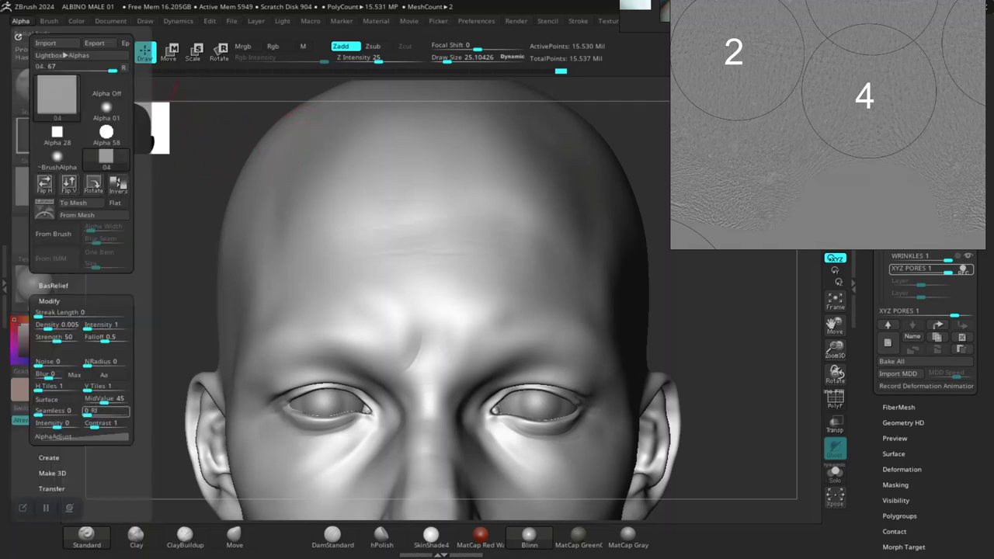
pyautogui.moveTo(104, 400); pyautogui.dragTo(86, 400)
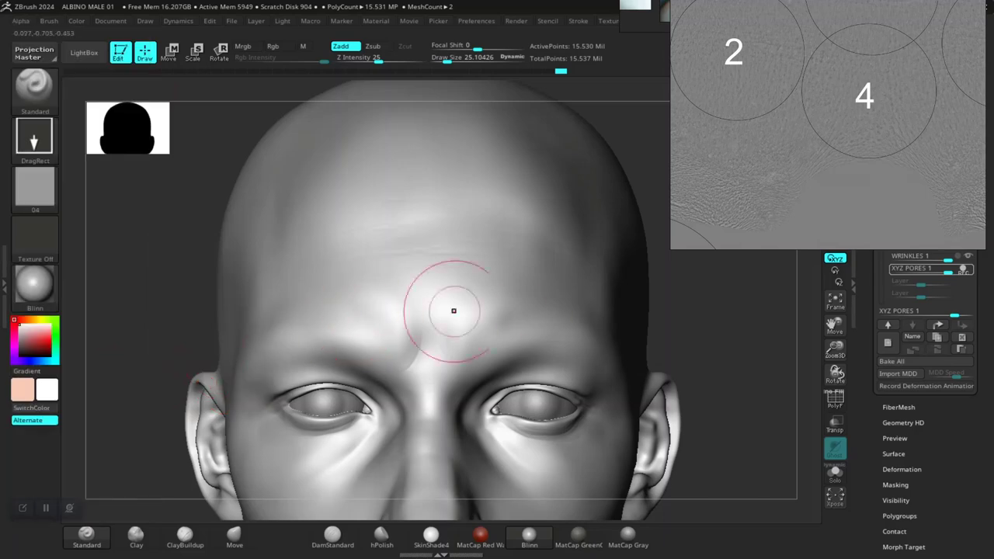
pyautogui.keyDown('alt'); pyautogui.moveTo(752, 292); pyautogui.dragTo(752, 341); pyautogui.keyUp('alt')
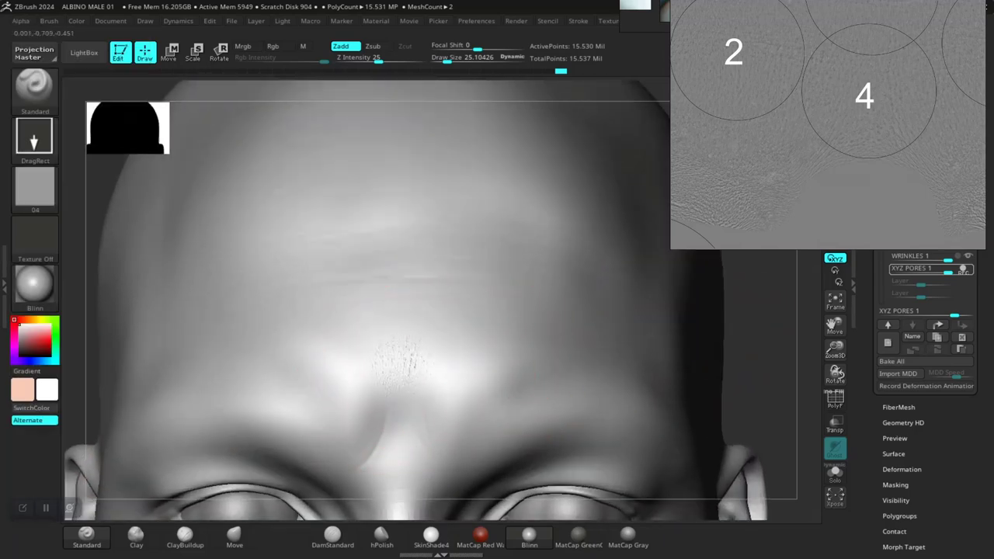
pyautogui.moveTo(403, 395)
pyautogui.mouseDown()
pyautogui.moveTo(404, 414)
pyautogui.moveTo(407, 407)
pyautogui.mouseUp()
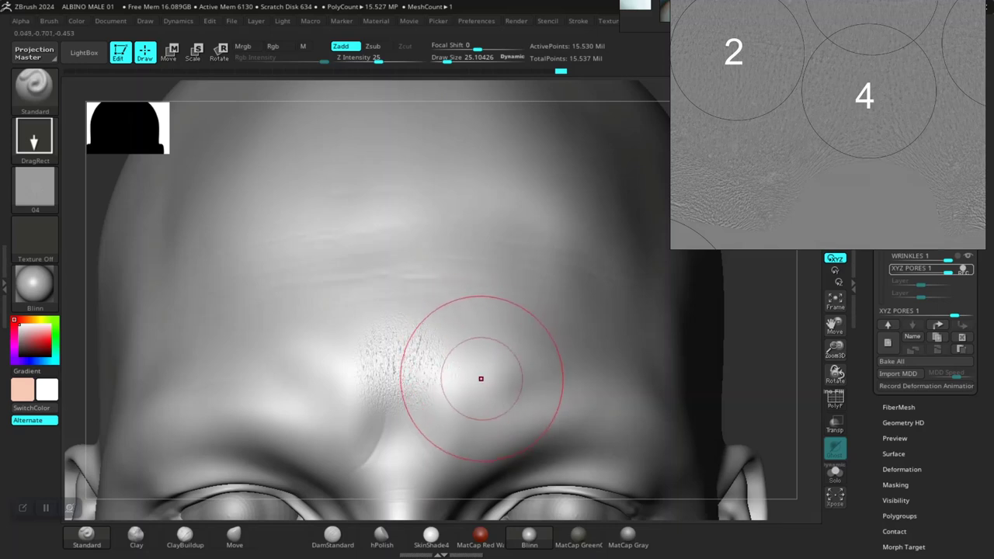
pyautogui.moveTo(480, 379)
pyautogui.mouseDown()
pyautogui.moveTo(428, 366)
pyautogui.moveTo(366, 373)
pyautogui.moveTo(381, 344)
pyautogui.mouseUp()
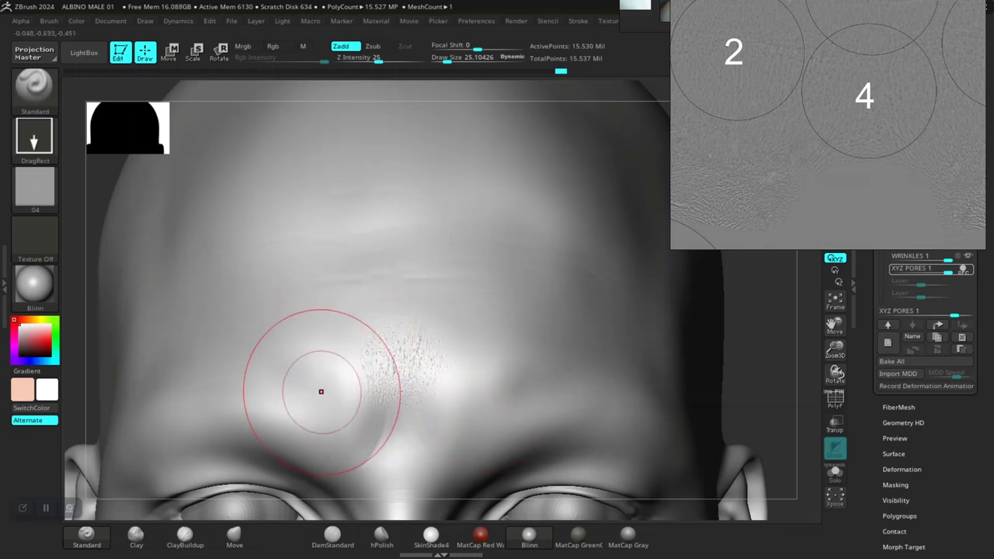
pyautogui.press('ctrl')
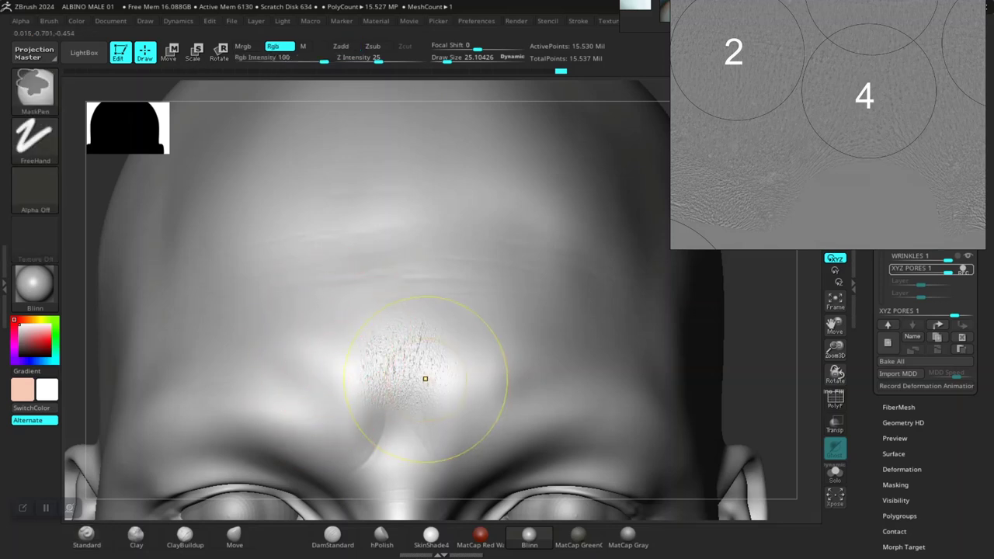
pyautogui.hotkey('ctrl', 'z')
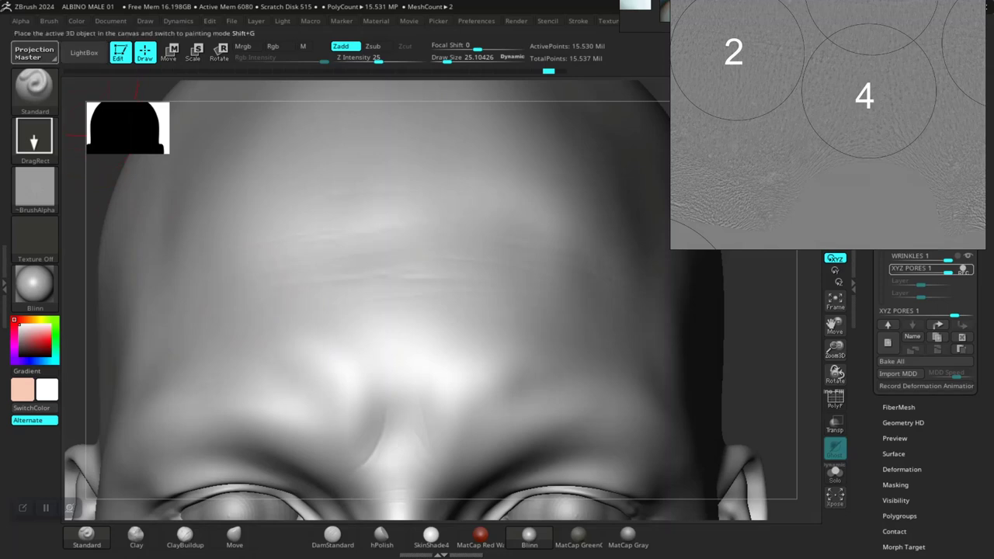
# - Set the brush alpha's mid value to 45 and its radial fade to 10
pyautogui.click(20, 21)
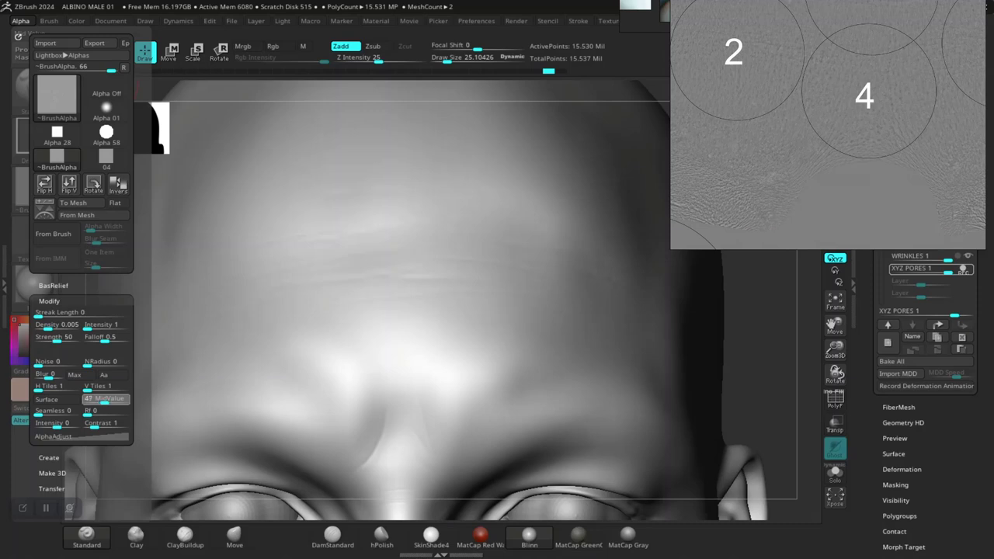
pyautogui.click(107, 400)
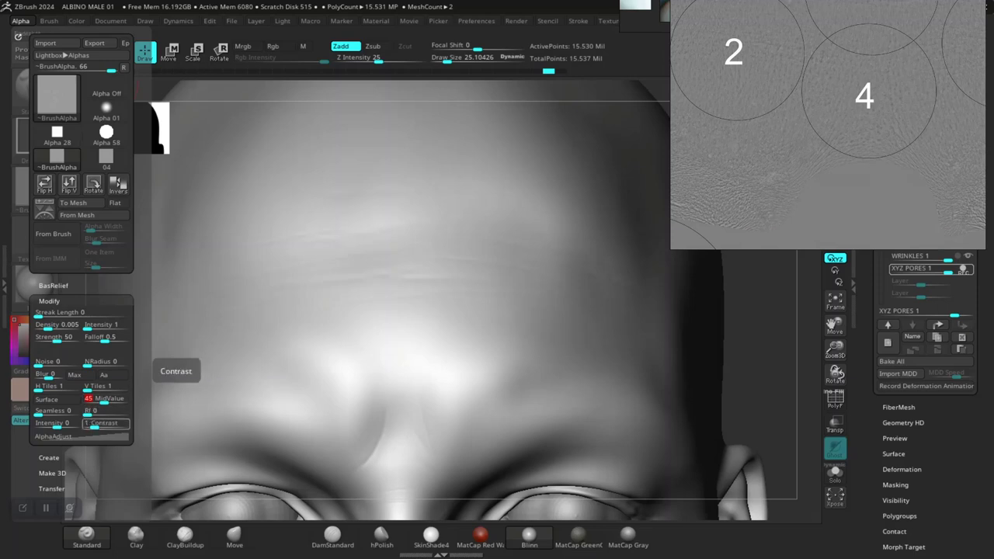
pyautogui.moveTo(88, 414); pyautogui.dragTo(96, 413)
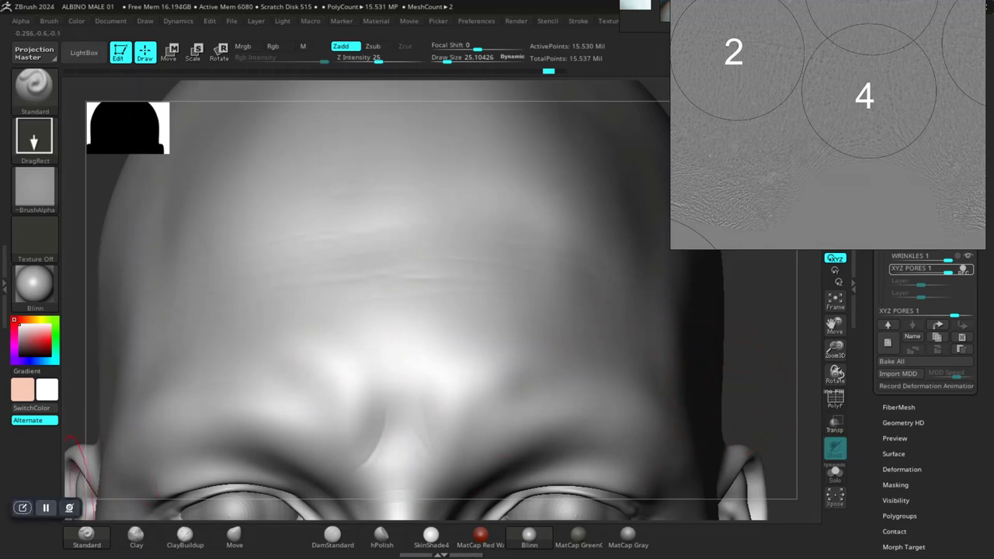
# - Try stamping the faded pore alpha just above the brows, matching area 4 of the skin map, and inspect it up close
pyautogui.moveTo(70, 507); pyautogui.dragTo(59, 504)
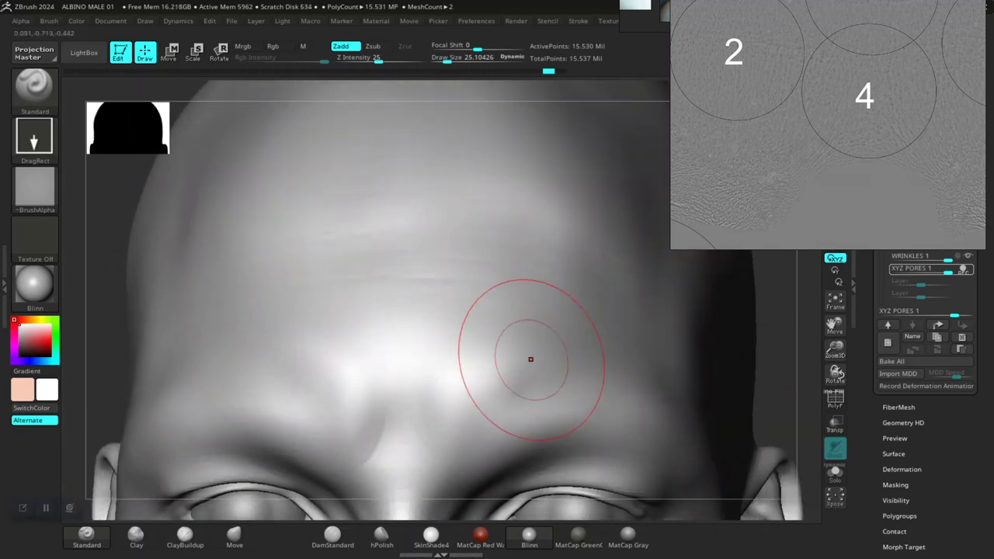
pyautogui.moveTo(819, 148); pyautogui.dragTo(802, 181, button='middle')
pyautogui.moveTo(783, 303); pyautogui.dragTo(788, 313)
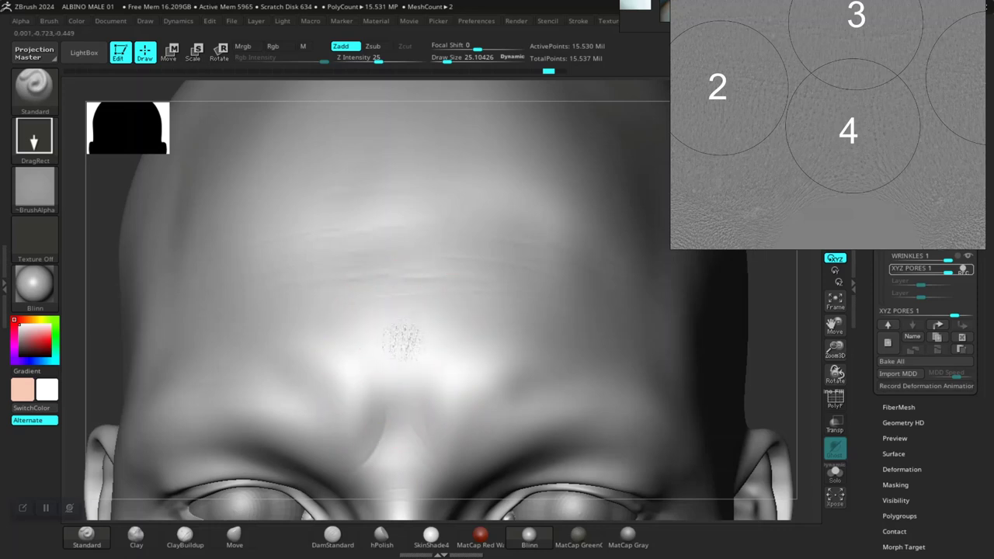
pyautogui.moveTo(403, 365)
pyautogui.mouseDown()
pyautogui.moveTo(405, 412)
pyautogui.moveTo(398, 420)
pyautogui.moveTo(396, 407)
pyautogui.moveTo(393, 418)
pyautogui.mouseUp()
pyautogui.moveTo(778, 342); pyautogui.dragTo(764, 497)
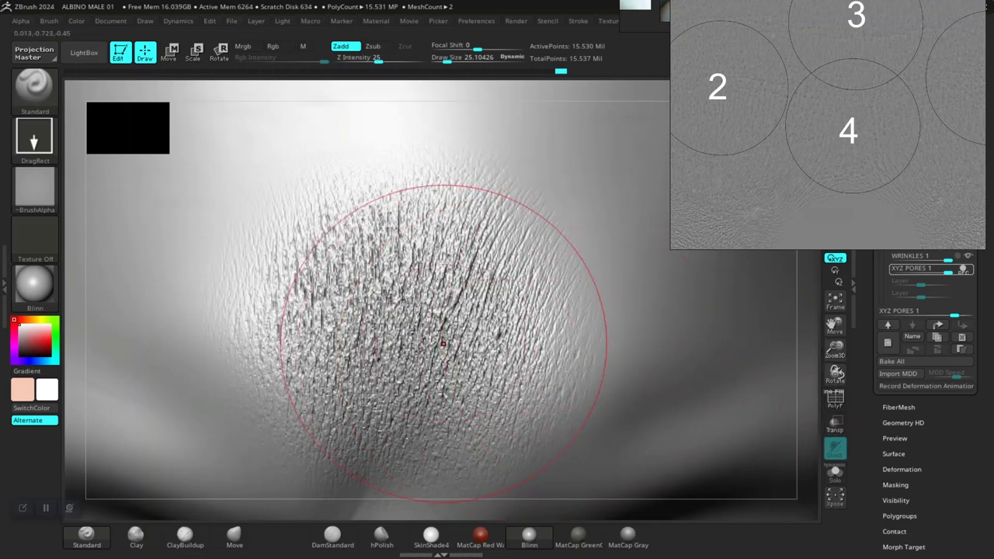
pyautogui.press('ctrl')
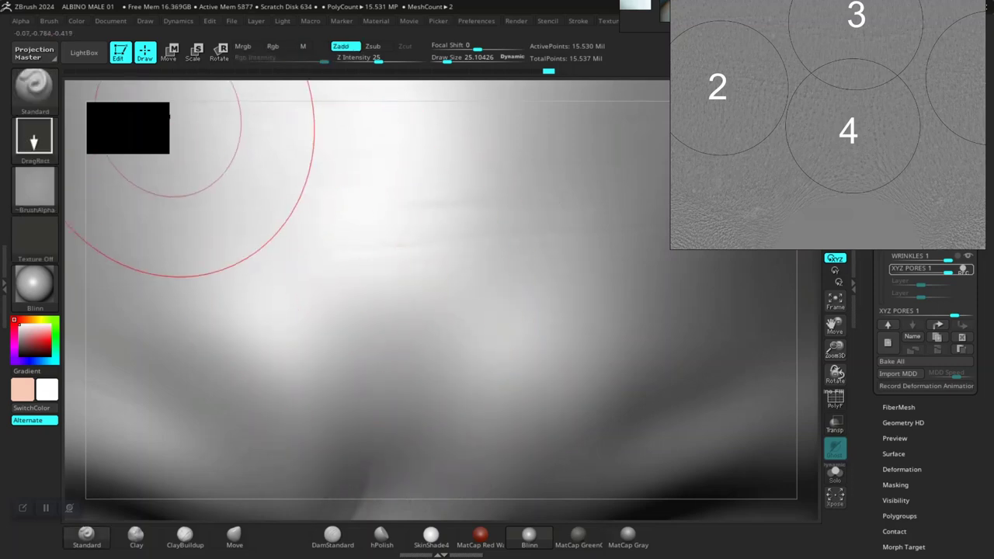
# - Make the loaded 04 alpha the brush's current alpha instead of the brush alpha
pyautogui.click(84, 52)
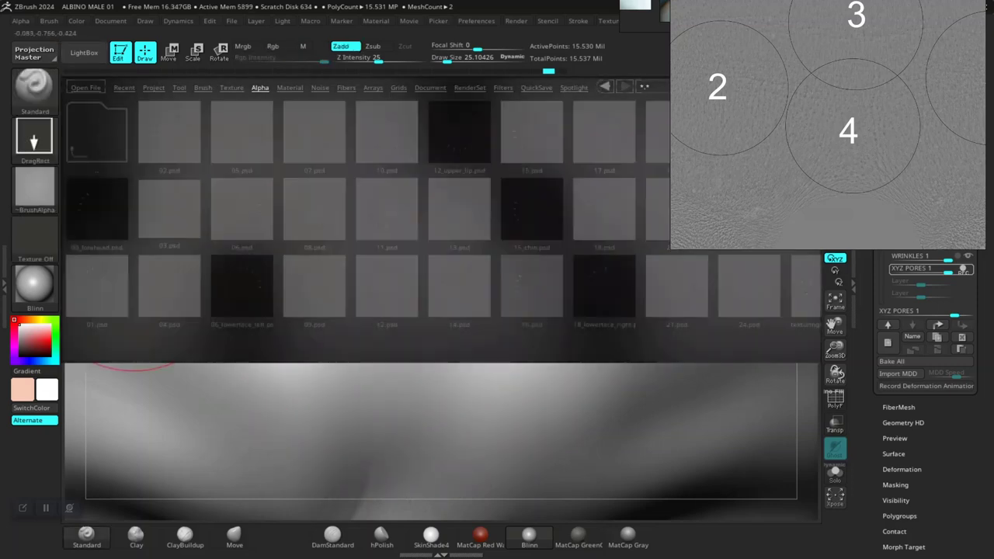
pyautogui.click(21, 21)
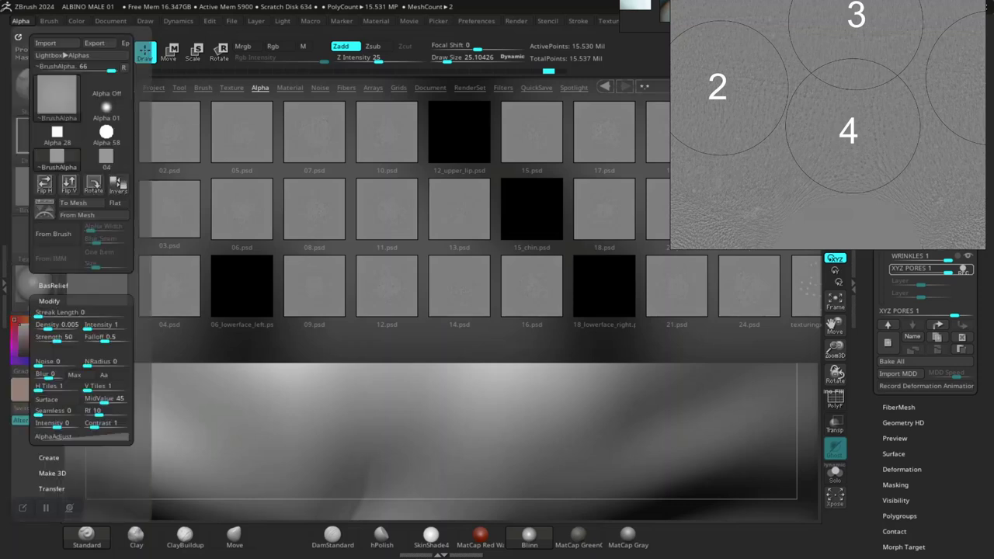
pyautogui.click(107, 158)
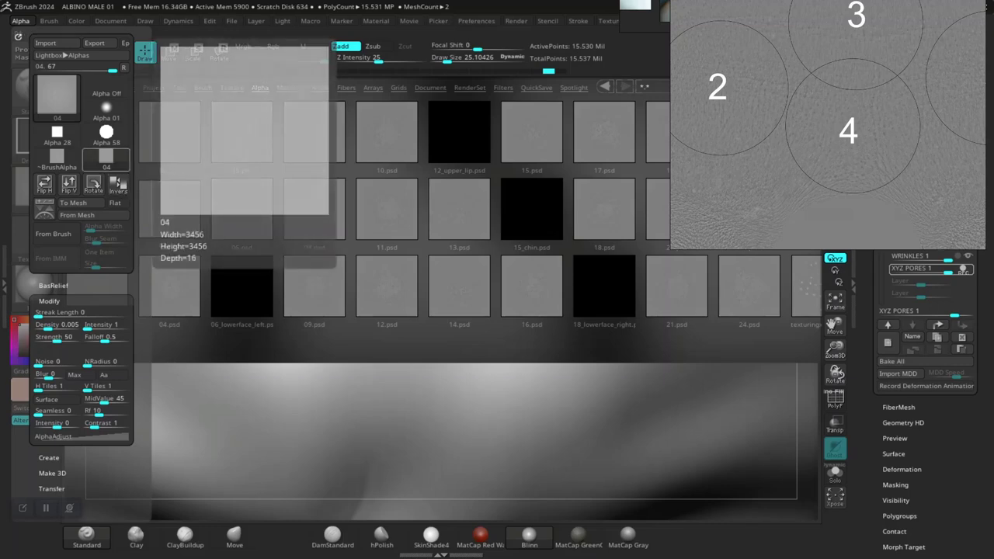
pyautogui.click(106, 158)
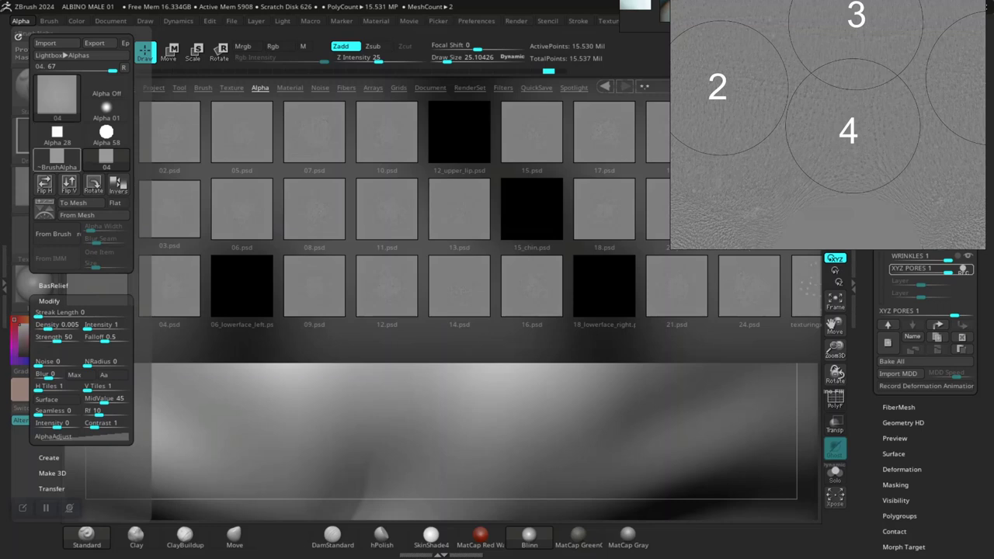
pyautogui.moveTo(57, 159)
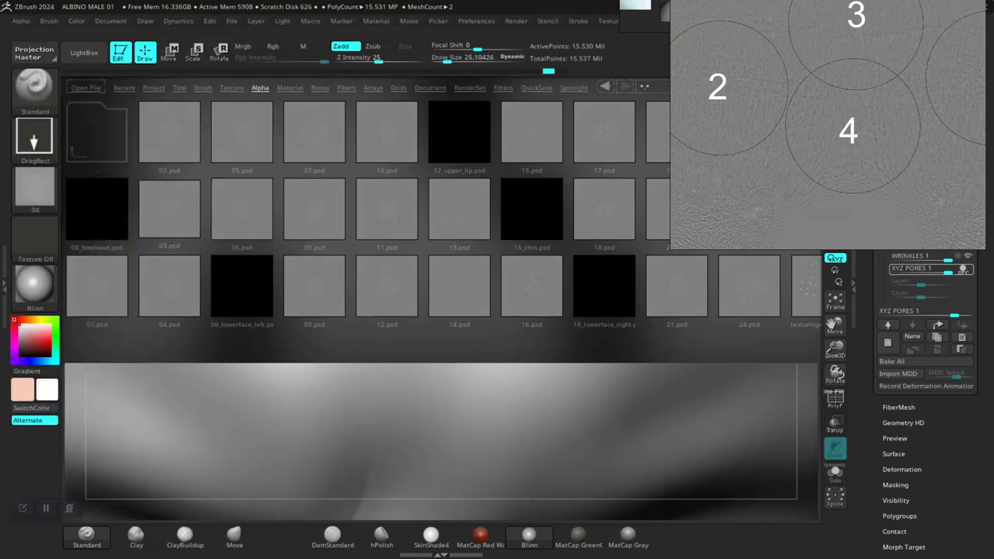
# - Load the 04.psd pore alpha from the femaleFace_20s_09 folder into the brush
pyautogui.moveTo(609, 21)
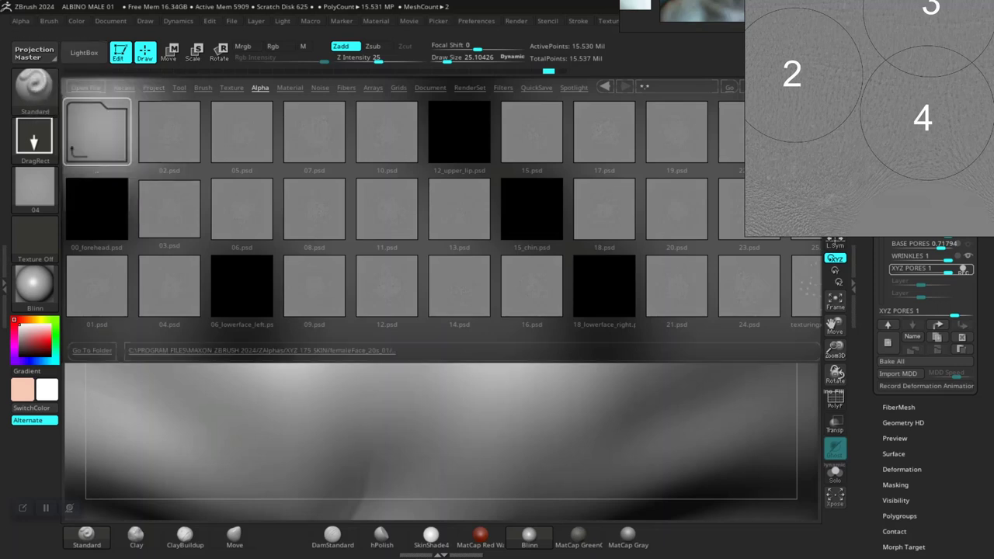
pyautogui.doubleClick(97, 133)
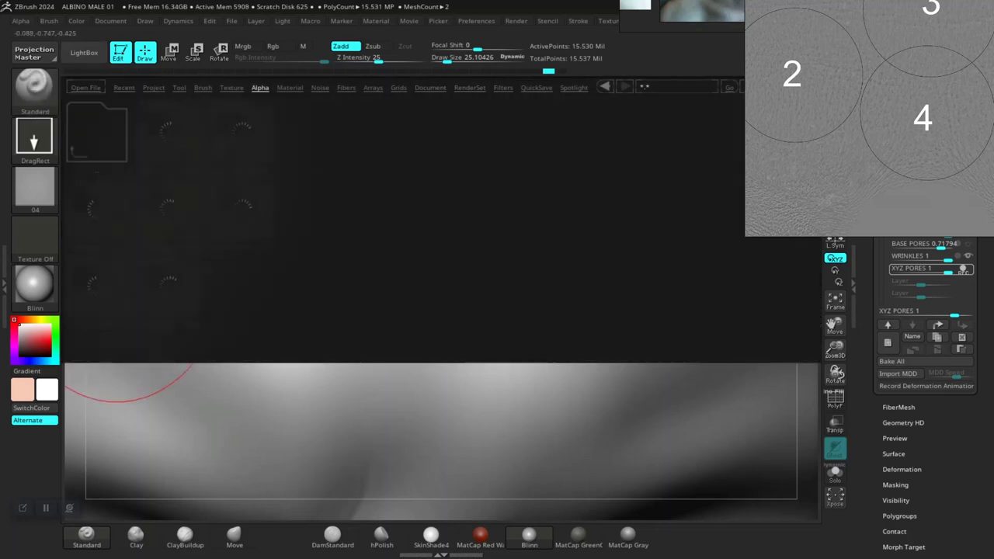
pyautogui.doubleClick(104, 300)
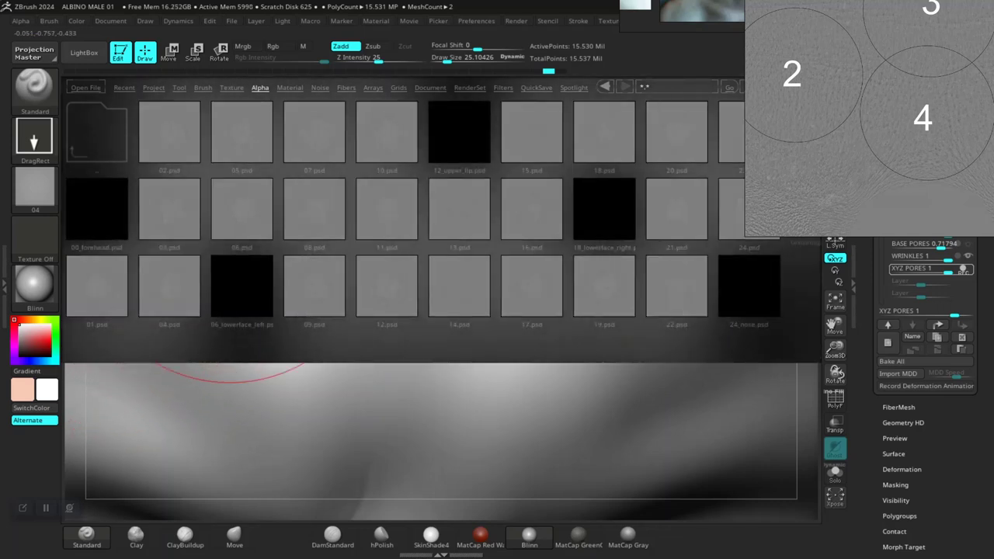
pyautogui.click(169, 306)
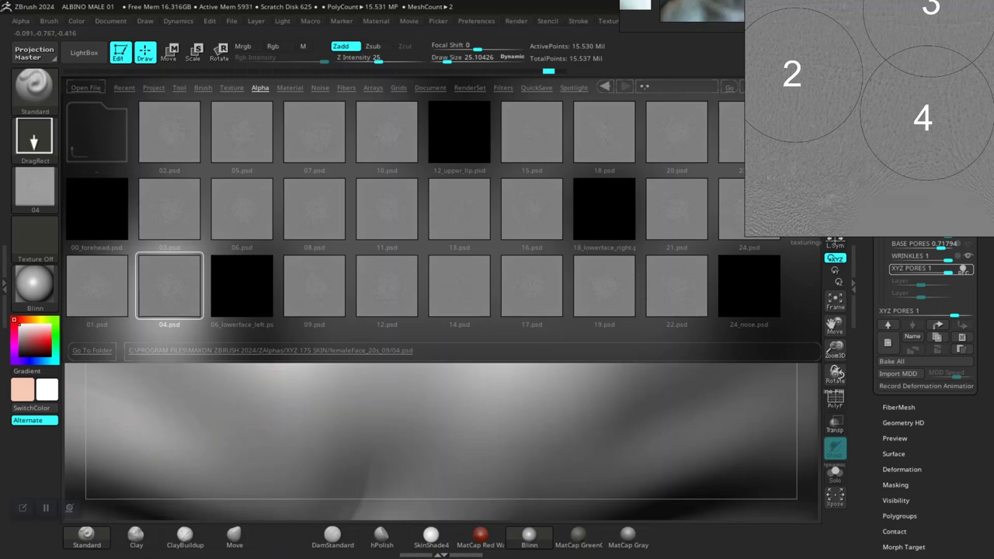
# - Give the 04 alpha a radial fade and adjust its mid value
pyautogui.click(84, 52)
pyautogui.click(21, 21)
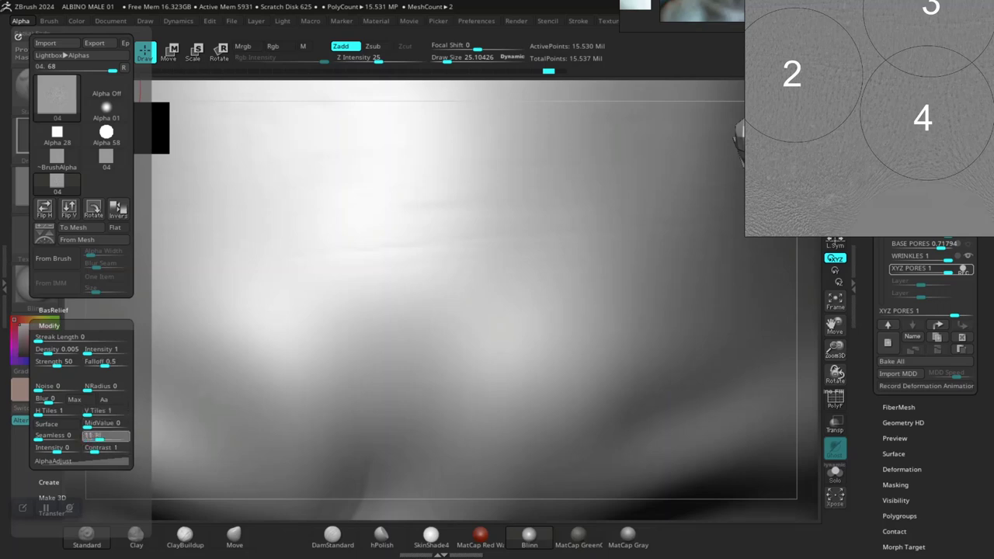
pyautogui.click(99, 426)
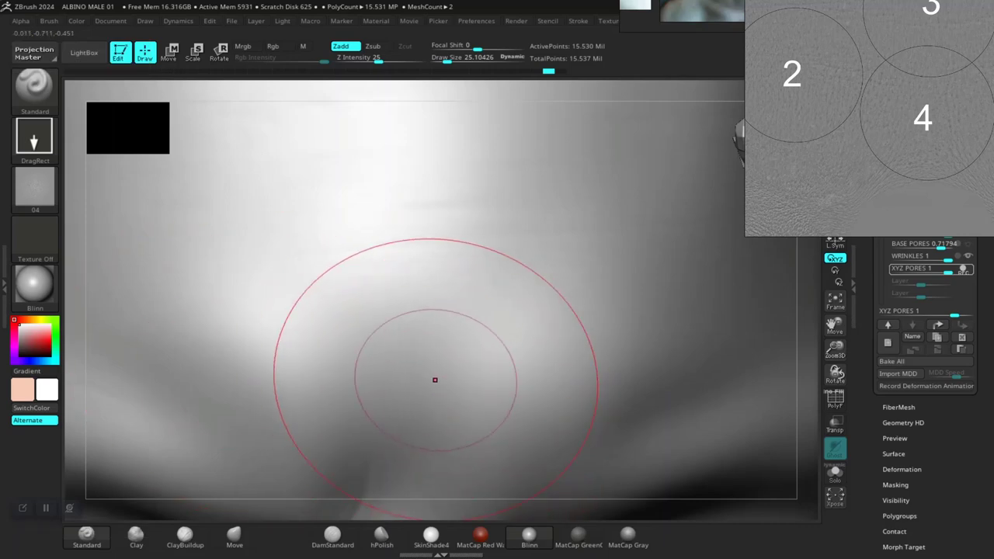
# - Try stamping the 04 pore alpha on the lower central forehead just above the brows
pyautogui.moveTo(834, 374); pyautogui.dragTo(874, 392)
pyautogui.moveTo(834, 349)
pyautogui.mouseDown()
pyautogui.moveTo(830, 287)
pyautogui.moveTo(835, 349)
pyautogui.mouseUp()
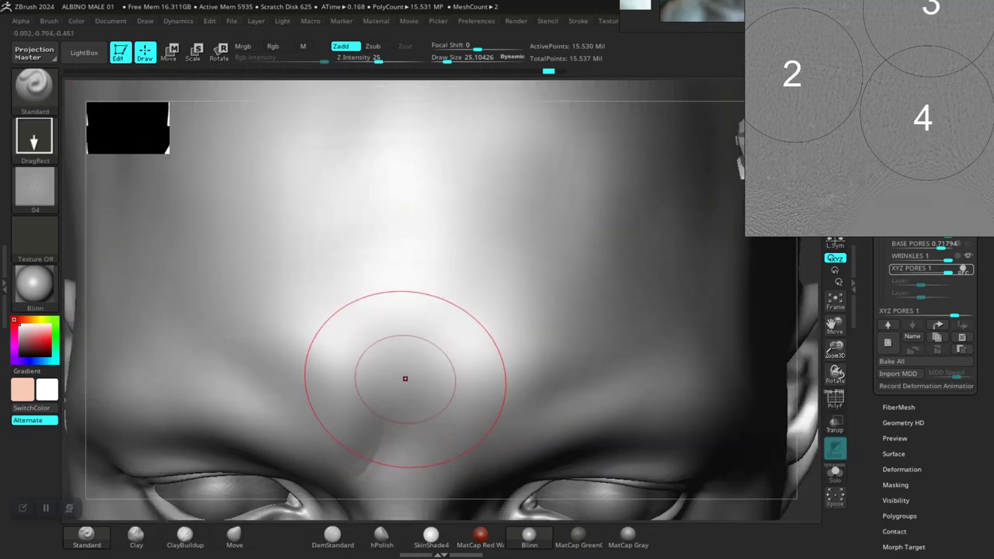
pyautogui.moveTo(409, 371); pyautogui.dragTo(473, 436)
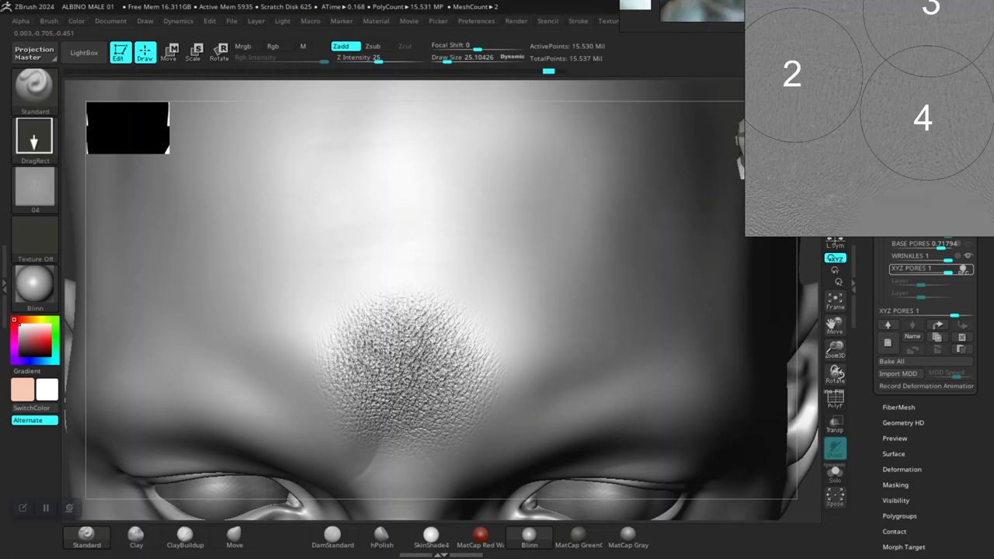
pyautogui.moveTo(473, 434); pyautogui.dragTo(477, 438)
pyautogui.moveTo(808, 511); pyautogui.dragTo(808, 544)
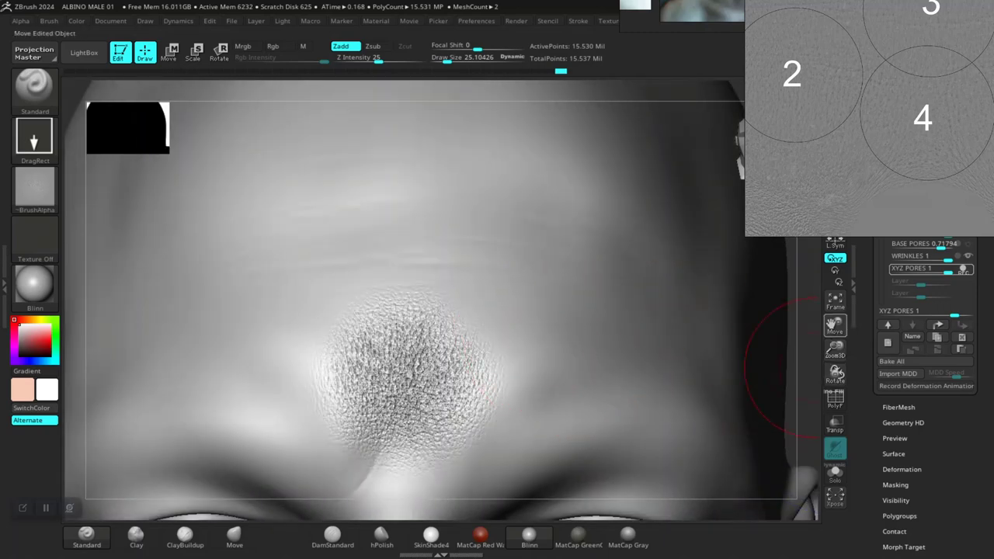
# - Compare the stamped pores up close with area 4 of the skin map, and undo the stamp
pyautogui.moveTo(835, 350); pyautogui.dragTo(835, 397)
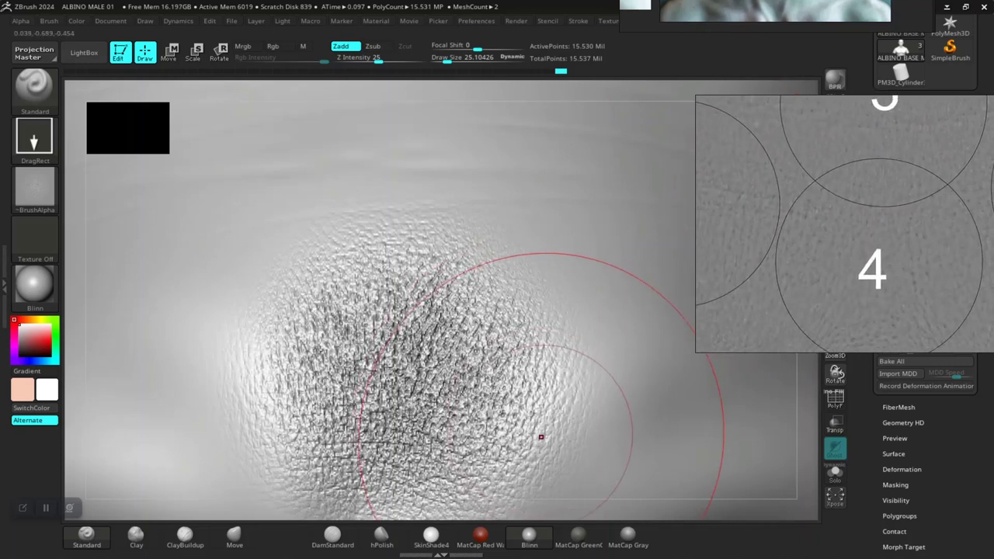
pyautogui.moveTo(893, 326); pyautogui.dragTo(899, 249, button='right')
pyautogui.moveTo(835, 350); pyautogui.dragTo(831, 326)
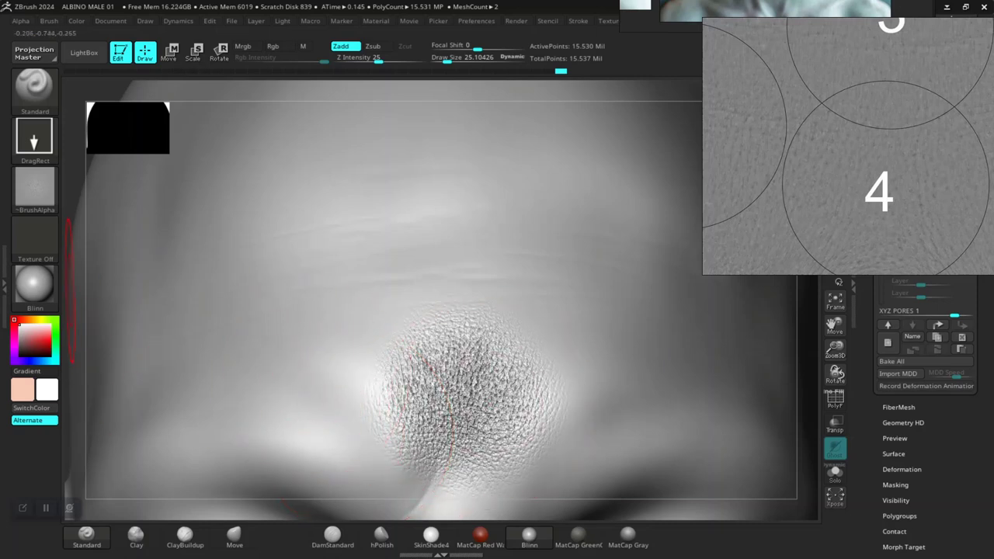
pyautogui.press('ctrl')
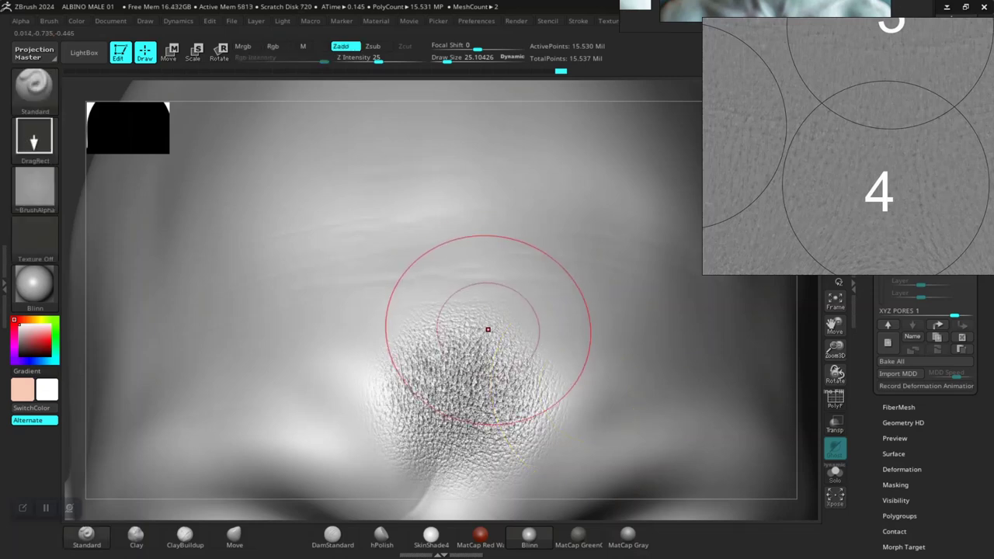
pyautogui.press('ctrl')
pyautogui.hotkey('ctrl', 'z')
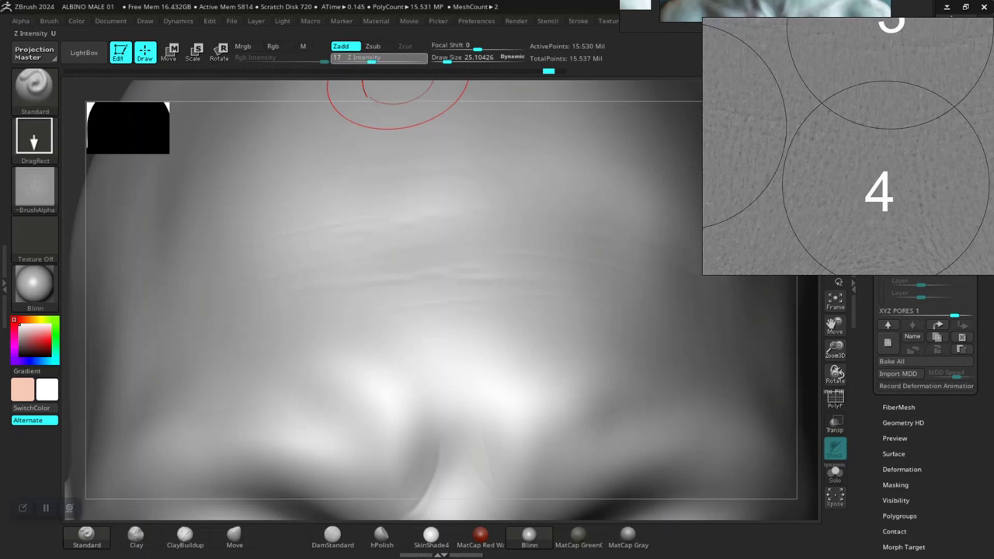
# - Set the brush's Z Intensity to 17 and stamp the 04 pores on the lower forehead between the brows
pyautogui.click(393, 60)
pyautogui.moveTo(463, 413); pyautogui.dragTo(464, 426)
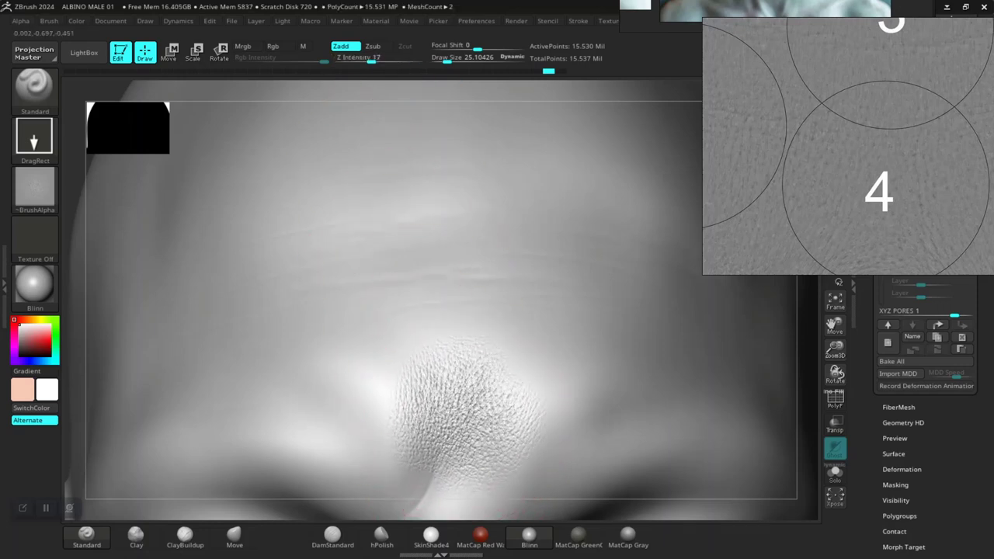
pyautogui.moveTo(466, 495); pyautogui.dragTo(466, 499)
pyautogui.moveTo(471, 493); pyautogui.dragTo(452, 495)
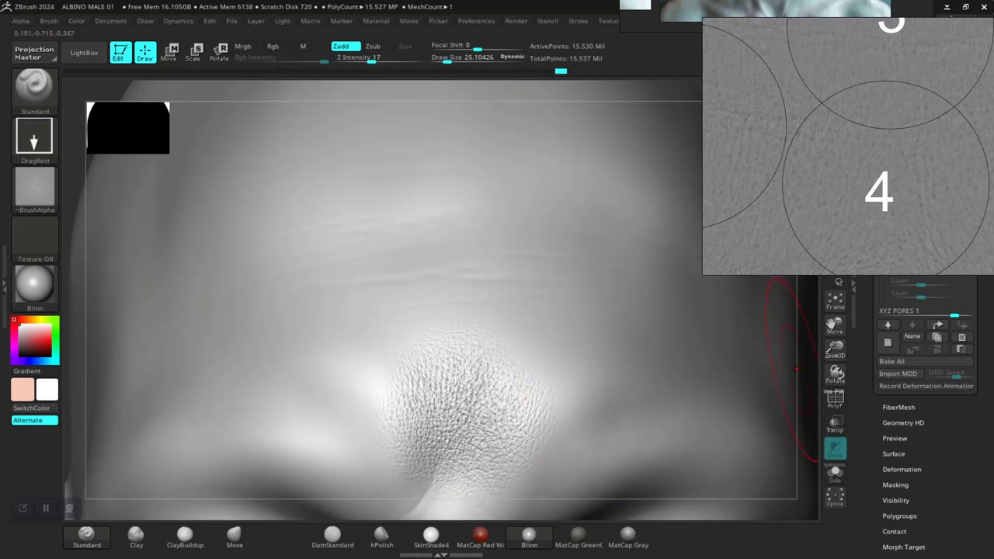
# - Examine the depth and direction of the stamped pores from several angles and distances against area 4 of the skin map
pyautogui.moveTo(831, 325); pyautogui.dragTo(784, 191)
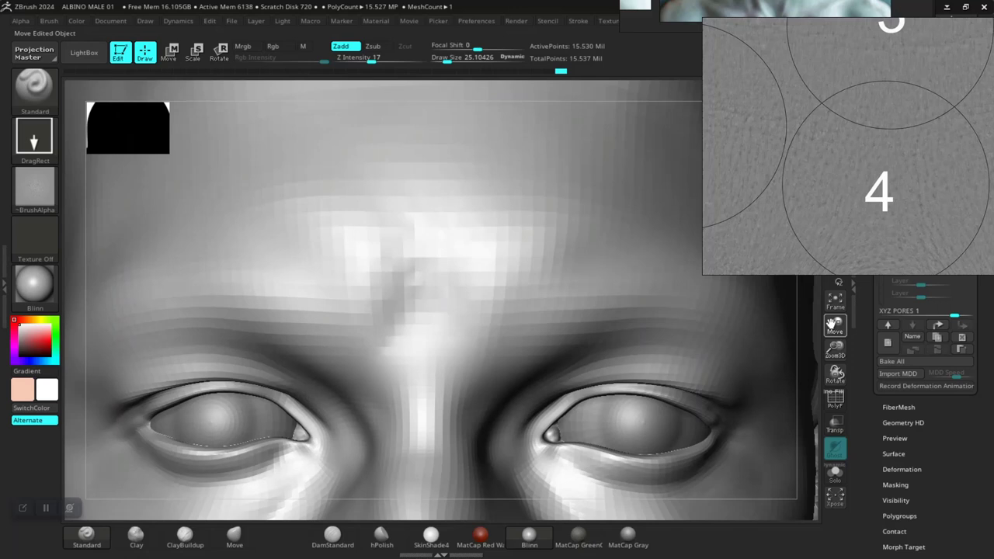
pyautogui.moveTo(831, 325); pyautogui.dragTo(876, 474)
pyautogui.moveTo(835, 350); pyautogui.dragTo(835, 335)
pyautogui.moveTo(846, 221); pyautogui.dragTo(193, 199, button='right')
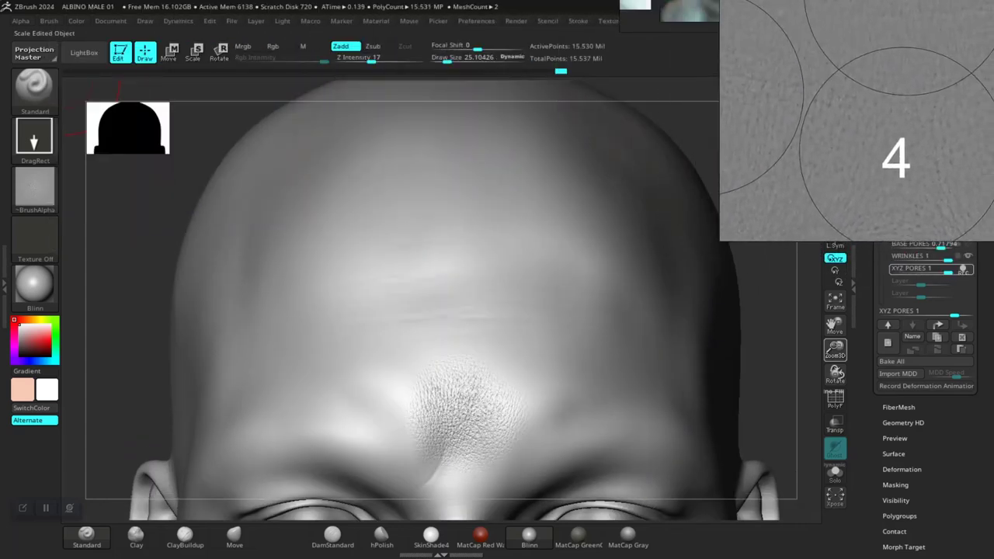
pyautogui.moveTo(810, 359); pyautogui.dragTo(665, 326)
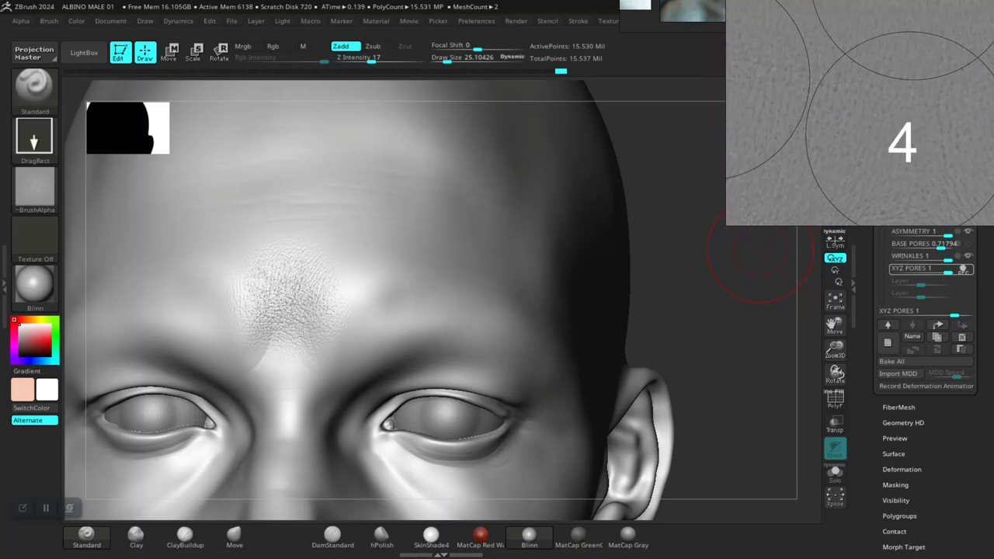
pyautogui.moveTo(732, 255)
pyautogui.mouseDown()
pyautogui.moveTo(703, 338)
pyautogui.moveTo(765, 330)
pyautogui.moveTo(753, 363)
pyautogui.mouseUp()
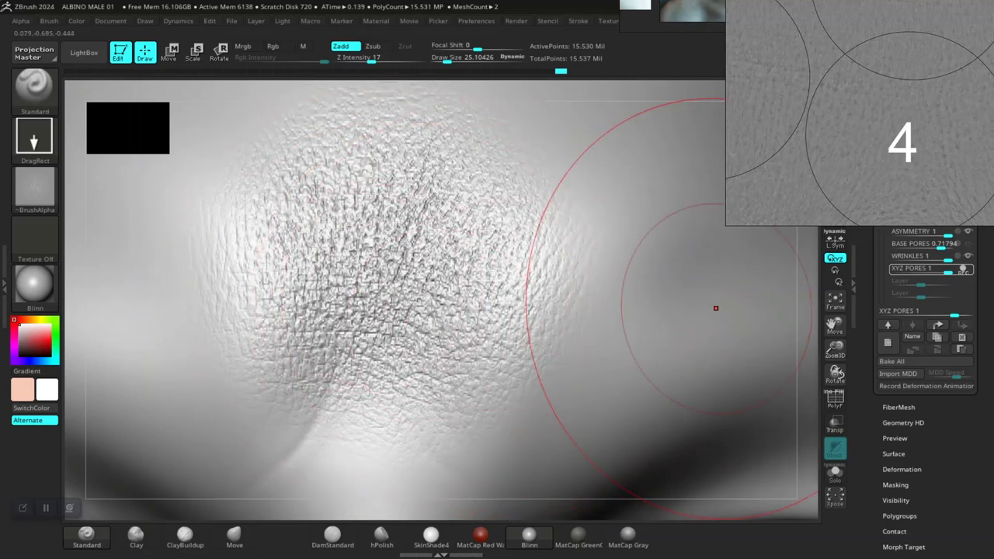
pyautogui.moveTo(835, 374); pyautogui.dragTo(835, 398)
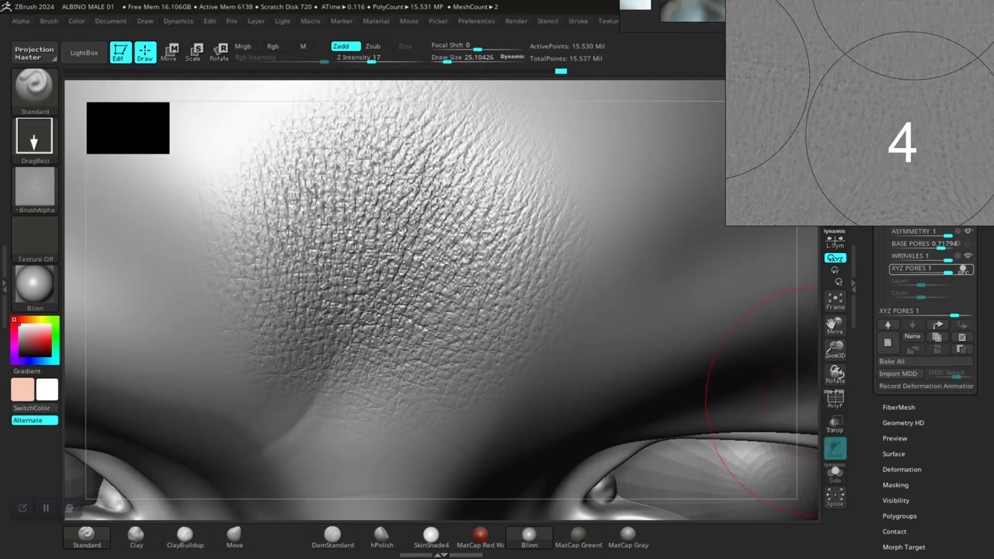
pyautogui.moveTo(835, 375); pyautogui.dragTo(835, 351)
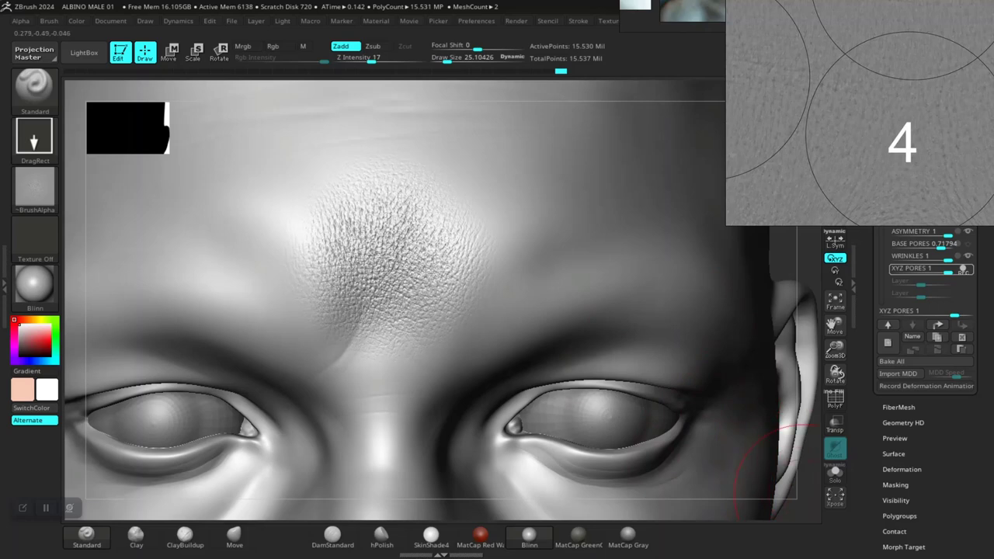
# - Stamp the 04 pores lower down, extending the pore detail over the root of the nose
pyautogui.moveTo(801, 491); pyautogui.dragTo(814, 494)
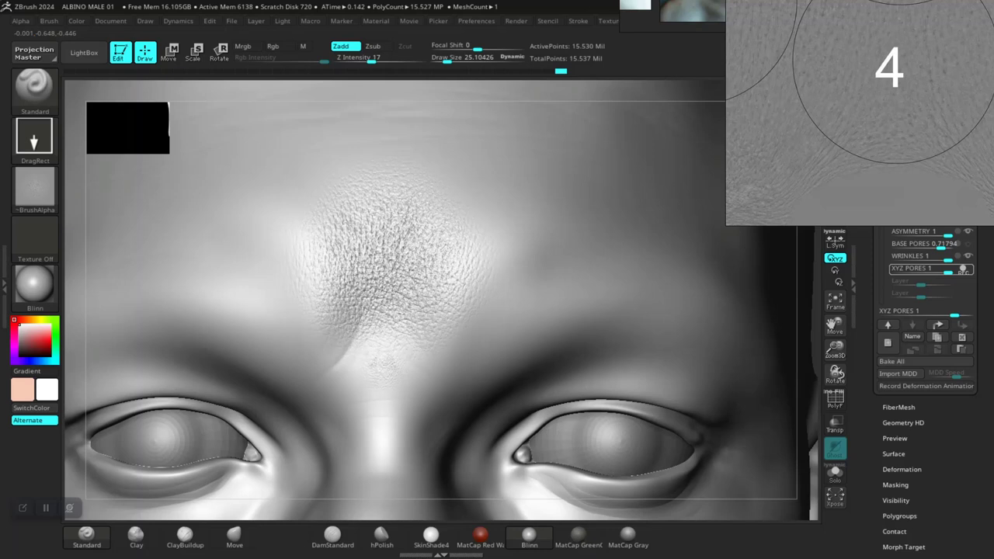
pyautogui.moveTo(384, 391); pyautogui.dragTo(381, 452)
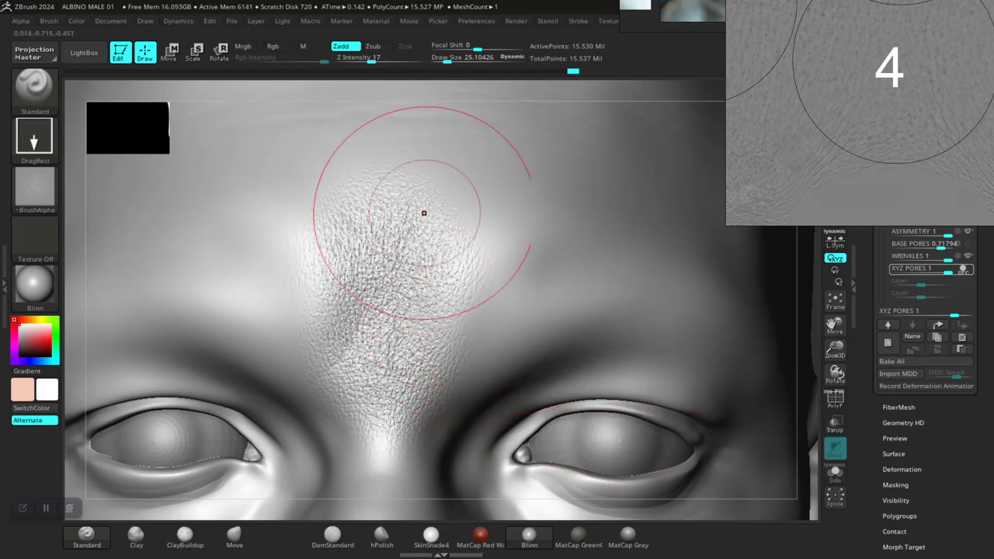
# - Load the 03.psd pore alpha from the femaleFace_20s_09 folder into the brush
pyautogui.click(84, 52)
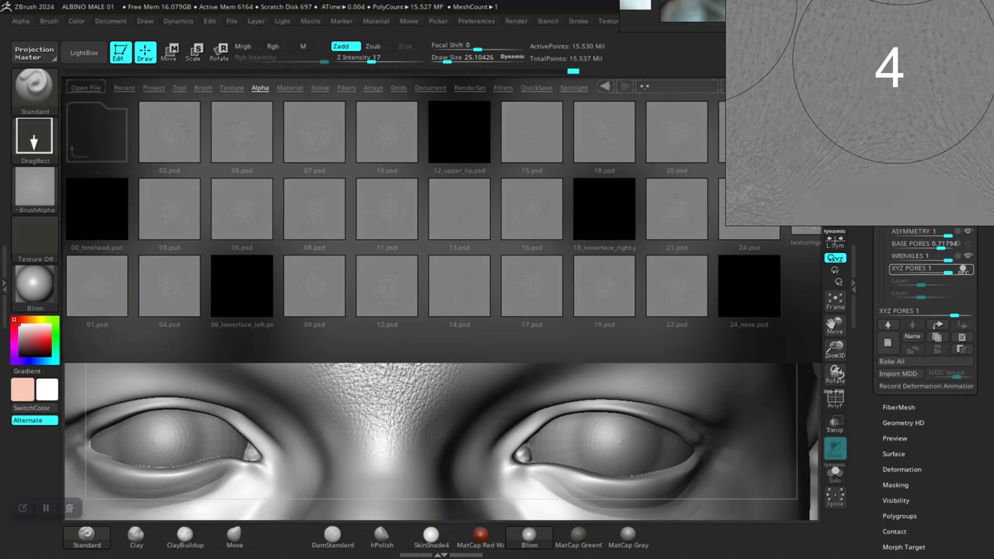
pyautogui.click(78, 152)
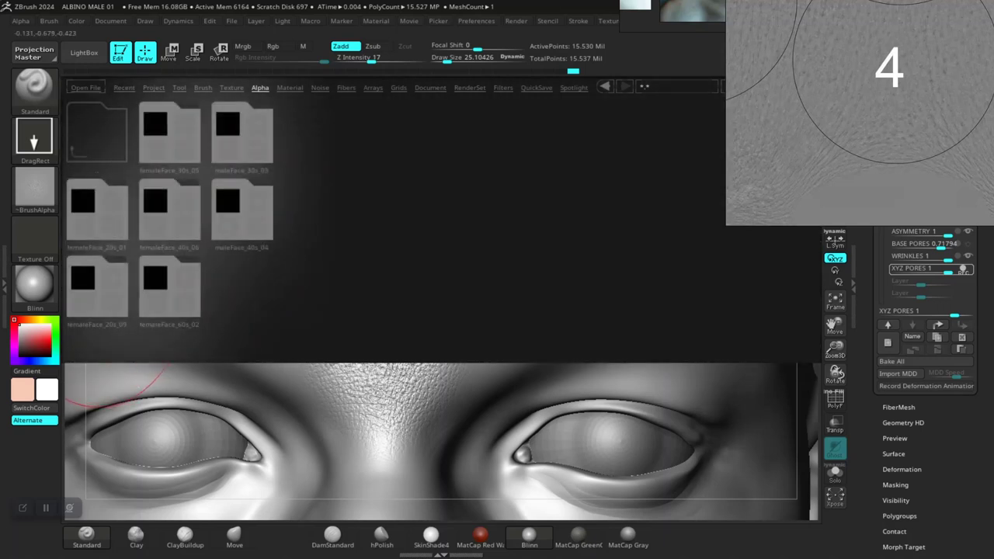
pyautogui.click(97, 287)
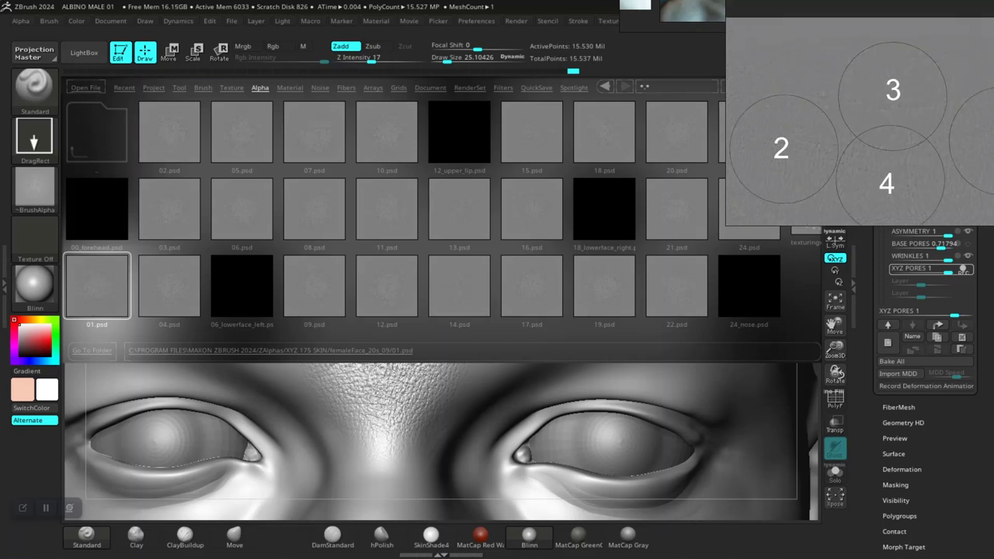
pyautogui.doubleClick(169, 210)
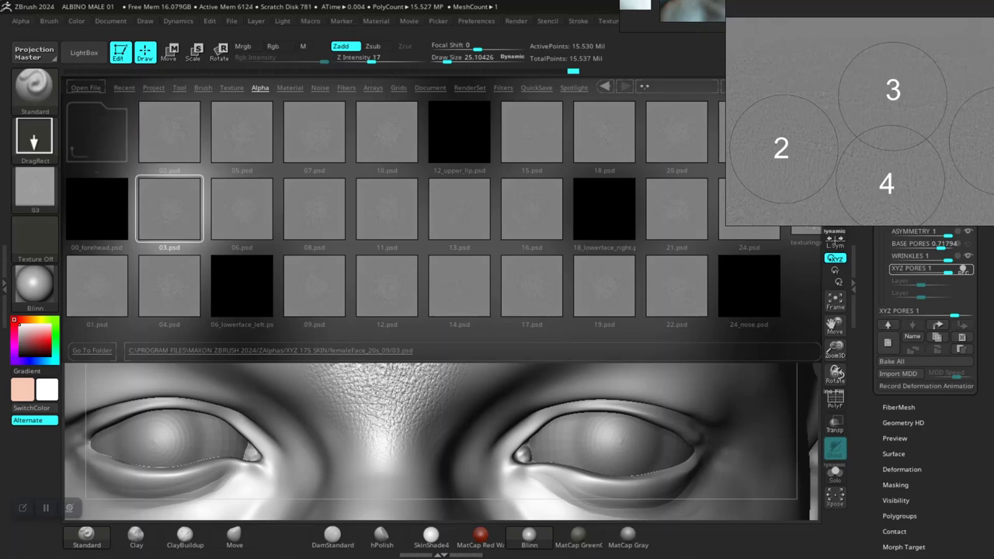
pyautogui.click(84, 52)
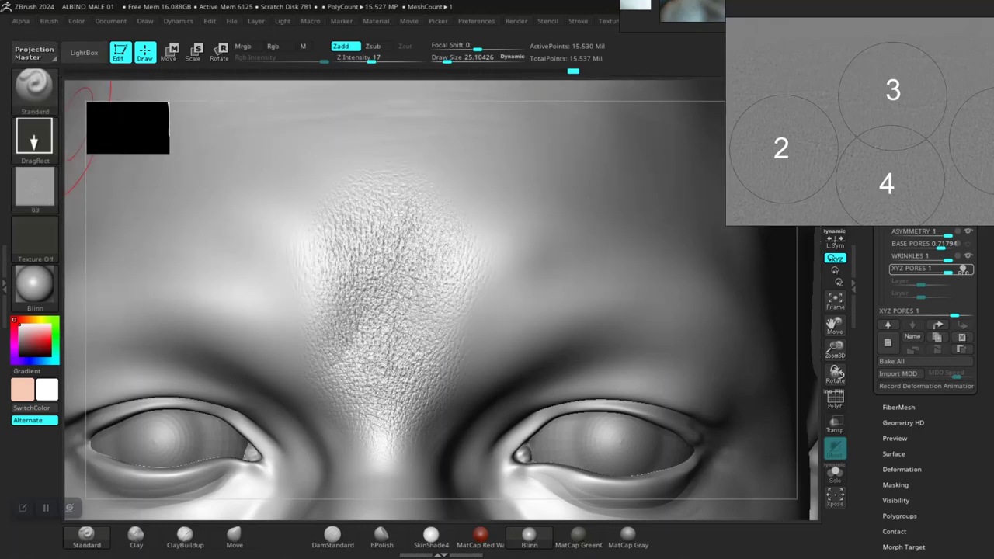
# - Set the 03 alpha's radial fade to 10 and its mid value to 45
pyautogui.click(21, 21)
pyautogui.scroll(-5, 45, 466)
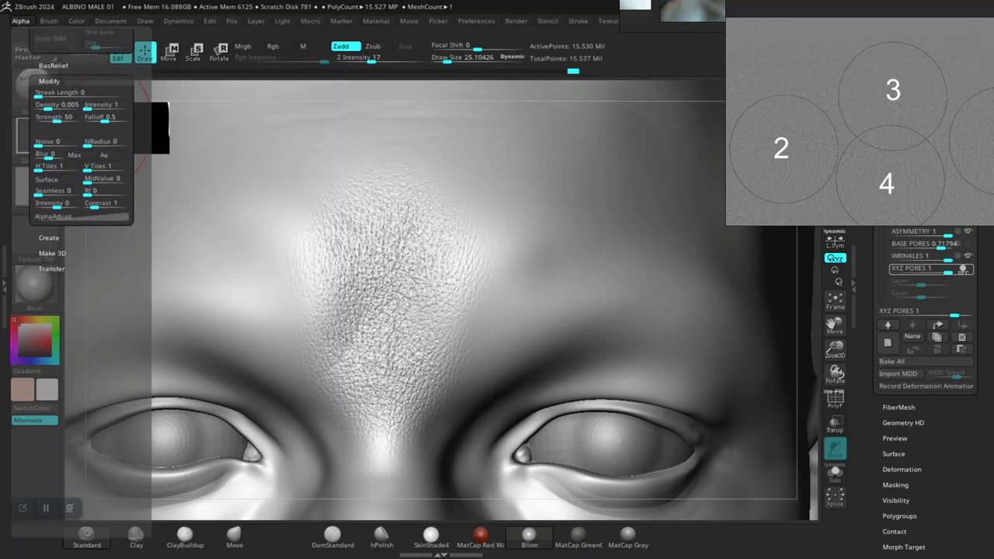
pyautogui.click(95, 192)
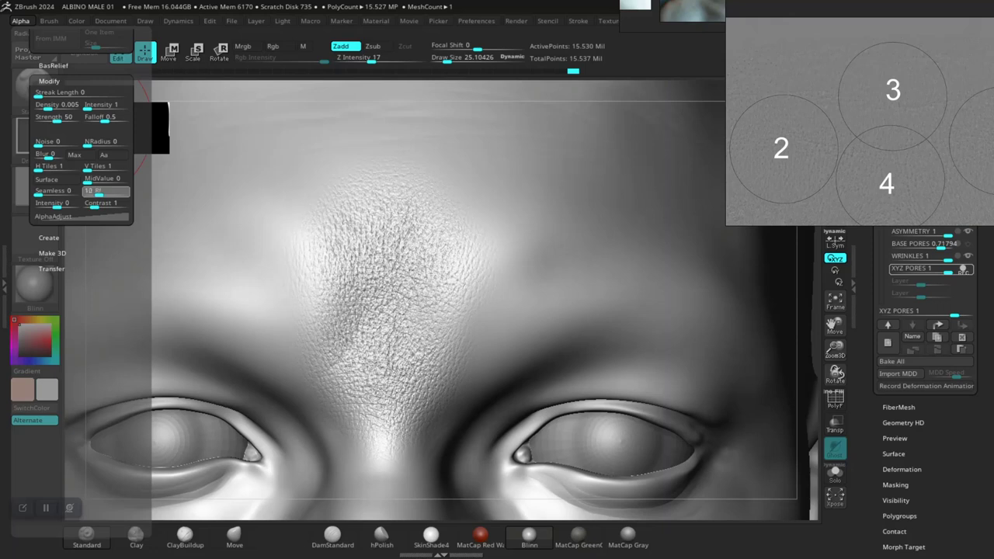
pyautogui.press('Return')
pyautogui.click(93, 179)
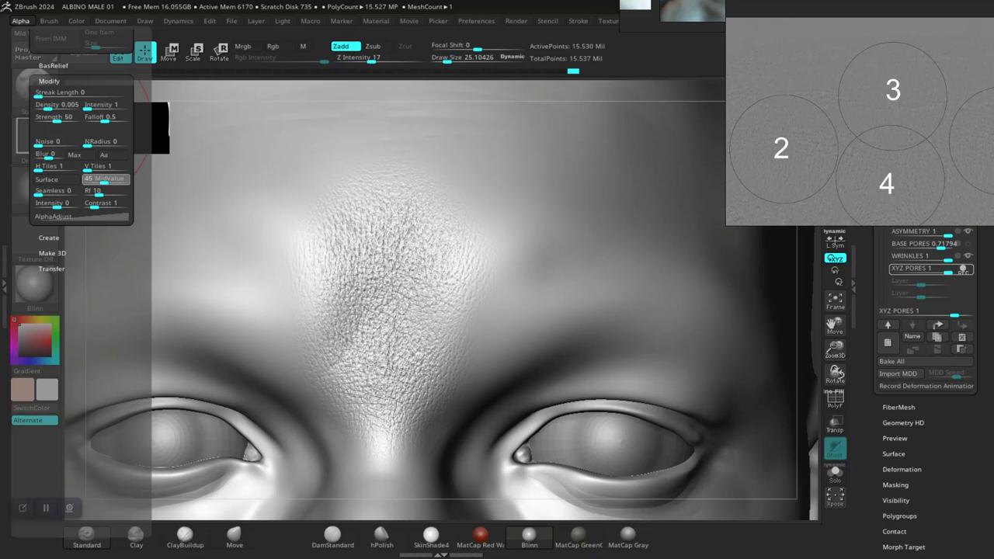
pyautogui.moveTo(104, 179); pyautogui.dragTo(105, 179)
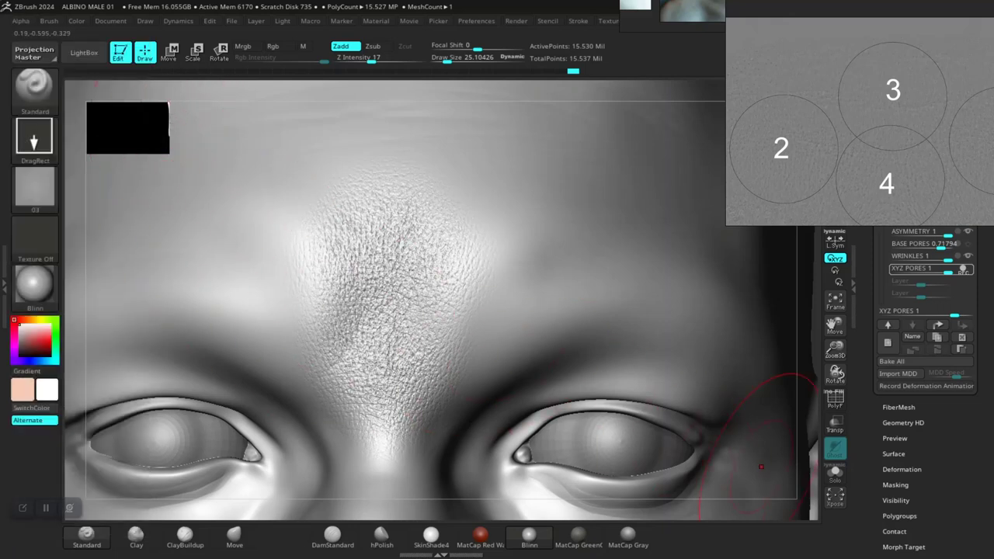
# - Stamp the 03 pores across the middle of the forehead, matching area 3 of the skin map, and inspect them up close
pyautogui.keyDown('alt'); pyautogui.moveTo(817, 336); pyautogui.dragTo(765, 324); pyautogui.keyUp('alt')
pyautogui.click(765, 324)
pyautogui.keyDown('alt'); pyautogui.moveTo(765, 322); pyautogui.dragTo(744, 400, button='right'); pyautogui.keyUp('alt')
pyautogui.keyDown('alt'); pyautogui.moveTo(755, 378); pyautogui.dragTo(760, 366); pyautogui.keyUp('alt')
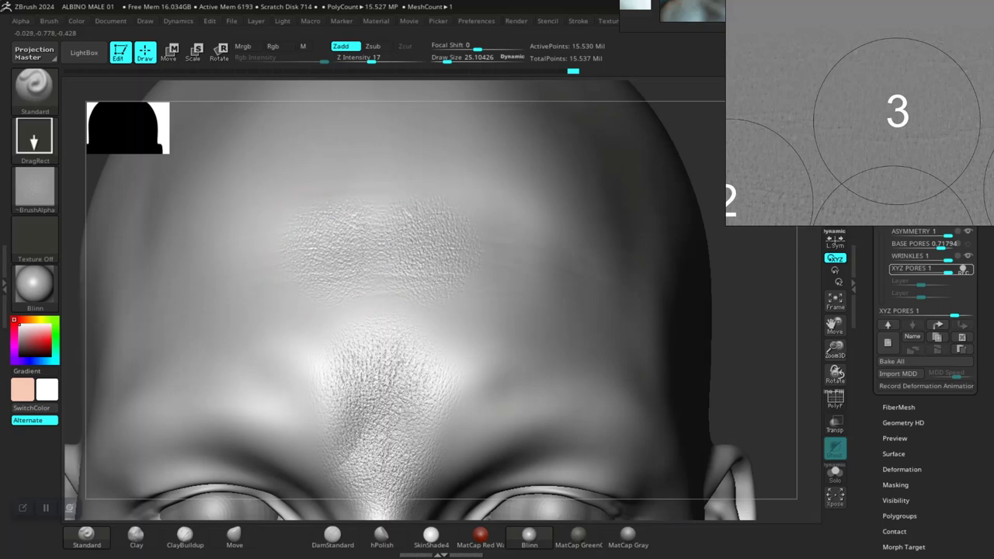
pyautogui.moveTo(334, 308); pyautogui.dragTo(335, 317)
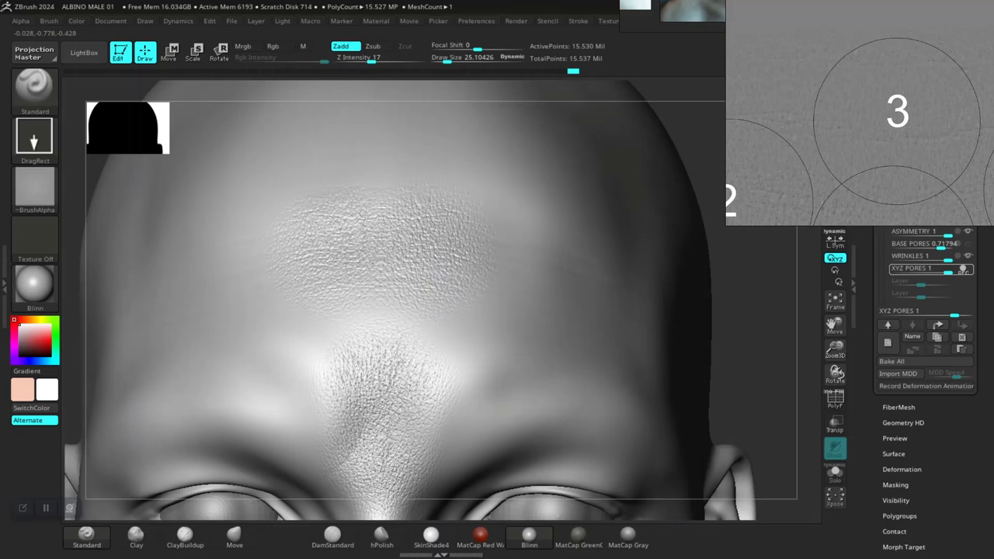
pyautogui.moveTo(696, 355)
pyautogui.mouseDown()
pyautogui.moveTo(761, 314)
pyautogui.moveTo(645, 380)
pyautogui.mouseUp()
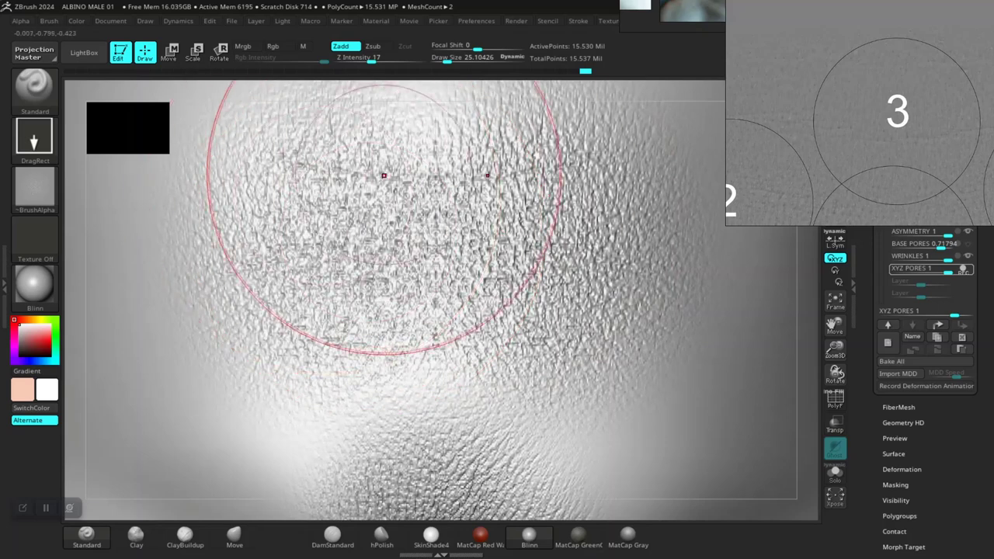
# - Compare the stamped forehead pores under the MatCap Gray and Blinn materials, leaving Blinn active
pyautogui.moveTo(835, 375); pyautogui.dragTo(747, 318)
pyautogui.moveTo(792, 365); pyautogui.dragTo(720, 373)
pyautogui.click(628, 535)
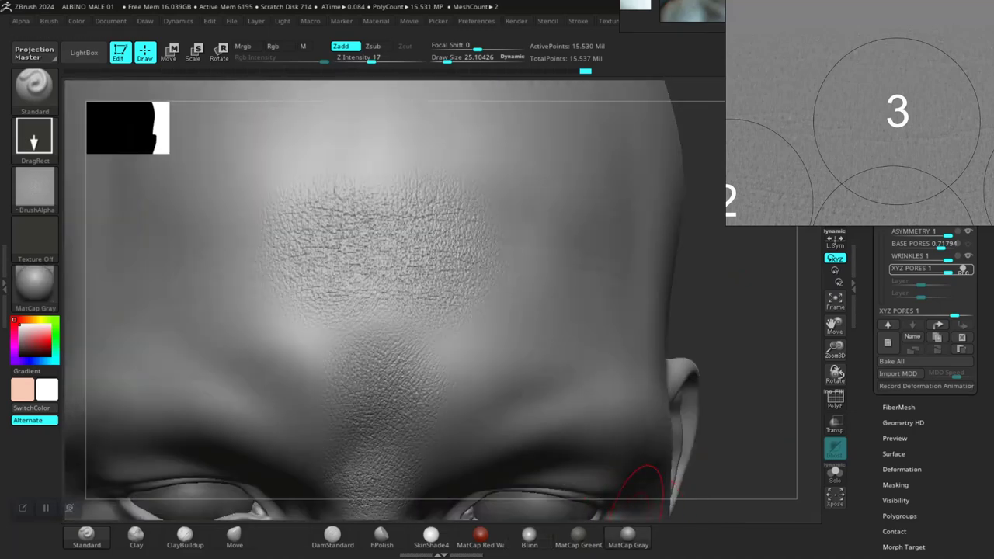
pyautogui.click(529, 535)
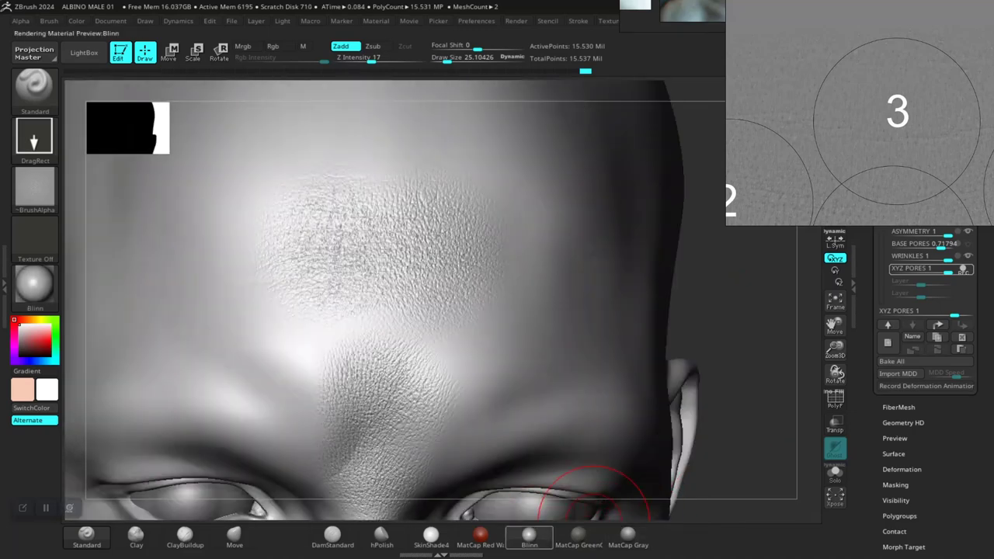
pyautogui.moveTo(744, 421)
pyautogui.mouseDown()
pyautogui.moveTo(716, 421)
pyautogui.moveTo(746, 424)
pyautogui.moveTo(773, 470)
pyautogui.moveTo(761, 430)
pyautogui.mouseUp()
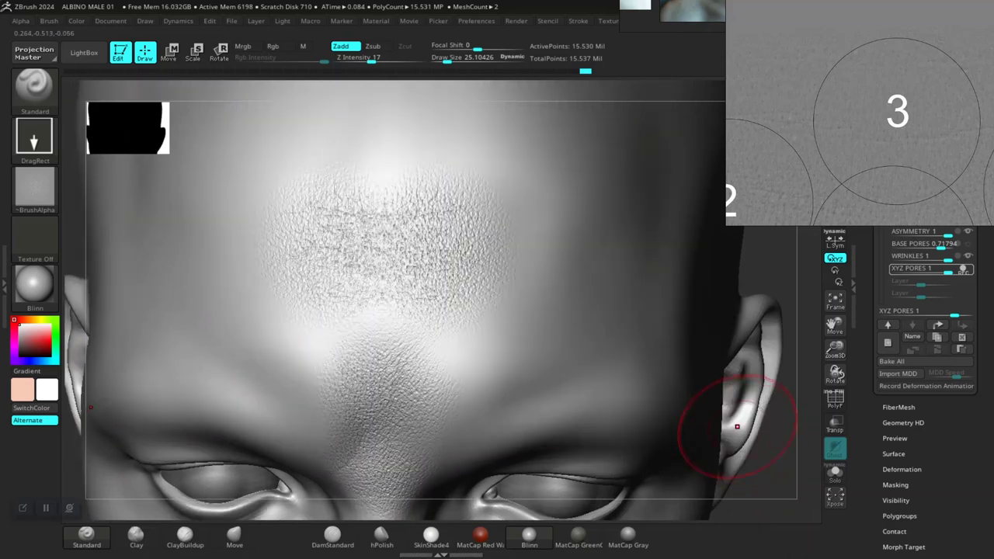
# - Undo the pore stamps in the middle of the forehead and stamp the 03 pores there again
pyautogui.hotkey('ctrl', 'z')
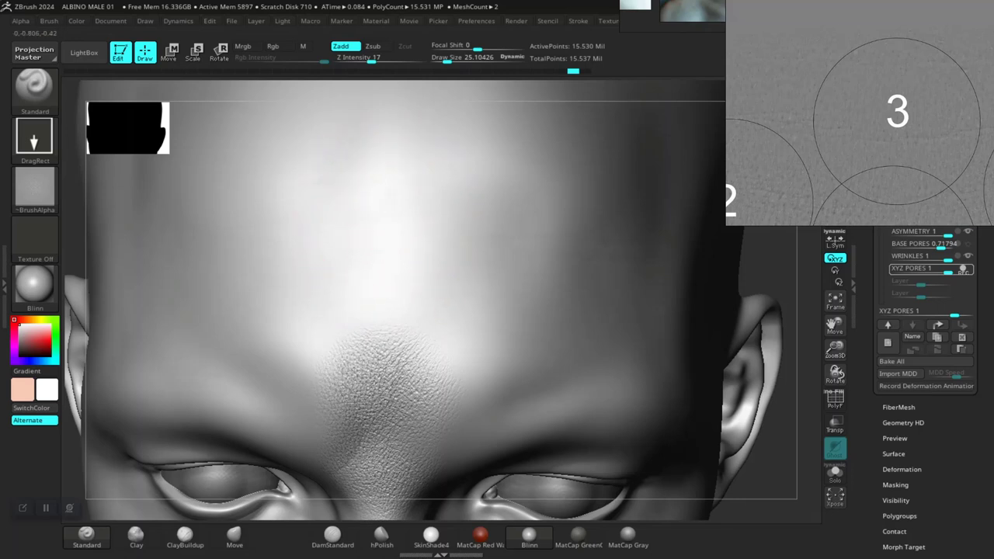
pyautogui.moveTo(390, 228); pyautogui.dragTo(395, 282)
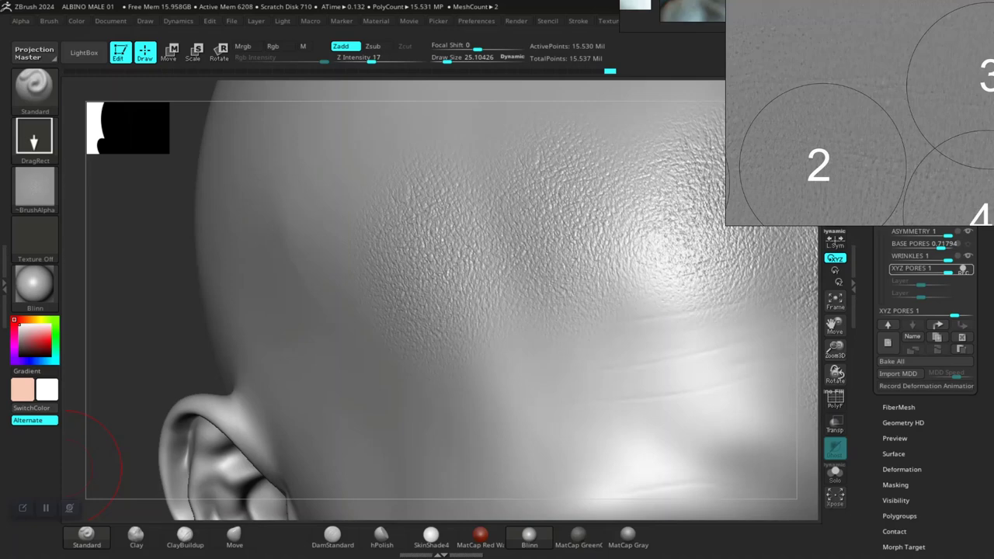
# - Stamp more pores above the existing band on the side of the upper forehead, towards the hairline
pyautogui.moveTo(66, 468); pyautogui.dragTo(159, 370)
pyautogui.moveTo(204, 443); pyautogui.dragTo(199, 366)
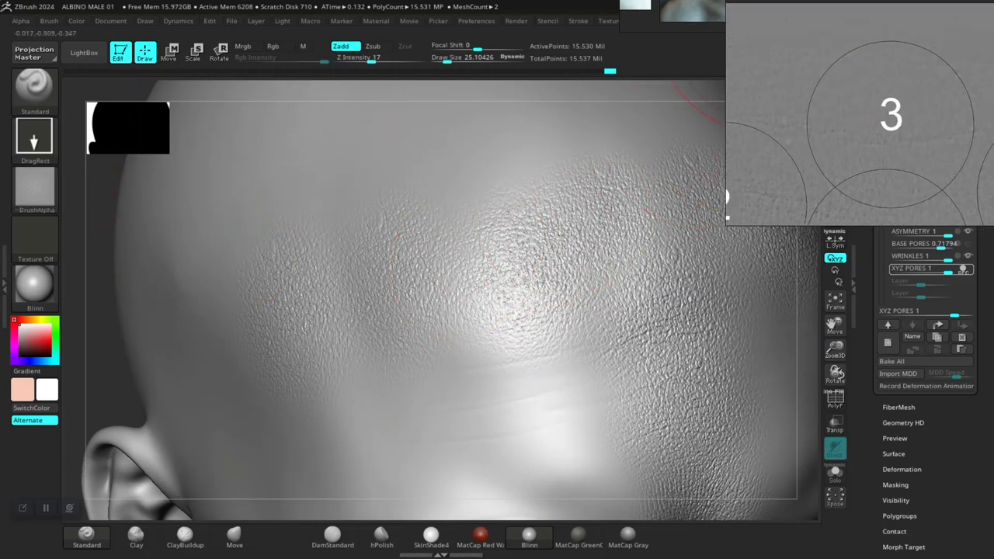
pyautogui.moveTo(92, 365)
pyautogui.mouseDown()
pyautogui.moveTo(118, 365)
pyautogui.moveTo(105, 376)
pyautogui.moveTo(152, 365)
pyautogui.moveTo(127, 370)
pyautogui.mouseUp()
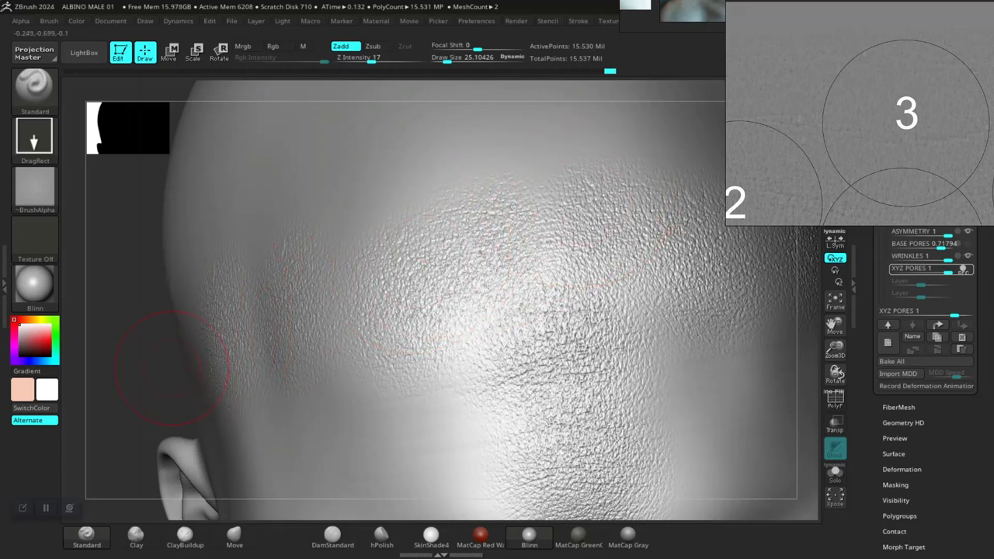
pyautogui.moveTo(115, 356); pyautogui.dragTo(154, 354)
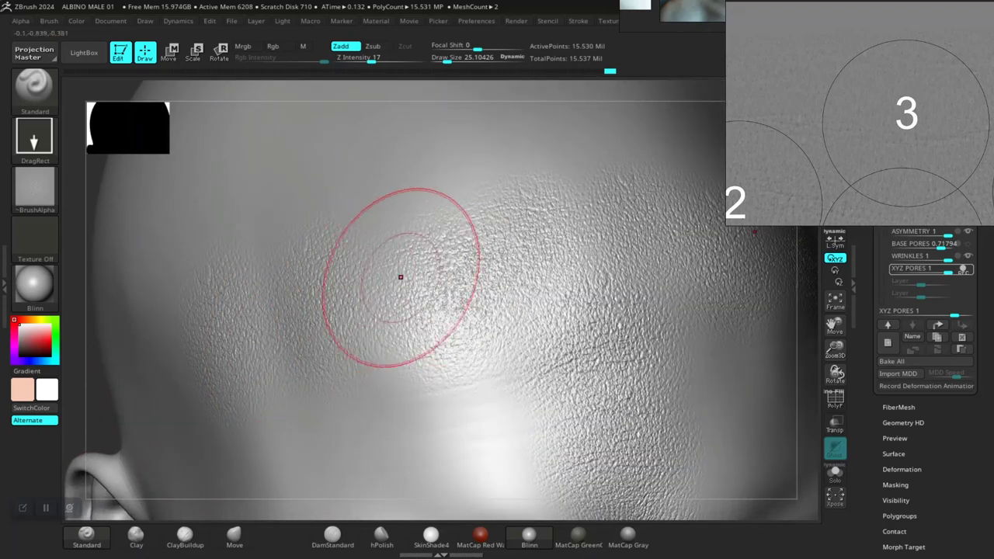
pyautogui.moveTo(107, 378)
pyautogui.mouseDown()
pyautogui.moveTo(253, 351)
pyautogui.moveTo(195, 379)
pyautogui.moveTo(246, 354)
pyautogui.mouseUp()
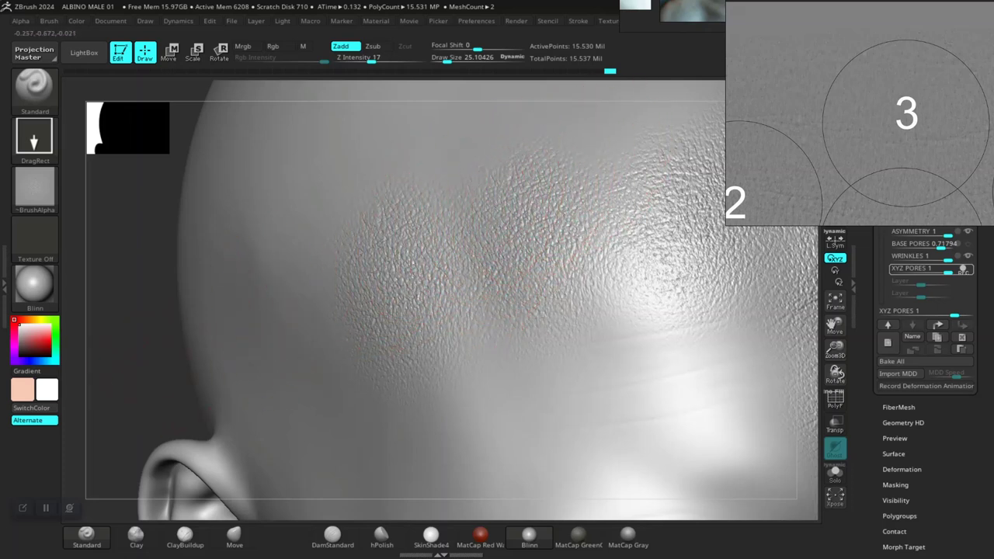
pyautogui.moveTo(162, 392)
pyautogui.keyDown('alt'); pyautogui.mouseDown()
pyautogui.moveTo(211, 326)
pyautogui.moveTo(355, 323)
pyautogui.mouseUp(); pyautogui.keyUp('alt')
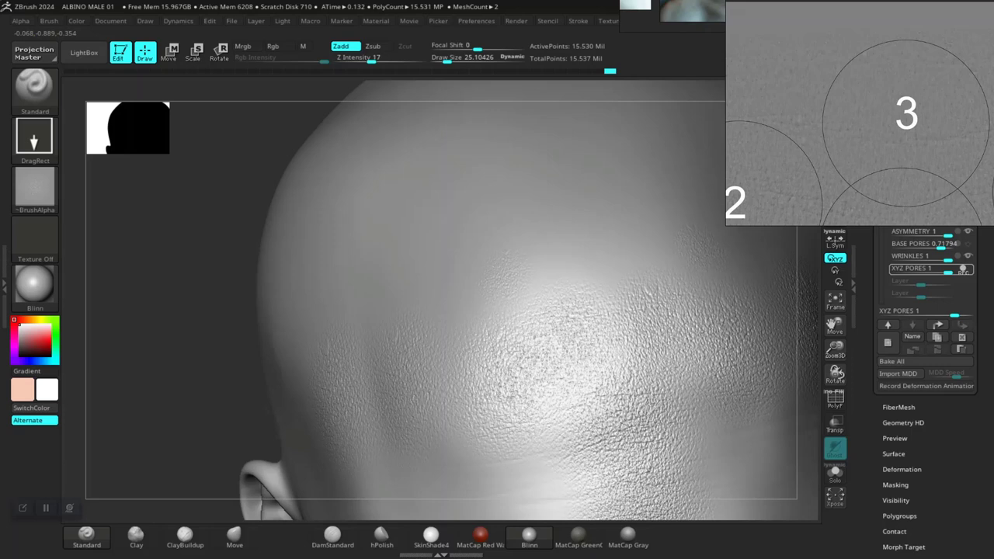
pyautogui.moveTo(529, 302); pyautogui.dragTo(554, 333)
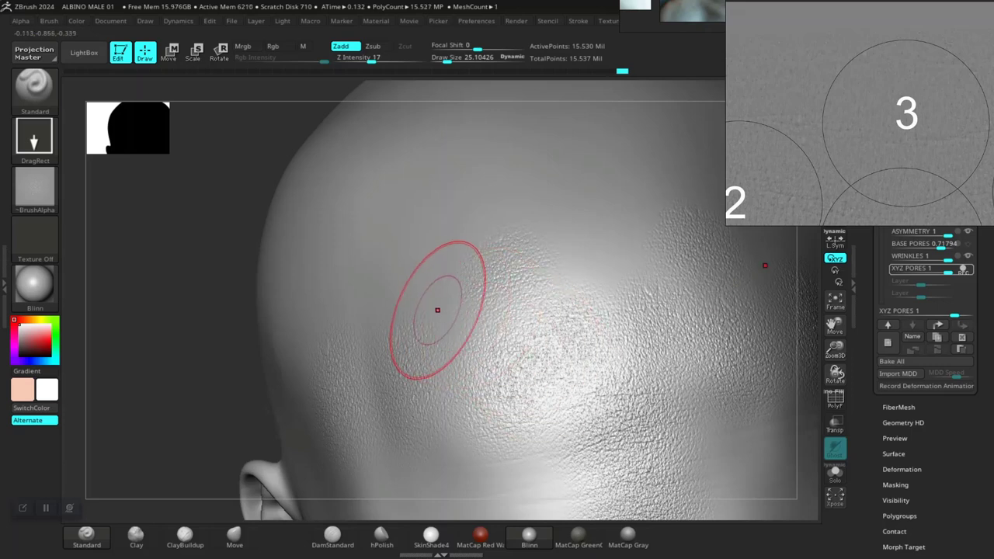
pyautogui.moveTo(426, 289); pyautogui.dragTo(429, 292)
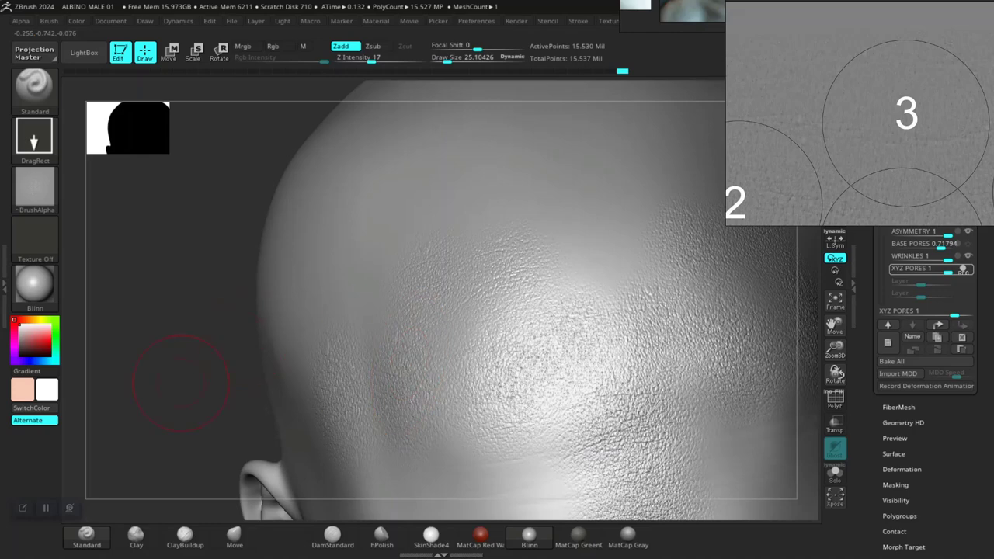
# - Fill the remaining gaps in the pore detail along the hairline, including the smooth spot at the top centre of the forehead
pyautogui.moveTo(195, 375); pyautogui.dragTo(373, 346)
pyautogui.moveTo(340, 293); pyautogui.dragTo(379, 326)
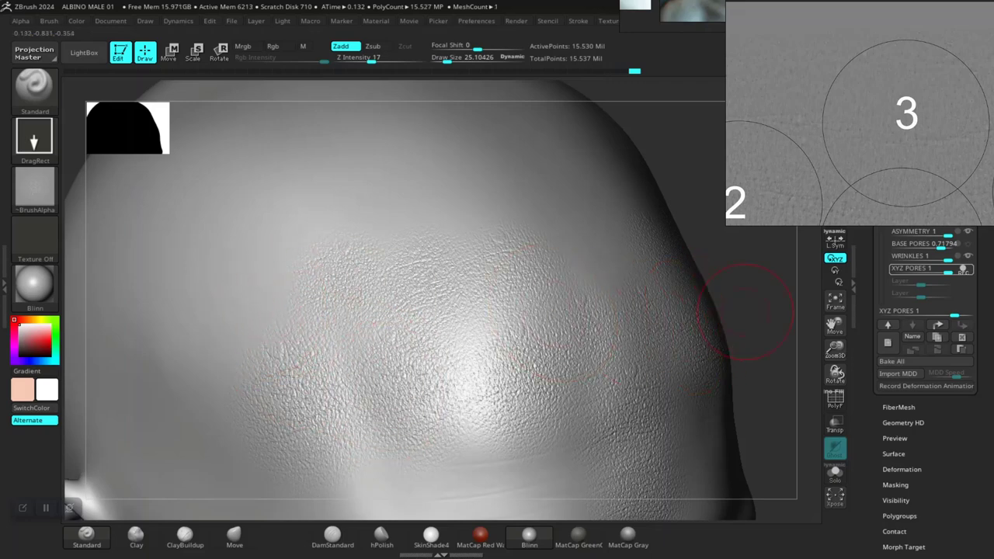
pyautogui.moveTo(761, 281); pyautogui.dragTo(810, 281)
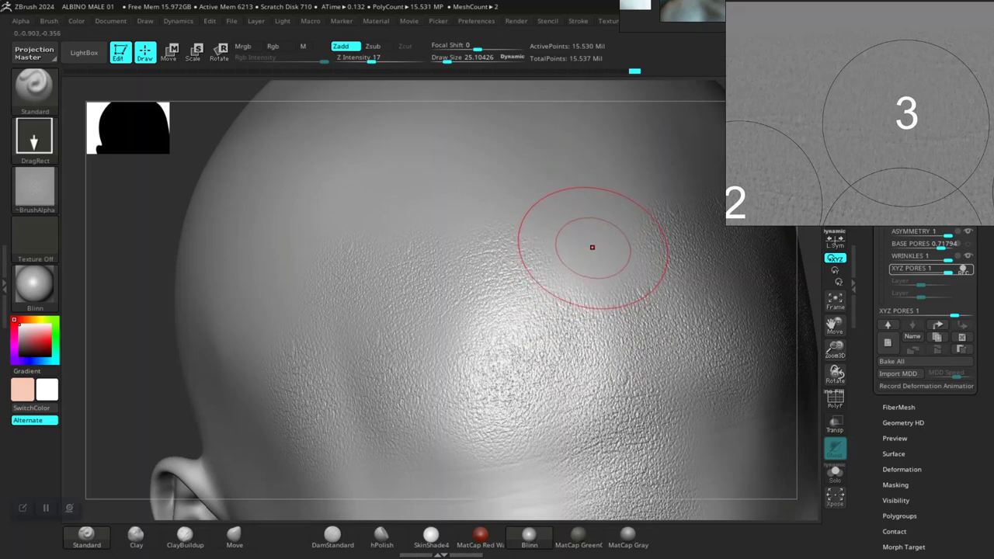
pyautogui.moveTo(593, 244)
pyautogui.mouseDown()
pyautogui.moveTo(613, 287)
pyautogui.moveTo(599, 266)
pyautogui.mouseUp()
pyautogui.keyDown('alt'); pyautogui.moveTo(152, 427); pyautogui.dragTo(159, 365); pyautogui.keyUp('alt')
pyautogui.keyDown('shift'); pyautogui.moveTo(256, 424); pyautogui.dragTo(180, 388); pyautogui.keyUp('shift')
pyautogui.moveTo(178, 340); pyautogui.dragTo(189, 397)
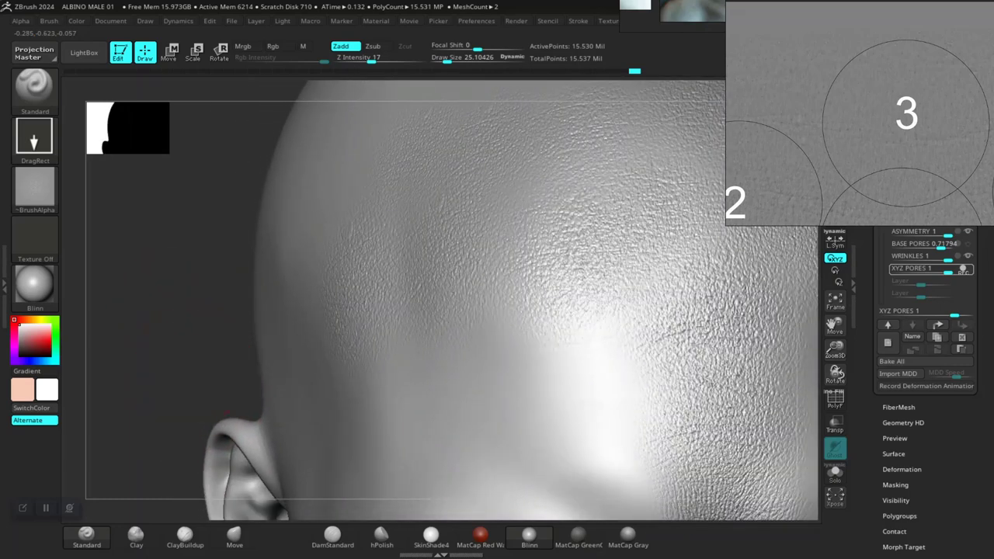
pyautogui.hotkey('ctrl', 'z')
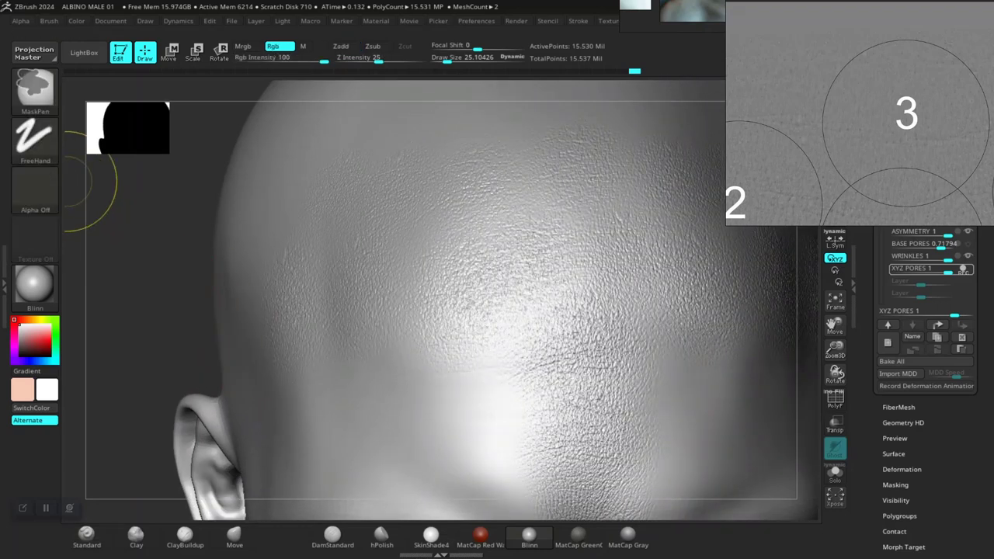
pyautogui.keyDown('ctrl'); pyautogui.click(34, 137); pyautogui.keyUp('ctrl')
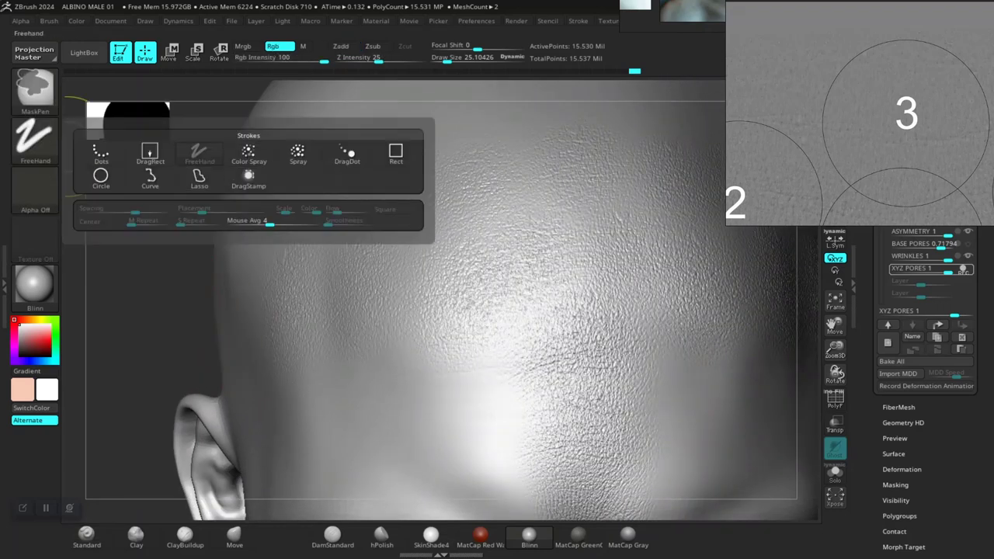
pyautogui.press('ctrl')
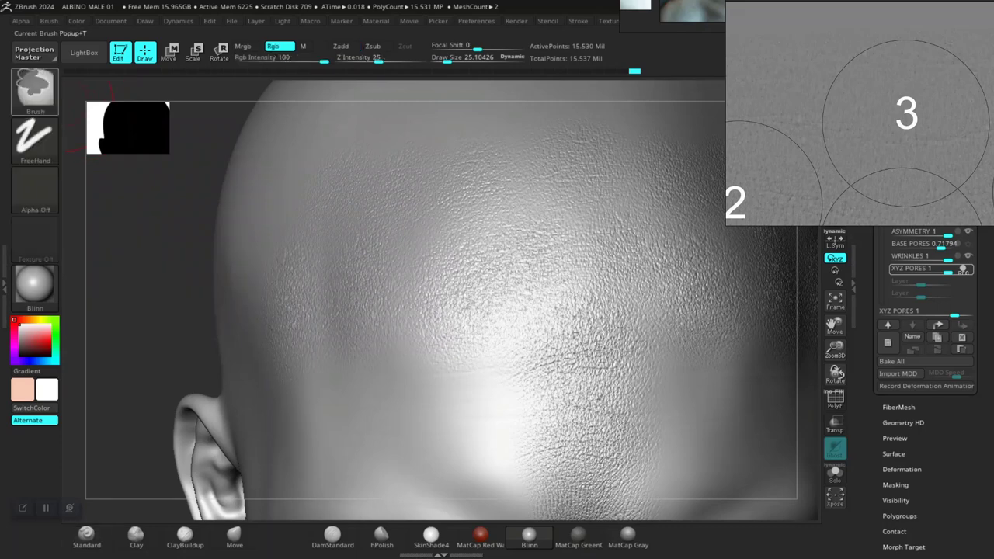
pyautogui.keyDown('ctrl'); pyautogui.click(37, 91); pyautogui.keyUp('ctrl')
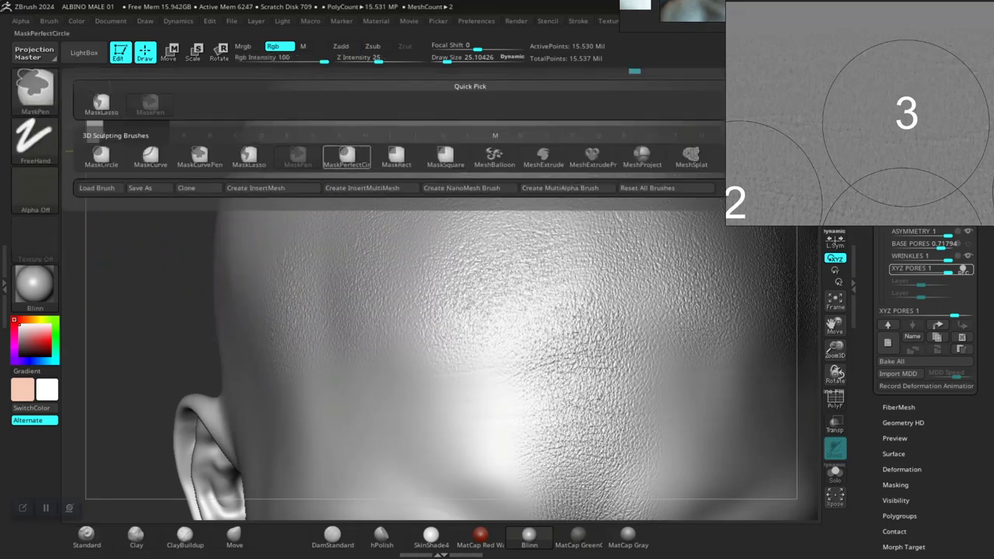
pyautogui.click(249, 156)
pyautogui.keyDown('ctrl'); pyautogui.click(36, 91); pyautogui.keyUp('ctrl')
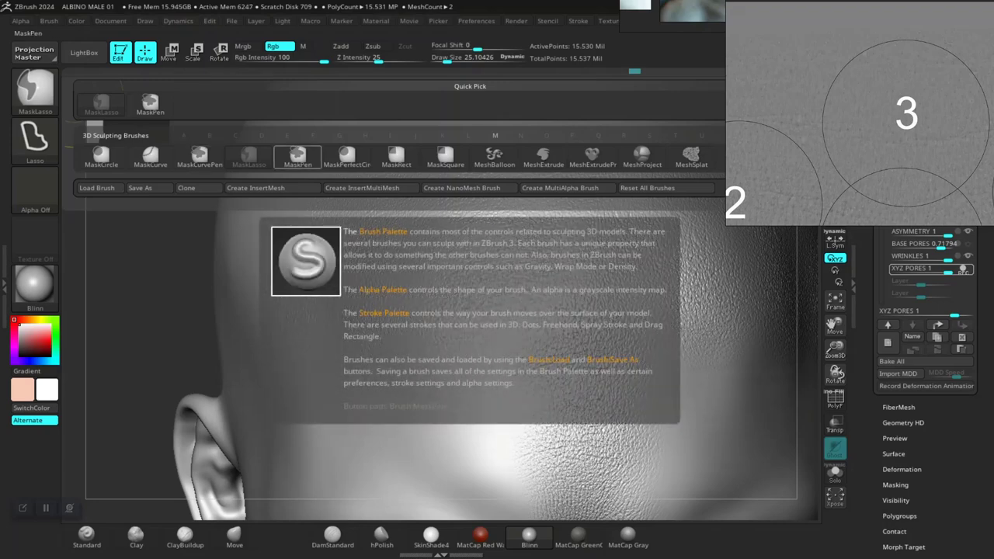
pyautogui.keyDown('ctrl'); pyautogui.click(297, 157); pyautogui.keyUp('ctrl')
# - Try marking a curved line across the upper forehead with MaskPen at a draw size of about 13.5
pyautogui.press('space')
pyautogui.moveTo(443, 239); pyautogui.dragTo(436, 240)
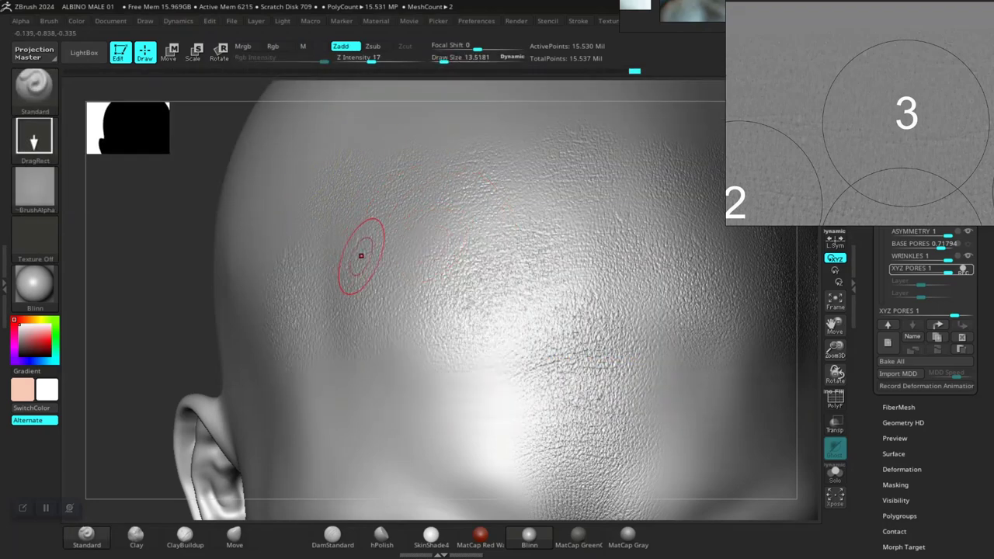
pyautogui.moveTo(342, 258)
pyautogui.keyDown('ctrl'); pyautogui.mouseDown()
pyautogui.moveTo(389, 233)
pyautogui.moveTo(513, 218)
pyautogui.moveTo(704, 223)
pyautogui.mouseUp(); pyautogui.keyUp('ctrl')
pyautogui.keyDown('alt'); pyautogui.moveTo(184, 333); pyautogui.dragTo(183, 279); pyautogui.keyUp('alt')
pyautogui.press('ctrl')
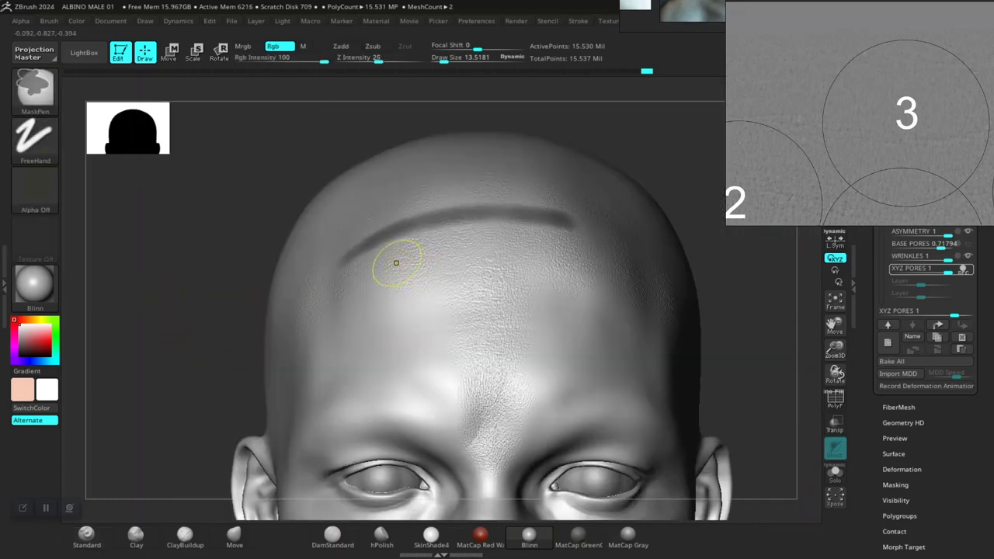
pyautogui.hotkey('ctrl', 'z')
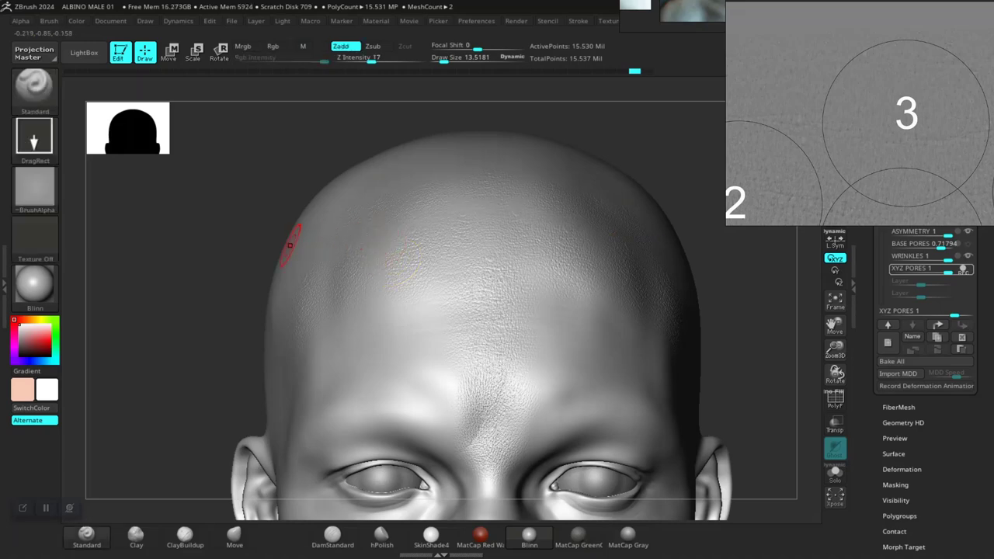
# - Mark three horizontal crease lines across the forehead with MaskPen at draw size 8
pyautogui.moveTo(290, 245)
pyautogui.mouseDown(button='right')
pyautogui.moveTo(388, 269)
pyautogui.moveTo(336, 280)
pyautogui.moveTo(337, 288)
pyautogui.mouseUp(button='right')
pyautogui.press('ctrl')
pyautogui.keyDown('ctrl'); pyautogui.moveTo(355, 261); pyautogui.dragTo(590, 256); pyautogui.keyUp('ctrl')
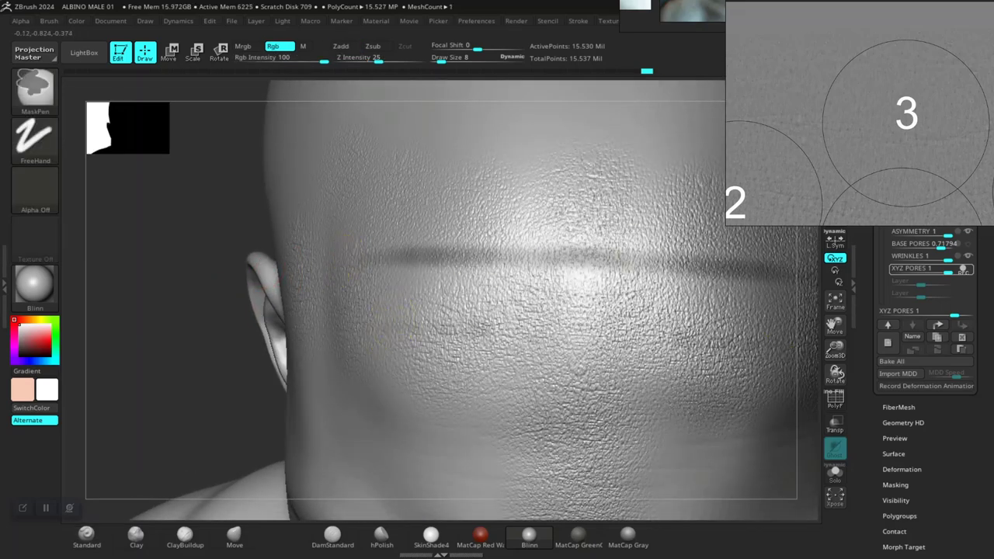
pyautogui.keyDown('ctrl'); pyautogui.moveTo(575, 330); pyautogui.dragTo(398, 326); pyautogui.keyUp('ctrl')
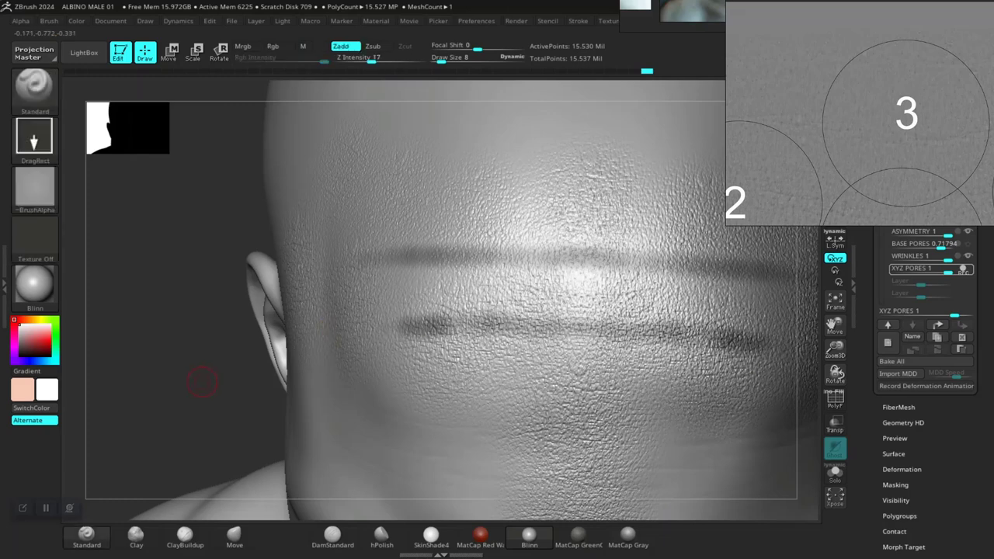
pyautogui.moveTo(202, 381)
pyautogui.mouseDown(button='right')
pyautogui.moveTo(310, 334)
pyautogui.moveTo(533, 282)
pyautogui.mouseUp(button='right')
pyautogui.press('ctrl')
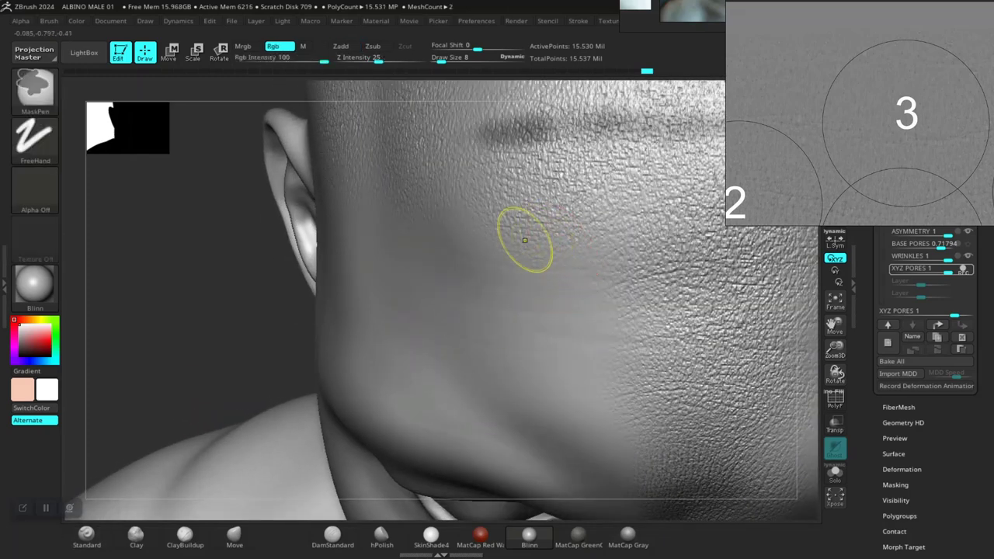
pyautogui.keyDown('ctrl'); pyautogui.moveTo(579, 244); pyautogui.dragTo(706, 257); pyautogui.keyUp('ctrl')
pyautogui.moveTo(221, 379)
pyautogui.mouseDown()
pyautogui.moveTo(244, 326)
pyautogui.moveTo(268, 423)
pyautogui.moveTo(191, 381)
pyautogui.moveTo(253, 377)
pyautogui.mouseUp()
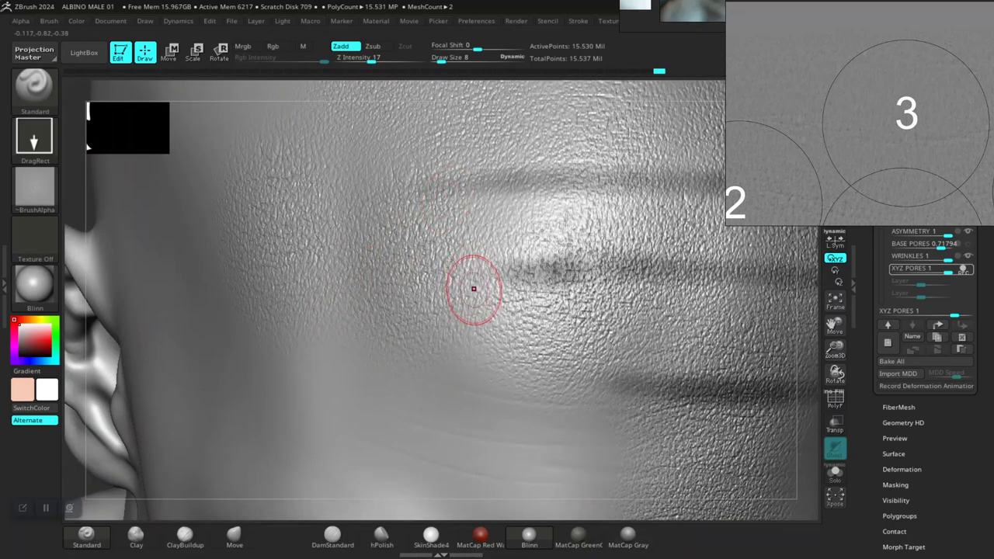
# - Undo the mask lines painted across the forehead and return to a close front view of the head
pyautogui.press('f')
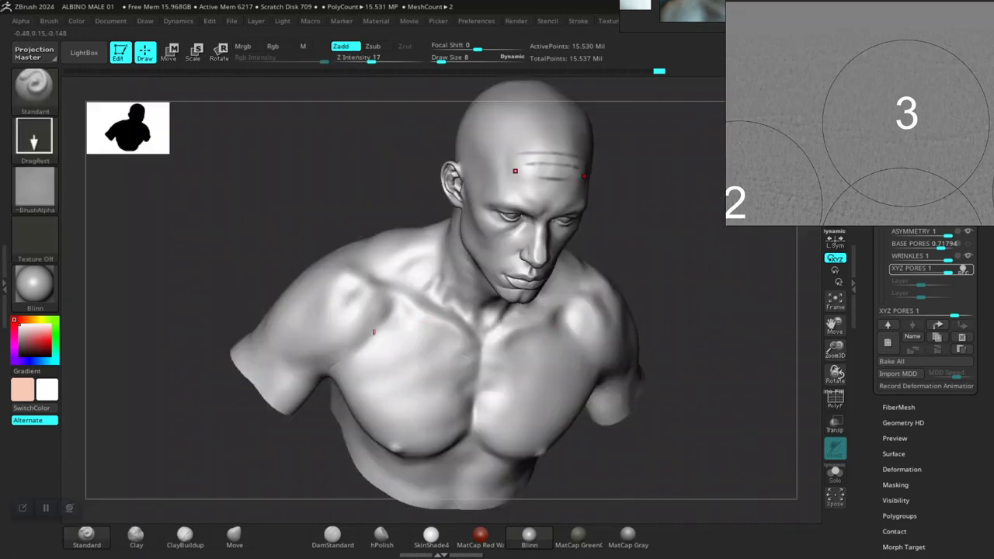
pyautogui.hotkey('ctrl', 'z')
pyautogui.keyDown('shift'); pyautogui.moveTo(338, 207); pyautogui.dragTo(324, 410); pyautogui.keyUp('shift')
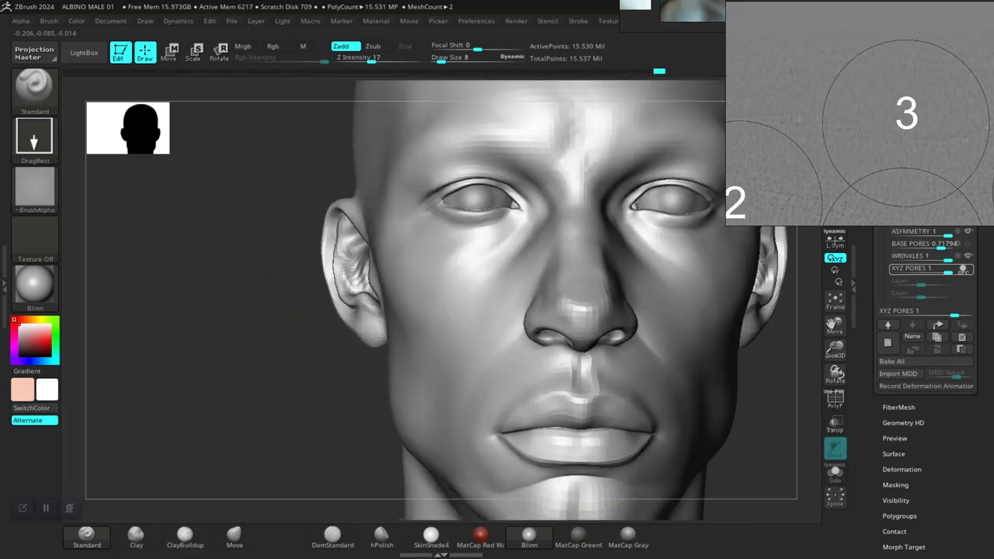
pyautogui.moveTo(231, 203); pyautogui.dragTo(268, 435)
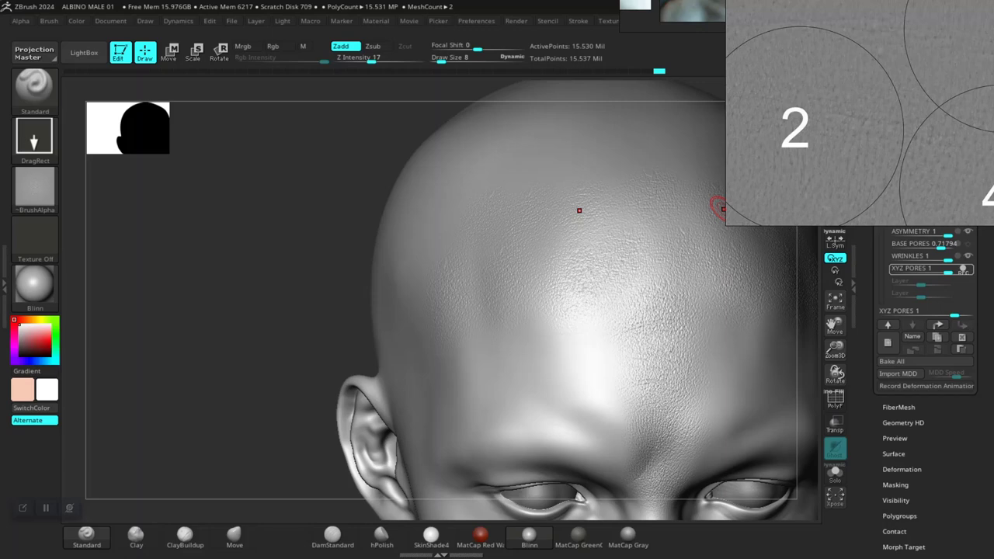
# - Stamp pores on the smooth lower side of the forehead above the brow, extending the detail towards the temple
pyautogui.moveTo(310, 419); pyautogui.dragTo(254, 288)
pyautogui.keyDown('alt'); pyautogui.moveTo(175, 93); pyautogui.dragTo(185, 443); pyautogui.keyUp('alt')
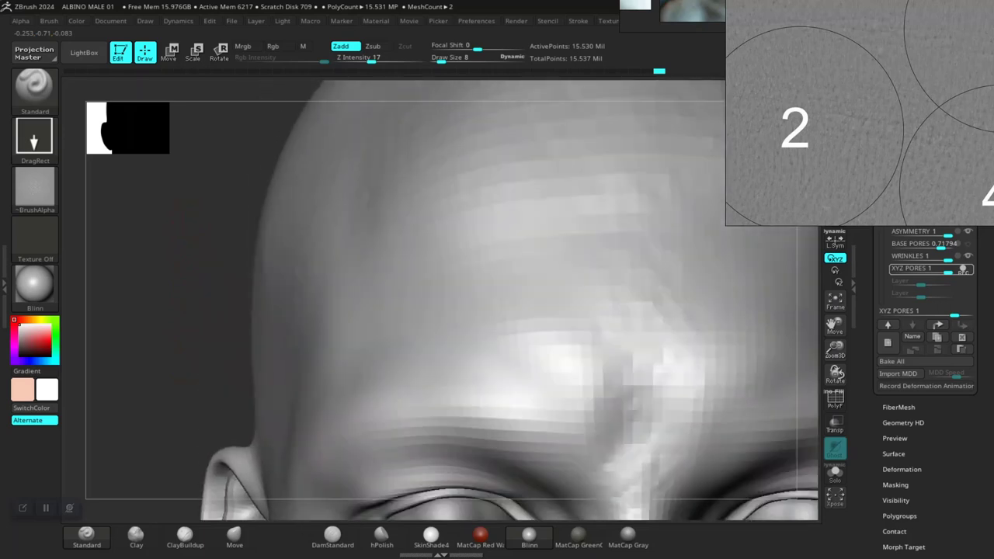
pyautogui.moveTo(190, 353); pyautogui.dragTo(194, 404)
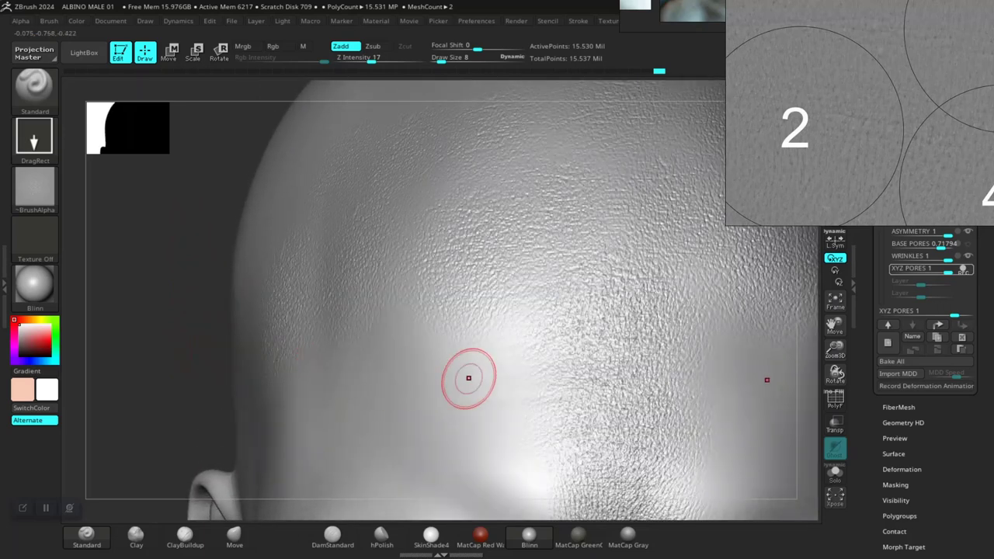
pyautogui.moveTo(269, 396); pyautogui.dragTo(421, 340)
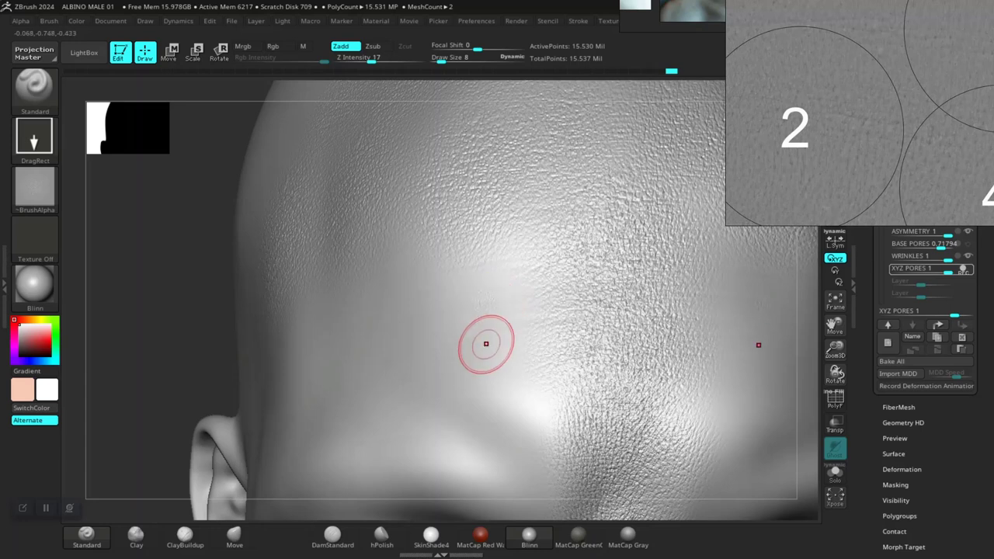
pyautogui.press('ctrl')
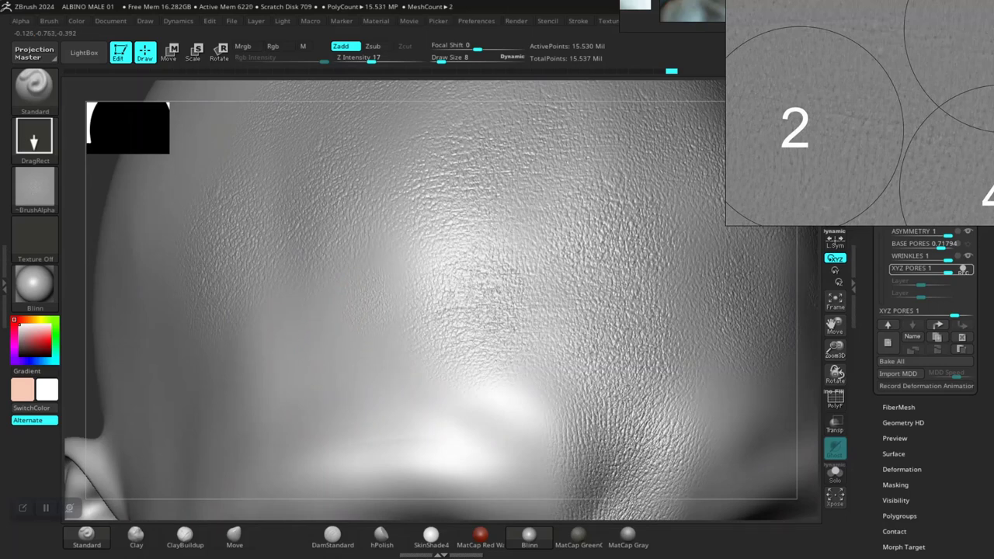
pyautogui.moveTo(378, 301); pyautogui.dragTo(355, 362)
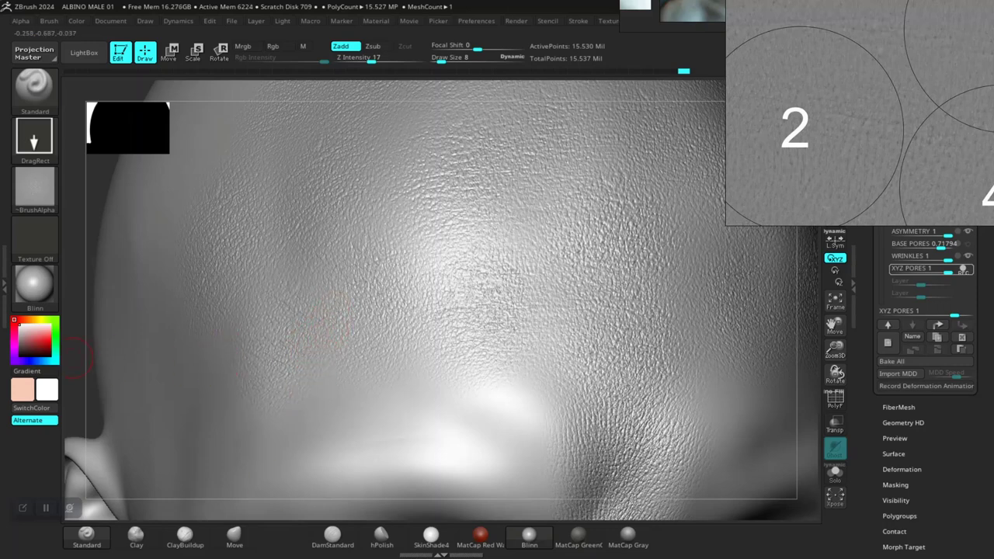
# - Try marking short lines across the lower side of the forehead near the temple with MaskPen at draw size 8
pyautogui.moveTo(73, 357)
pyautogui.mouseDown()
pyautogui.moveTo(206, 344)
pyautogui.moveTo(113, 361)
pyautogui.mouseUp()
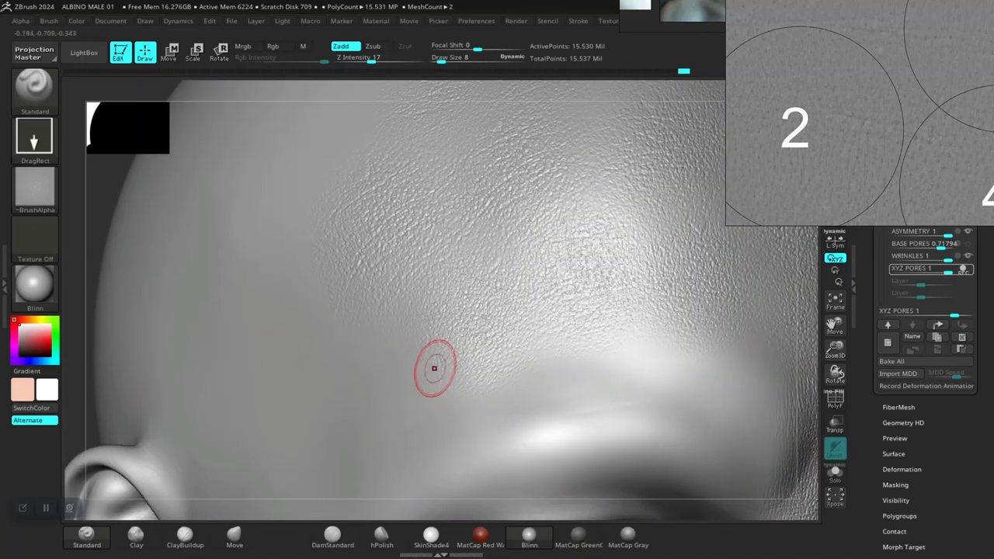
pyautogui.moveTo(77, 327); pyautogui.dragTo(138, 328, button='right')
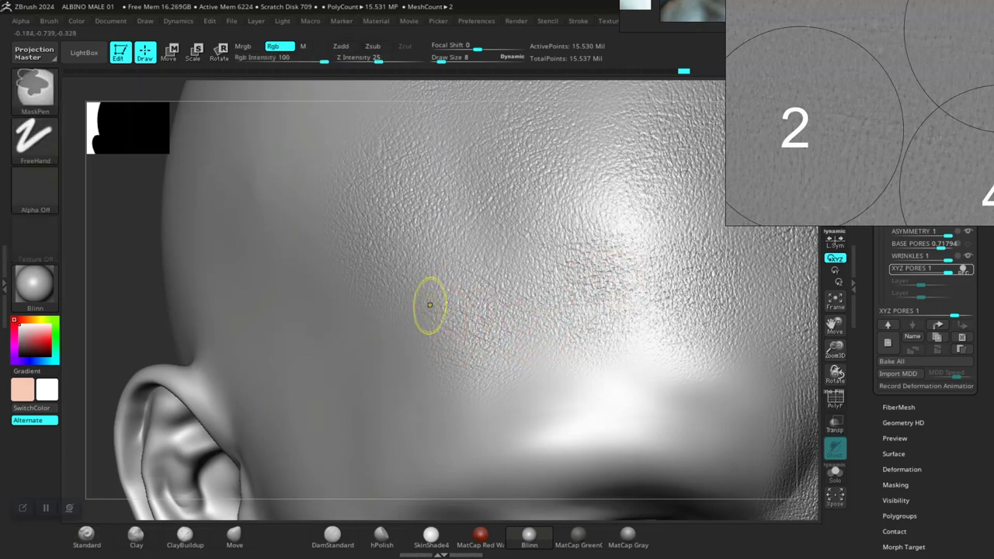
pyautogui.keyDown('ctrl'); pyautogui.moveTo(426, 298); pyautogui.dragTo(537, 354); pyautogui.keyUp('ctrl')
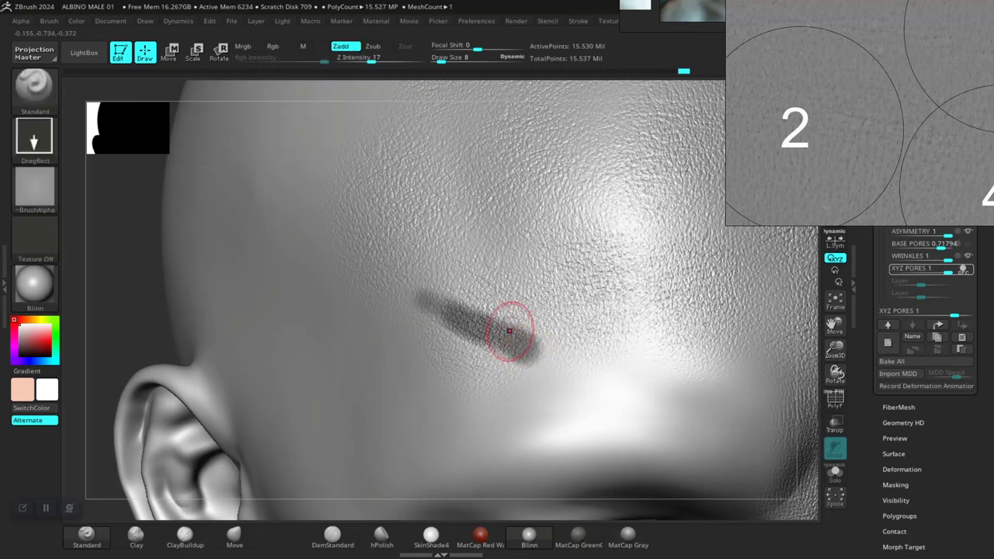
pyautogui.keyDown('ctrl'); pyautogui.moveTo(480, 305); pyautogui.dragTo(605, 283); pyautogui.keyUp('ctrl')
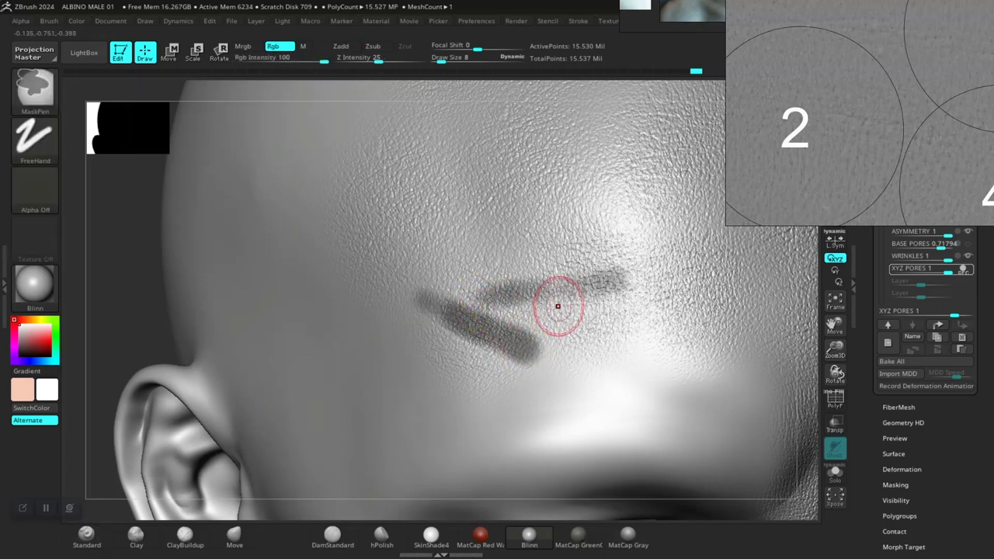
pyautogui.hotkey('ctrl', 'z')
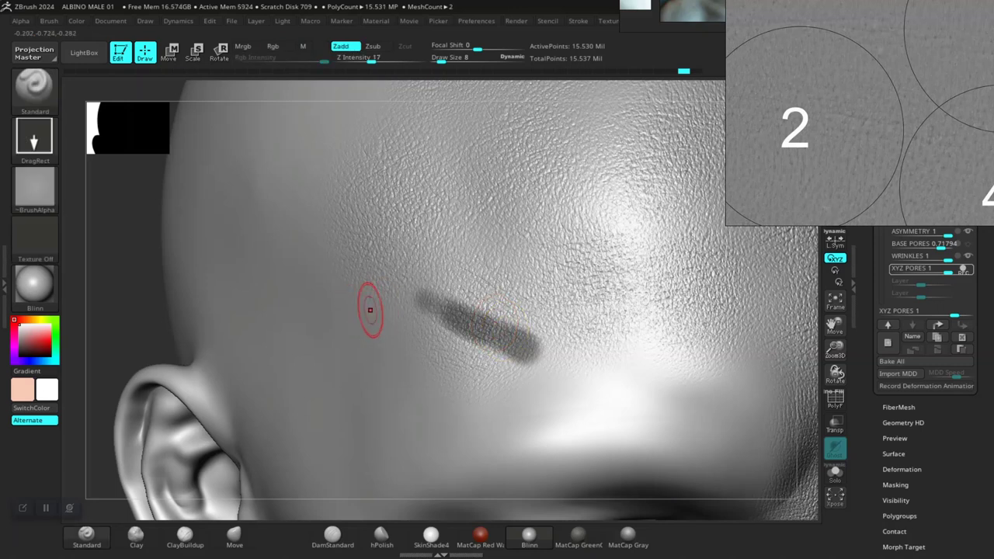
pyautogui.keyDown('ctrl'); pyautogui.click(135, 312); pyautogui.keyUp('ctrl')
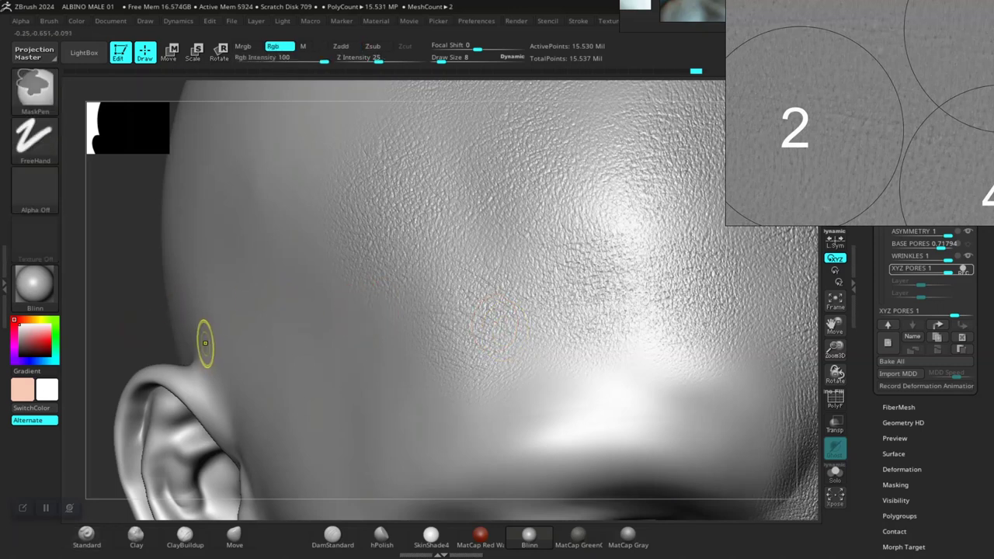
pyautogui.keyDown('ctrl'); pyautogui.moveTo(534, 353); pyautogui.dragTo(423, 299); pyautogui.keyUp('ctrl')
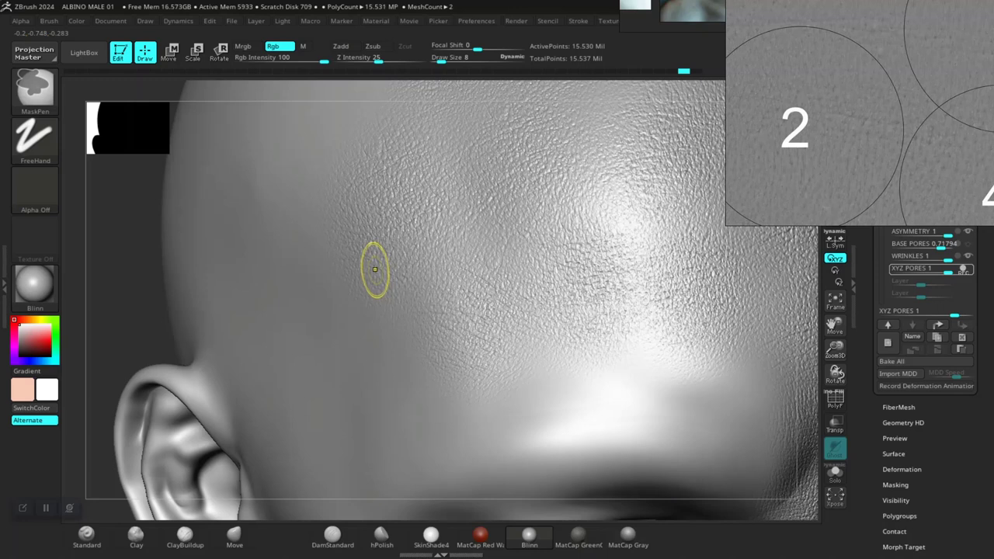
pyautogui.press('ctrl')
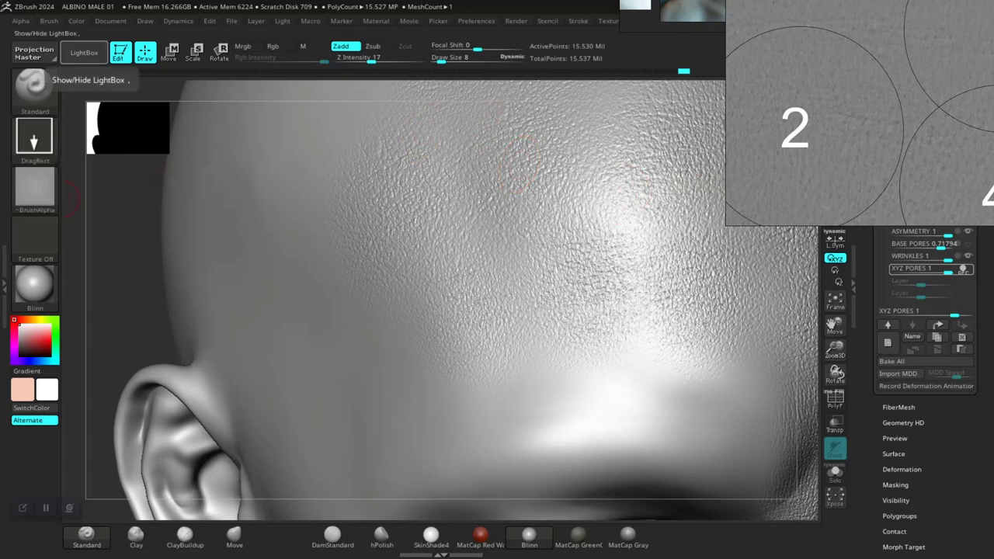
# - Load the alpha 05.psd from the femaleFace_20s_09 folder for the Standard brush
pyautogui.click(84, 52)
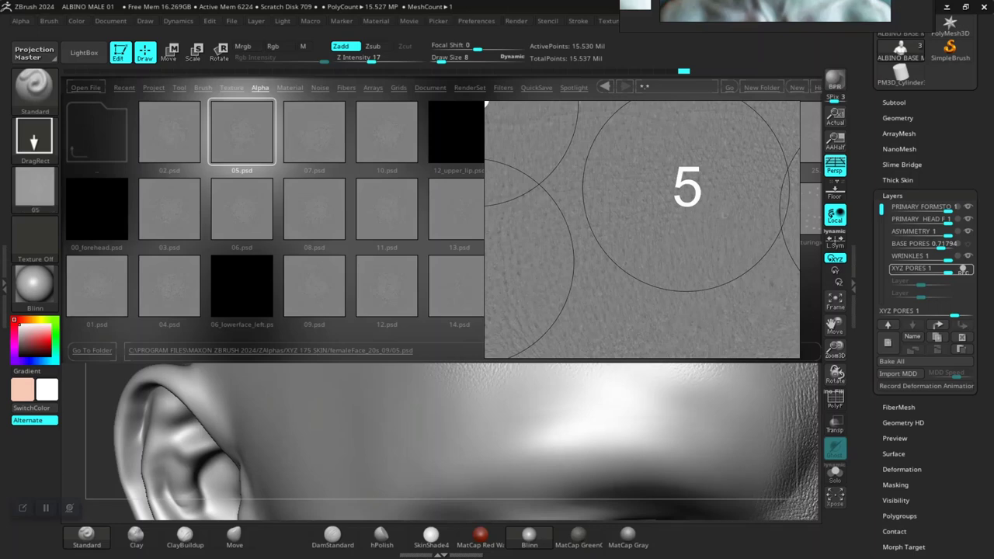
pyautogui.click(84, 53)
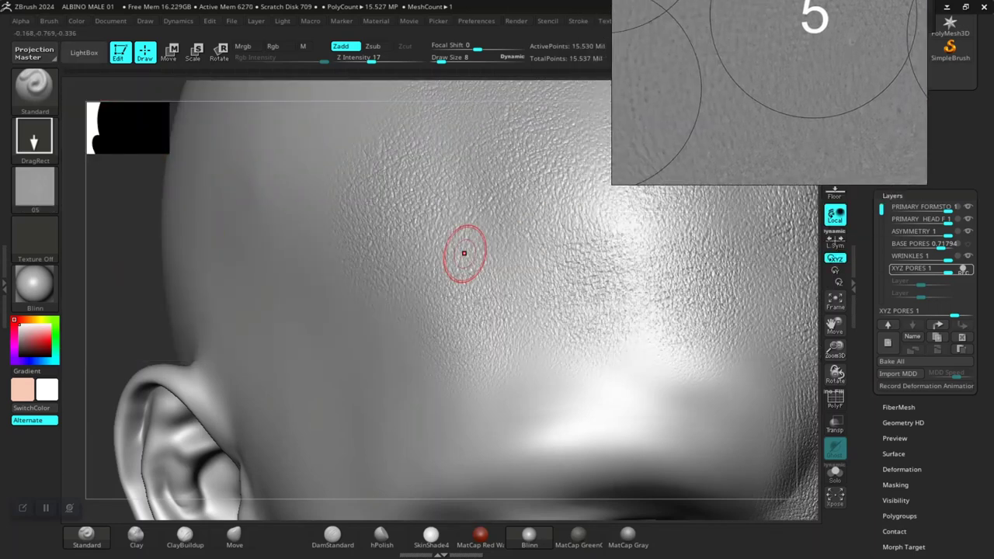
# - Outline the smooth area above the brow with a MaskPen ring, and clear the mask again
pyautogui.moveTo(464, 253); pyautogui.dragTo(122, 253, button='right')
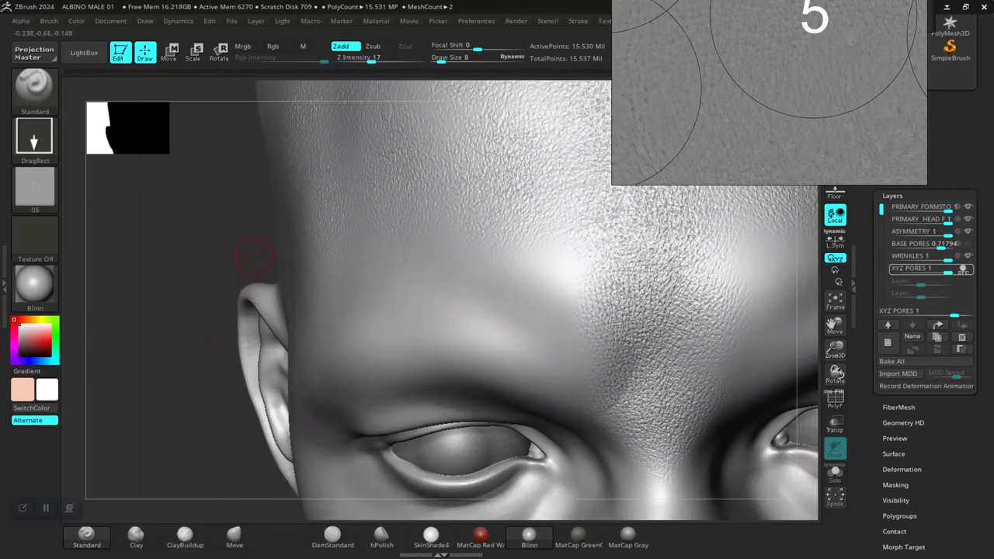
pyautogui.hotkey('shift', 'd')
pyautogui.keyDown('alt'); pyautogui.moveTo(233, 241); pyautogui.dragTo(134, 396, button='right'); pyautogui.keyUp('alt')
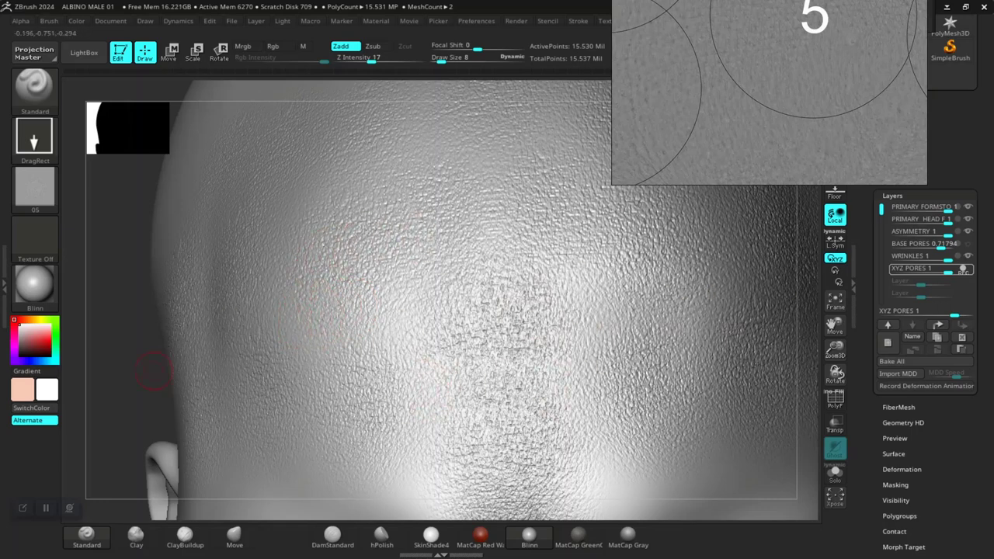
pyautogui.hotkey('shift', 'd')
pyautogui.keyDown('alt'); pyautogui.moveTo(117, 441); pyautogui.dragTo(186, 351); pyautogui.keyUp('alt')
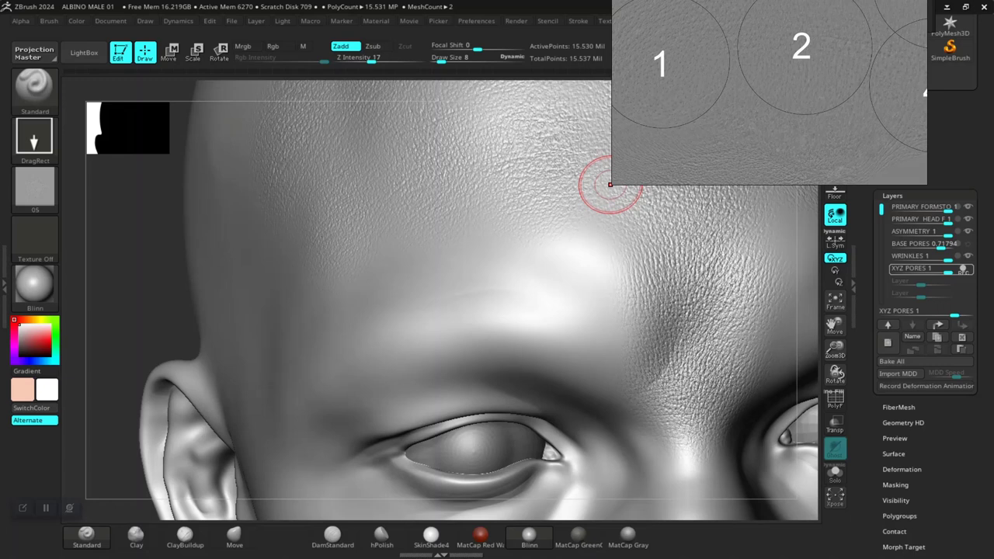
pyautogui.moveTo(315, 332)
pyautogui.keyDown('ctrl'); pyautogui.mouseDown()
pyautogui.moveTo(346, 307)
pyautogui.moveTo(497, 286)
pyautogui.moveTo(592, 322)
pyautogui.moveTo(536, 387)
pyautogui.moveTo(392, 392)
pyautogui.moveTo(314, 341)
pyautogui.mouseUp(); pyautogui.keyUp('ctrl')
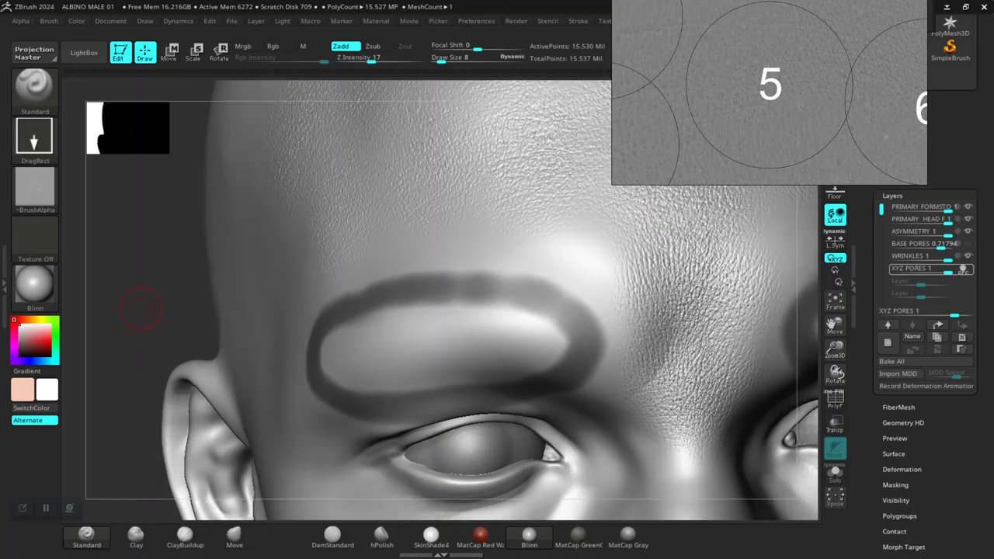
pyautogui.moveTo(143, 280)
pyautogui.keyDown('ctrl'); pyautogui.mouseDown()
pyautogui.moveTo(160, 309)
pyautogui.moveTo(202, 317)
pyautogui.moveTo(184, 342)
pyautogui.moveTo(114, 332)
pyautogui.mouseUp(); pyautogui.keyUp('ctrl')
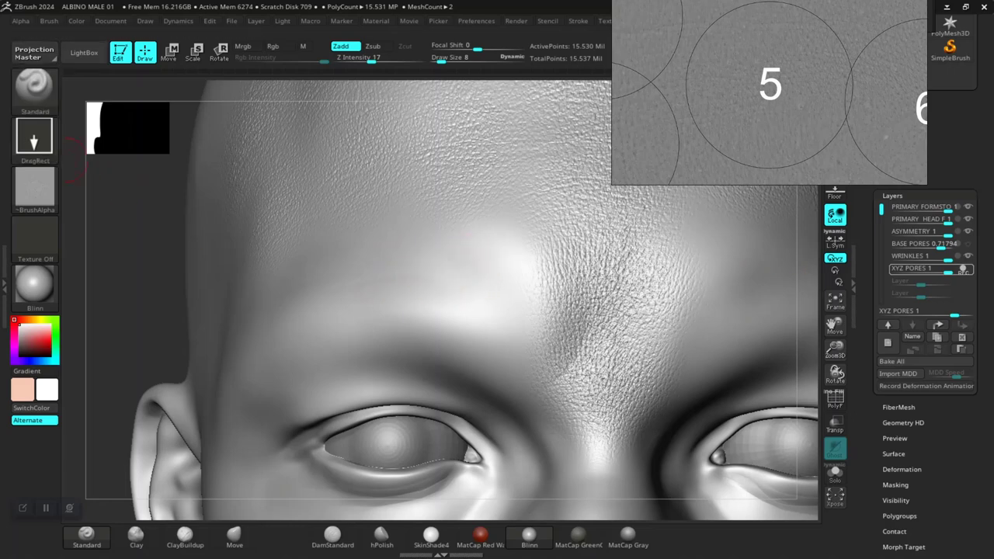
# - Set the pore alpha's MidValue to 45 and raise its radial fade
pyautogui.click(34, 186)
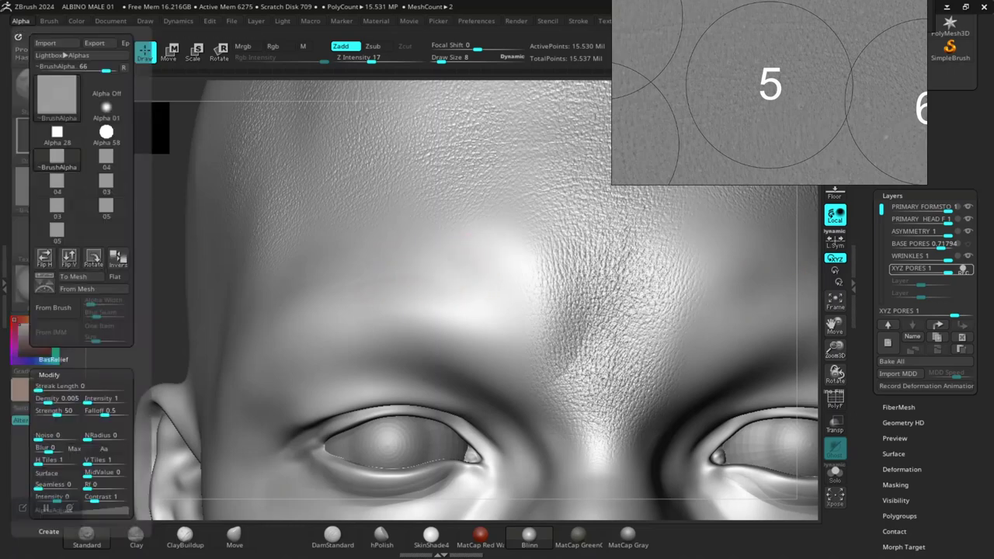
pyautogui.scroll(-5, 82, 295)
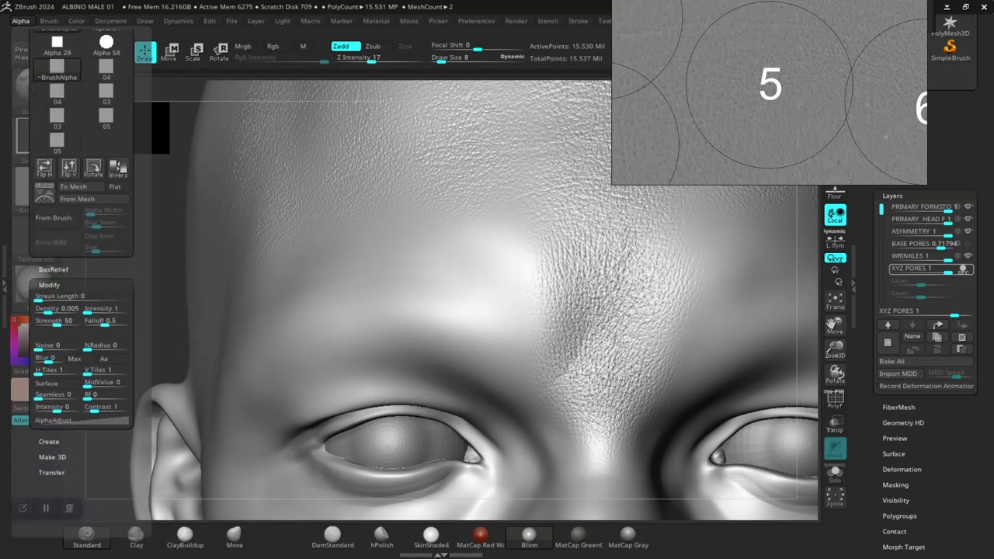
pyautogui.scroll(-5, 81, 296)
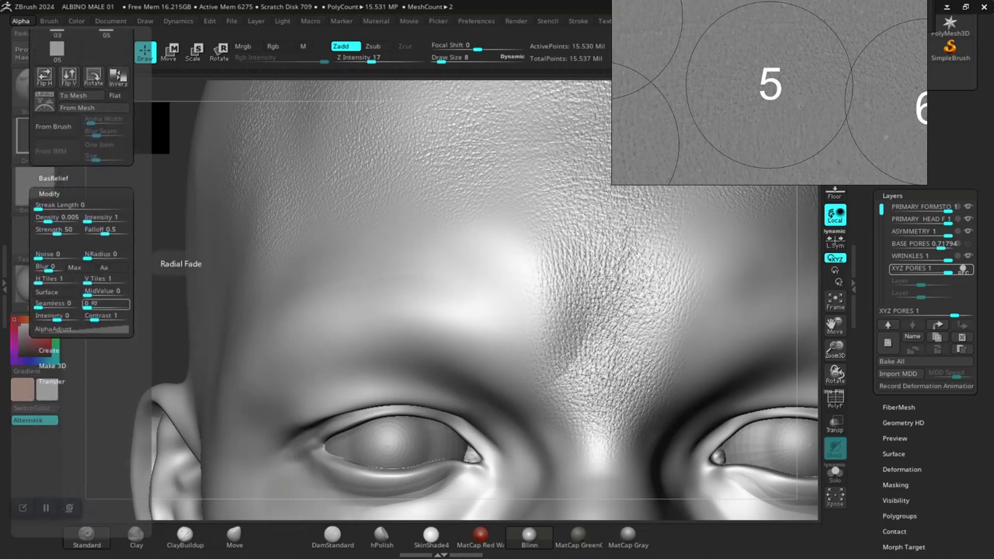
pyautogui.moveTo(88, 293); pyautogui.dragTo(94, 293)
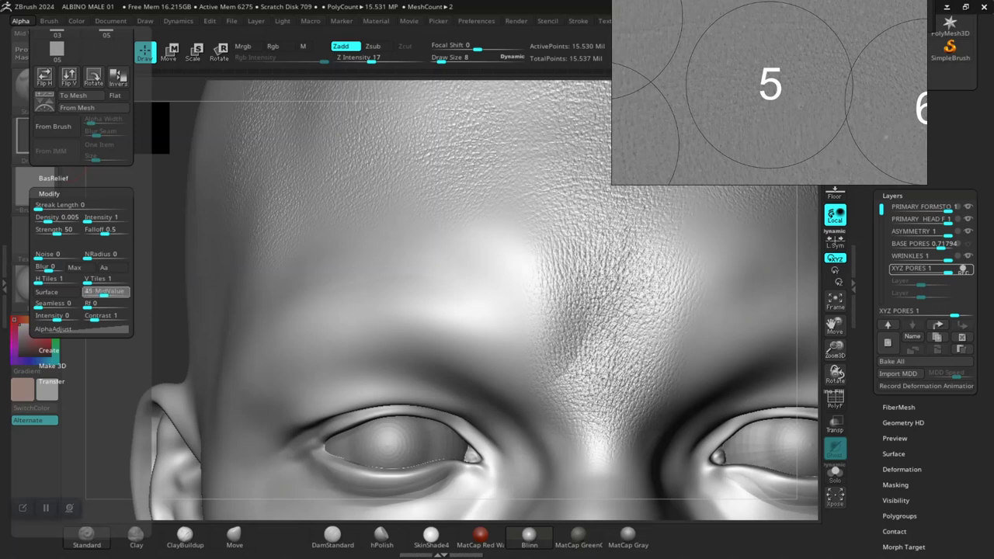
pyautogui.moveTo(88, 305); pyautogui.dragTo(92, 305)
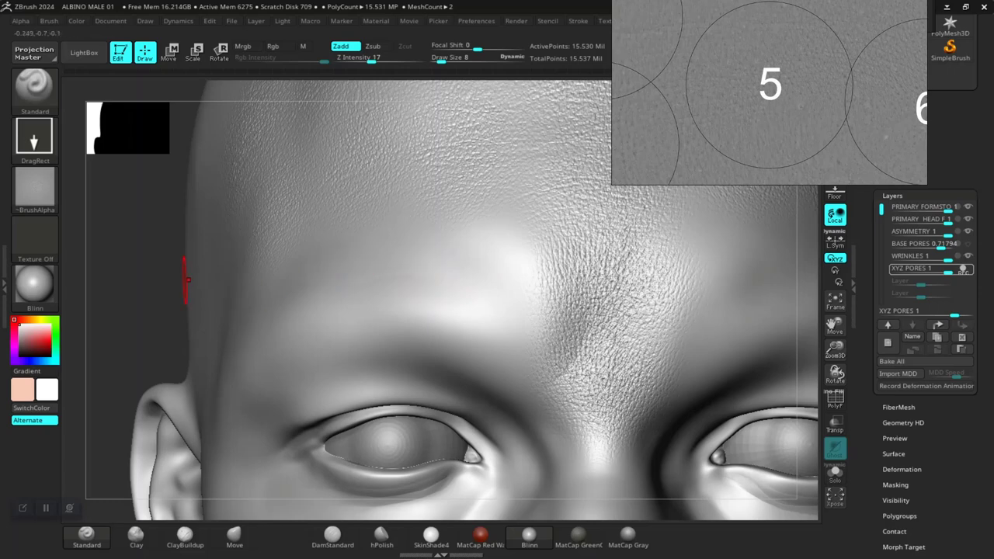
# - Try stamping pores on the smooth area above the inner brow, and undo the stamp
pyautogui.moveTo(184, 279); pyautogui.dragTo(152, 308)
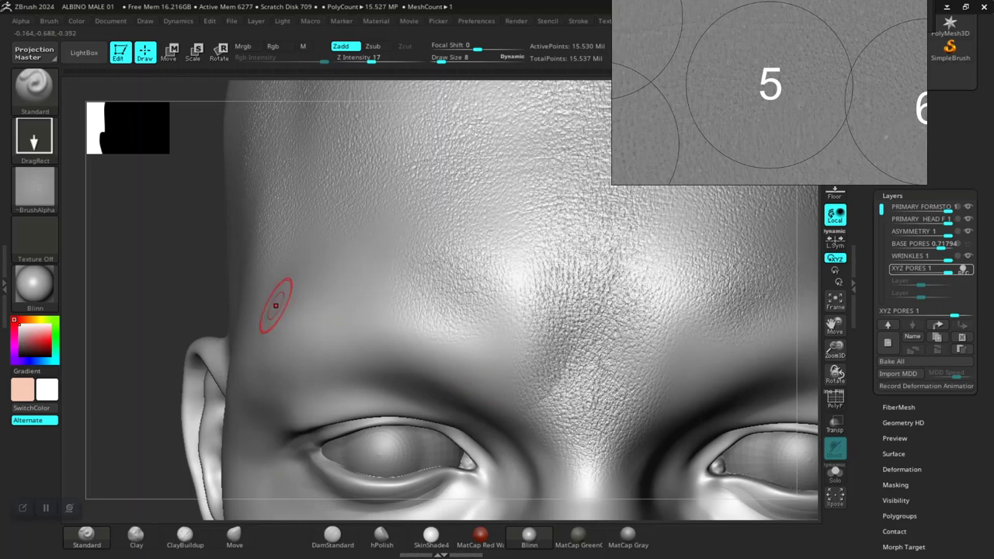
pyautogui.moveTo(131, 310); pyautogui.dragTo(202, 306)
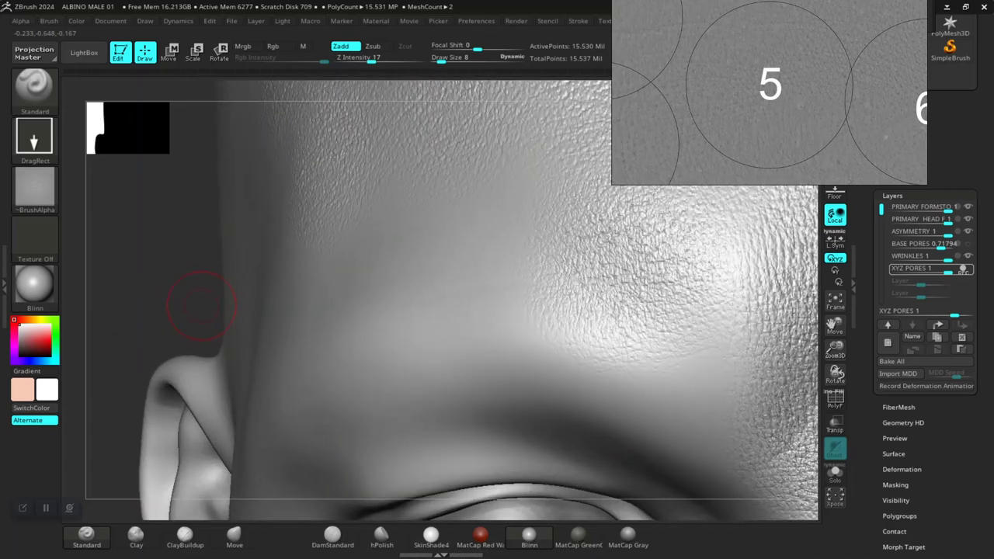
pyautogui.moveTo(192, 305); pyautogui.dragTo(178, 303, button='right')
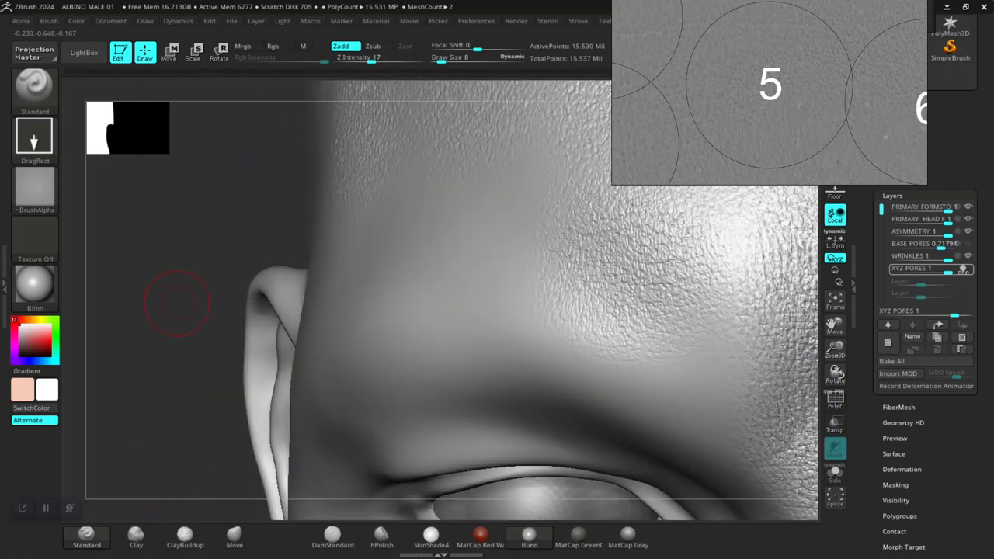
pyautogui.moveTo(180, 261); pyautogui.dragTo(160, 285, button='right')
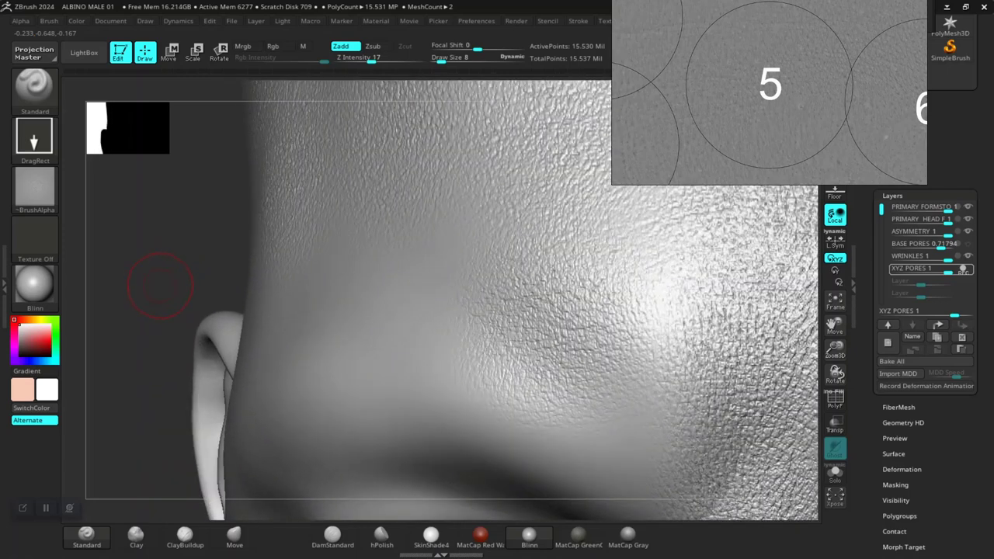
pyautogui.press('ctrl')
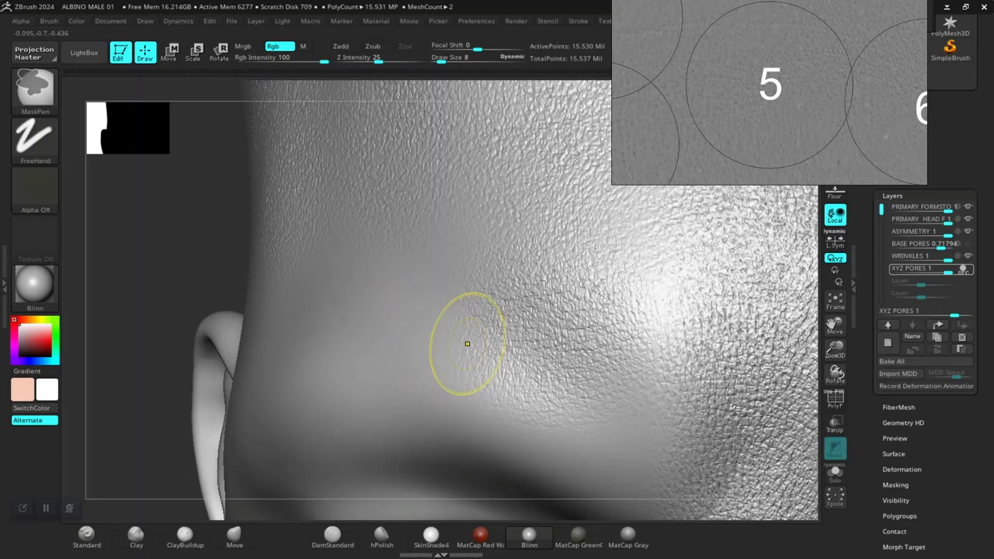
pyautogui.hotkey('ctrl', 'z')
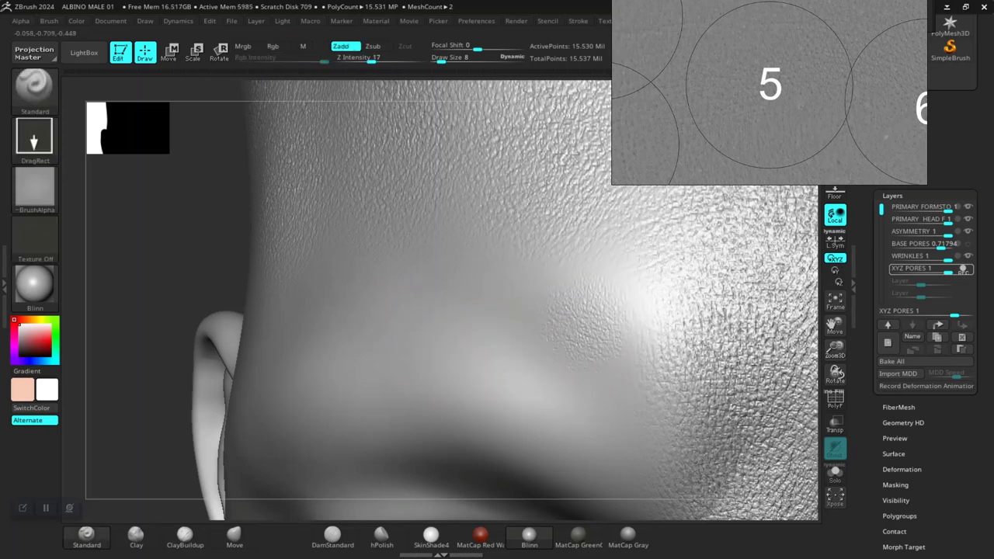
# - Stamp pores with alpha 05 along the smooth area above the brow, from its inner end outward to the temple
pyautogui.moveTo(588, 322); pyautogui.dragTo(641, 341)
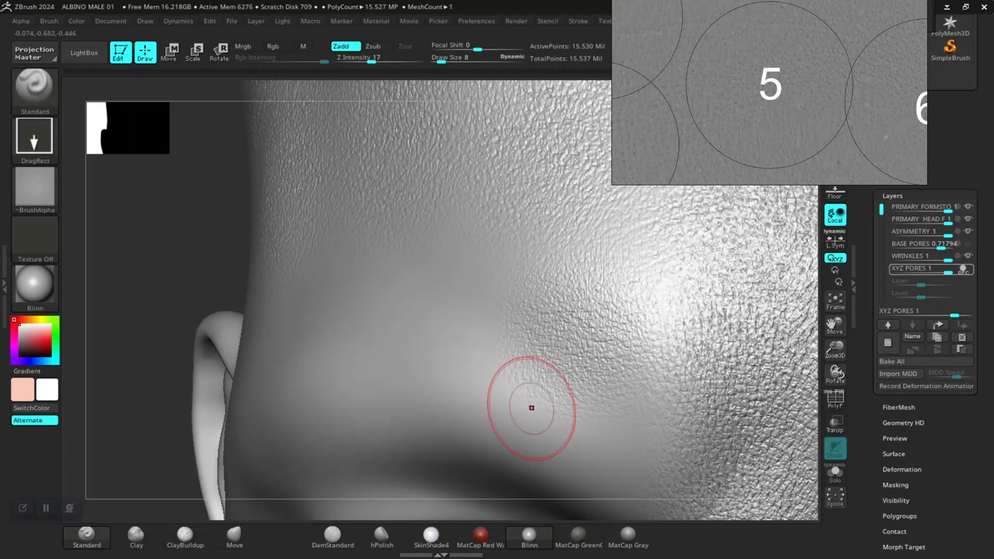
pyautogui.moveTo(455, 294); pyautogui.dragTo(481, 323)
pyautogui.moveTo(483, 359); pyautogui.dragTo(494, 378)
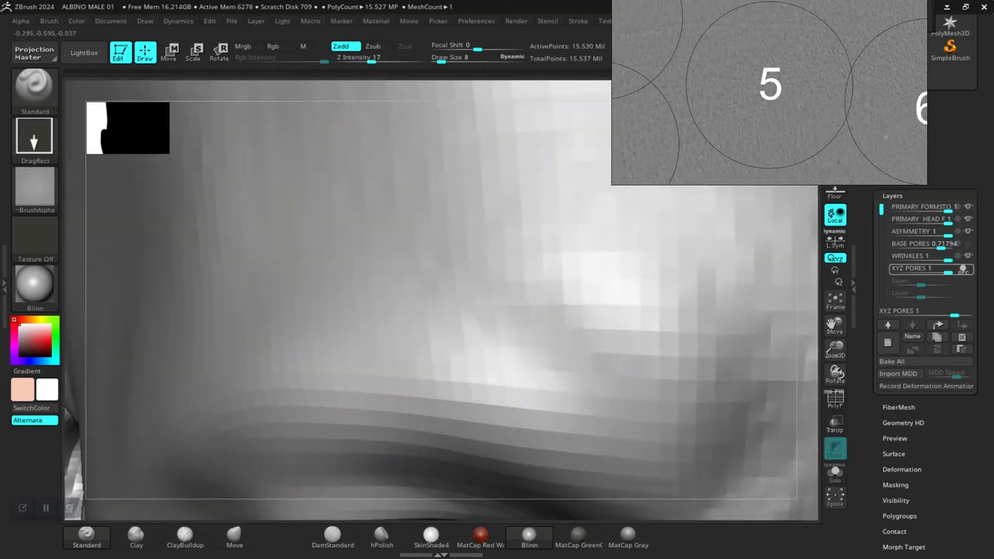
pyautogui.moveTo(195, 365); pyautogui.dragTo(363, 329)
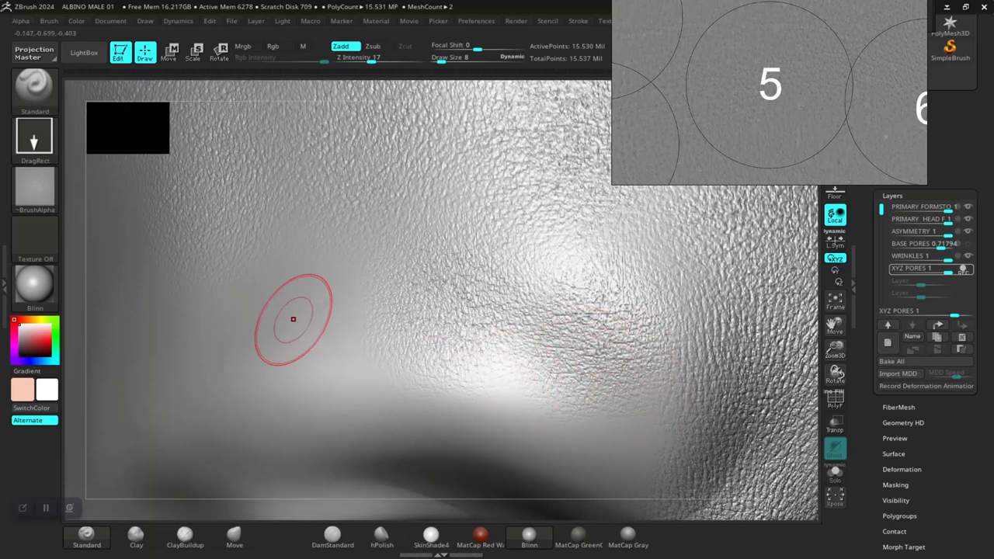
pyautogui.moveTo(329, 340); pyautogui.dragTo(357, 375)
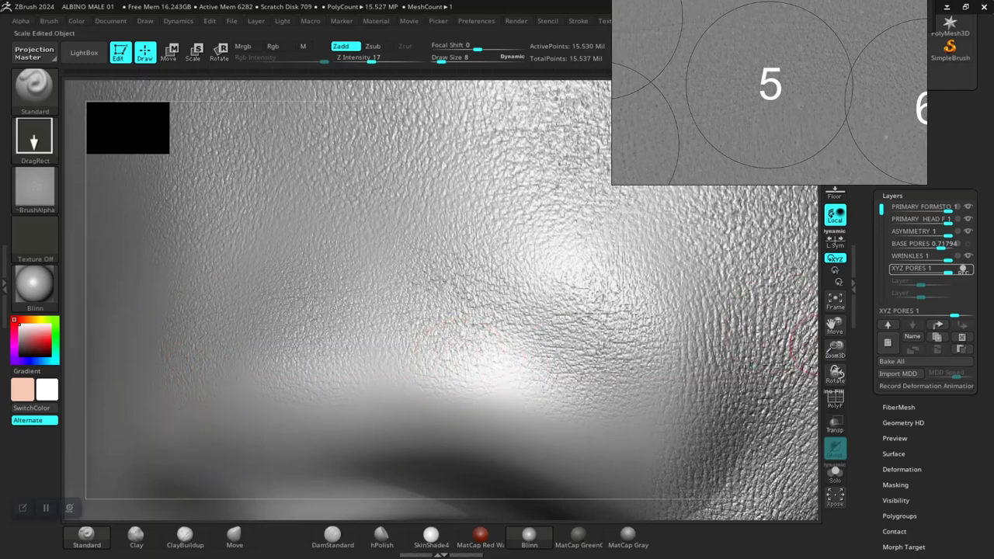
# - Examine the pores stamped above the brow from several angles and against the numbered skin map
pyautogui.moveTo(835, 326); pyautogui.dragTo(990, 326)
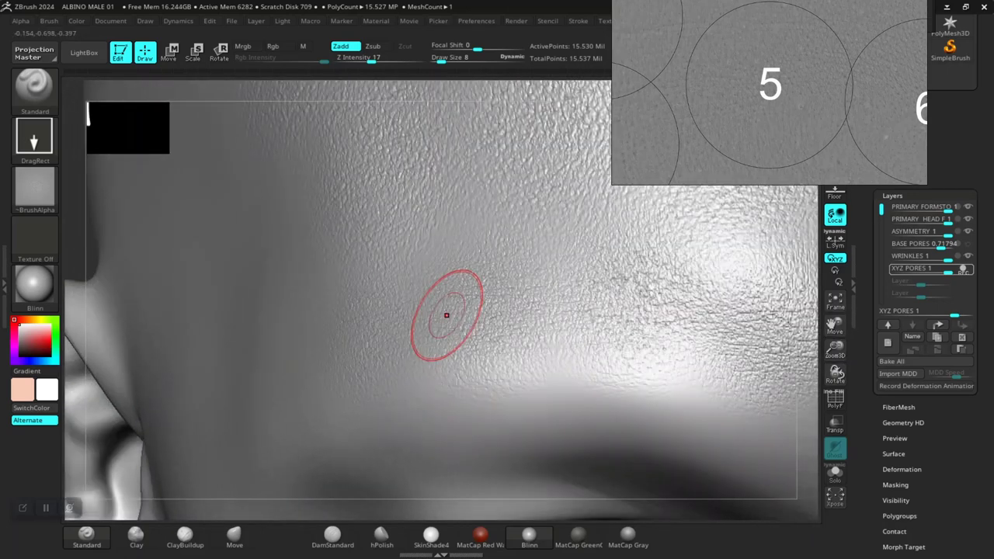
pyautogui.moveTo(76, 272); pyautogui.dragTo(28, 278)
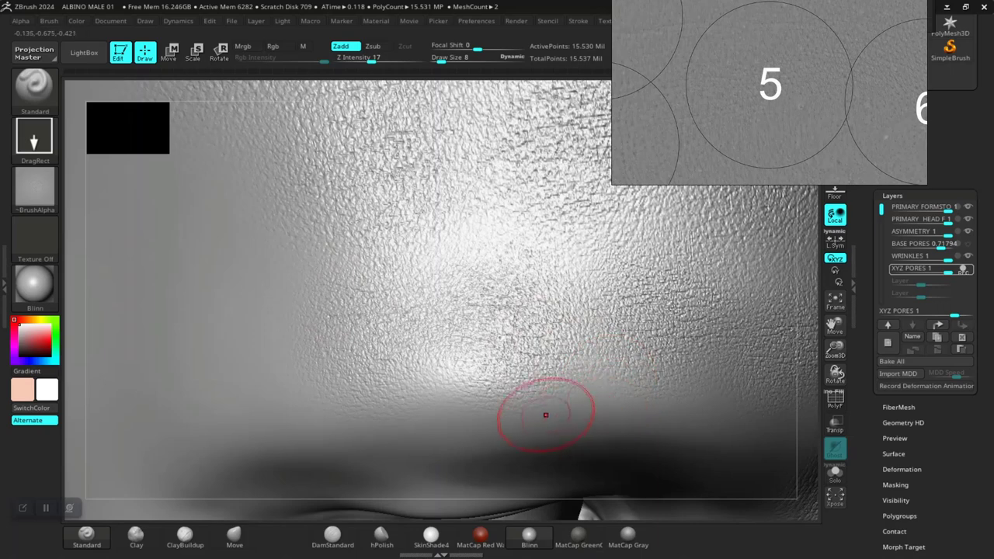
pyautogui.moveTo(835, 375); pyautogui.dragTo(841, 391)
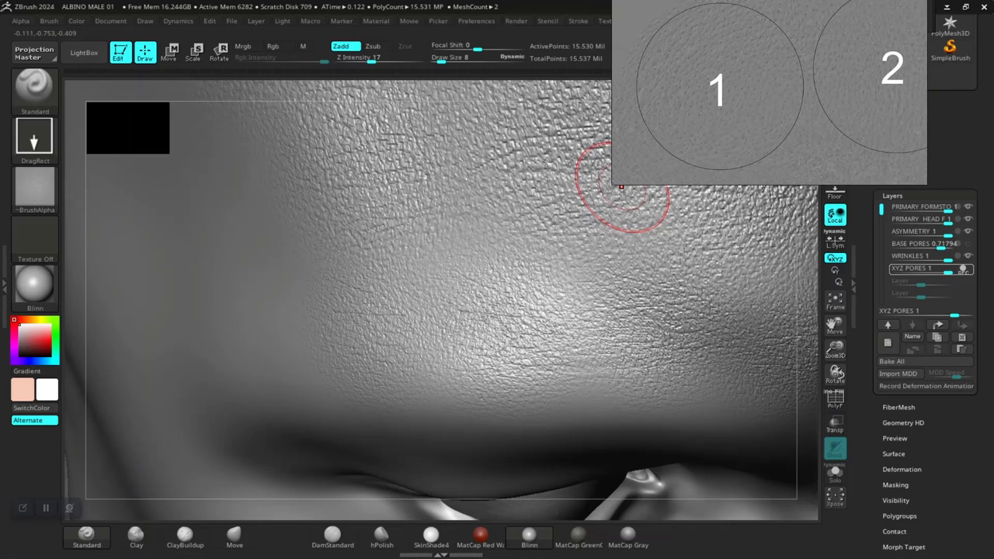
pyautogui.moveTo(835, 350); pyautogui.dragTo(812, 285)
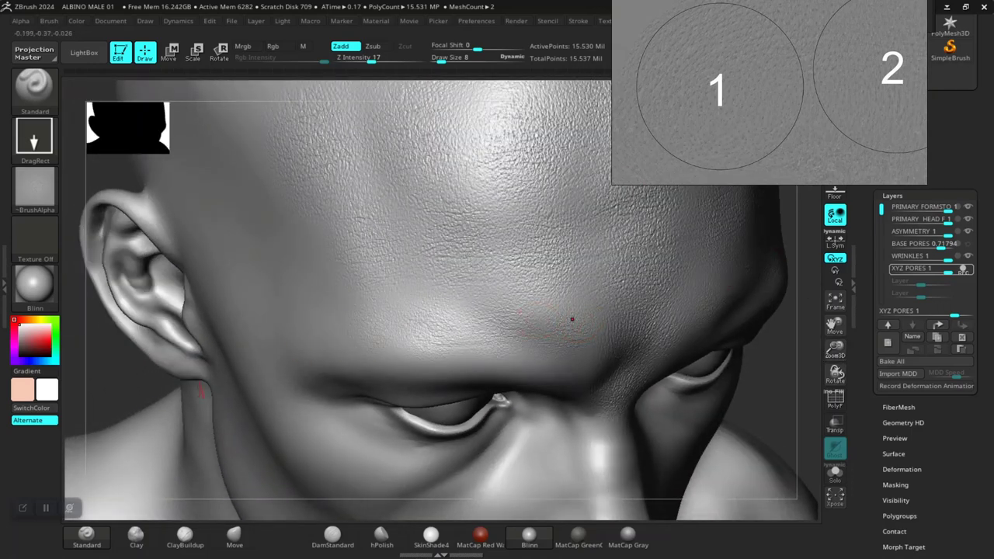
pyautogui.moveTo(112, 403); pyautogui.dragTo(120, 332)
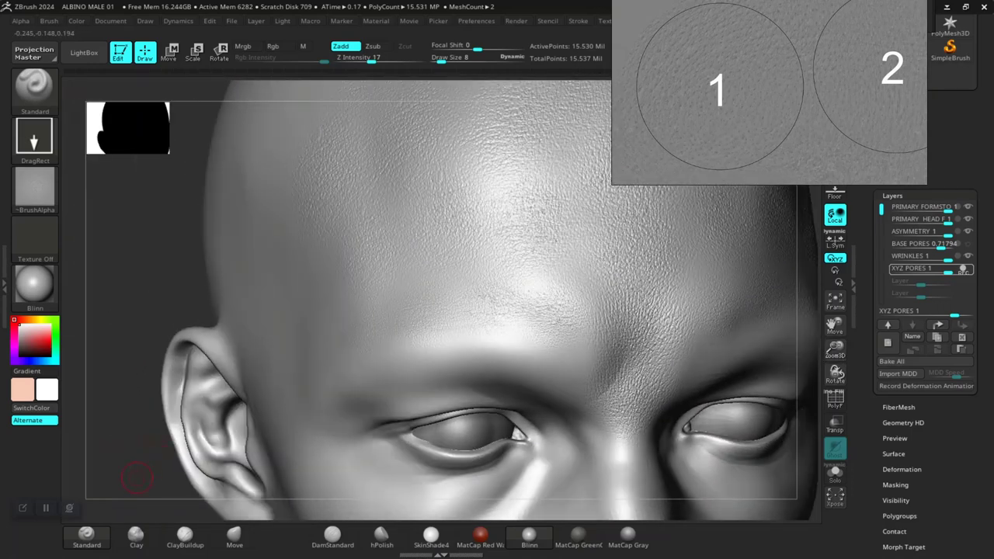
# - Stamp pores along the outer brow and down to the crease of the upper eyelid
pyautogui.keyDown('alt'); pyautogui.moveTo(138, 477); pyautogui.dragTo(155, 271); pyautogui.keyUp('alt')
pyautogui.keyDown('alt'); pyautogui.moveTo(226, 187); pyautogui.dragTo(201, 397); pyautogui.keyUp('alt')
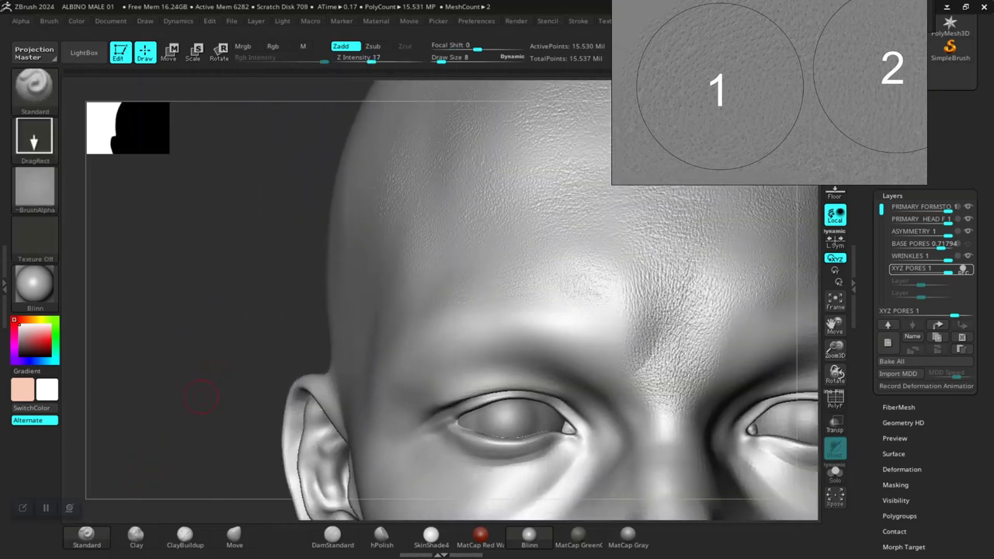
pyautogui.moveTo(212, 343)
pyautogui.keyDown('alt'); pyautogui.mouseDown()
pyautogui.moveTo(206, 322)
pyautogui.moveTo(204, 349)
pyautogui.moveTo(163, 234)
pyautogui.mouseUp(); pyautogui.keyUp('alt')
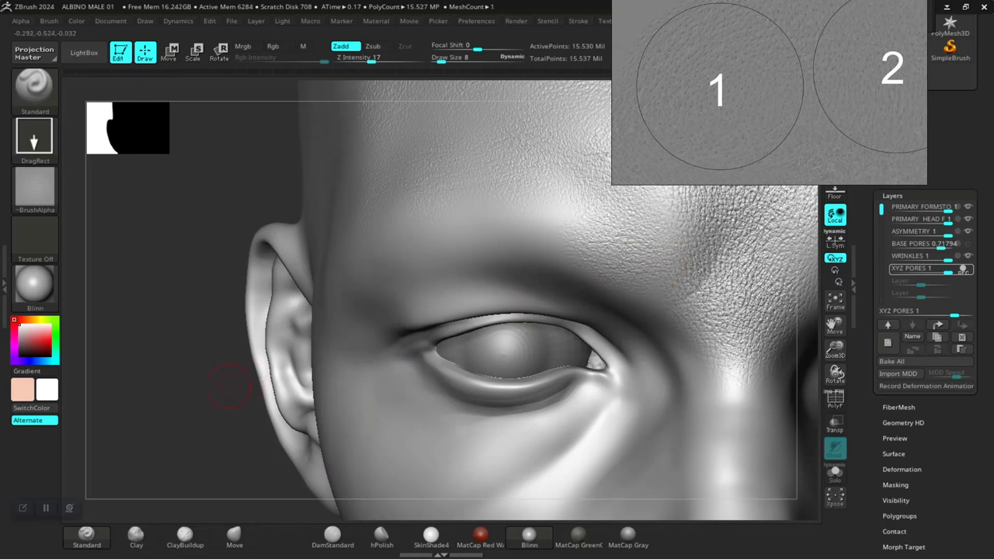
pyautogui.moveTo(229, 386); pyautogui.dragTo(287, 358)
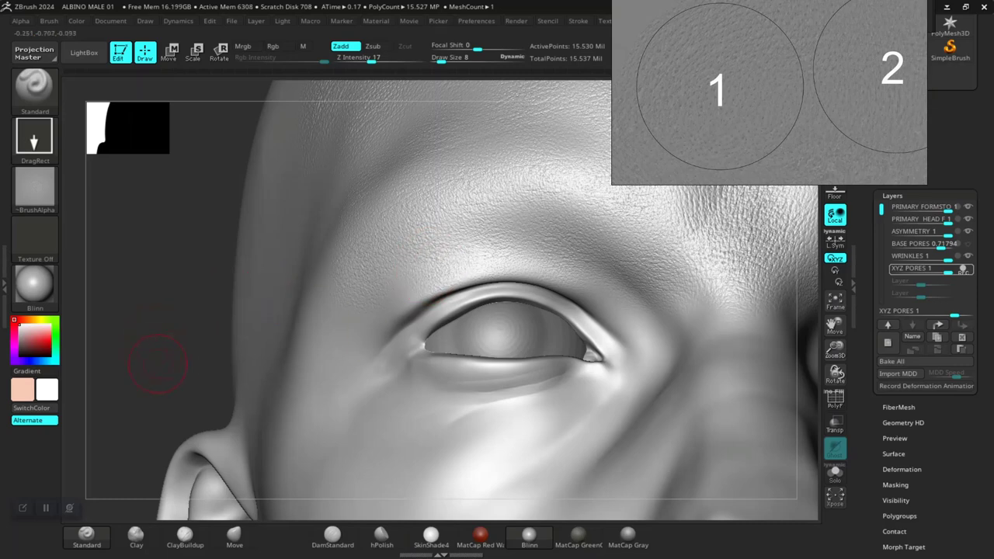
# - Set the brush's Z Intensity to 21 and stamp pores on the temple beside the brow's outer end
pyautogui.keyDown('alt'); pyautogui.moveTo(158, 365); pyautogui.dragTo(202, 387); pyautogui.keyUp('alt')
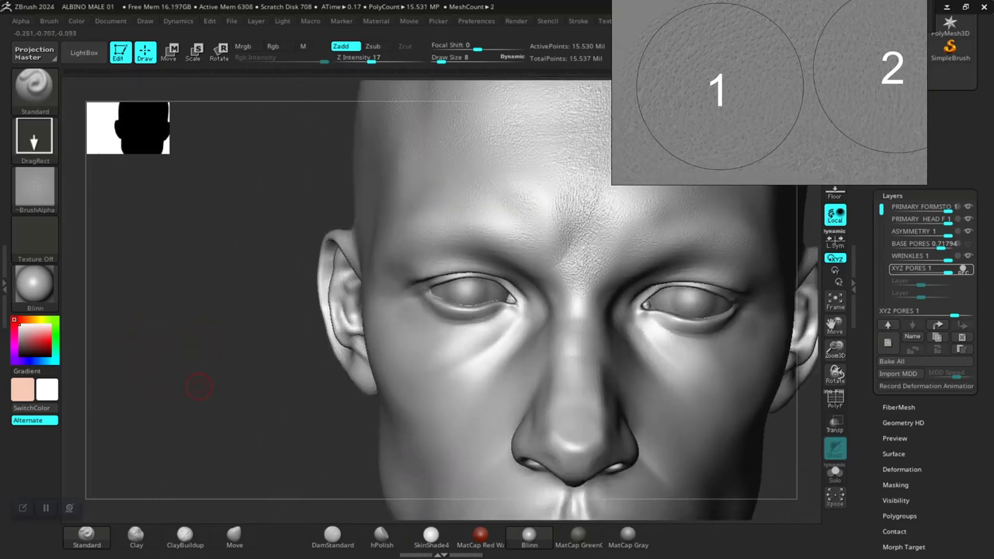
pyautogui.moveTo(198, 386); pyautogui.dragTo(177, 377, button='right')
pyautogui.keyDown('alt'); pyautogui.moveTo(223, 269); pyautogui.dragTo(240, 257, button='right'); pyautogui.keyUp('alt')
pyautogui.moveTo(240, 256); pyautogui.dragTo(237, 227)
pyautogui.moveTo(231, 344); pyautogui.dragTo(225, 284)
pyautogui.moveTo(233, 358); pyautogui.dragTo(208, 283, button='right')
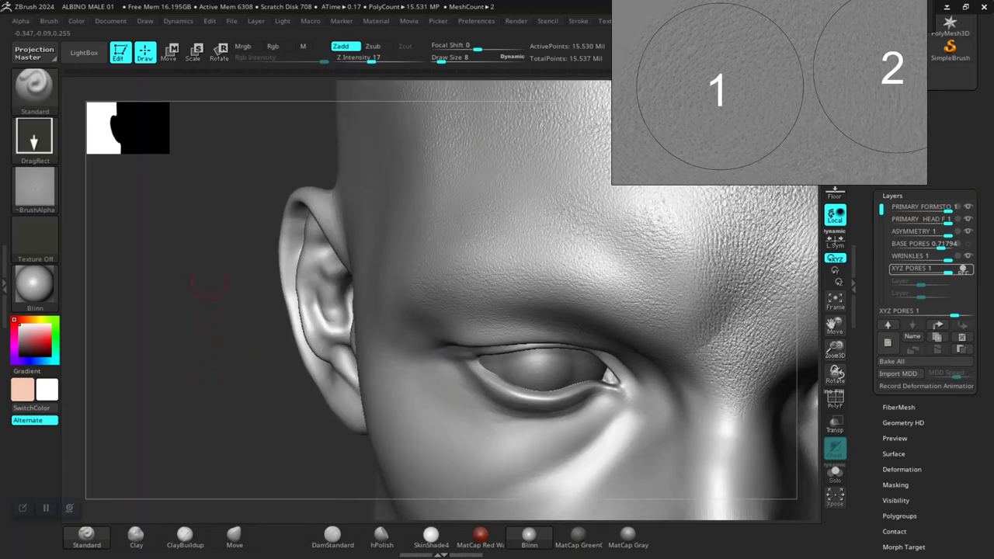
pyautogui.moveTo(199, 366); pyautogui.dragTo(391, 172, button='right')
pyautogui.moveTo(371, 59); pyautogui.dragTo(380, 59)
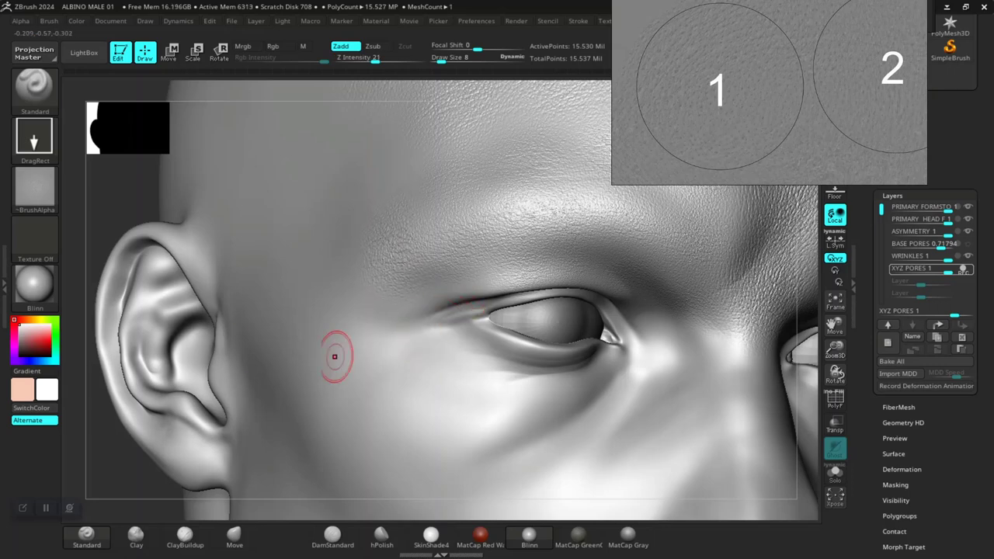
pyautogui.moveTo(116, 204)
pyautogui.keyDown('alt'); pyautogui.mouseDown()
pyautogui.moveTo(317, 329)
pyautogui.moveTo(323, 382)
pyautogui.mouseUp(); pyautogui.keyUp('alt')
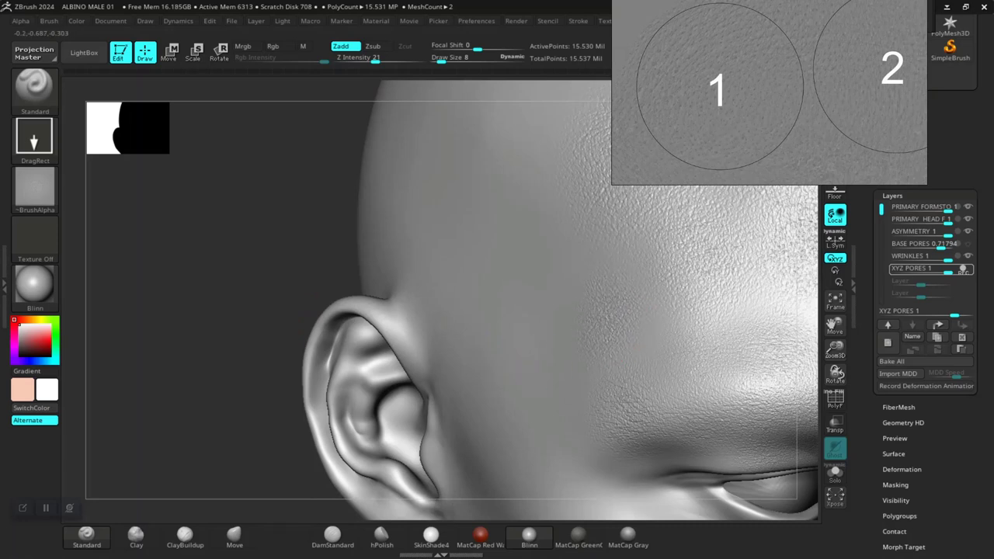
pyautogui.moveTo(611, 333); pyautogui.dragTo(609, 341)
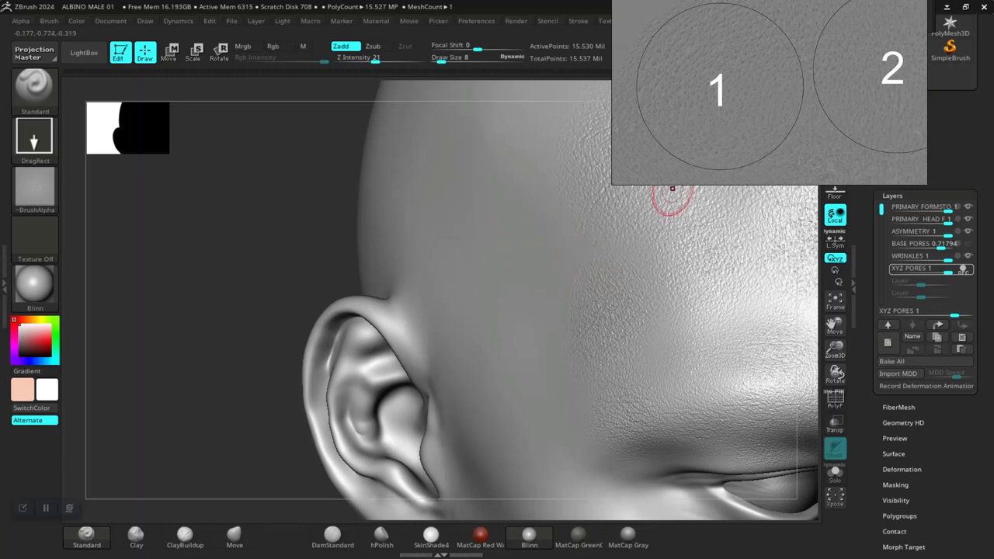
# - Stamp pores along the upper edge of the forehead, from the temple side toward the midline
pyautogui.keyDown('alt'); pyautogui.moveTo(241, 273); pyautogui.dragTo(242, 391); pyautogui.keyUp('alt')
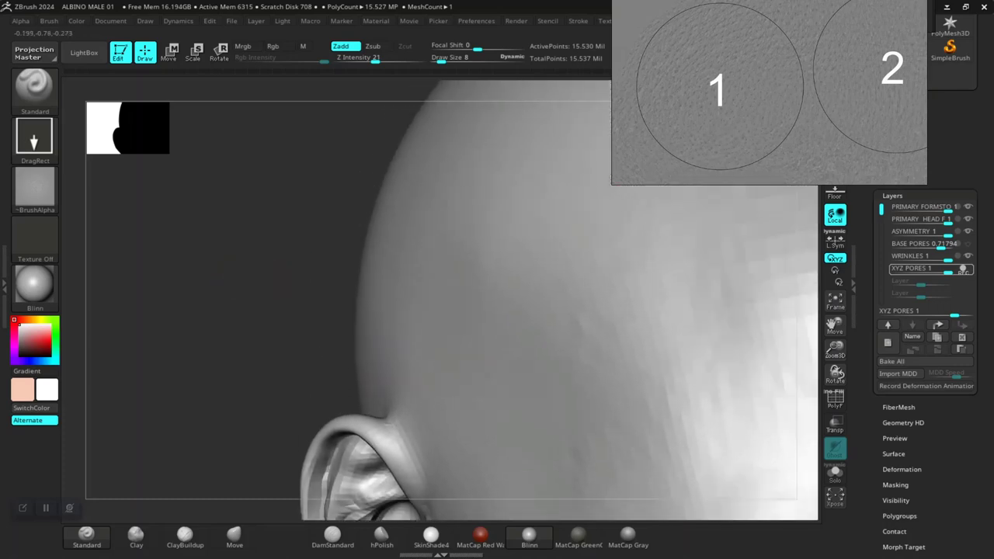
pyautogui.keyDown('alt'); pyautogui.moveTo(326, 274); pyautogui.dragTo(247, 334); pyautogui.keyUp('alt')
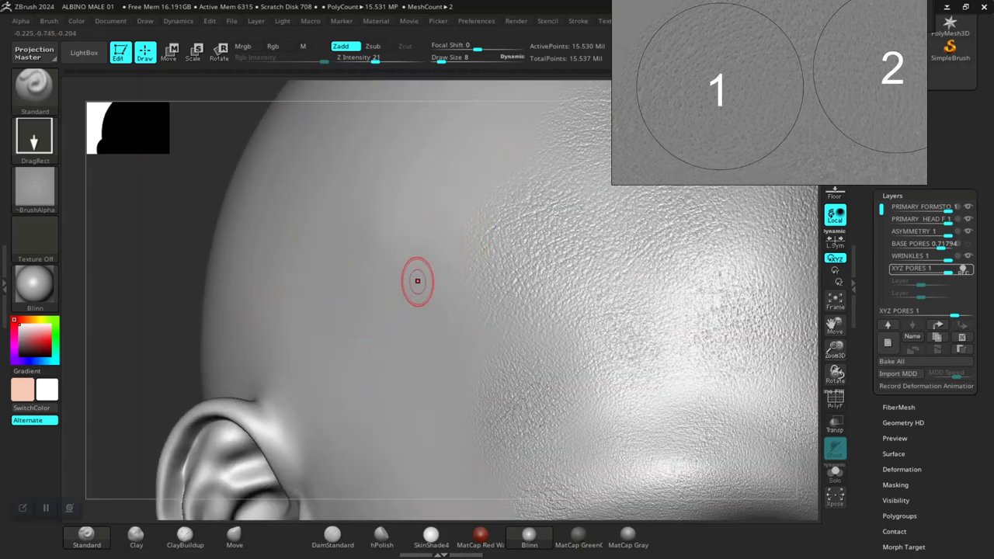
pyautogui.moveTo(150, 340)
pyautogui.mouseDown()
pyautogui.moveTo(225, 326)
pyautogui.moveTo(178, 336)
pyautogui.mouseUp()
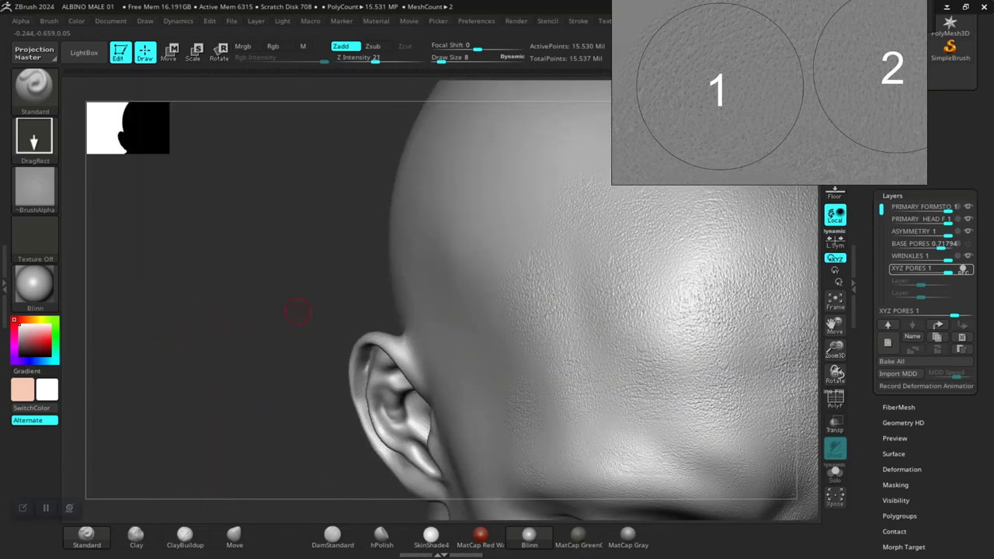
pyautogui.keyDown('alt'); pyautogui.moveTo(298, 311); pyautogui.dragTo(159, 362); pyautogui.keyUp('alt')
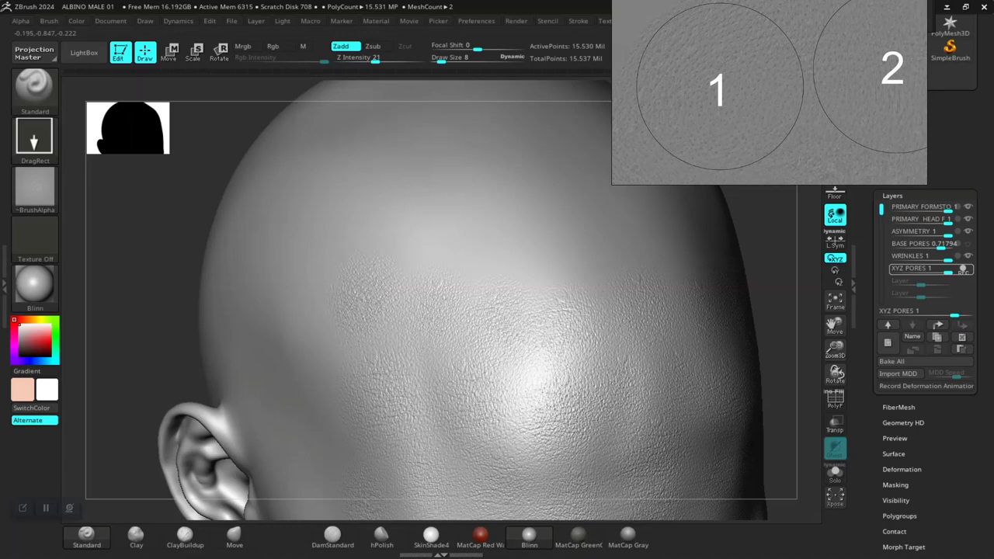
pyautogui.moveTo(146, 318)
pyautogui.mouseDown()
pyautogui.moveTo(257, 342)
pyautogui.moveTo(372, 326)
pyautogui.moveTo(553, 275)
pyautogui.moveTo(545, 302)
pyautogui.moveTo(556, 309)
pyautogui.mouseUp()
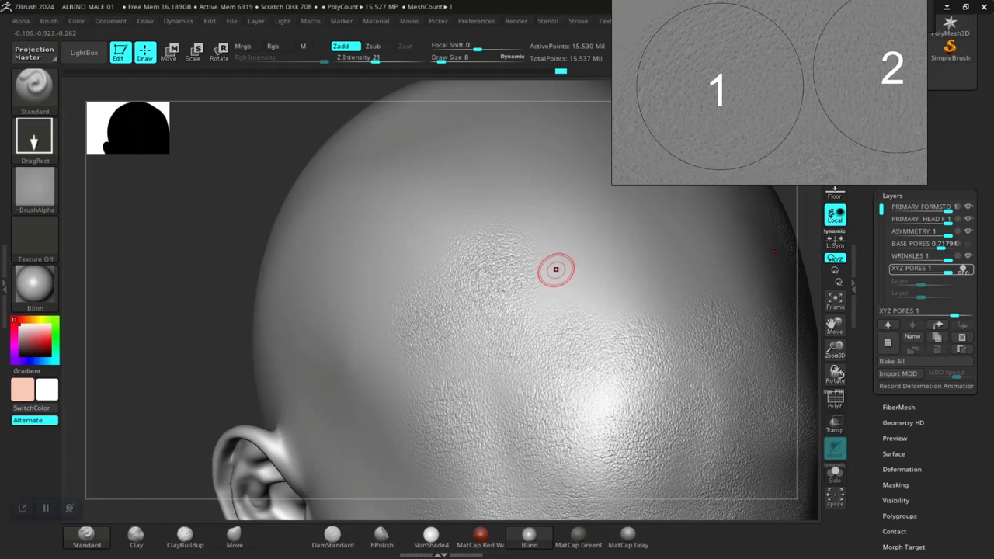
pyautogui.moveTo(594, 270); pyautogui.dragTo(632, 294)
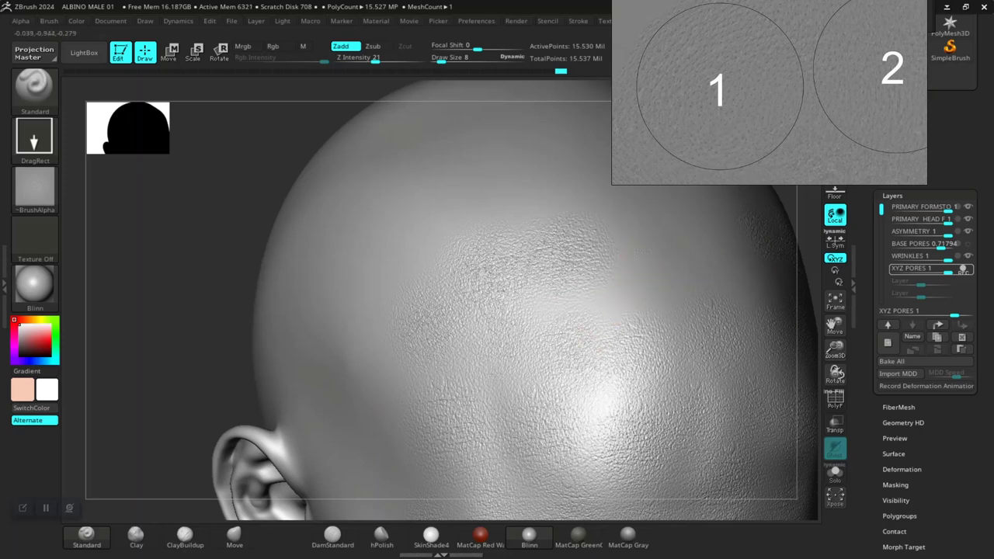
pyautogui.moveTo(694, 285); pyautogui.dragTo(706, 295)
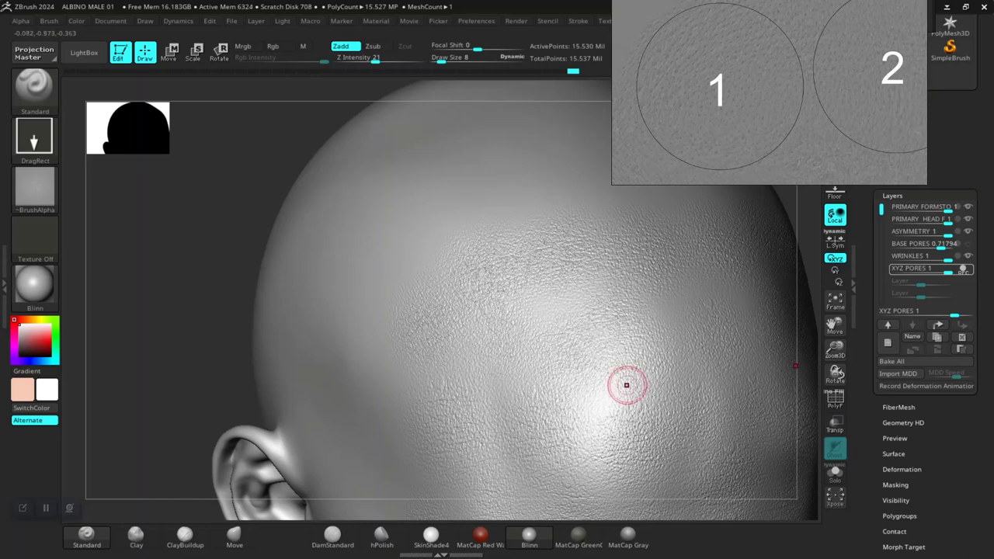
# - Try stamping extra pores over the middle of the upper forehead, and undo the stamps
pyautogui.moveTo(194, 330); pyautogui.dragTo(225, 328)
pyautogui.moveTo(373, 336); pyautogui.dragTo(231, 363, button='right')
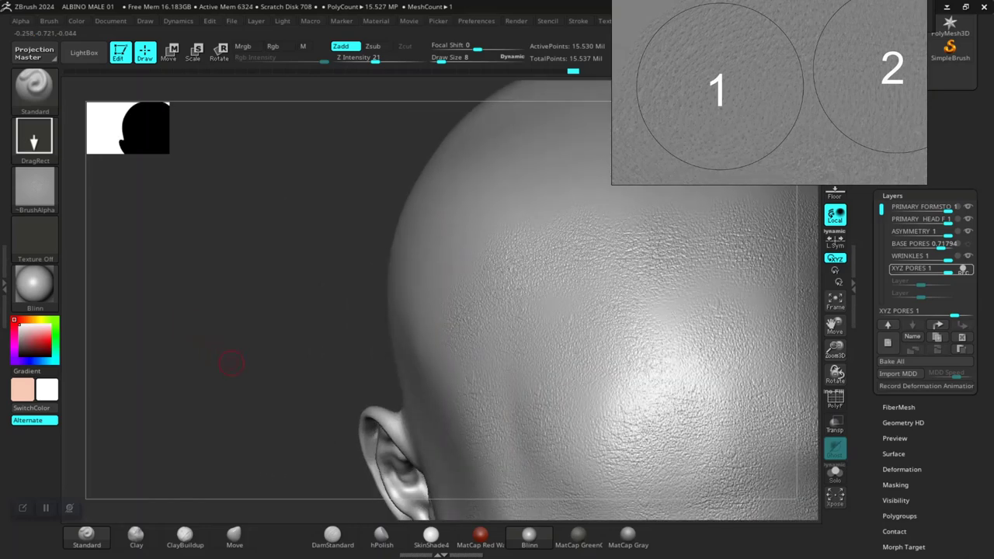
pyautogui.keyDown('alt'); pyautogui.moveTo(275, 390); pyautogui.dragTo(235, 372); pyautogui.keyUp('alt')
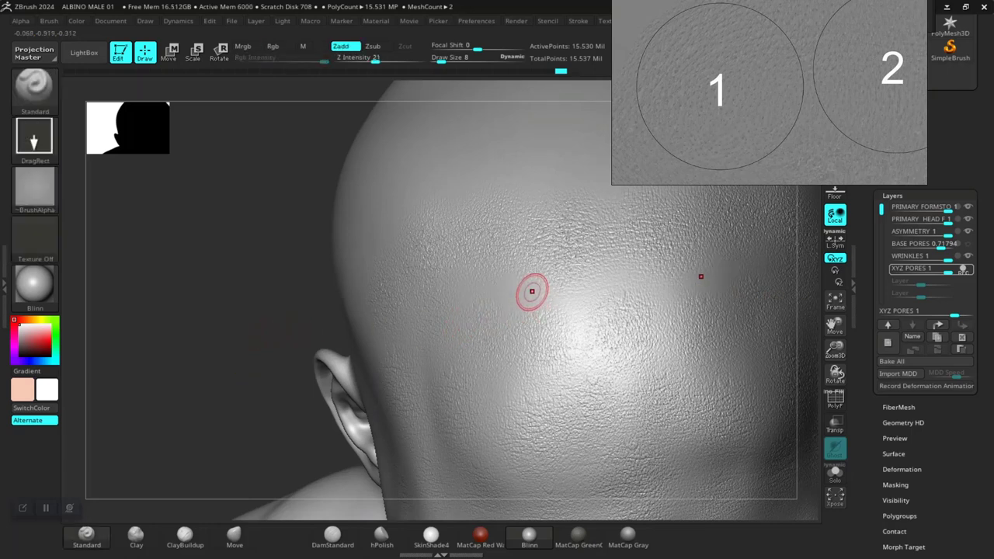
pyautogui.moveTo(543, 292); pyautogui.dragTo(477, 292)
pyautogui.moveTo(553, 366); pyautogui.dragTo(569, 402)
pyautogui.press('ctrl')
pyautogui.hotkey('ctrl', 'z')
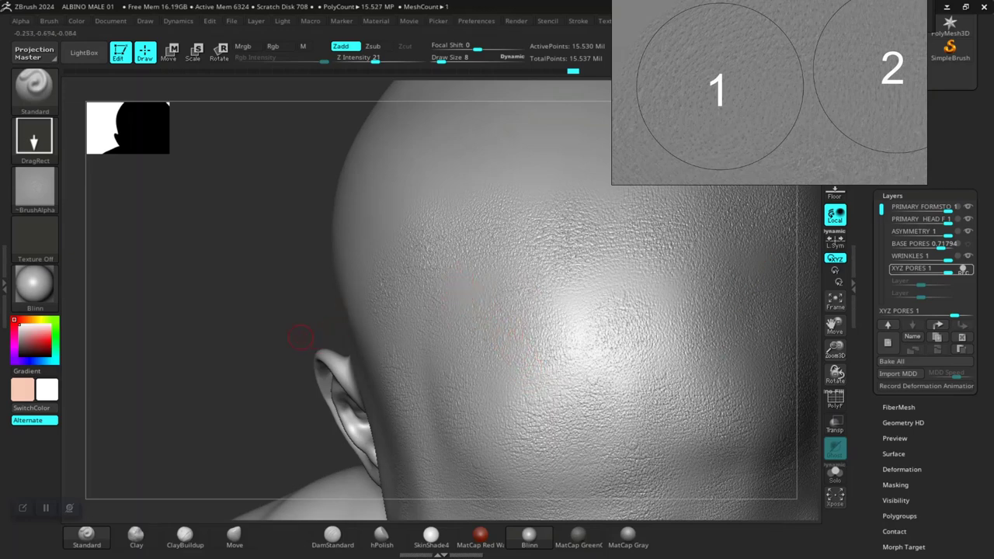
pyautogui.moveTo(300, 338); pyautogui.dragTo(313, 345)
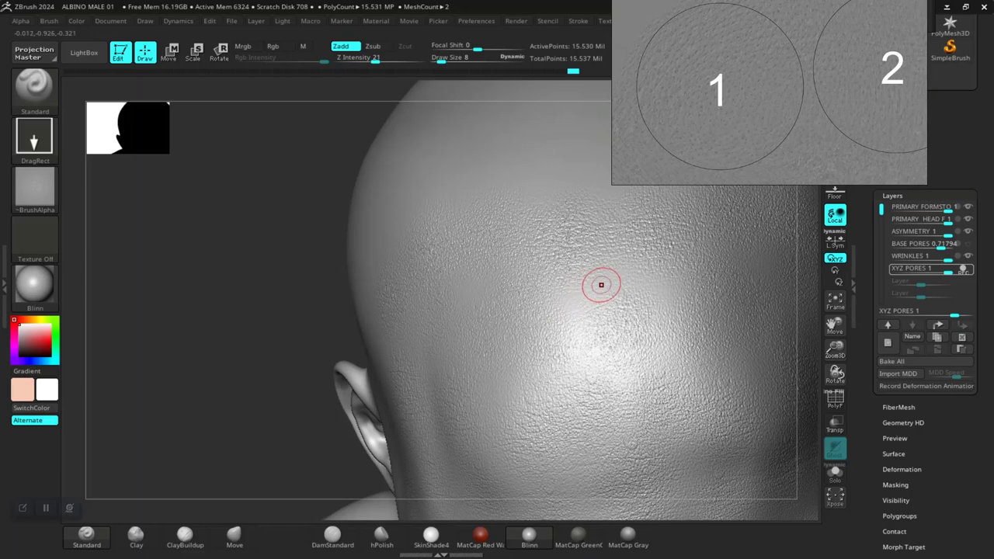
pyautogui.press('ctrl')
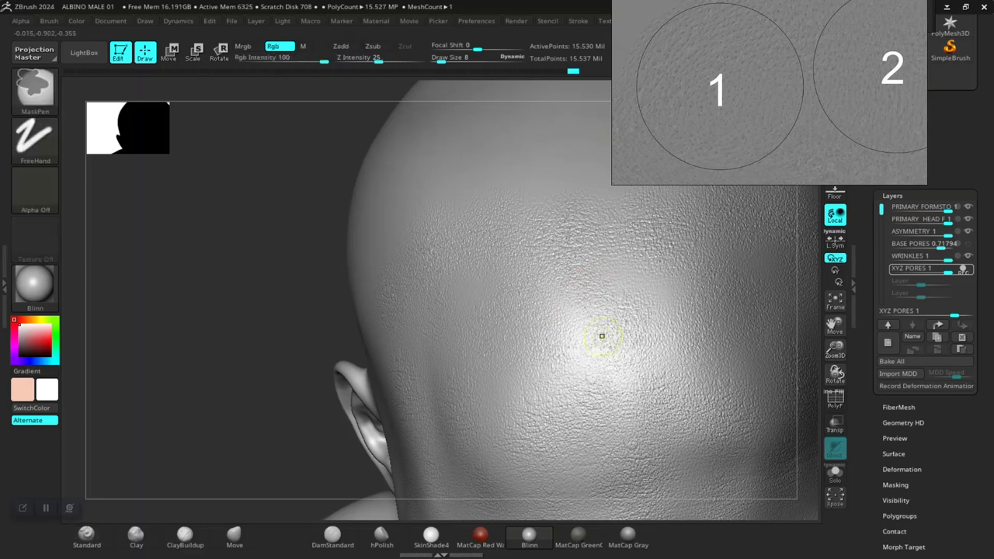
# - Try stamping two patches of pores on the smooth skin above the temple, and undo both stamps
pyautogui.moveTo(272, 331)
pyautogui.mouseDown()
pyautogui.moveTo(261, 404)
pyautogui.moveTo(260, 386)
pyautogui.mouseUp()
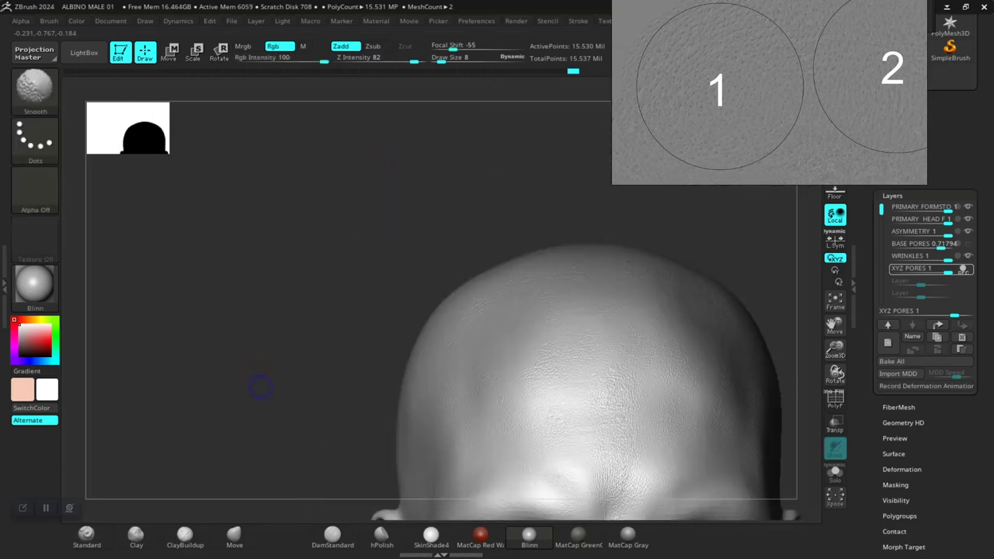
pyautogui.moveTo(269, 432)
pyautogui.mouseDown()
pyautogui.moveTo(240, 362)
pyautogui.moveTo(237, 419)
pyautogui.mouseUp()
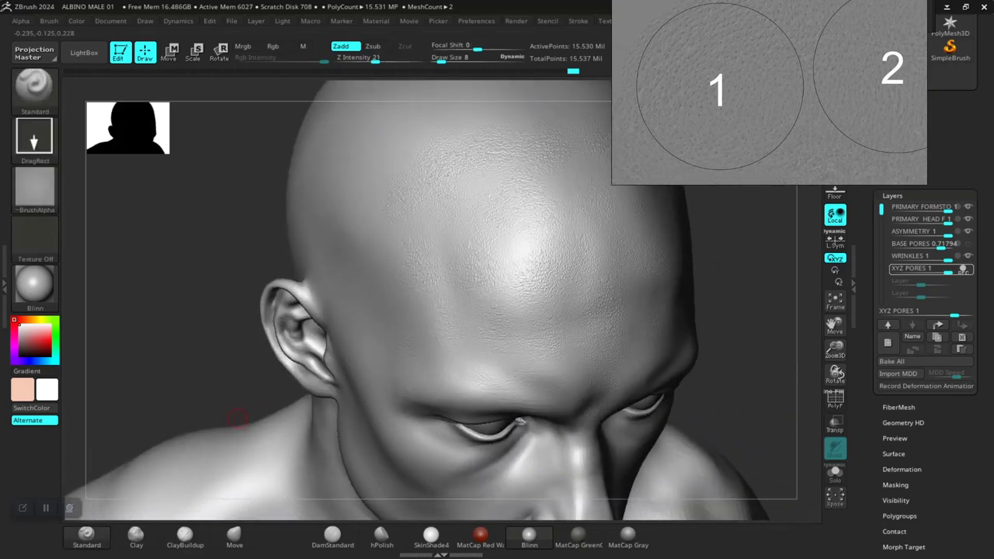
pyautogui.moveTo(215, 375); pyautogui.dragTo(255, 401)
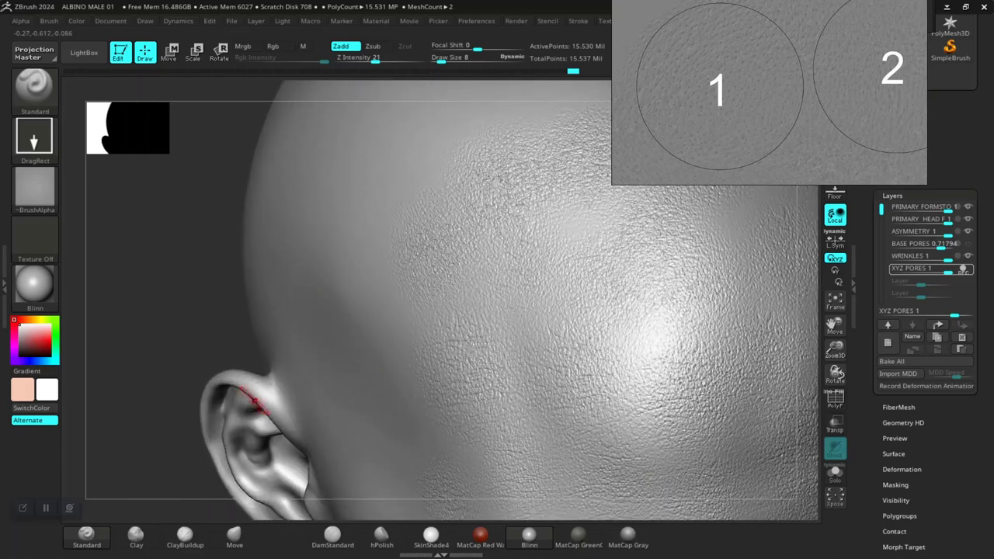
pyautogui.moveTo(169, 349)
pyautogui.mouseDown()
pyautogui.moveTo(319, 375)
pyautogui.moveTo(297, 341)
pyautogui.moveTo(268, 359)
pyautogui.moveTo(248, 397)
pyautogui.mouseUp()
pyautogui.moveTo(271, 337); pyautogui.dragTo(246, 347)
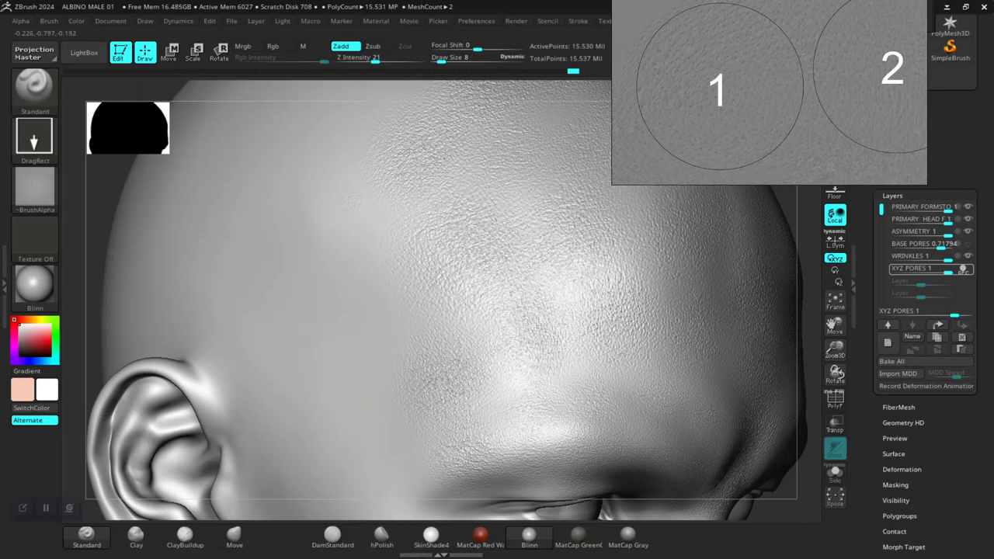
pyautogui.moveTo(354, 244); pyautogui.dragTo(348, 260)
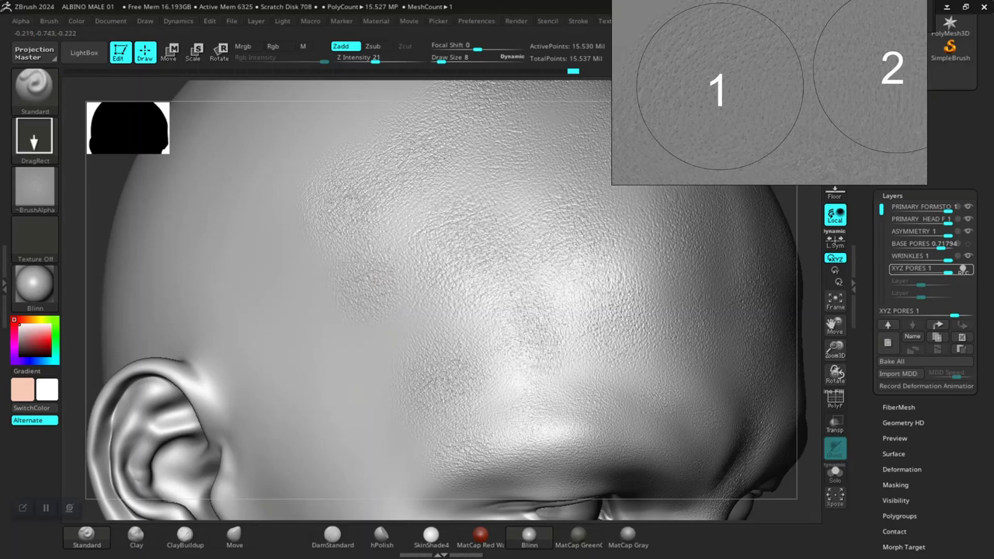
pyautogui.press('ctrl')
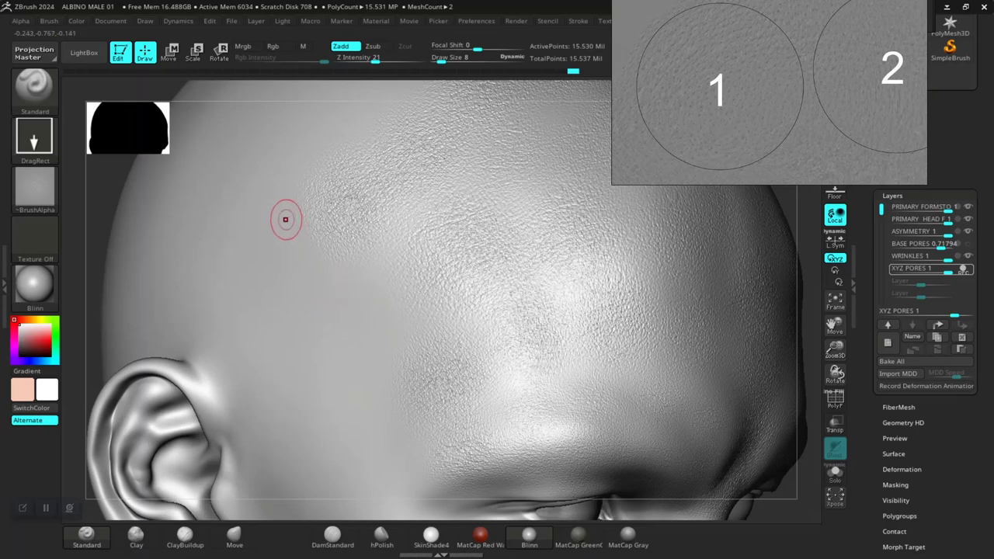
pyautogui.press('ctrl')
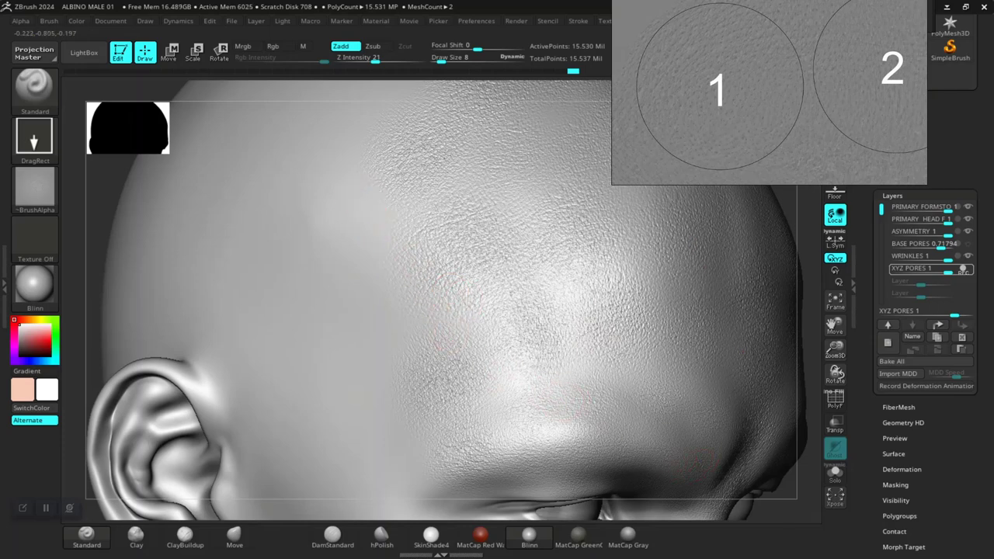
# - Try single larger pore stamps at the side of the forehead above the temple, undoing each one
pyautogui.moveTo(396, 237); pyautogui.dragTo(431, 284)
pyautogui.press('ctrl')
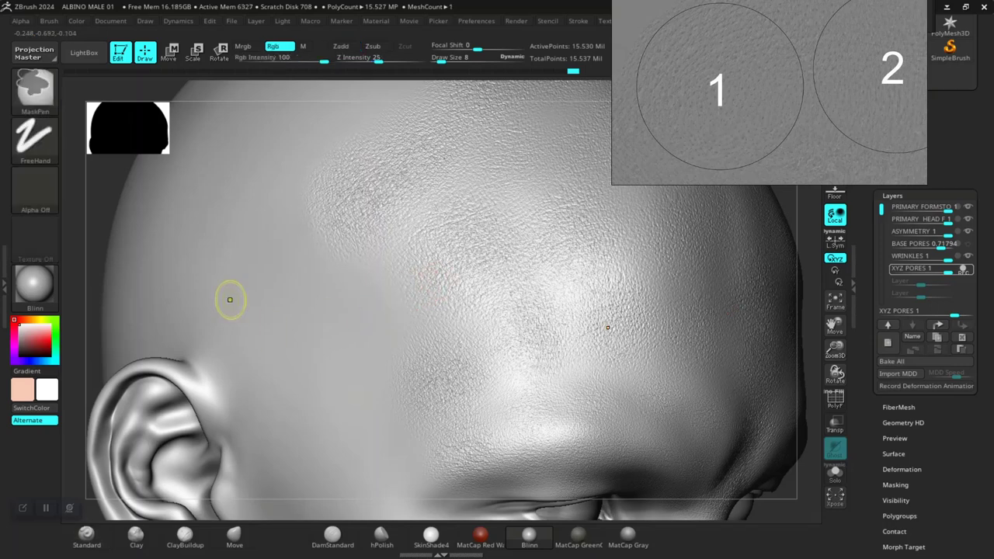
pyautogui.hotkey('ctrl', 'z')
pyautogui.moveTo(354, 245); pyautogui.dragTo(372, 275)
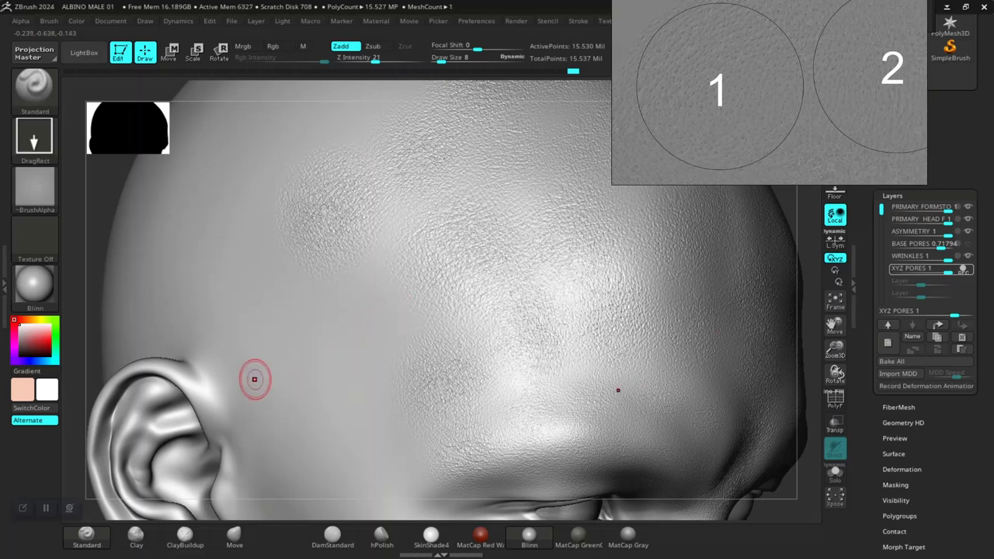
pyautogui.moveTo(83, 326); pyautogui.dragTo(142, 391)
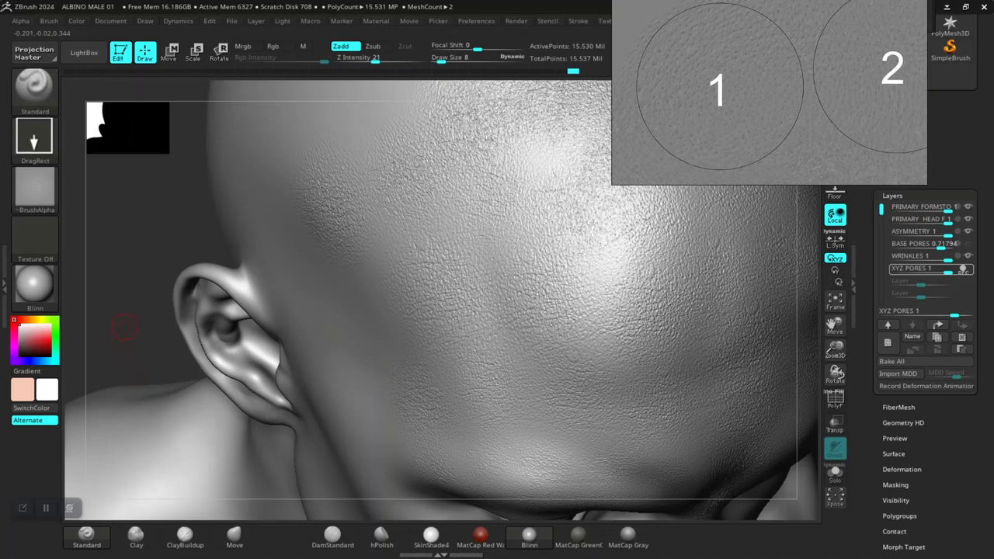
pyautogui.moveTo(124, 327); pyautogui.dragTo(220, 319)
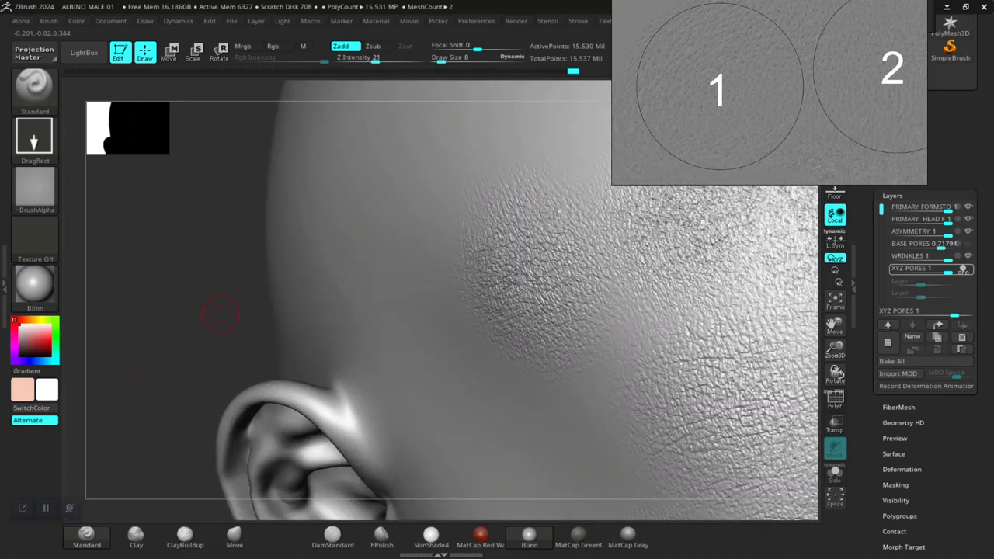
pyautogui.press('ctrl')
pyautogui.hotkey('ctrl', 'z')
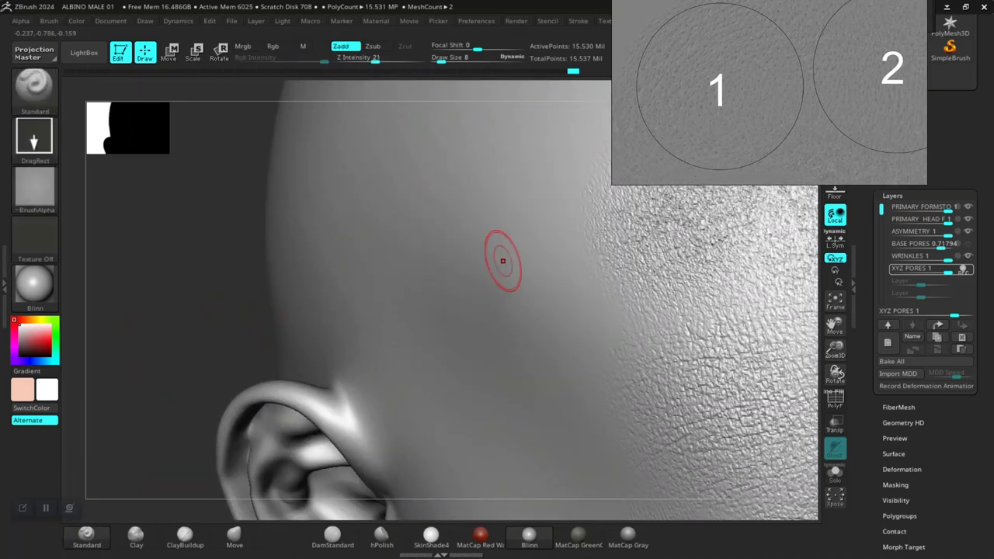
# - Set the brush's Z Intensity to 20
pyautogui.click(375, 59)
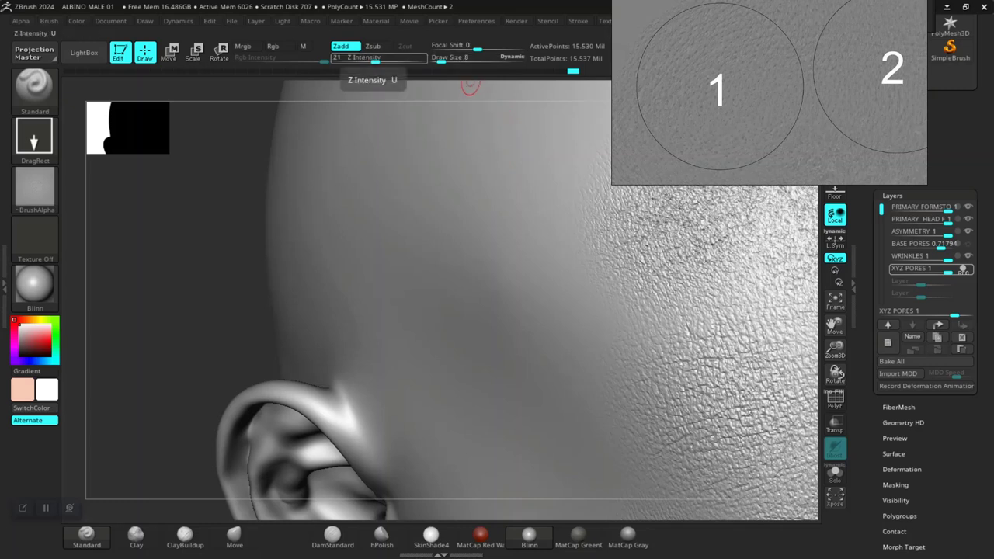
pyautogui.click(372, 59)
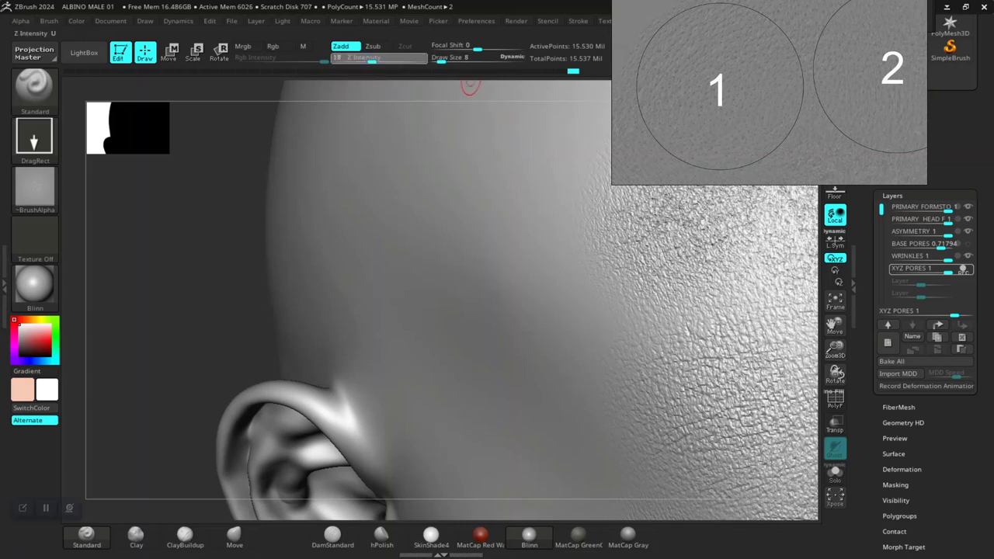
pyautogui.press('Return')
pyautogui.write('u16')
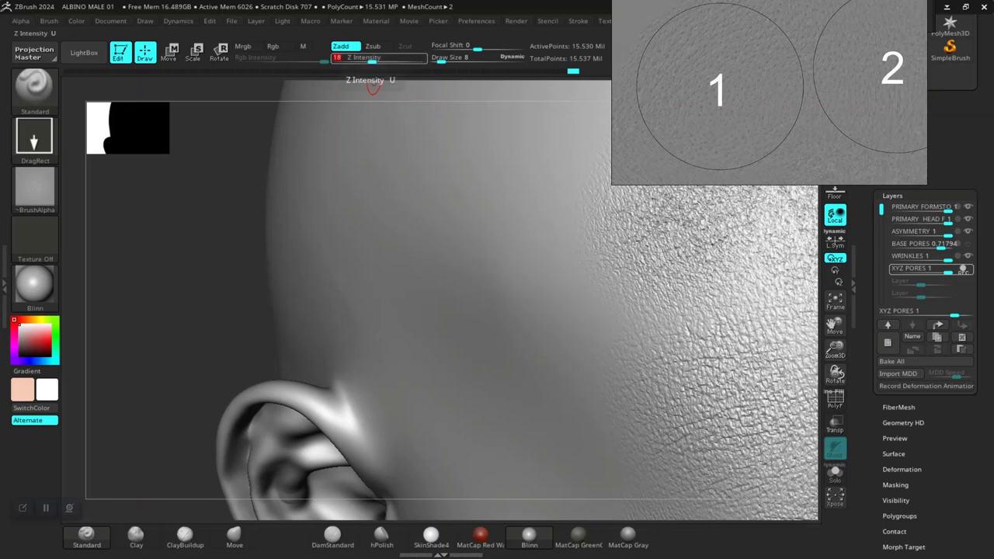
pyautogui.press('Return')
pyautogui.moveTo(253, 283); pyautogui.dragTo(257, 311)
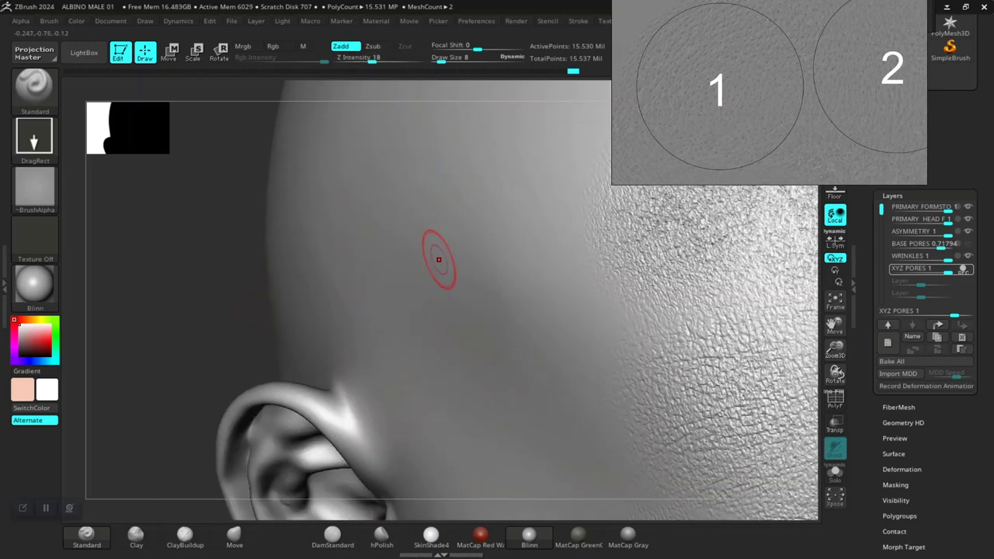
pyautogui.press('u')
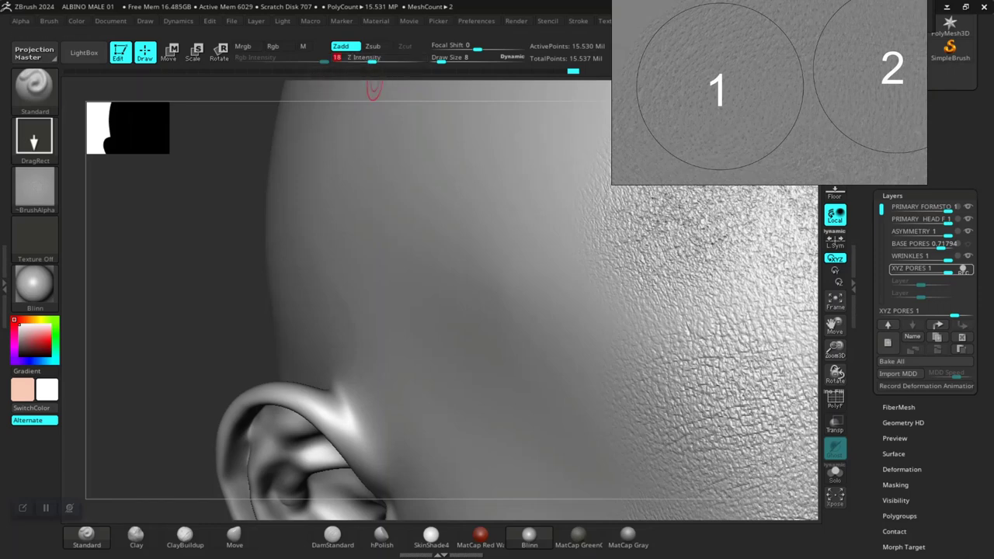
pyautogui.press('Return')
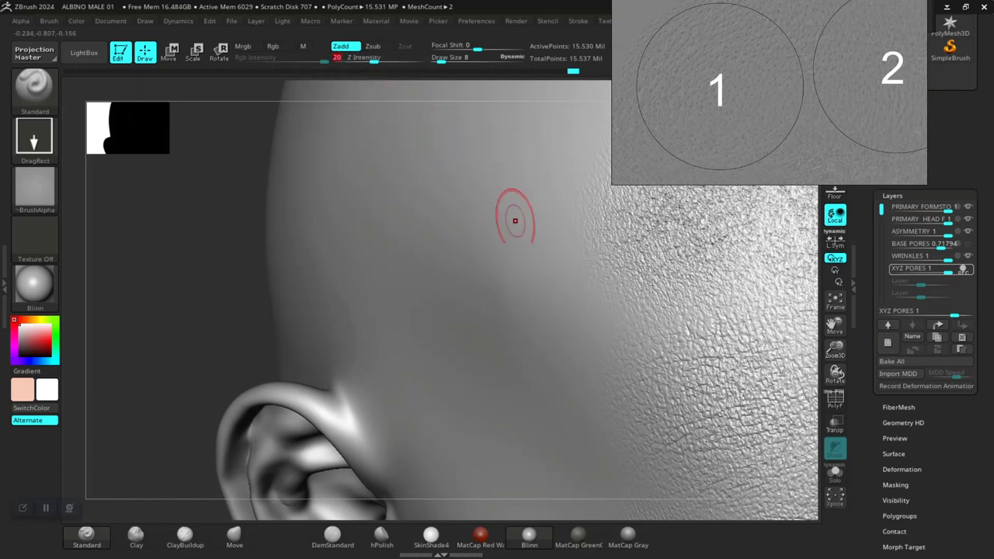
# - Try stamping pore patches on the smooth temple skin beside the forehead pores, and undo the stamps
pyautogui.moveTo(429, 320); pyautogui.dragTo(477, 293, button='right')
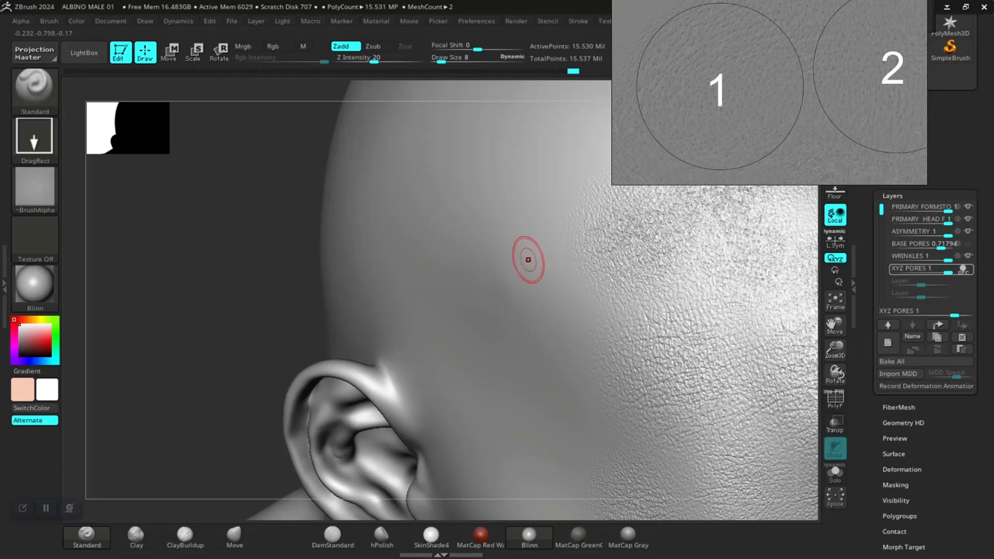
pyautogui.moveTo(547, 289); pyautogui.dragTo(558, 317)
pyautogui.moveTo(554, 207)
pyautogui.mouseDown()
pyautogui.moveTo(542, 202)
pyautogui.moveTo(531, 303)
pyautogui.moveTo(558, 305)
pyautogui.moveTo(505, 201)
pyautogui.mouseUp()
pyautogui.moveTo(211, 370)
pyautogui.keyDown('alt'); pyautogui.mouseDown()
pyautogui.moveTo(217, 351)
pyautogui.moveTo(243, 371)
pyautogui.mouseUp(); pyautogui.keyUp('alt')
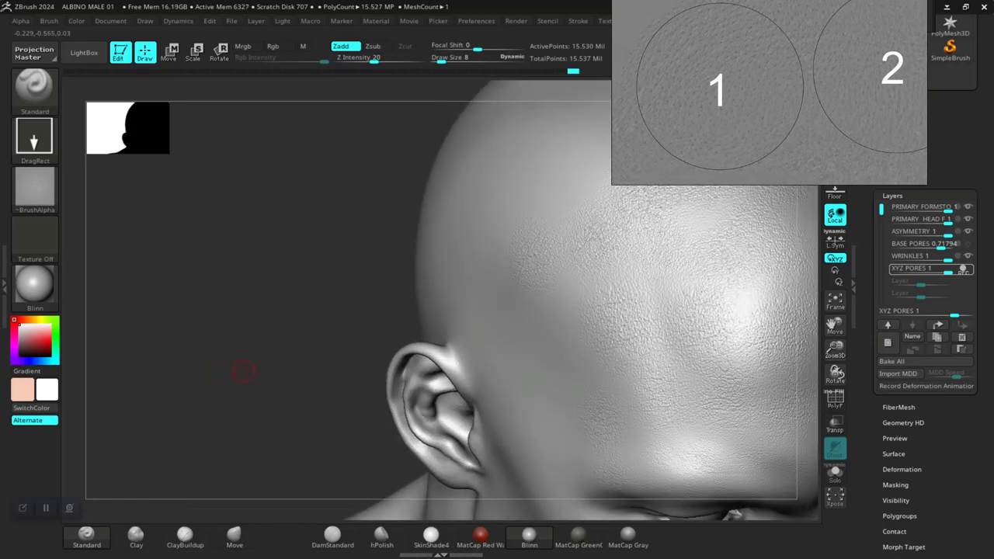
pyautogui.press('ctrl')
pyautogui.press('2')
# - Load the 01.psd pore alpha from the femaleFace_20s_09 folder into the brush
pyautogui.click(84, 52)
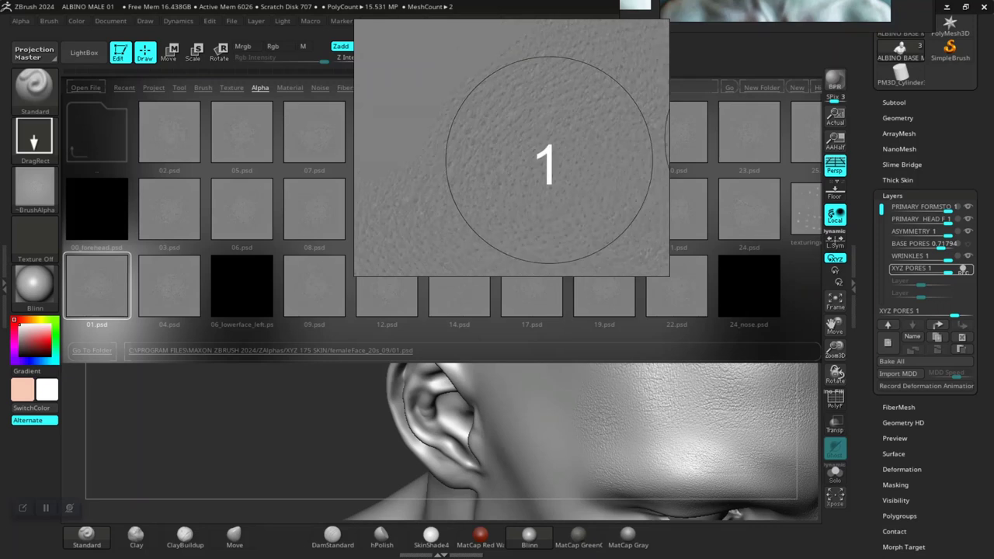
pyautogui.doubleClick(97, 286)
pyautogui.click(84, 53)
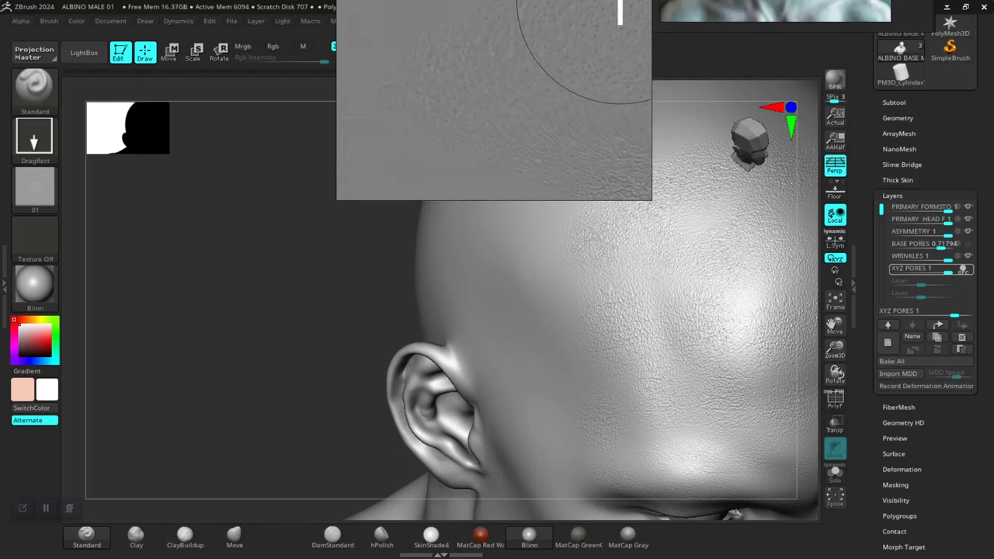
pyautogui.moveTo(273, 412)
pyautogui.keyDown('alt'); pyautogui.mouseDown()
pyautogui.moveTo(281, 358)
pyautogui.moveTo(306, 407)
pyautogui.moveTo(253, 410)
pyautogui.moveTo(255, 360)
pyautogui.moveTo(281, 424)
pyautogui.mouseUp(); pyautogui.keyUp('alt')
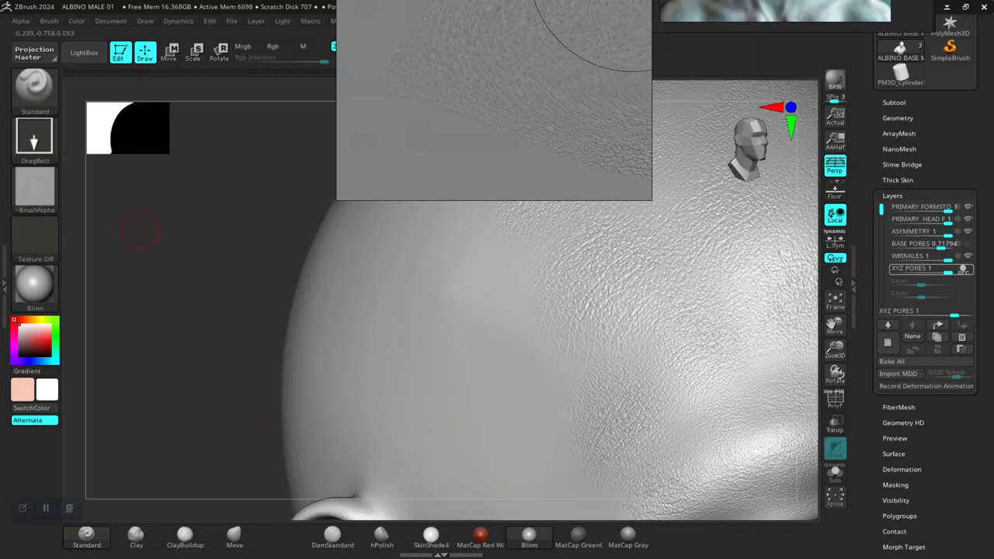
pyautogui.click(84, 52)
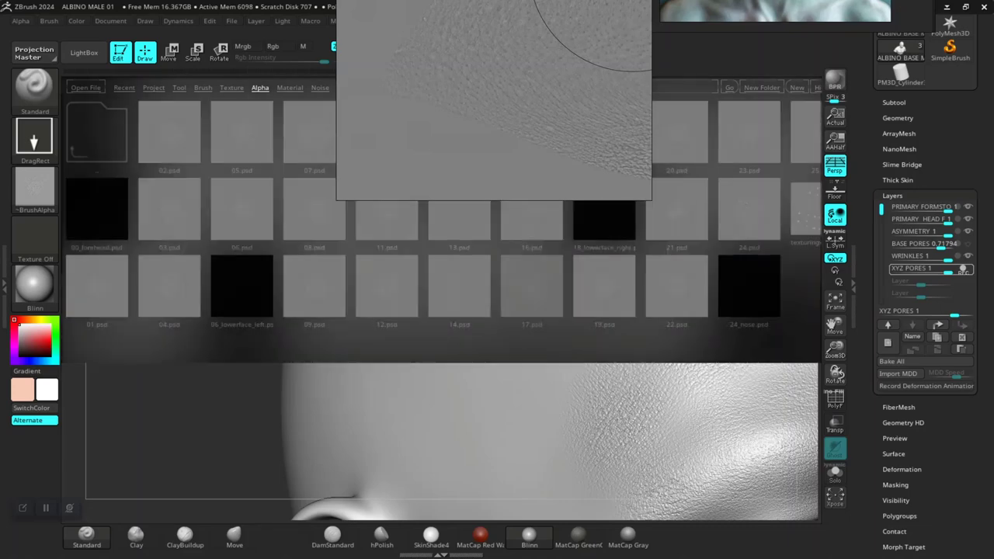
pyautogui.click(84, 52)
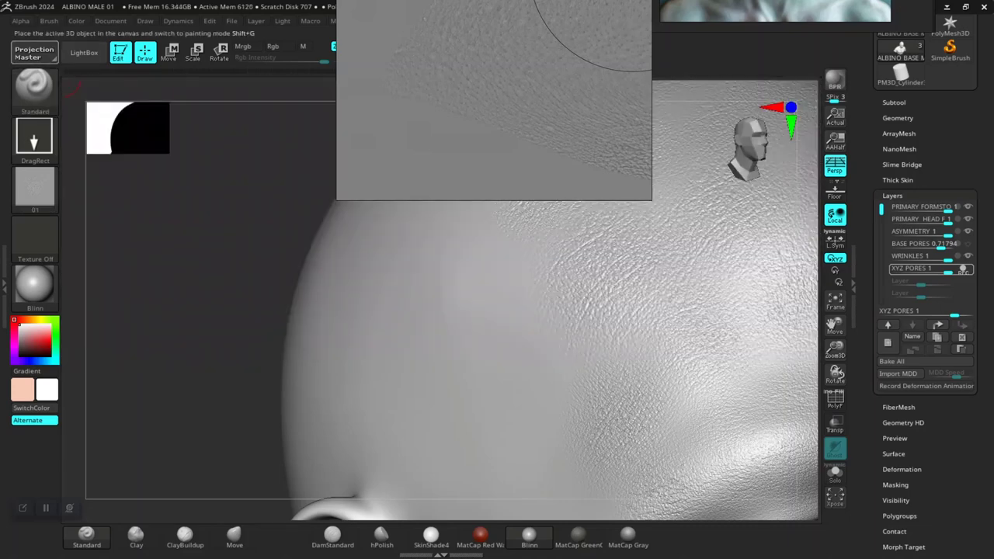
# - Set the 01 alpha's radial fade (Rf) to 11 and its MidValue to 47
pyautogui.click(21, 21)
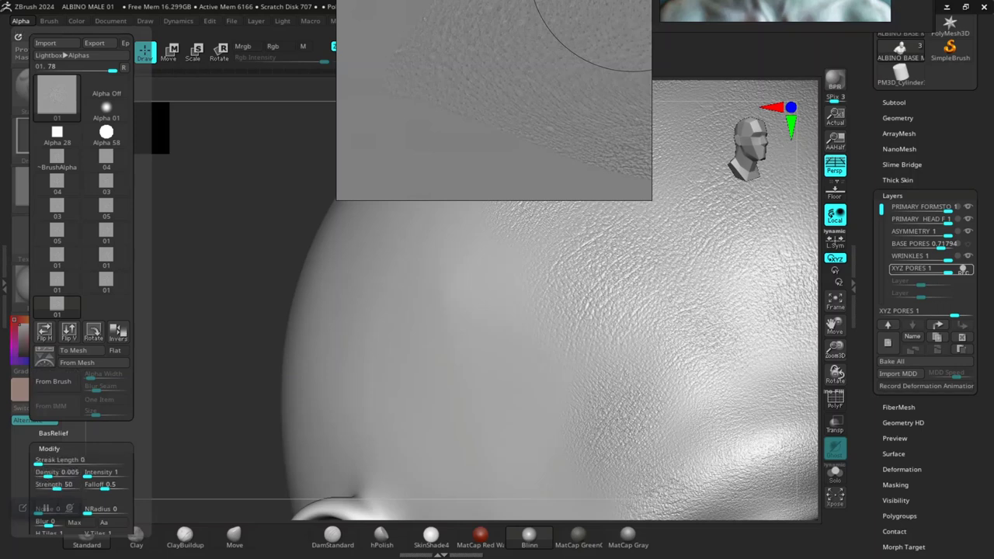
pyautogui.scroll(-5, 82, 311)
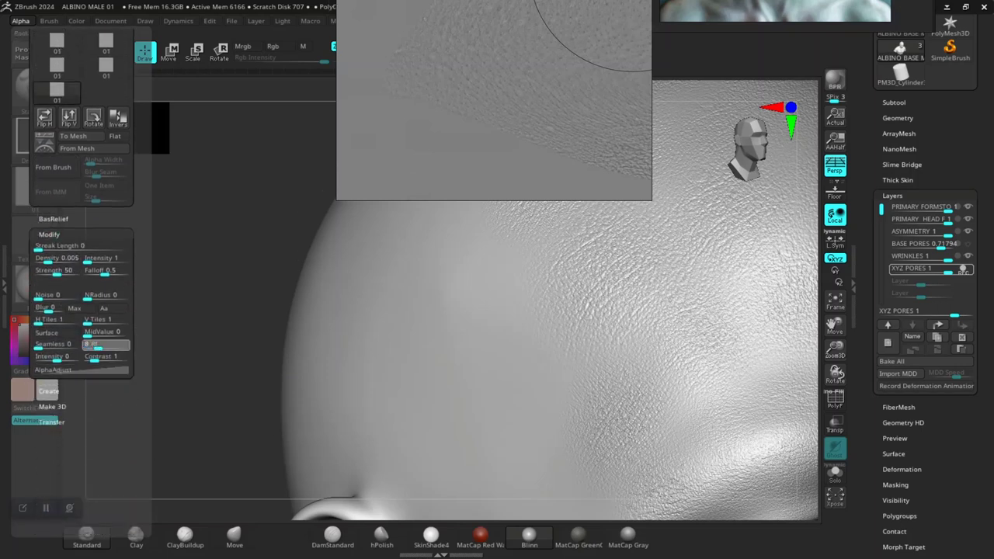
pyautogui.click(99, 333)
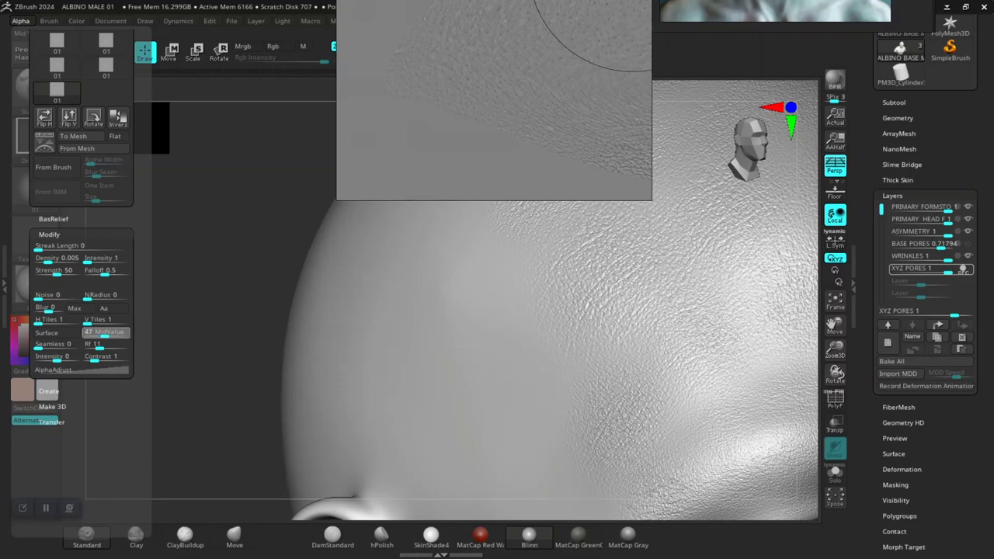
# - Try stamping a pore patch on the side of the head above the temple, and undo it
pyautogui.moveTo(204, 351)
pyautogui.keyDown('alt'); pyautogui.mouseDown()
pyautogui.moveTo(215, 355)
pyautogui.moveTo(214, 346)
pyautogui.mouseUp(); pyautogui.keyUp('alt')
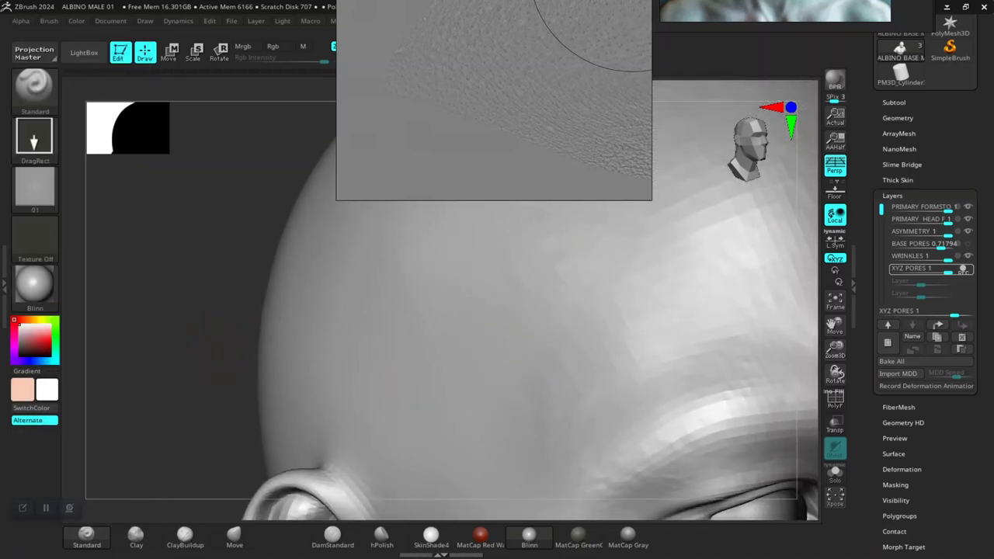
pyautogui.moveTo(189, 382)
pyautogui.keyDown('alt'); pyautogui.mouseDown()
pyautogui.moveTo(198, 342)
pyautogui.moveTo(252, 341)
pyautogui.mouseUp(); pyautogui.keyUp('alt')
pyautogui.moveTo(559, 350); pyautogui.dragTo(591, 384)
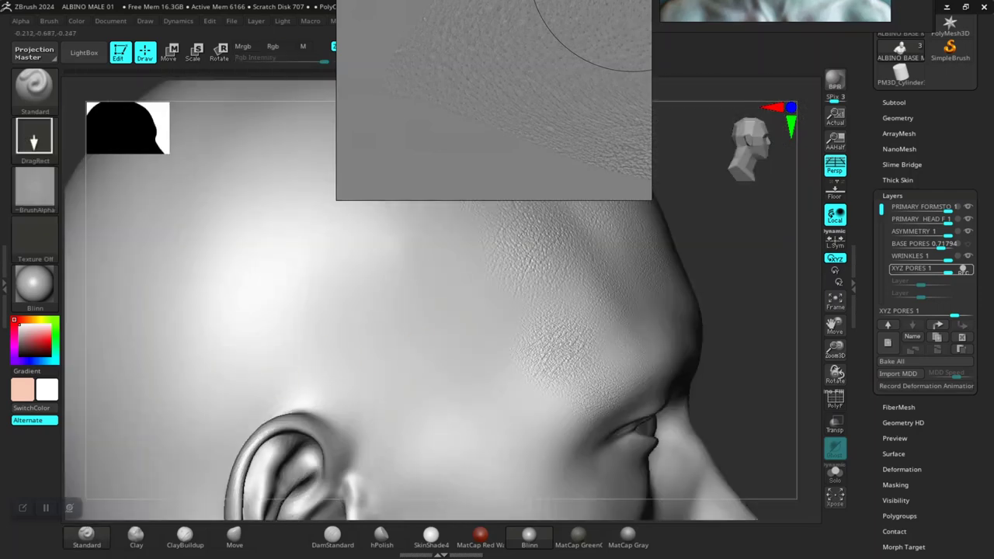
pyautogui.keyDown('alt'); pyautogui.moveTo(617, 311); pyautogui.dragTo(607, 329, button='right'); pyautogui.keyUp('alt')
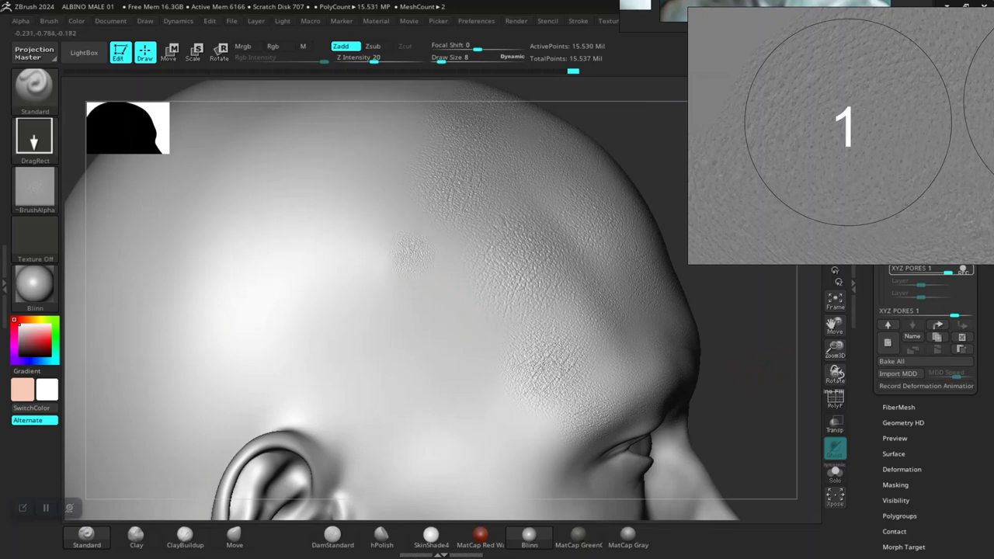
pyautogui.moveTo(428, 242)
pyautogui.mouseDown()
pyautogui.moveTo(390, 270)
pyautogui.moveTo(419, 303)
pyautogui.mouseUp()
pyautogui.moveTo(777, 369)
pyautogui.keyDown('alt'); pyautogui.mouseDown()
pyautogui.moveTo(652, 388)
pyautogui.moveTo(732, 385)
pyautogui.moveTo(683, 342)
pyautogui.moveTo(632, 326)
pyautogui.mouseUp(); pyautogui.keyUp('alt')
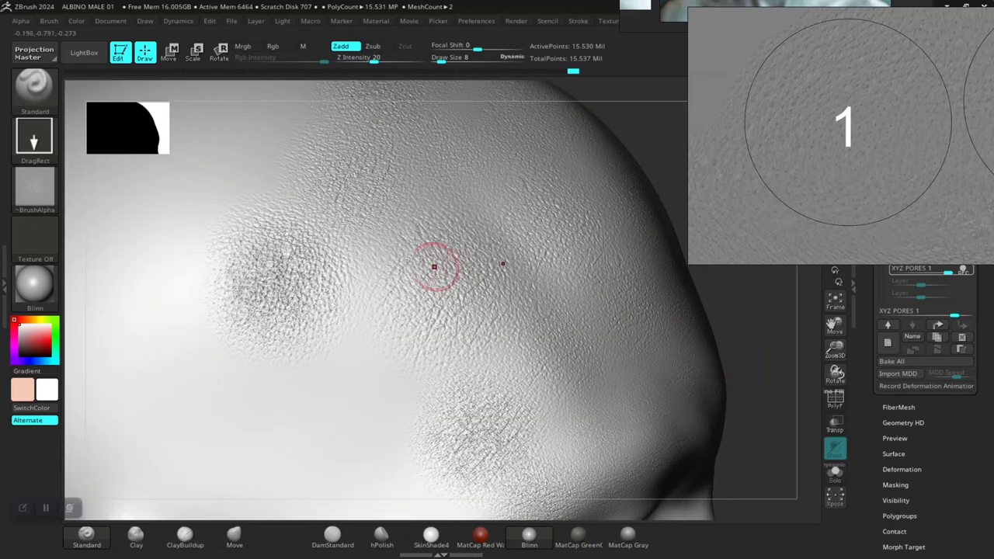
pyautogui.press('ctrl')
pyautogui.hotkey('ctrl', 'z')
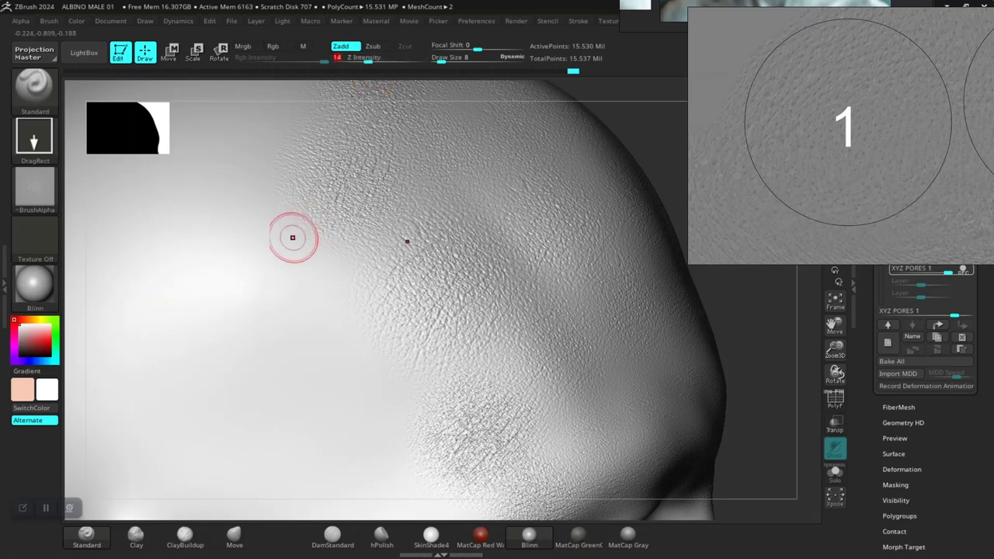
# - Stamp softer pore patches at Z Intensity 14 from the side of the forehead down across the temple toward the outer eye
pyautogui.moveTo(259, 234)
pyautogui.mouseDown()
pyautogui.moveTo(332, 244)
pyautogui.moveTo(198, 209)
pyautogui.moveTo(278, 186)
pyautogui.moveTo(201, 219)
pyautogui.moveTo(299, 278)
pyautogui.moveTo(319, 318)
pyautogui.moveTo(363, 265)
pyautogui.mouseUp()
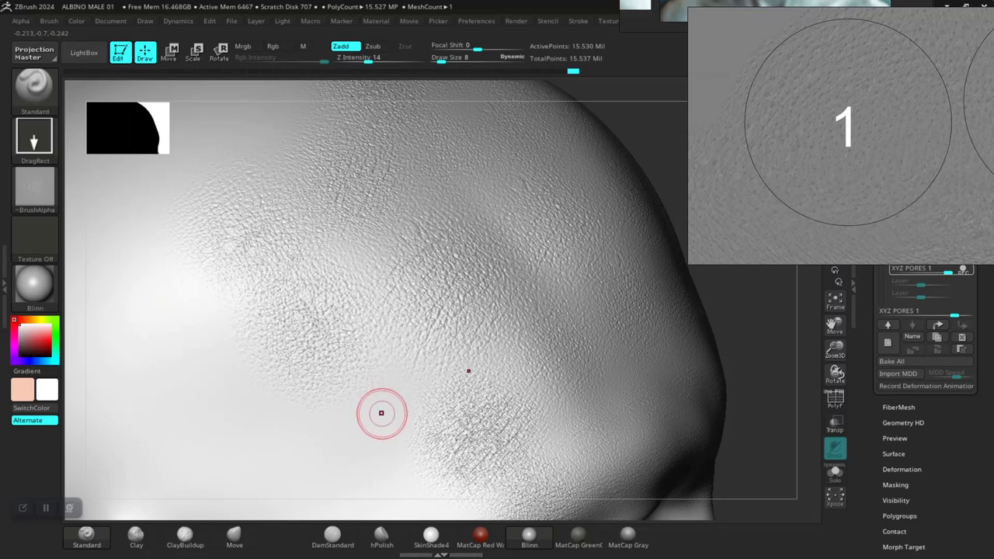
pyautogui.moveTo(381, 412); pyautogui.dragTo(447, 455)
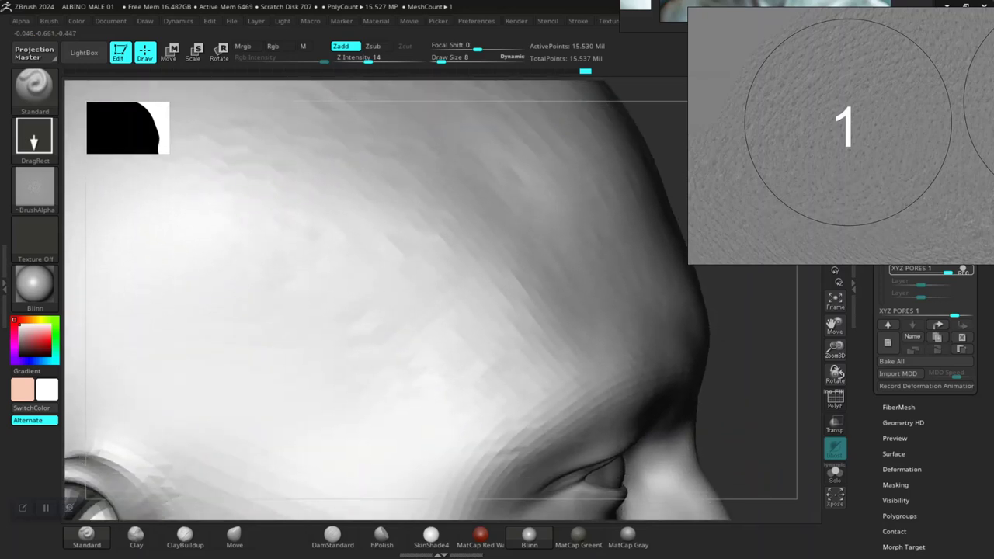
pyautogui.moveTo(404, 333); pyautogui.dragTo(455, 328, button='right')
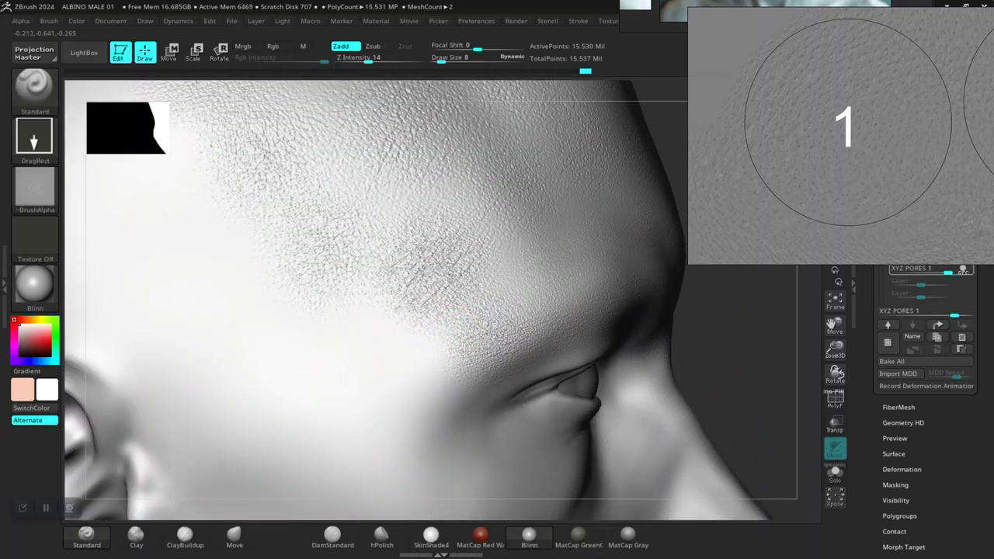
pyautogui.moveTo(435, 406); pyautogui.dragTo(449, 420)
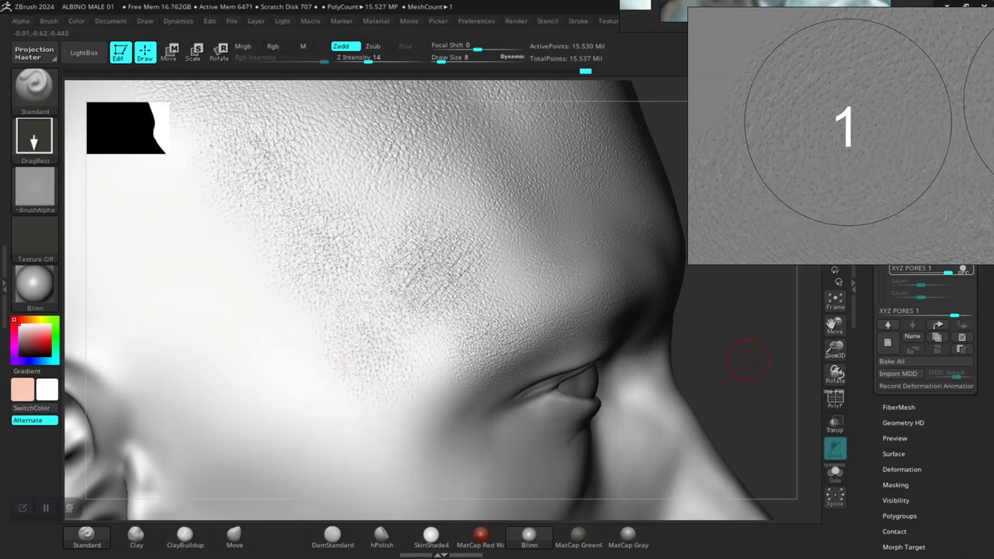
pyautogui.keyDown('alt'); pyautogui.moveTo(748, 359); pyautogui.dragTo(738, 326); pyautogui.keyUp('alt')
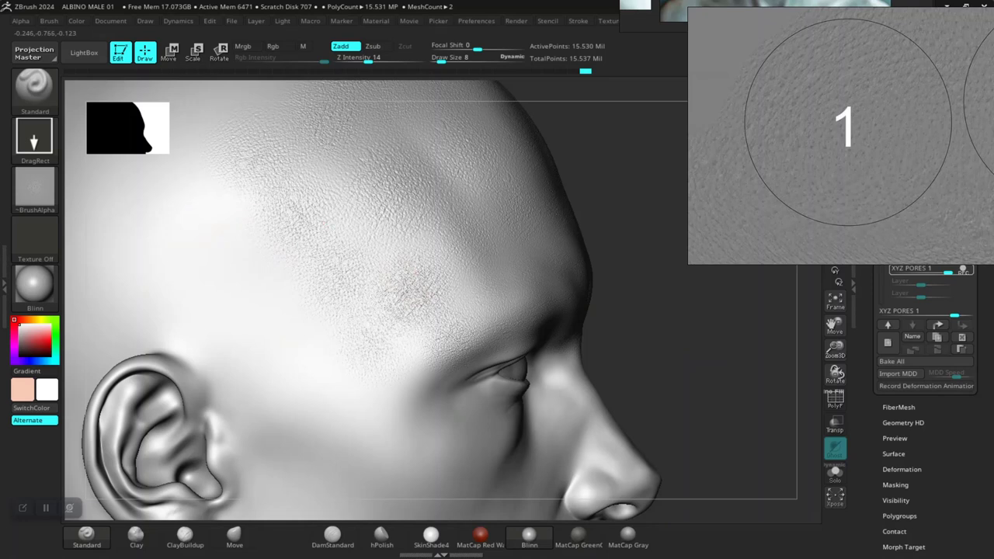
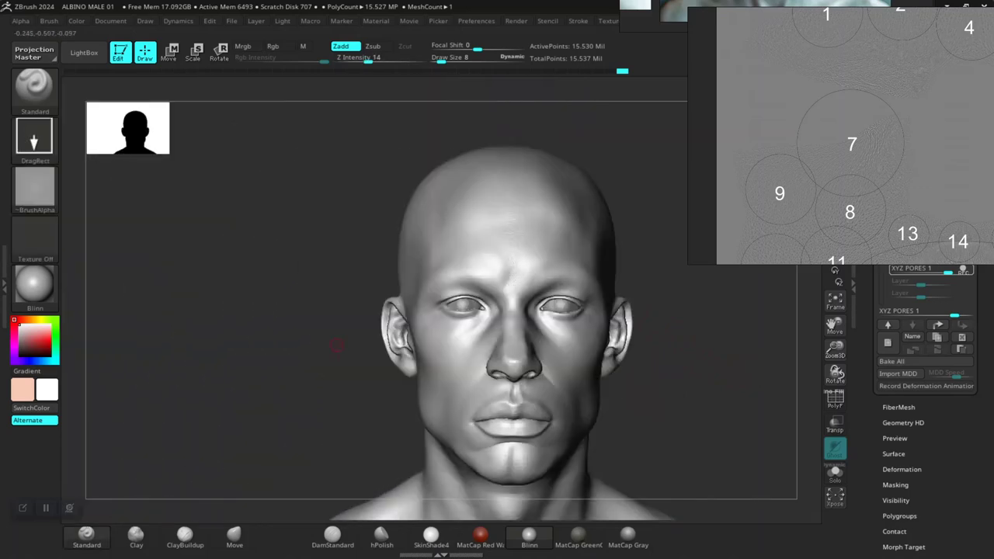
# - Fill in pores on the temple beside the eye and above the outer half of the brow
pyautogui.keyDown('alt'); pyautogui.moveTo(248, 323); pyautogui.dragTo(265, 438); pyautogui.keyUp('alt')
pyautogui.moveTo(239, 332); pyautogui.dragTo(529, 220)
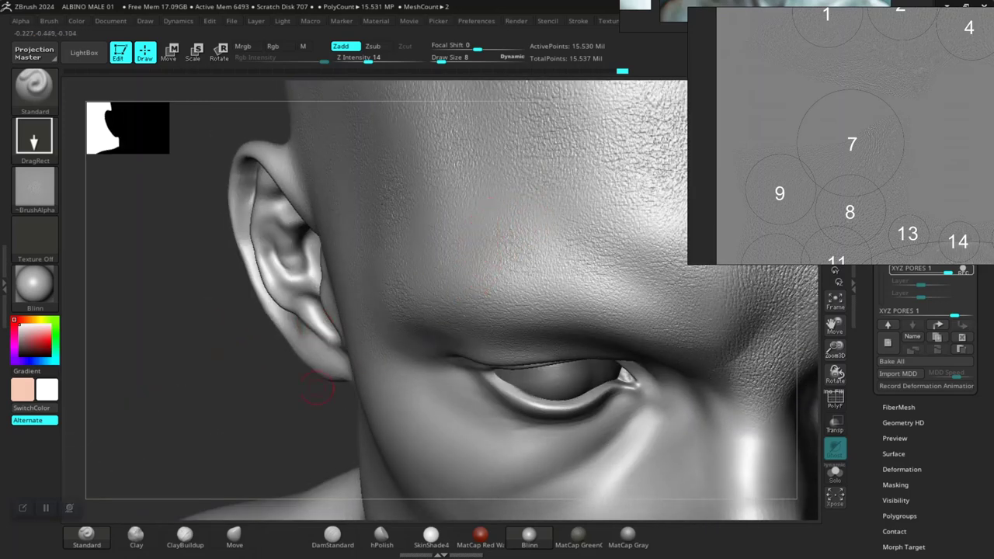
pyautogui.moveTo(300, 419); pyautogui.dragTo(298, 375)
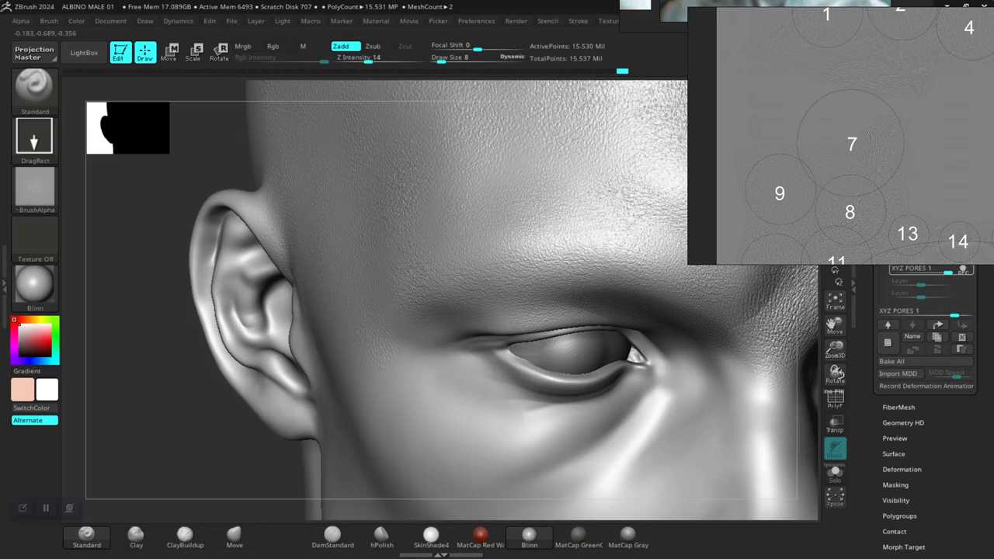
pyautogui.keyDown('alt'); pyautogui.moveTo(182, 467); pyautogui.dragTo(184, 504); pyautogui.keyUp('alt')
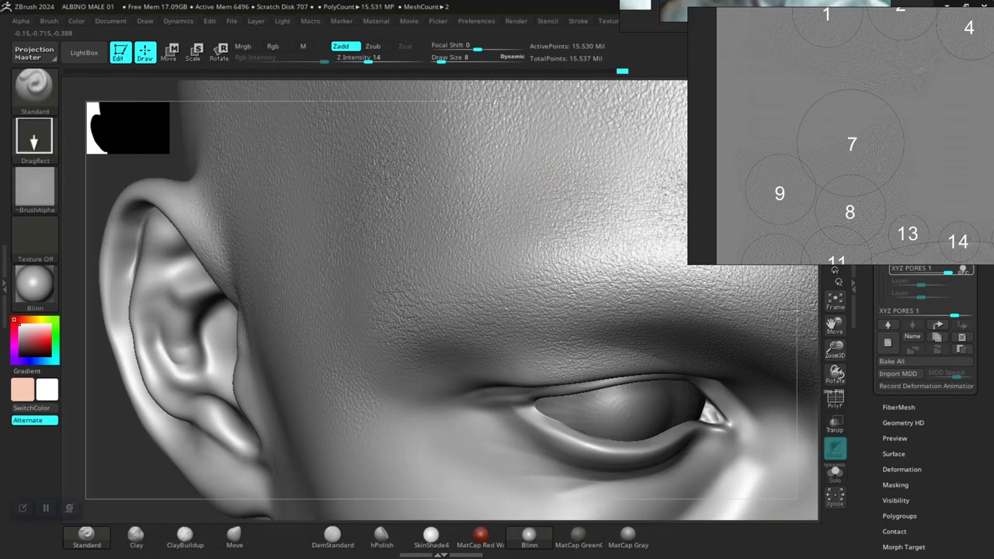
pyautogui.moveTo(584, 214); pyautogui.dragTo(612, 276)
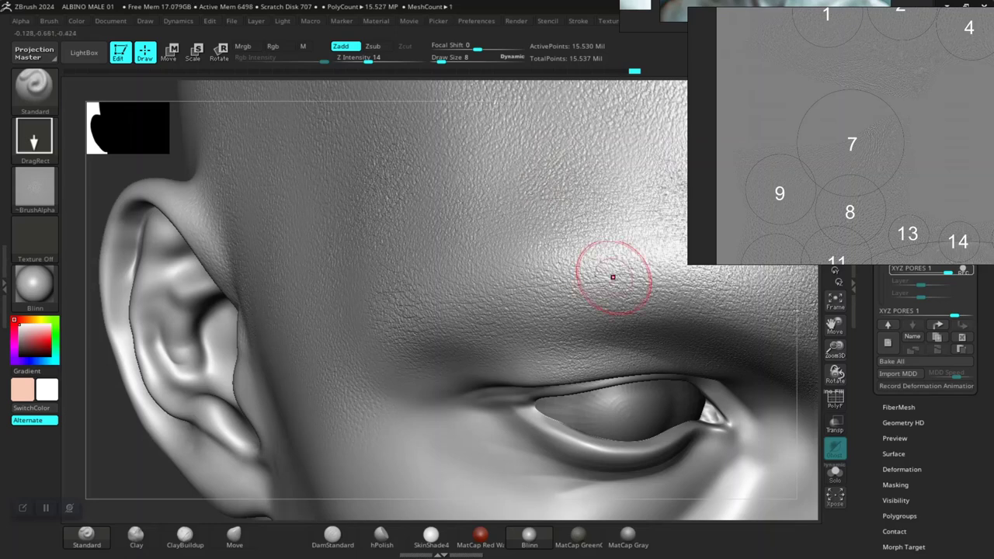
# - Stamp pores across the brow ridge down to the upper eyelid and toward the bridge of the nose
pyautogui.moveTo(130, 492)
pyautogui.keyDown('alt'); pyautogui.mouseDown()
pyautogui.moveTo(187, 444)
pyautogui.moveTo(200, 459)
pyautogui.moveTo(187, 475)
pyautogui.mouseUp(); pyautogui.keyUp('alt')
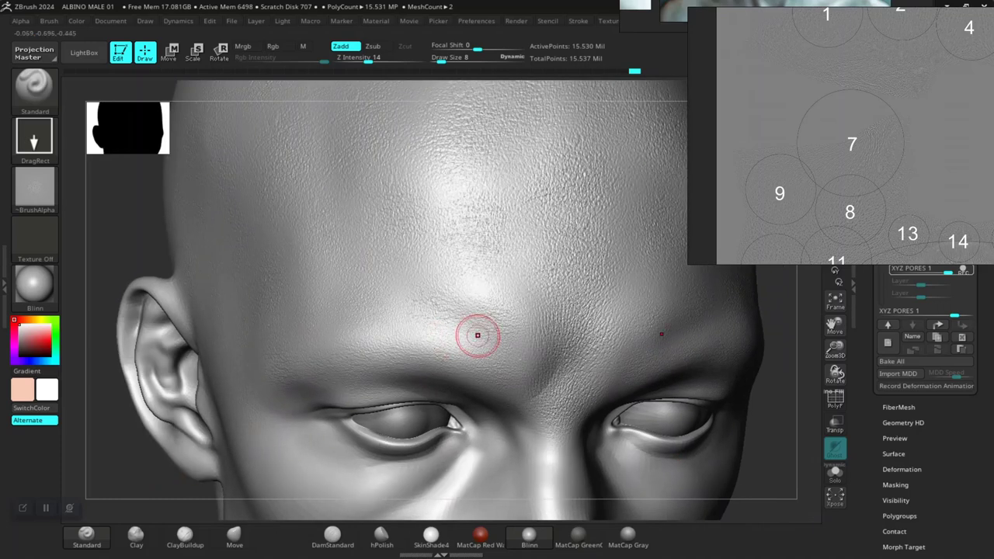
pyautogui.moveTo(779, 396); pyautogui.dragTo(786, 330)
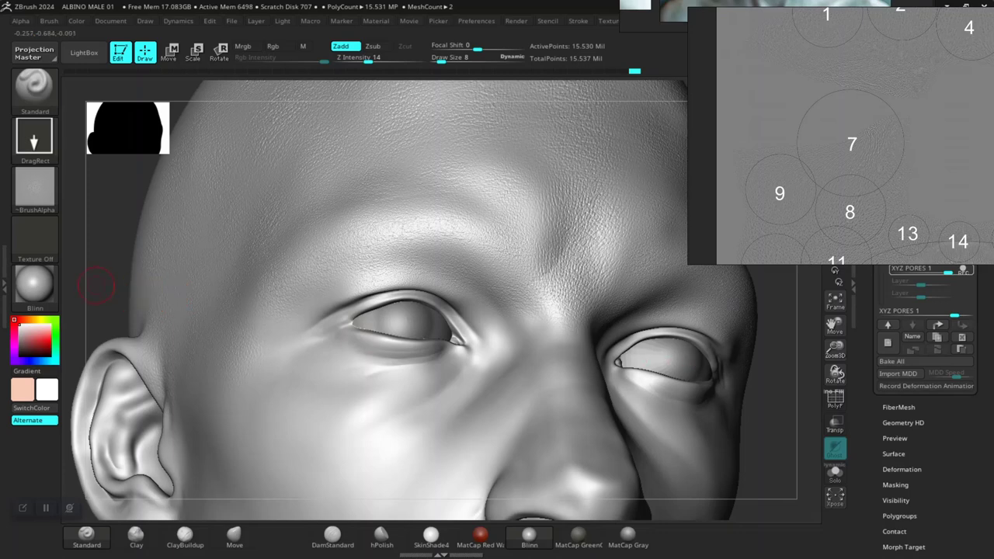
pyautogui.moveTo(96, 285)
pyautogui.keyDown('alt'); pyautogui.mouseDown()
pyautogui.moveTo(247, 275)
pyautogui.moveTo(211, 341)
pyautogui.mouseUp(); pyautogui.keyUp('alt')
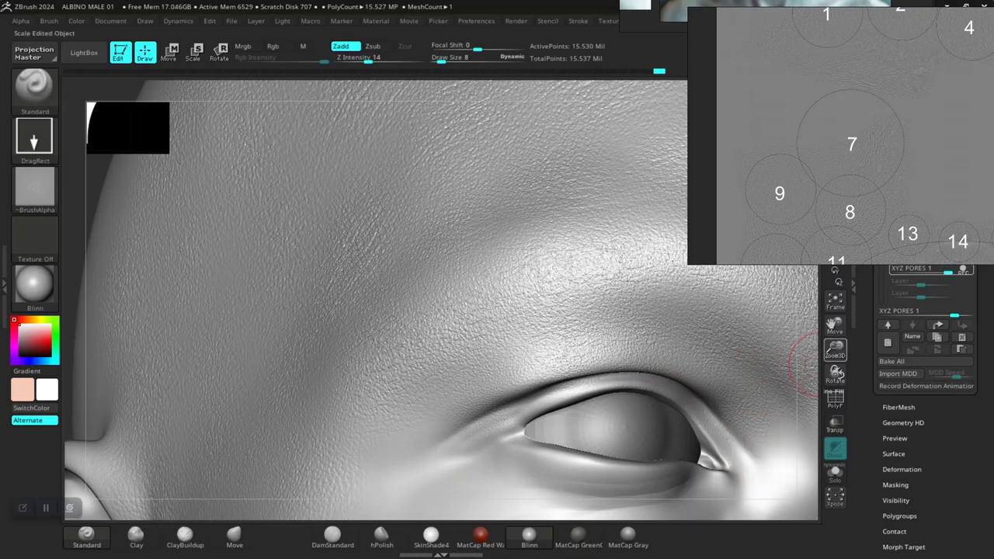
pyautogui.moveTo(834, 327); pyautogui.dragTo(563, 209)
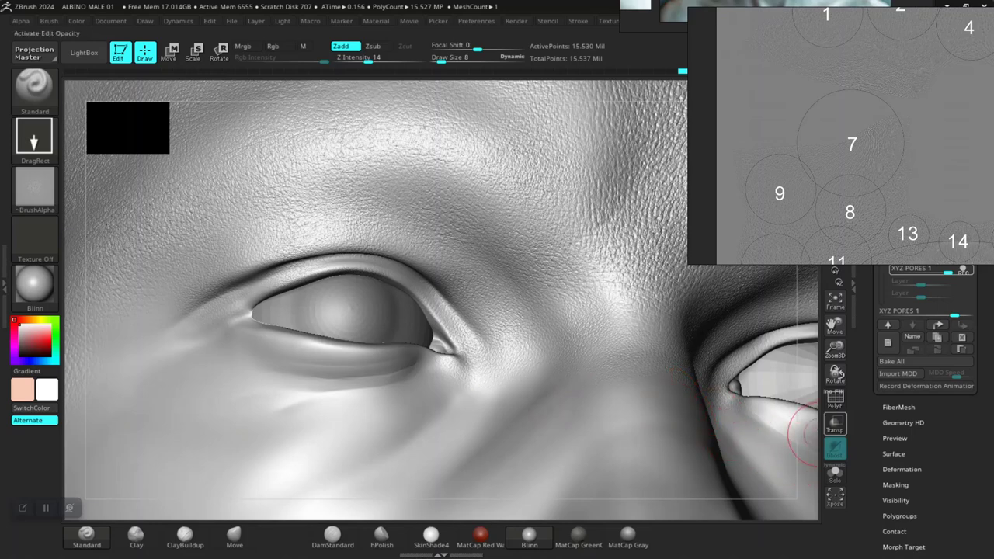
# - Mask the area beneath the eye from the inner to the outer corner with MaskPen at Draw Size about 17, and invert the mask
pyautogui.moveTo(835, 326); pyautogui.dragTo(834, 298)
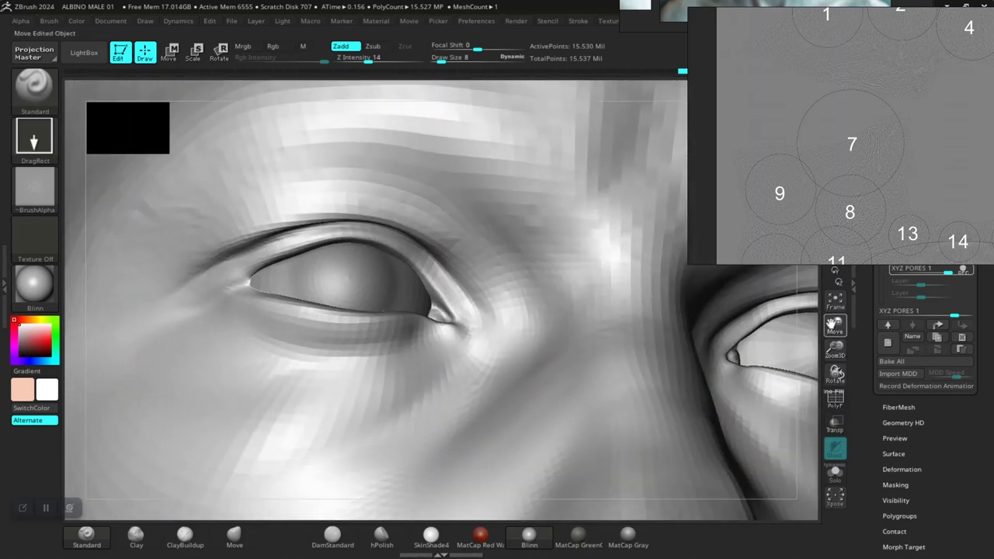
pyautogui.moveTo(835, 375)
pyautogui.mouseDown()
pyautogui.moveTo(877, 354)
pyautogui.moveTo(793, 419)
pyautogui.mouseUp()
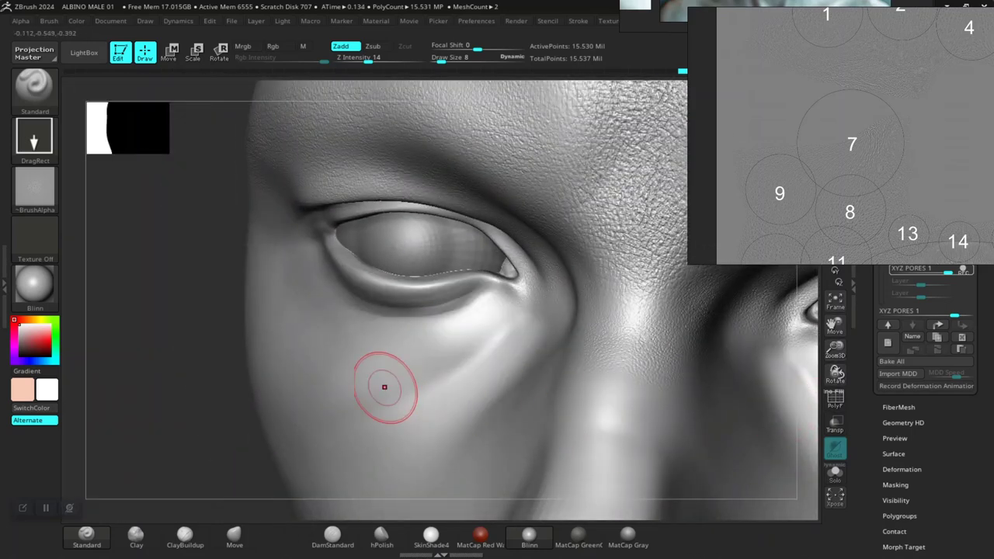
pyautogui.moveTo(198, 378); pyautogui.dragTo(174, 393)
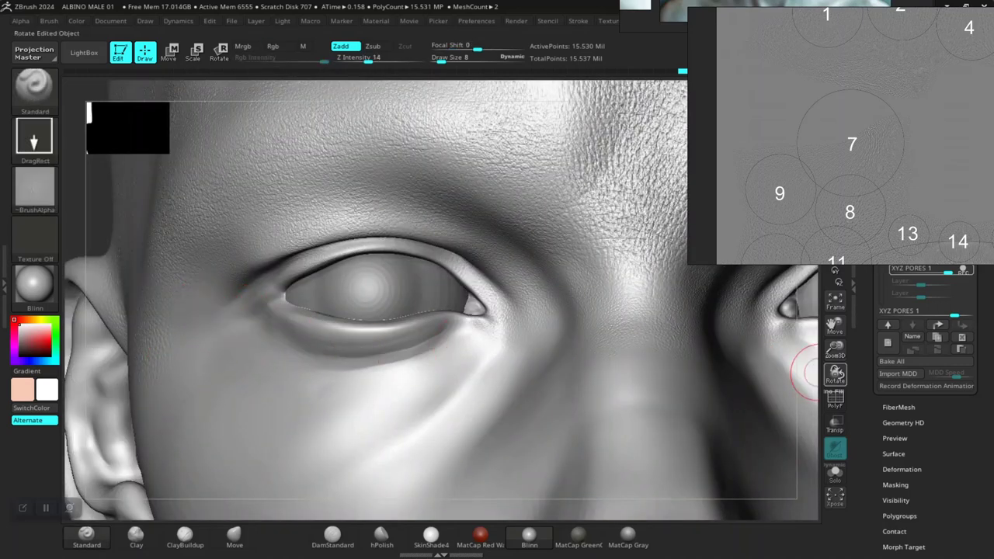
pyautogui.moveTo(834, 374); pyautogui.dragTo(610, 351)
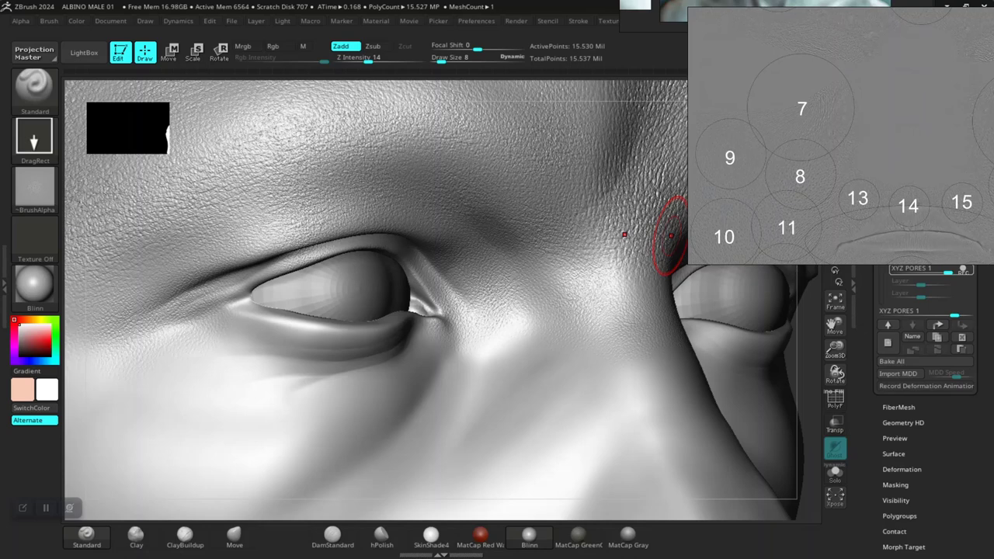
pyautogui.keyDown('alt'); pyautogui.moveTo(805, 375); pyautogui.dragTo(766, 408); pyautogui.keyUp('alt')
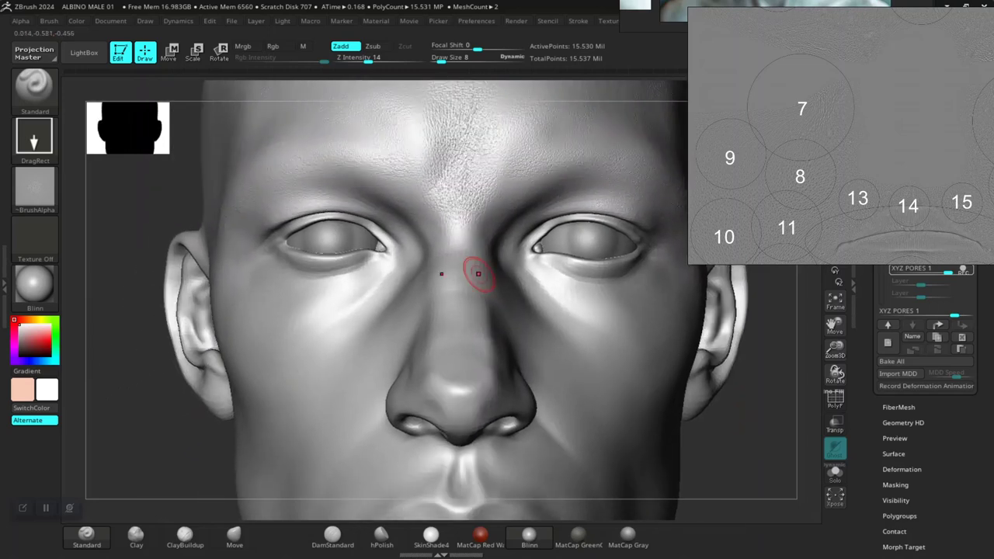
pyautogui.keyDown('alt'); pyautogui.moveTo(101, 342); pyautogui.dragTo(185, 348); pyautogui.keyUp('alt')
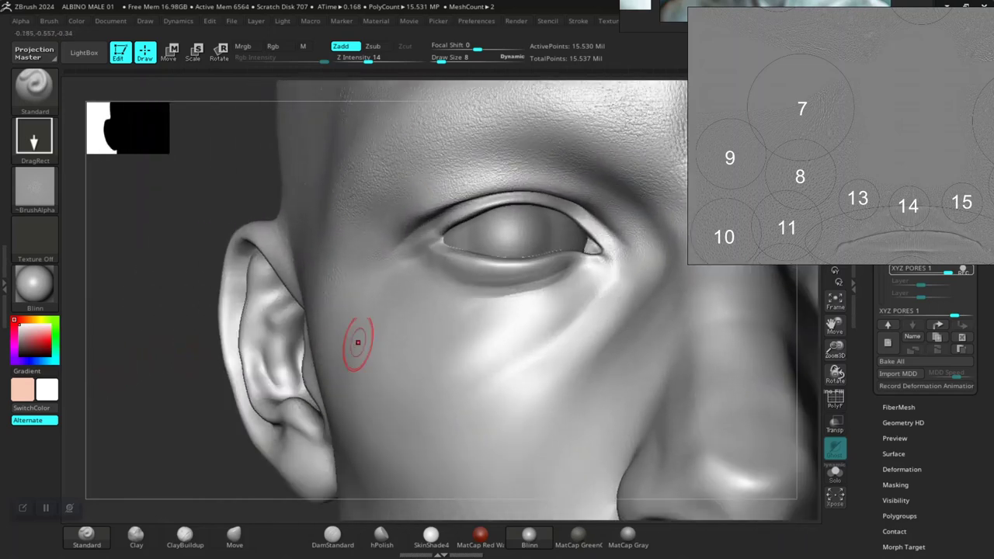
pyautogui.press('space')
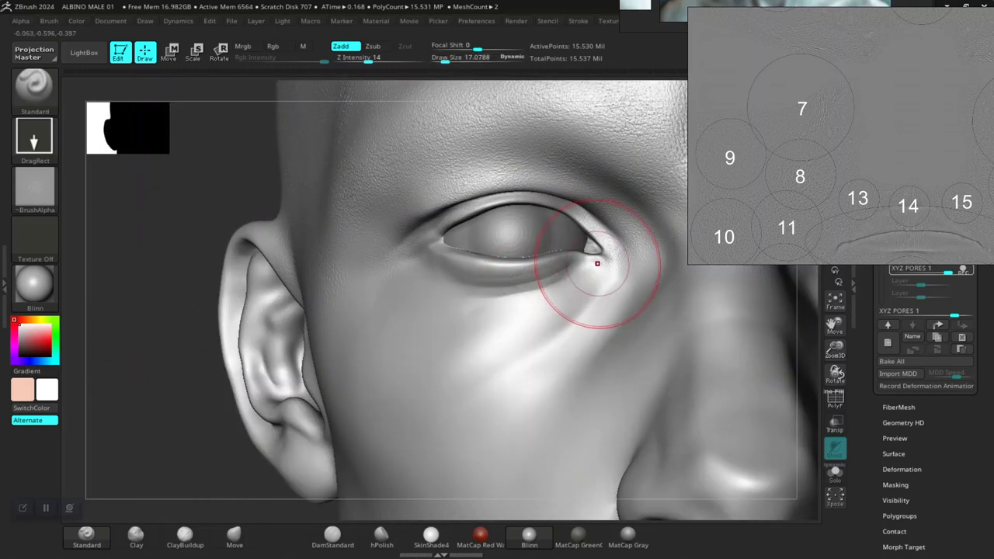
pyautogui.press('ctrl')
pyautogui.moveTo(617, 268)
pyautogui.keyDown('ctrl'); pyautogui.mouseDown()
pyautogui.moveTo(511, 292)
pyautogui.moveTo(413, 280)
pyautogui.moveTo(410, 310)
pyautogui.moveTo(506, 349)
pyautogui.moveTo(573, 342)
pyautogui.moveTo(621, 303)
pyautogui.mouseUp(); pyautogui.keyUp('ctrl')
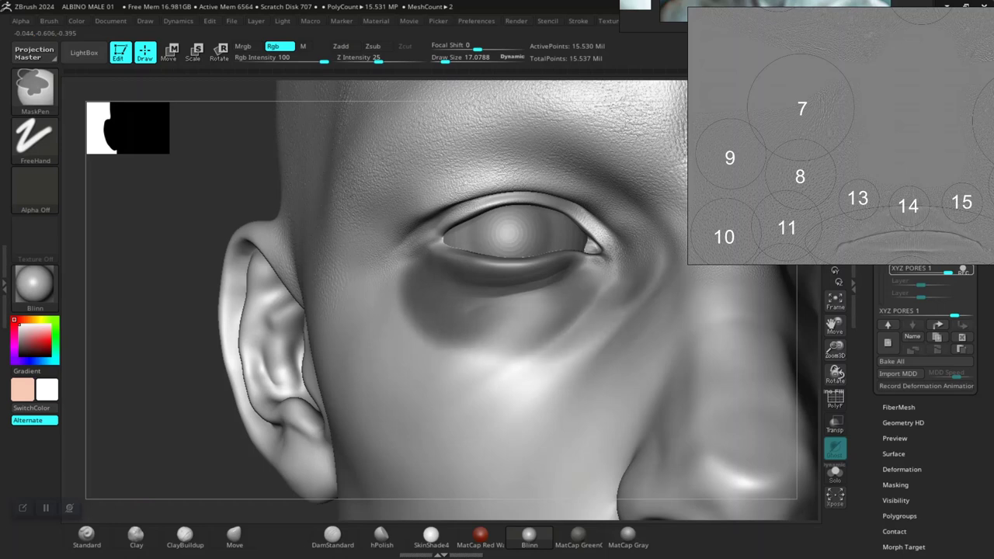
pyautogui.keyDown('ctrl'); pyautogui.moveTo(480, 337); pyautogui.dragTo(501, 340); pyautogui.keyUp('ctrl')
pyautogui.keyDown('ctrl'); pyautogui.moveTo(414, 295); pyautogui.dragTo(403, 267); pyautogui.keyUp('ctrl')
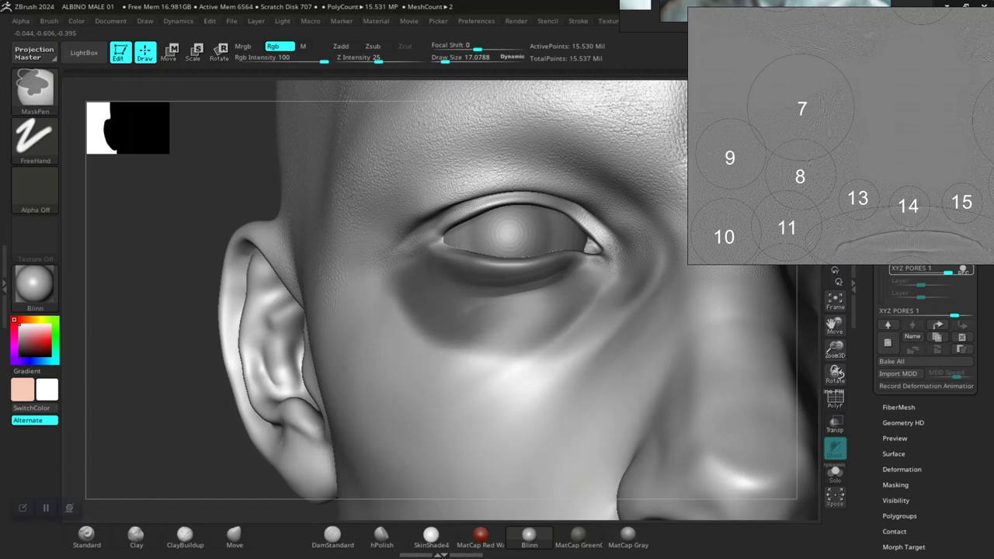
pyautogui.keyDown('ctrl'); pyautogui.click(139, 421); pyautogui.keyUp('ctrl')
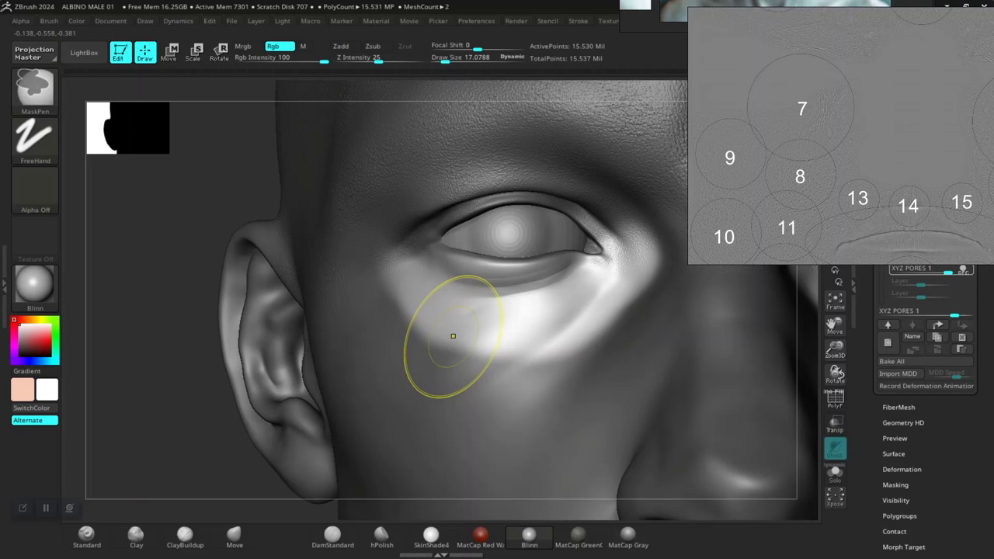
# - Clean up the outer edge of the under-eye mask, blur it three subdivision levels down, and return to the highest level
pyautogui.keyDown('ctrl'); pyautogui.keyDown('alt'); pyautogui.moveTo(453, 337); pyautogui.dragTo(440, 325); pyautogui.keyUp('alt'); pyautogui.keyUp('ctrl')
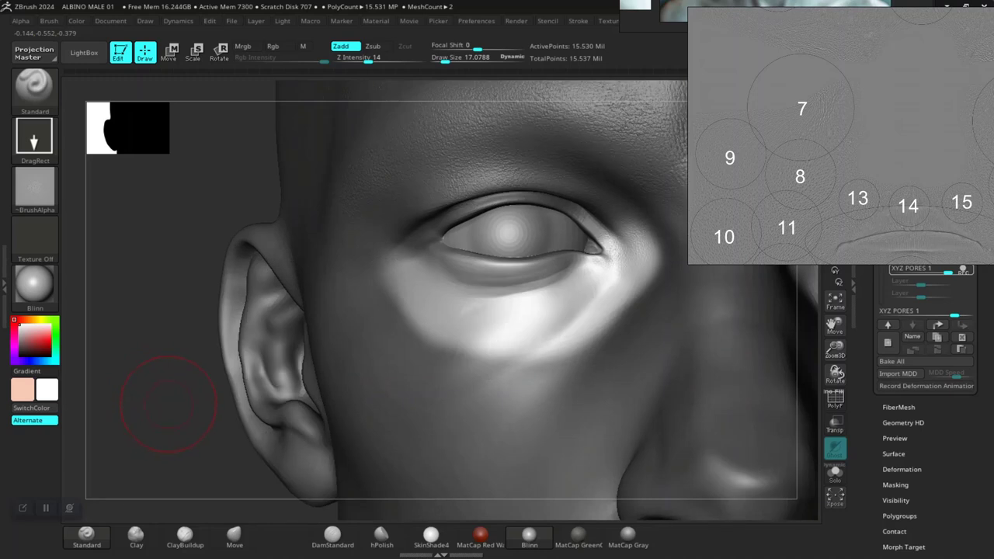
pyautogui.press('shift')
pyautogui.hotkey('shift', 'd')
pyautogui.hotkey('shift', 'd')
pyautogui.hotkey('shift', 'd')
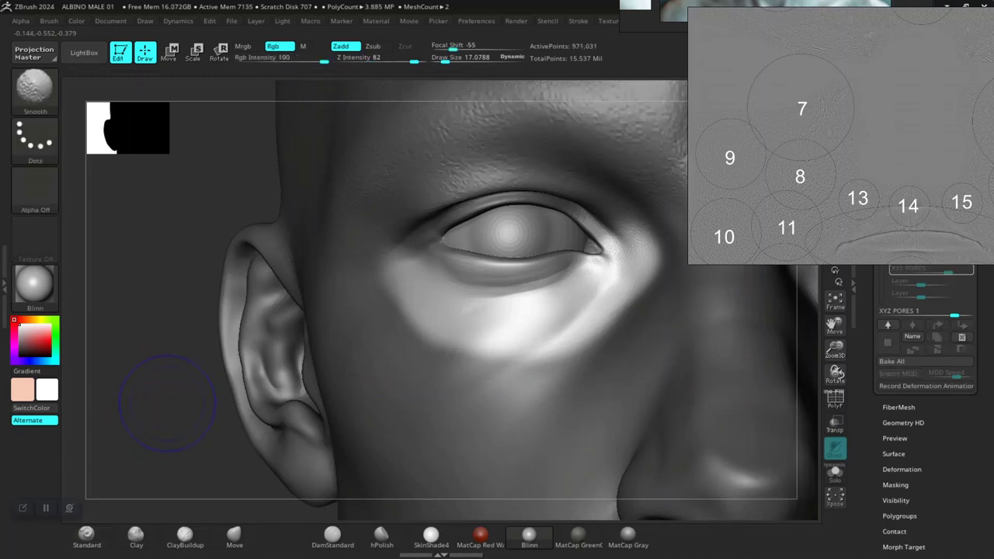
pyautogui.press('ctrl')
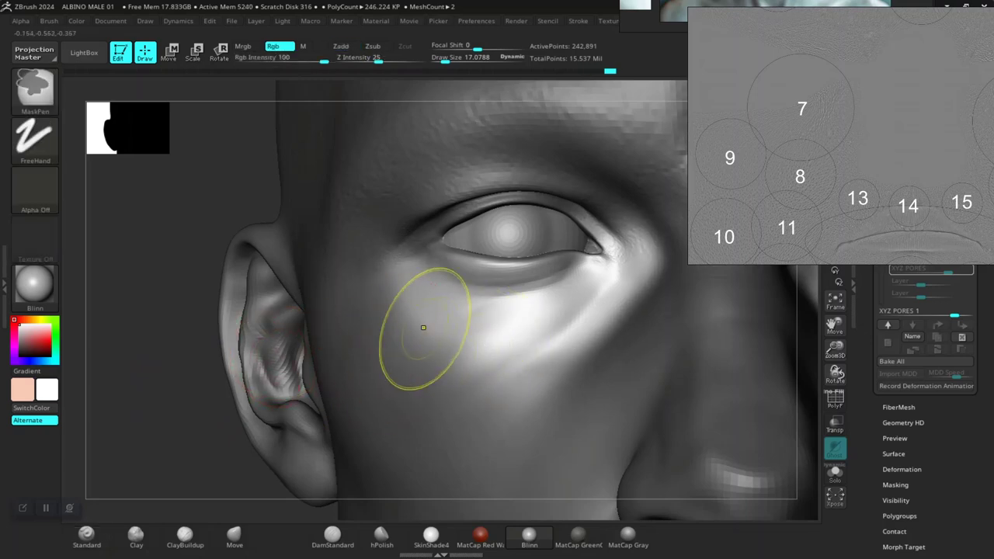
pyautogui.keyDown('ctrl'); pyautogui.click(452, 320); pyautogui.keyUp('ctrl')
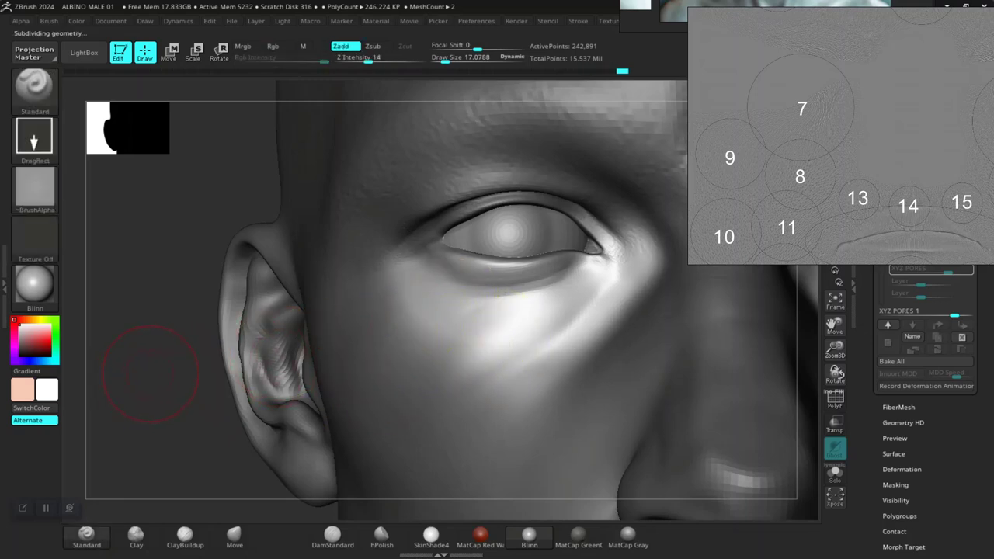
pyautogui.press('d')
pyautogui.press('d')
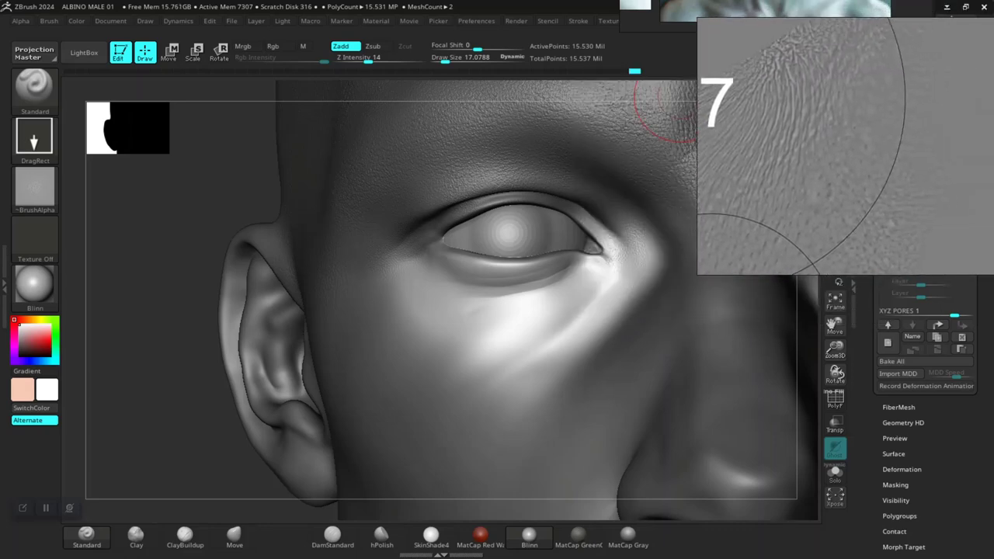
# - Extend the unmasked area below the inner eye corner toward the cheek beside the nose, and soften its edge at a lower subdivision level
pyautogui.moveTo(159, 318); pyautogui.dragTo(272, 346)
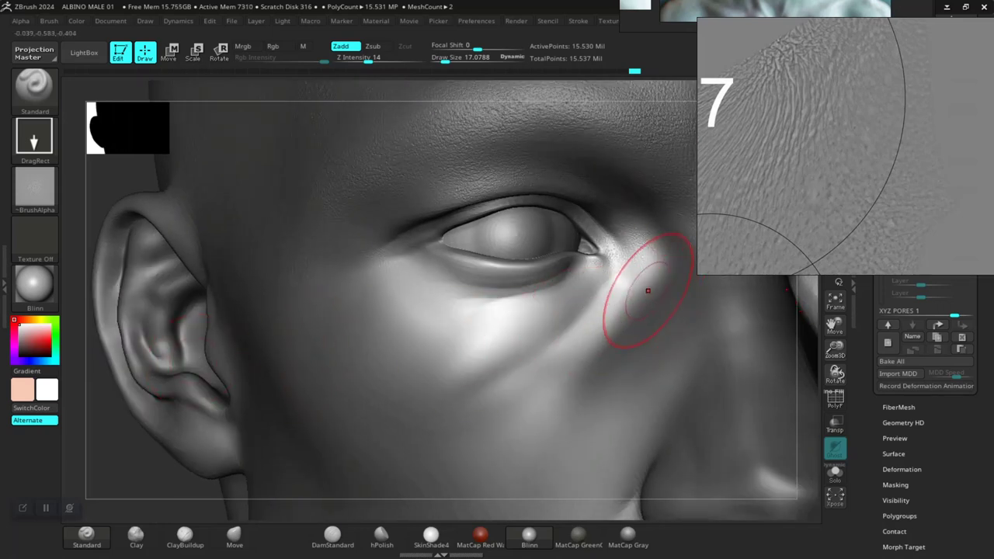
pyautogui.press('ctrl')
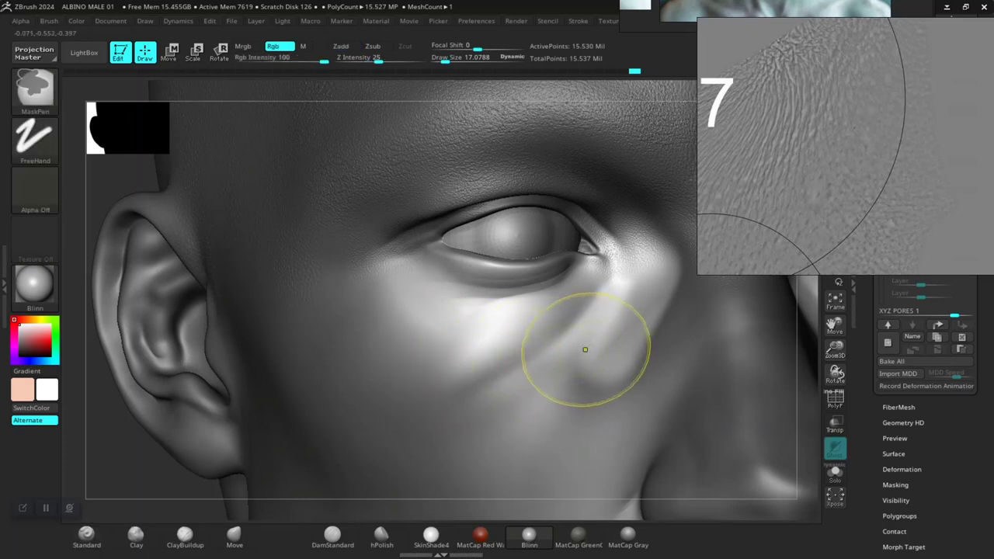
pyautogui.press('shift')
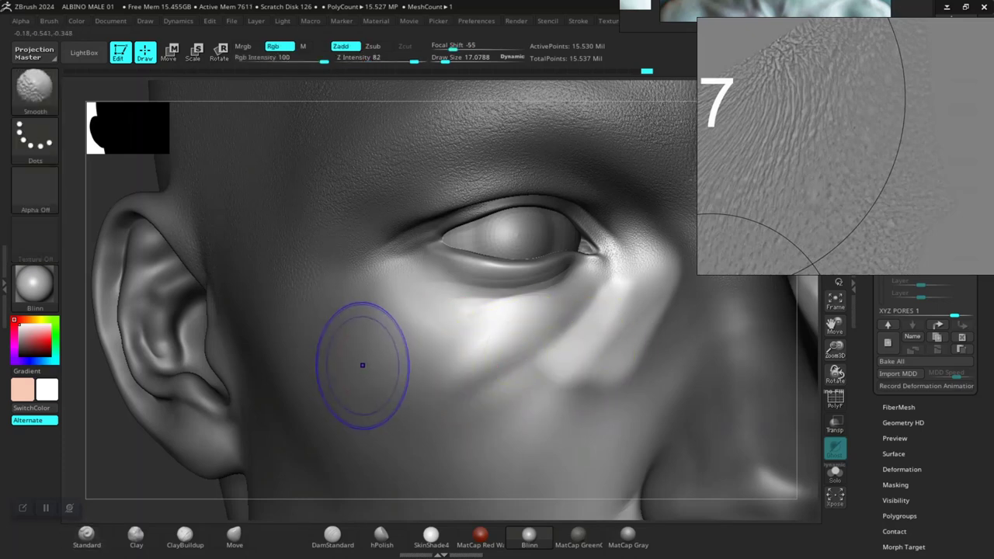
pyautogui.hotkey('shift', 'd')
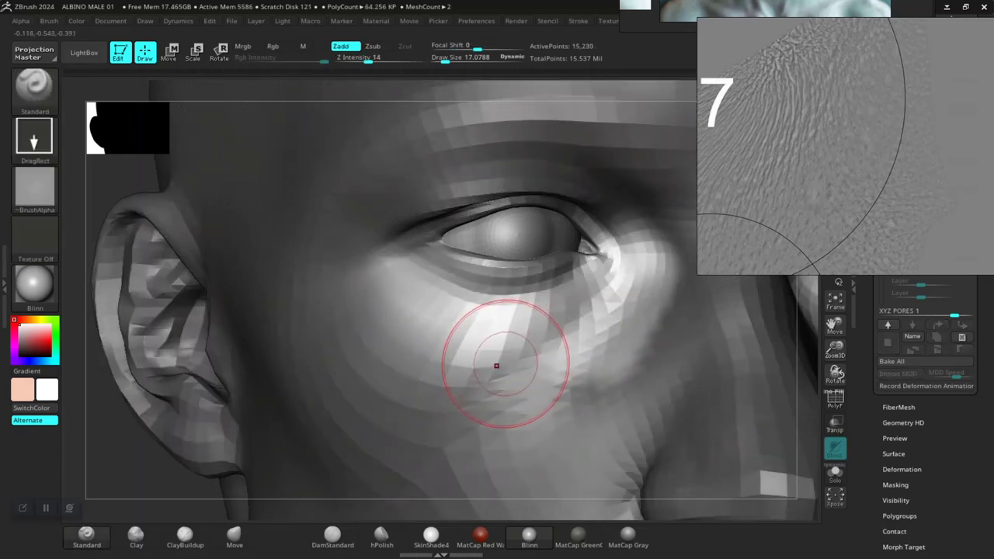
pyautogui.press('d')
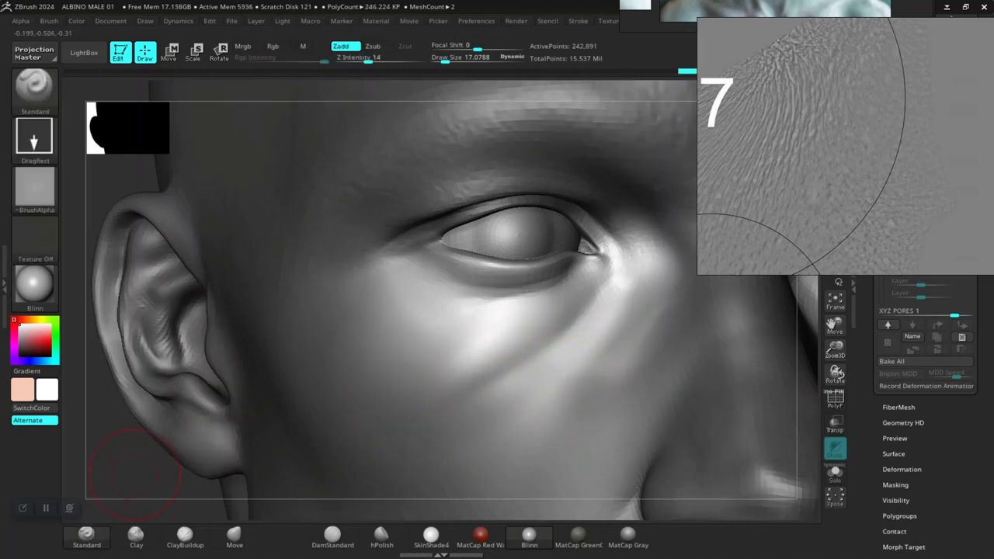
pyautogui.moveTo(142, 457); pyautogui.dragTo(232, 439)
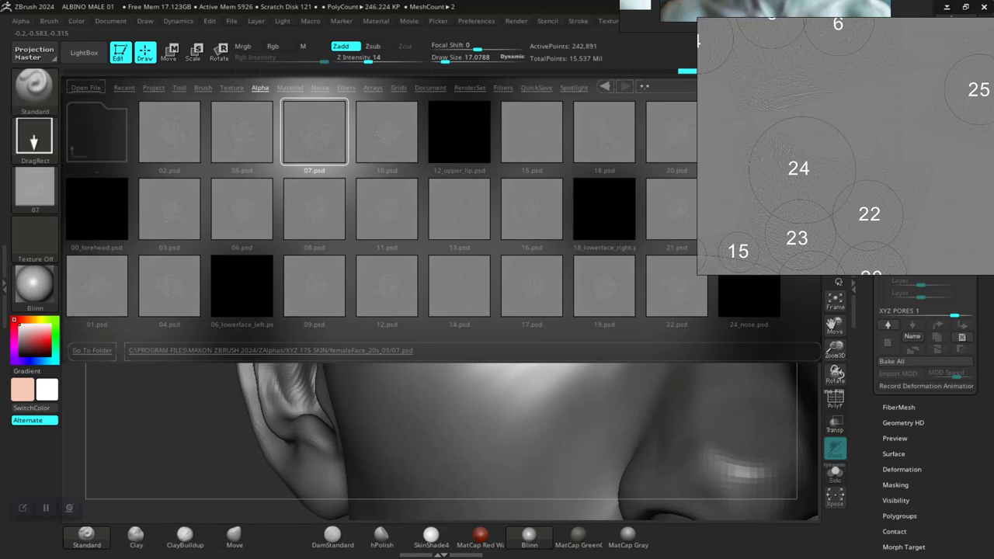
# - Load the 07.psd alpha from the femaleFace_20s_09 folder and adjust its MidValue
pyautogui.doubleClick(314, 132)
pyautogui.click(35, 186)
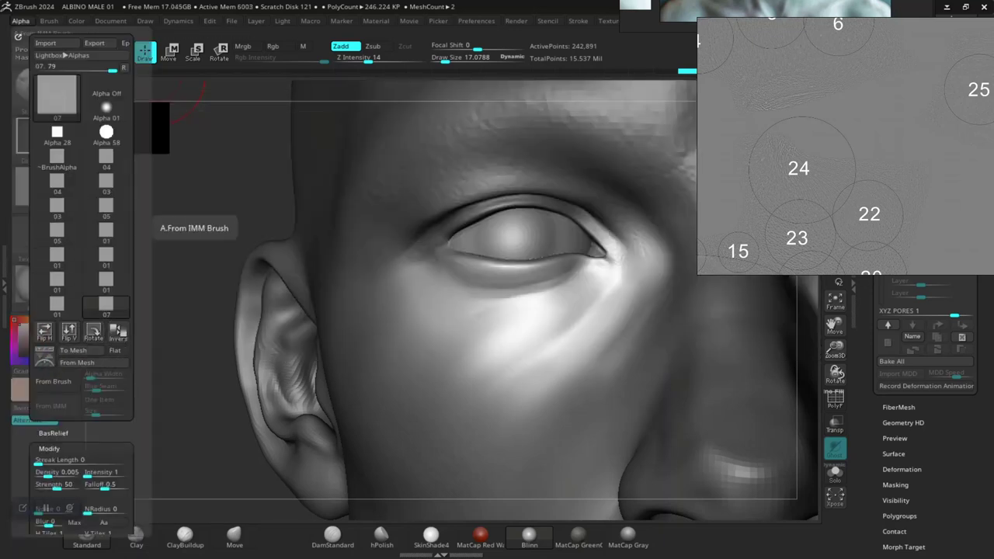
pyautogui.scroll(-5, 81, 310)
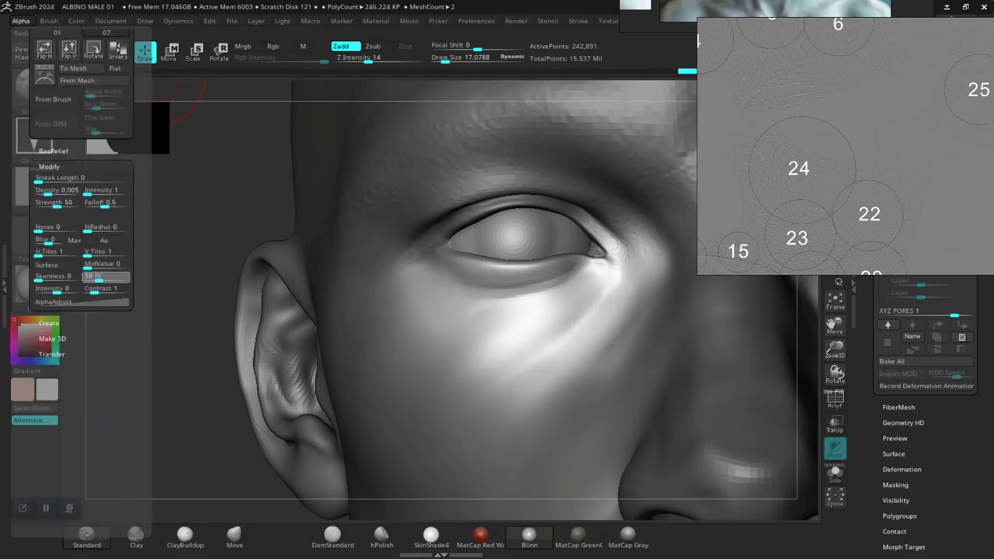
pyautogui.click(97, 266)
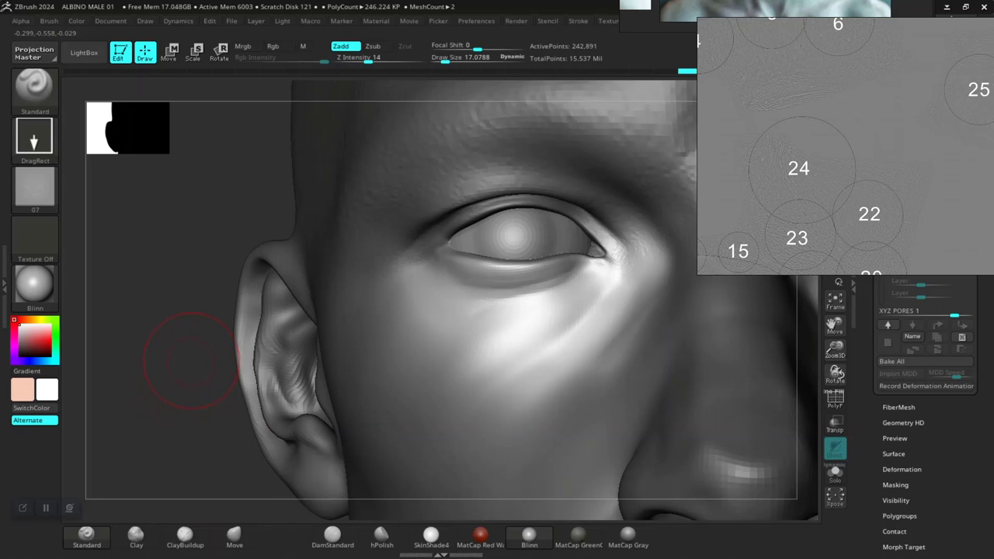
# - Return the head to its highest subdivision level and save the project over ALBINO MALE 01
pyautogui.hotkey('ctrl', 'd')
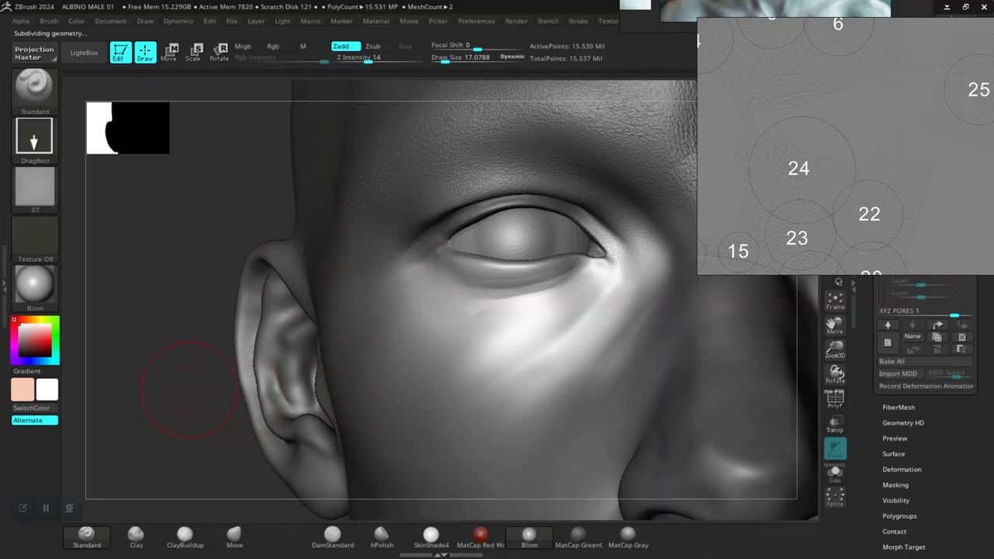
pyautogui.hotkey('ctrl', 's')
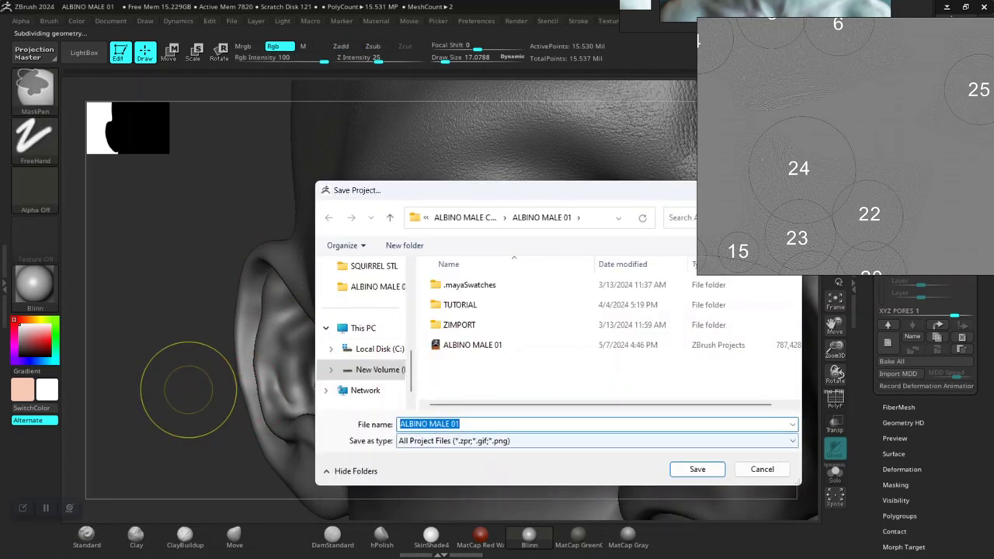
pyautogui.press('Return')
pyautogui.press('Return')
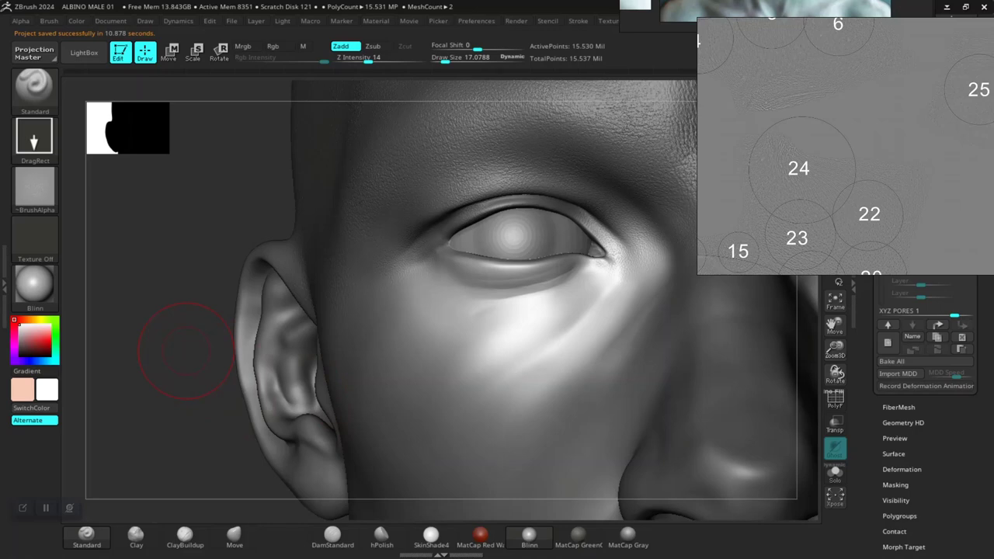
# - Try stamping the 07 skin alpha below the eye and toward the inner corner, and undo the stamps
pyautogui.moveTo(187, 351)
pyautogui.mouseDown()
pyautogui.moveTo(197, 388)
pyautogui.moveTo(288, 333)
pyautogui.mouseUp()
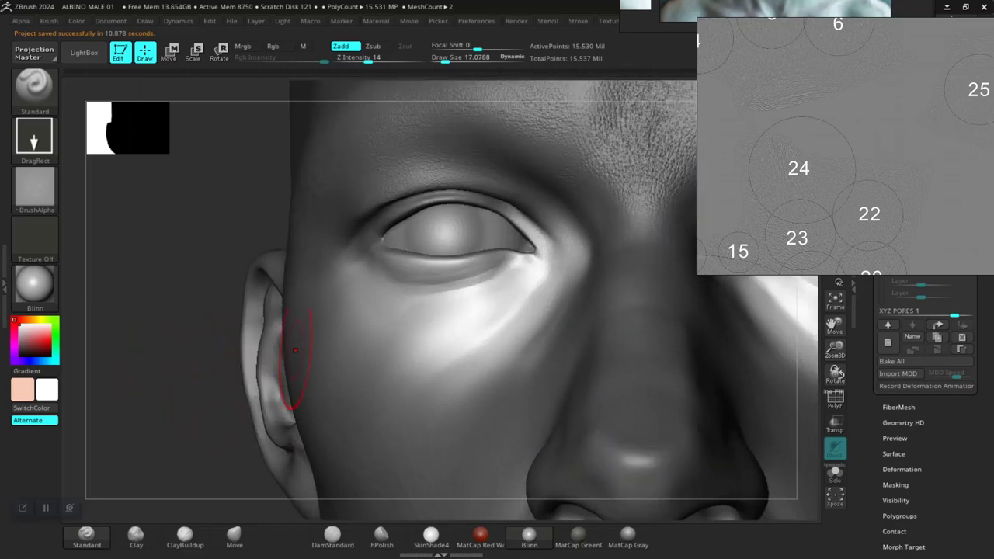
pyautogui.moveTo(223, 318); pyautogui.dragTo(421, 311)
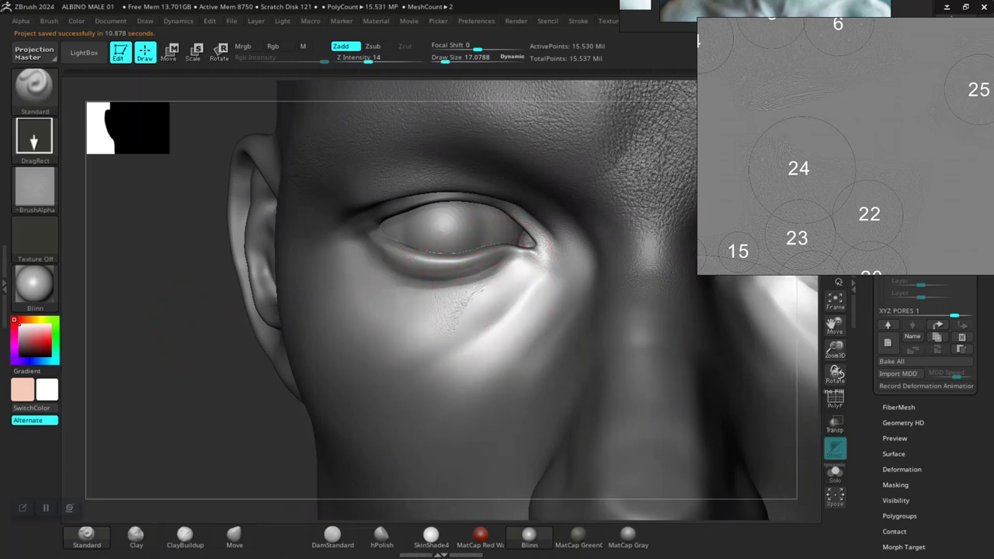
pyautogui.moveTo(464, 344); pyautogui.dragTo(521, 328)
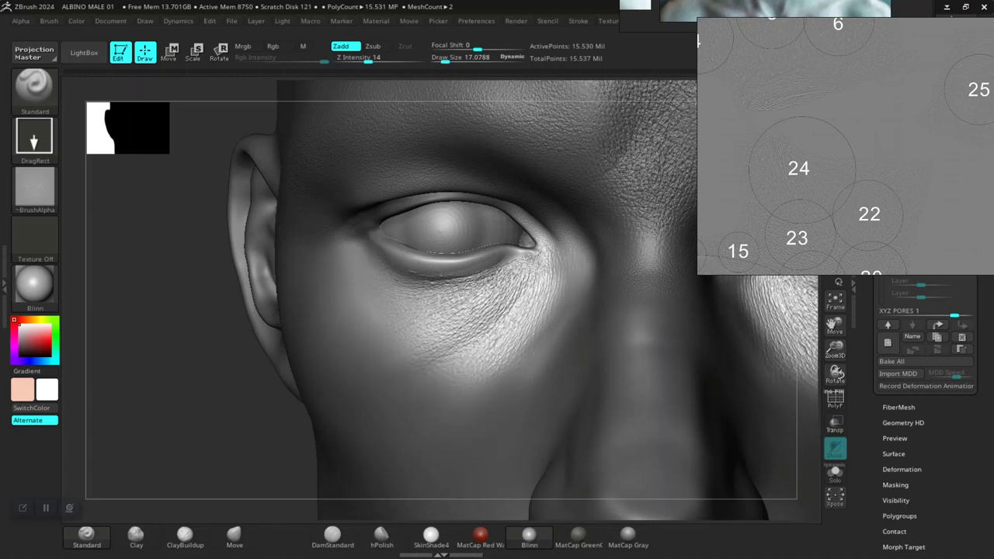
pyautogui.moveTo(524, 324); pyautogui.dragTo(543, 297)
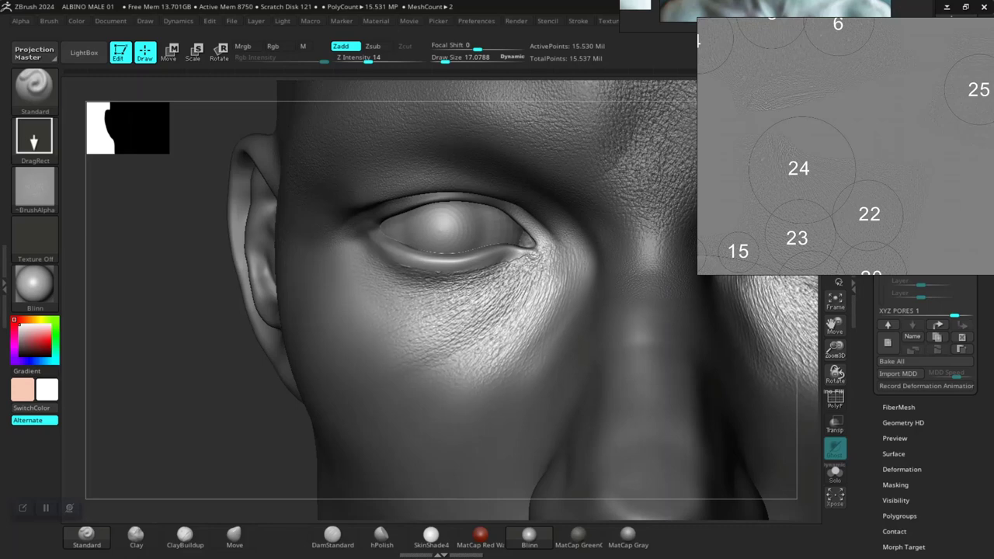
pyautogui.moveTo(262, 432); pyautogui.dragTo(311, 378)
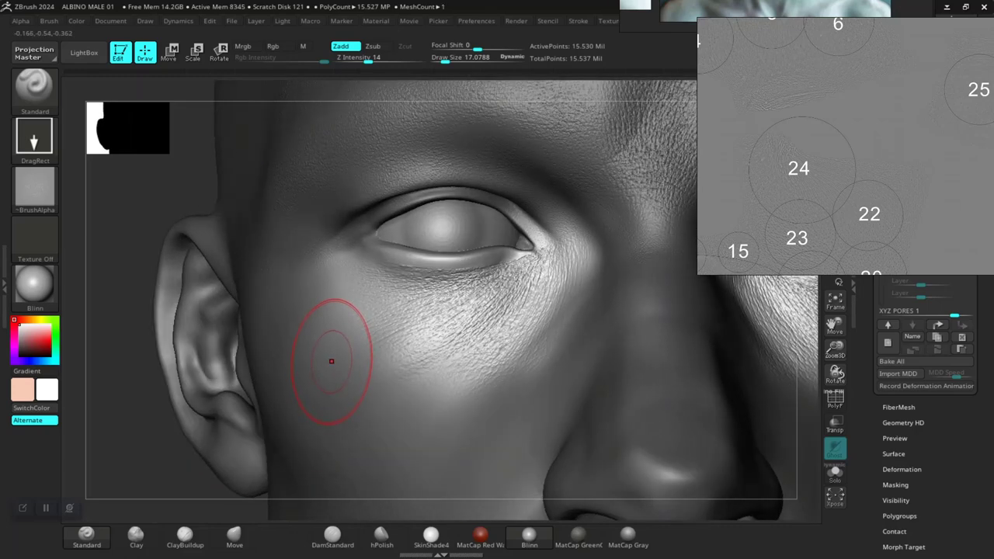
pyautogui.press('ctrl')
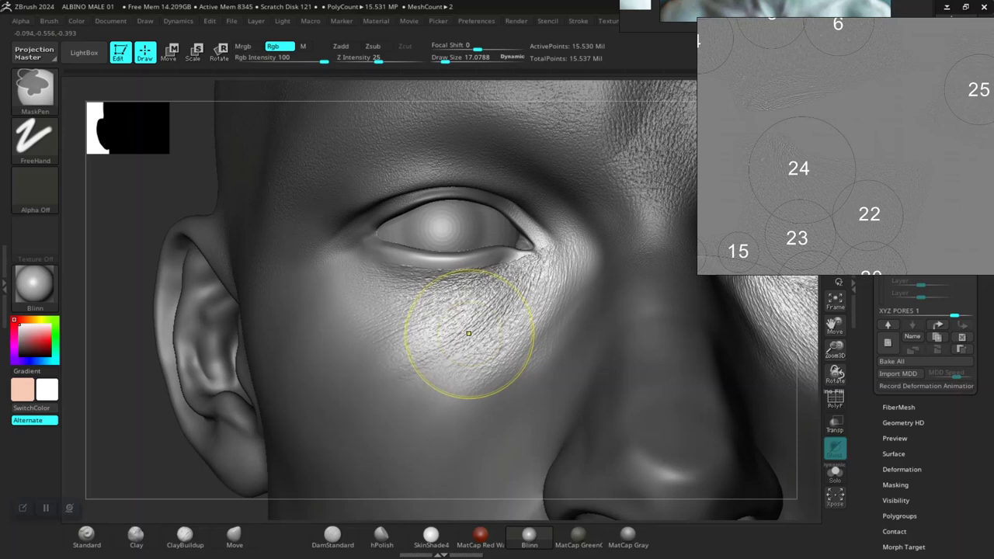
pyautogui.hotkey('ctrl', 'z')
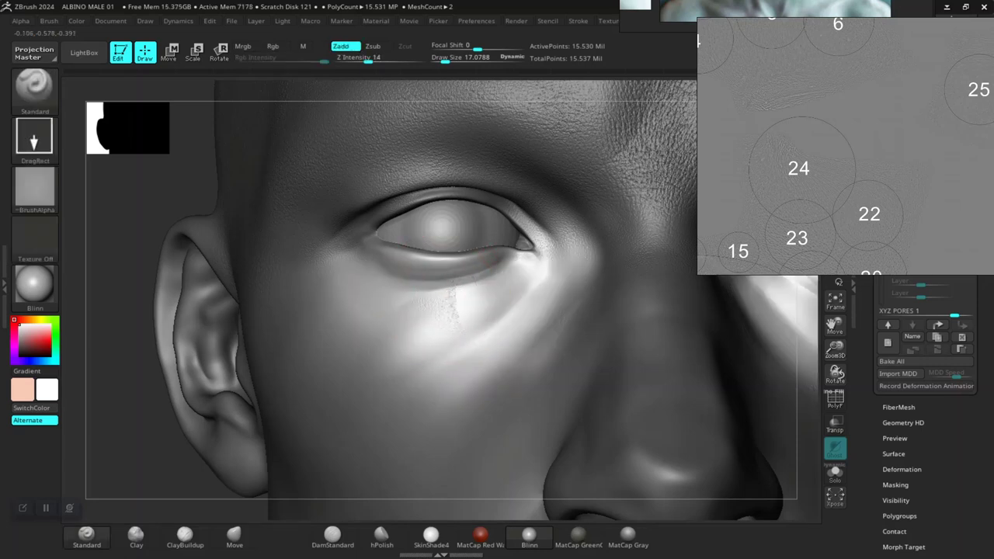
# - Stamp the 07 skin alpha again across the unmasked under-eye area up to the inner corner at Z Intensity 14
pyautogui.moveTo(464, 357); pyautogui.dragTo(498, 391)
pyautogui.moveTo(529, 268); pyautogui.dragTo(530, 263)
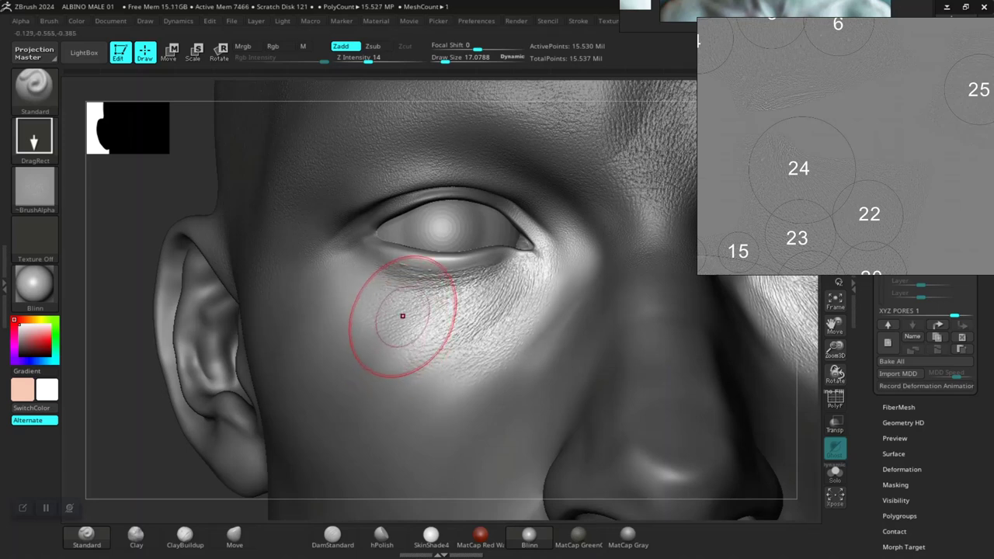
# - Undo the last under-eye stamp and stamp the 07 skin alpha again below the eye at Z Intensity 14
pyautogui.press('ctrl')
pyautogui.hotkey('ctrl', 'z')
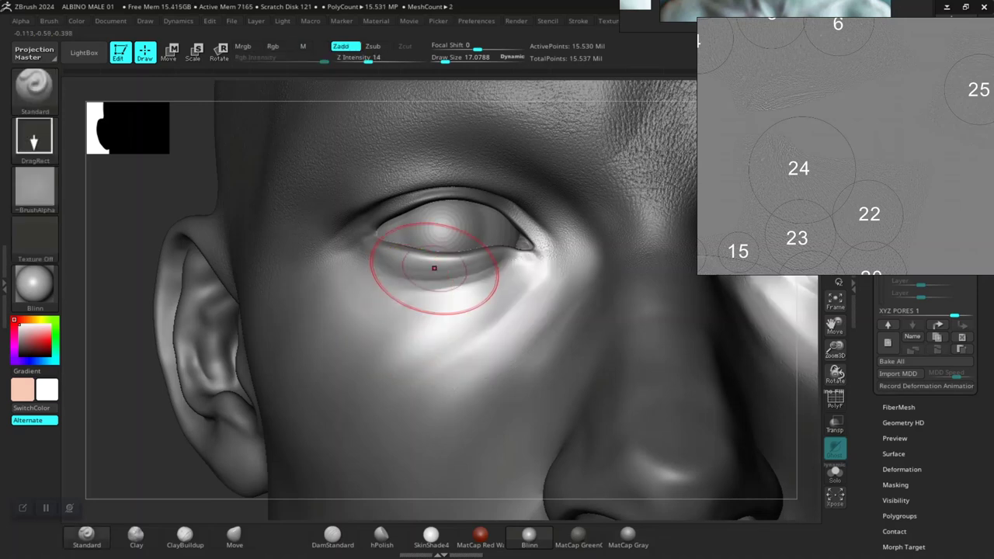
pyautogui.moveTo(431, 274); pyautogui.dragTo(433, 277)
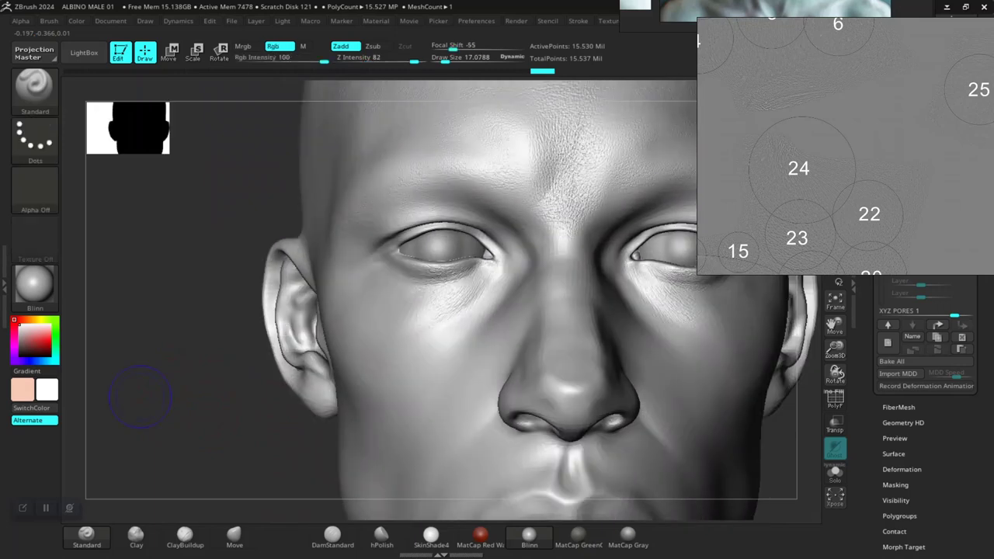
# - Examine the stamped skin detail under the eyes and across the brow and forehead from several angles
pyautogui.moveTo(133, 389)
pyautogui.mouseDown()
pyautogui.moveTo(229, 371)
pyautogui.moveTo(246, 466)
pyautogui.mouseUp()
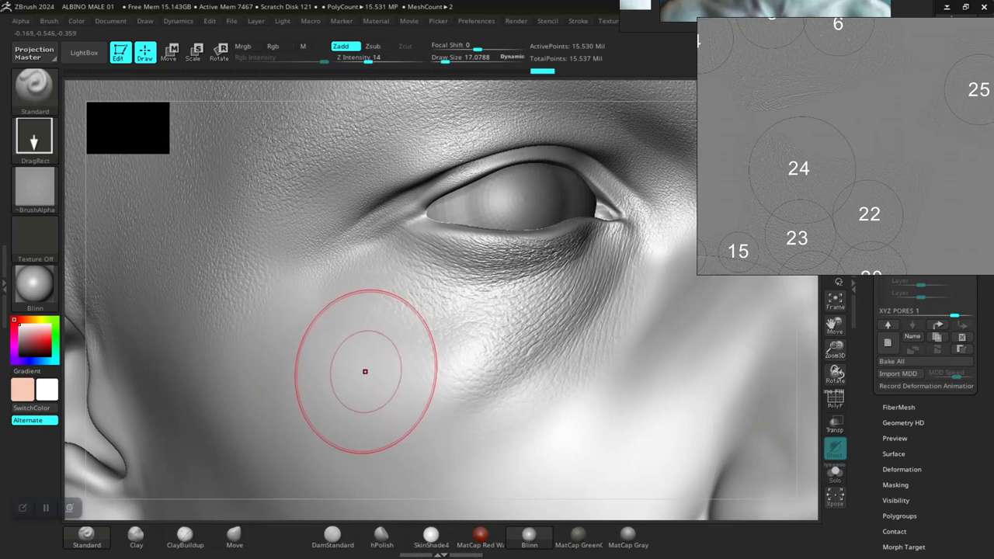
pyautogui.press('f')
pyautogui.moveTo(341, 276); pyautogui.dragTo(289, 455)
pyautogui.moveTo(116, 427); pyautogui.dragTo(142, 469)
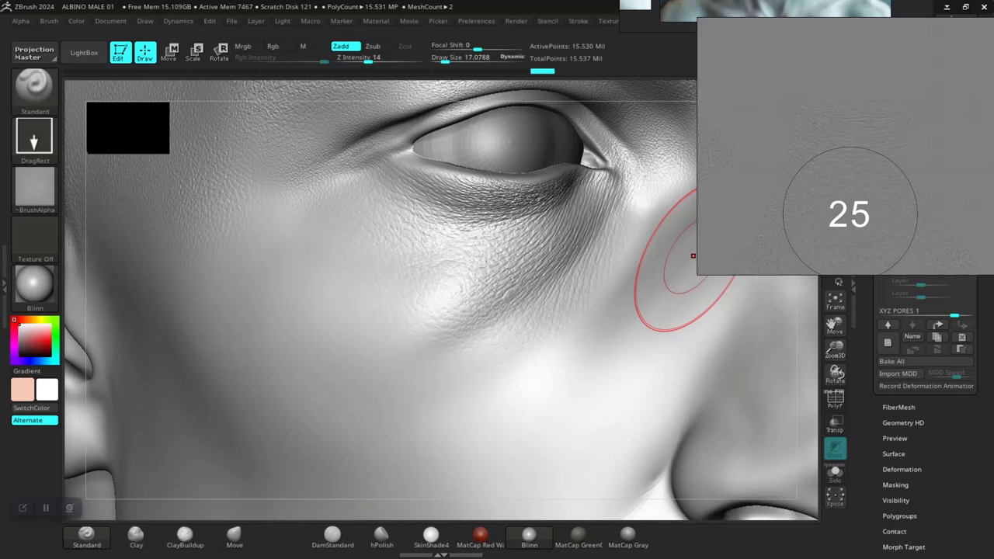
pyautogui.moveTo(835, 349); pyautogui.dragTo(769, 326)
pyautogui.moveTo(163, 388); pyautogui.dragTo(173, 381)
pyautogui.moveTo(295, 404); pyautogui.dragTo(226, 417)
pyautogui.keyDown('alt'); pyautogui.moveTo(226, 373); pyautogui.dragTo(139, 473); pyautogui.keyUp('alt')
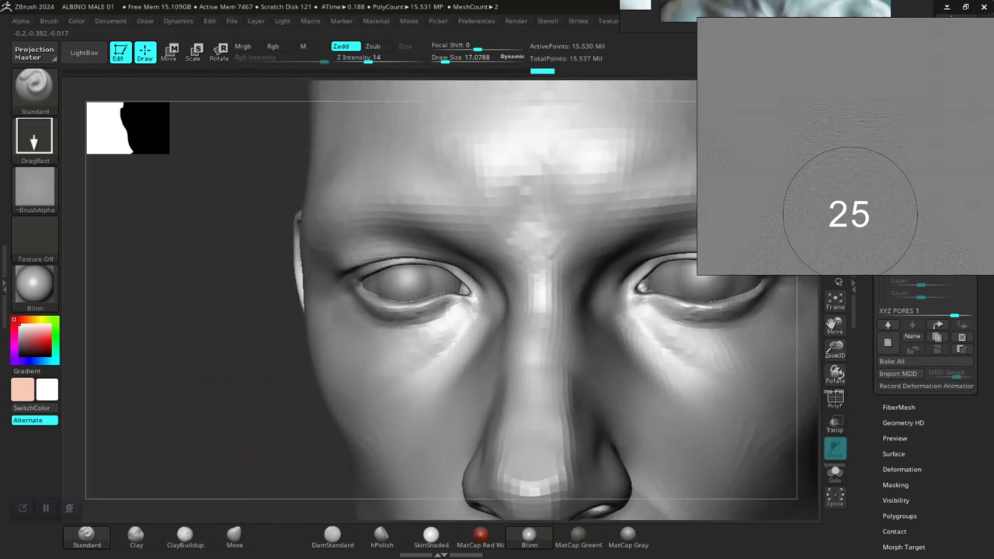
pyautogui.keyDown('alt'); pyautogui.moveTo(200, 417); pyautogui.dragTo(202, 454); pyautogui.keyUp('alt')
pyautogui.moveTo(190, 419); pyautogui.dragTo(186, 396, button='right')
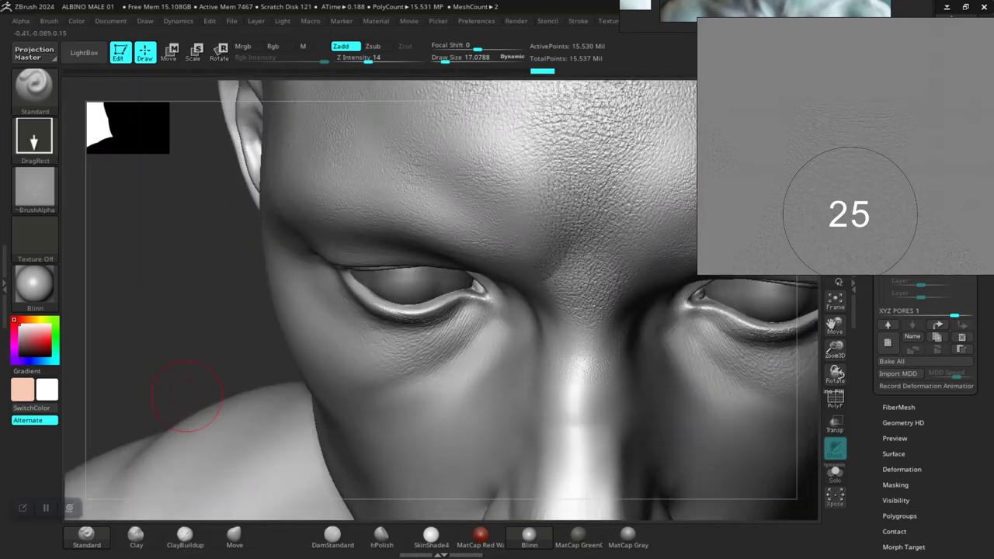
pyautogui.moveTo(204, 326)
pyautogui.mouseDown(button='right')
pyautogui.moveTo(177, 440)
pyautogui.moveTo(153, 433)
pyautogui.moveTo(166, 411)
pyautogui.moveTo(163, 340)
pyautogui.mouseUp(button='right')
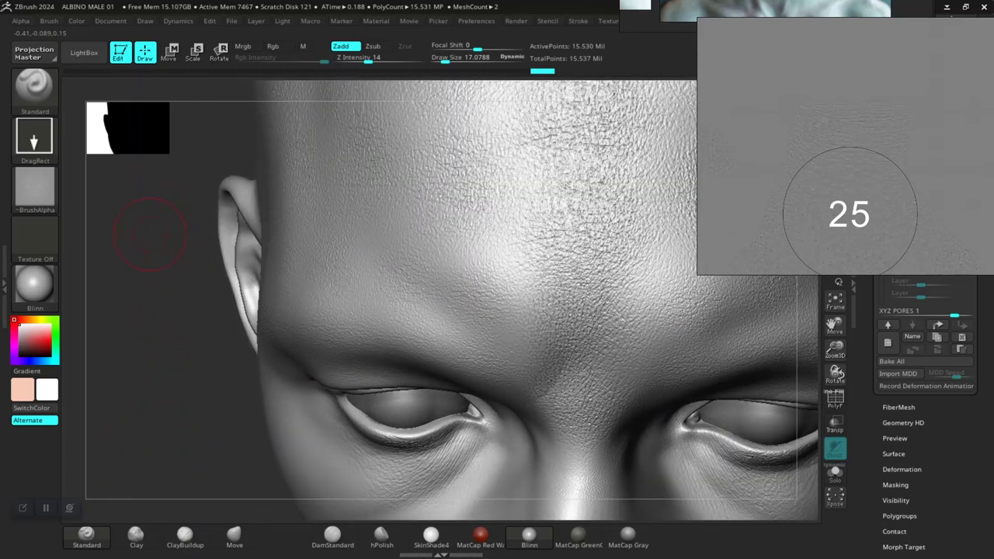
pyautogui.press('b')
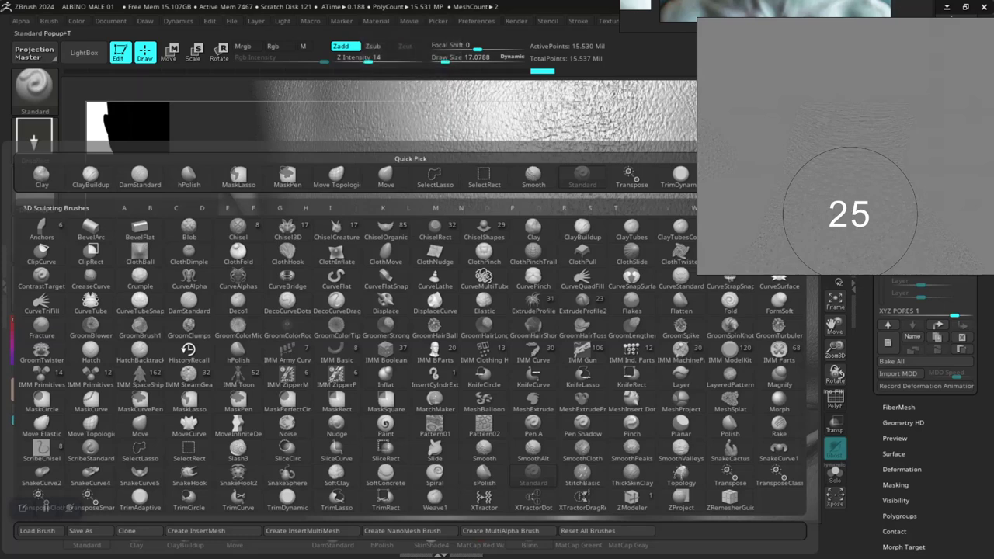
pyautogui.press('Escape')
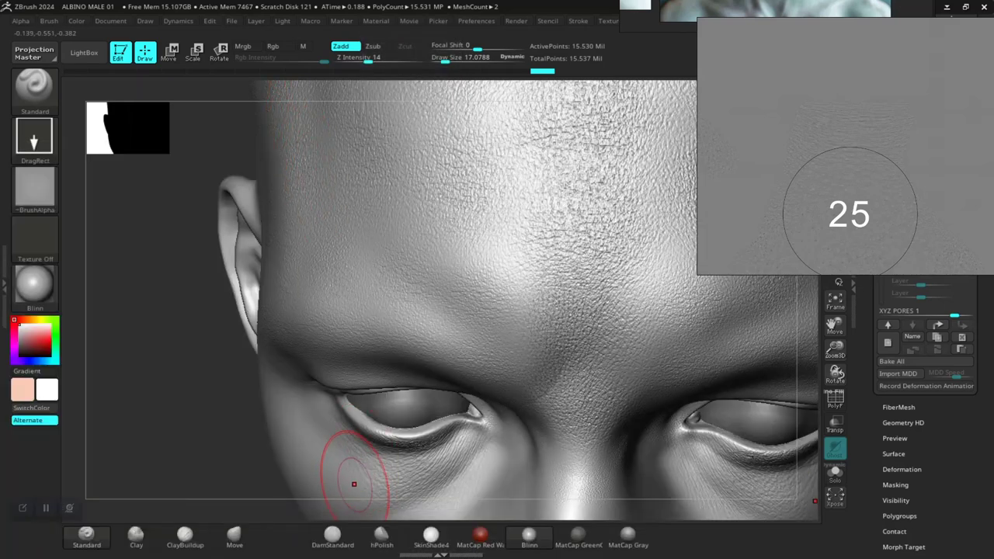
pyautogui.press('b')
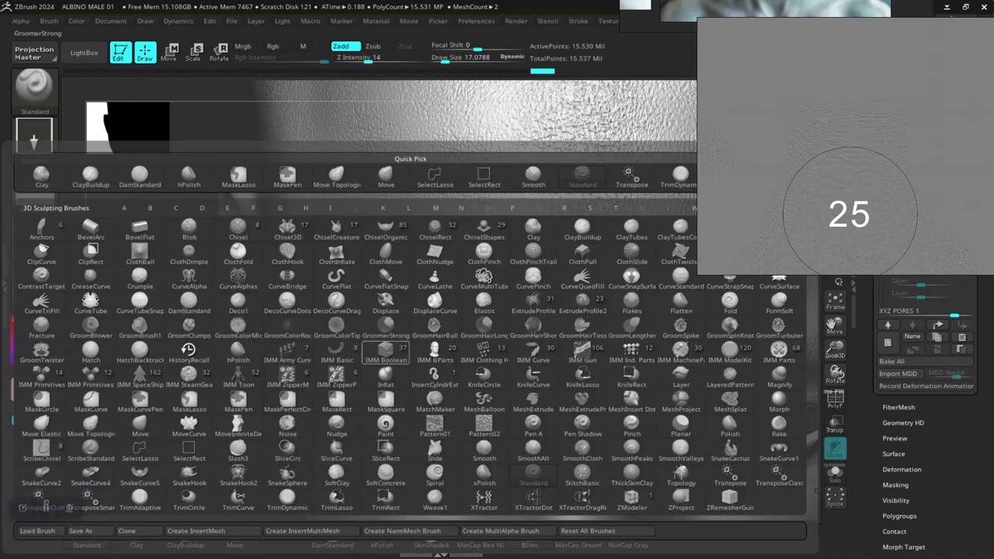
pyautogui.press('Escape')
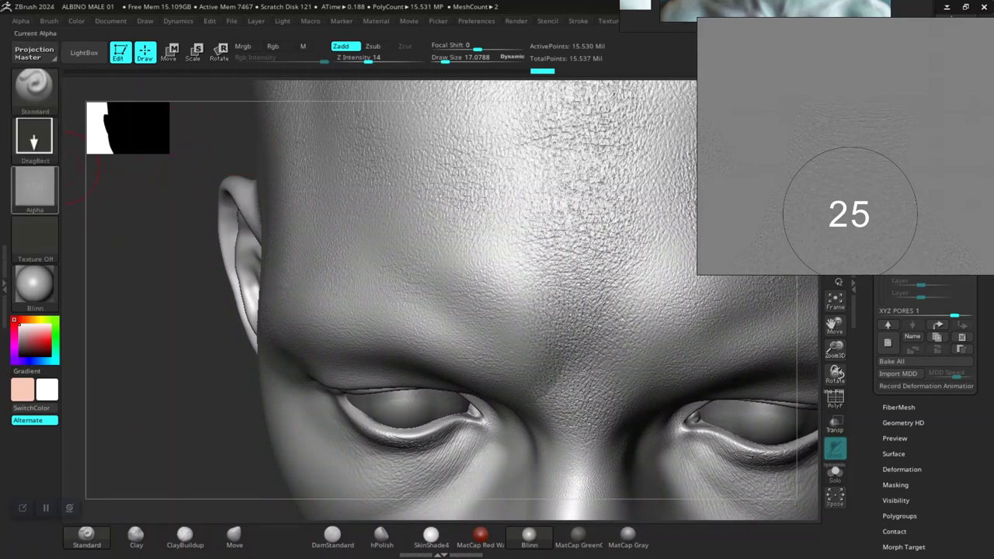
# - Switch the Standard brush to the already loaded 03 skin alpha
pyautogui.click(20, 21)
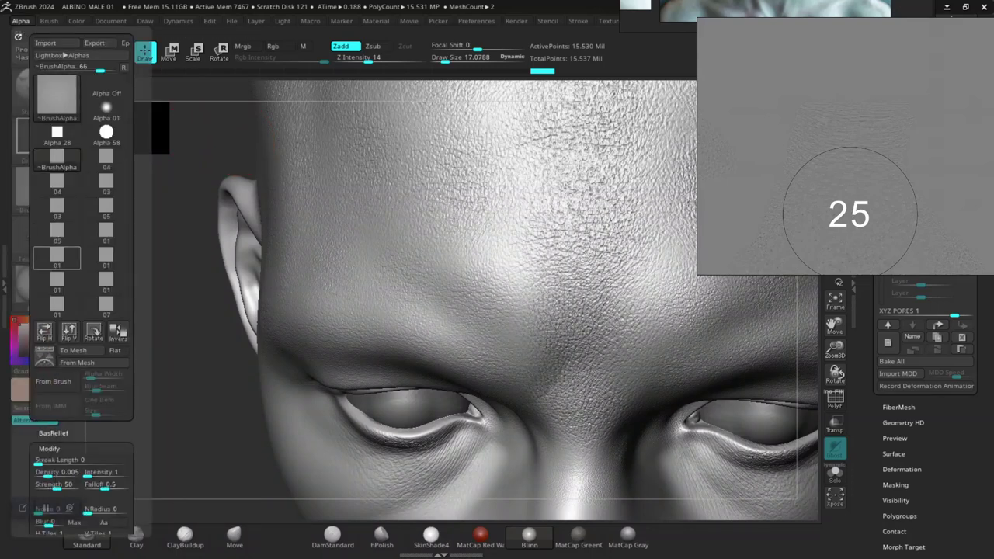
pyautogui.moveTo(57, 206)
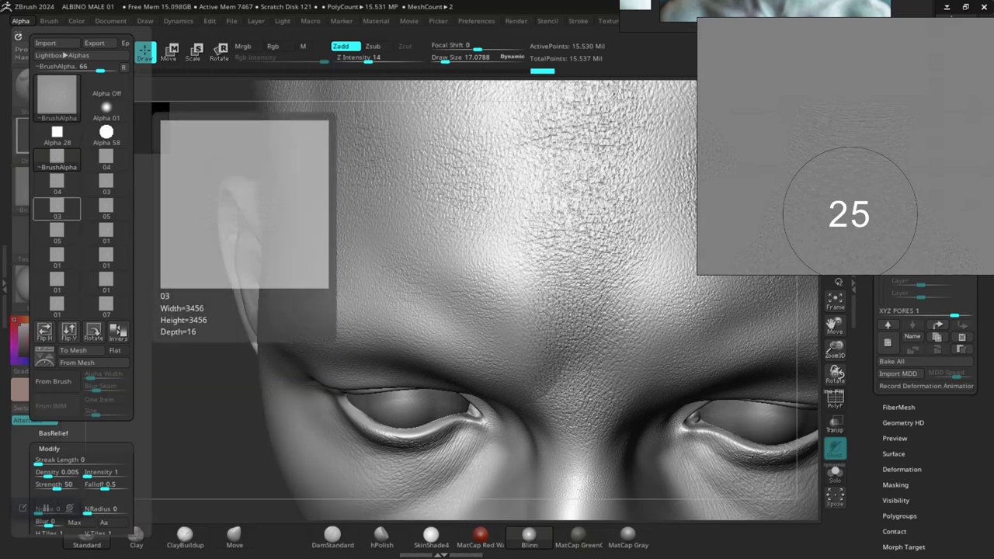
pyautogui.click(57, 207)
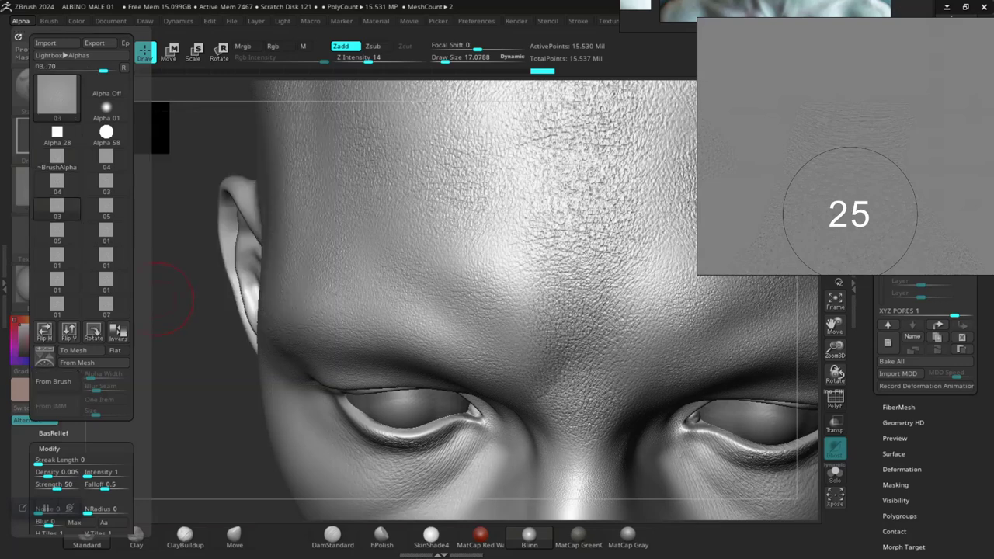
pyautogui.scroll(-5, 57, 206)
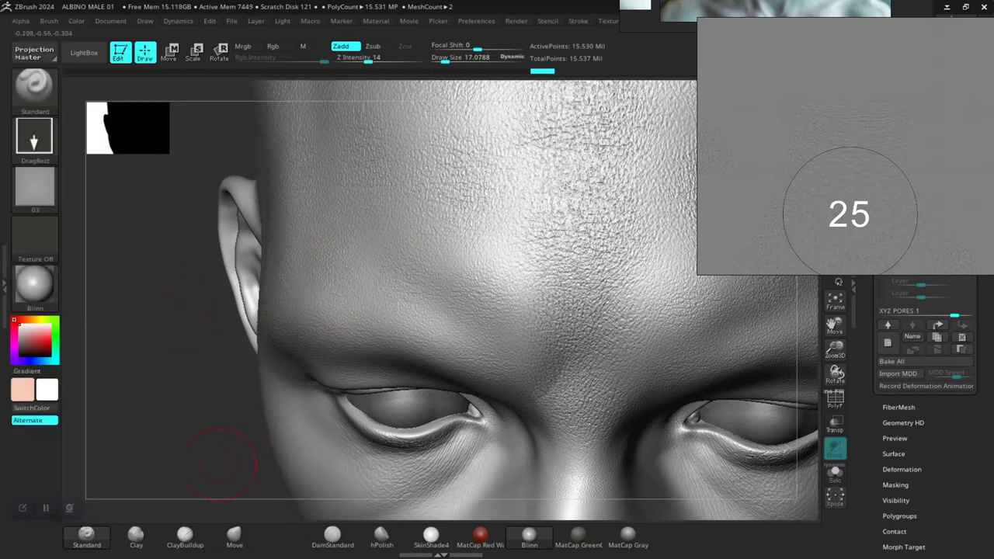
# - Try stamping the 03 alpha on the upper nose bridge, including at Z Intensity 19, and undo the stamps
pyautogui.moveTo(191, 490)
pyautogui.mouseDown()
pyautogui.moveTo(186, 441)
pyautogui.moveTo(190, 460)
pyautogui.moveTo(209, 455)
pyautogui.moveTo(54, 419)
pyautogui.mouseUp()
pyautogui.moveTo(765, 439); pyautogui.dragTo(779, 457)
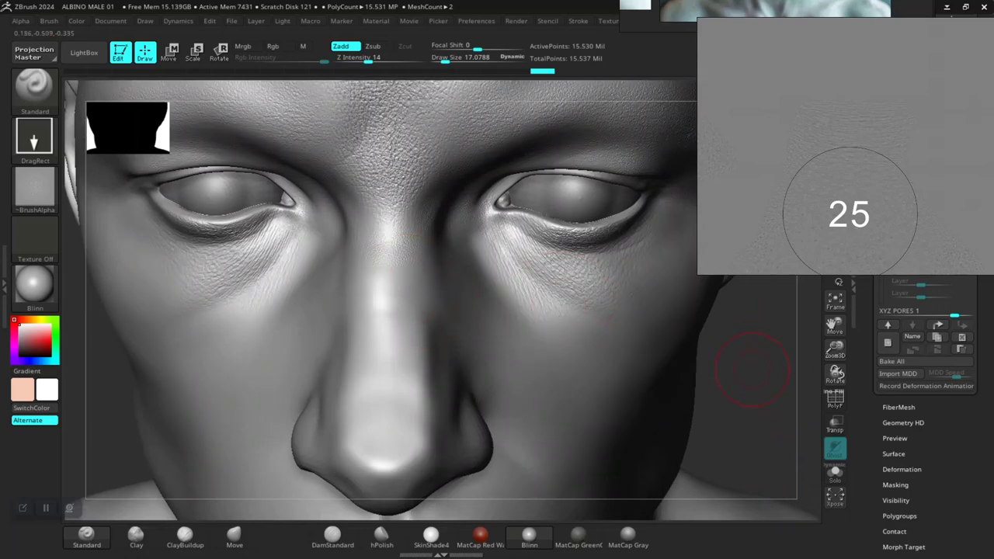
pyautogui.keyDown('alt'); pyautogui.moveTo(752, 368); pyautogui.dragTo(765, 431); pyautogui.keyUp('alt')
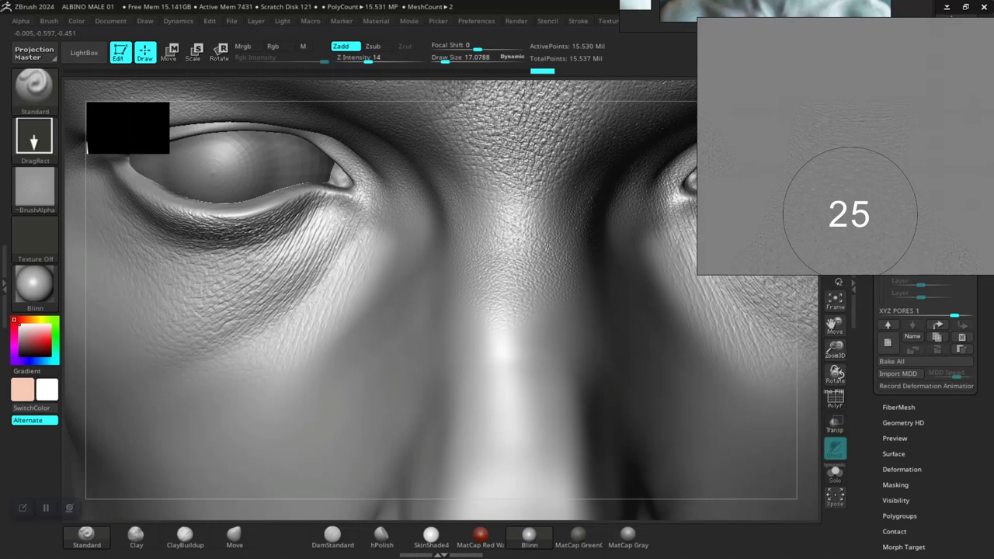
pyautogui.press('ctrl')
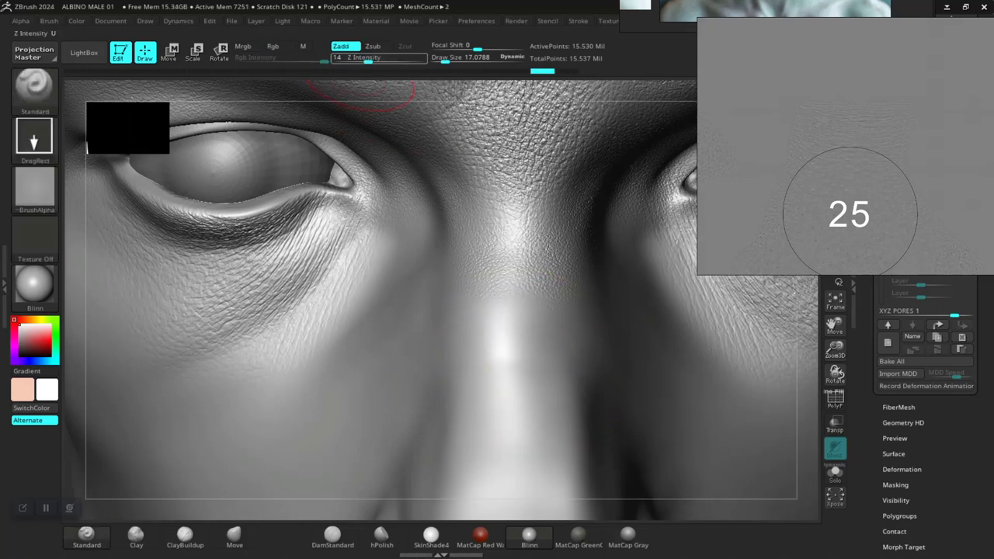
pyautogui.moveTo(368, 60); pyautogui.dragTo(375, 60)
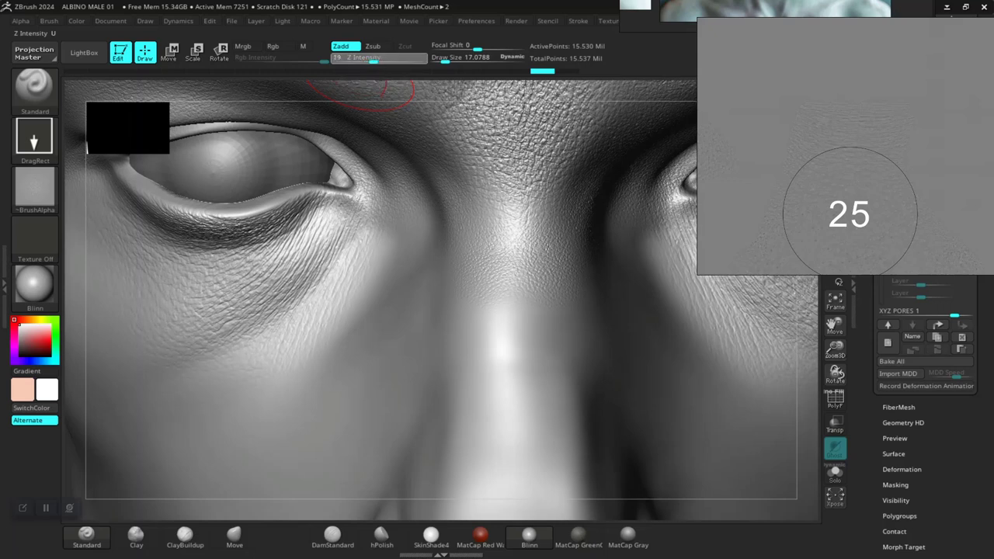
pyautogui.click(373, 60)
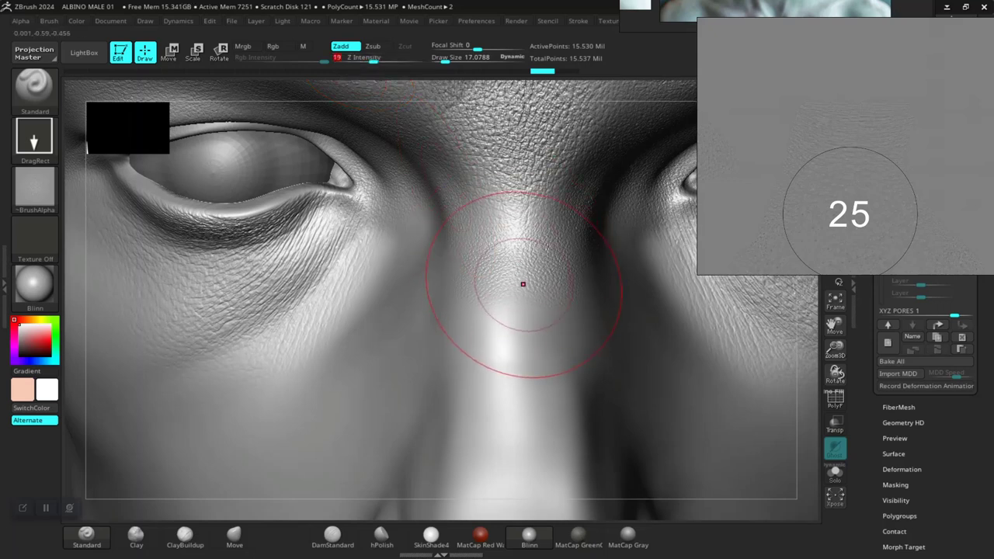
pyautogui.moveTo(514, 262); pyautogui.dragTo(510, 349)
pyautogui.press('ctrl')
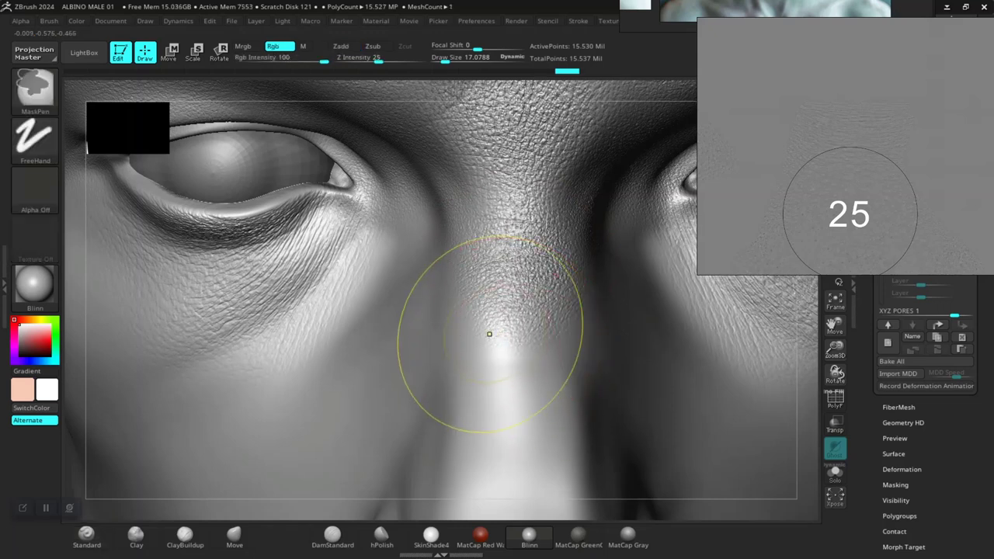
# - Set Z Intensity to 17 and stamp the 03 alpha down the nose bridge toward the nose tip
pyautogui.click(375, 59)
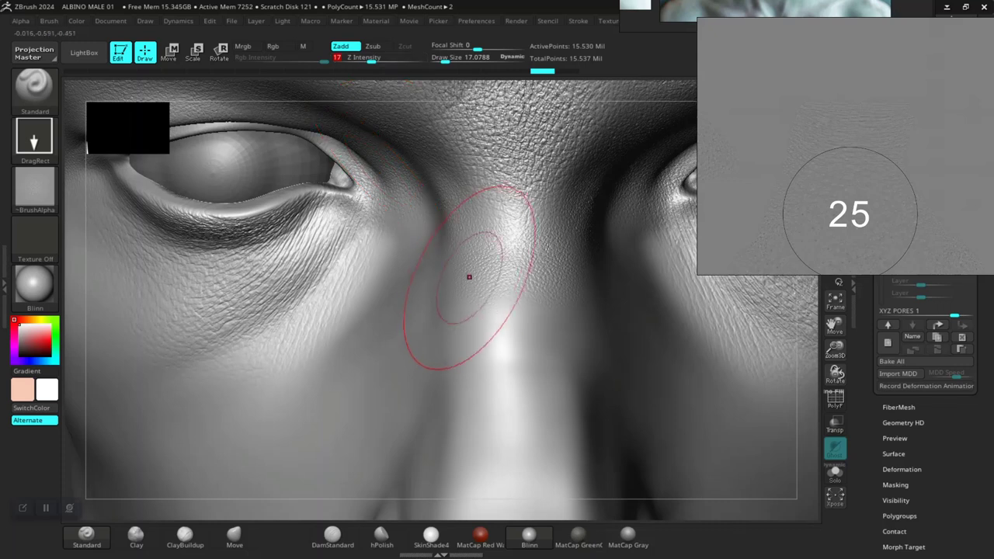
pyautogui.moveTo(513, 322); pyautogui.dragTo(513, 368)
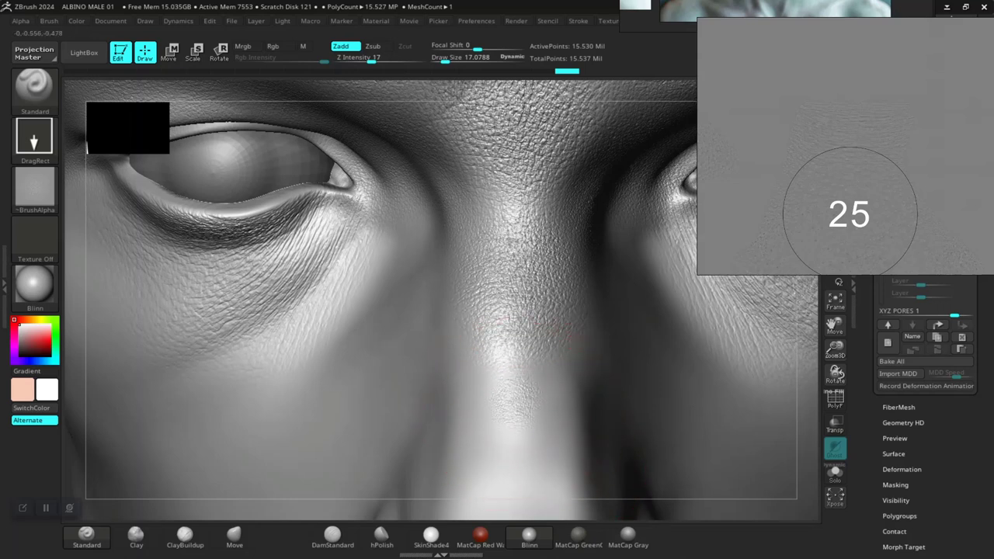
pyautogui.moveTo(504, 385)
pyautogui.mouseDown()
pyautogui.moveTo(480, 417)
pyautogui.moveTo(497, 465)
pyautogui.moveTo(490, 350)
pyautogui.moveTo(543, 339)
pyautogui.moveTo(579, 377)
pyautogui.moveTo(588, 457)
pyautogui.mouseUp()
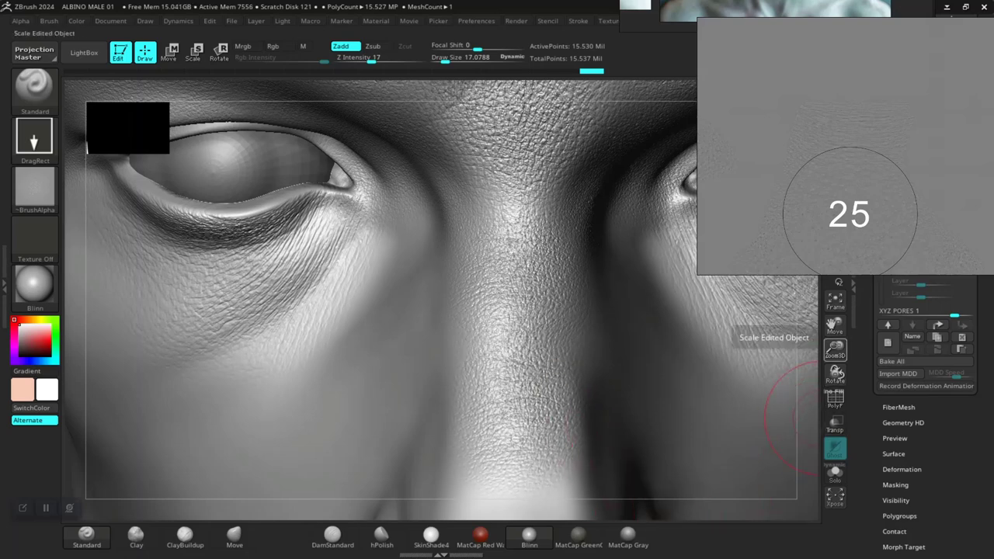
pyautogui.moveTo(835, 325); pyautogui.dragTo(812, 166)
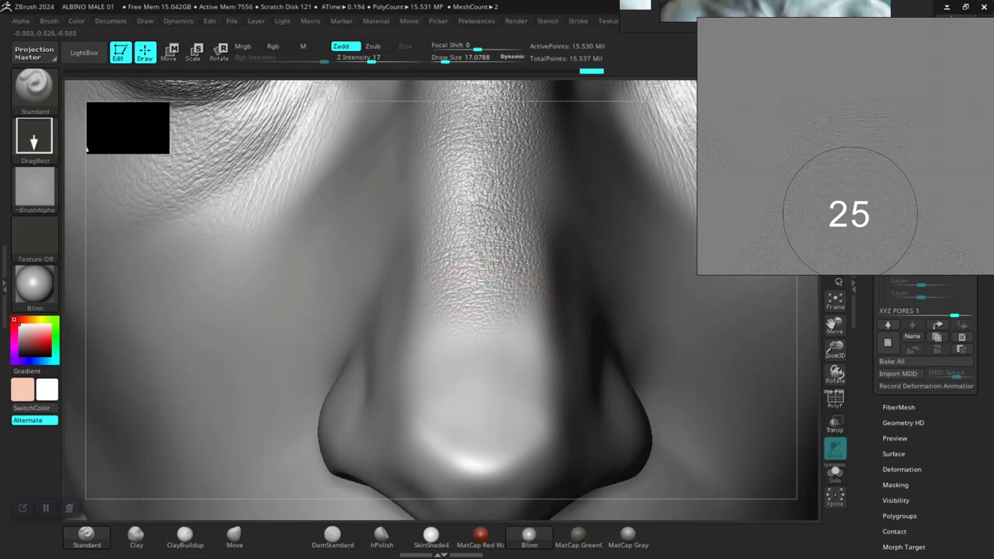
pyautogui.moveTo(522, 390)
pyautogui.mouseDown()
pyautogui.moveTo(548, 435)
pyautogui.moveTo(487, 483)
pyautogui.mouseUp()
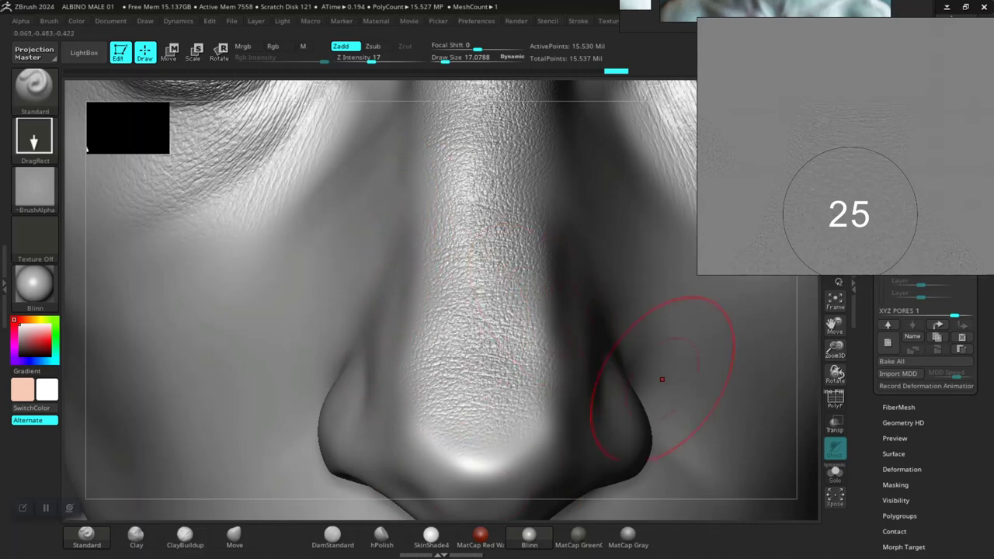
# - Stamp the 03 alpha along the side of the nose bridge at Z Intensity 17, undoing and redoing one stamp
pyautogui.moveTo(835, 375); pyautogui.dragTo(879, 357)
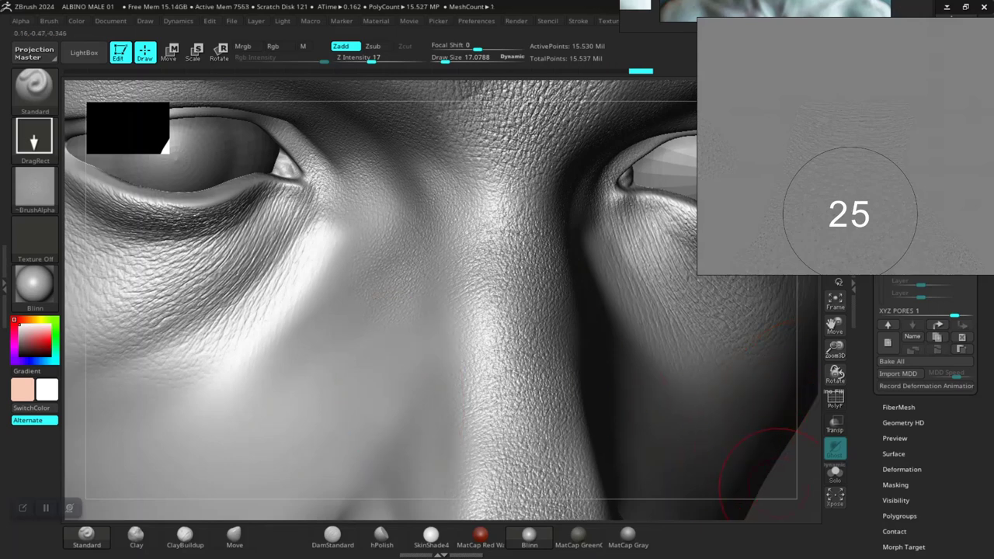
pyautogui.moveTo(765, 473)
pyautogui.mouseDown()
pyautogui.moveTo(684, 422)
pyautogui.moveTo(692, 381)
pyautogui.moveTo(542, 345)
pyautogui.mouseUp()
pyautogui.press('ctrl')
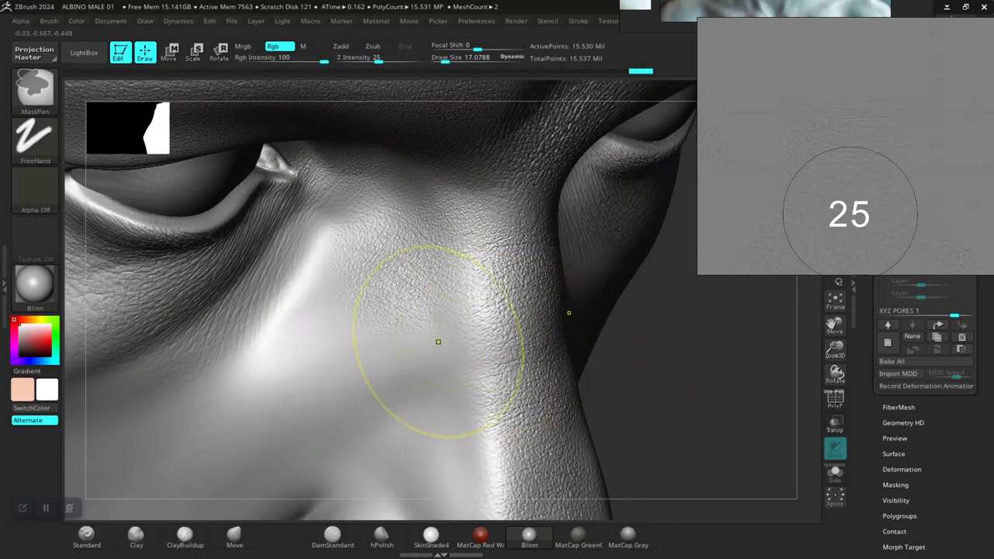
pyautogui.hotkey('ctrl', 'z')
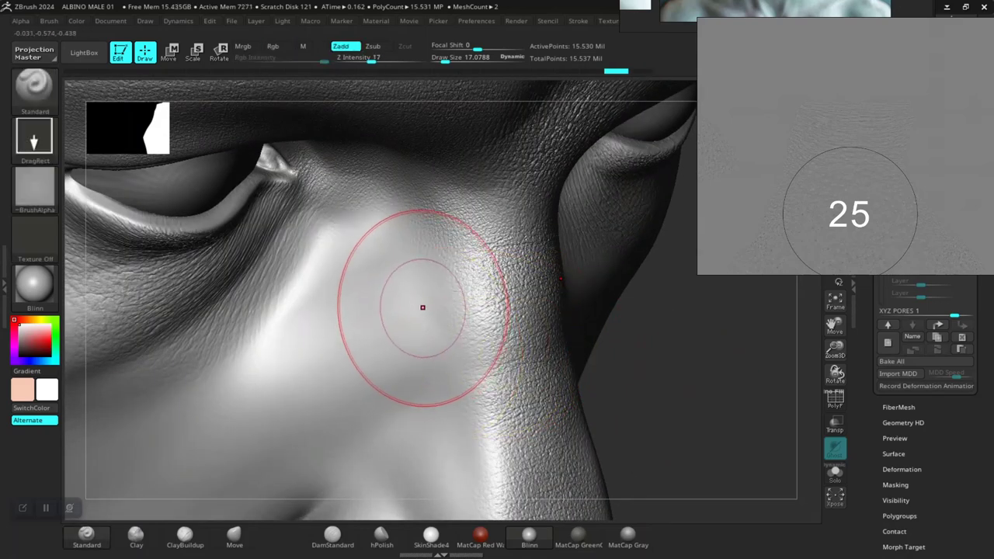
pyautogui.moveTo(464, 331); pyautogui.dragTo(488, 357)
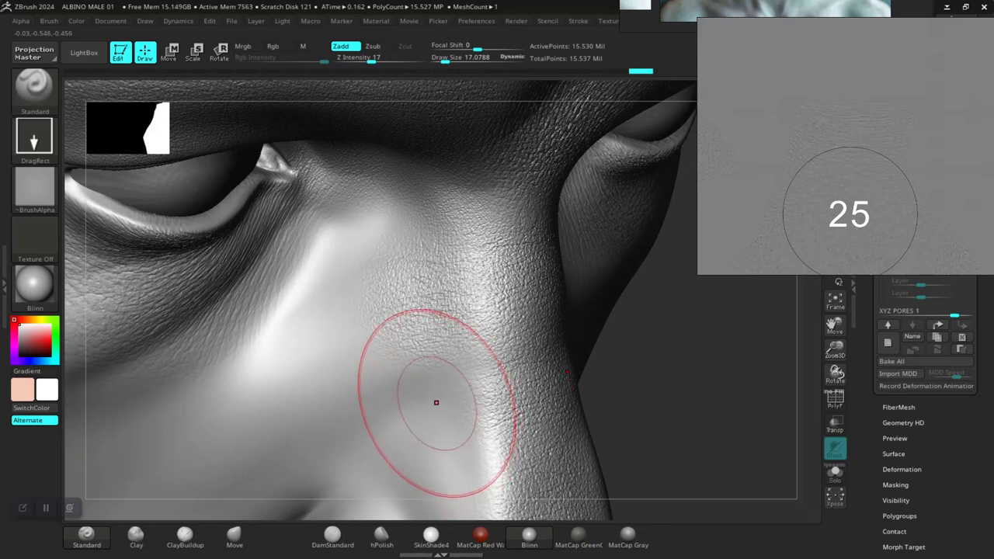
pyautogui.moveTo(438, 401); pyautogui.dragTo(468, 435)
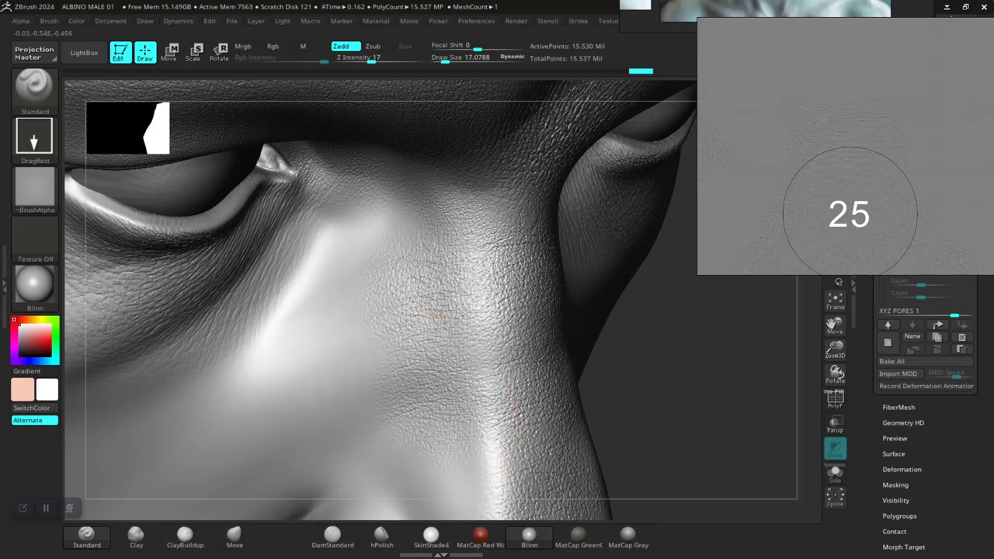
# - Stamp the 03 alpha on the lower side of the nose and over the nostril wing at Z Intensity 17
pyautogui.keyDown('alt'); pyautogui.moveTo(644, 426); pyautogui.dragTo(687, 272); pyautogui.keyUp('alt')
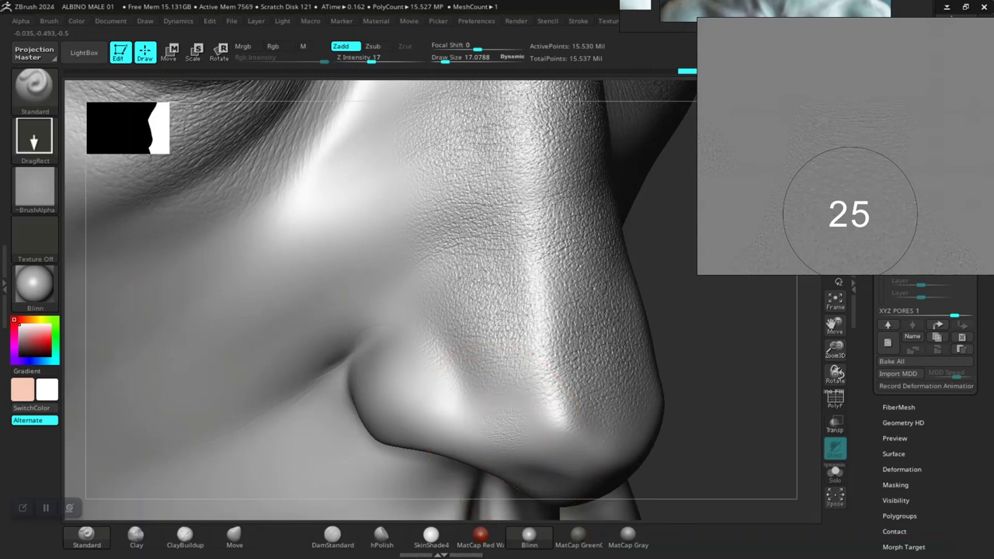
pyautogui.keyDown('alt'); pyautogui.moveTo(411, 401); pyautogui.dragTo(368, 269, button='right'); pyautogui.keyUp('alt')
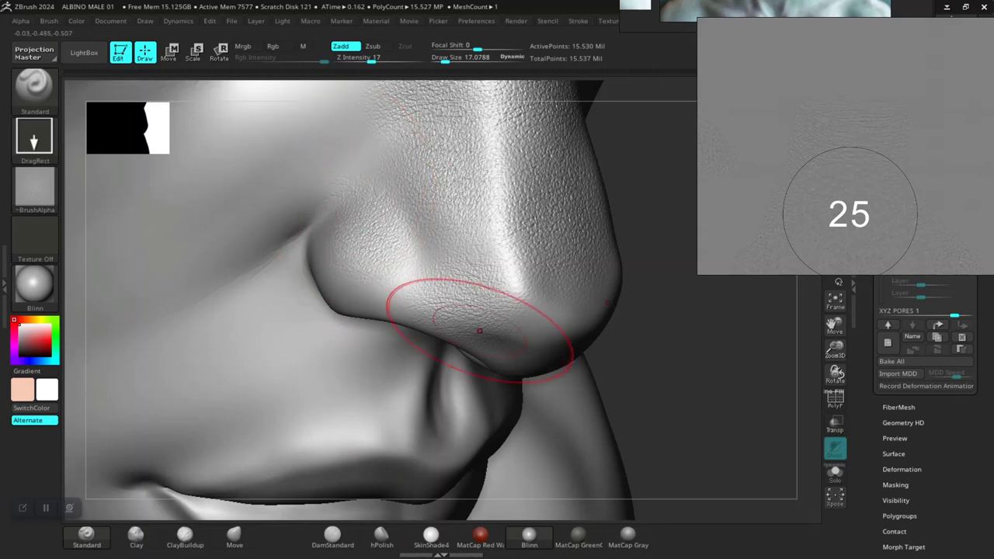
pyautogui.press('ctrl')
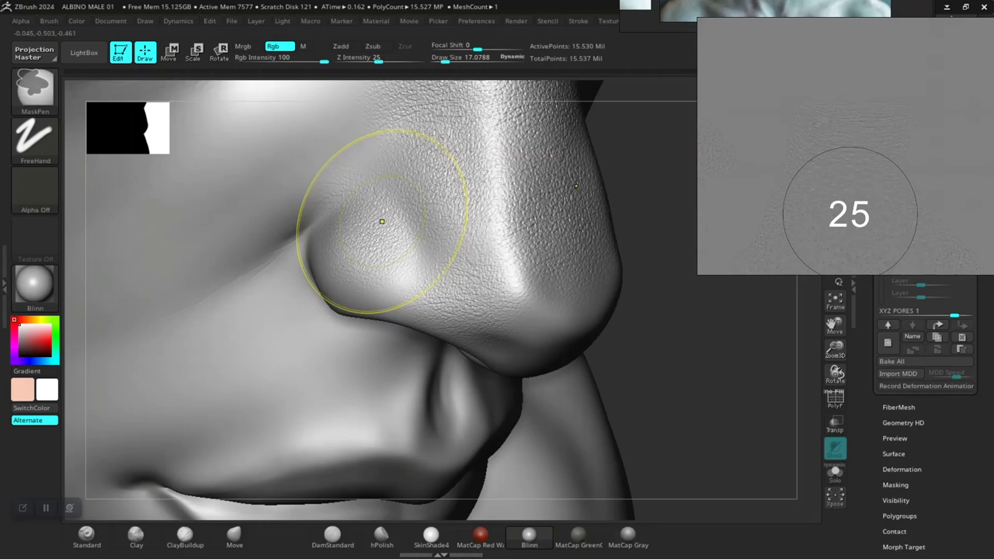
pyautogui.hotkey('ctrl', 'z')
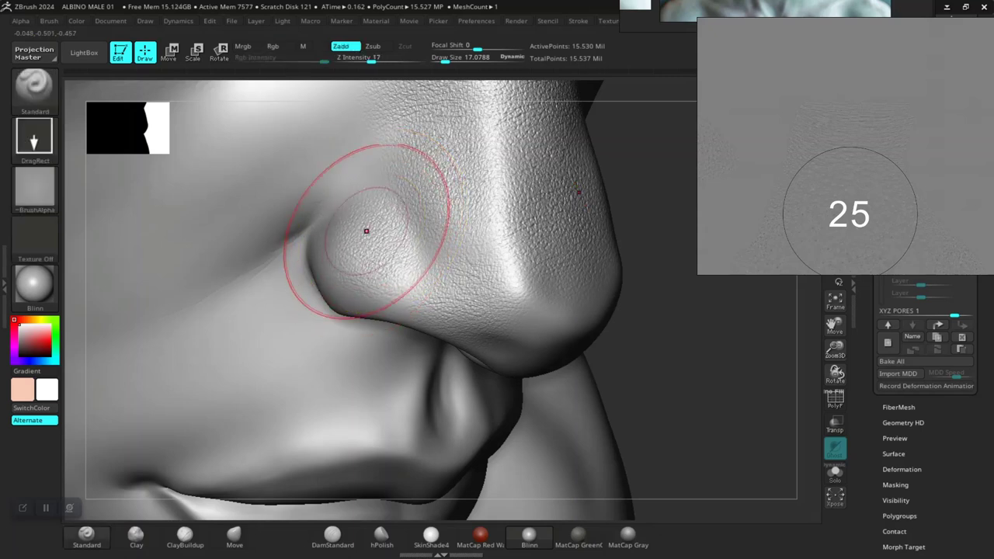
pyautogui.moveTo(368, 133); pyautogui.dragTo(373, 216)
# - Fill the smooth area between the inner eye corner and the side of the nose with 03 alpha stamps
pyautogui.moveTo(699, 342)
pyautogui.keyDown('alt'); pyautogui.mouseDown()
pyautogui.moveTo(597, 124)
pyautogui.moveTo(603, 455)
pyautogui.mouseUp(); pyautogui.keyUp('alt')
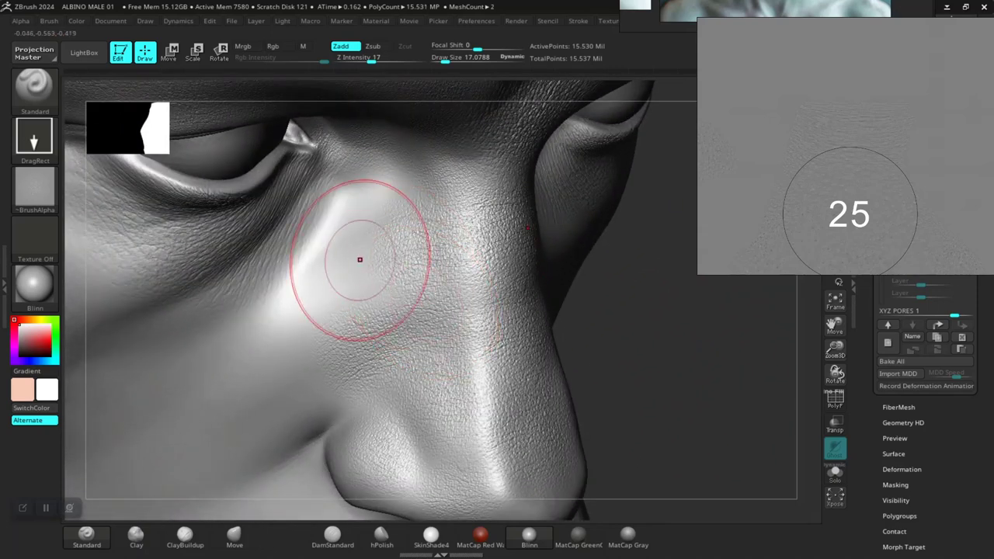
pyautogui.moveTo(369, 210); pyautogui.dragTo(370, 215)
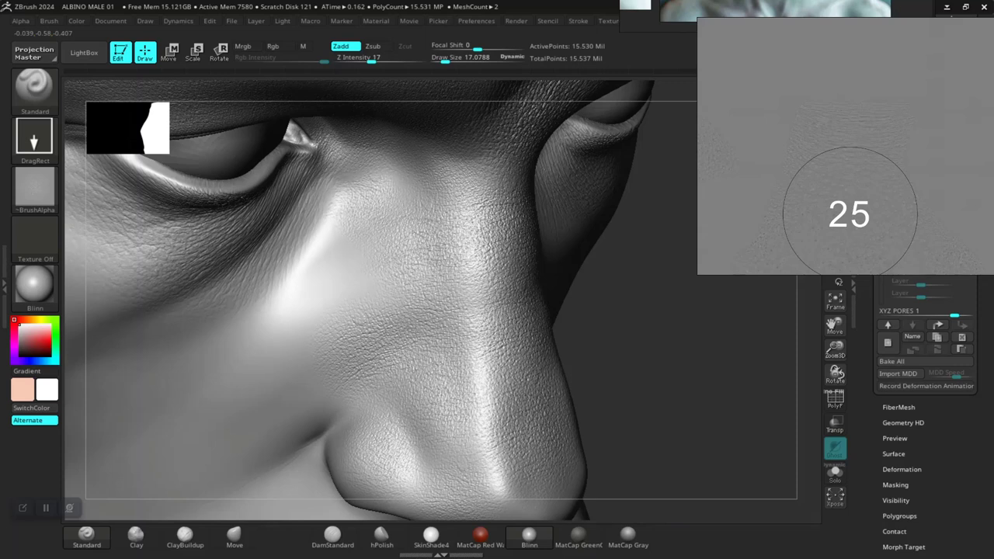
pyautogui.moveTo(419, 273); pyautogui.dragTo(421, 275)
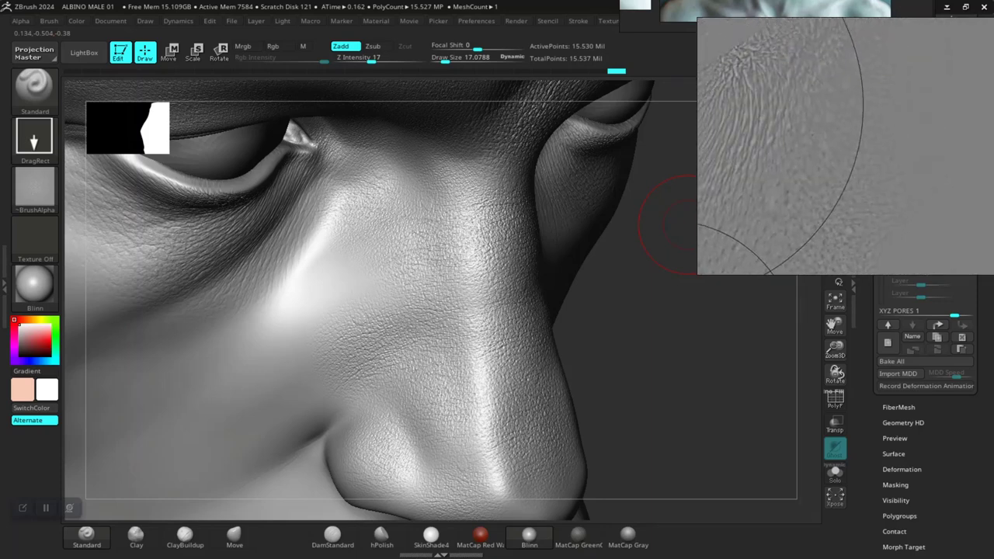
pyautogui.moveTo(688, 225); pyautogui.dragTo(673, 386)
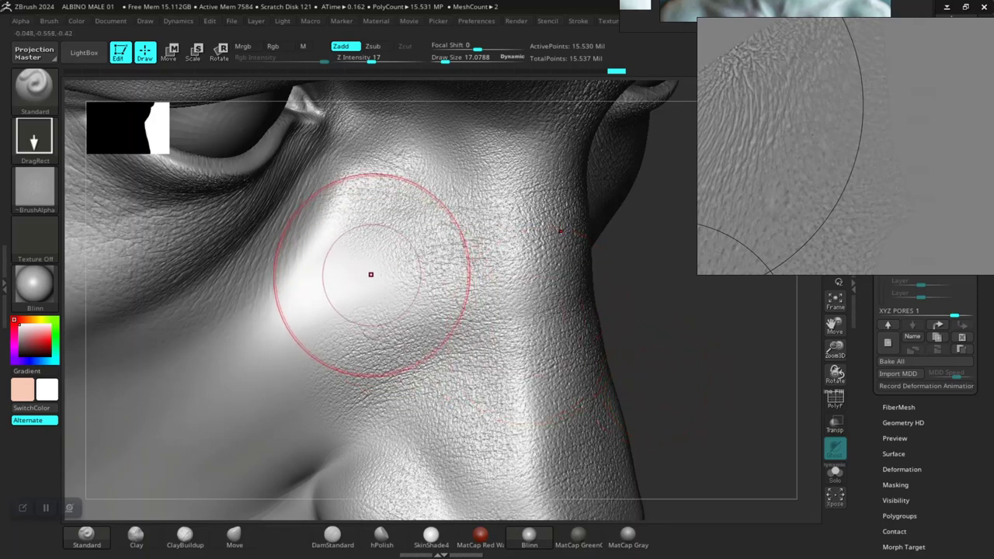
pyautogui.moveTo(371, 276); pyautogui.dragTo(374, 341)
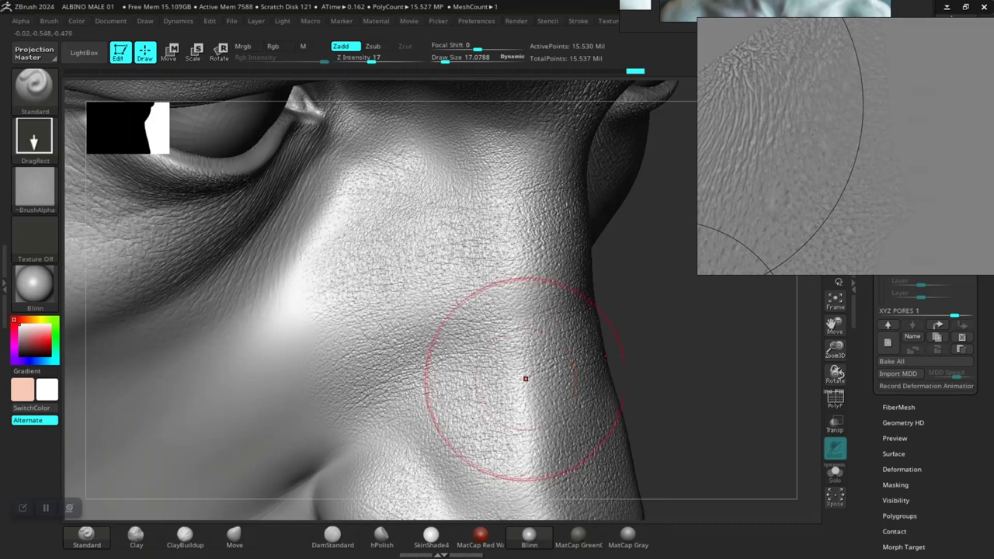
# - Stamp skin pores onto the tip of the nose with the current alpha
pyautogui.keyDown('alt'); pyautogui.moveTo(666, 390); pyautogui.dragTo(664, 323); pyautogui.keyUp('alt')
pyautogui.keyDown('shift'); pyautogui.moveTo(664, 357); pyautogui.dragTo(560, 373); pyautogui.keyUp('shift')
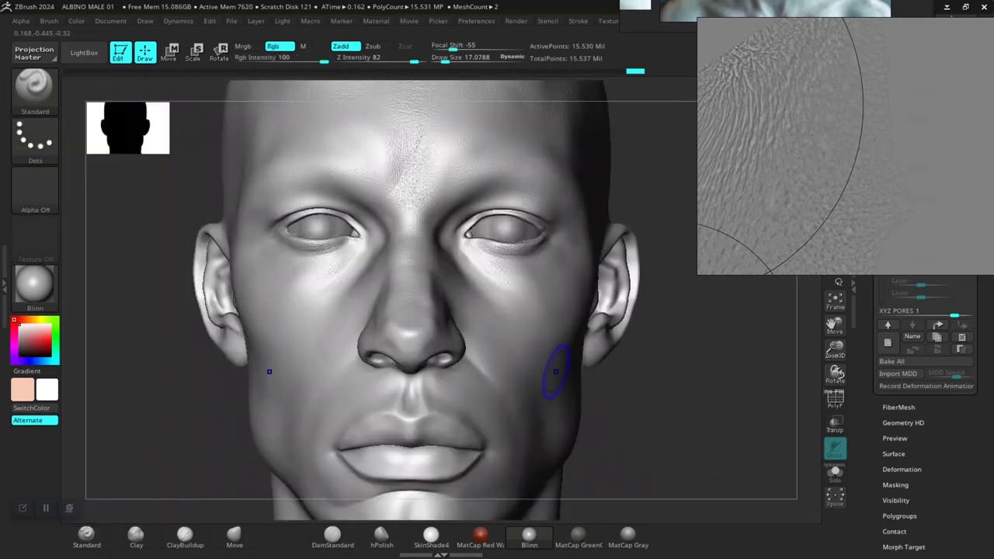
pyautogui.moveTo(692, 443)
pyautogui.keyDown('alt'); pyautogui.mouseDown()
pyautogui.moveTo(636, 391)
pyautogui.moveTo(651, 435)
pyautogui.moveTo(662, 388)
pyautogui.moveTo(677, 408)
pyautogui.moveTo(679, 446)
pyautogui.mouseUp(); pyautogui.keyUp('alt')
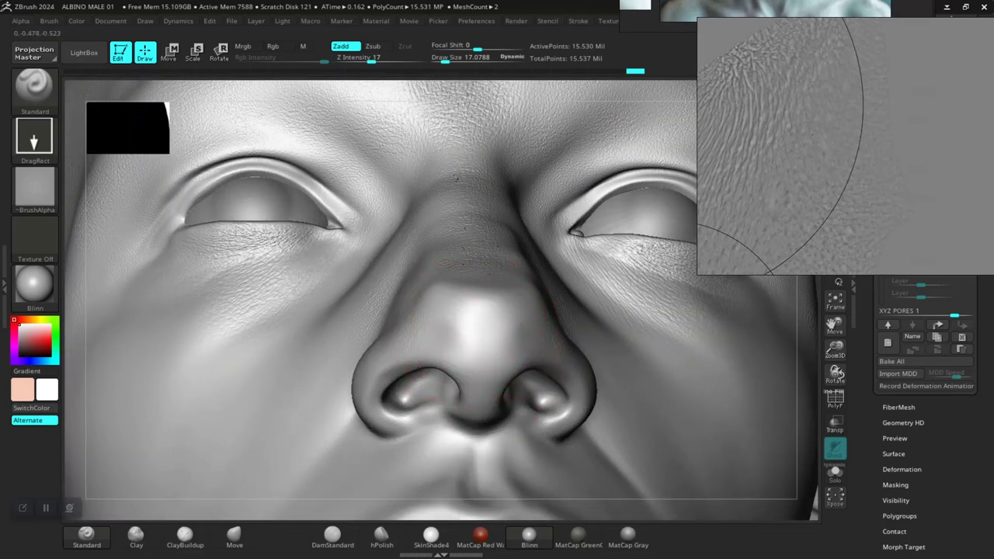
pyautogui.moveTo(500, 368); pyautogui.dragTo(506, 378)
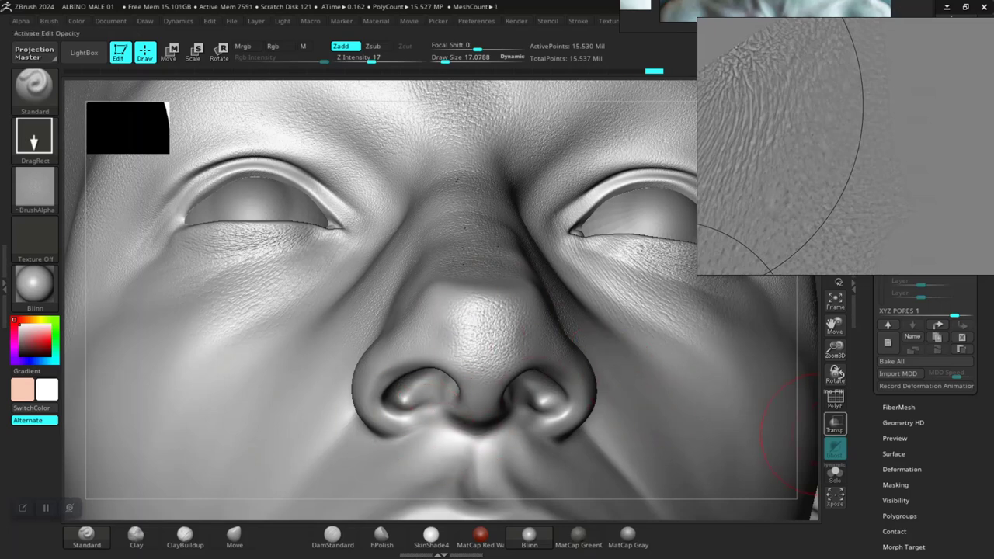
# - Stamp pores over the nostril wing, undo the last stamp and reapply it lower on the wing
pyautogui.moveTo(835, 375); pyautogui.dragTo(955, 369)
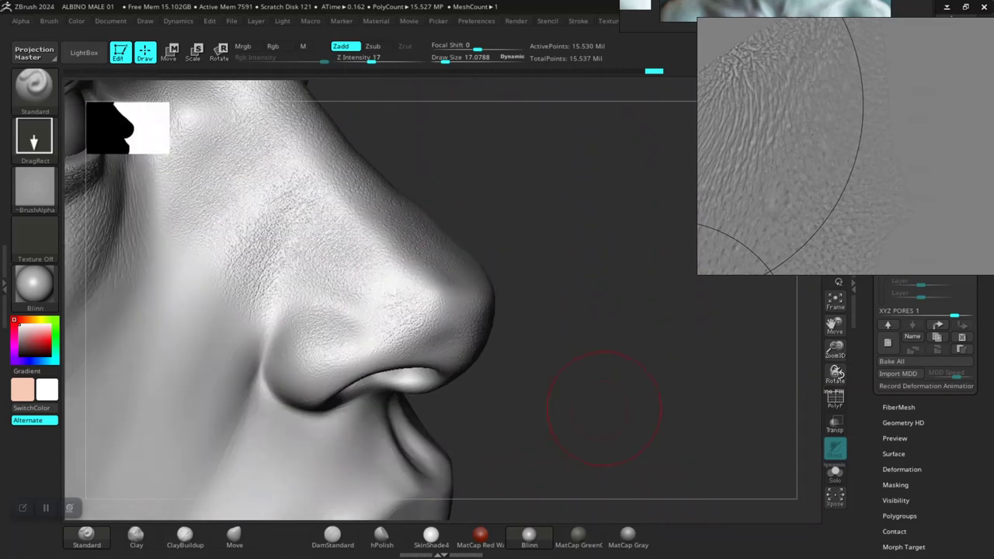
pyautogui.moveTo(621, 403)
pyautogui.keyDown('alt'); pyautogui.mouseDown()
pyautogui.moveTo(625, 458)
pyautogui.moveTo(753, 410)
pyautogui.moveTo(746, 365)
pyautogui.mouseUp(); pyautogui.keyUp('alt')
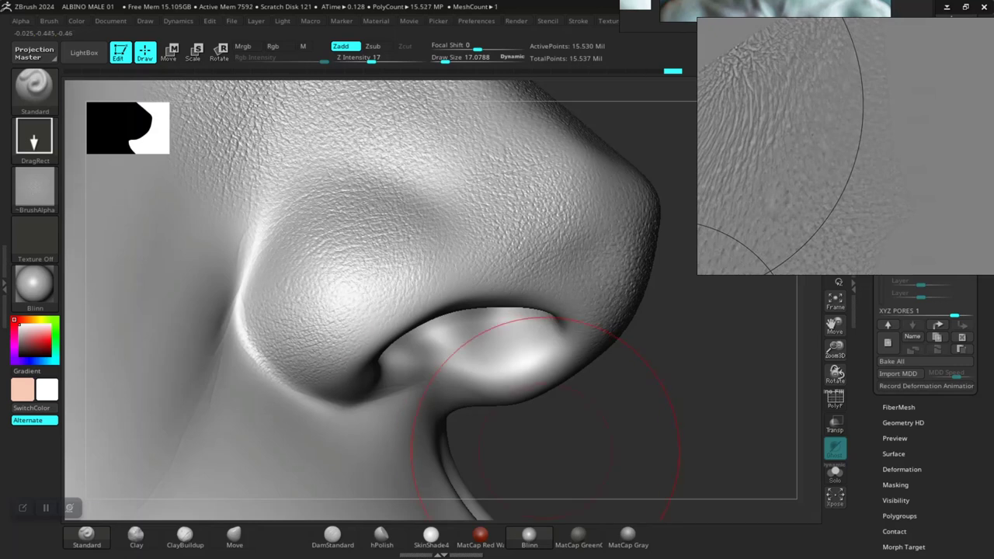
pyautogui.press('ctrl')
pyautogui.hotkey('ctrl', 'z')
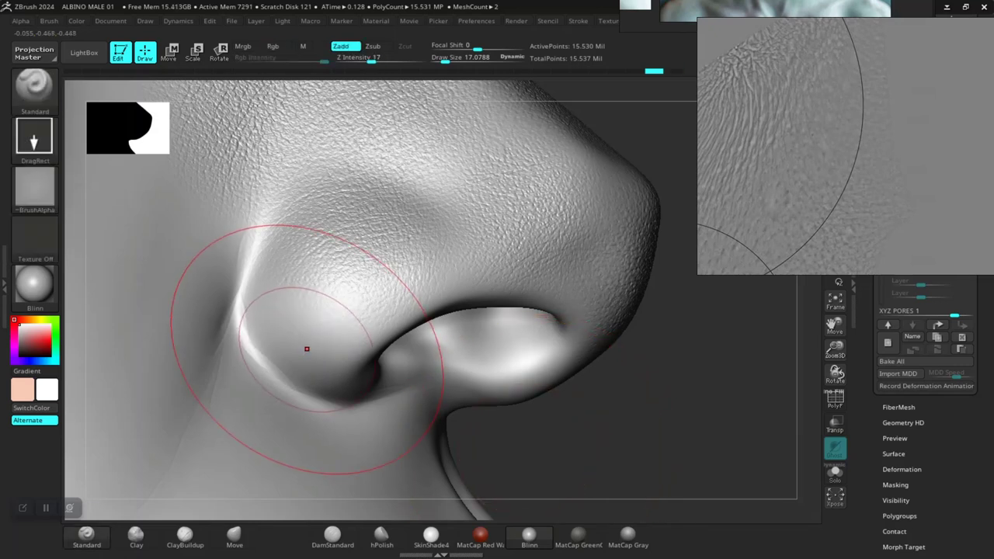
pyautogui.moveTo(304, 333); pyautogui.dragTo(306, 338)
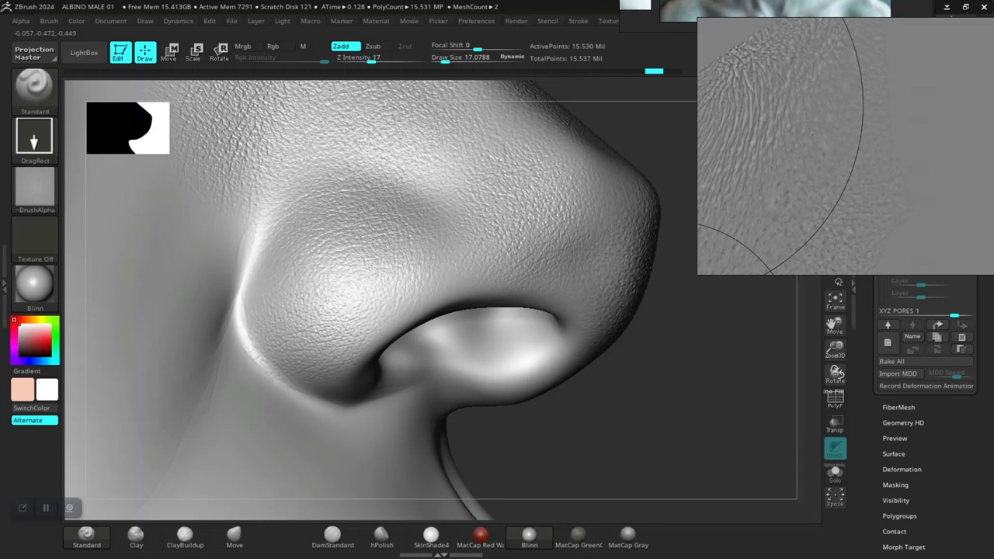
# - Stamp pores onto the underside of the nose around the nostril opening
pyautogui.moveTo(564, 439)
pyautogui.mouseDown()
pyautogui.moveTo(544, 419)
pyautogui.moveTo(555, 455)
pyautogui.mouseUp()
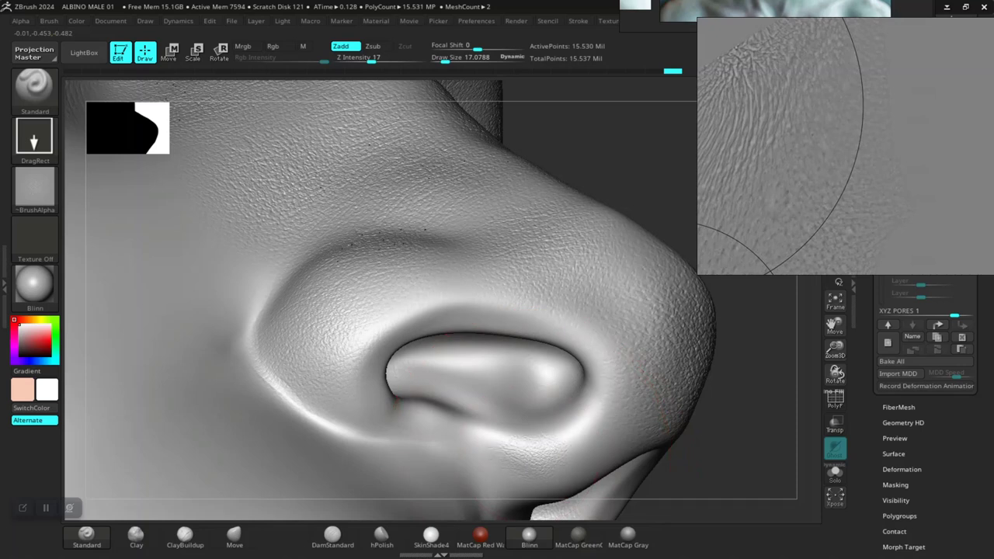
pyautogui.press('ctrl')
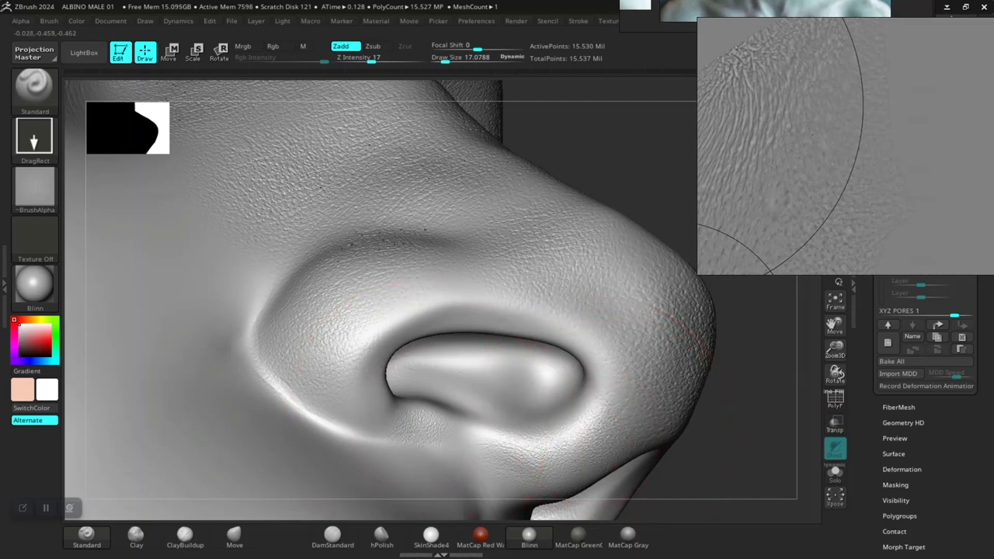
pyautogui.keyDown('alt'); pyautogui.moveTo(722, 458); pyautogui.dragTo(473, 381); pyautogui.keyUp('alt')
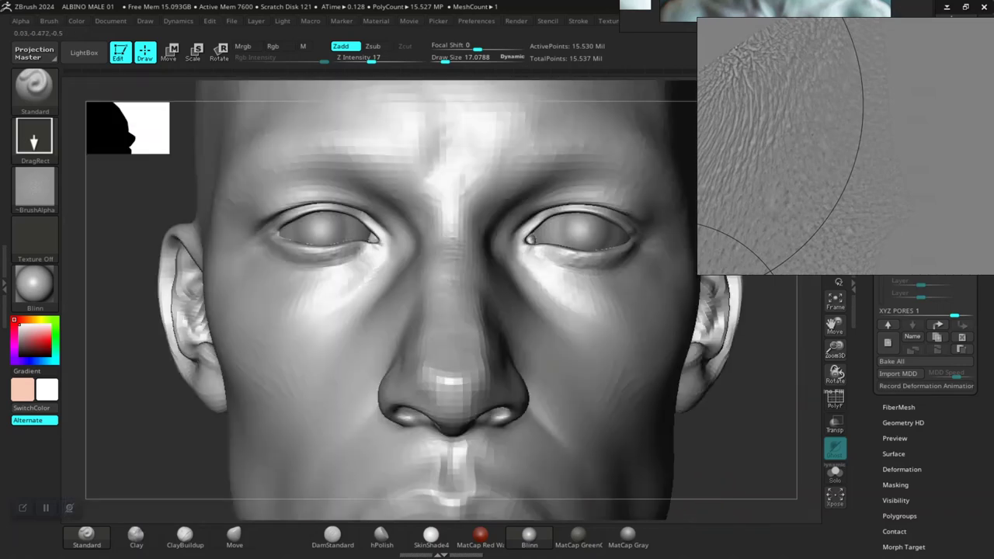
# - Examine the pore detail on the face from several angles, then compare it with areas 7, 8 and 9 of the reference map
pyautogui.keyDown('alt'); pyautogui.moveTo(666, 469); pyautogui.dragTo(684, 480); pyautogui.keyUp('alt')
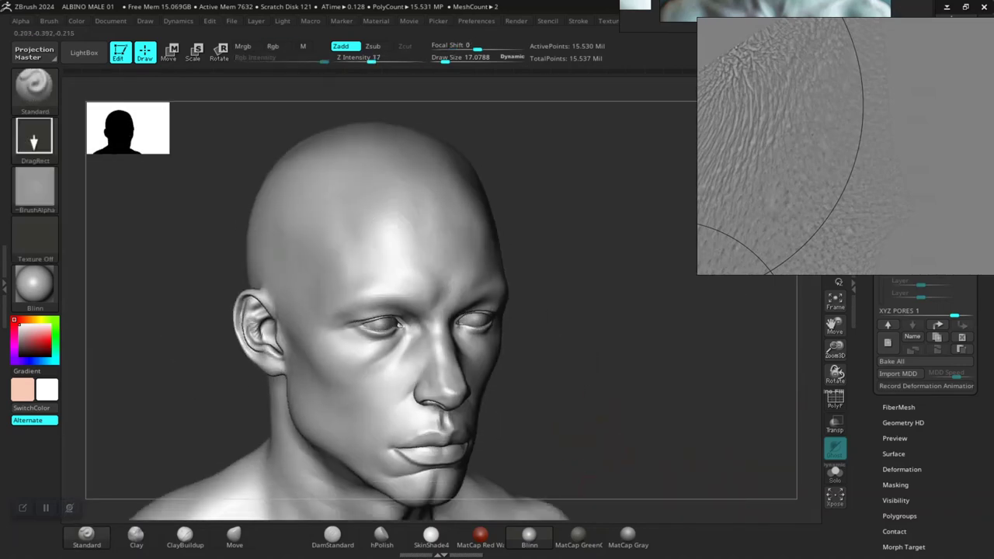
pyautogui.keyDown('alt'); pyautogui.moveTo(621, 388); pyautogui.dragTo(369, 413); pyautogui.keyUp('alt')
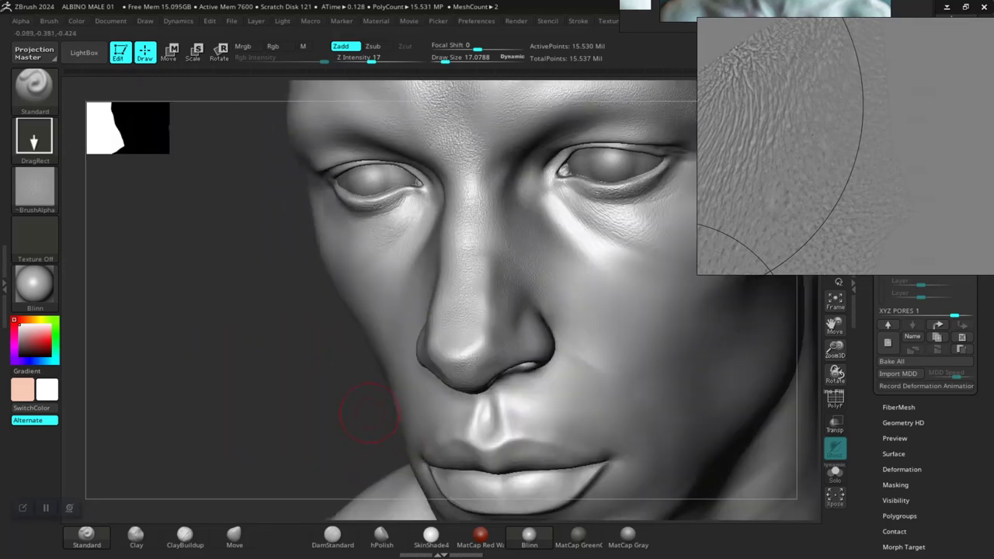
pyautogui.moveTo(291, 419); pyautogui.dragTo(474, 368, button='right')
pyautogui.keyDown('alt'); pyautogui.moveTo(681, 417); pyautogui.dragTo(628, 386); pyautogui.keyUp('alt')
pyautogui.moveTo(628, 387); pyautogui.dragTo(698, 396, button='right')
pyautogui.keyDown('alt'); pyautogui.moveTo(697, 397); pyautogui.dragTo(605, 326); pyautogui.keyUp('alt')
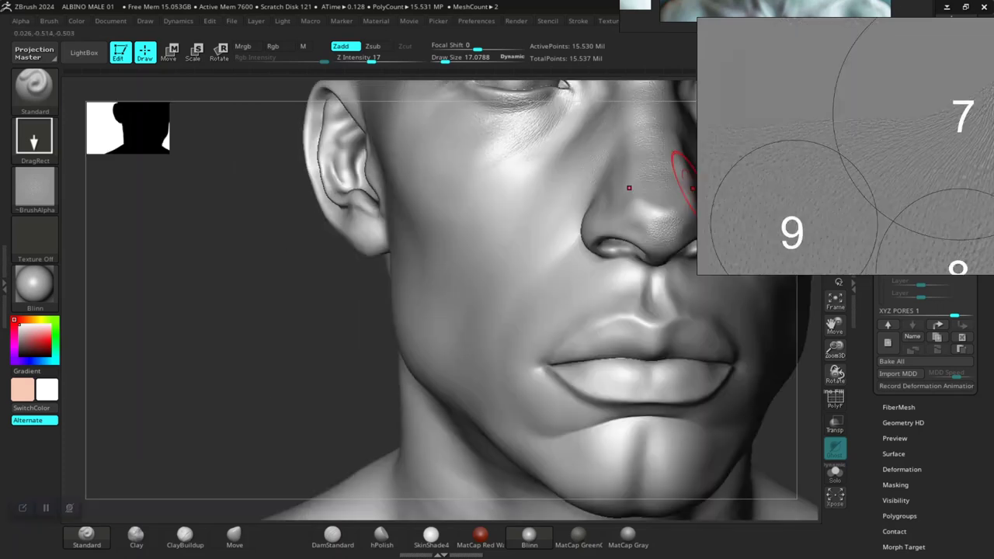
pyautogui.moveTo(800, 186); pyautogui.dragTo(859, 153, button='middle')
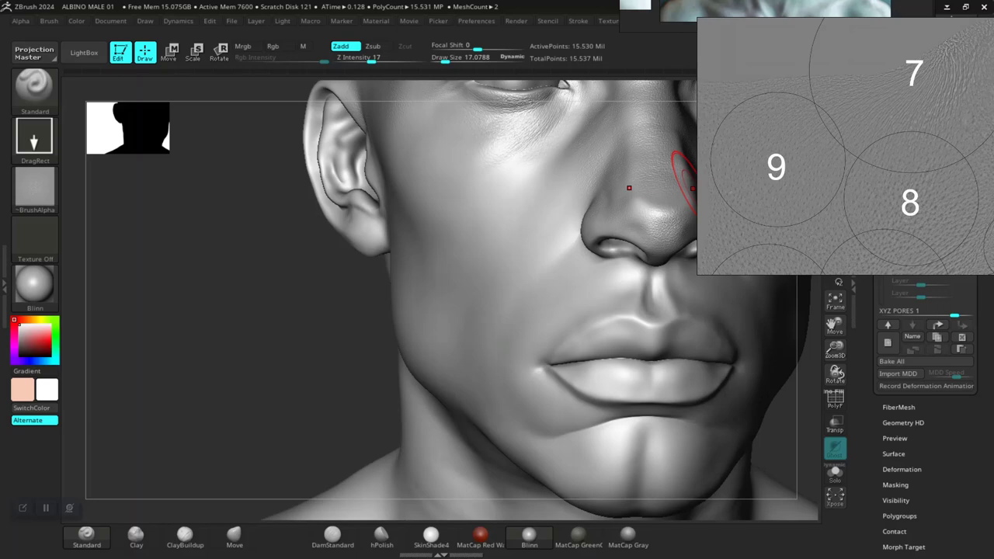
# - Check the Modify settings of the current skin alpha, including its MidValue
pyautogui.moveTo(101, 310)
pyautogui.mouseDown()
pyautogui.moveTo(164, 316)
pyautogui.moveTo(334, 435)
pyautogui.moveTo(289, 381)
pyautogui.moveTo(310, 362)
pyautogui.moveTo(313, 410)
pyautogui.mouseUp()
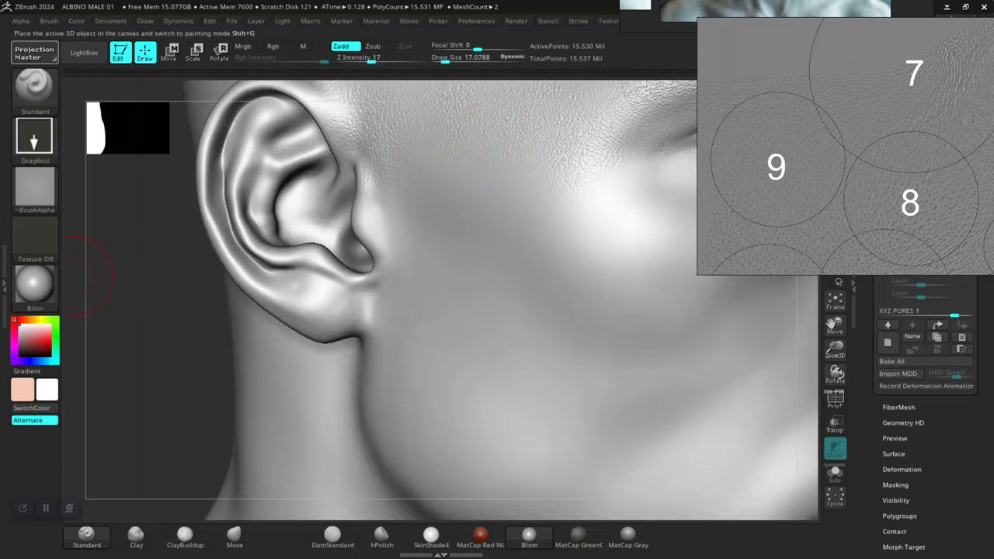
pyautogui.click(49, 21)
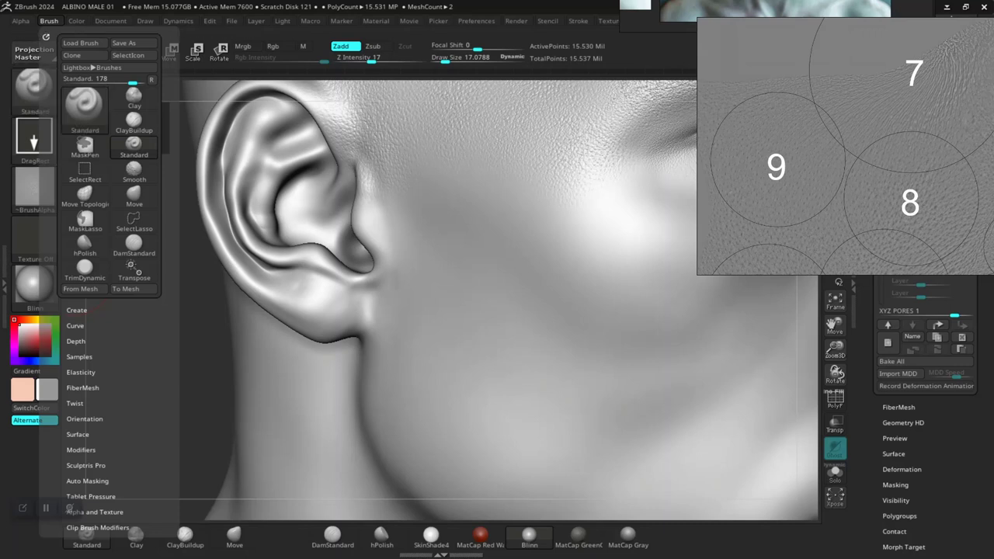
pyautogui.moveTo(20, 21)
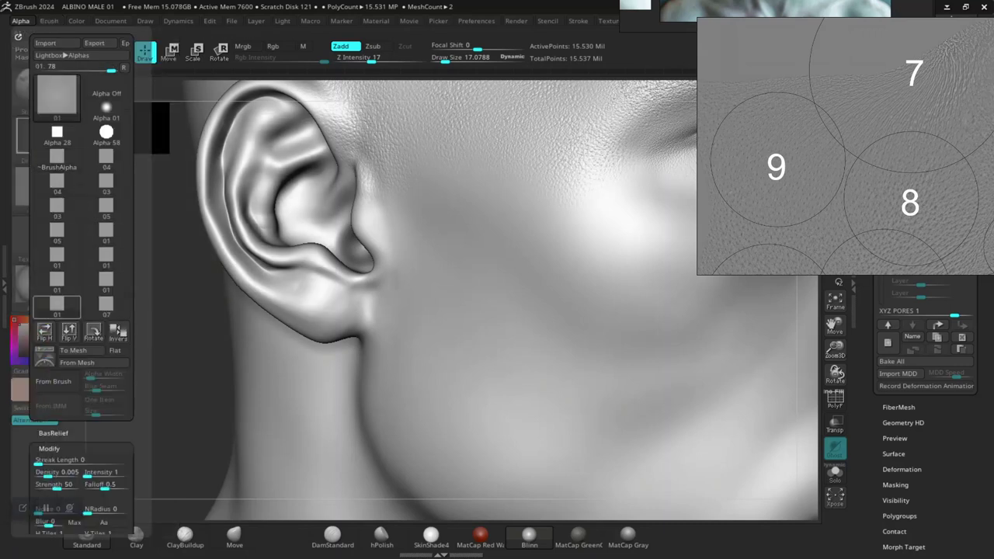
pyautogui.scroll(-5, 81, 279)
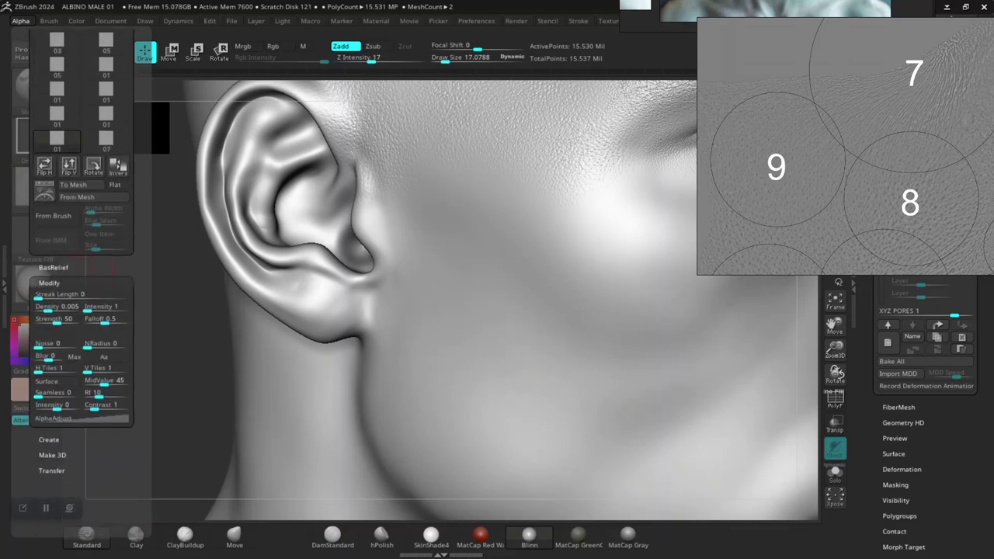
pyautogui.moveTo(193, 373); pyautogui.dragTo(93, 449)
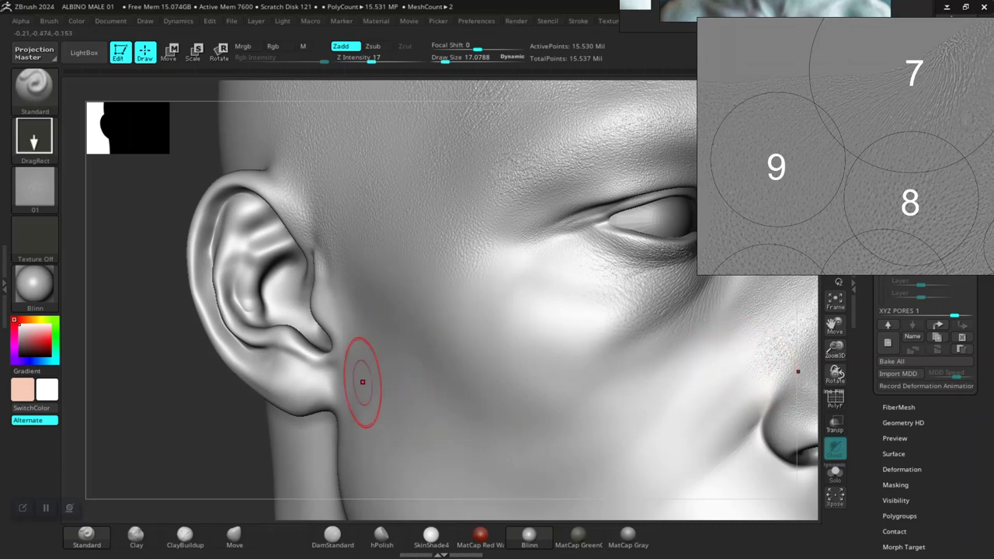
# - Stamp pores across the upper cheek between the front of the ear and the outer eye corner
pyautogui.moveTo(239, 444); pyautogui.dragTo(497, 362)
pyautogui.moveTo(377, 427)
pyautogui.mouseDown()
pyautogui.moveTo(481, 372)
pyautogui.moveTo(544, 355)
pyautogui.mouseUp()
pyautogui.moveTo(202, 425); pyautogui.dragTo(308, 406)
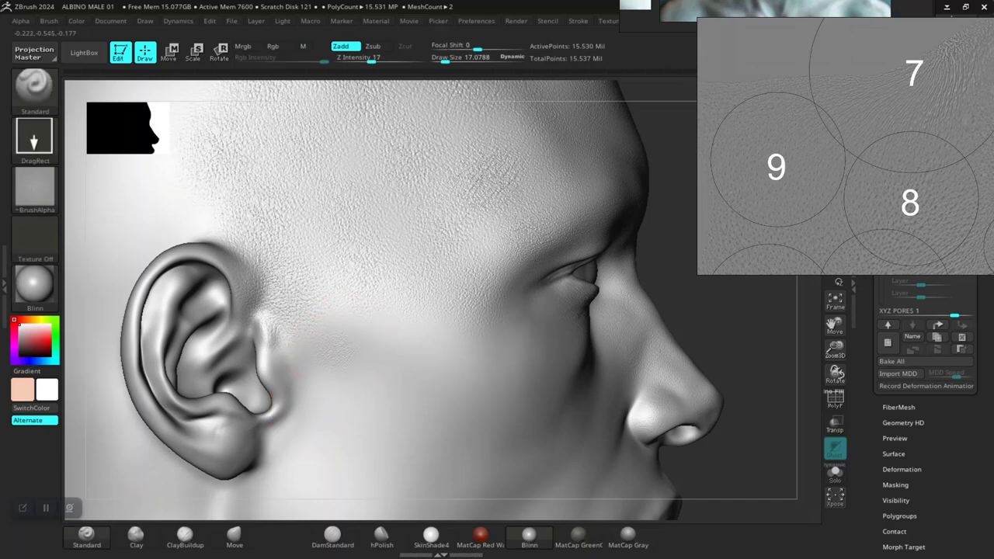
pyautogui.moveTo(354, 383); pyautogui.dragTo(362, 399)
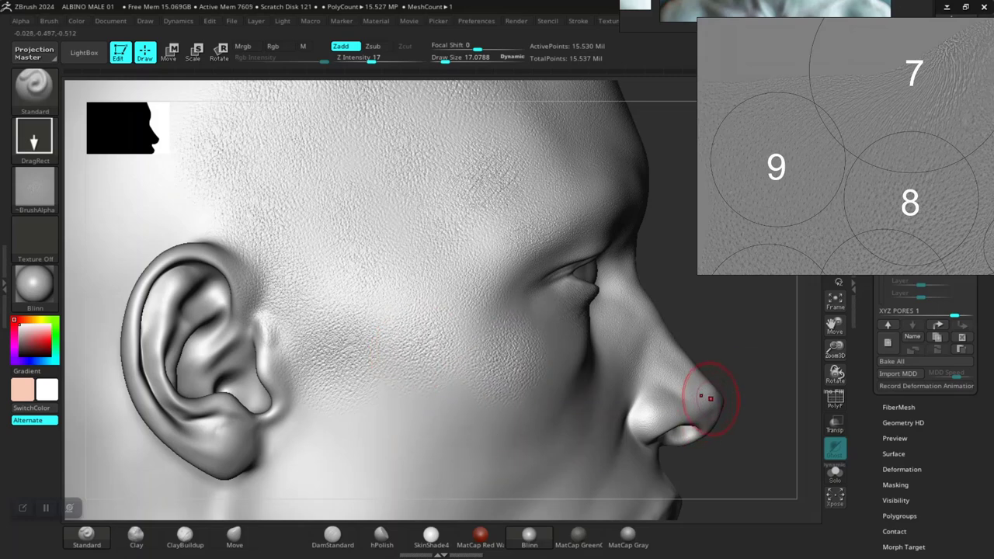
pyautogui.moveTo(731, 399); pyautogui.dragTo(666, 395)
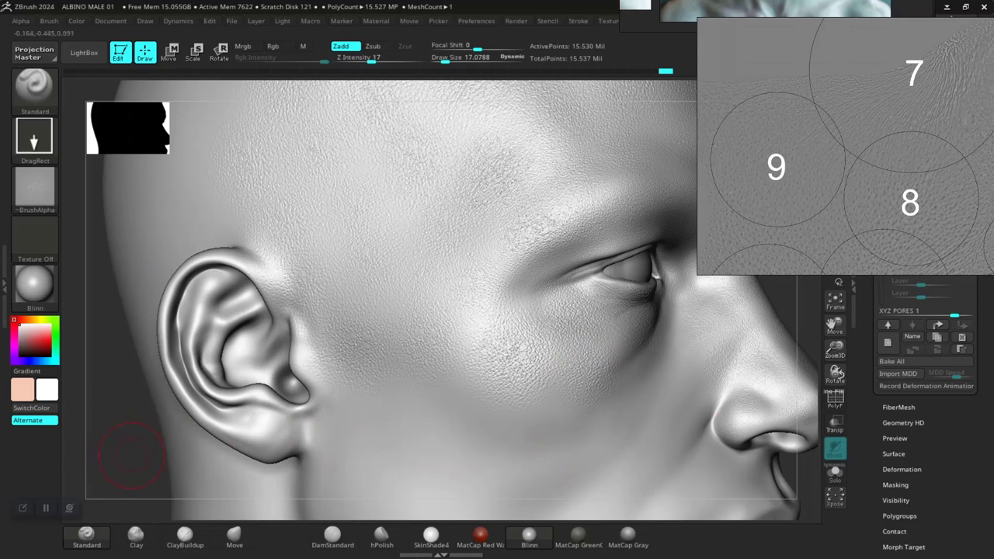
# - Fill the cheek below the eye with pore stamps, extending them towards the side of the nose
pyautogui.moveTo(132, 456); pyautogui.dragTo(459, 375, button='right')
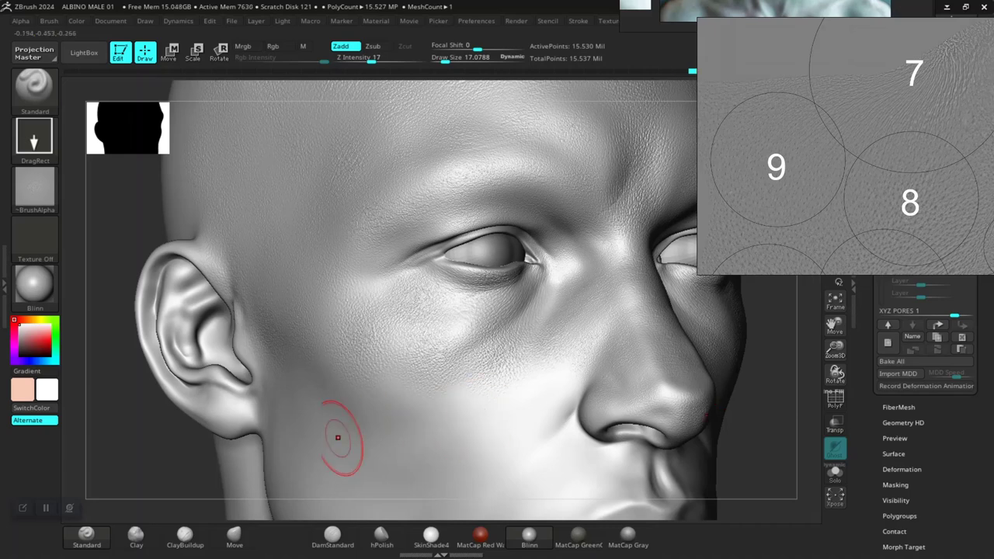
pyautogui.moveTo(156, 469); pyautogui.dragTo(167, 504, button='right')
pyautogui.keyDown('ctrl'); pyautogui.moveTo(208, 377); pyautogui.dragTo(204, 466, button='right'); pyautogui.keyUp('ctrl')
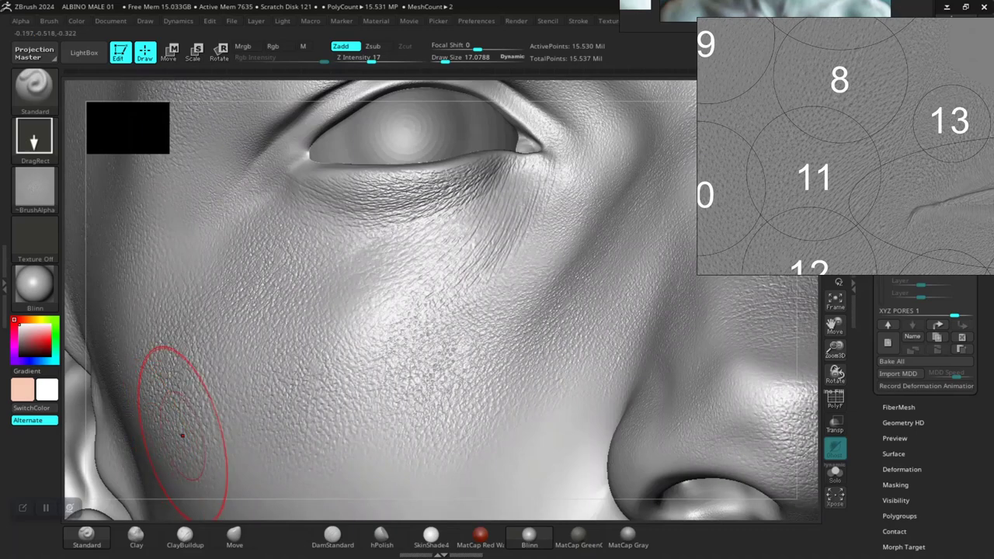
# - Mark the upper row of stamp areas across the cheek, from the earlobe to the nostril, with mask strokes
pyautogui.press('f')
pyautogui.keyDown('shift'); pyautogui.moveTo(265, 294); pyautogui.dragTo(342, 469); pyautogui.keyUp('shift')
pyautogui.keyDown('alt'); pyautogui.moveTo(268, 404); pyautogui.dragTo(260, 310); pyautogui.keyUp('alt')
pyautogui.moveTo(210, 233)
pyautogui.keyDown('alt'); pyautogui.mouseDown()
pyautogui.moveTo(221, 450)
pyautogui.moveTo(222, 433)
pyautogui.moveTo(207, 427)
pyautogui.mouseUp(); pyautogui.keyUp('alt')
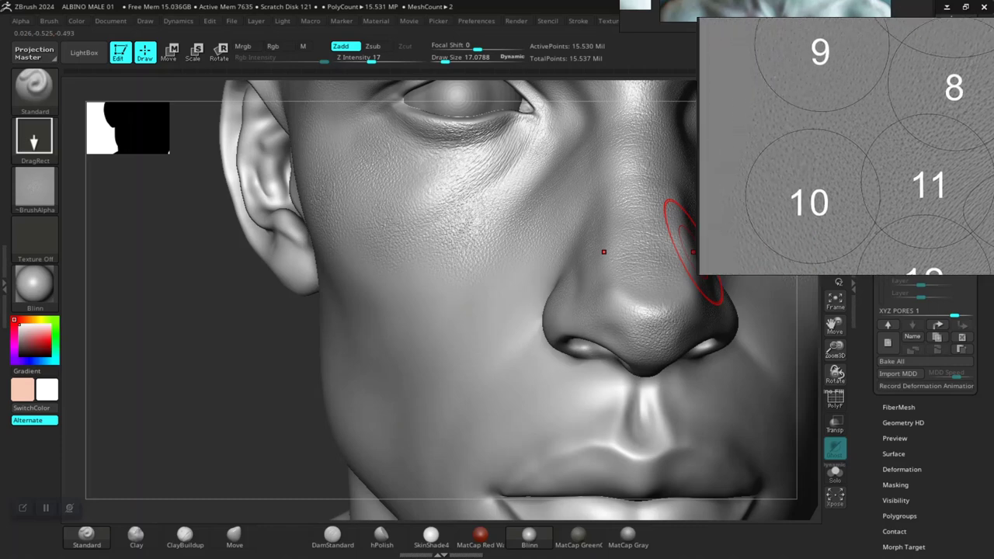
pyautogui.moveTo(182, 408)
pyautogui.mouseDown()
pyautogui.moveTo(315, 412)
pyautogui.moveTo(167, 423)
pyautogui.mouseUp()
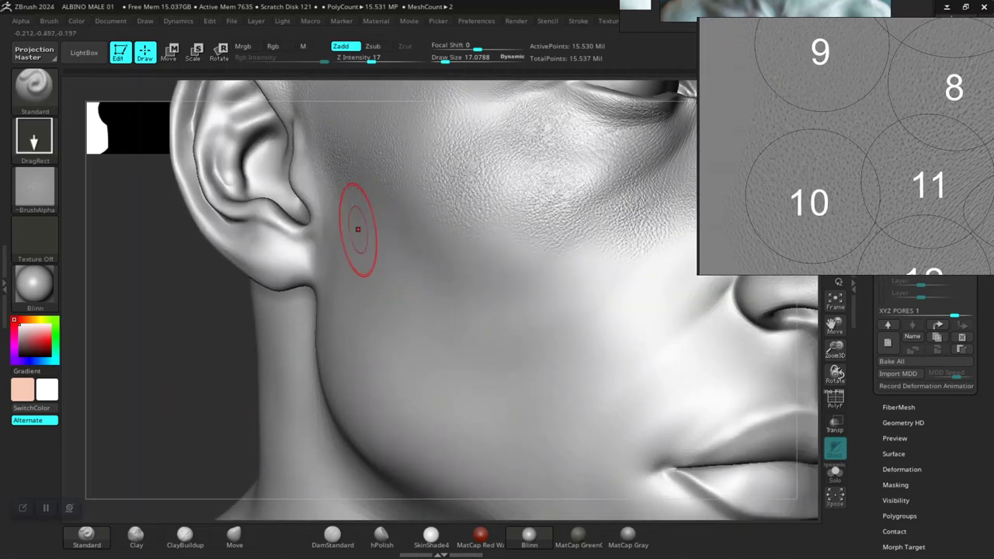
pyautogui.moveTo(435, 225)
pyautogui.keyDown('ctrl'); pyautogui.mouseDown()
pyautogui.moveTo(477, 291)
pyautogui.moveTo(376, 342)
pyautogui.moveTo(326, 249)
pyautogui.moveTo(442, 225)
pyautogui.moveTo(424, 291)
pyautogui.mouseUp(); pyautogui.keyUp('ctrl')
pyautogui.moveTo(233, 354); pyautogui.dragTo(93, 359)
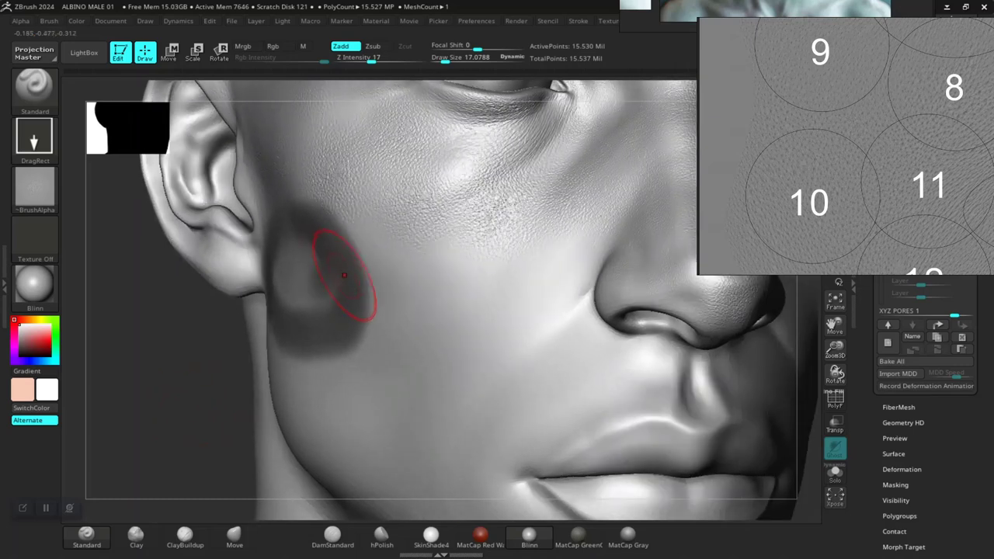
pyautogui.press('ctrl')
pyautogui.moveTo(392, 244)
pyautogui.keyDown('ctrl'); pyautogui.mouseDown()
pyautogui.moveTo(477, 303)
pyautogui.moveTo(372, 330)
pyautogui.mouseUp(); pyautogui.keyUp('ctrl')
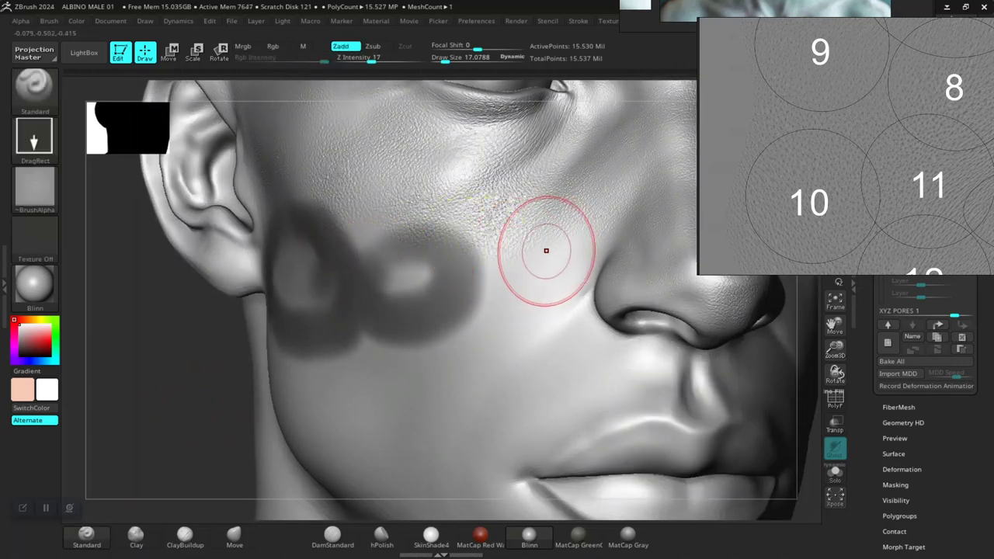
pyautogui.press('ctrl')
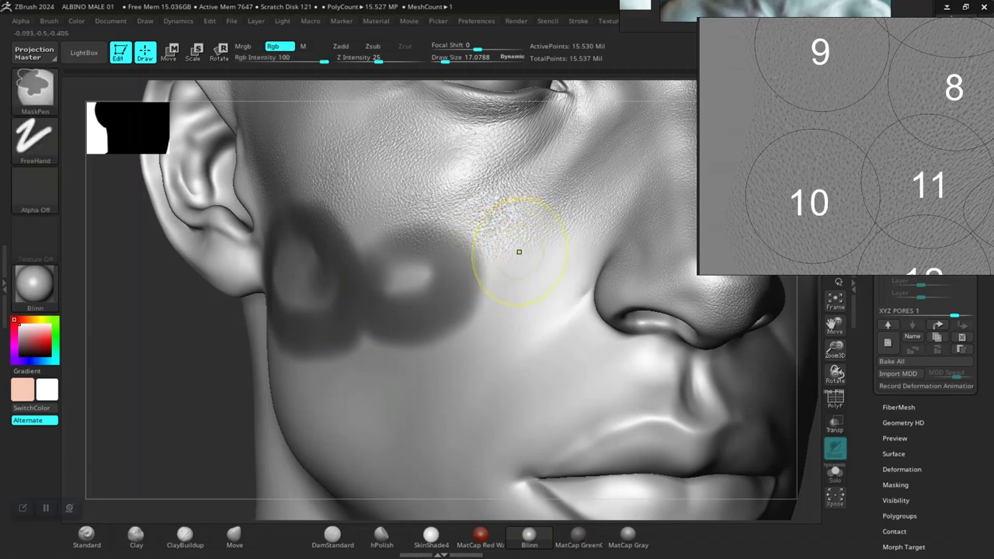
pyautogui.press('ctrl')
pyautogui.moveTo(509, 253)
pyautogui.keyDown('ctrl'); pyautogui.mouseDown()
pyautogui.moveTo(586, 237)
pyautogui.moveTo(547, 295)
pyautogui.moveTo(472, 340)
pyautogui.moveTo(505, 266)
pyautogui.mouseUp(); pyautogui.keyUp('ctrl')
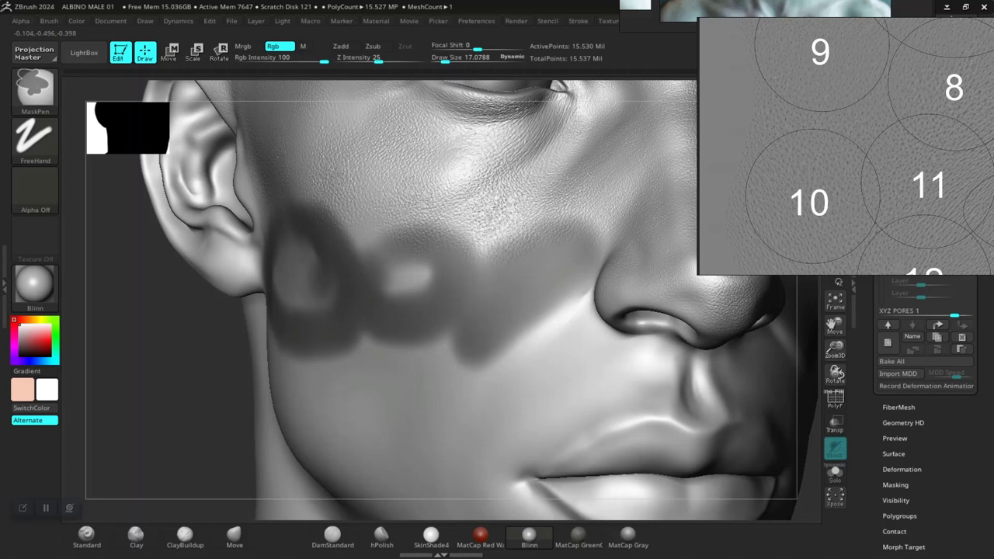
# - Mark the lower cheek and jaw stamp areas with mask strokes, then clear the whole mask
pyautogui.press('ctrl')
pyautogui.press('ctrl')
pyautogui.moveTo(451, 392)
pyautogui.keyDown('ctrl'); pyautogui.mouseDown()
pyautogui.moveTo(447, 381)
pyautogui.moveTo(426, 447)
pyautogui.moveTo(497, 365)
pyautogui.mouseUp(); pyautogui.keyUp('ctrl')
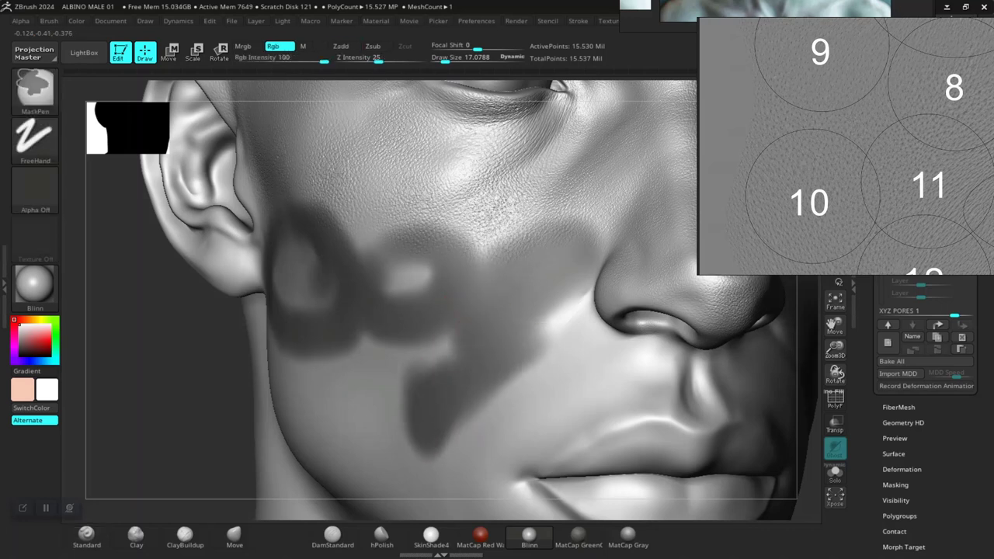
pyautogui.moveTo(353, 375)
pyautogui.keyDown('ctrl'); pyautogui.mouseDown()
pyautogui.moveTo(291, 392)
pyautogui.moveTo(357, 439)
pyautogui.moveTo(380, 361)
pyautogui.moveTo(315, 403)
pyautogui.mouseUp(); pyautogui.keyUp('ctrl')
pyautogui.moveTo(238, 401)
pyautogui.mouseDown()
pyautogui.moveTo(174, 404)
pyautogui.moveTo(319, 408)
pyautogui.moveTo(257, 400)
pyautogui.mouseUp()
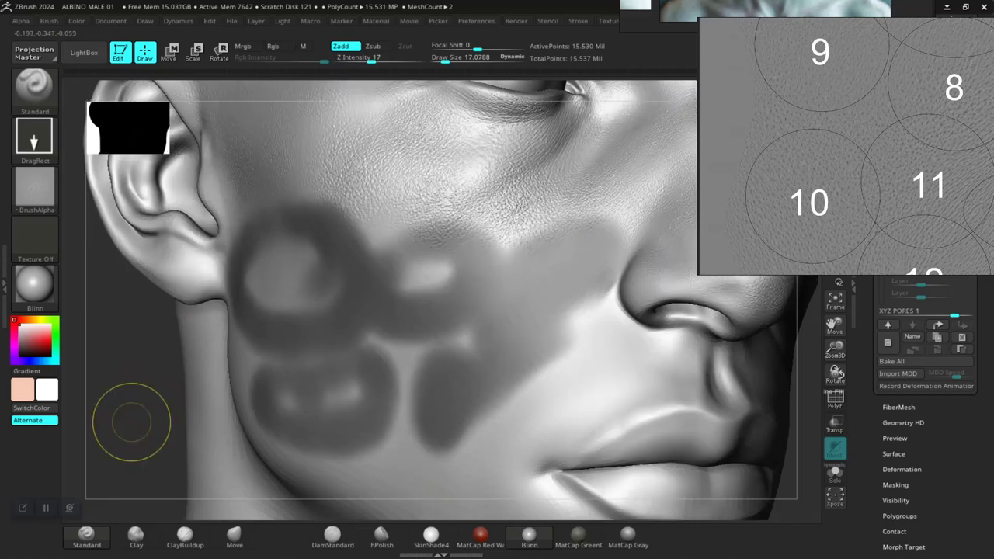
pyautogui.keyDown('ctrl'); pyautogui.moveTo(135, 410); pyautogui.dragTo(238, 468); pyautogui.keyUp('ctrl')
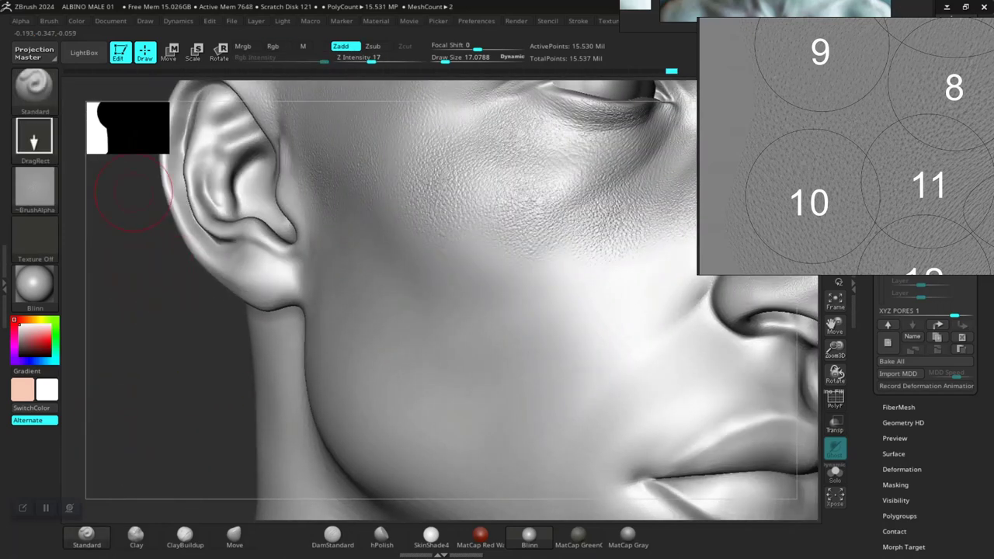
# - Load the 08.psd skin alpha from the femaleFace_20s_09 folder
pyautogui.click(84, 52)
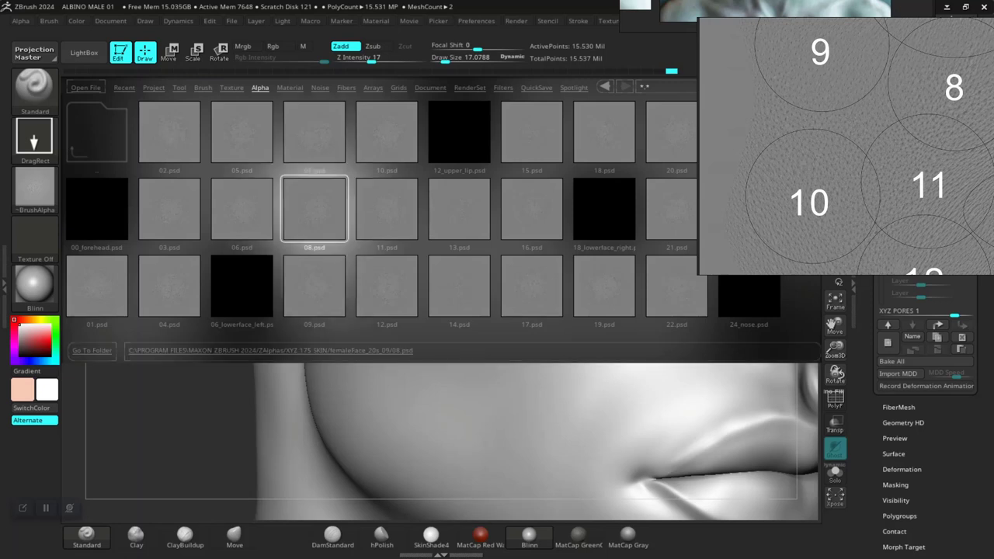
pyautogui.click(84, 52)
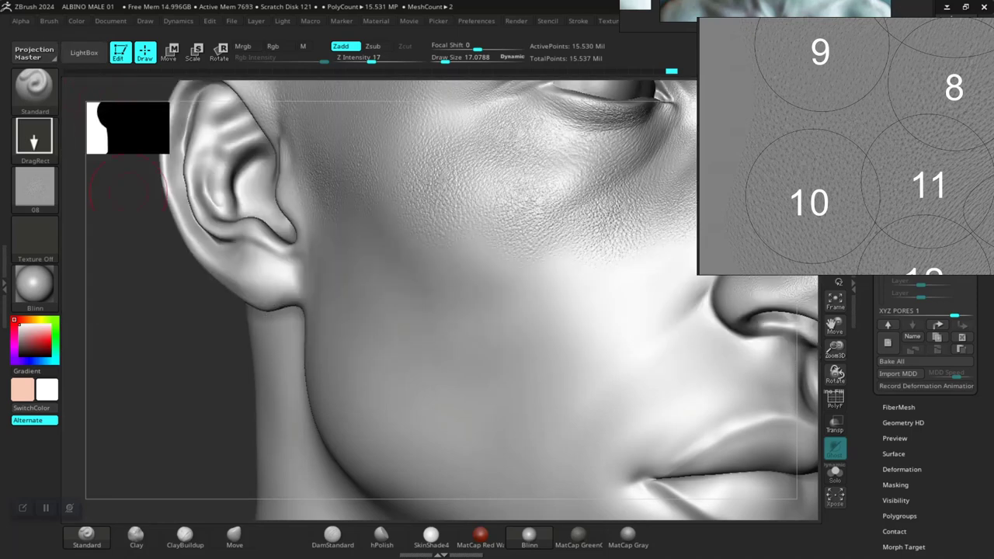
# - Set the 08 alpha's MidValue to 45 and its Rf radial fade to 10
pyautogui.keyDown('alt'); pyautogui.moveTo(167, 414); pyautogui.dragTo(194, 423); pyautogui.keyUp('alt')
pyautogui.moveTo(272, 373)
pyautogui.mouseDown()
pyautogui.moveTo(237, 371)
pyautogui.moveTo(191, 399)
pyautogui.moveTo(208, 423)
pyautogui.moveTo(203, 358)
pyautogui.moveTo(195, 389)
pyautogui.moveTo(209, 436)
pyautogui.moveTo(187, 382)
pyautogui.moveTo(153, 377)
pyautogui.mouseUp()
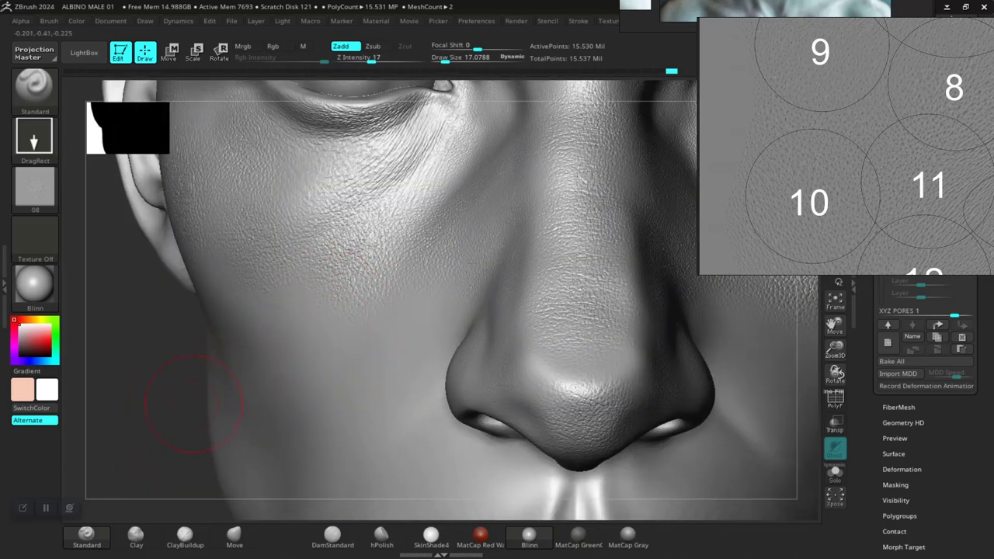
pyautogui.moveTo(148, 432); pyautogui.dragTo(182, 413)
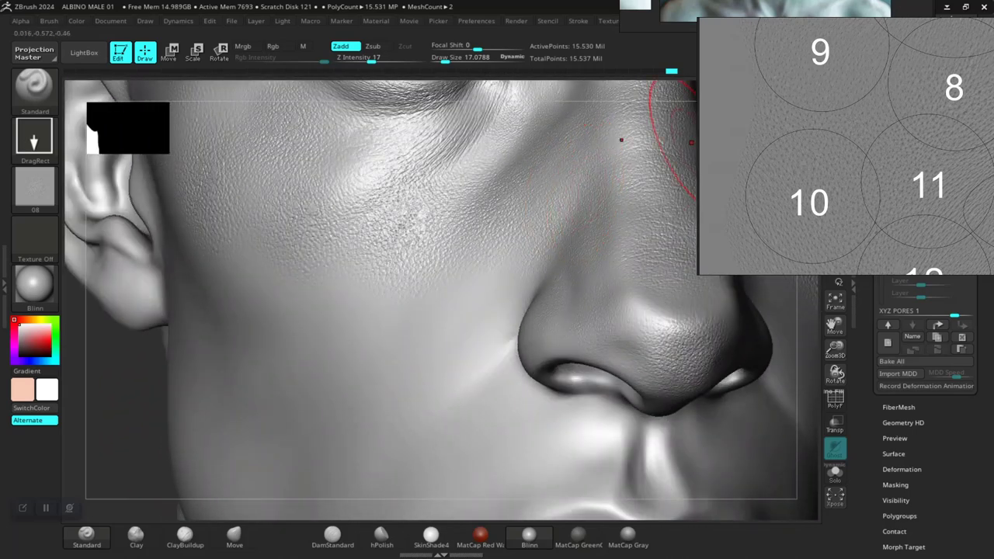
pyautogui.moveTo(869, 147); pyautogui.dragTo(823, 174, button='middle')
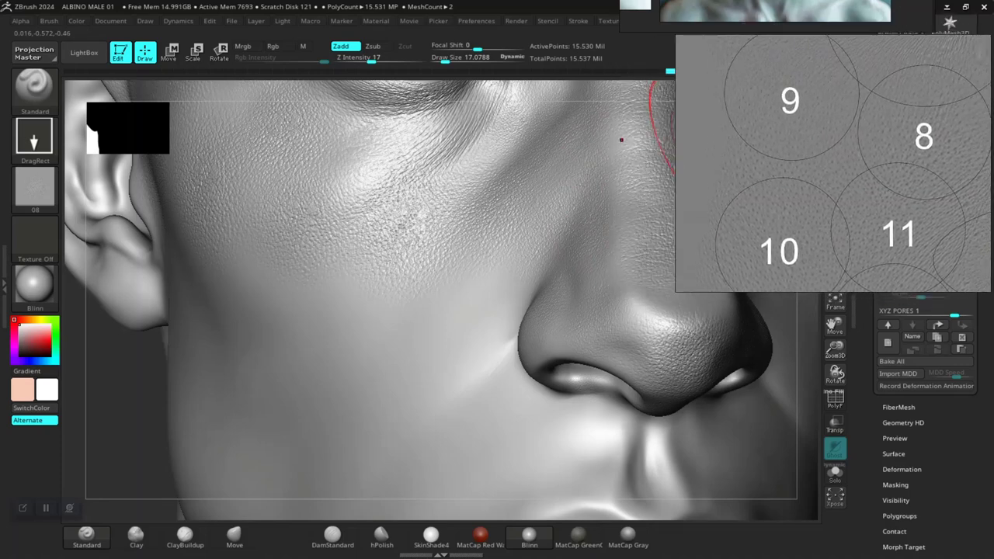
pyautogui.moveTo(112, 409)
pyautogui.mouseDown()
pyautogui.moveTo(118, 421)
pyautogui.moveTo(75, 416)
pyautogui.mouseUp()
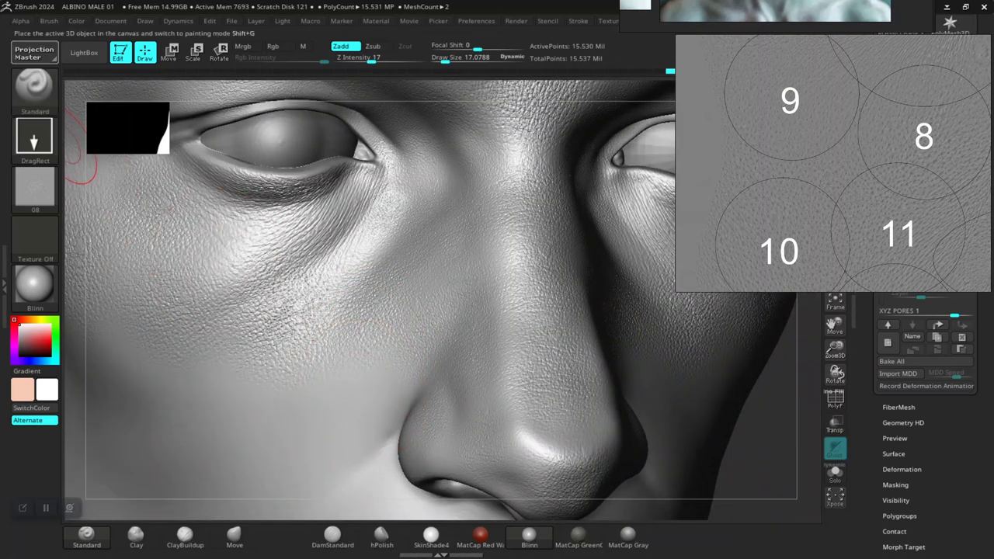
pyautogui.click(21, 21)
pyautogui.scroll(-5, 82, 310)
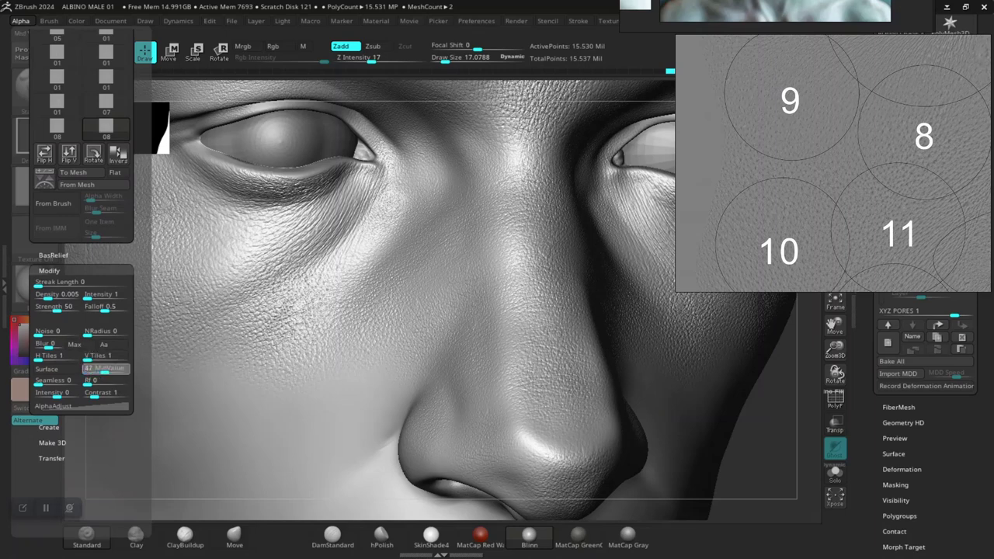
pyautogui.write('10')
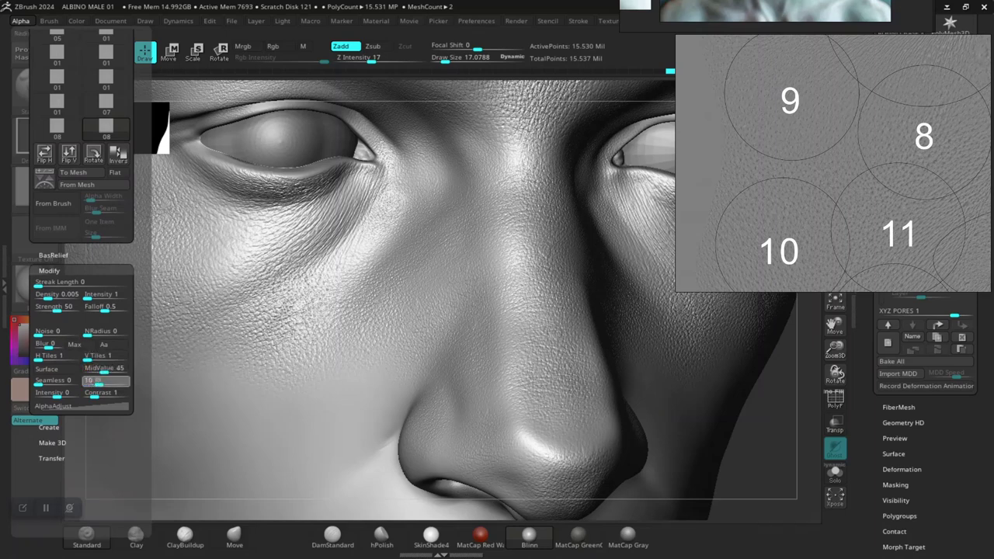
pyautogui.press('Return')
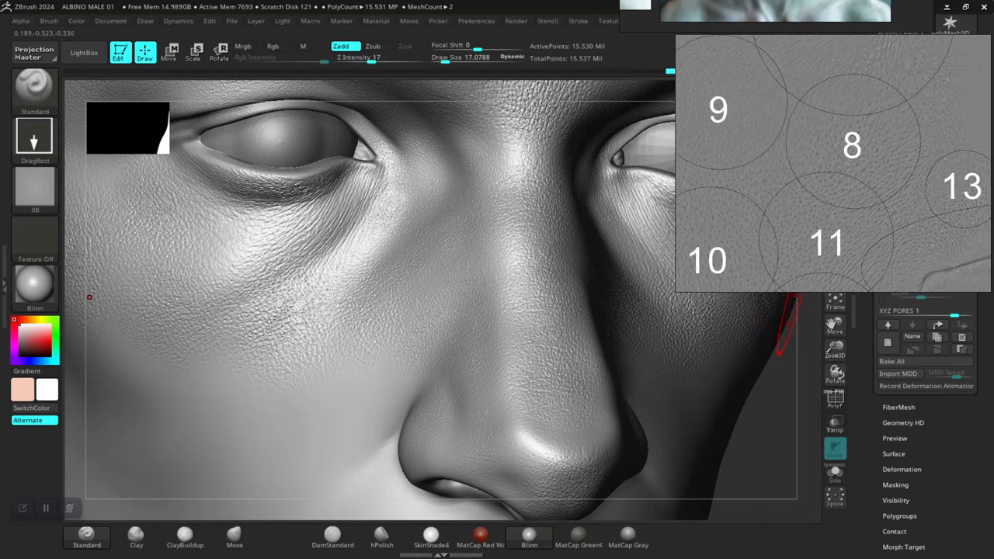
# - Stamp skin pores with the 08 alpha on the cheek directly beside the nostril wing
pyautogui.moveTo(785, 357); pyautogui.dragTo(770, 380)
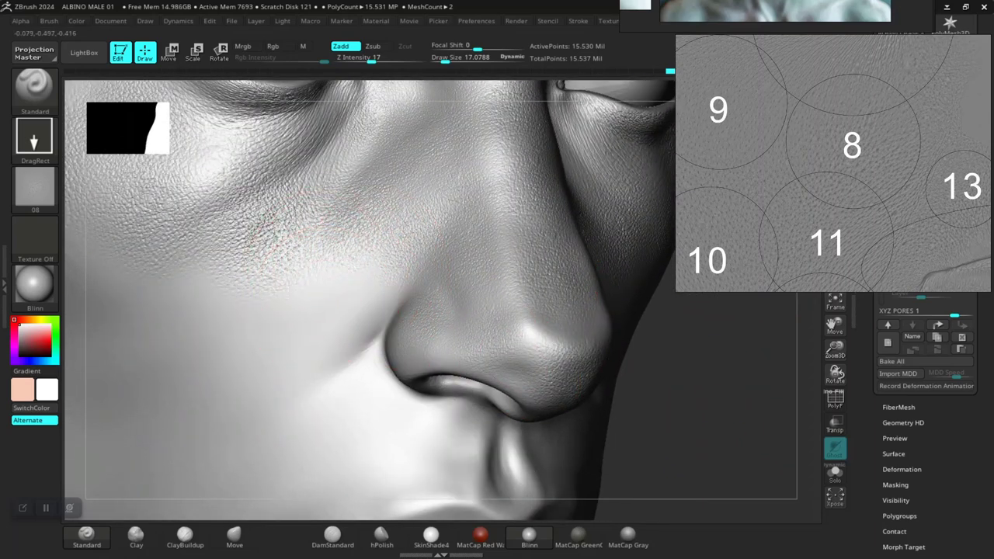
pyautogui.moveTo(325, 330); pyautogui.dragTo(328, 370)
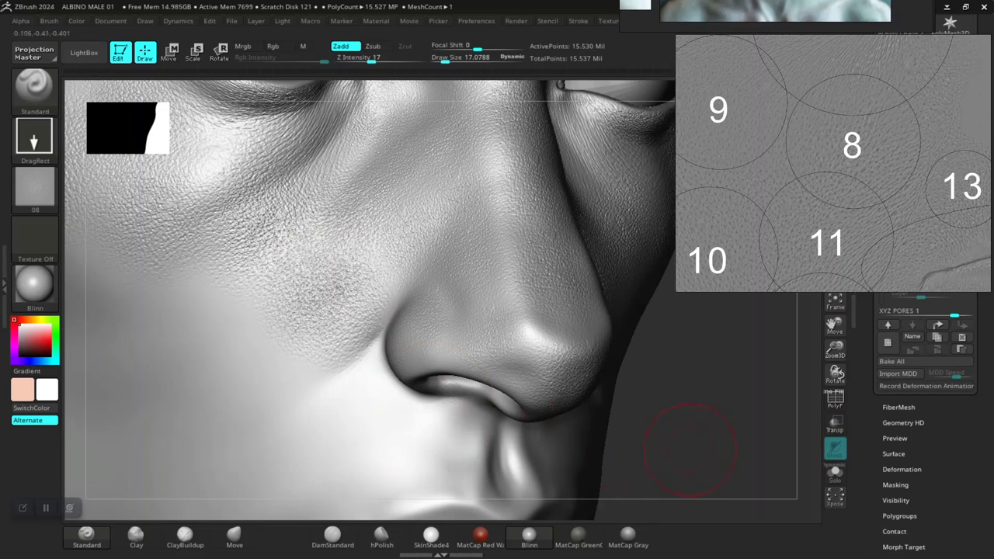
pyautogui.moveTo(701, 443)
pyautogui.mouseDown()
pyautogui.moveTo(747, 446)
pyautogui.moveTo(718, 479)
pyautogui.mouseUp()
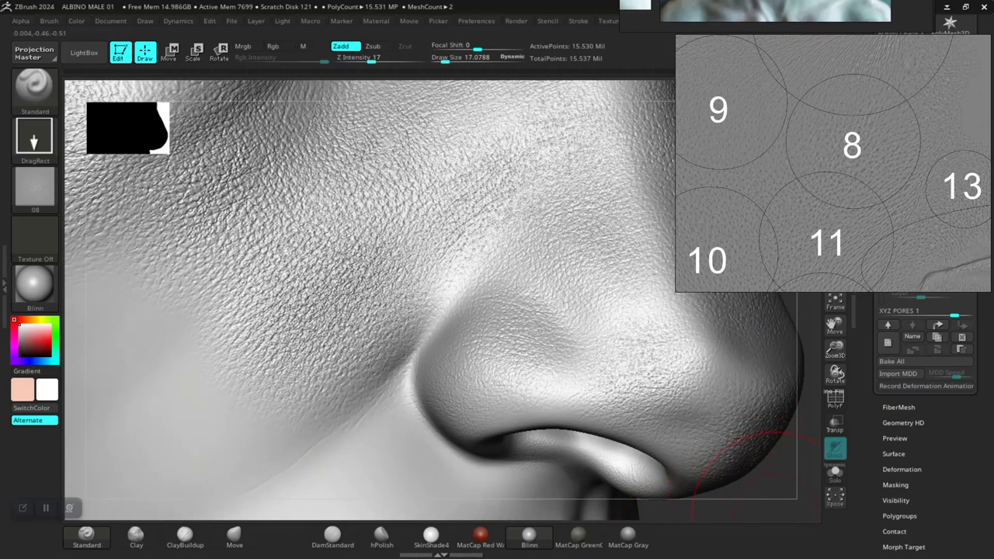
pyautogui.moveTo(749, 478)
pyautogui.mouseDown()
pyautogui.moveTo(750, 406)
pyautogui.moveTo(716, 459)
pyautogui.moveTo(699, 430)
pyautogui.moveTo(735, 411)
pyautogui.moveTo(726, 421)
pyautogui.moveTo(738, 392)
pyautogui.mouseUp()
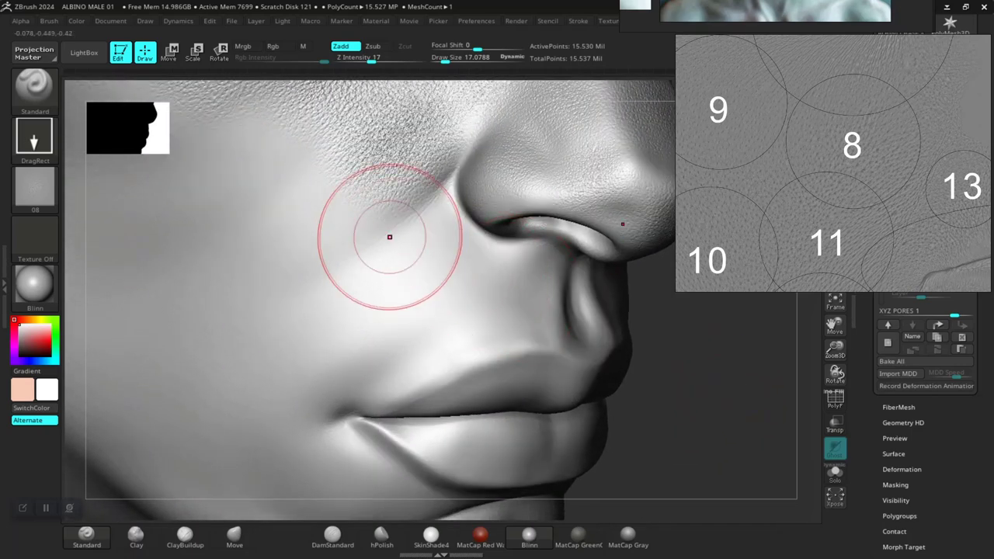
# - Try a pore stamp across the cheek fold below the nostril wing, and undo it
pyautogui.moveTo(688, 424)
pyautogui.keyDown('alt'); pyautogui.mouseDown()
pyautogui.moveTo(667, 382)
pyautogui.moveTo(626, 350)
pyautogui.moveTo(668, 332)
pyautogui.mouseUp(); pyautogui.keyUp('alt')
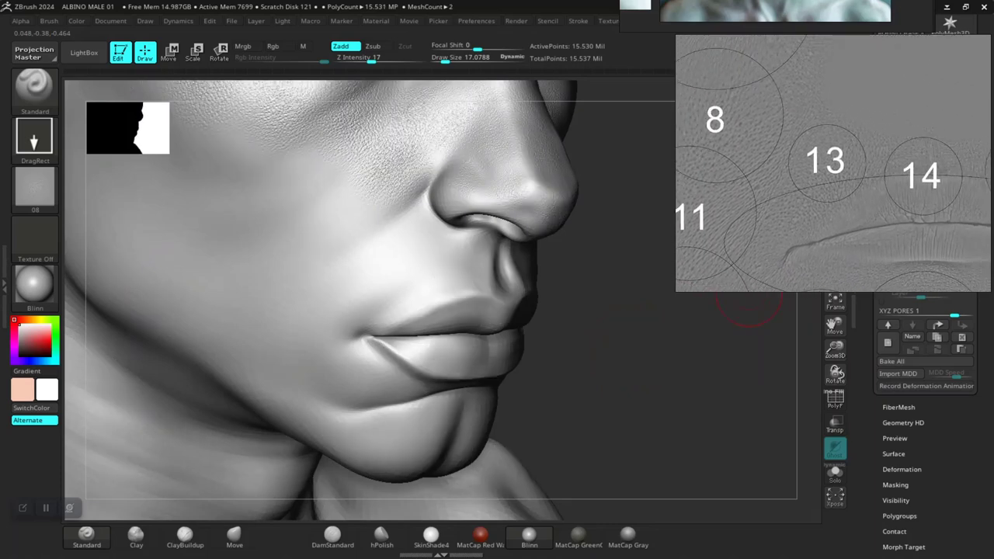
pyautogui.moveTo(644, 377)
pyautogui.mouseDown()
pyautogui.moveTo(631, 373)
pyautogui.moveTo(648, 419)
pyautogui.mouseUp()
pyautogui.keyDown('alt'); pyautogui.moveTo(690, 377); pyautogui.dragTo(707, 450); pyautogui.keyUp('alt')
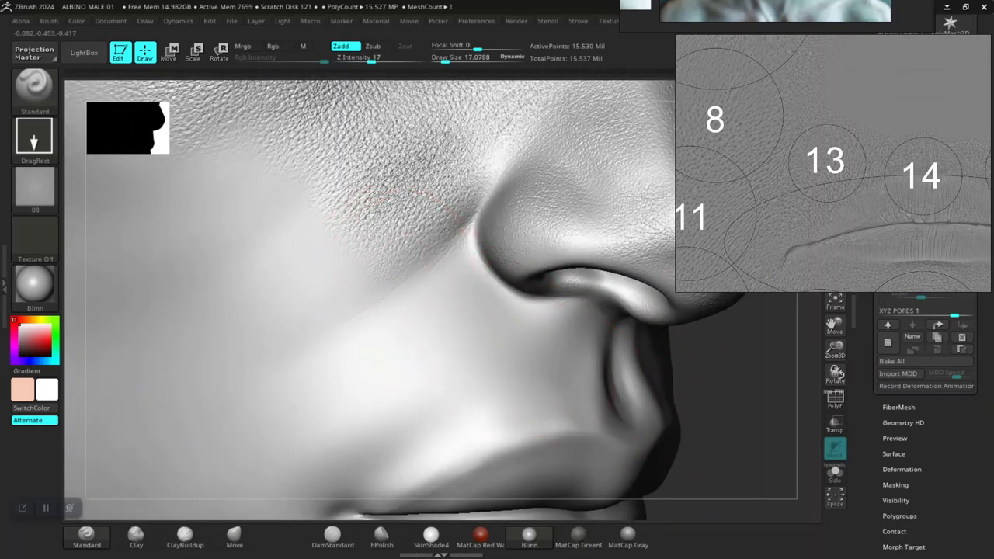
pyautogui.moveTo(384, 310); pyautogui.dragTo(386, 336)
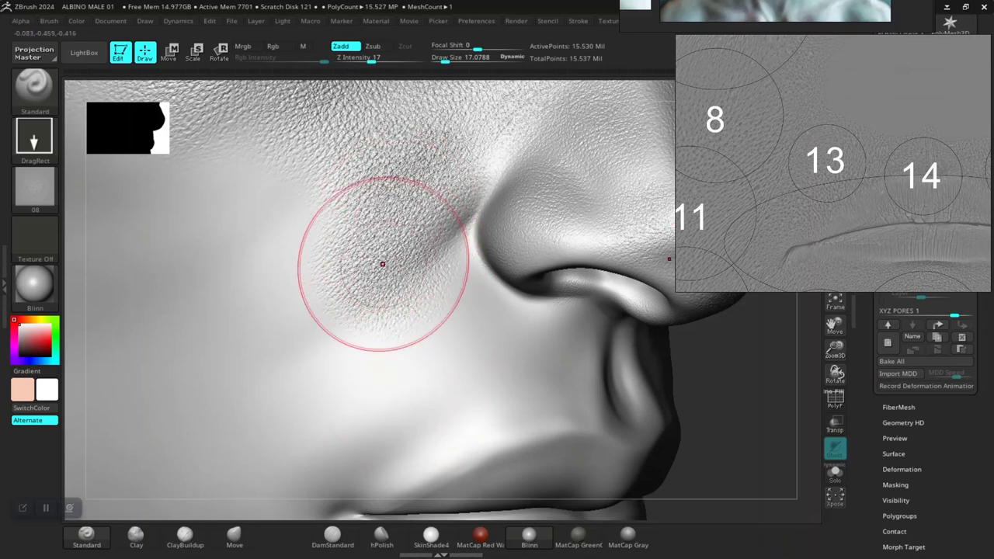
pyautogui.press('ctrl')
pyautogui.hotkey('ctrl', 'z')
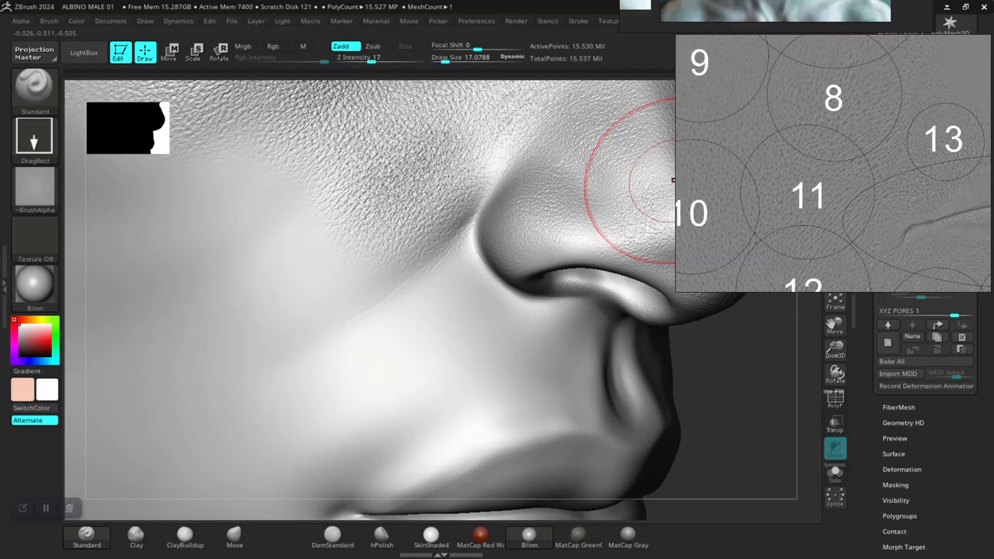
# - Try a pore stamp further out on the cheek beside the nasolabial fold, and undo it
pyautogui.keyDown('alt'); pyautogui.moveTo(779, 409); pyautogui.dragTo(716, 384); pyautogui.keyUp('alt')
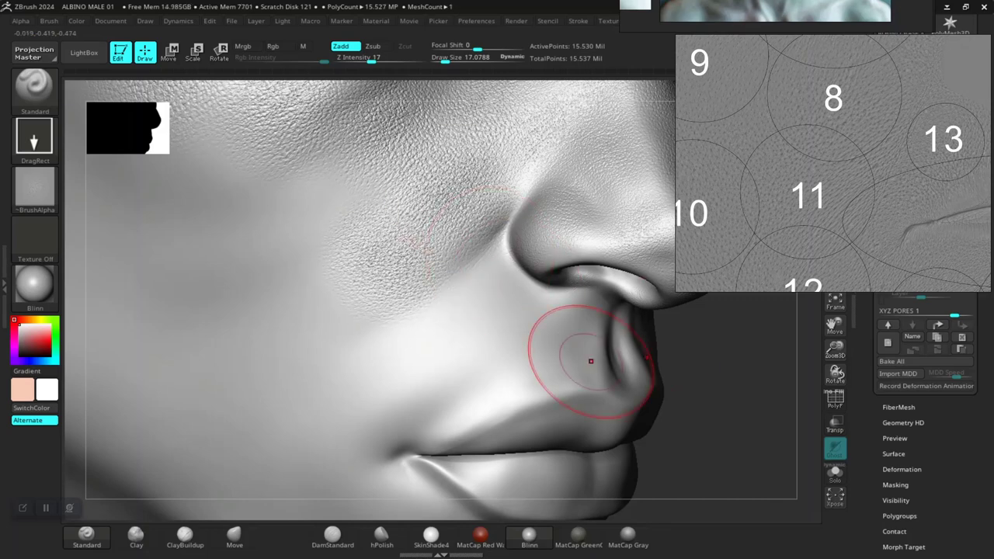
pyautogui.moveTo(728, 382); pyautogui.dragTo(702, 403)
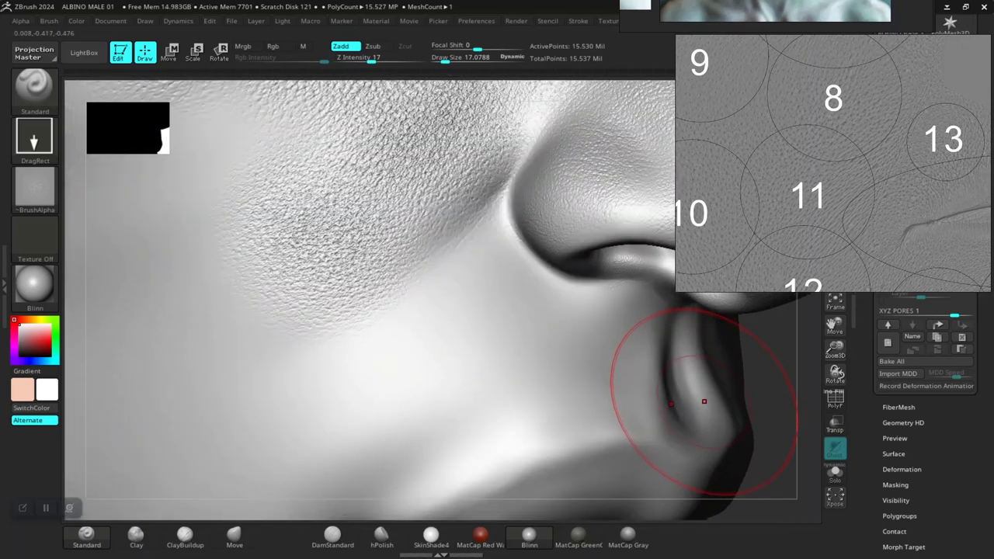
pyautogui.press('ctrl')
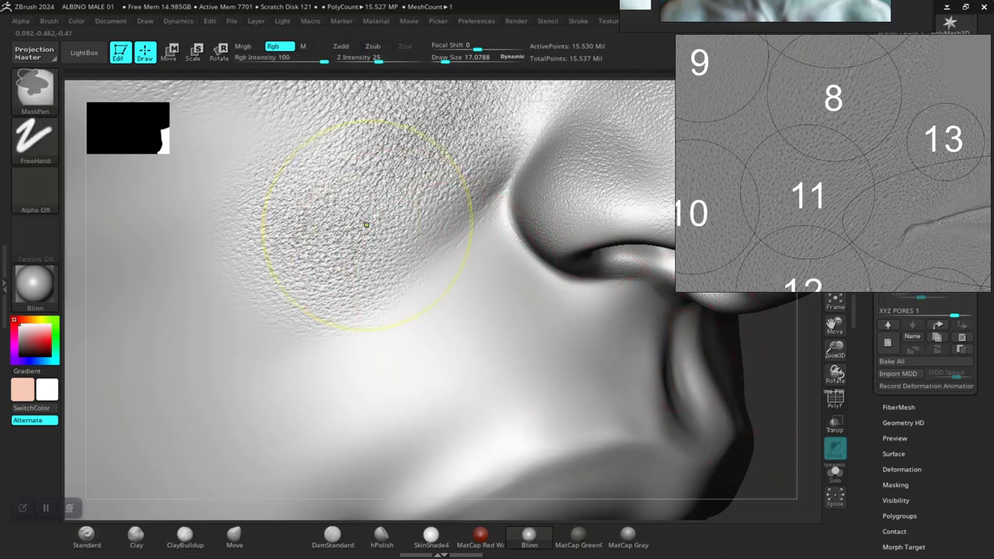
pyautogui.hotkey('ctrl', 'z')
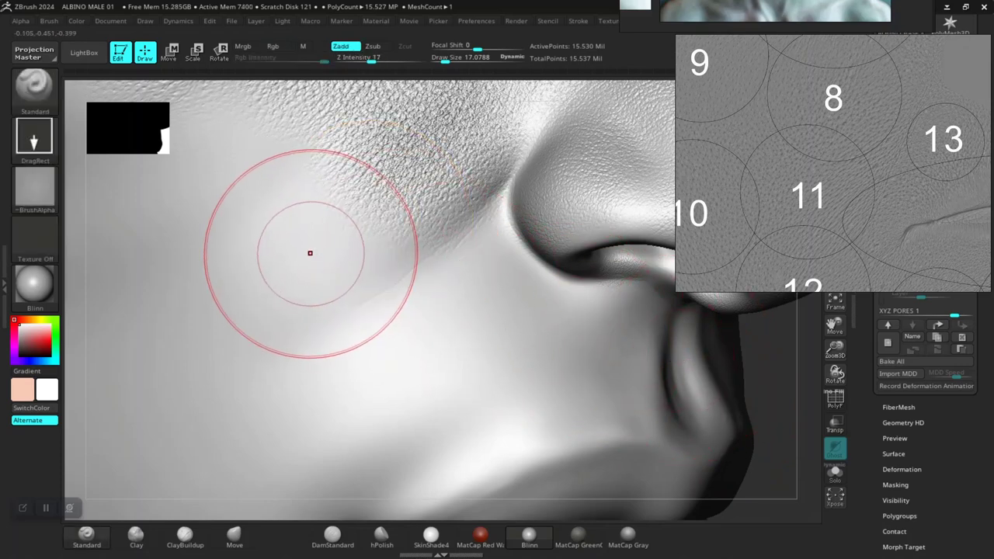
# - Stamp pores on the cheek beside the nasolabial fold, joining them to the textured area above
pyautogui.moveTo(313, 255); pyautogui.dragTo(323, 365)
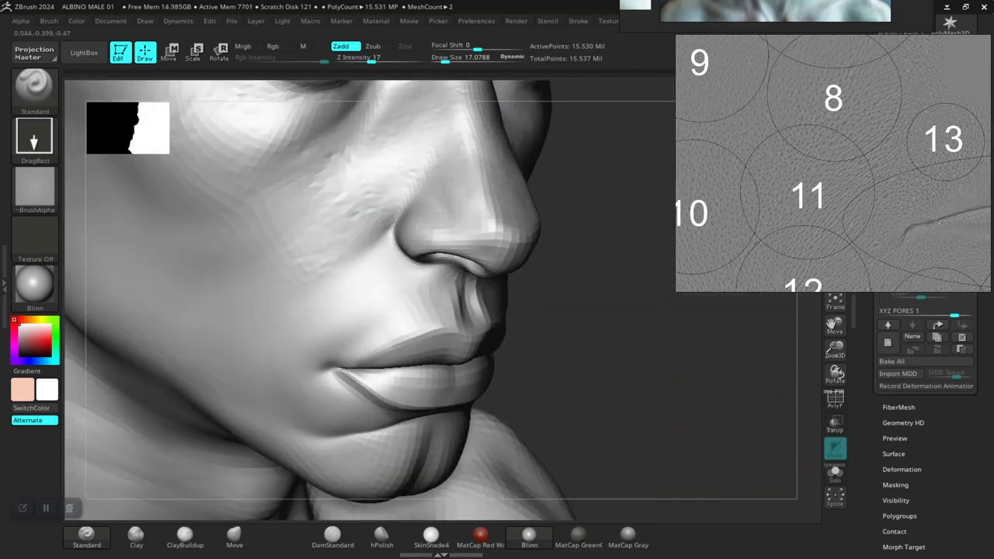
pyautogui.keyDown('alt'); pyautogui.moveTo(580, 344); pyautogui.dragTo(561, 412); pyautogui.keyUp('alt')
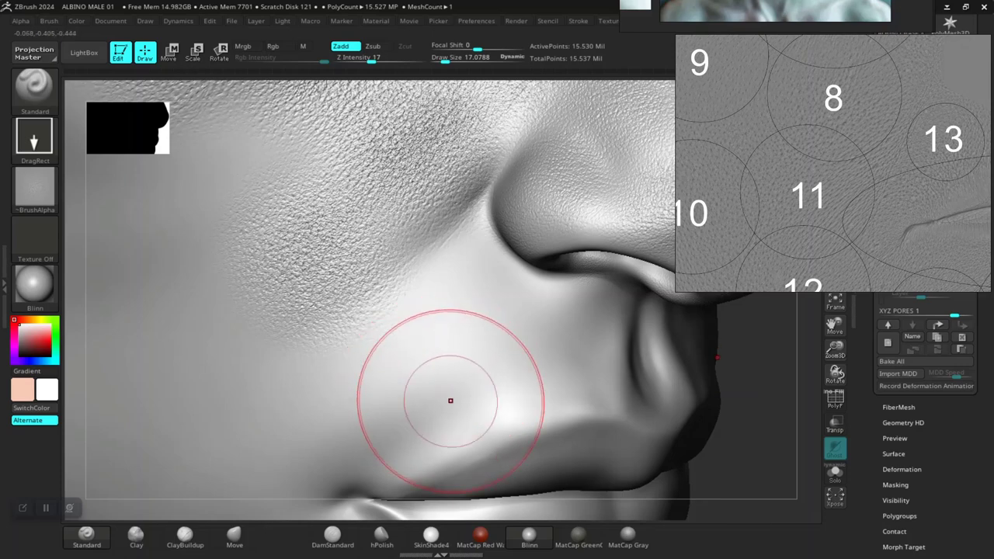
pyautogui.moveTo(765, 458); pyautogui.dragTo(598, 374)
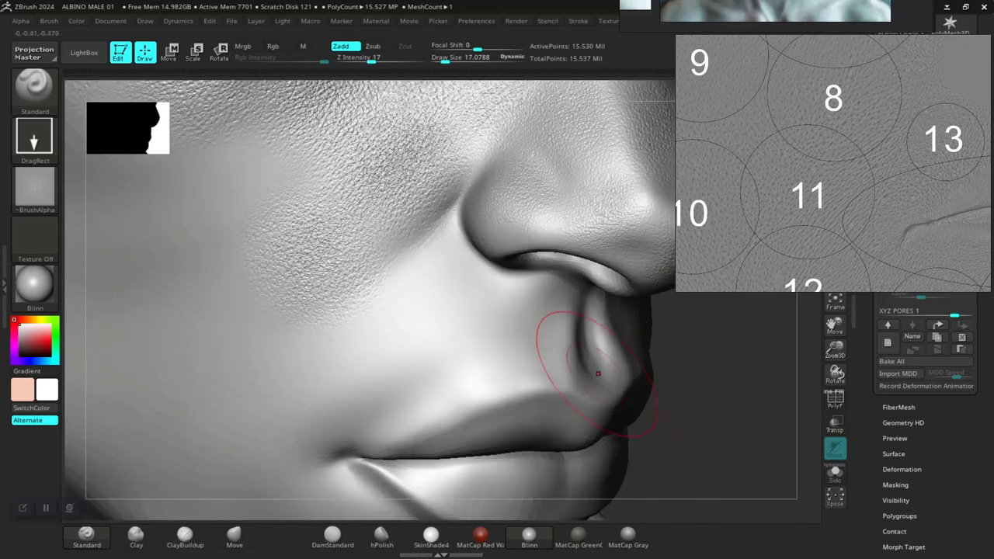
pyautogui.moveTo(652, 390); pyautogui.dragTo(382, 286)
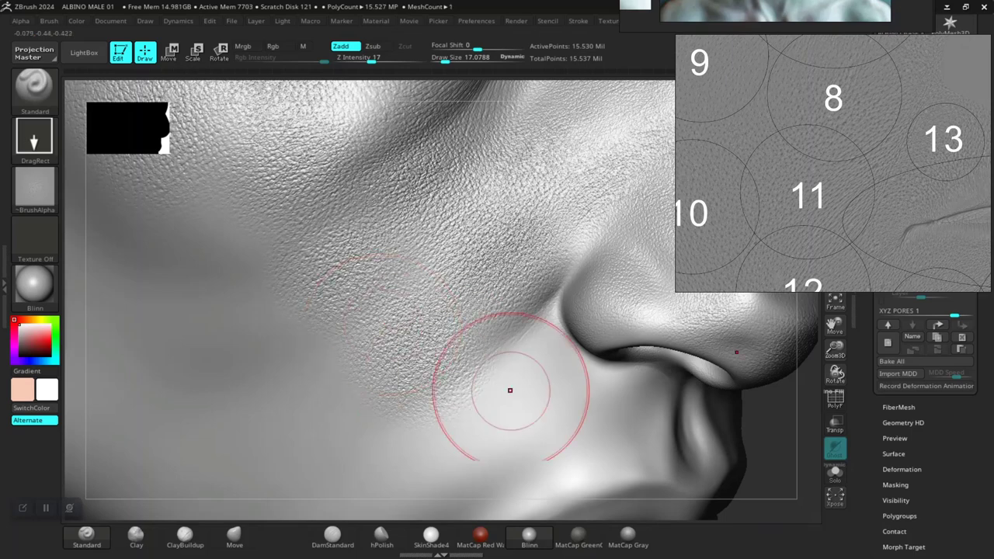
pyautogui.moveTo(771, 452); pyautogui.dragTo(738, 452)
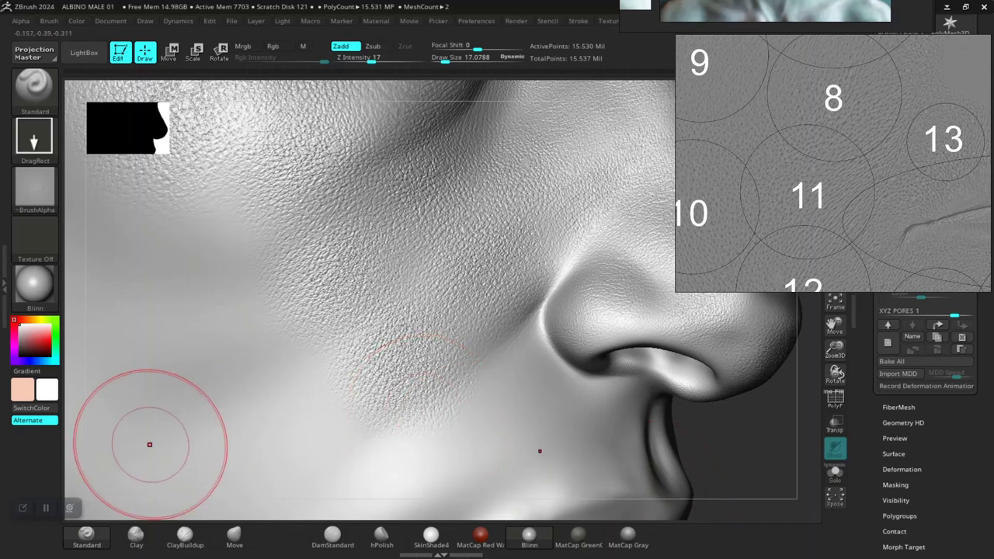
# - Extend the pore stamps along the outer edge of the textured cheek area and down towards the mouth corner
pyautogui.keyDown('alt'); pyautogui.moveTo(743, 422); pyautogui.dragTo(690, 436); pyautogui.keyUp('alt')
pyautogui.scroll(5, 733, 411)
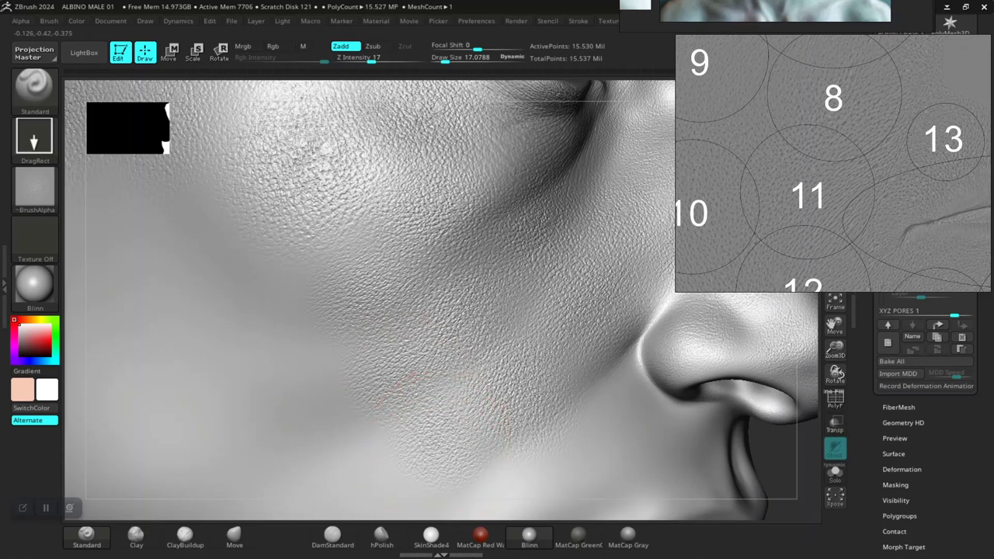
pyautogui.keyDown('alt'); pyautogui.moveTo(804, 497); pyautogui.dragTo(435, 435); pyautogui.keyUp('alt')
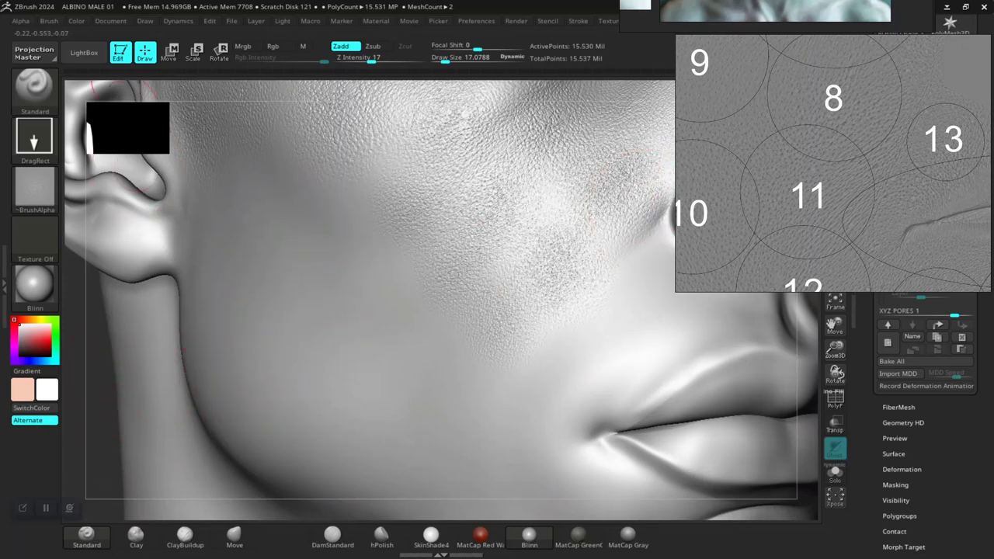
# - Load the 09.psd skin alpha from the femaleFace_20s_09 folder and set its Rf radial fade to 9
pyautogui.click(84, 52)
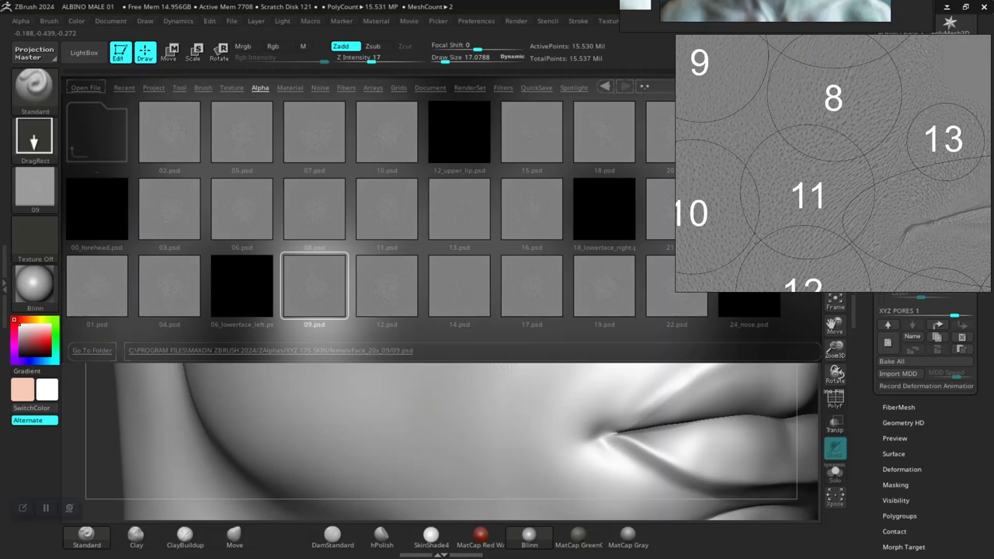
pyautogui.click(84, 52)
pyautogui.click(21, 21)
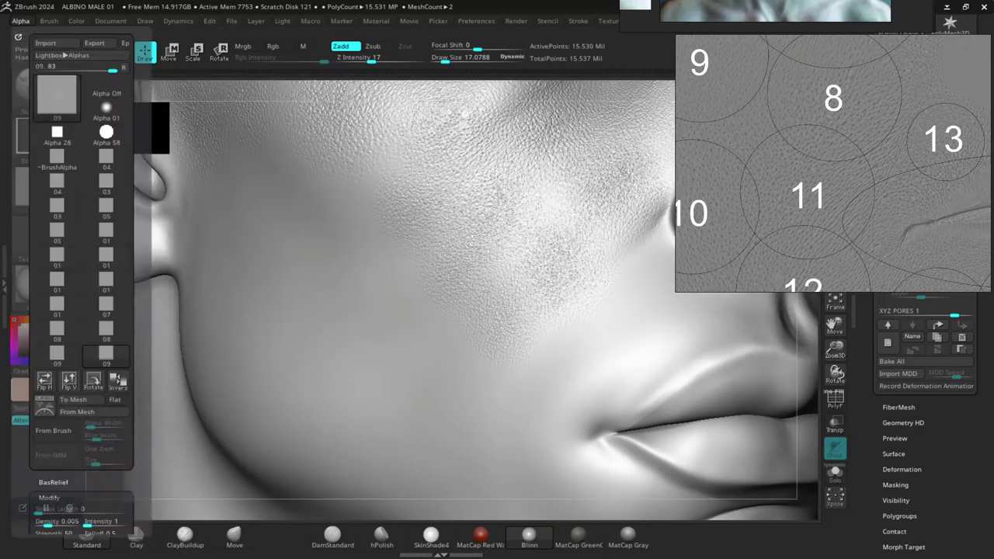
pyautogui.click(49, 497)
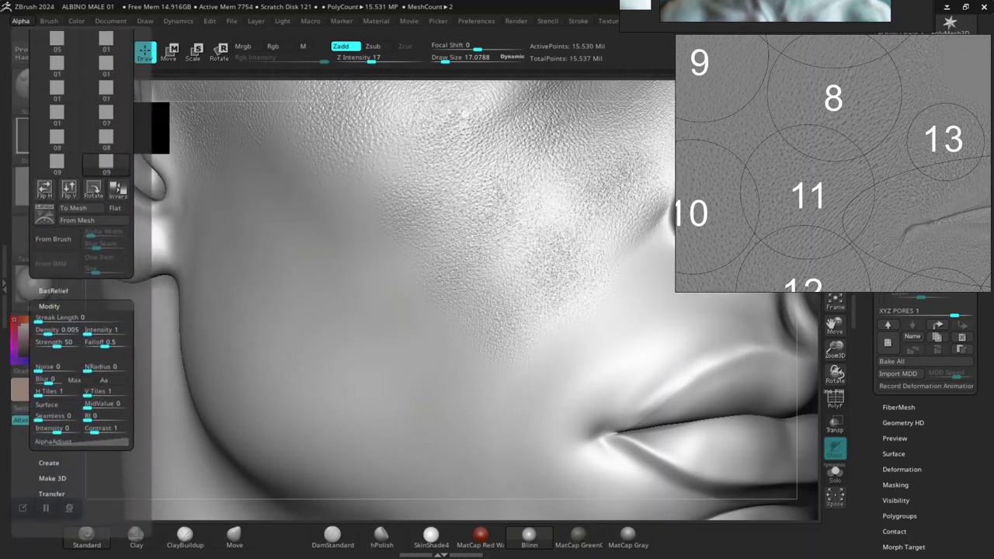
pyautogui.write('9')
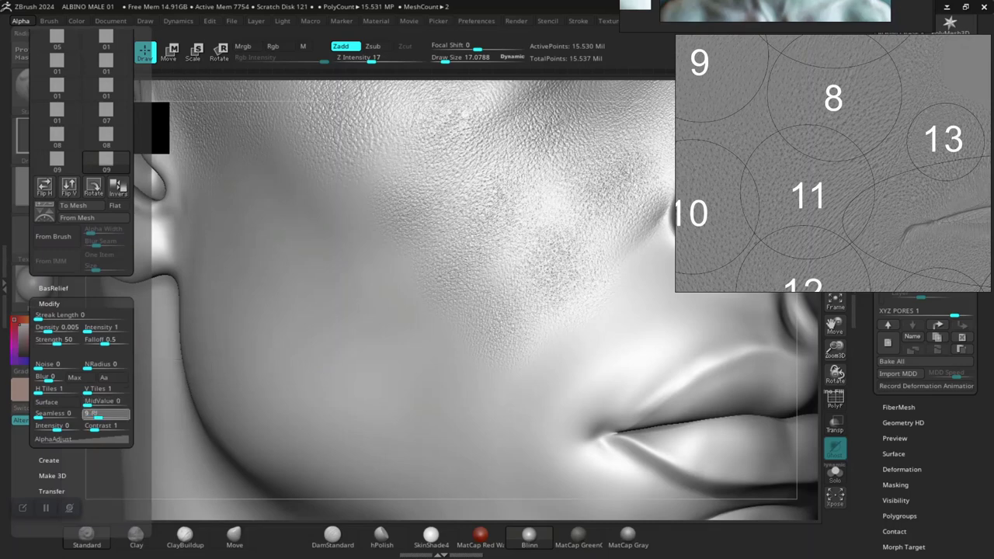
pyautogui.press('Return')
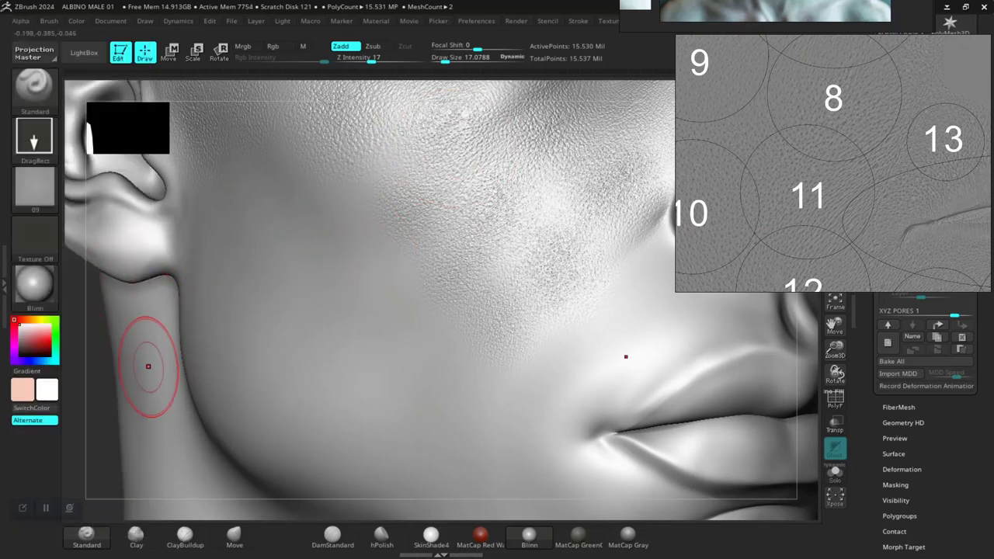
# - Bring area 9 of the reference map into view and stamp pores on the outer cheek in front of the earlobe
pyautogui.moveTo(94, 414); pyautogui.dragTo(144, 411)
pyautogui.moveTo(761, 167); pyautogui.dragTo(881, 229)
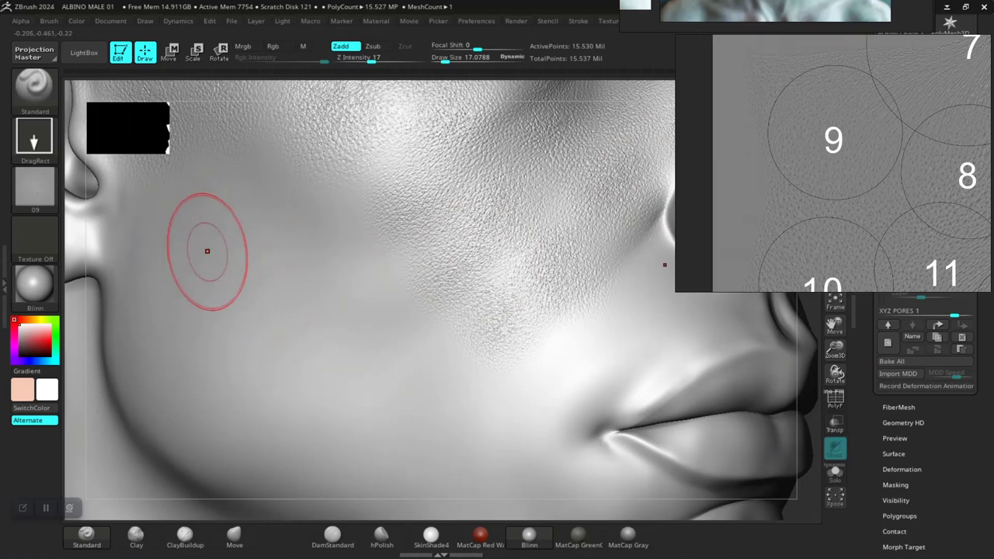
pyautogui.moveTo(812, 425)
pyautogui.keyDown('alt'); pyautogui.mouseDown()
pyautogui.moveTo(758, 404)
pyautogui.moveTo(775, 431)
pyautogui.mouseUp(); pyautogui.keyUp('alt')
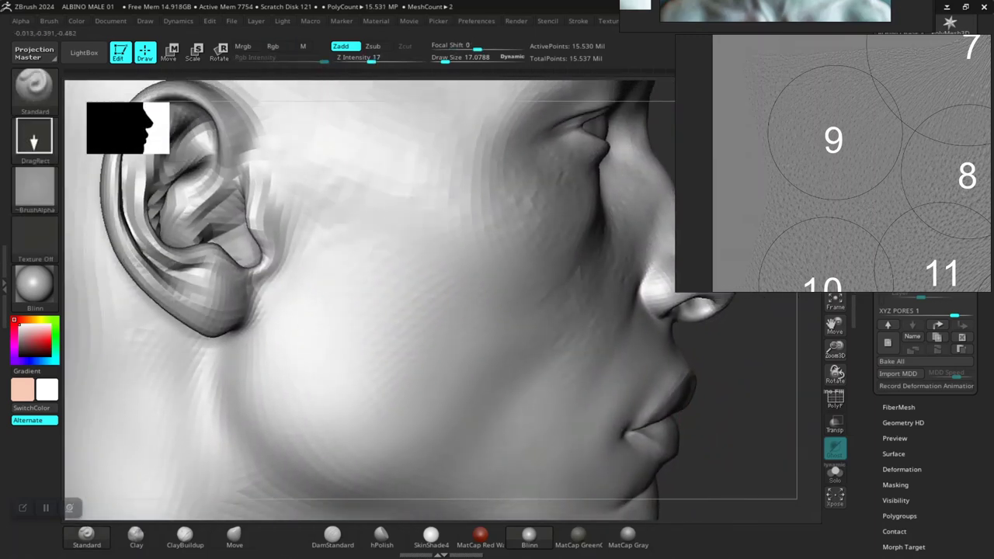
pyautogui.keyDown('alt'); pyautogui.moveTo(746, 412); pyautogui.dragTo(757, 454); pyautogui.keyUp('alt')
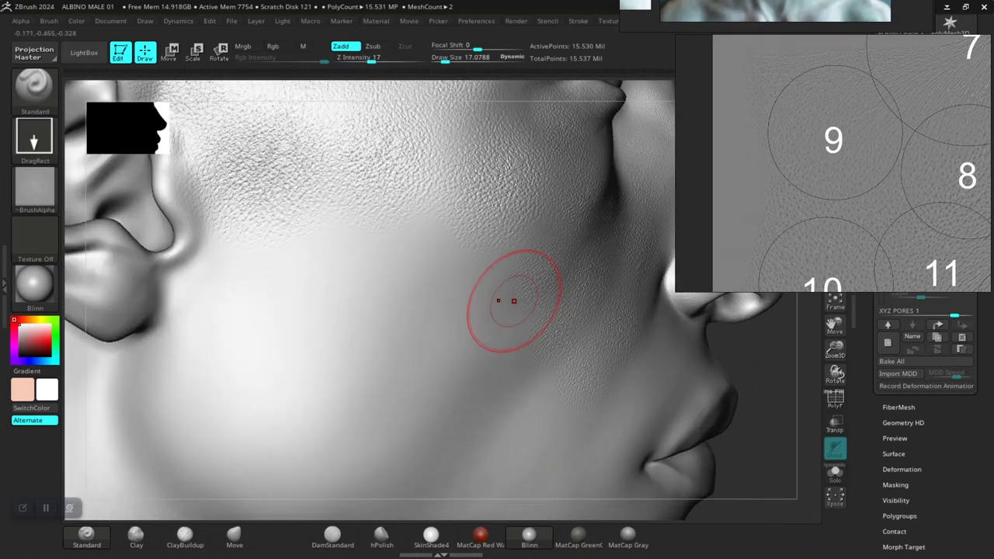
pyautogui.moveTo(324, 238); pyautogui.dragTo(328, 292)
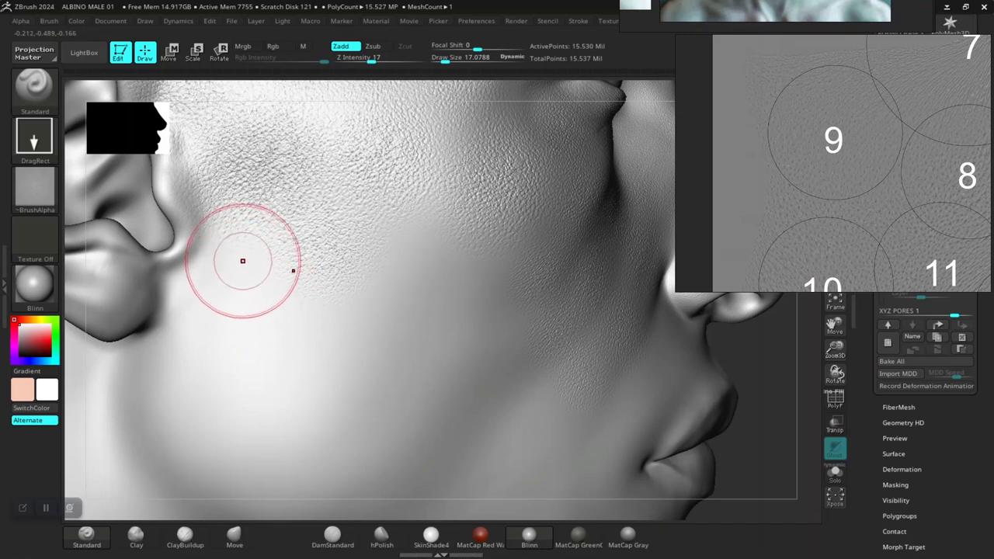
# - Stamp pores across the outer and middle cheek below the textured area, reaching down to below the earlobe
pyautogui.moveTo(242, 261); pyautogui.dragTo(245, 310)
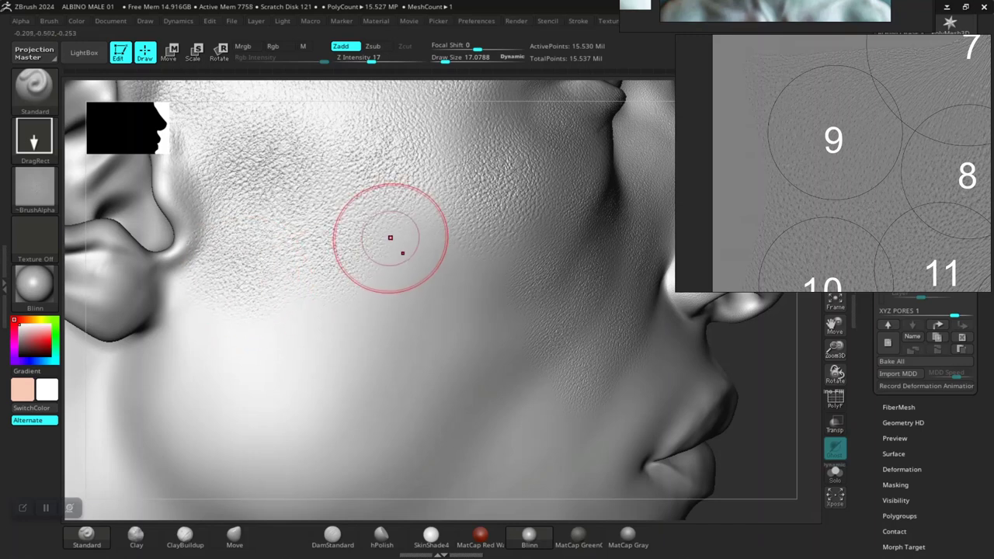
pyautogui.moveTo(425, 249)
pyautogui.mouseDown()
pyautogui.moveTo(420, 287)
pyautogui.moveTo(399, 317)
pyautogui.mouseUp()
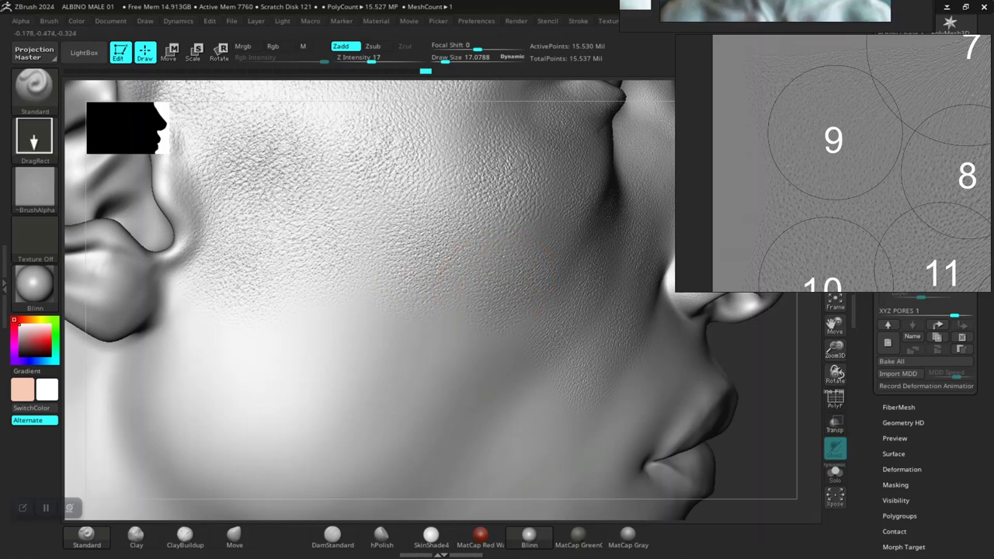
pyautogui.moveTo(355, 318); pyautogui.dragTo(396, 299)
pyautogui.moveTo(298, 309); pyautogui.dragTo(320, 325)
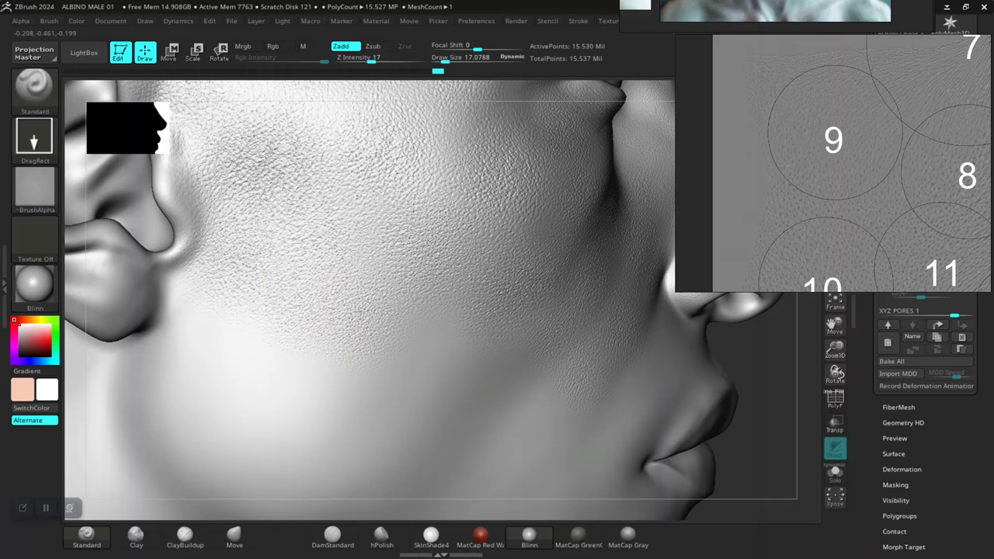
pyautogui.moveTo(195, 307); pyautogui.dragTo(203, 312)
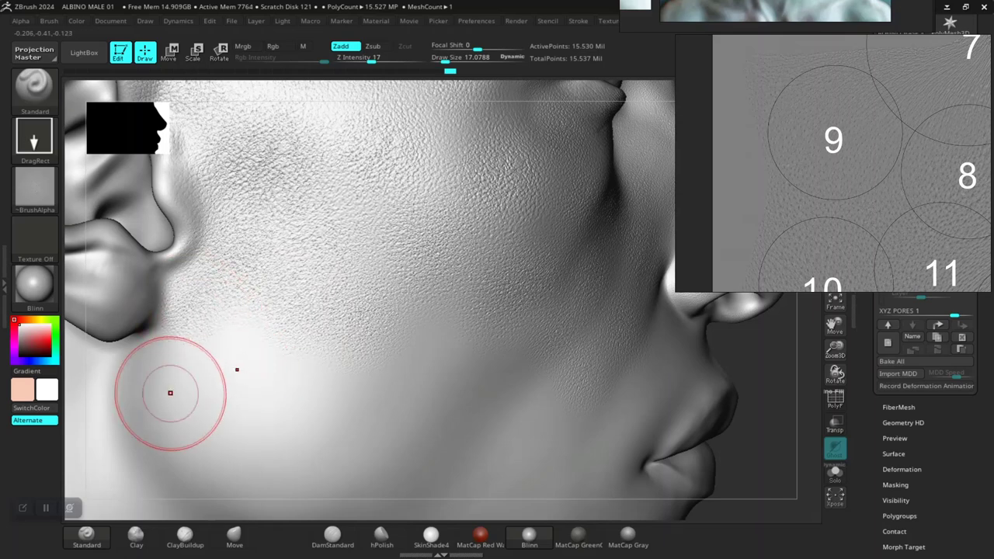
# - Extend the pore stamps along the lower edge of the textured area in the middle of the cheek
pyautogui.moveTo(751, 376); pyautogui.dragTo(688, 372)
pyautogui.moveTo(426, 340); pyautogui.dragTo(452, 414)
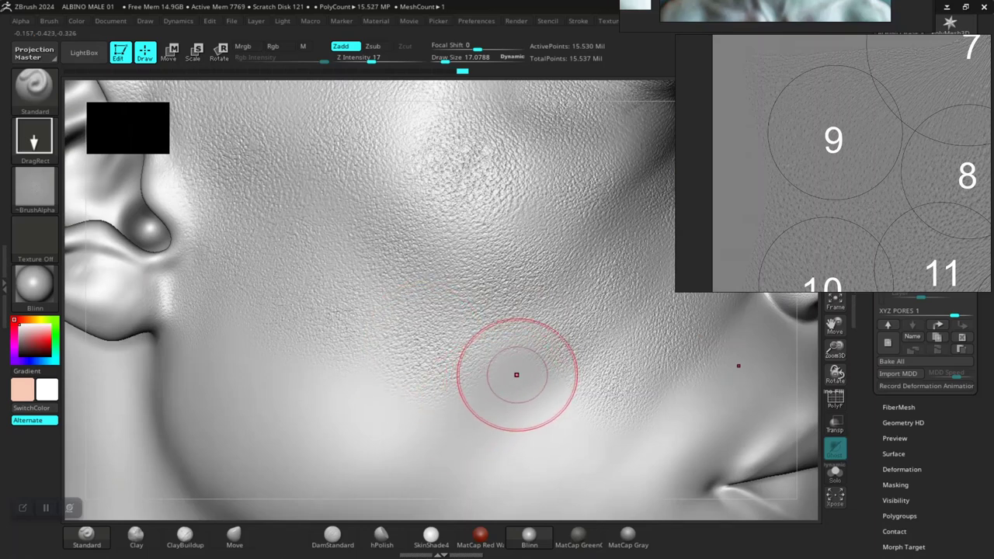
pyautogui.moveTo(517, 374); pyautogui.dragTo(582, 408)
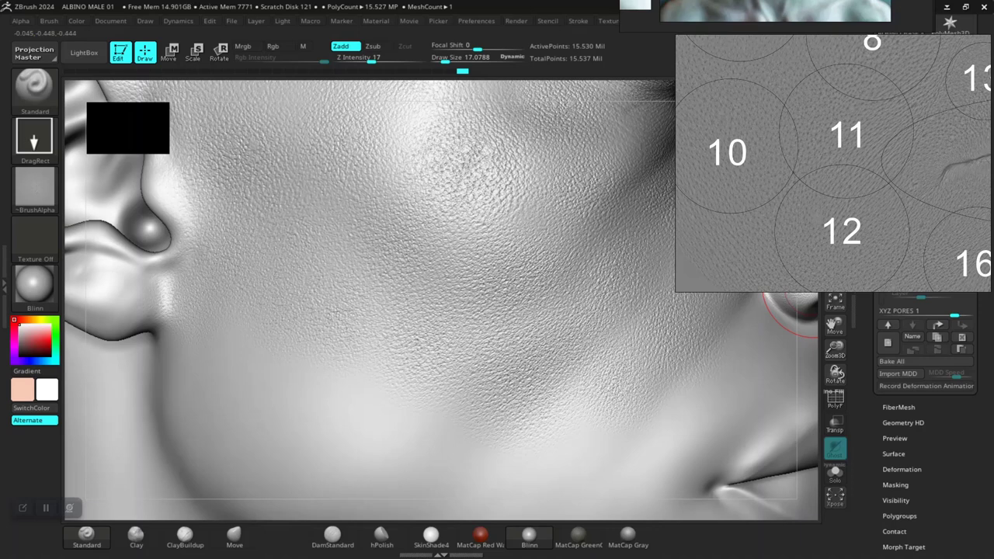
# - Mark areas 10, 12 and 11 of the reference map on the jaw and lower cheek with mask strokes, and clear the mask
pyautogui.keyDown('ctrl'); pyautogui.moveTo(637, 381); pyautogui.dragTo(529, 404, button='right'); pyautogui.keyUp('ctrl')
pyautogui.scroll(5, 324, 434)
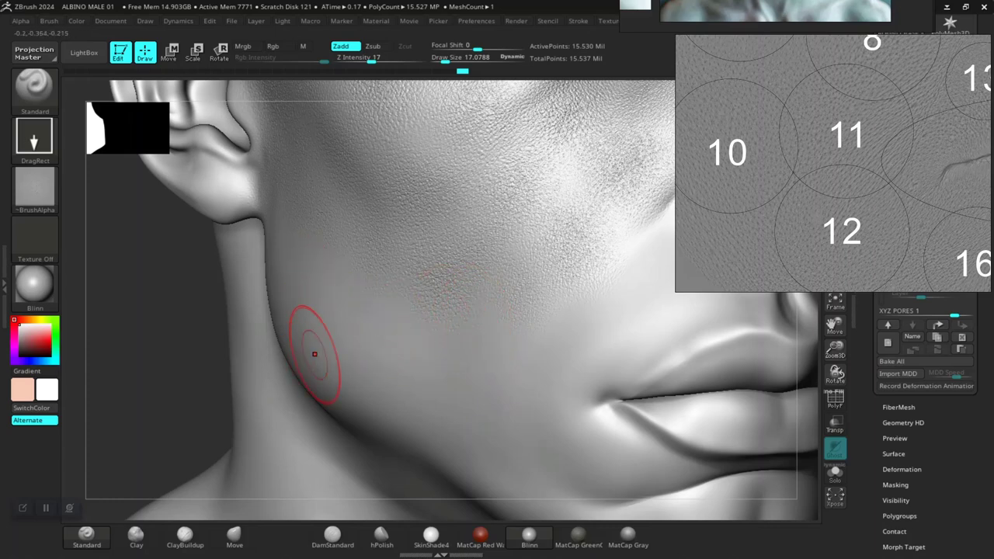
pyautogui.moveTo(282, 264)
pyautogui.keyDown('ctrl'); pyautogui.mouseDown()
pyautogui.moveTo(305, 246)
pyautogui.moveTo(349, 303)
pyautogui.moveTo(392, 388)
pyautogui.moveTo(295, 349)
pyautogui.mouseUp(); pyautogui.keyUp('ctrl')
pyautogui.keyDown('ctrl'); pyautogui.moveTo(285, 289); pyautogui.dragTo(302, 264); pyautogui.keyUp('ctrl')
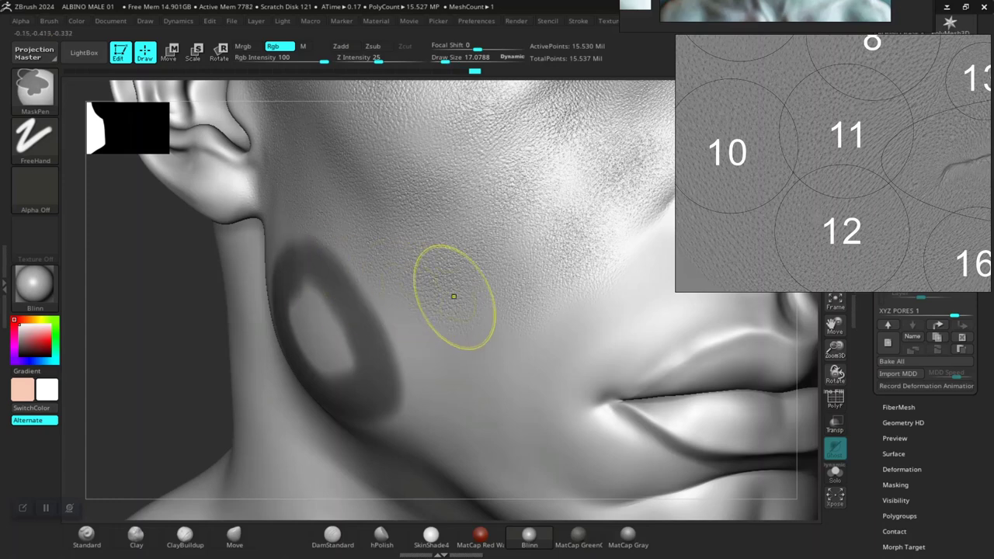
pyautogui.moveTo(444, 398)
pyautogui.keyDown('ctrl'); pyautogui.mouseDown()
pyautogui.moveTo(540, 458)
pyautogui.moveTo(497, 494)
pyautogui.mouseUp(); pyautogui.keyUp('ctrl')
pyautogui.moveTo(439, 470)
pyautogui.keyDown('ctrl'); pyautogui.mouseDown()
pyautogui.moveTo(392, 412)
pyautogui.moveTo(423, 396)
pyautogui.mouseUp(); pyautogui.keyUp('ctrl')
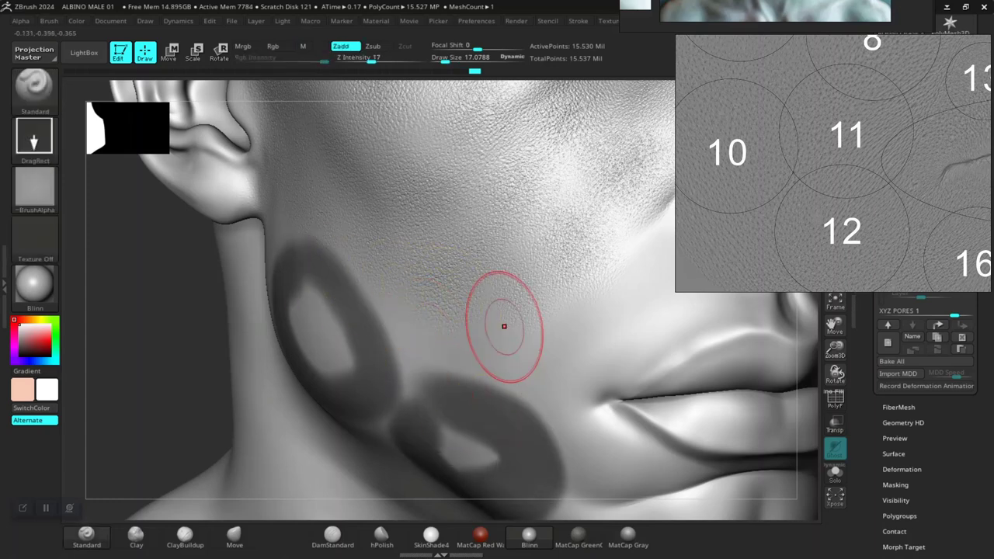
pyautogui.moveTo(485, 345)
pyautogui.keyDown('ctrl'); pyautogui.mouseDown()
pyautogui.moveTo(473, 334)
pyautogui.moveTo(435, 338)
pyautogui.moveTo(521, 322)
pyautogui.moveTo(571, 350)
pyautogui.moveTo(501, 384)
pyautogui.mouseUp(); pyautogui.keyUp('ctrl')
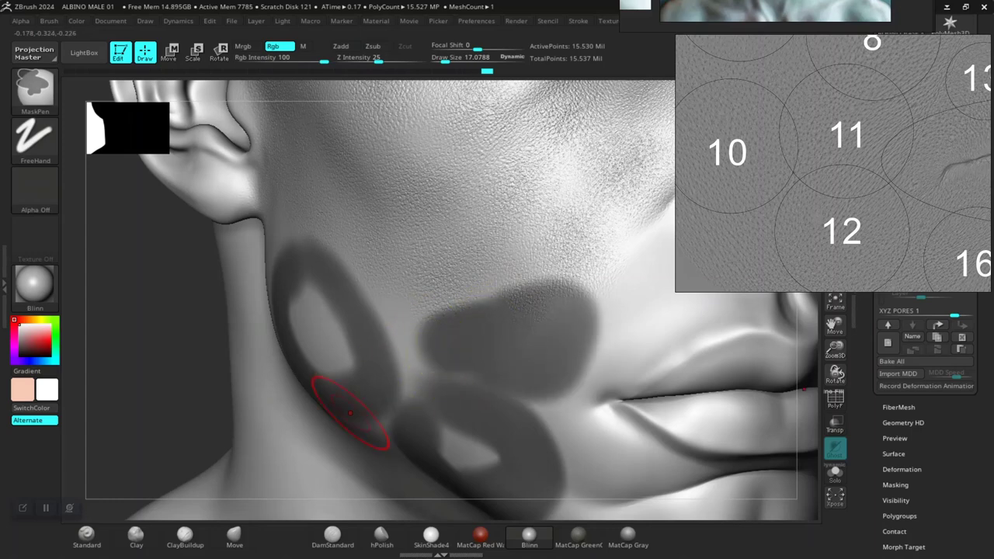
pyautogui.moveTo(203, 412)
pyautogui.mouseDown()
pyautogui.moveTo(155, 407)
pyautogui.moveTo(167, 388)
pyautogui.moveTo(256, 381)
pyautogui.mouseUp()
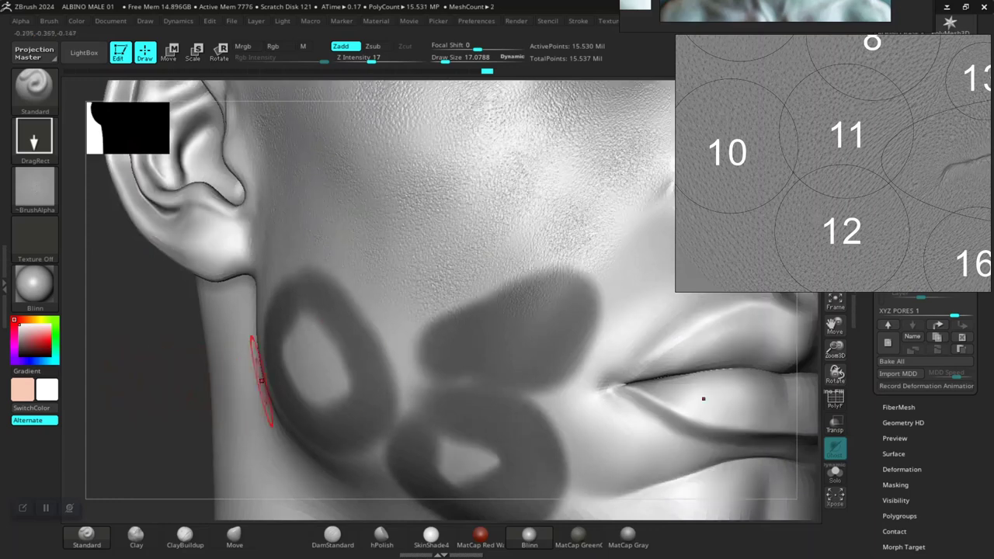
pyautogui.keyDown('ctrl'); pyautogui.moveTo(202, 399); pyautogui.dragTo(155, 419); pyautogui.keyUp('ctrl')
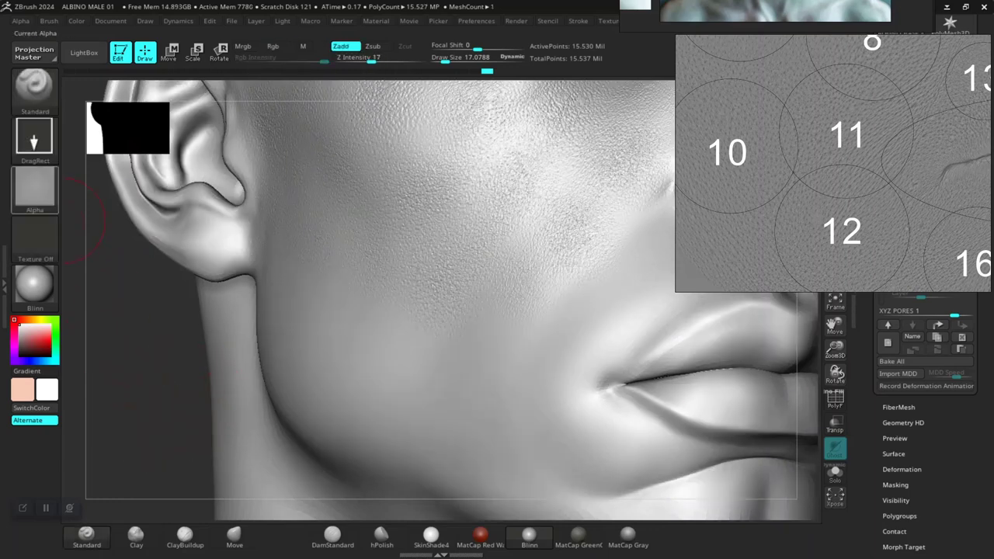
# - Load the 11.psd skin alpha from the femaleFace_20s_09 folder and set its MidValue to 45
pyautogui.click(84, 52)
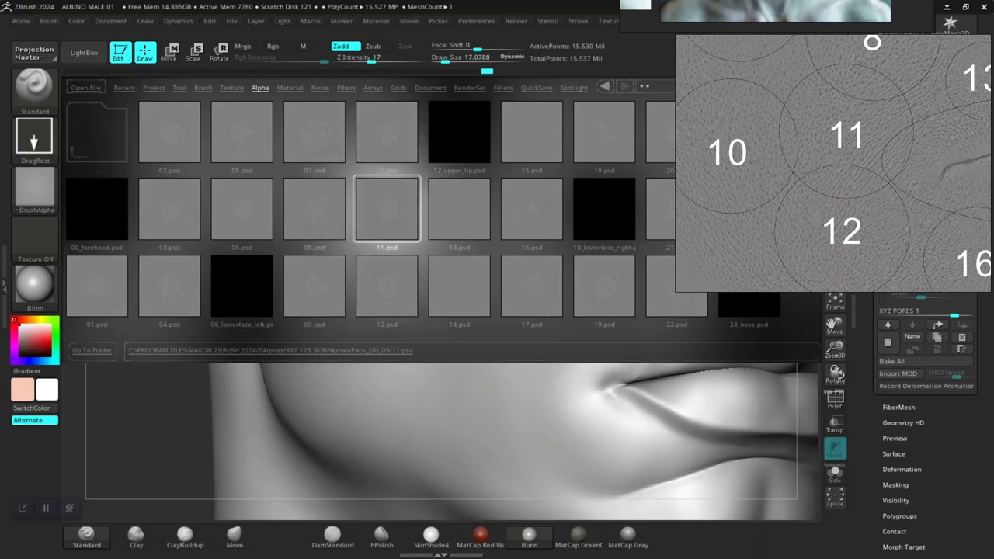
pyautogui.click(84, 52)
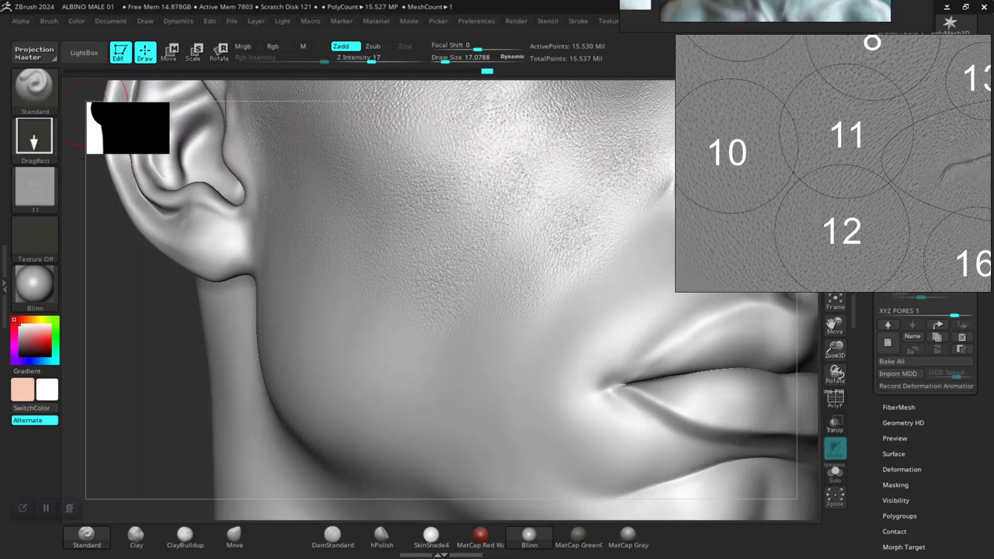
pyautogui.click(21, 21)
pyautogui.scroll(-5, 81, 311)
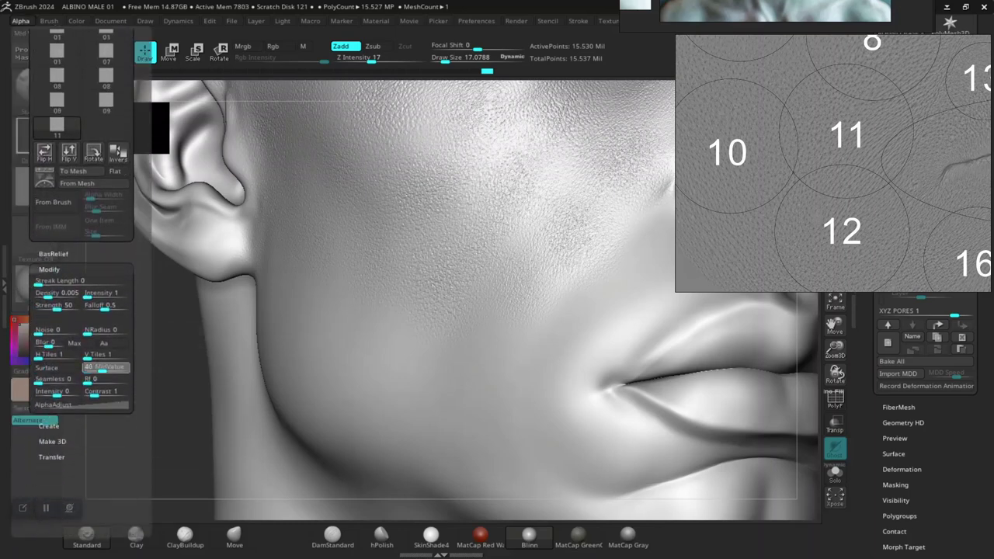
pyautogui.click(106, 366)
pyautogui.write('45')
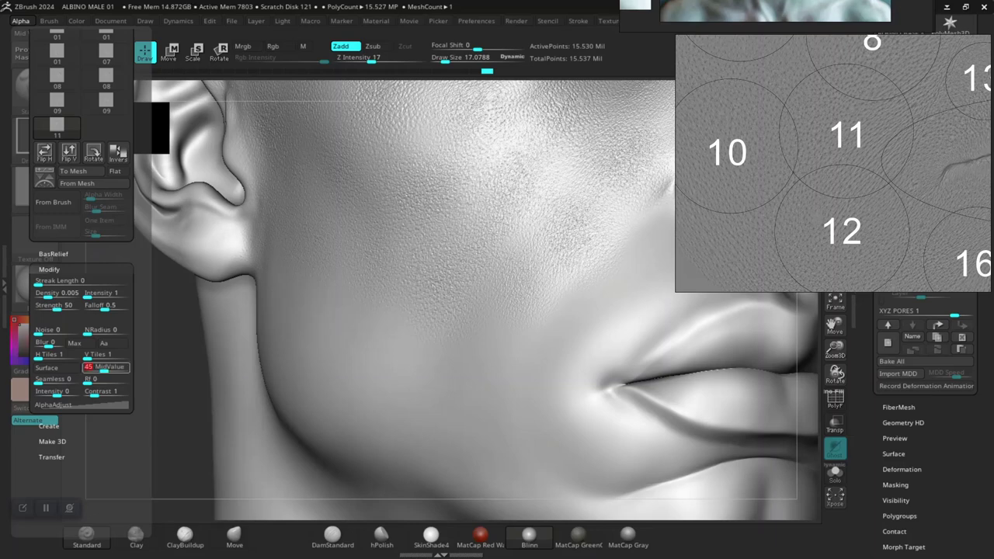
pyautogui.press('Return')
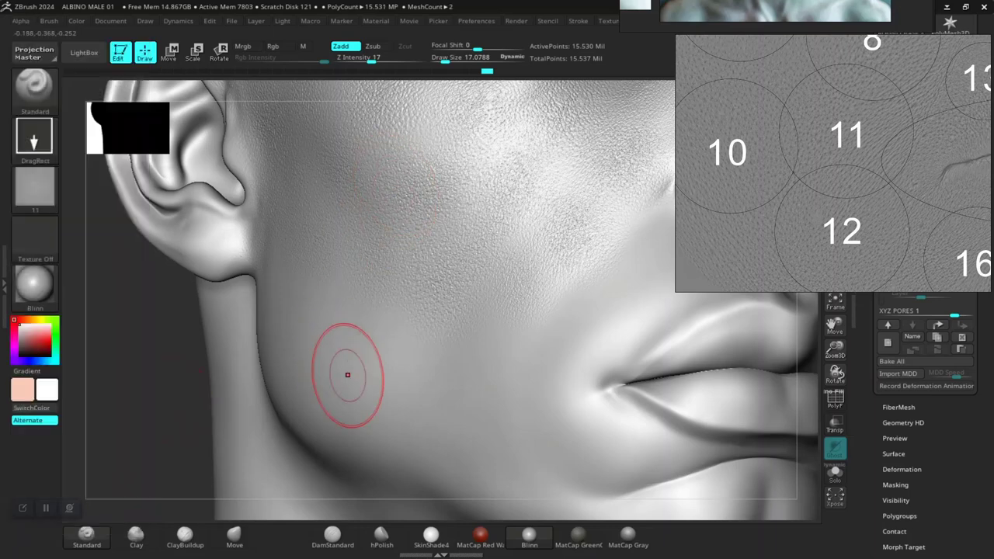
# - Stamp pores with alpha 11 on the lower cheek towards the mouth corner and up along the nasolabial fold
pyautogui.moveTo(148, 400); pyautogui.dragTo(87, 400)
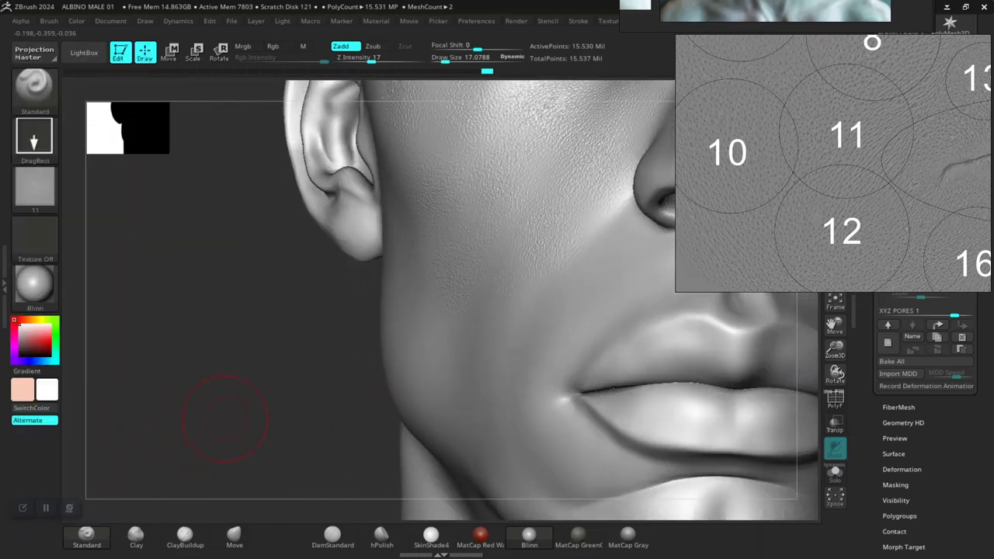
pyautogui.moveTo(224, 415); pyautogui.dragTo(179, 427)
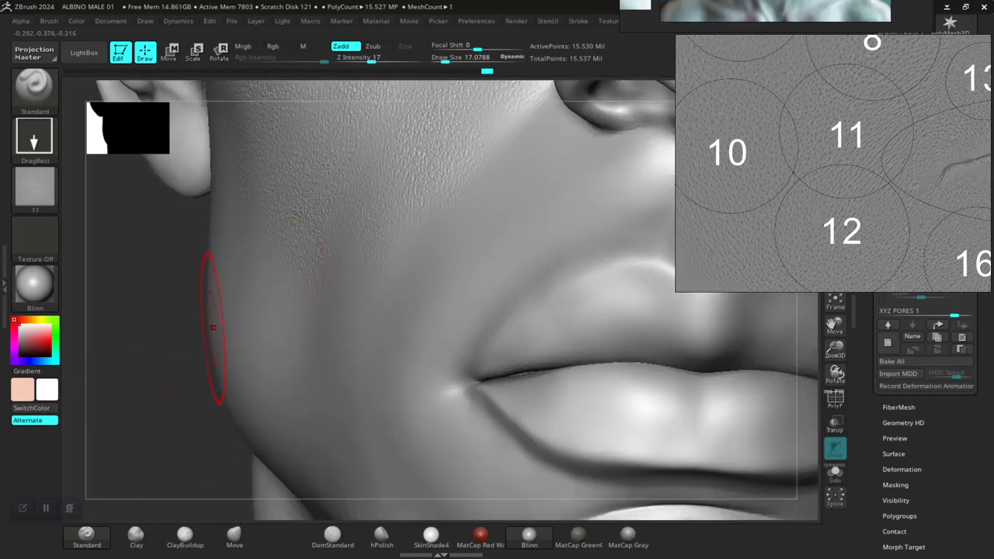
pyautogui.moveTo(212, 328); pyautogui.dragTo(289, 323)
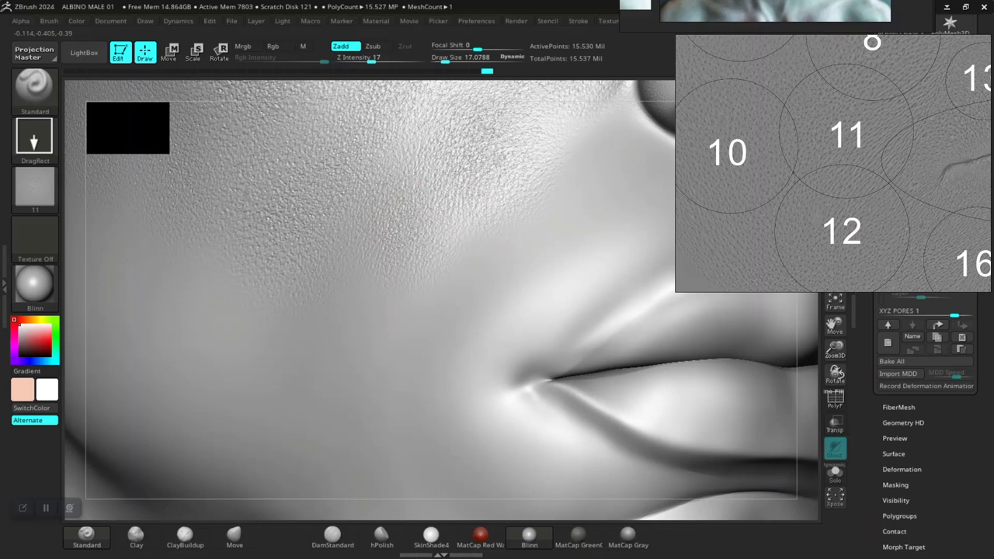
pyautogui.moveTo(454, 315); pyautogui.dragTo(455, 326)
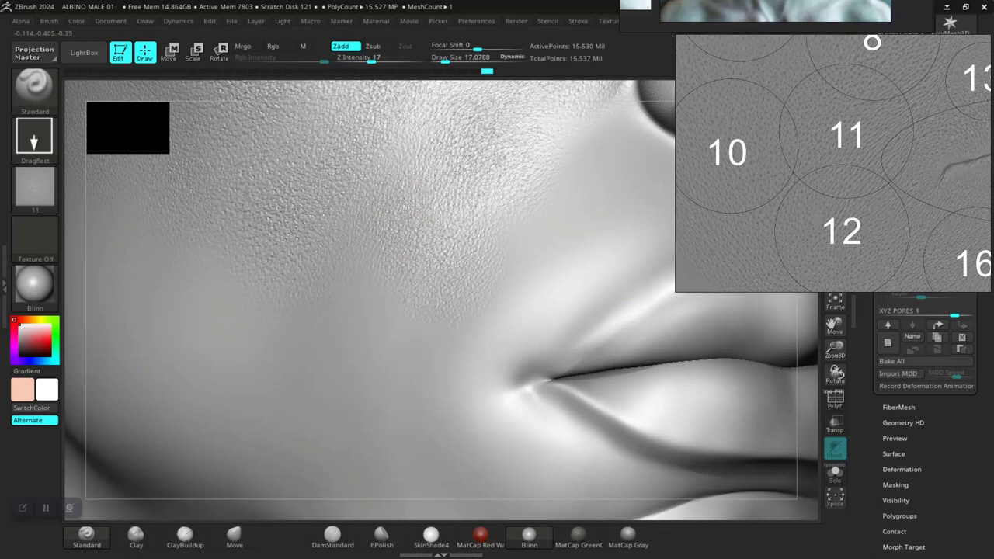
pyautogui.moveTo(405, 346); pyautogui.dragTo(405, 348)
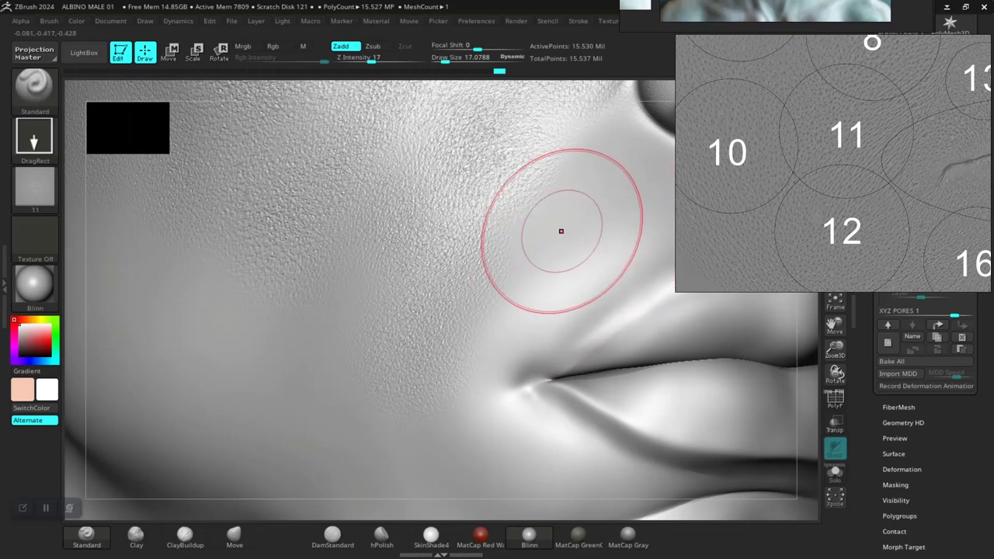
pyautogui.moveTo(518, 242); pyautogui.dragTo(539, 217)
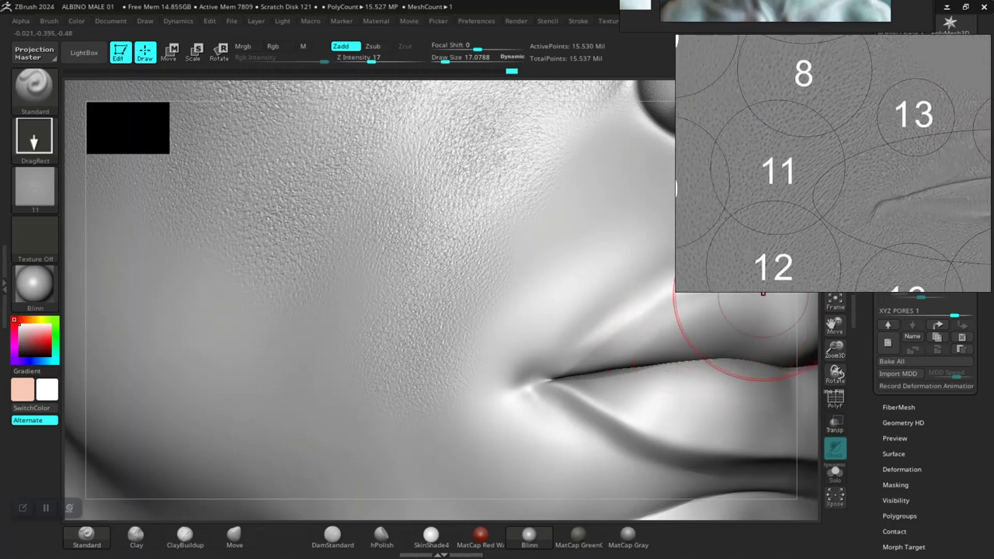
# - Undo the last stamp beside the upper lip and stamp pores between the nasolabial fold and the mouth corner
pyautogui.moveTo(762, 293)
pyautogui.keyDown('alt'); pyautogui.mouseDown(button='right')
pyautogui.moveTo(694, 347)
pyautogui.moveTo(575, 380)
pyautogui.mouseUp(button='right'); pyautogui.keyUp('alt')
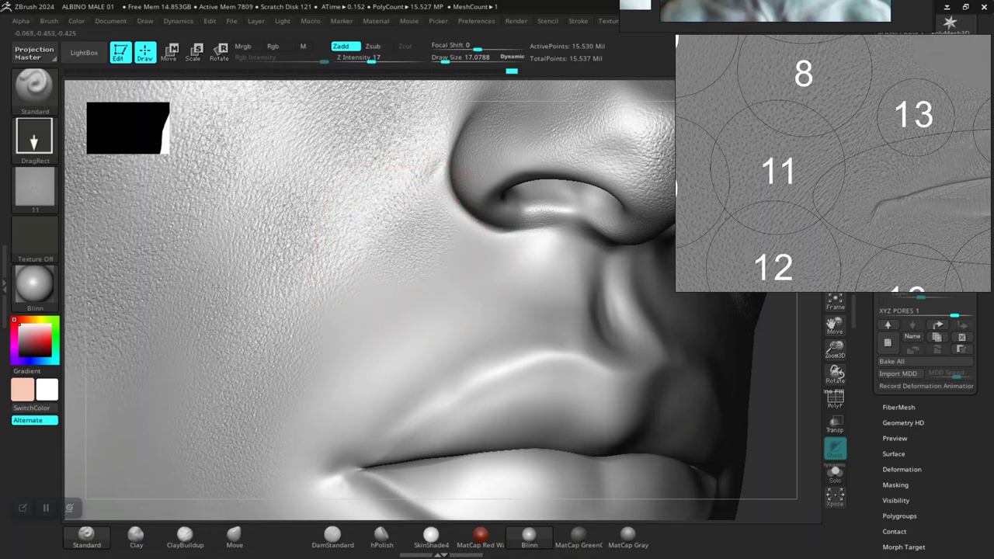
pyautogui.moveTo(768, 416); pyautogui.dragTo(792, 436)
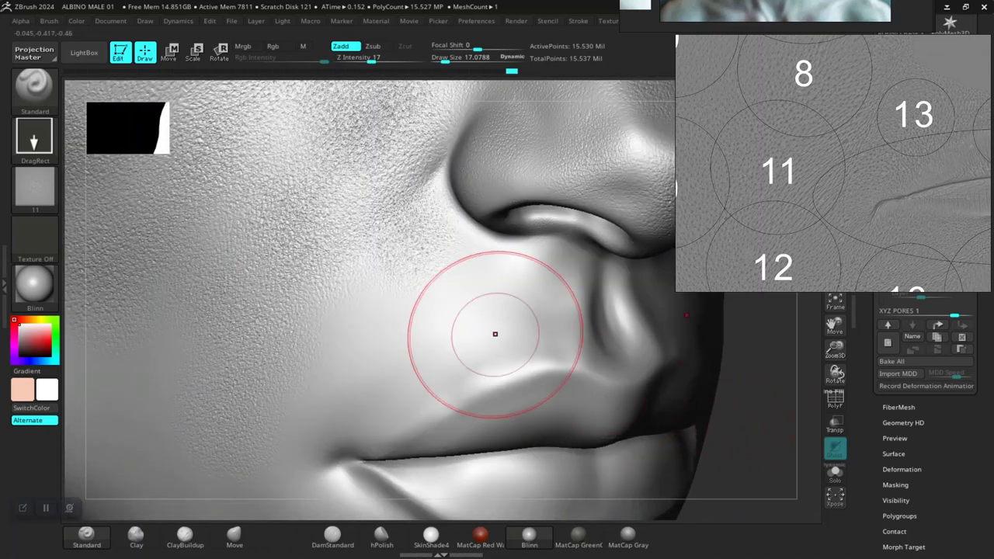
pyautogui.hotkey('ctrl', 'z')
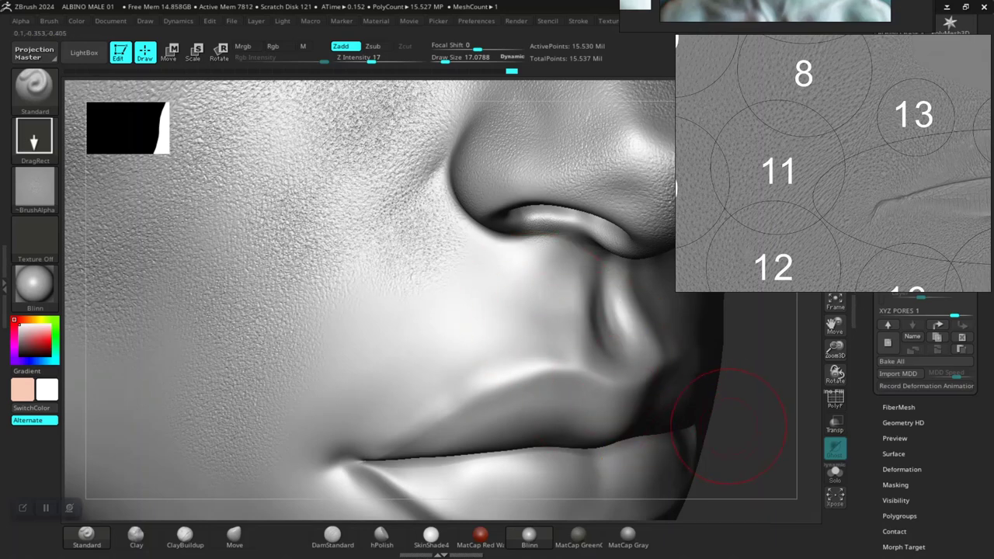
pyautogui.moveTo(728, 426)
pyautogui.mouseDown()
pyautogui.moveTo(765, 405)
pyautogui.moveTo(695, 378)
pyautogui.mouseUp()
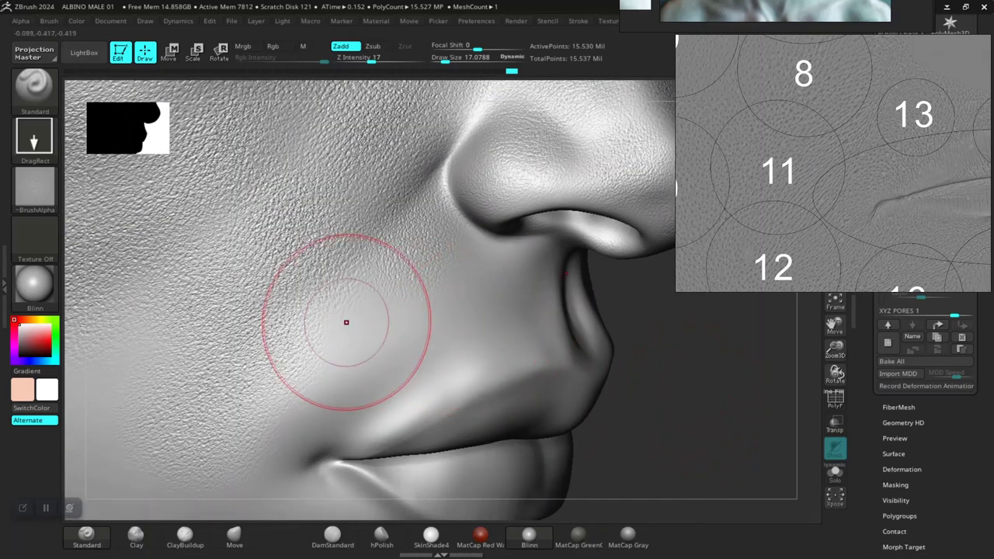
pyautogui.moveTo(363, 349); pyautogui.dragTo(363, 385)
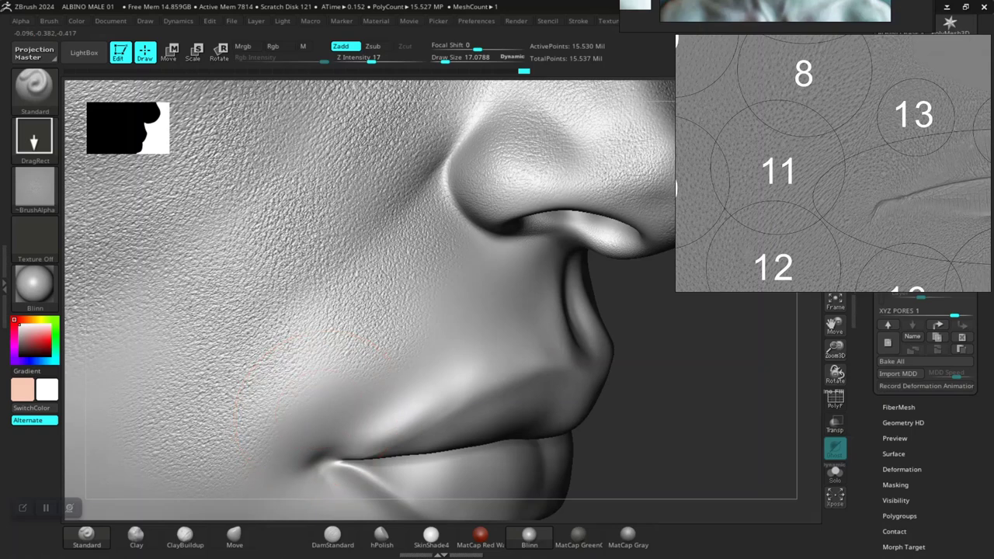
pyautogui.moveTo(305, 392); pyautogui.dragTo(305, 392)
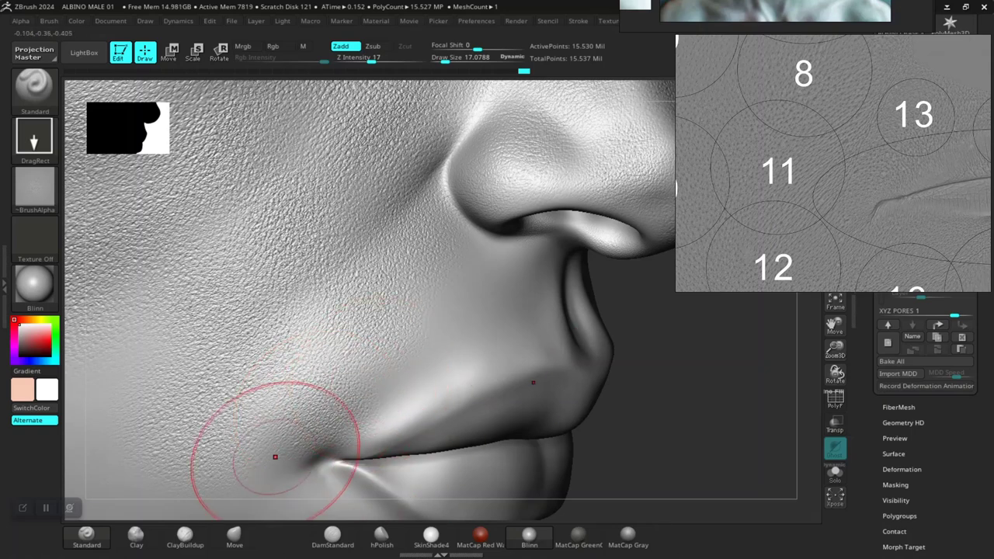
# - Stamp pores on the skin just below the mouth corner, joining them to the textured cheek
pyautogui.moveTo(626, 476); pyautogui.dragTo(665, 360)
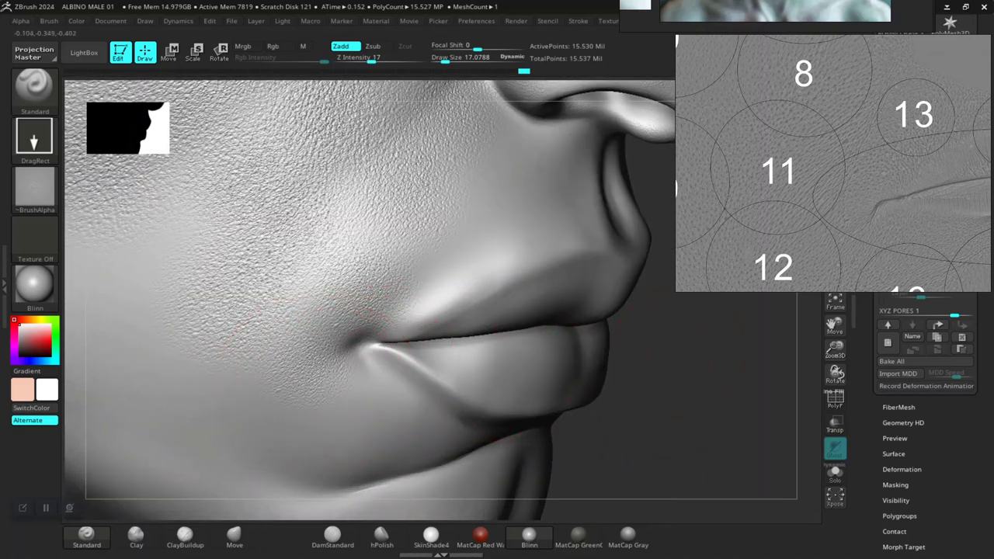
pyautogui.moveTo(329, 404); pyautogui.dragTo(340, 435)
pyautogui.keyDown('alt'); pyautogui.moveTo(609, 477); pyautogui.dragTo(610, 388); pyautogui.keyUp('alt')
pyautogui.moveTo(517, 422); pyautogui.dragTo(676, 365)
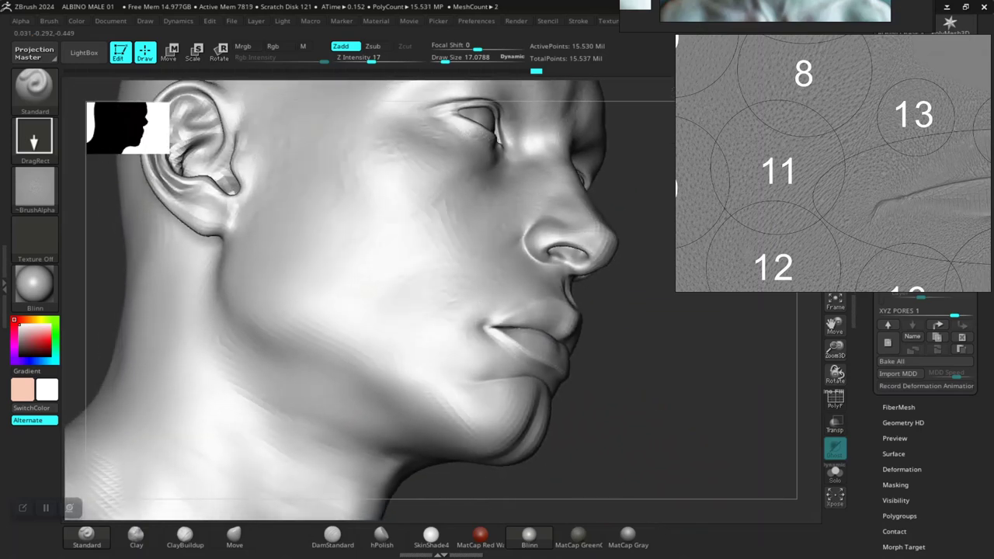
# - Extend the pore stamps over the lower cheek between the jaw and mouth corner, and bring area 10 of the reference map into view
pyautogui.moveTo(654, 389)
pyautogui.keyDown('ctrl'); pyautogui.mouseDown(button='right')
pyautogui.moveTo(647, 458)
pyautogui.moveTo(659, 406)
pyautogui.mouseUp(button='right'); pyautogui.keyUp('ctrl')
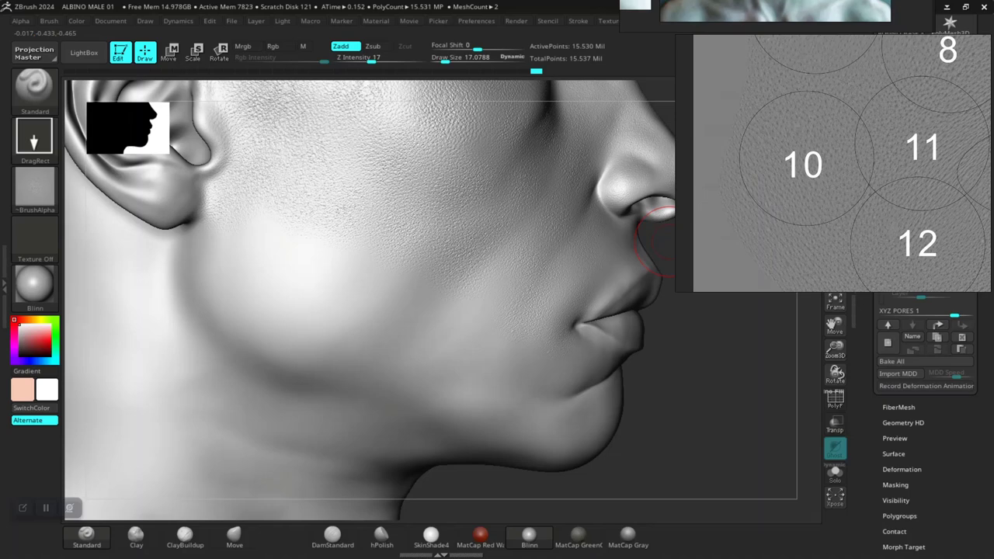
pyautogui.moveTo(655, 241); pyautogui.dragTo(472, 290, button='right')
pyautogui.moveTo(706, 355)
pyautogui.mouseDown(button='right')
pyautogui.moveTo(673, 333)
pyautogui.moveTo(666, 386)
pyautogui.moveTo(633, 392)
pyautogui.moveTo(645, 438)
pyautogui.mouseUp(button='right')
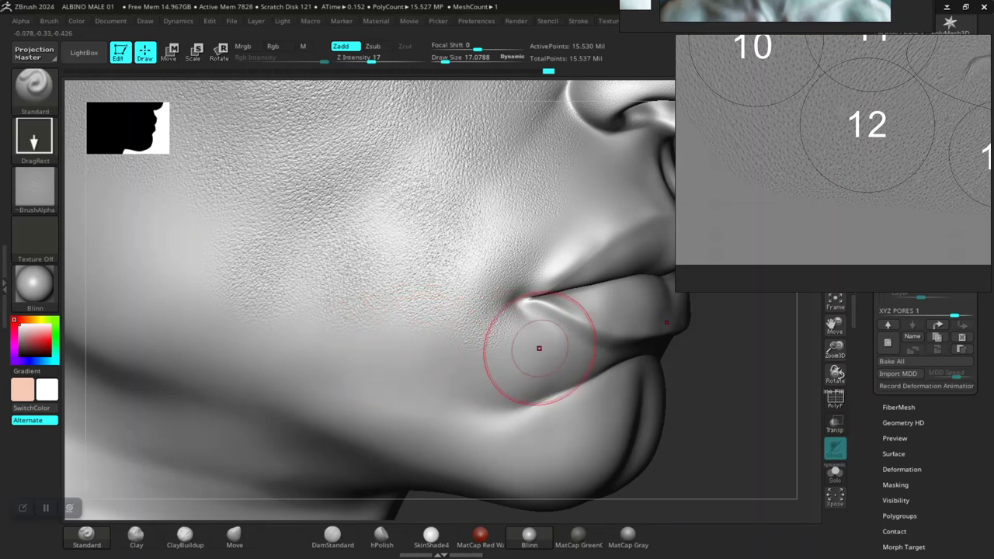
pyautogui.press('ctrl')
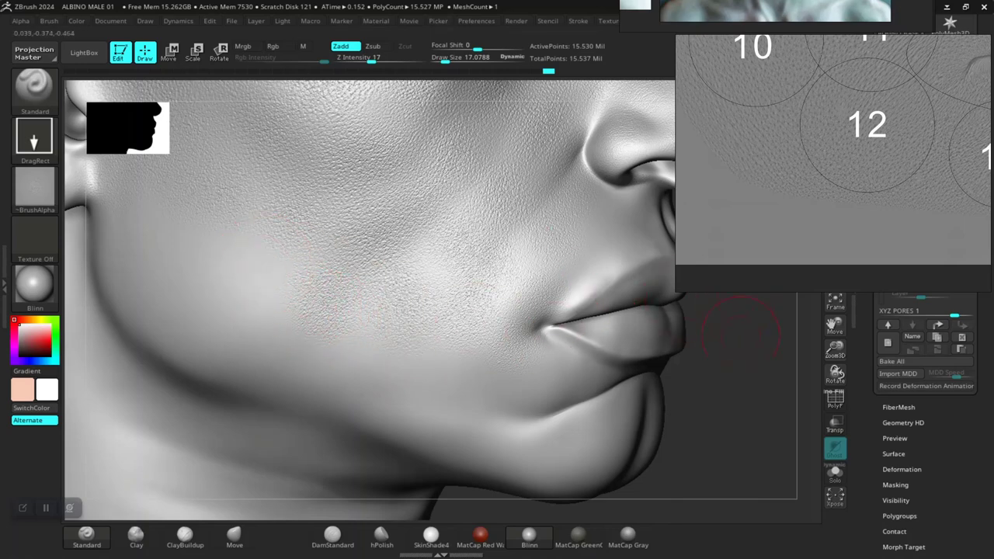
pyautogui.moveTo(741, 333); pyautogui.dragTo(770, 301)
pyautogui.moveTo(811, 89); pyautogui.dragTo(832, 284, button='middle')
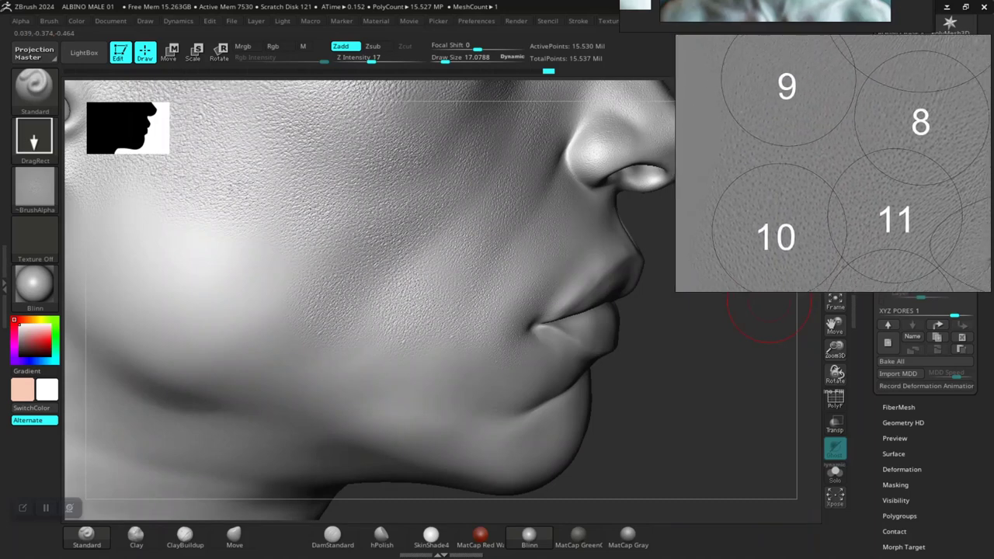
# - Load alpha 10 from the XYZ skin set for the side of the jaw and raise its radial fade
pyautogui.moveTo(755, 321)
pyautogui.mouseDown()
pyautogui.moveTo(639, 406)
pyautogui.moveTo(715, 470)
pyautogui.moveTo(747, 423)
pyautogui.moveTo(753, 430)
pyautogui.moveTo(728, 428)
pyautogui.moveTo(763, 432)
pyautogui.mouseUp()
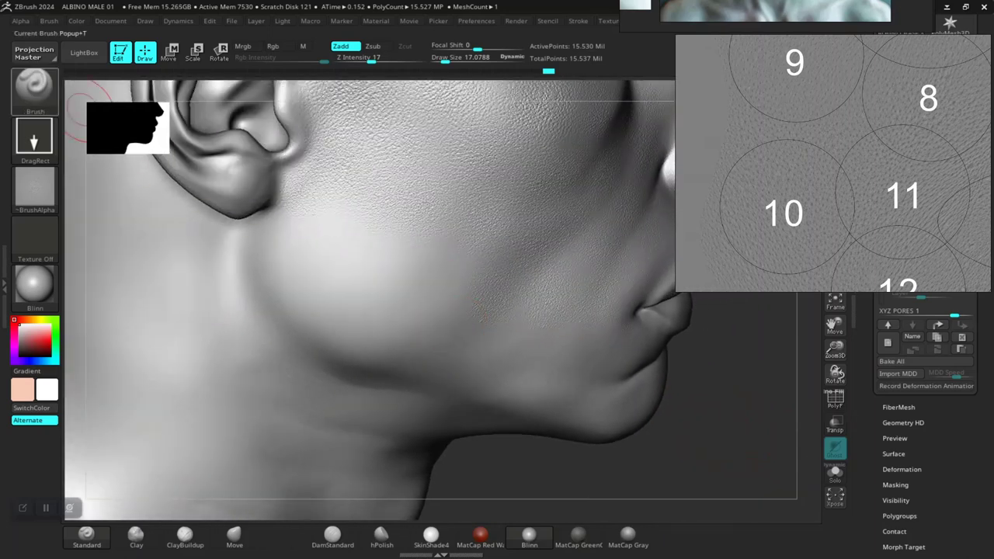
pyautogui.click(84, 52)
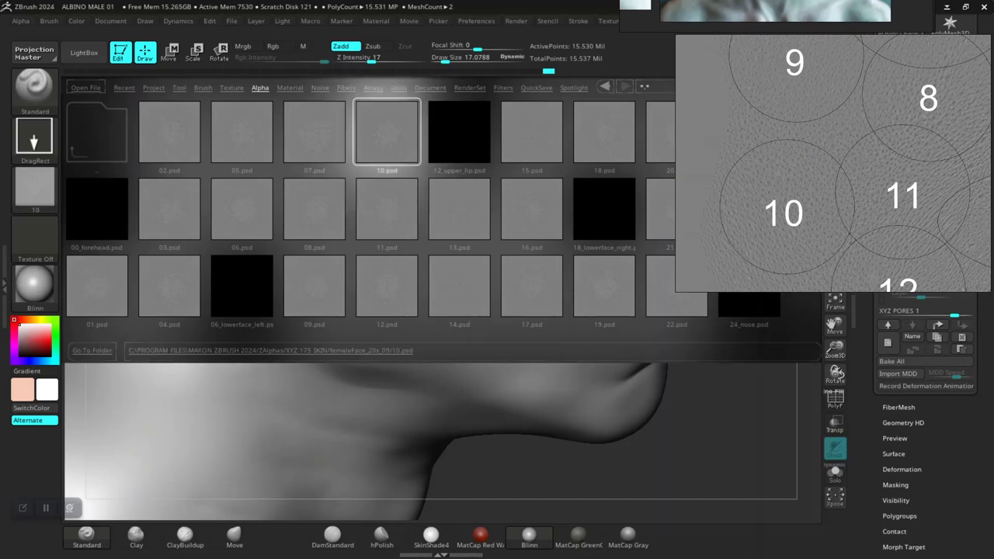
pyautogui.doubleClick(387, 132)
pyautogui.click(20, 21)
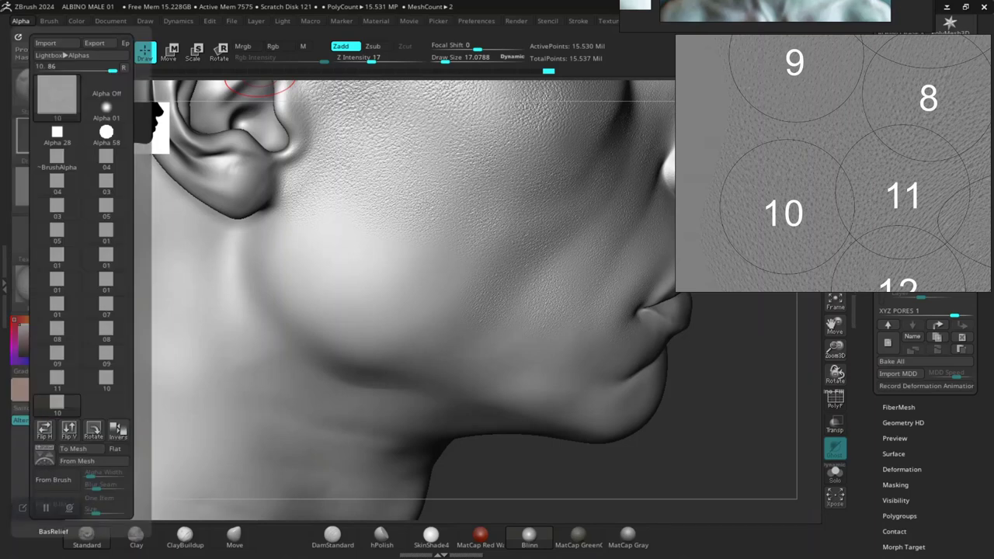
pyautogui.moveTo(142, 466); pyautogui.dragTo(142, 157)
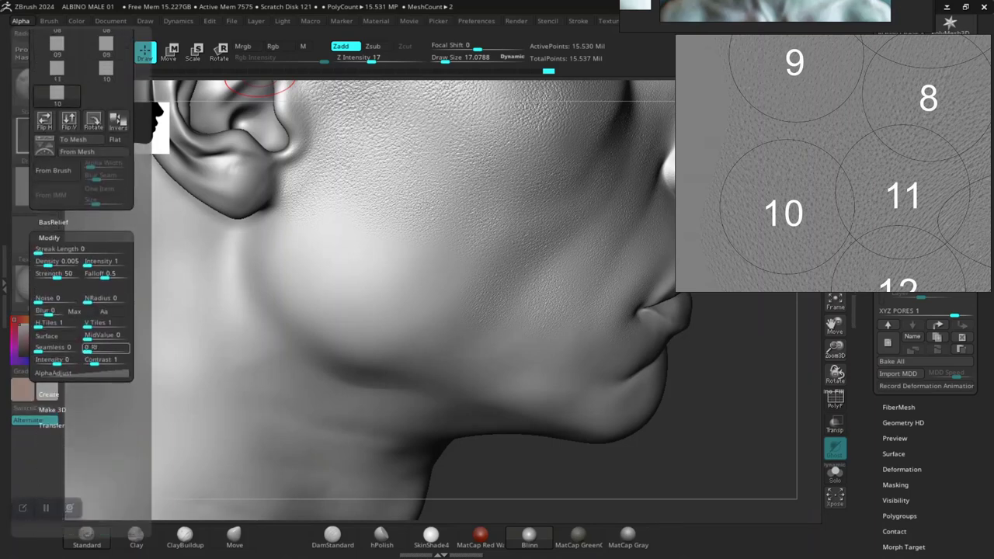
pyautogui.moveTo(88, 350); pyautogui.dragTo(97, 338)
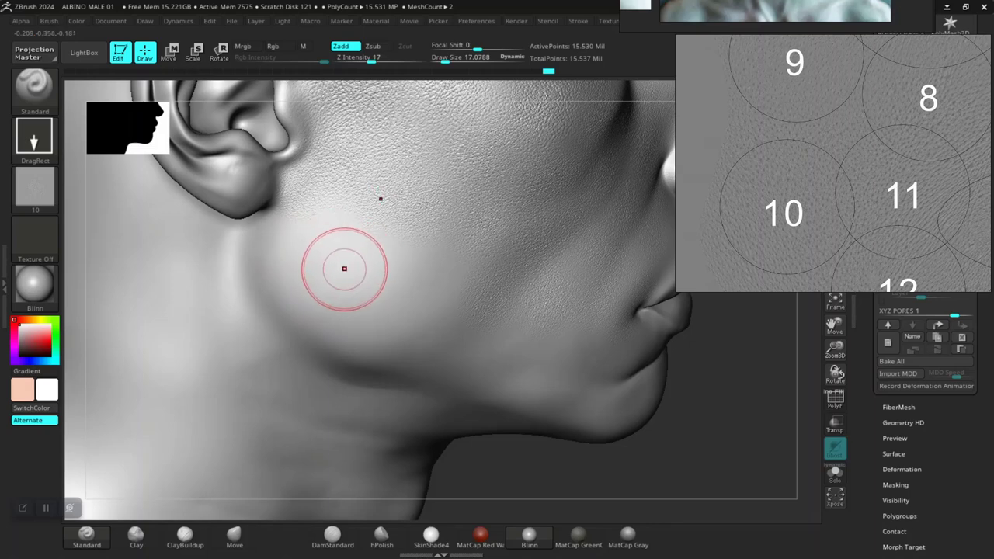
# - Stamp pores with alpha 10 across the smooth cheek below the ear, blending them into the textured mid-cheek
pyautogui.keyDown('alt'); pyautogui.moveTo(505, 459); pyautogui.dragTo(469, 483); pyautogui.keyUp('alt')
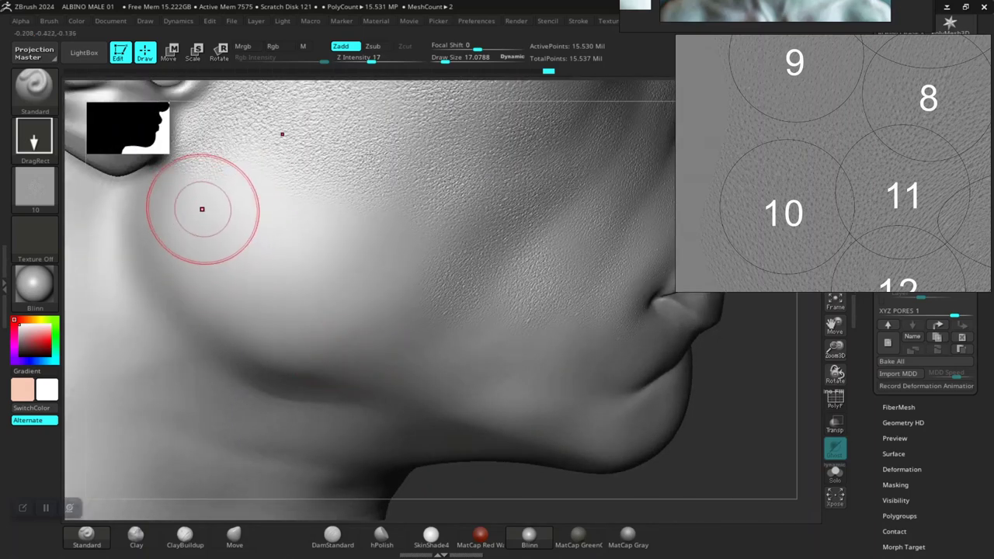
pyautogui.moveTo(203, 203); pyautogui.dragTo(258, 213)
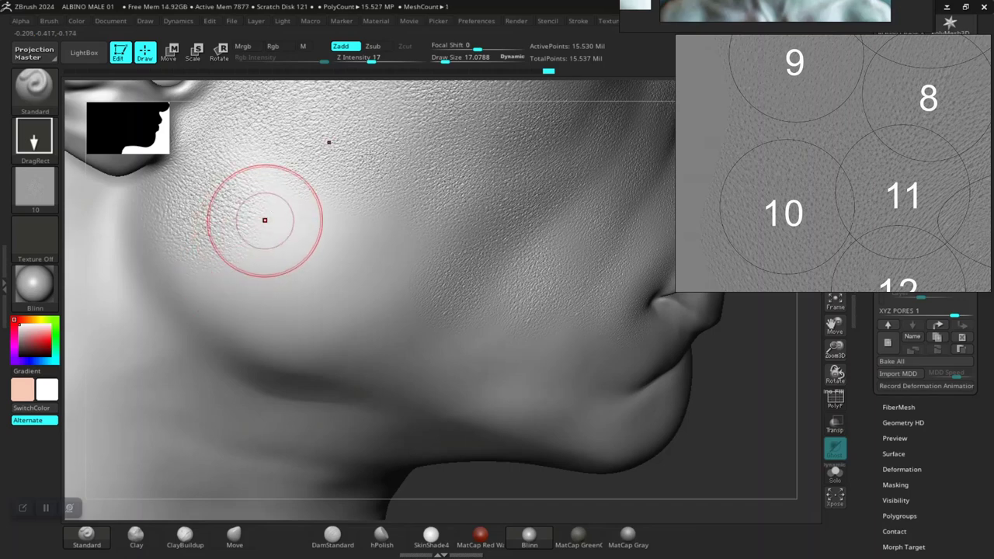
pyautogui.moveTo(271, 219)
pyautogui.mouseDown()
pyautogui.moveTo(334, 246)
pyautogui.moveTo(368, 282)
pyautogui.mouseUp()
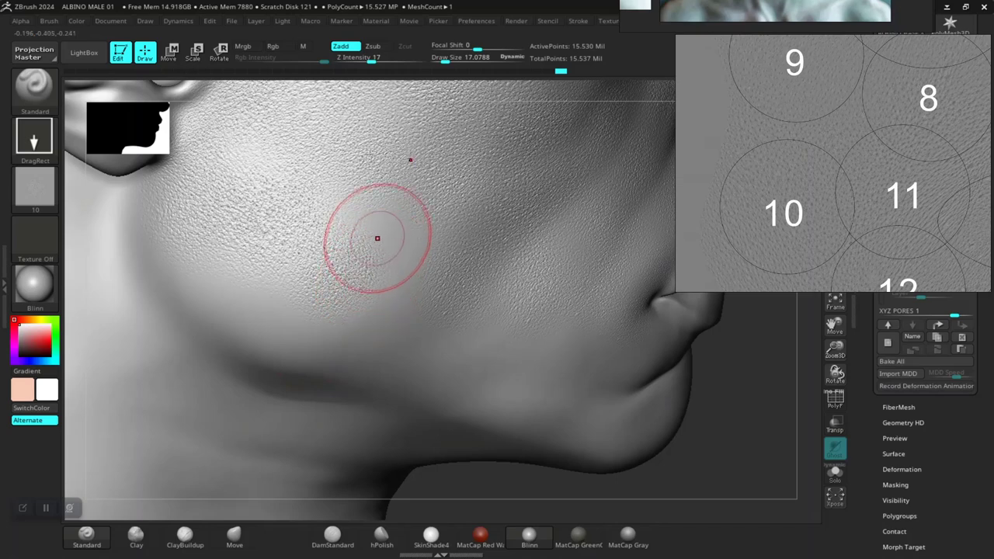
pyautogui.moveTo(381, 228); pyautogui.dragTo(434, 226)
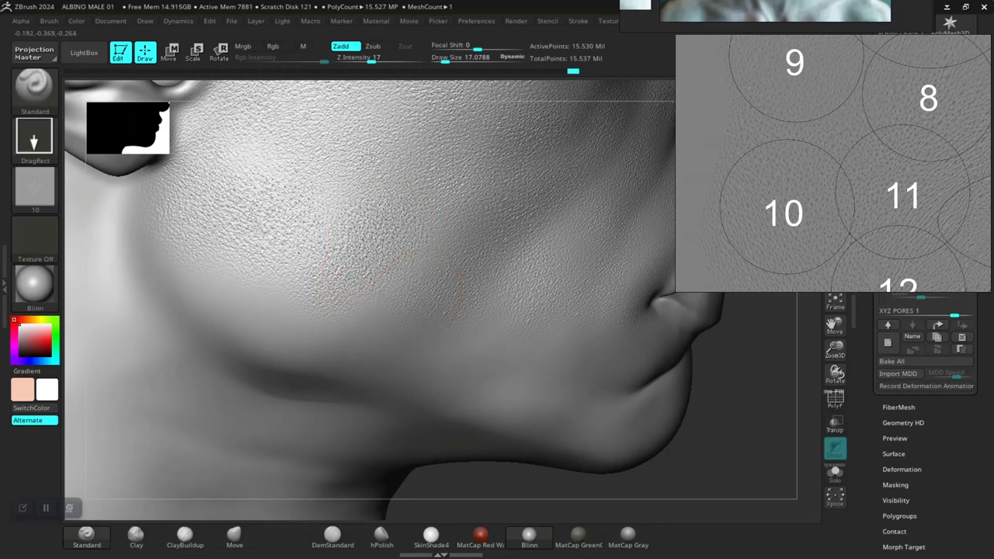
pyautogui.moveTo(455, 295); pyautogui.dragTo(442, 382)
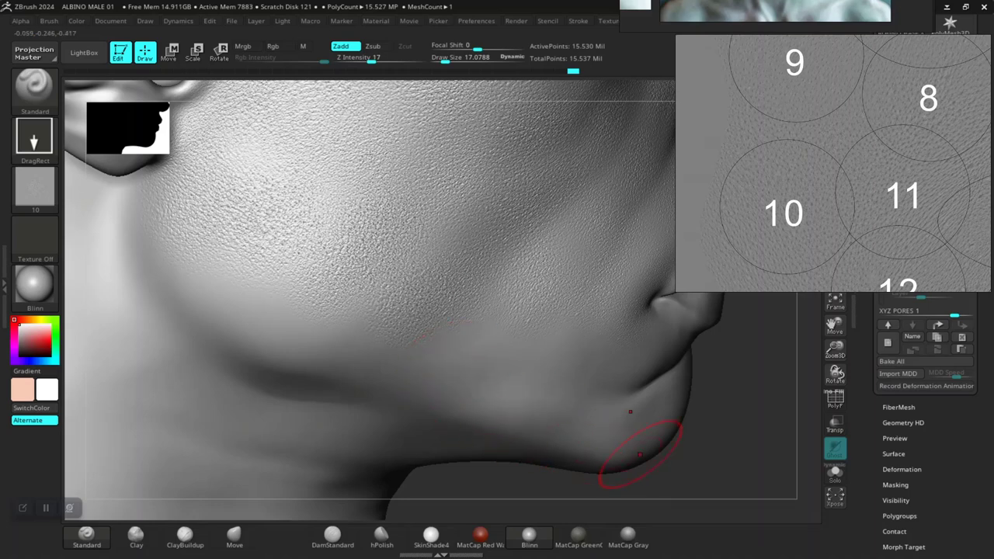
# - Stamp pores along the jawline from the jaw corner forward beneath the lower cheek
pyautogui.moveTo(716, 476); pyautogui.dragTo(435, 359)
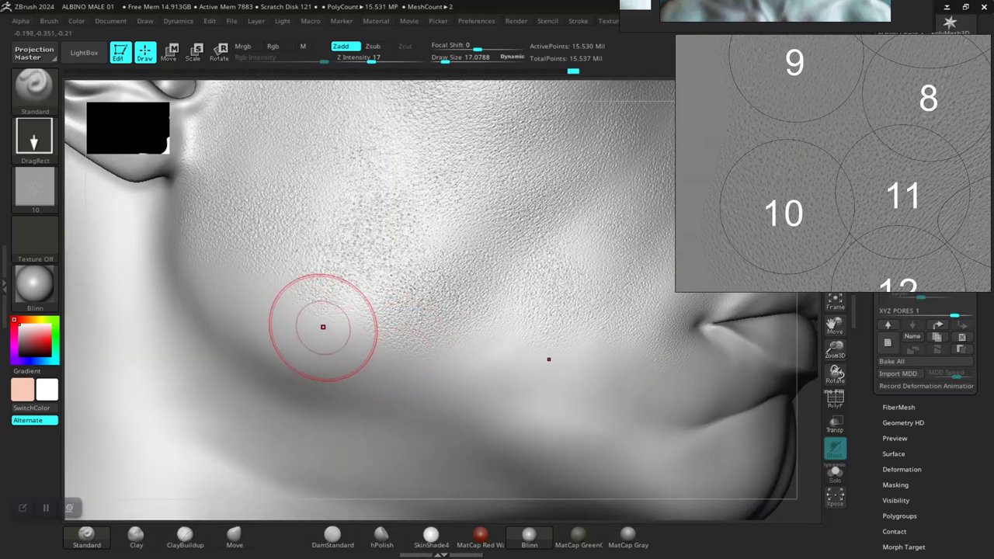
pyautogui.moveTo(221, 287); pyautogui.dragTo(243, 378)
pyautogui.moveTo(301, 318); pyautogui.dragTo(329, 409)
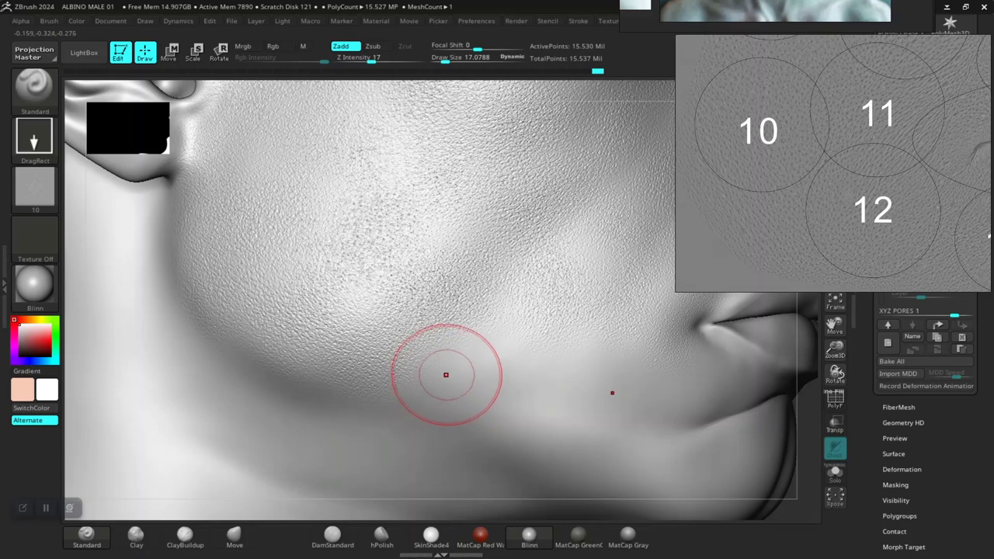
pyautogui.moveTo(470, 394); pyautogui.dragTo(491, 407)
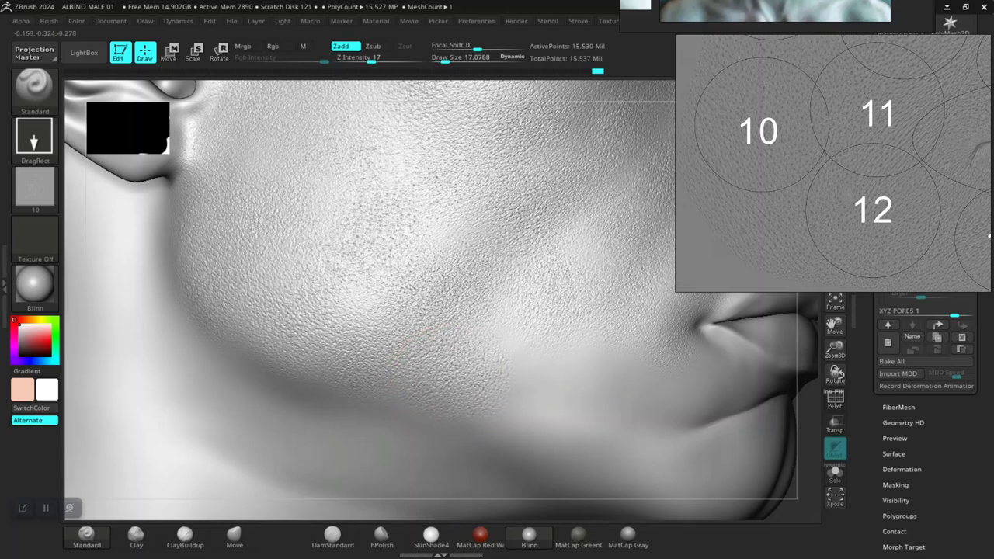
pyautogui.moveTo(540, 387); pyautogui.dragTo(588, 429)
# - Extend the pore stamps along the lower edge of the jaw towards the chin
pyautogui.moveTo(803, 483)
pyautogui.keyDown('alt'); pyautogui.mouseDown()
pyautogui.moveTo(777, 435)
pyautogui.moveTo(613, 411)
pyautogui.mouseUp(); pyautogui.keyUp('alt')
pyautogui.moveTo(265, 365)
pyautogui.keyDown('alt'); pyautogui.mouseDown()
pyautogui.moveTo(268, 279)
pyautogui.moveTo(241, 350)
pyautogui.mouseUp(); pyautogui.keyUp('alt')
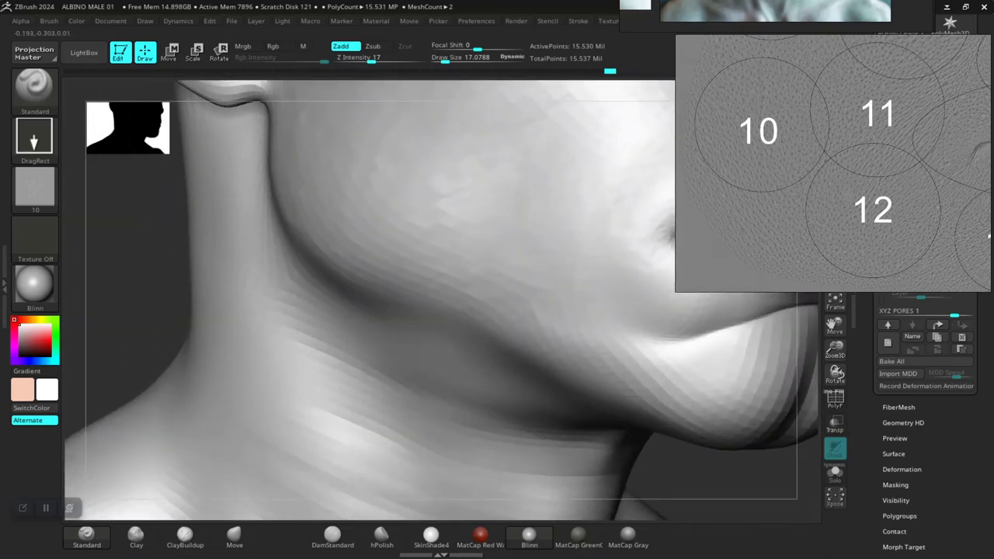
pyautogui.press('ctrl')
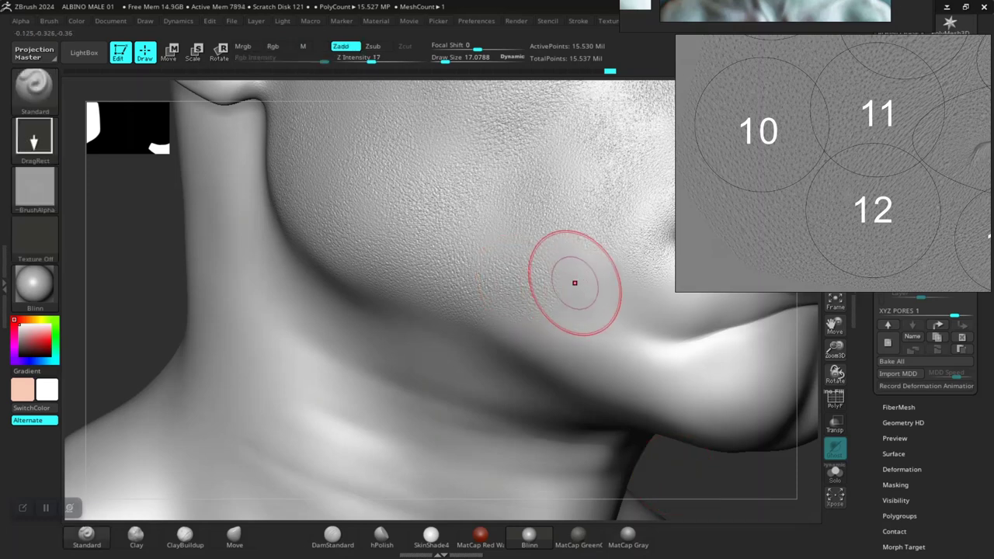
pyautogui.moveTo(578, 280); pyautogui.dragTo(581, 283)
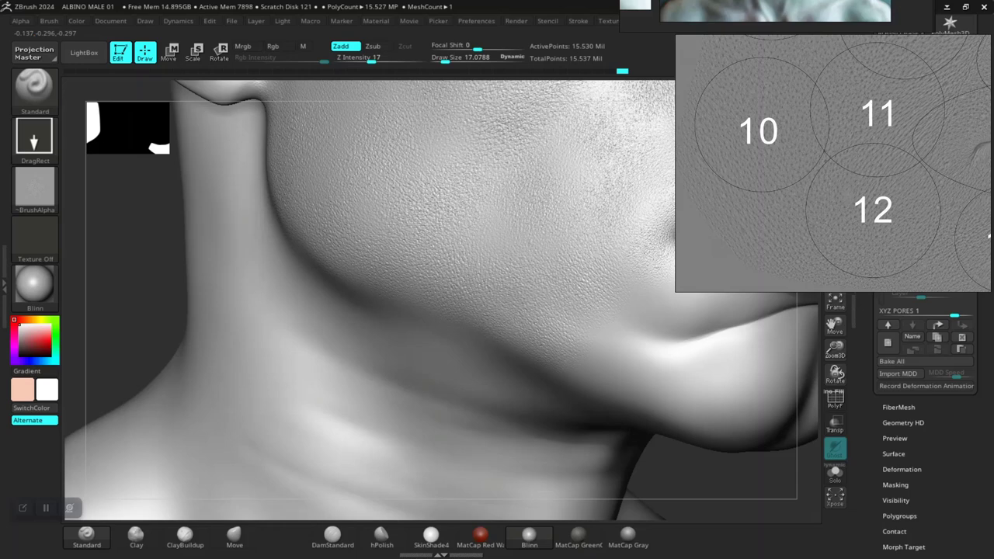
# - Examine the pore detail on the cheek, forehead, brow and nose from several angles and distances
pyautogui.keyDown('alt'); pyautogui.moveTo(697, 492); pyautogui.dragTo(266, 481); pyautogui.keyUp('alt')
pyautogui.keyDown('alt'); pyautogui.moveTo(267, 324); pyautogui.dragTo(277, 402); pyautogui.keyUp('alt')
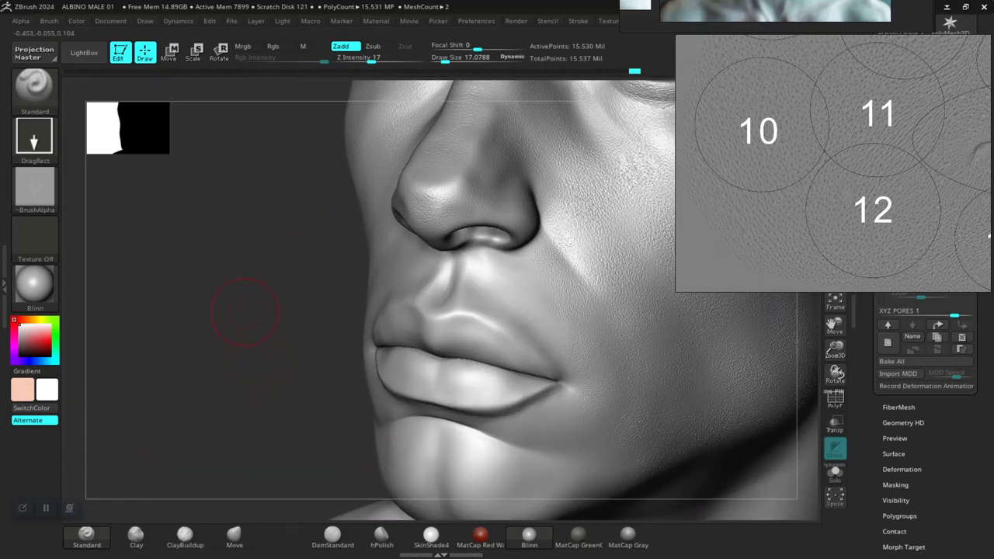
pyautogui.keyDown('alt'); pyautogui.moveTo(246, 311); pyautogui.dragTo(220, 515); pyautogui.keyUp('alt')
pyautogui.moveTo(237, 334); pyautogui.dragTo(212, 402)
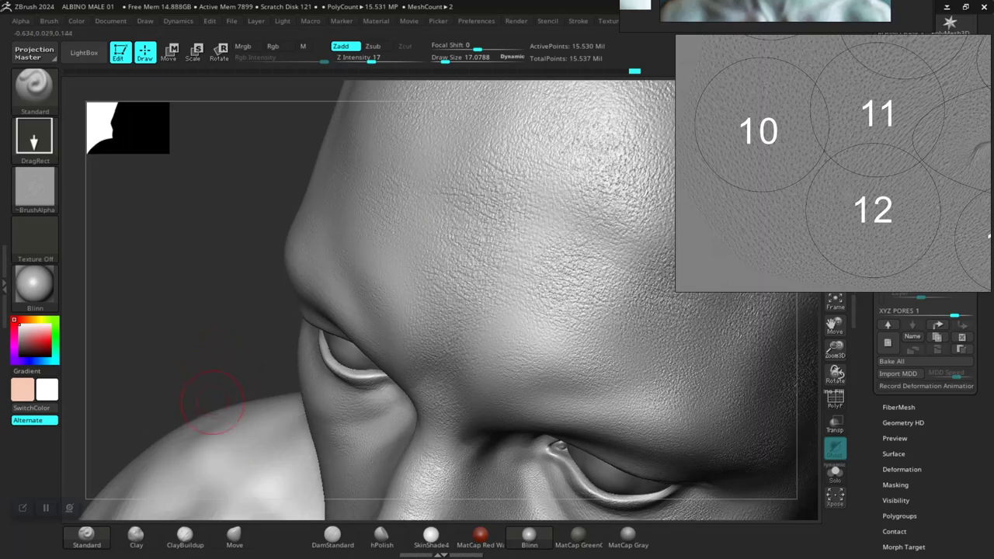
pyautogui.moveTo(203, 340); pyautogui.dragTo(330, 431)
pyautogui.moveTo(714, 422); pyautogui.dragTo(693, 466)
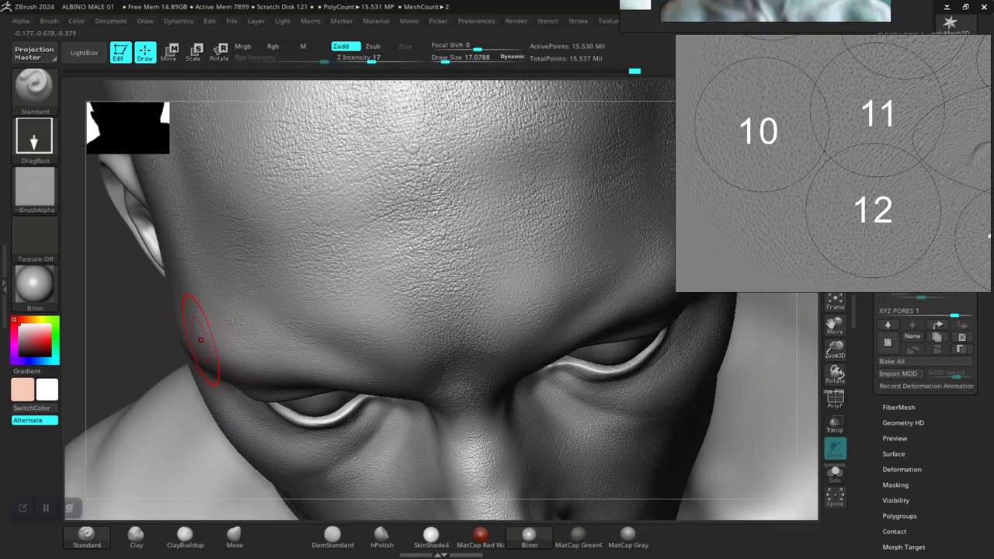
pyautogui.moveTo(121, 355); pyautogui.dragTo(233, 321, button='right')
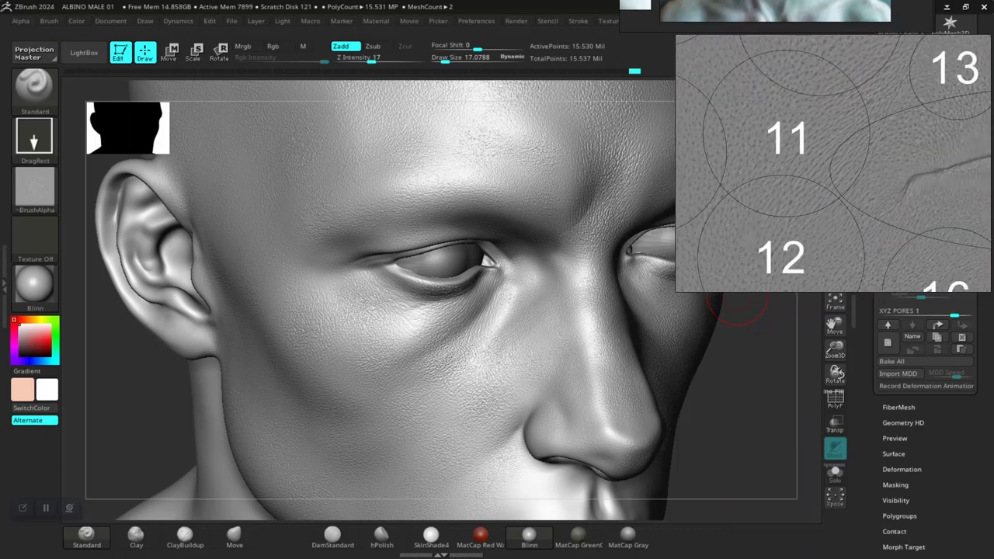
pyautogui.moveTo(737, 301); pyautogui.dragTo(614, 396)
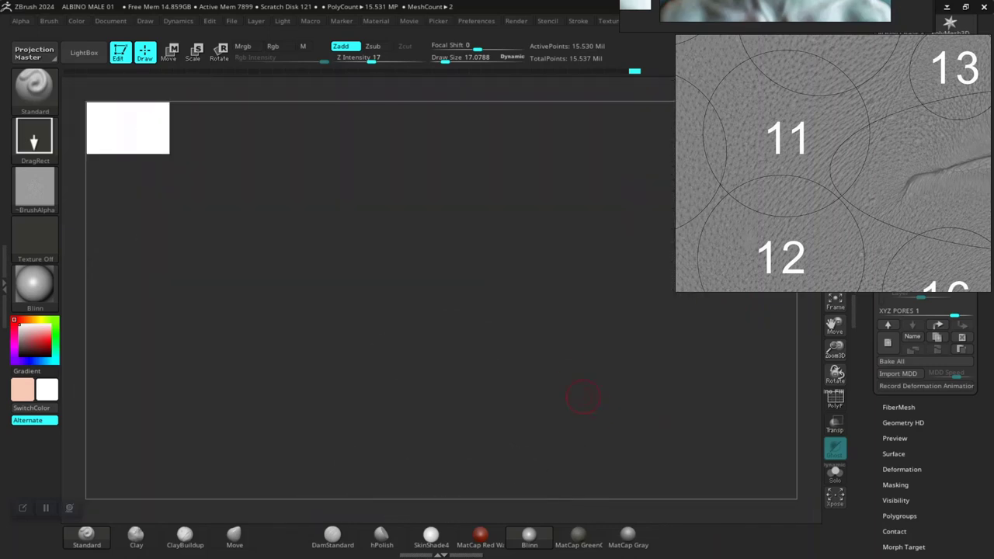
pyautogui.press('f')
pyautogui.moveTo(644, 443); pyautogui.dragTo(723, 434)
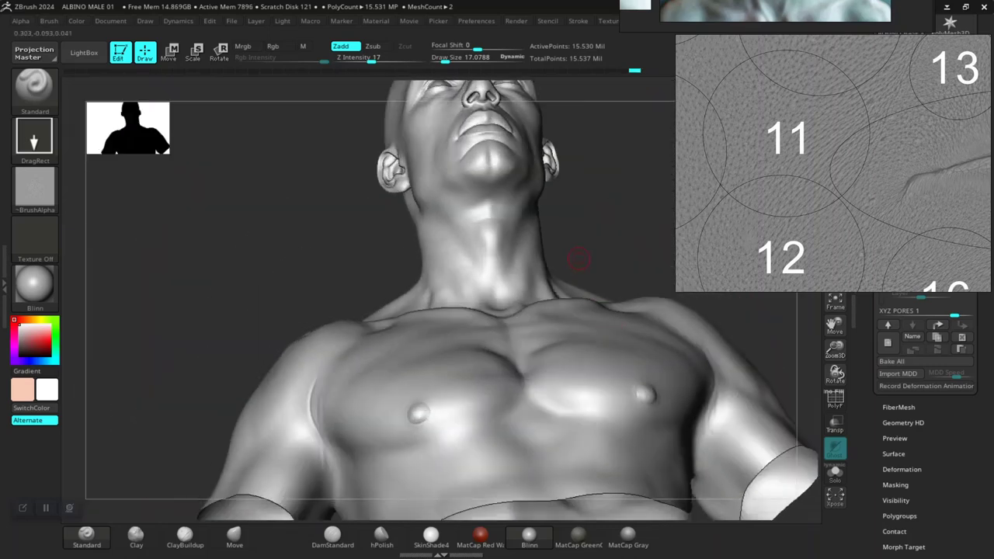
pyautogui.moveTo(582, 260); pyautogui.dragTo(594, 342)
# - Bring areas 12 and 16 of the reference map into view and stamp pores where the jaw meets the chin
pyautogui.keyDown('alt'); pyautogui.moveTo(334, 268); pyautogui.dragTo(322, 396); pyautogui.keyUp('alt')
pyautogui.moveTo(225, 349); pyautogui.dragTo(282, 329)
pyautogui.moveTo(781, 233); pyautogui.dragTo(797, 112, button='middle')
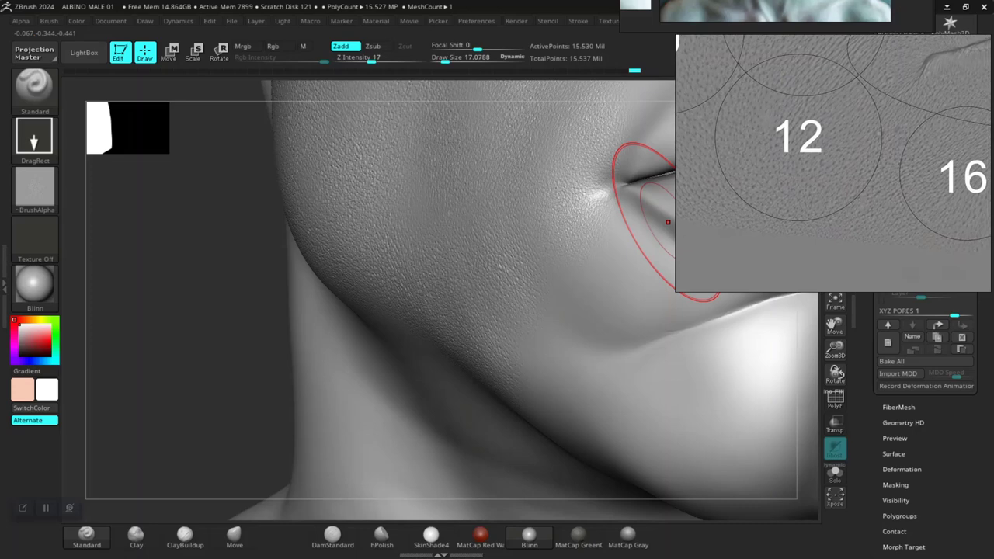
pyautogui.moveTo(233, 326); pyautogui.dragTo(295, 314)
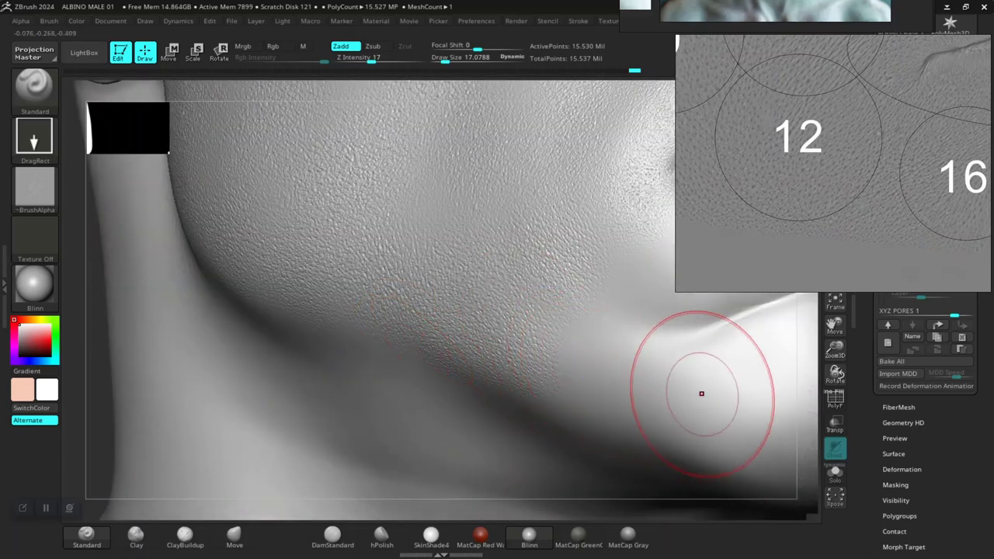
pyautogui.press('f')
pyautogui.keyDown('alt'); pyautogui.moveTo(638, 213); pyautogui.dragTo(536, 503); pyautogui.keyUp('alt')
pyautogui.keyDown('alt'); pyautogui.moveTo(722, 310); pyautogui.dragTo(687, 388); pyautogui.keyUp('alt')
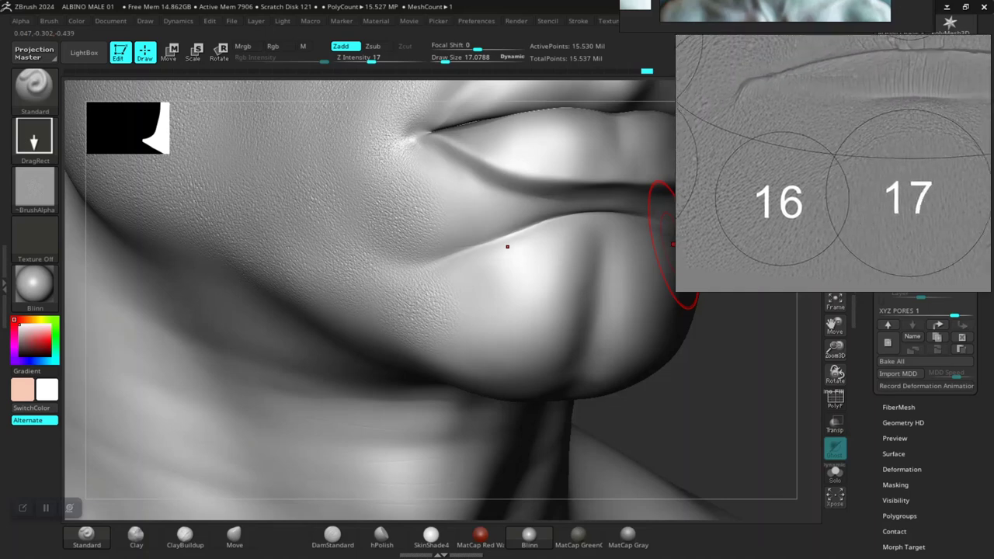
# - Stamp pores below the mouth corner and under the lower lip, down to the crease above the chin
pyautogui.moveTo(696, 389); pyautogui.dragTo(688, 425)
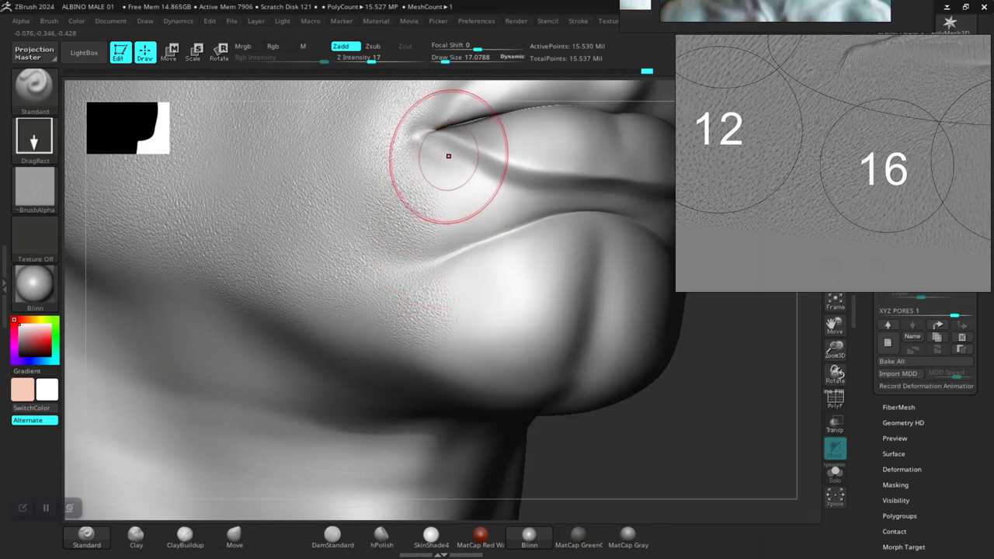
pyautogui.moveTo(708, 365)
pyautogui.mouseDown()
pyautogui.moveTo(654, 441)
pyautogui.moveTo(672, 479)
pyautogui.mouseUp()
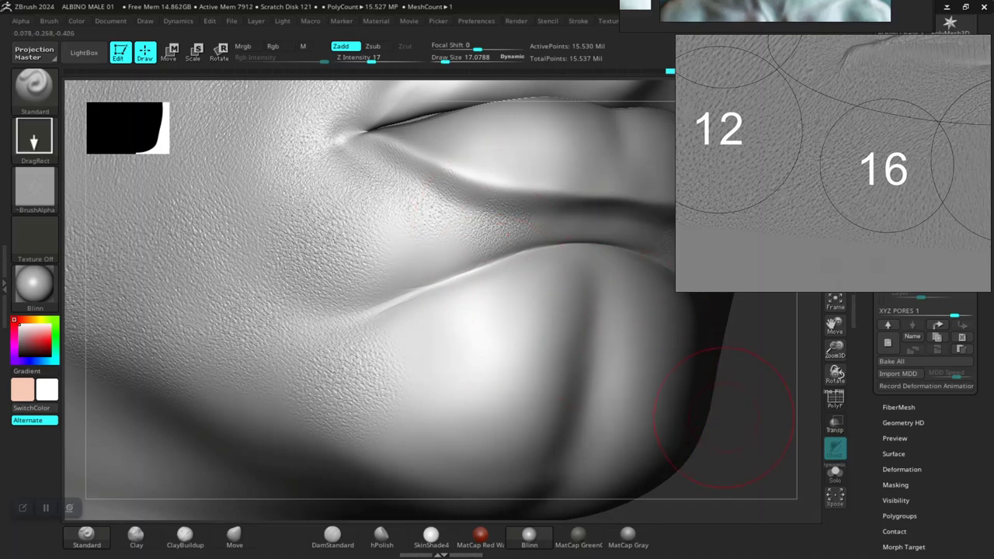
pyautogui.moveTo(736, 413); pyautogui.dragTo(633, 396)
pyautogui.moveTo(346, 327); pyautogui.dragTo(366, 310, button='right')
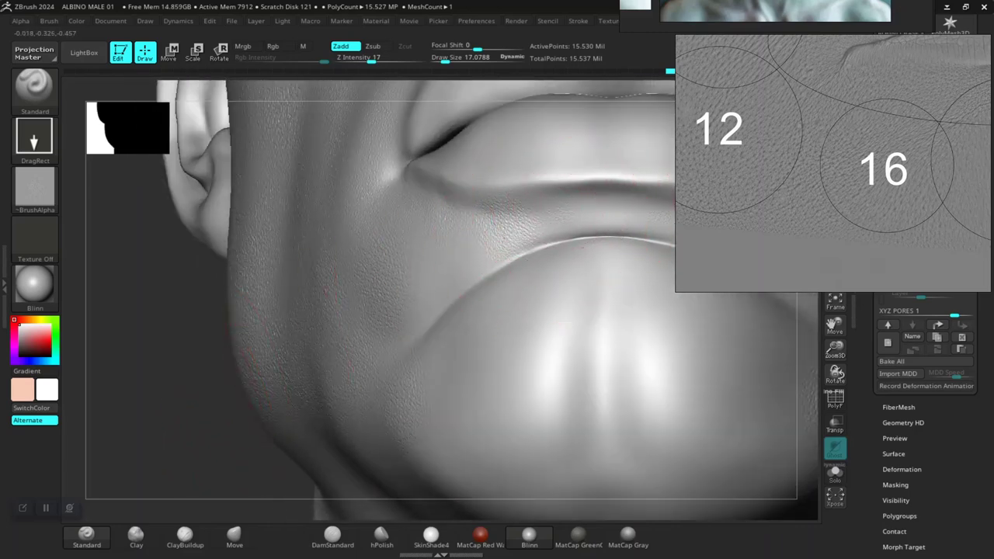
pyautogui.moveTo(569, 233)
pyautogui.mouseDown()
pyautogui.moveTo(609, 248)
pyautogui.moveTo(592, 298)
pyautogui.mouseUp()
pyautogui.moveTo(149, 420); pyautogui.dragTo(226, 397)
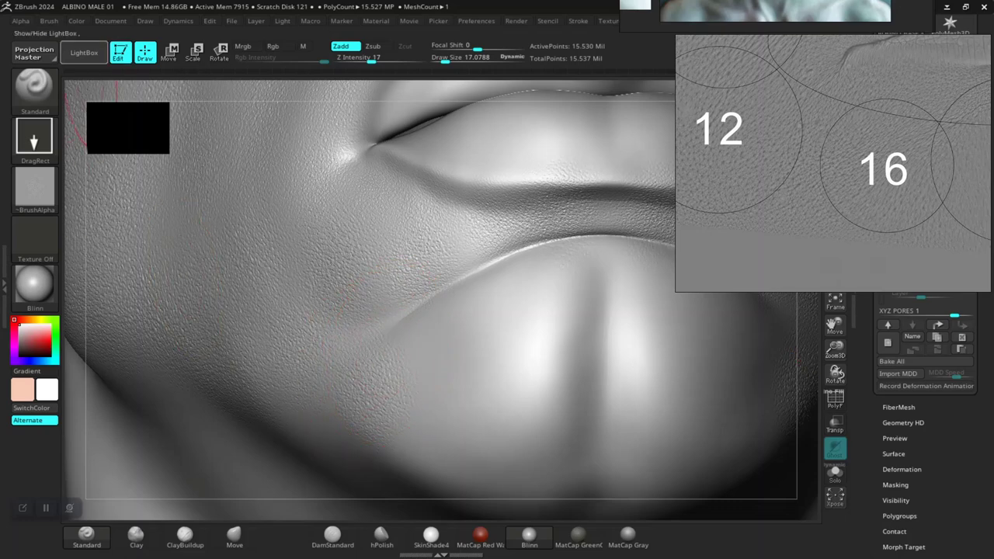
# - Load alpha 16 from the XYZ skin set and save the project, replacing the existing ALBINO MALE 01 file
pyautogui.click(84, 52)
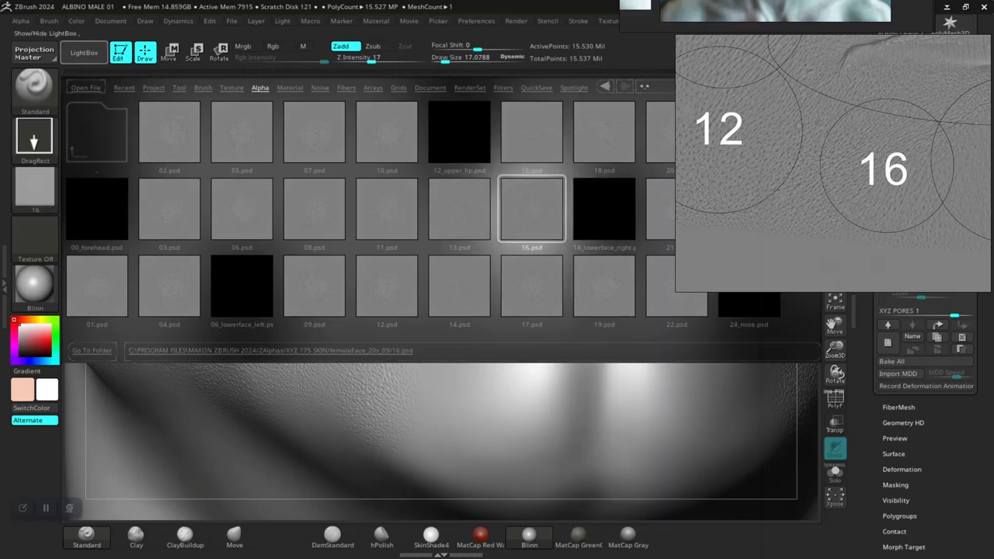
pyautogui.press(',')
pyautogui.hotkey('ctrl', 's')
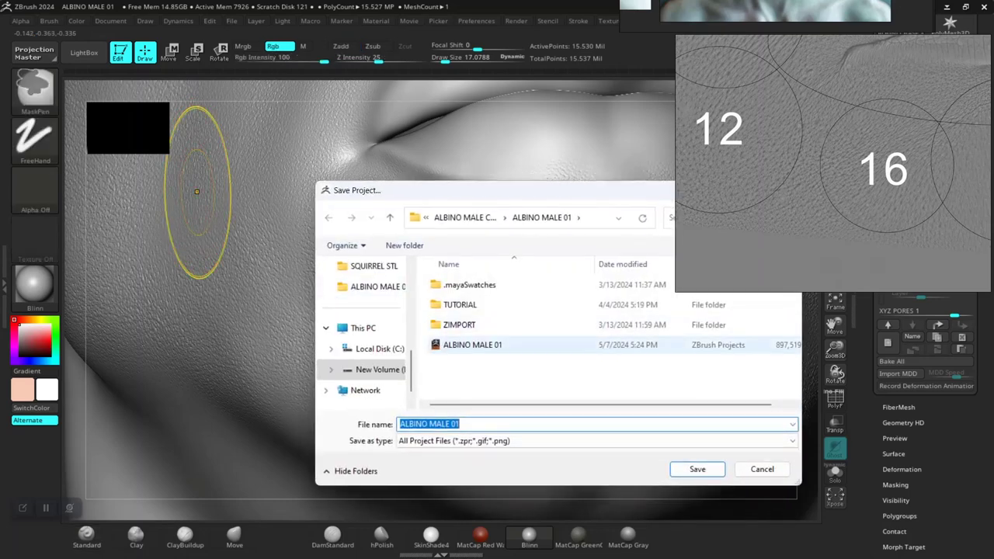
pyautogui.click(698, 469)
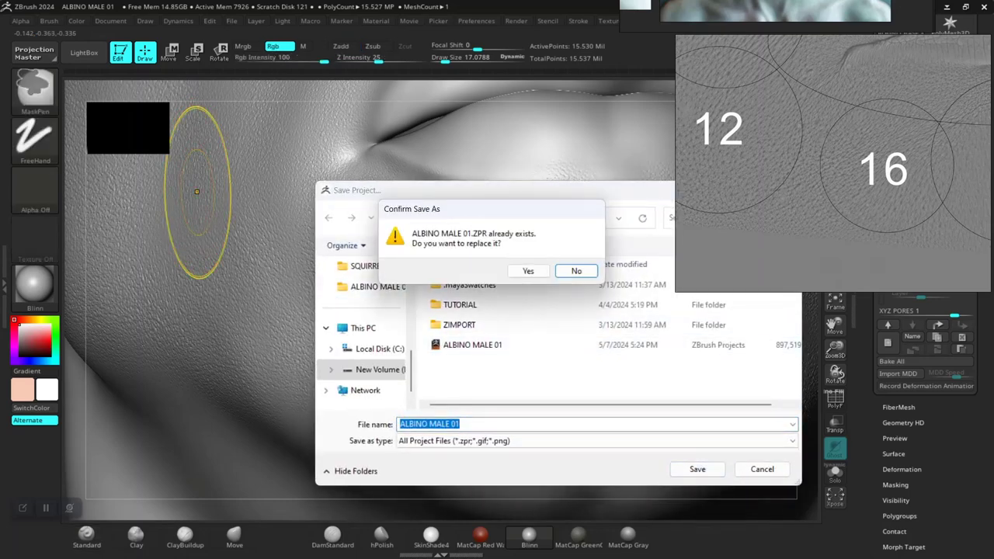
pyautogui.press('Return')
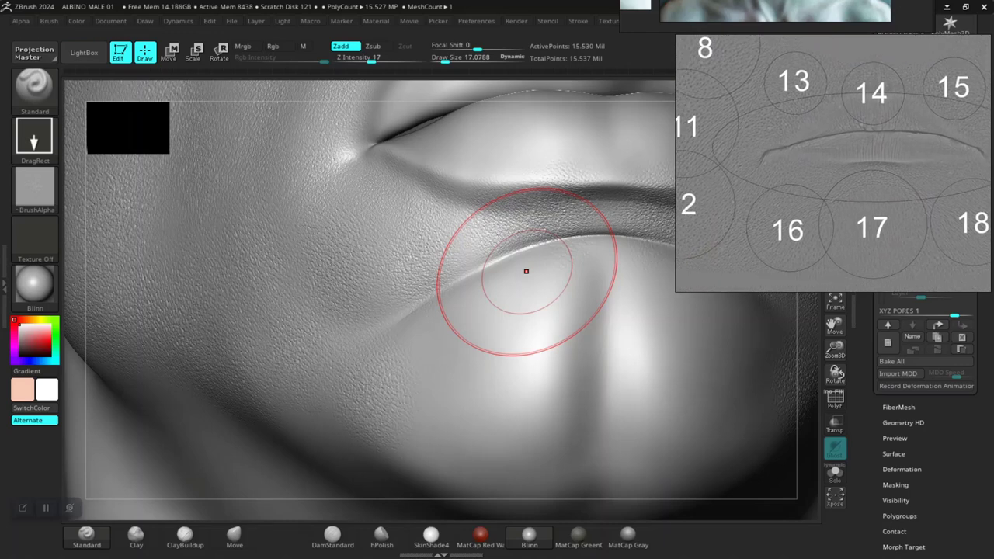
# - Add a radial fade to alpha 16 and stamp its pores on the front side of the chin
pyautogui.click(21, 20)
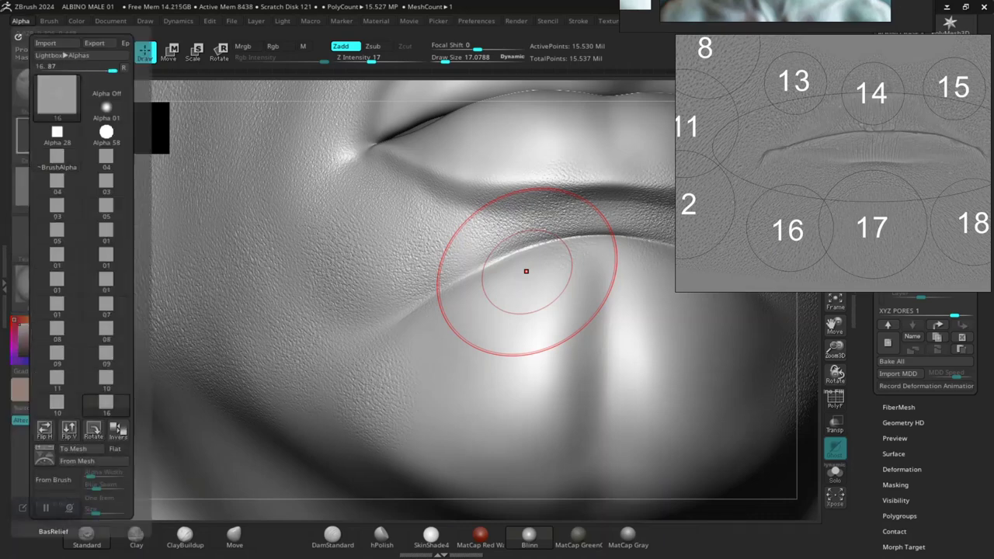
pyautogui.moveTo(140, 466); pyautogui.dragTo(140, 143)
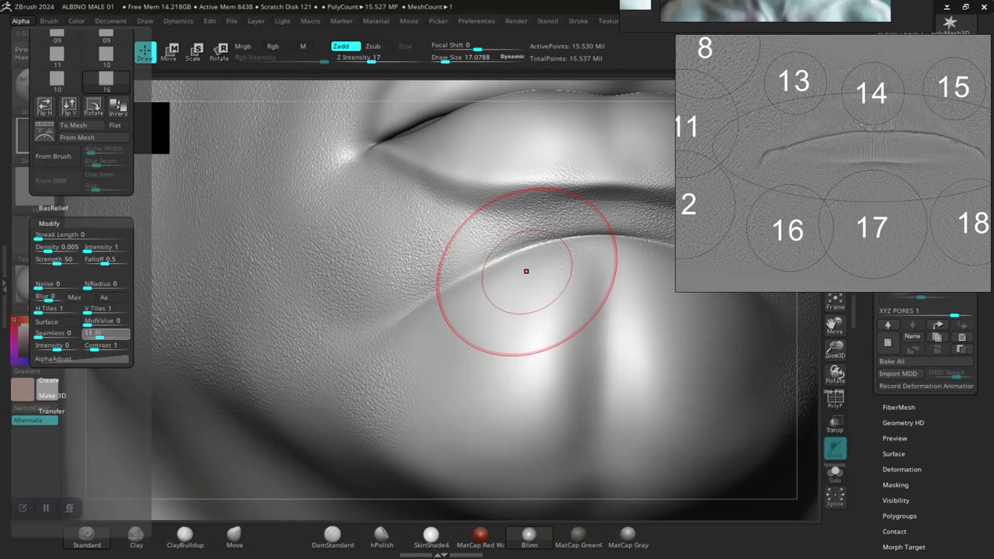
pyautogui.moveTo(95, 323); pyautogui.dragTo(106, 323)
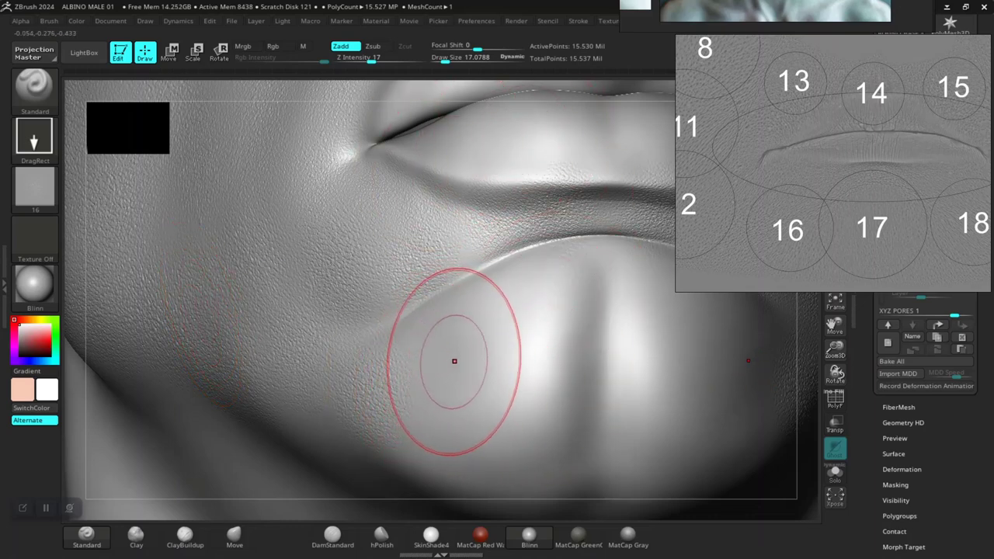
pyautogui.moveTo(447, 358); pyautogui.dragTo(459, 431)
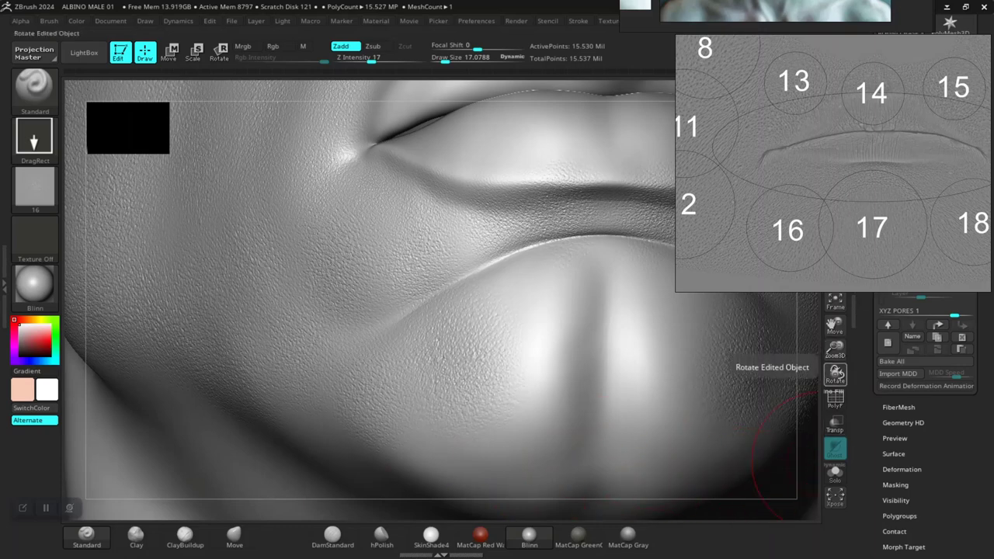
# - Stamp pores along the lower side of the chin, around its lower edge and toward the jaw
pyautogui.moveTo(834, 351); pyautogui.dragTo(834, 330)
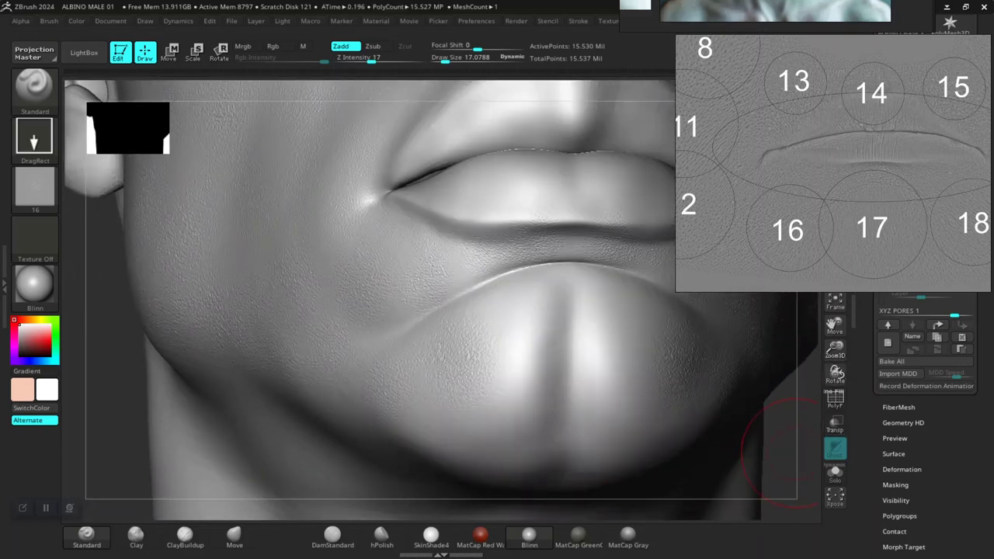
pyautogui.moveTo(794, 438)
pyautogui.keyDown('alt'); pyautogui.mouseDown()
pyautogui.moveTo(730, 404)
pyautogui.moveTo(687, 350)
pyautogui.mouseUp(); pyautogui.keyUp('alt')
pyautogui.moveTo(734, 413); pyautogui.dragTo(456, 366)
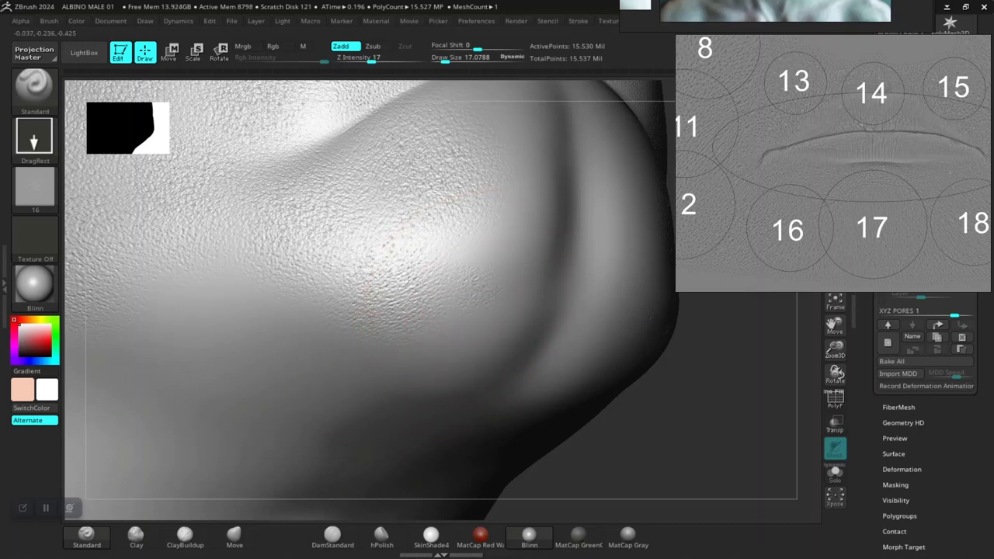
pyautogui.moveTo(592, 471)
pyautogui.mouseDown()
pyautogui.moveTo(630, 408)
pyautogui.moveTo(597, 457)
pyautogui.mouseUp()
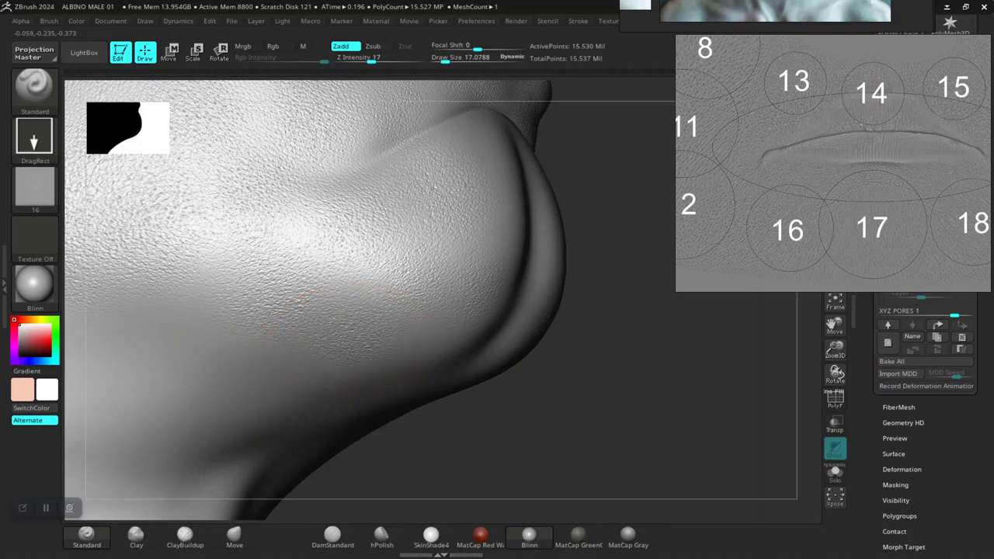
pyautogui.moveTo(614, 400); pyautogui.dragTo(601, 475)
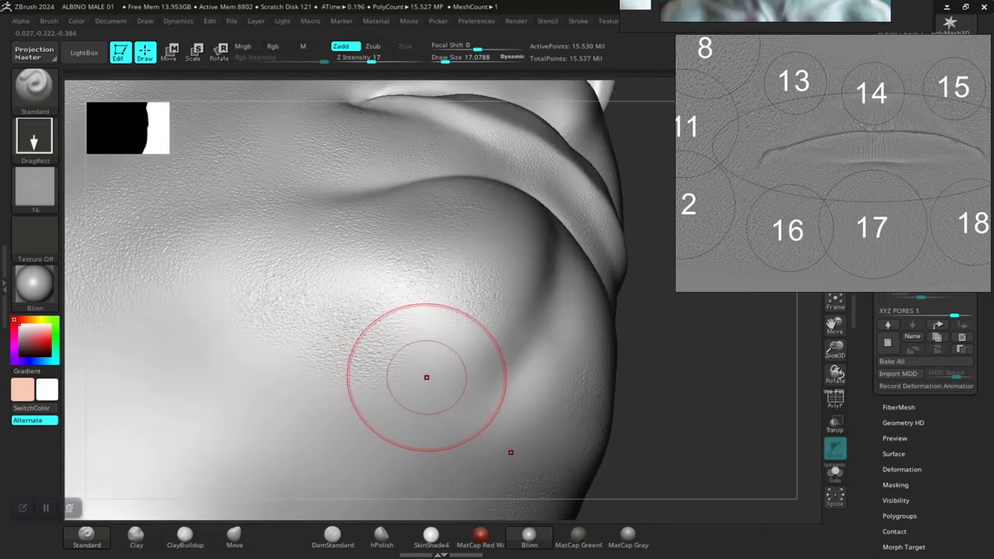
pyautogui.moveTo(426, 377); pyautogui.dragTo(429, 433)
pyautogui.moveTo(654, 390)
pyautogui.keyDown('alt'); pyautogui.mouseDown()
pyautogui.moveTo(651, 330)
pyautogui.moveTo(594, 415)
pyautogui.moveTo(561, 434)
pyautogui.moveTo(562, 452)
pyautogui.moveTo(581, 399)
pyautogui.moveTo(612, 435)
pyautogui.moveTo(293, 333)
pyautogui.moveTo(302, 358)
pyautogui.moveTo(284, 337)
pyautogui.mouseUp(); pyautogui.keyUp('alt')
pyautogui.keyDown('alt'); pyautogui.moveTo(202, 297); pyautogui.dragTo(227, 366); pyautogui.keyUp('alt')
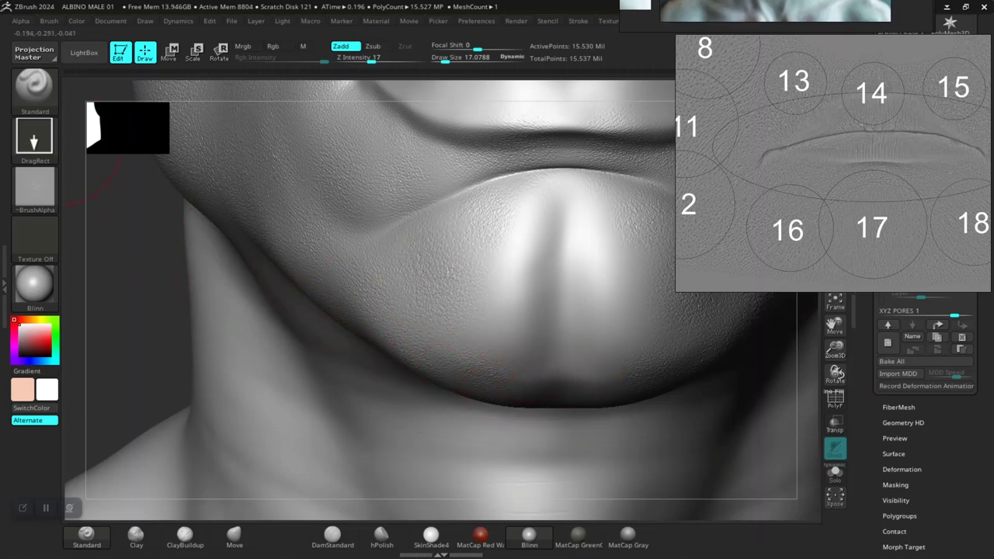
# - Load alpha 17 from the XYZ skin set and bring up its modifier settings
pyautogui.click(84, 52)
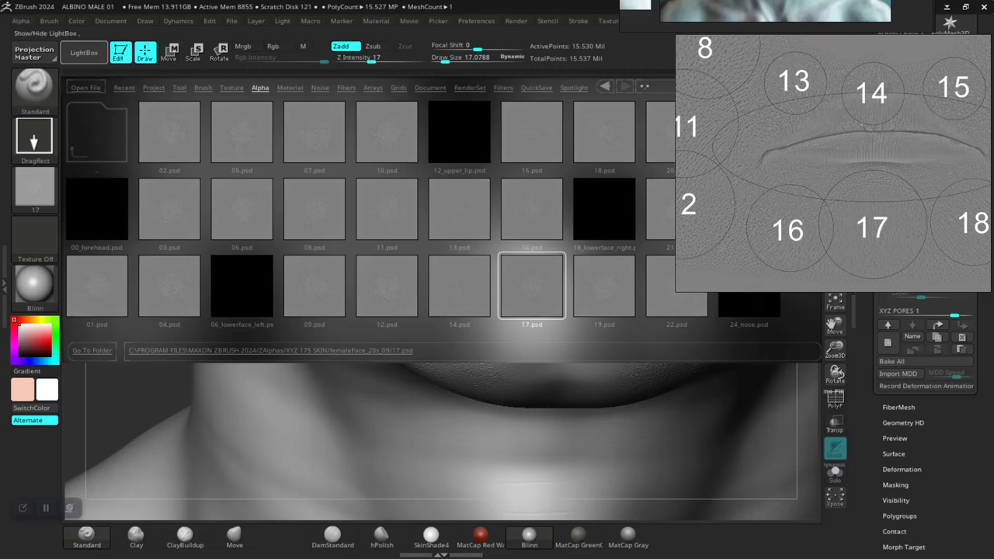
pyautogui.click(84, 52)
pyautogui.click(34, 186)
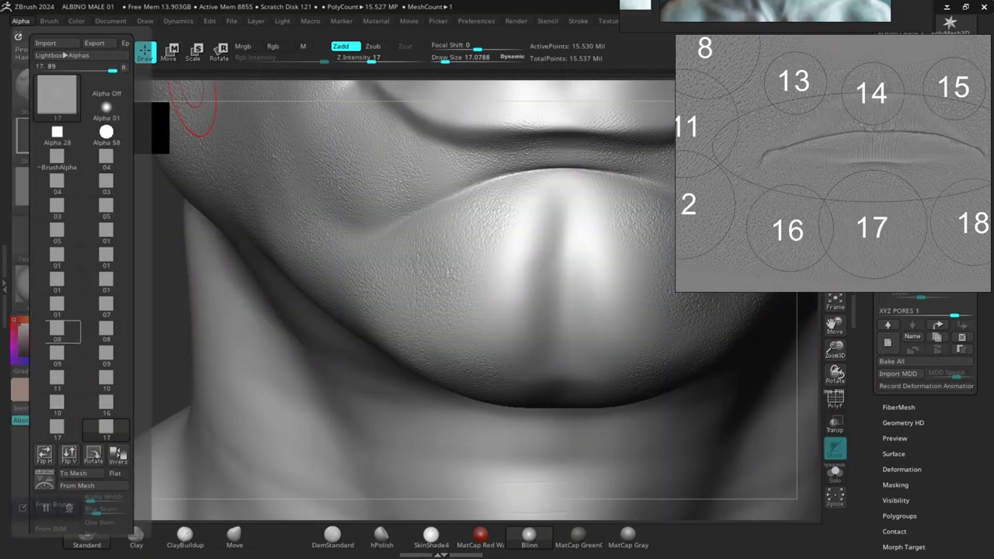
pyautogui.scroll(-10, 81, 295)
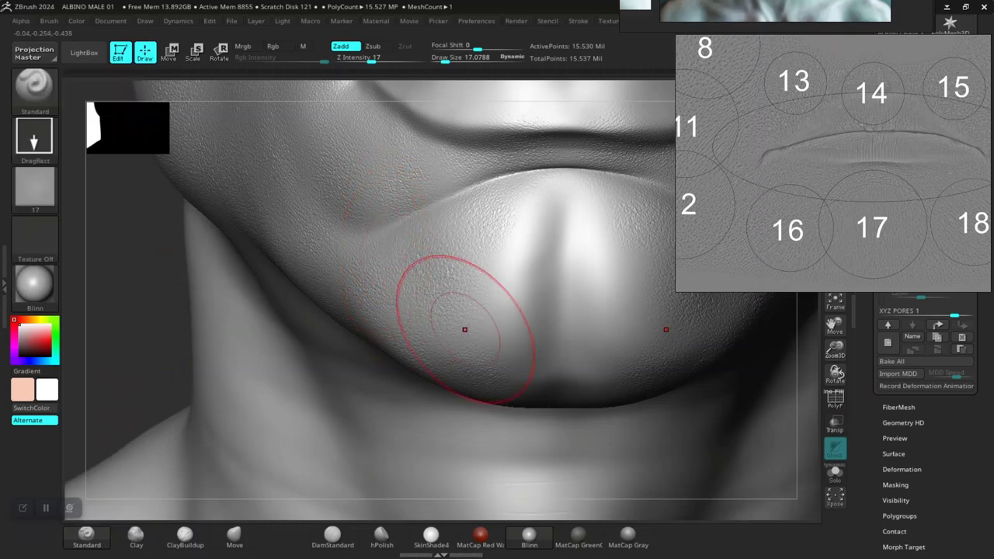
# - Stamp alpha 17 pores down the middle of the chin, from below the crease along the cleft, redoing the unsatisfactory stamp
pyautogui.press('p')
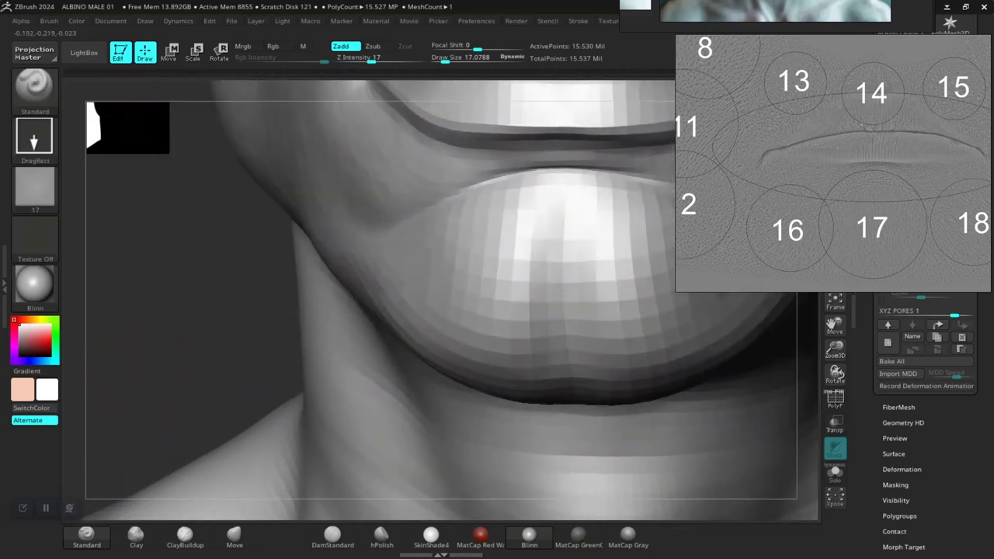
pyautogui.press('p')
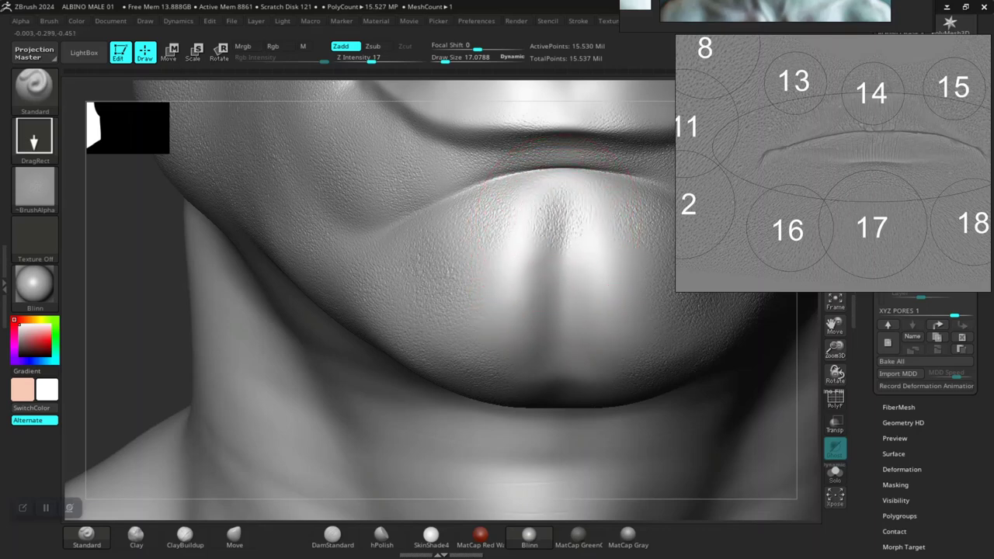
pyautogui.moveTo(564, 250); pyautogui.dragTo(571, 277)
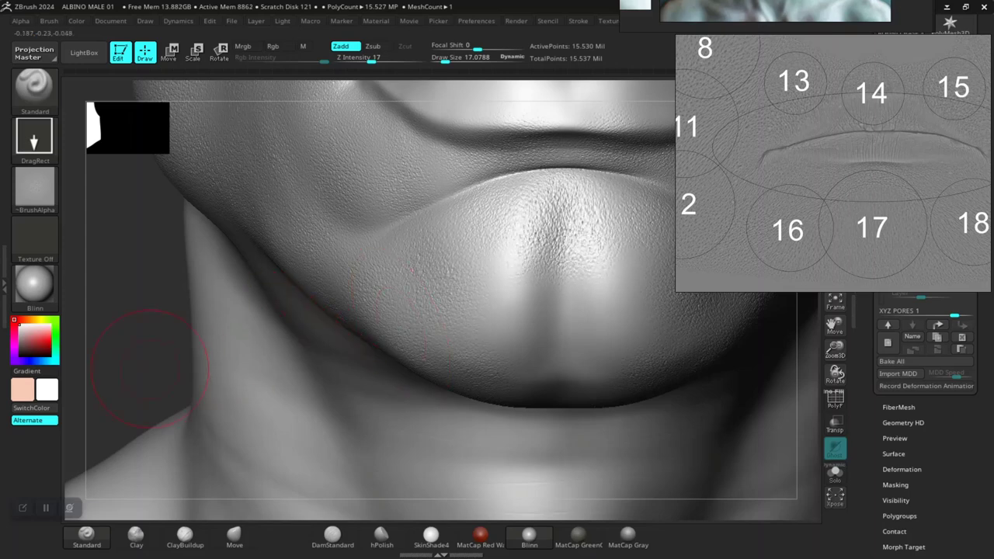
pyautogui.moveTo(150, 368); pyautogui.dragTo(119, 424)
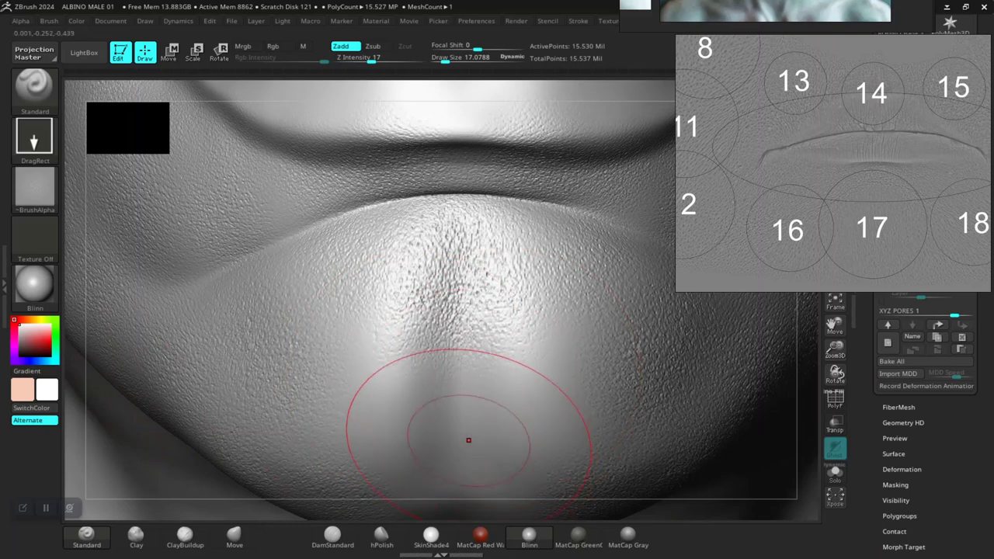
pyautogui.press('ctrl')
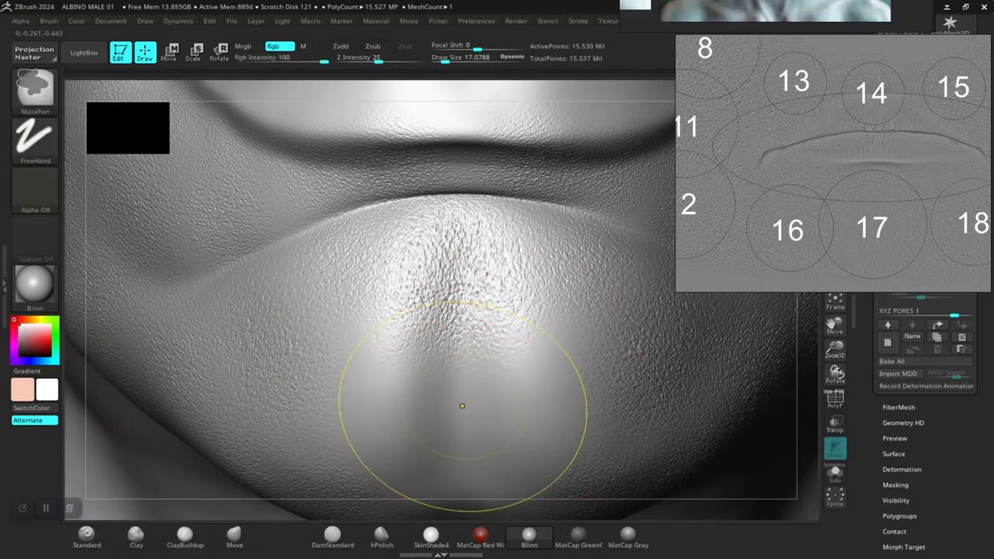
pyautogui.hotkey('ctrl', 'z')
pyautogui.moveTo(460, 275); pyautogui.dragTo(463, 363)
pyautogui.moveTo(457, 403); pyautogui.dragTo(458, 447)
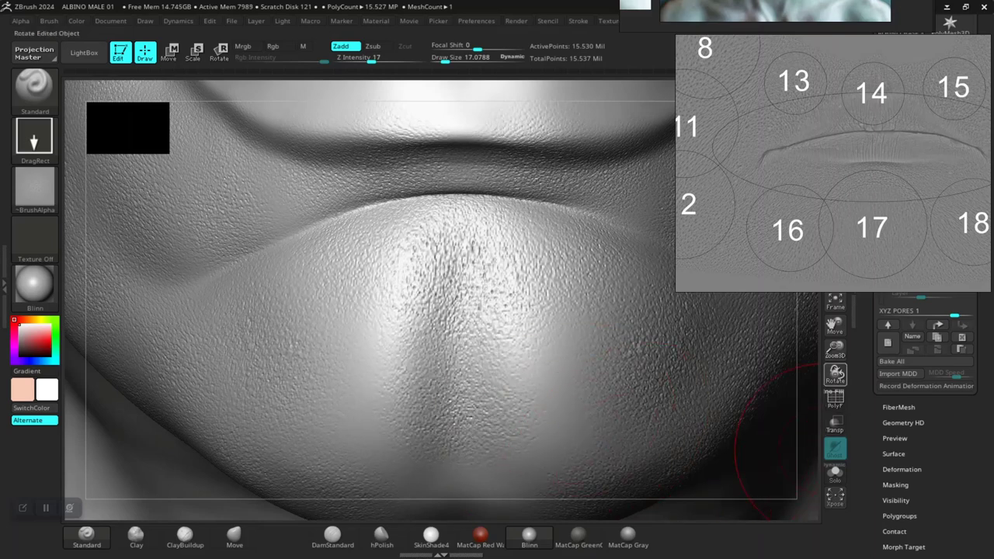
# - Turn on X symmetry and stamp pores on both sides of the chin cleft, down to the lower chin
pyautogui.keyDown('ctrl'); pyautogui.moveTo(660, 419); pyautogui.dragTo(621, 373, button='right'); pyautogui.keyUp('ctrl')
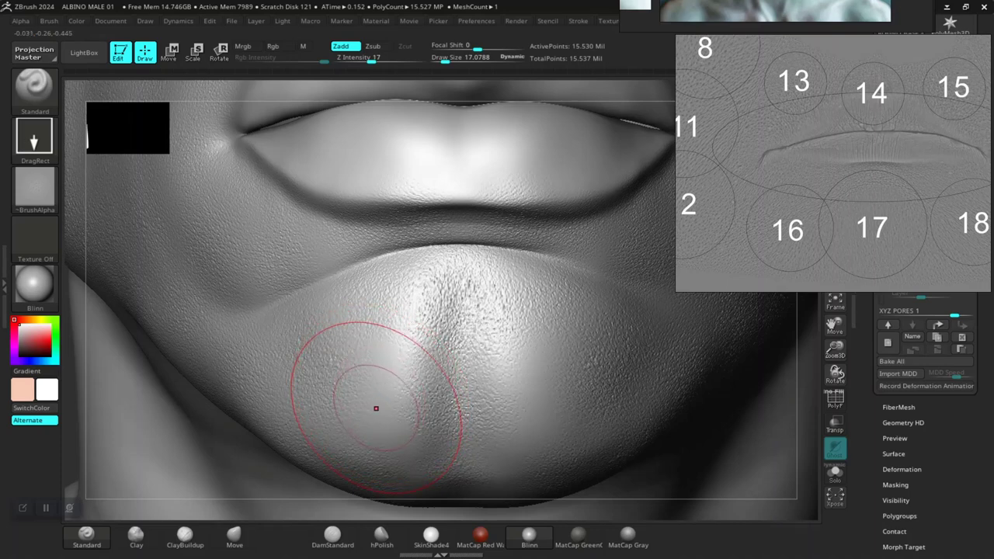
pyautogui.press('x')
pyautogui.moveTo(377, 358); pyautogui.dragTo(410, 382)
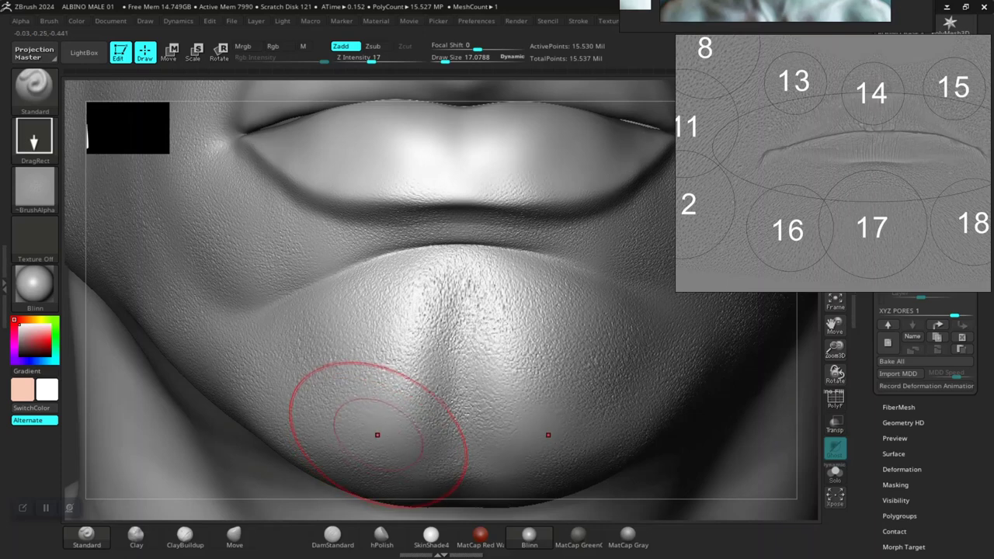
pyautogui.moveTo(378, 435); pyautogui.dragTo(380, 439)
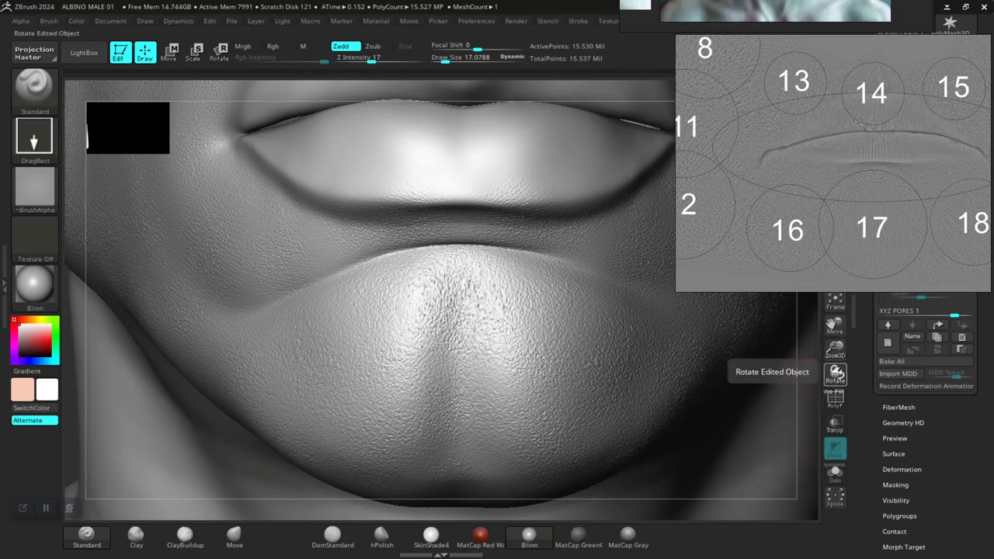
# - Choose a loaded pore alpha for the neck, shift the reference map clear of the sculpt and bring the upper neck into view
pyautogui.moveTo(835, 375)
pyautogui.mouseDown()
pyautogui.moveTo(676, 386)
pyautogui.moveTo(691, 419)
pyautogui.moveTo(611, 377)
pyautogui.moveTo(344, 320)
pyautogui.mouseUp()
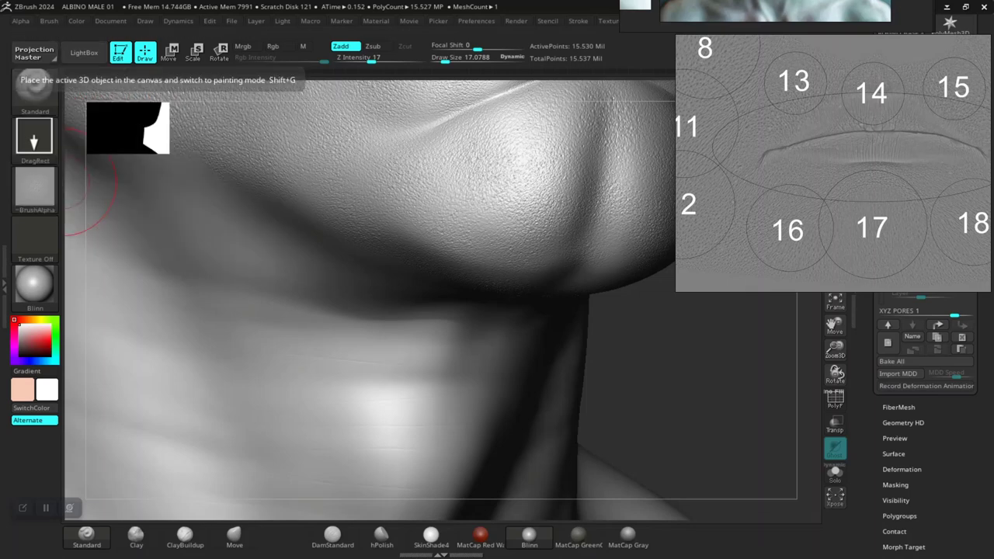
pyautogui.click(34, 186)
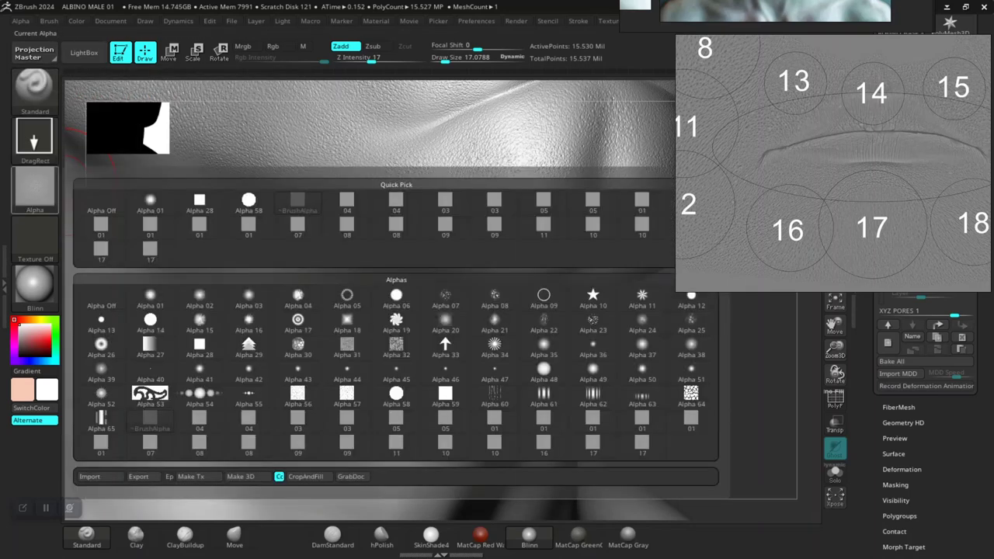
pyautogui.moveTo(347, 204)
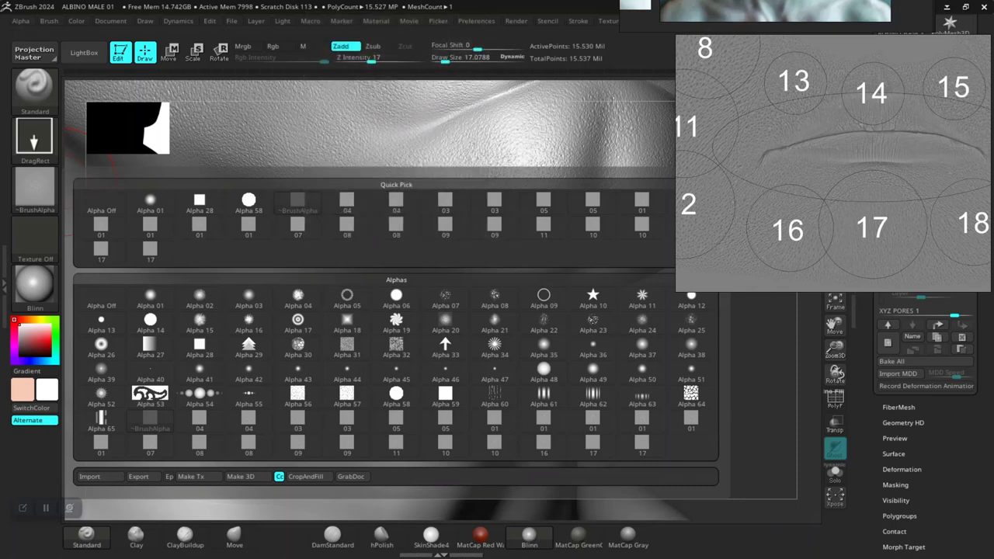
pyautogui.moveTo(730, 194); pyautogui.dragTo(841, 132, button='right')
pyautogui.click(691, 226)
pyautogui.keyDown('alt'); pyautogui.moveTo(684, 345); pyautogui.dragTo(699, 233); pyautogui.keyUp('alt')
pyautogui.moveTo(421, 321); pyautogui.dragTo(588, 339, button='right')
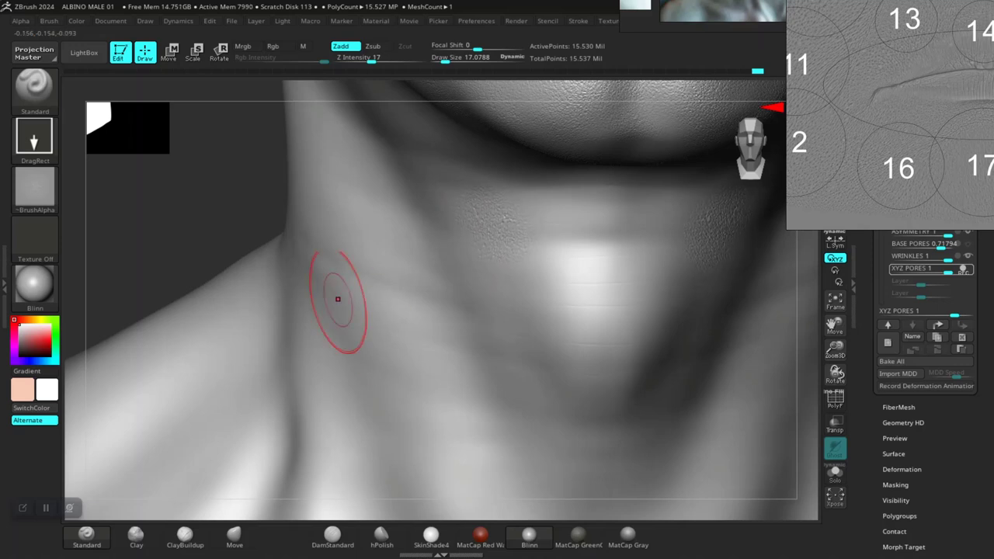
# - Undo the first neck stamp and try a stronger one below the chin at Z Intensity 21
pyautogui.press('ctrl')
pyautogui.hotkey('ctrl', 'z')
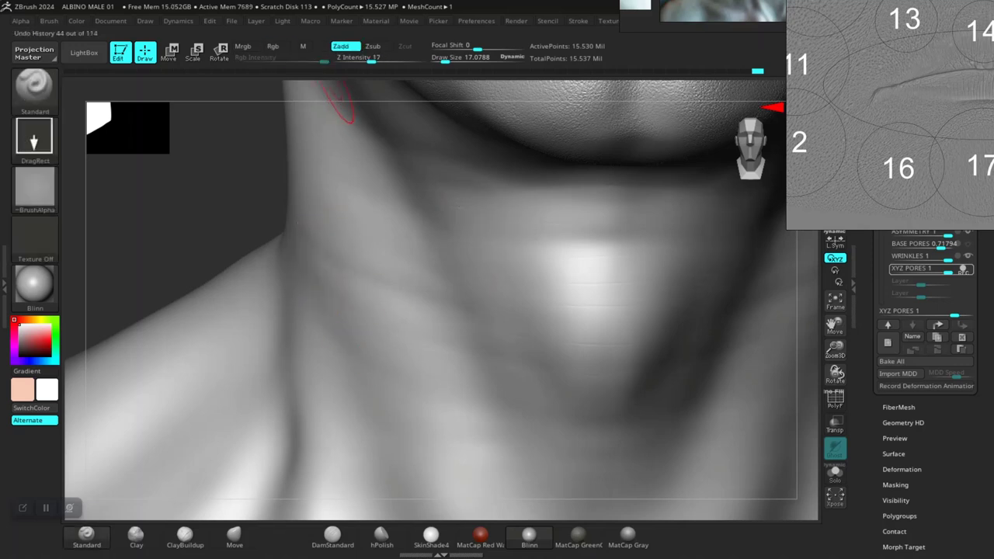
pyautogui.moveTo(371, 60); pyautogui.dragTo(377, 60)
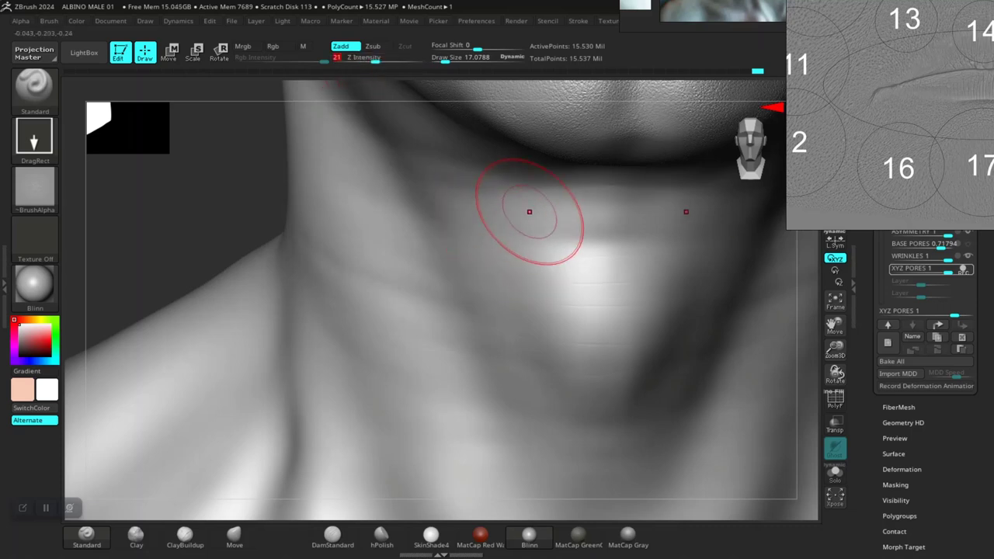
pyautogui.moveTo(546, 247); pyautogui.dragTo(556, 266)
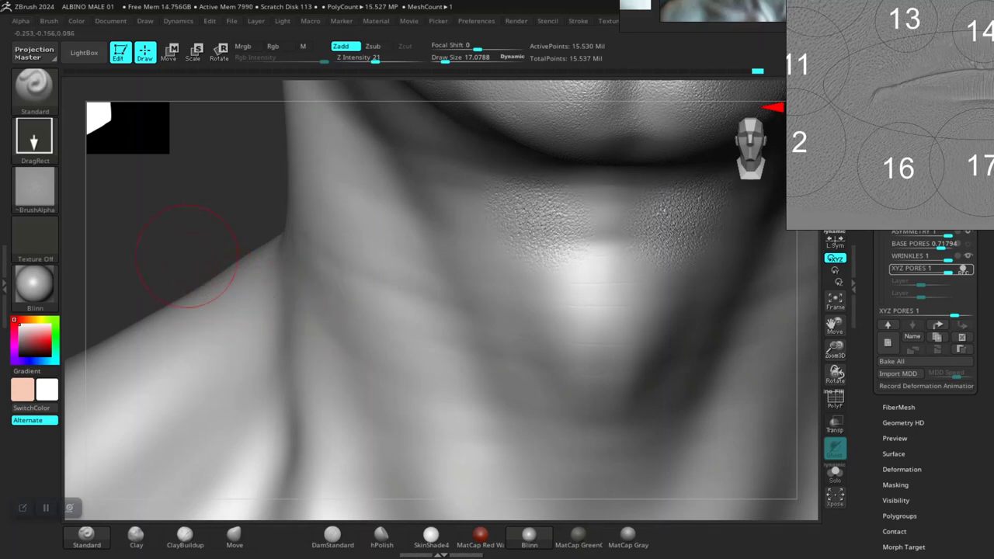
pyautogui.keyDown('alt'); pyautogui.moveTo(189, 256); pyautogui.dragTo(189, 299); pyautogui.keyUp('alt')
pyautogui.press('ctrl')
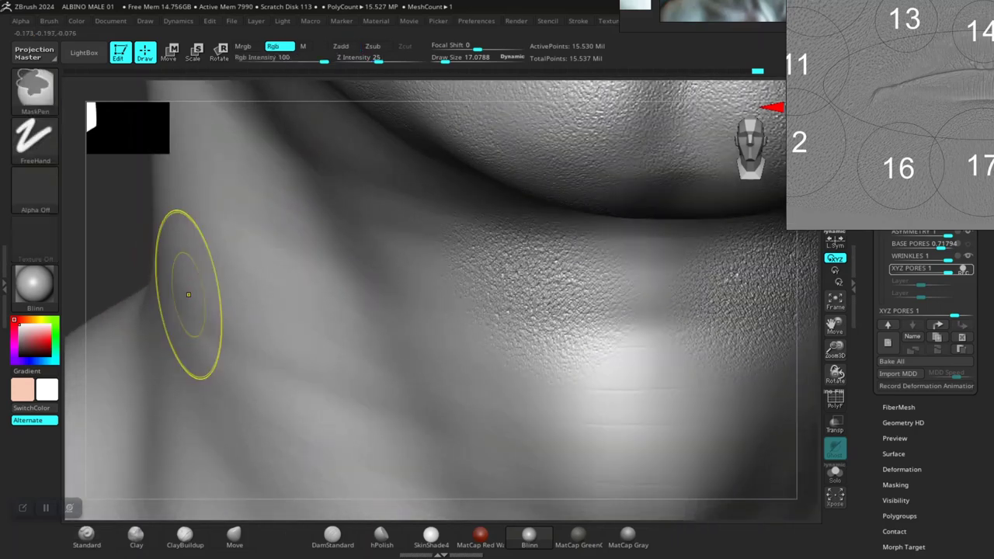
pyautogui.hotkey('ctrl', 'z')
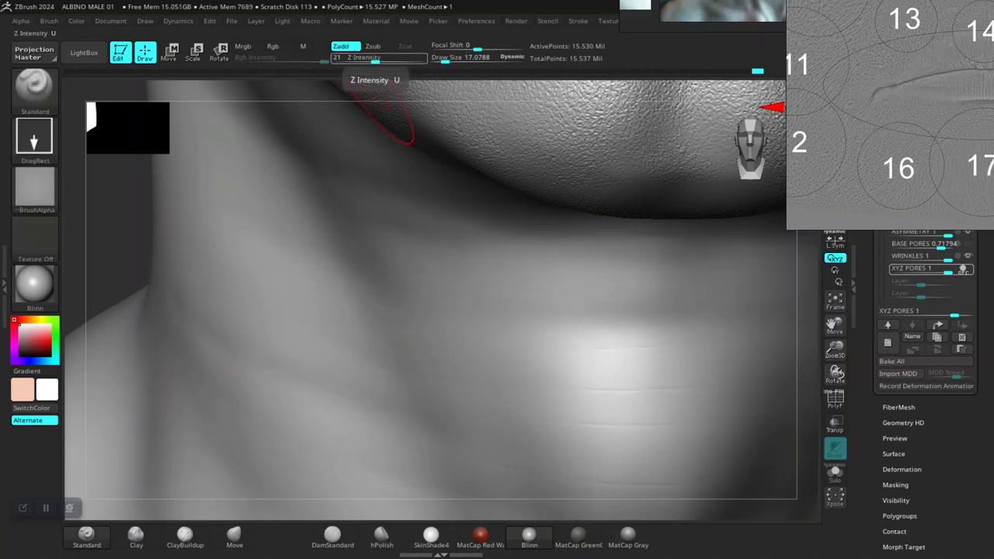
# - Set Z Intensity to 19 and stamp pores on the upper neck directly beneath the chin
pyautogui.moveTo(373, 60); pyautogui.dragTo(371, 60)
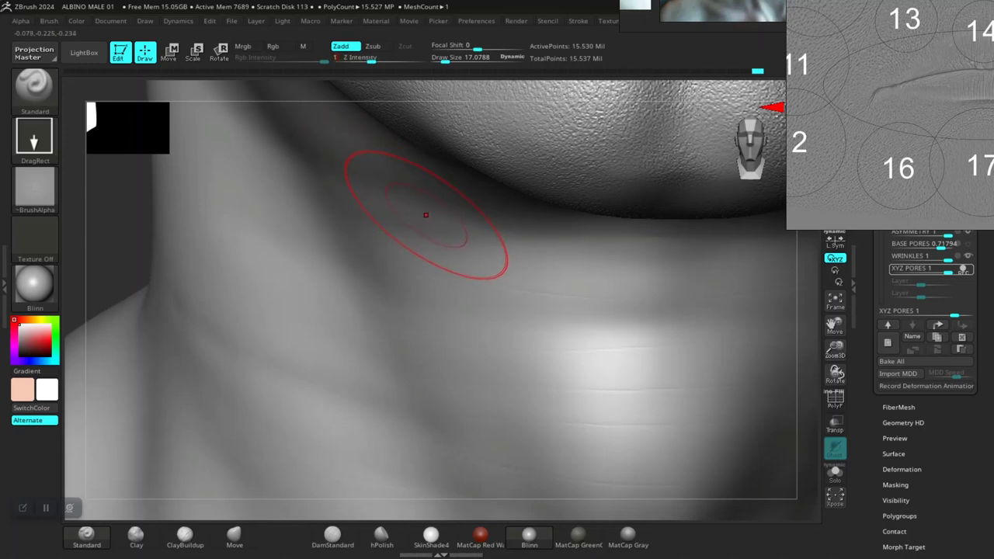
pyautogui.moveTo(514, 283); pyautogui.dragTo(556, 337)
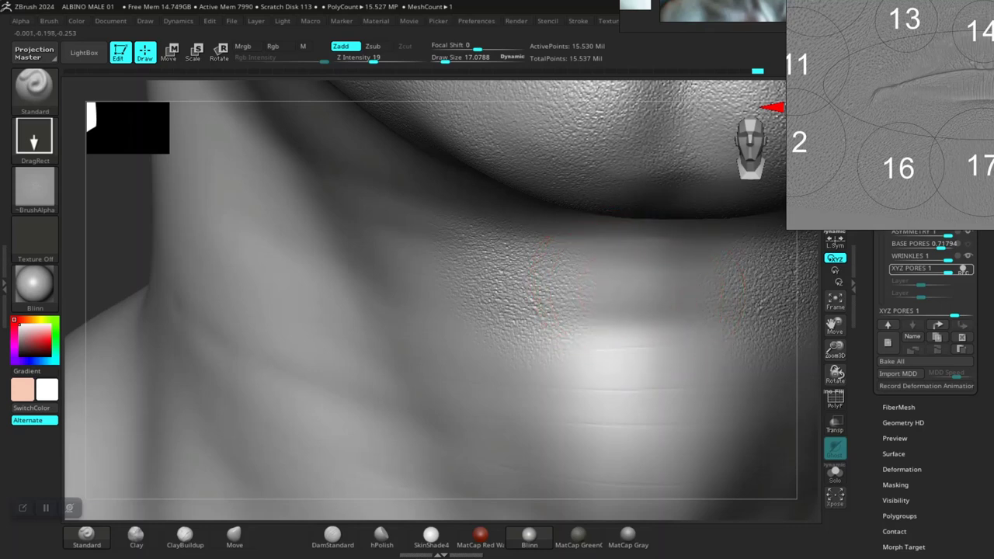
pyautogui.moveTo(659, 340); pyautogui.dragTo(658, 389)
# - Extend the pore stamps around the side of the upper neck beneath the jaw
pyautogui.keyDown('shift'); pyautogui.moveTo(109, 274); pyautogui.dragTo(256, 281); pyautogui.keyUp('shift')
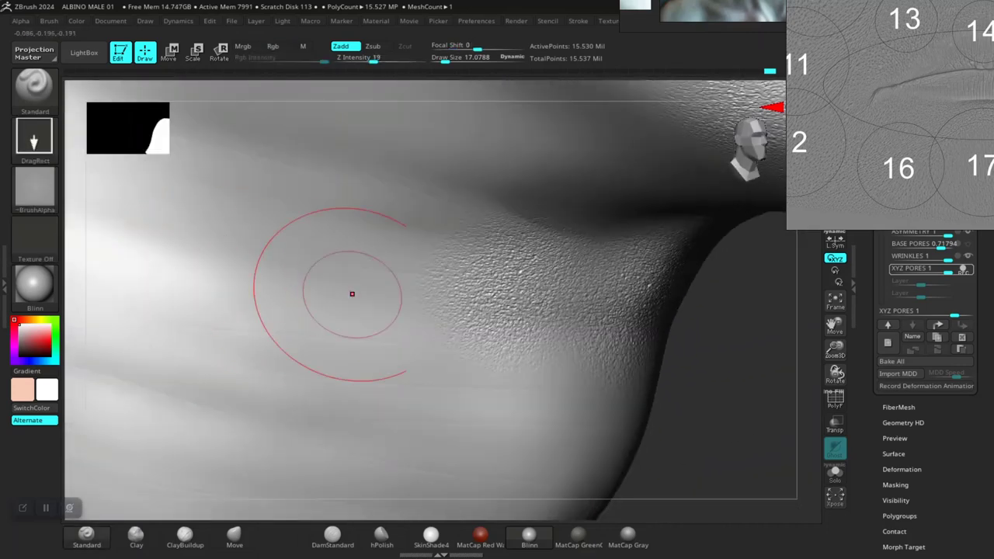
pyautogui.keyDown('alt'); pyautogui.moveTo(719, 326); pyautogui.dragTo(716, 283); pyautogui.keyUp('alt')
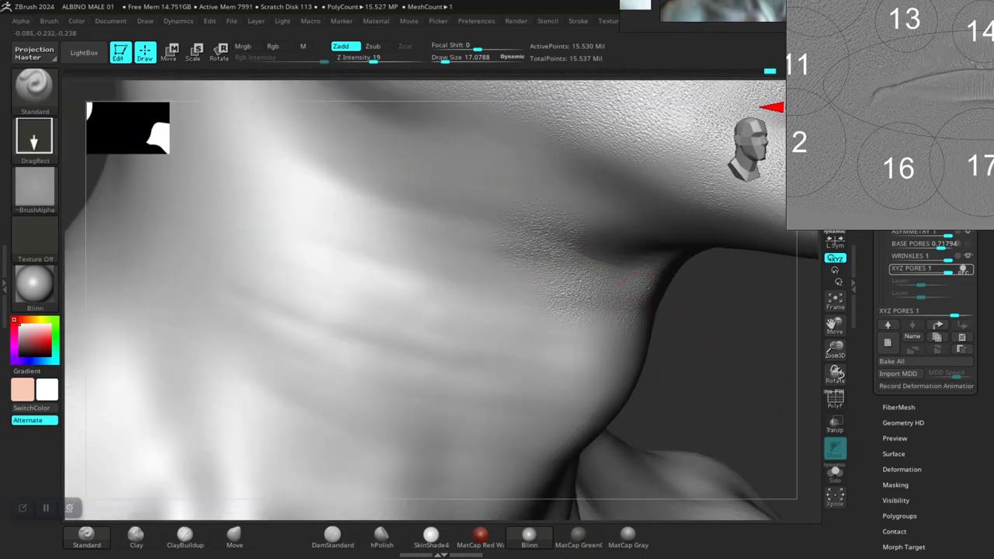
pyautogui.moveTo(722, 334); pyautogui.dragTo(667, 400)
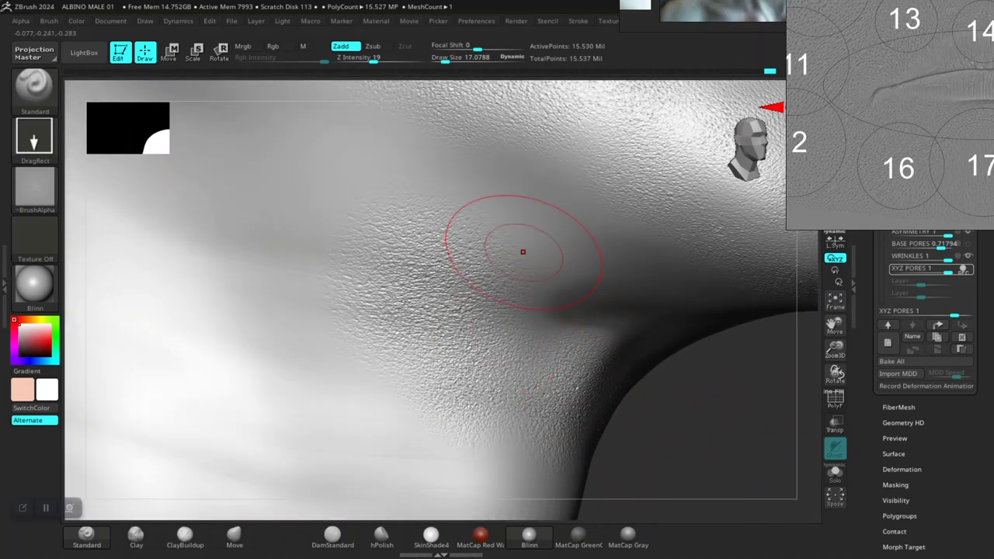
# - Try another pore stamp beneath the jaw and undo the latest stamps on the upper neck
pyautogui.moveTo(517, 243); pyautogui.dragTo(534, 320)
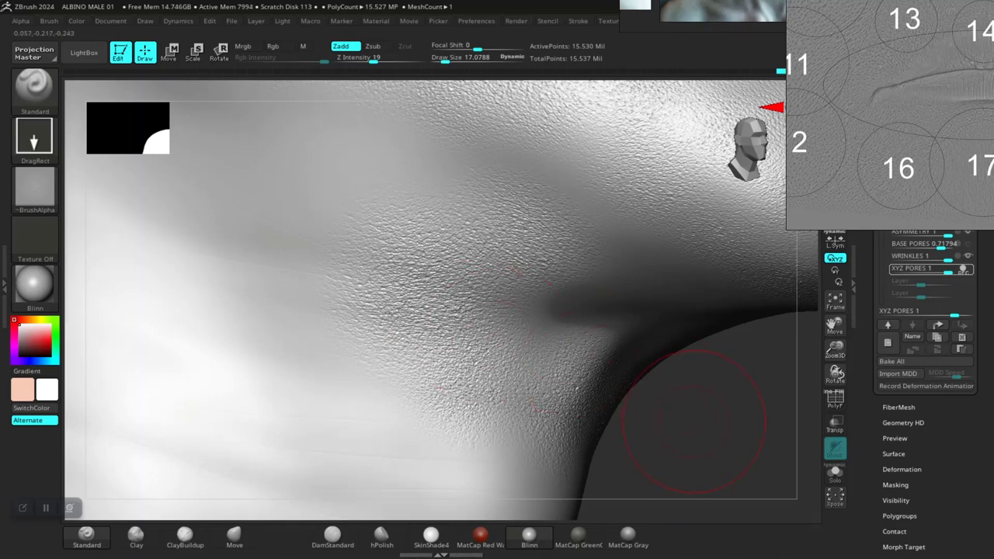
pyautogui.moveTo(694, 421); pyautogui.dragTo(660, 353)
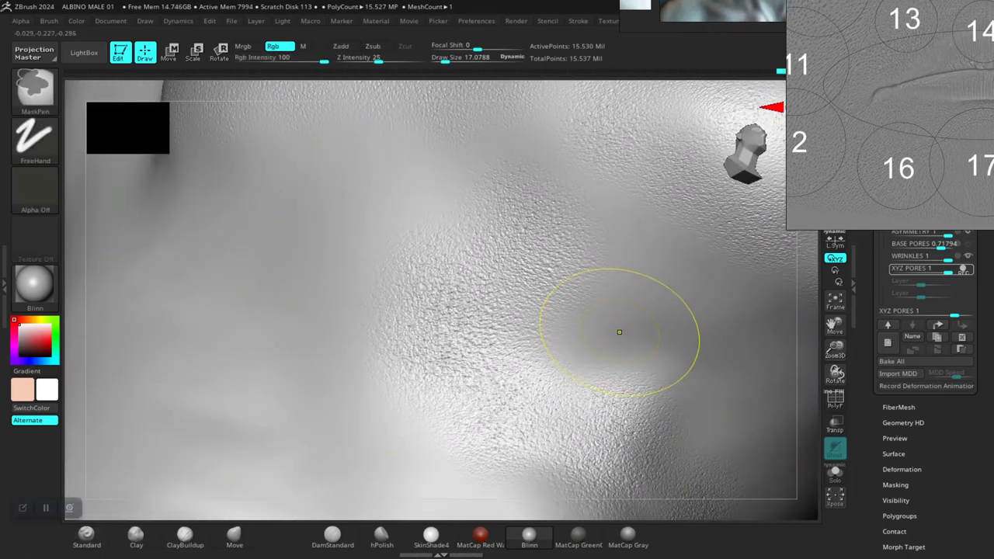
pyautogui.hotkey('ctrl', 'z')
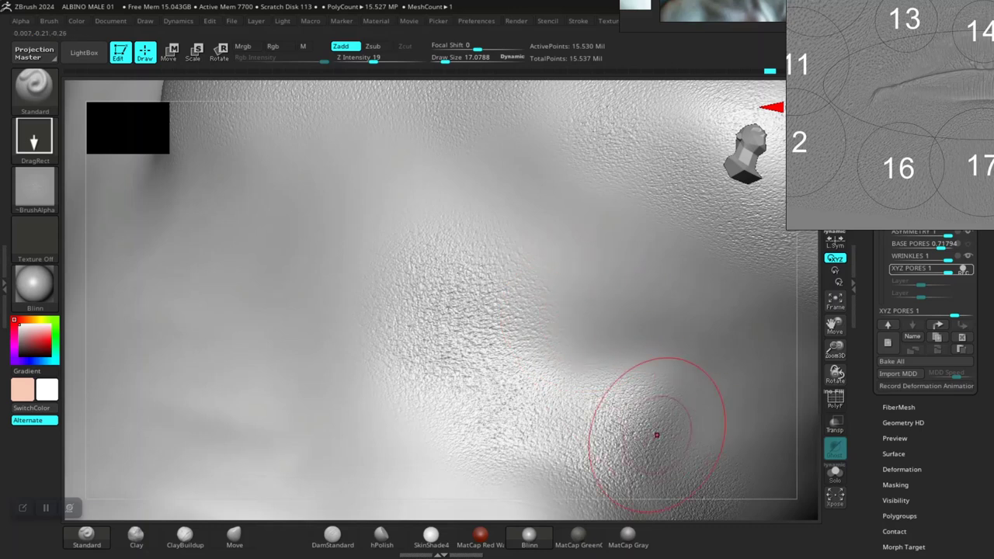
pyautogui.press('ctrl')
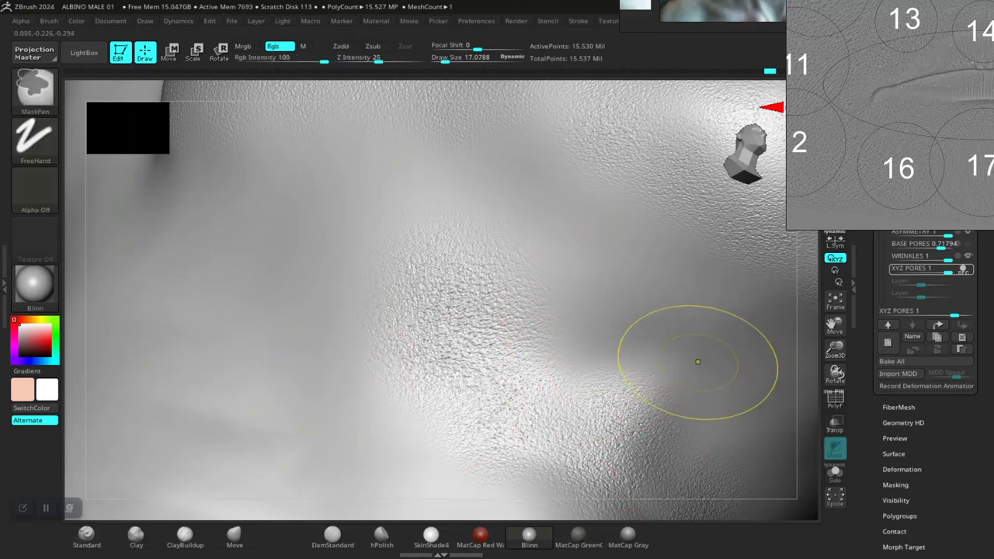
pyautogui.hotkey('ctrl', 'z')
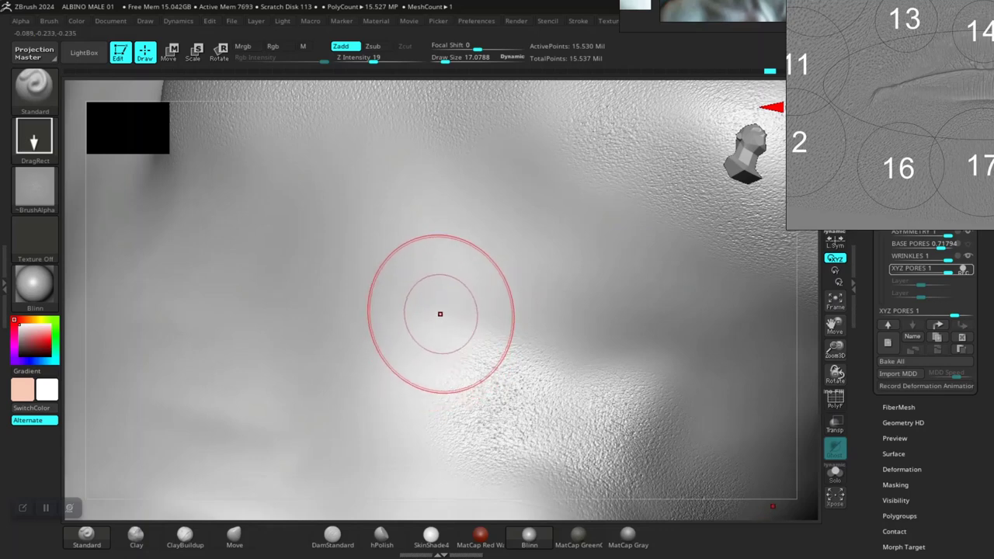
# - Restamp pores under the jaw, filling the smooth areas between the upper neck and the chin underside
pyautogui.moveTo(439, 315)
pyautogui.mouseDown()
pyautogui.moveTo(496, 372)
pyautogui.moveTo(465, 386)
pyautogui.mouseUp()
pyautogui.moveTo(558, 321); pyautogui.dragTo(613, 370)
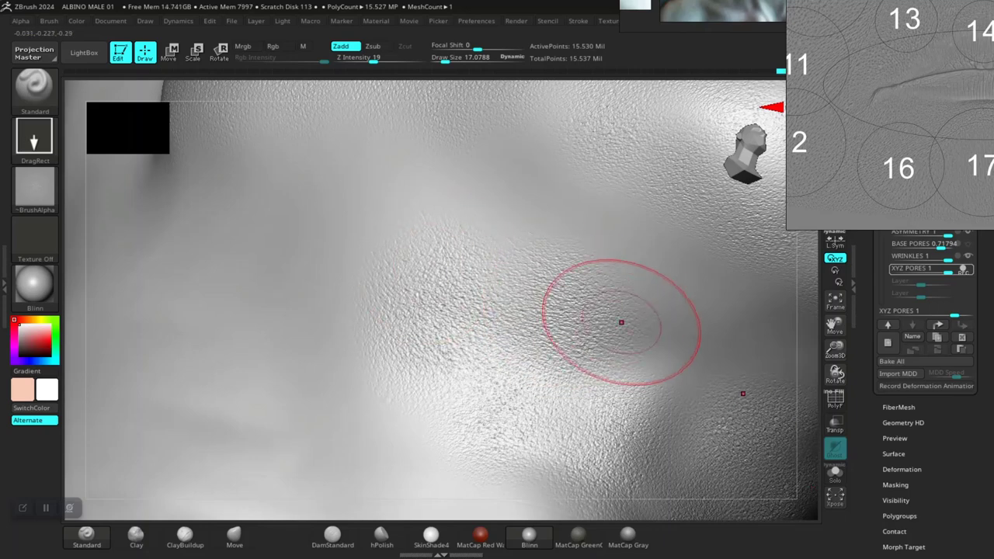
pyautogui.moveTo(646, 247); pyautogui.dragTo(704, 306)
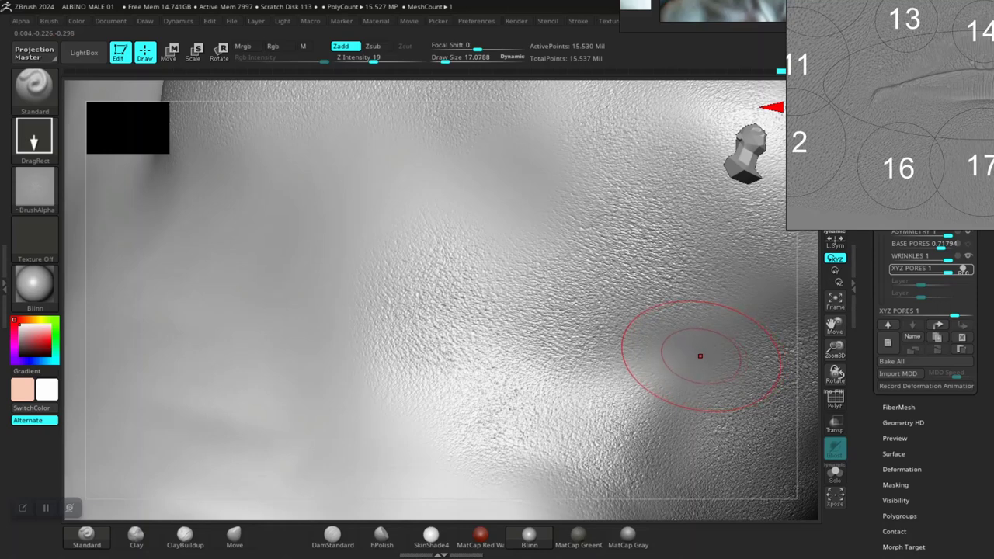
pyautogui.moveTo(706, 354); pyautogui.dragTo(757, 407)
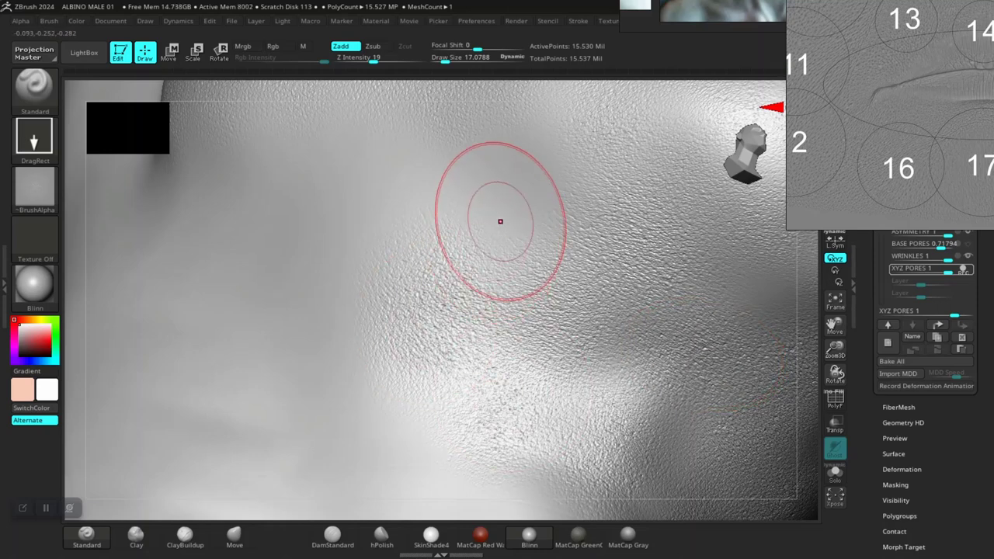
pyautogui.moveTo(501, 209); pyautogui.dragTo(546, 265)
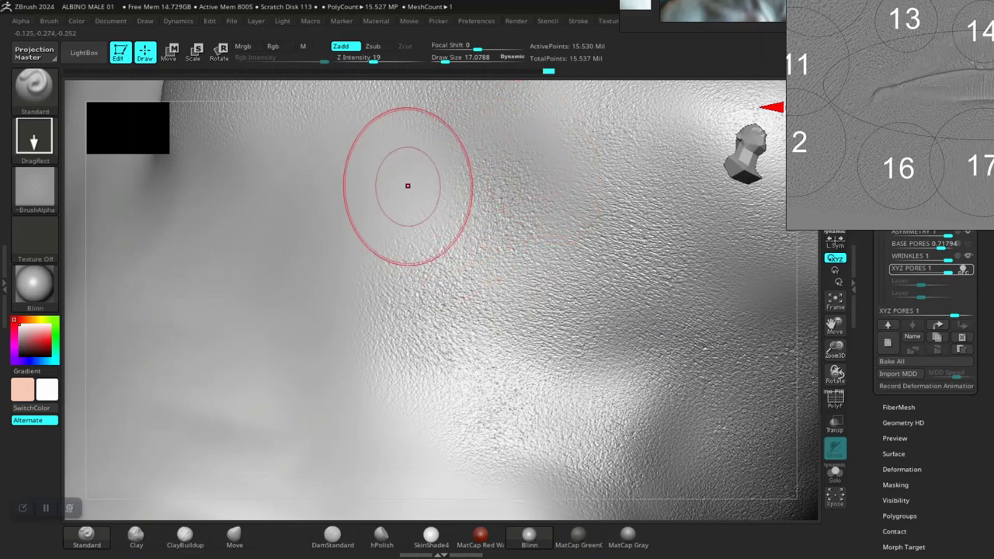
# - Extend the pore stamps under the jaw back toward the ear and down onto the side of the neck
pyautogui.moveTo(410, 186); pyautogui.dragTo(456, 243)
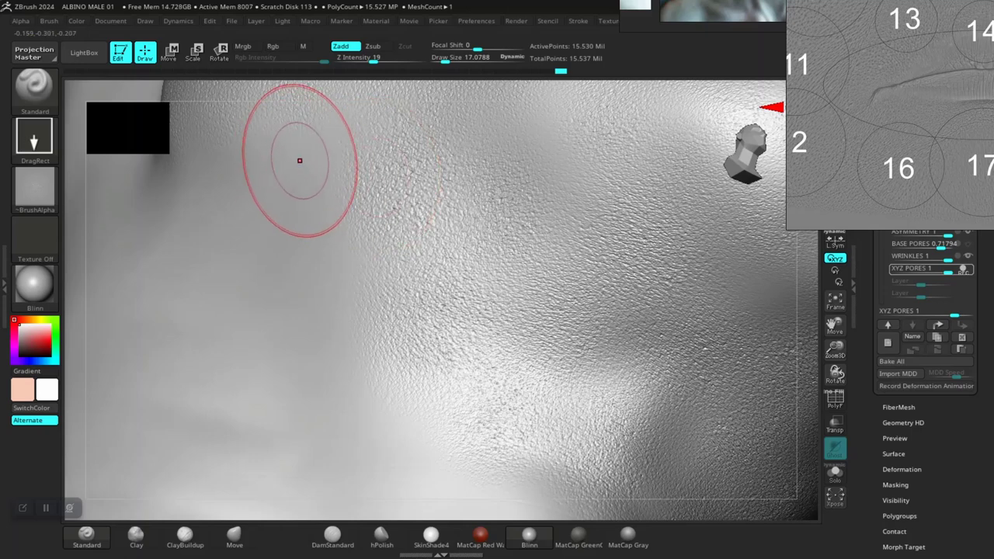
pyautogui.moveTo(300, 161); pyautogui.dragTo(302, 163)
pyautogui.moveTo(332, 199); pyautogui.dragTo(349, 220)
pyautogui.moveTo(323, 279); pyautogui.dragTo(327, 283)
pyautogui.moveTo(356, 320); pyautogui.dragTo(366, 332)
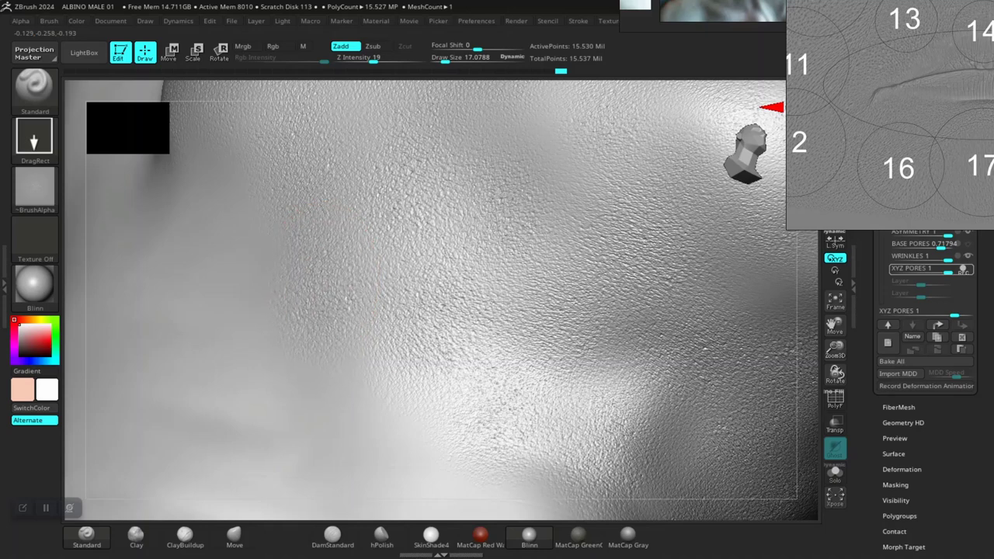
# - Stamp pores on the side of the upper neck, undo the misplaced stamp and restamp down to the first neck crease
pyautogui.press('f')
pyautogui.keyDown('shift'); pyautogui.moveTo(622, 279); pyautogui.dragTo(562, 442); pyautogui.keyUp('shift')
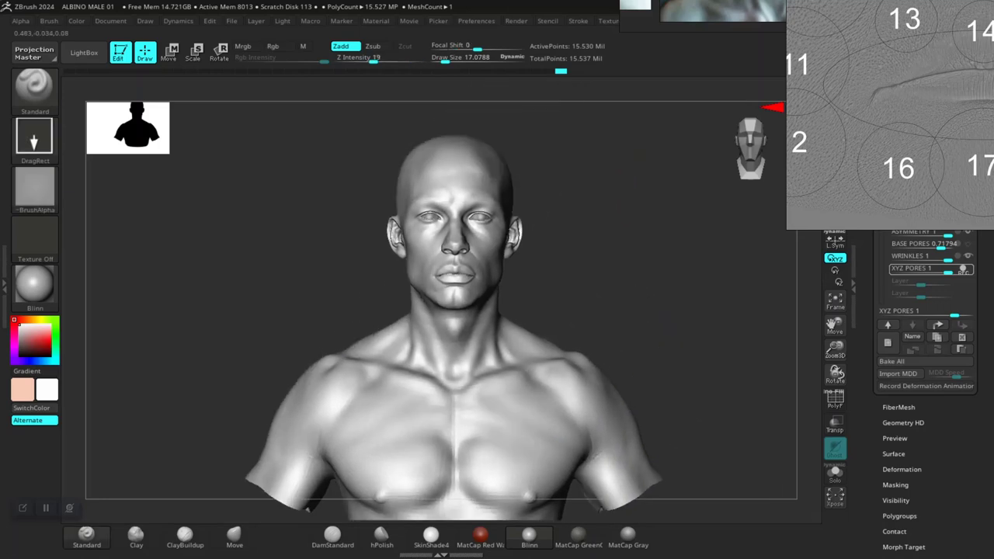
pyautogui.keyDown('shift'); pyautogui.moveTo(575, 311); pyautogui.dragTo(699, 310); pyautogui.keyUp('shift')
pyautogui.keyDown('alt'); pyautogui.moveTo(661, 280); pyautogui.dragTo(668, 349); pyautogui.keyUp('alt')
pyautogui.moveTo(535, 342)
pyautogui.keyDown('alt'); pyautogui.mouseDown()
pyautogui.moveTo(546, 412)
pyautogui.moveTo(570, 471)
pyautogui.moveTo(556, 427)
pyautogui.mouseUp(); pyautogui.keyUp('alt')
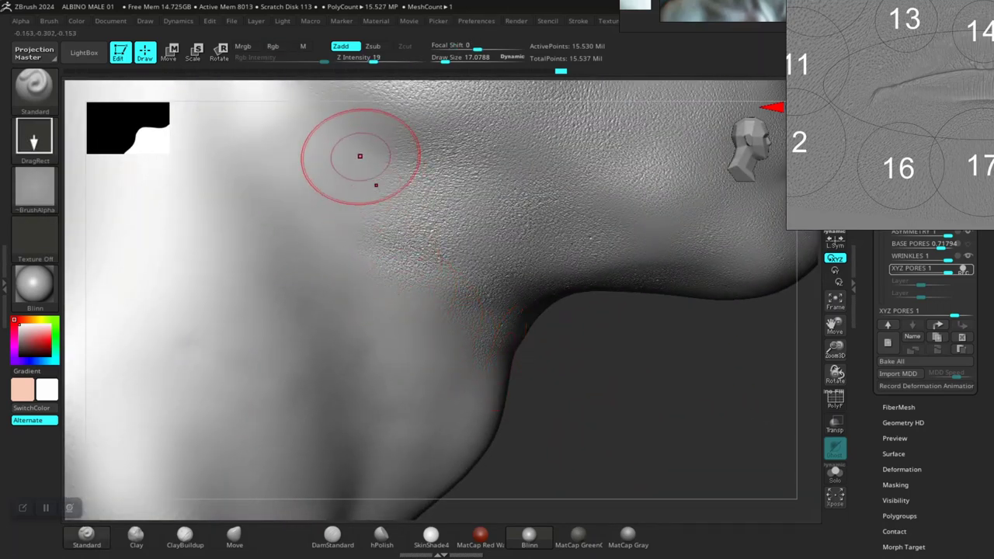
pyautogui.moveTo(359, 165); pyautogui.dragTo(389, 221)
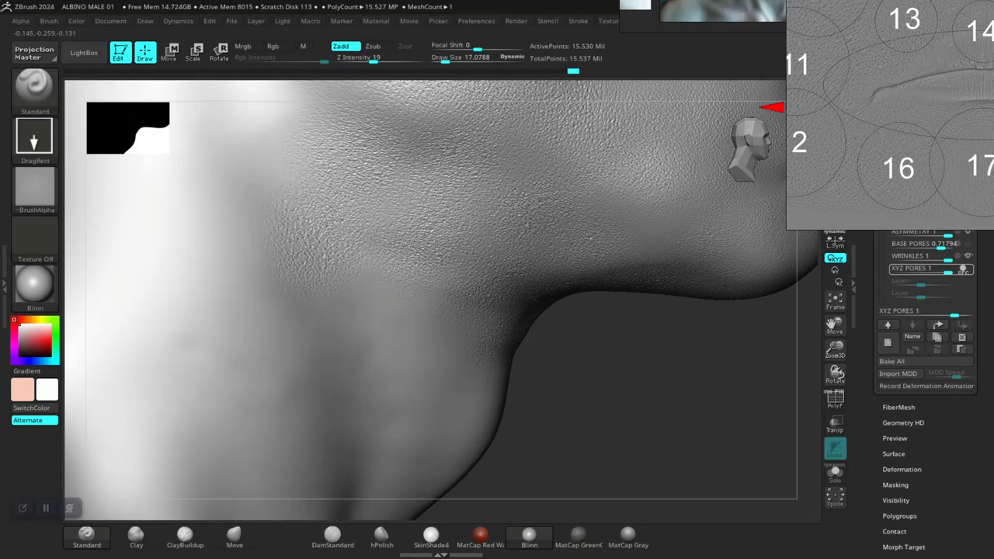
pyautogui.moveTo(485, 332); pyautogui.dragTo(576, 403, button='right')
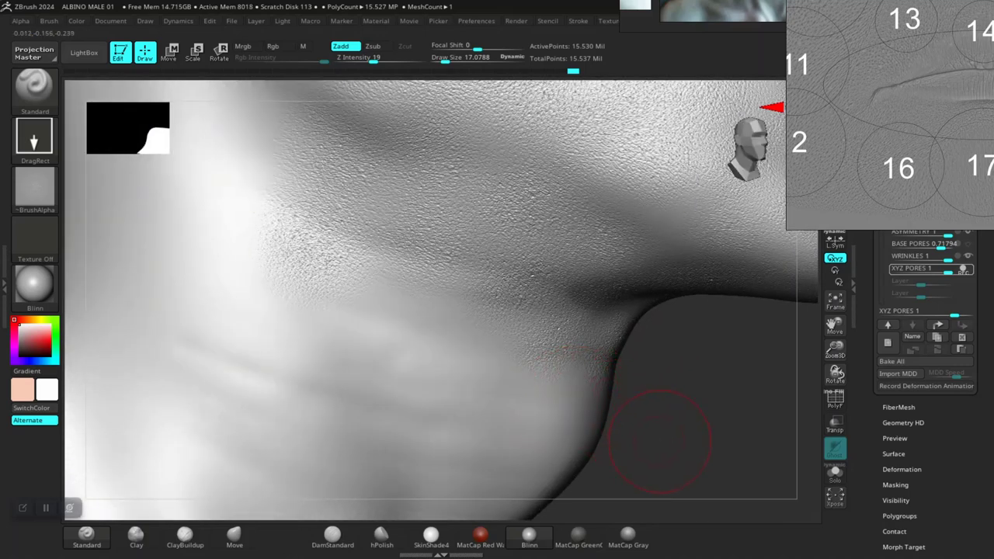
pyautogui.moveTo(659, 441); pyautogui.dragTo(433, 286, button='right')
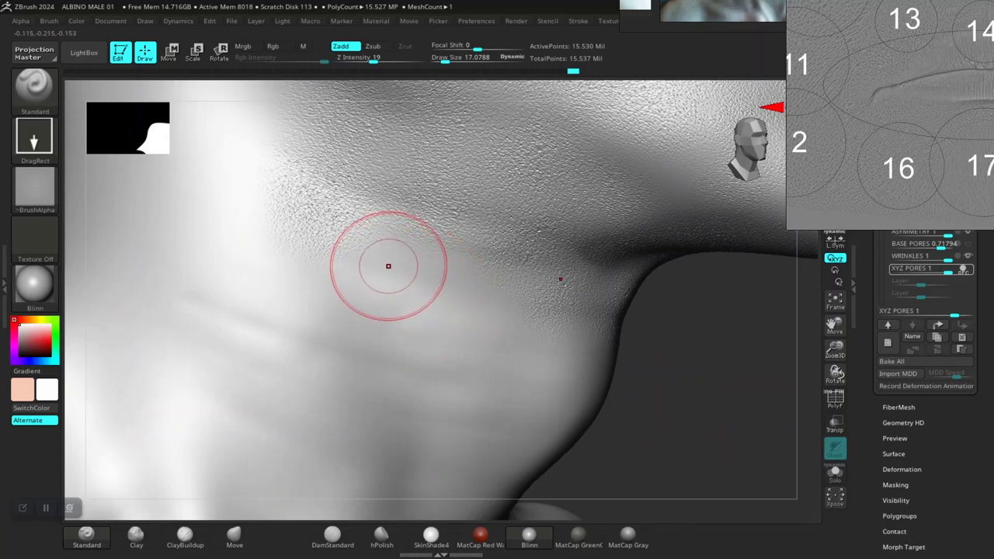
pyautogui.press('ctrl')
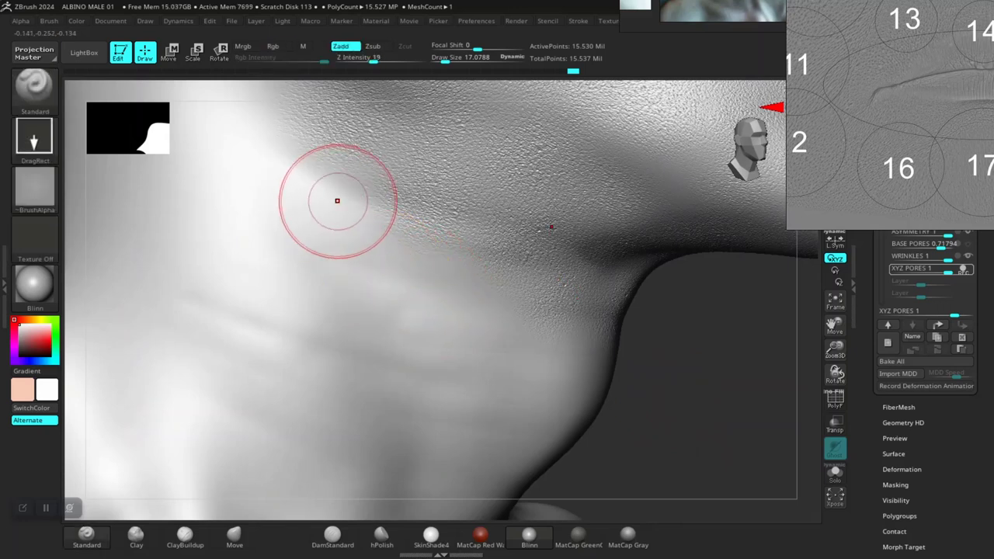
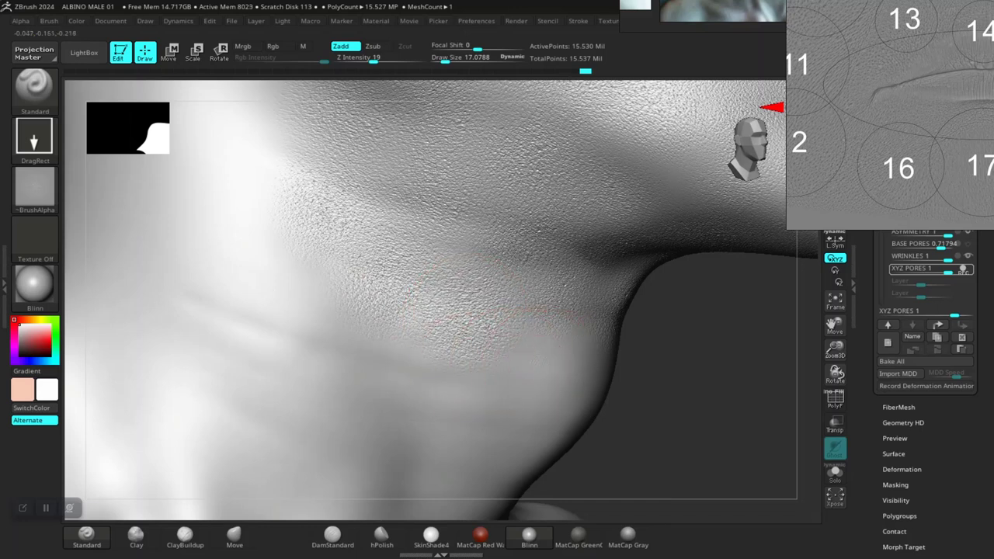
# - Stamp pores over the front of the neck and along its creases, undoing one stamp and replacing it
pyautogui.moveTo(676, 256); pyautogui.dragTo(547, 237, button='right')
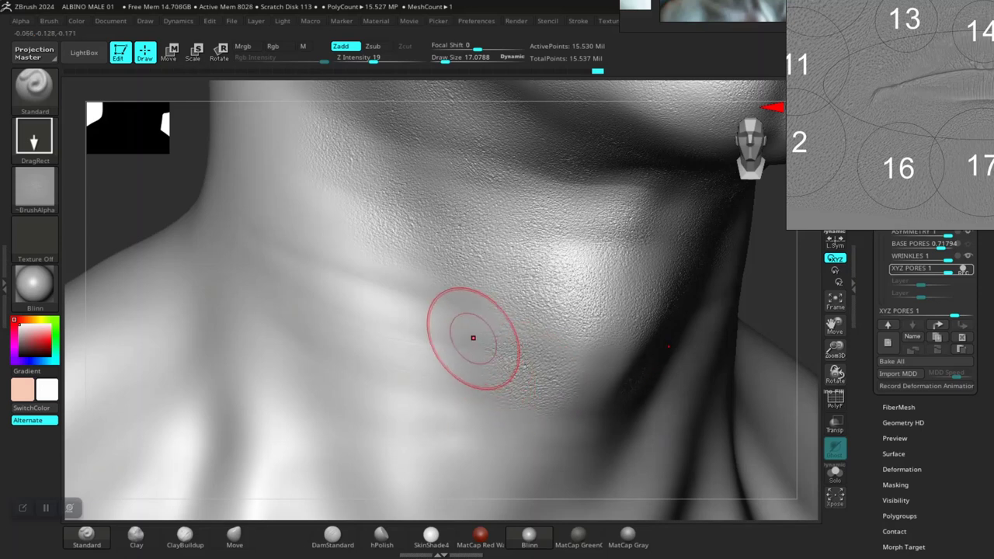
pyautogui.press('ctrl')
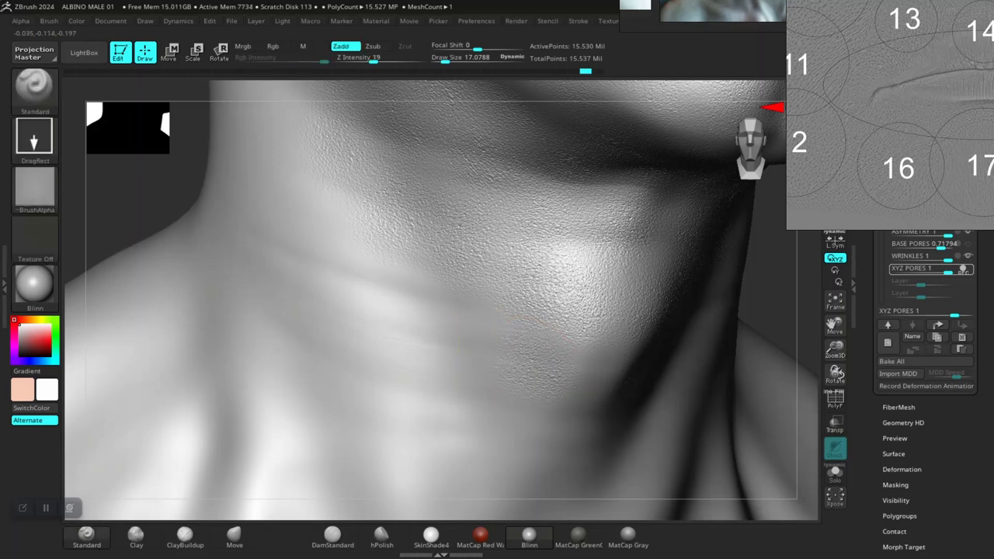
pyautogui.moveTo(466, 333)
pyautogui.mouseDown()
pyautogui.moveTo(400, 360)
pyautogui.moveTo(417, 350)
pyautogui.moveTo(410, 353)
pyautogui.mouseUp()
pyautogui.moveTo(382, 296); pyautogui.dragTo(334, 326)
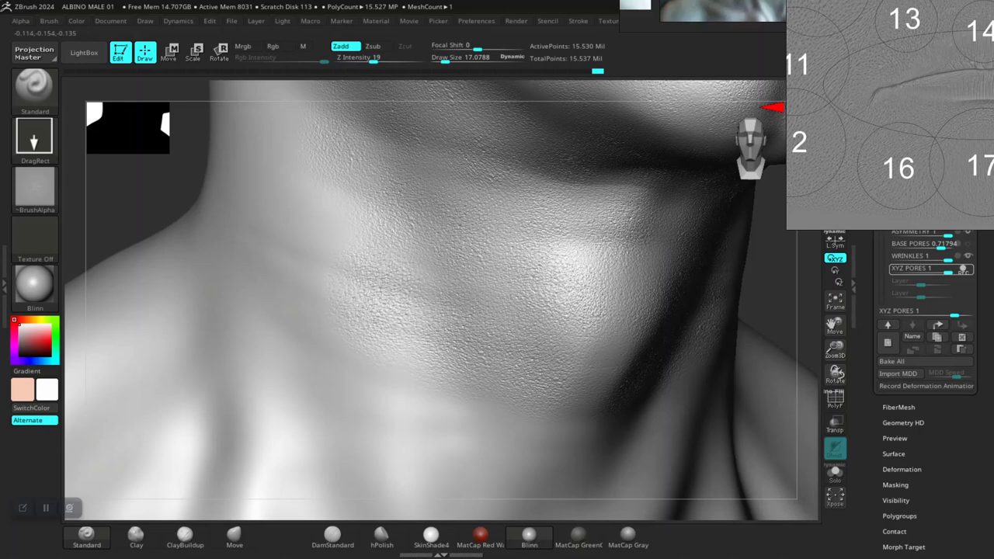
pyautogui.moveTo(321, 248); pyautogui.dragTo(282, 273)
# - Fill the side of the neck below the jaw angle with pore stamps, working back toward the nape
pyautogui.moveTo(155, 210)
pyautogui.mouseDown()
pyautogui.moveTo(183, 247)
pyautogui.moveTo(241, 260)
pyautogui.mouseUp()
pyautogui.press('ctrl')
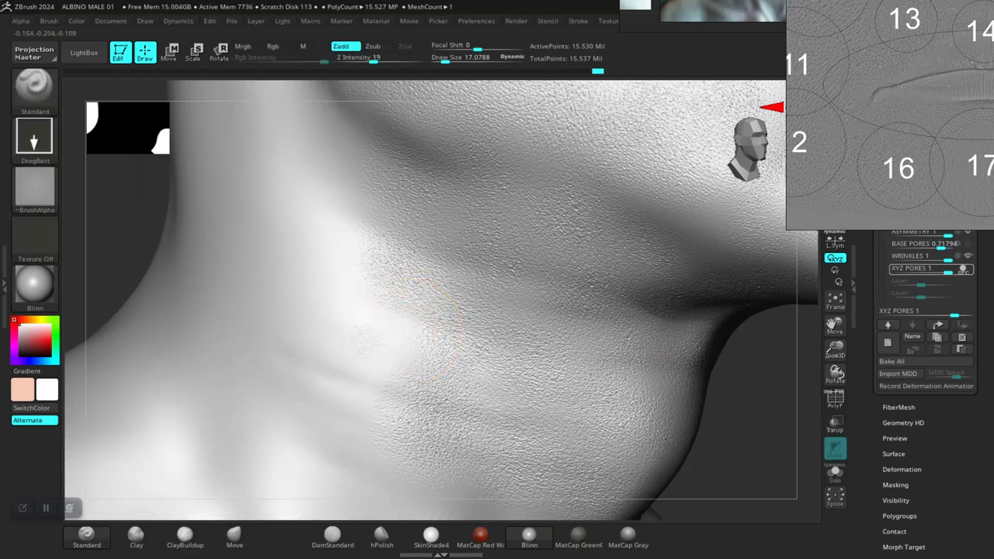
pyautogui.moveTo(414, 327); pyautogui.dragTo(432, 320)
pyautogui.moveTo(387, 386)
pyautogui.mouseDown()
pyautogui.moveTo(326, 389)
pyautogui.moveTo(333, 235)
pyautogui.moveTo(393, 227)
pyautogui.moveTo(384, 233)
pyautogui.mouseUp()
pyautogui.moveTo(333, 155); pyautogui.dragTo(353, 152)
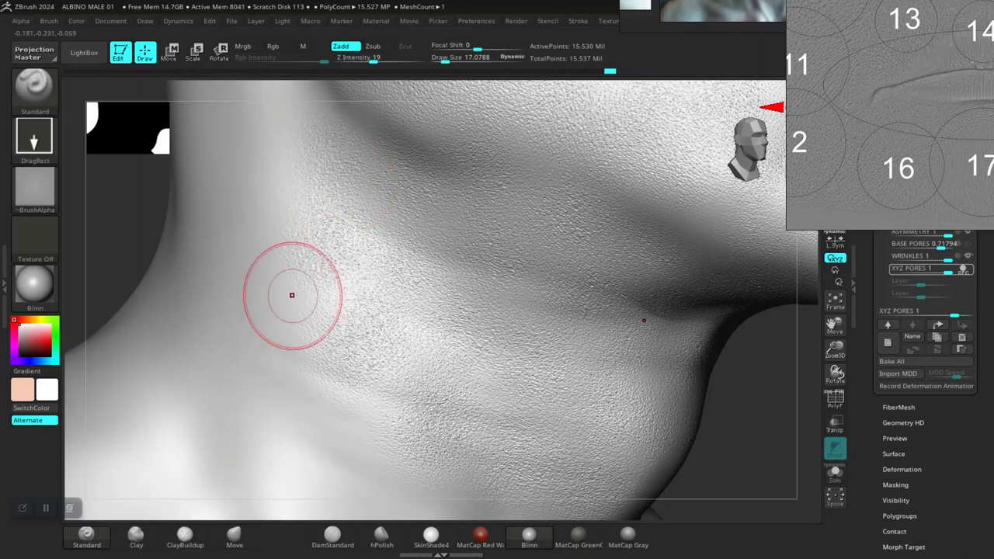
pyautogui.moveTo(289, 303); pyautogui.dragTo(293, 303)
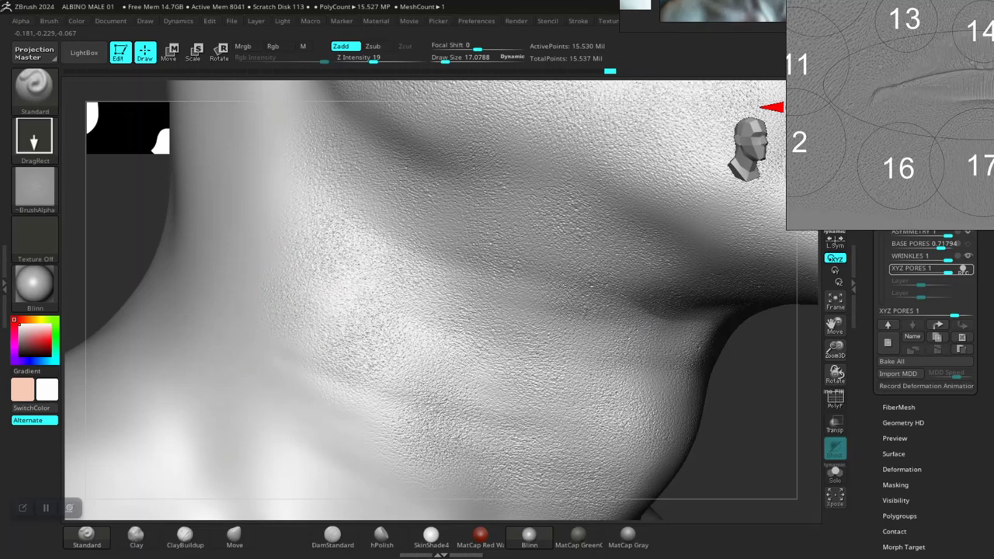
# - Continue the pore stamps down the lower neck beneath the creases, from the side toward the throat
pyautogui.moveTo(552, 448)
pyautogui.mouseDown(button='right')
pyautogui.moveTo(546, 424)
pyautogui.moveTo(475, 328)
pyautogui.mouseUp(button='right')
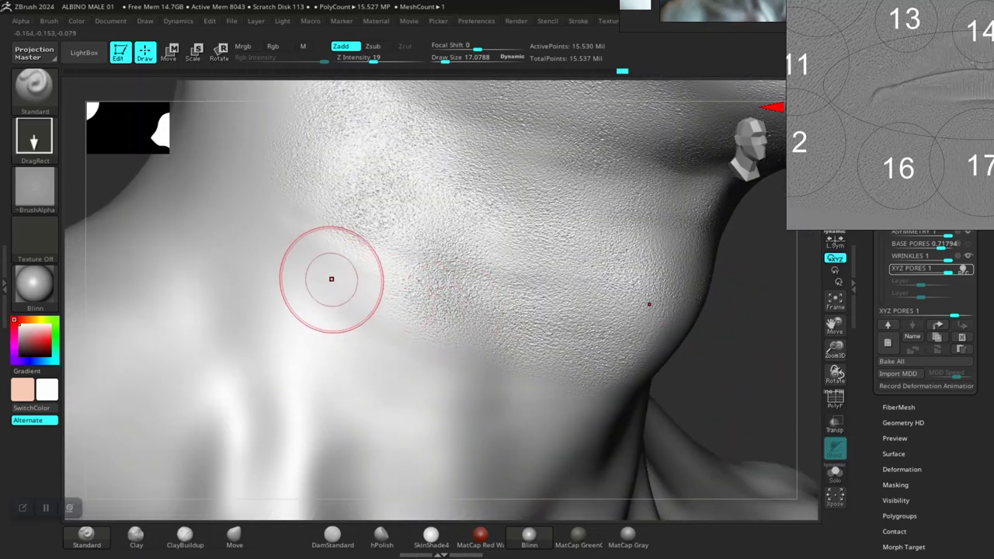
pyautogui.moveTo(331, 279); pyautogui.dragTo(362, 275)
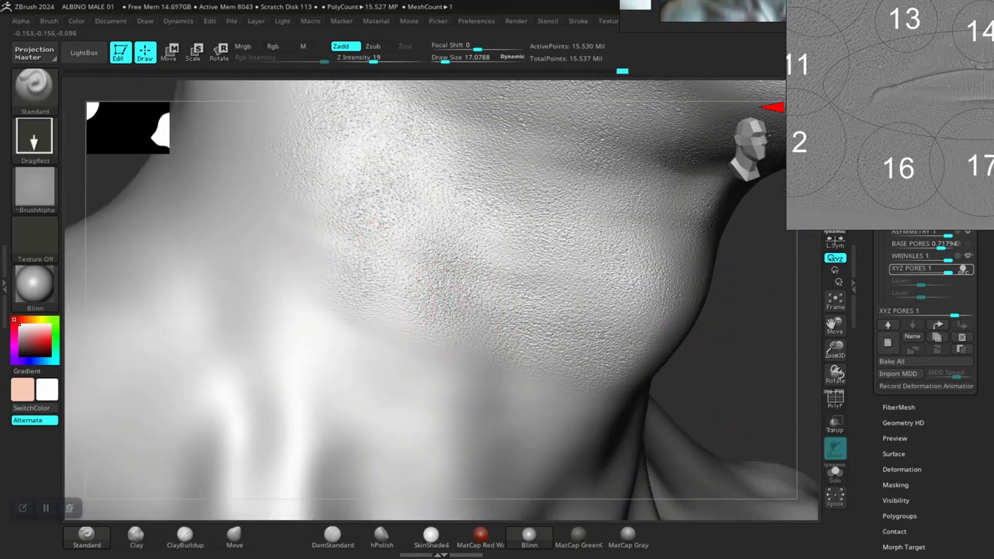
pyautogui.moveTo(304, 240); pyautogui.dragTo(351, 242)
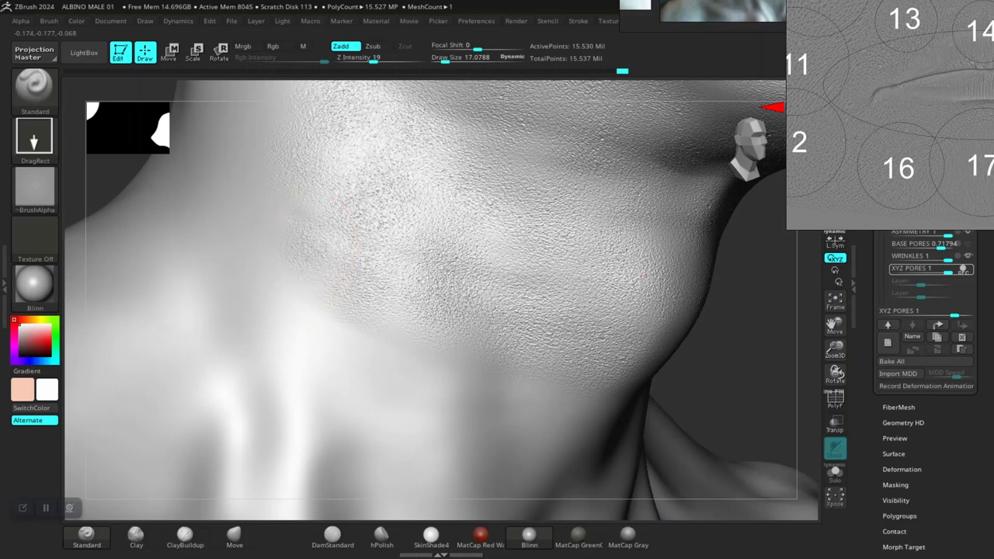
pyautogui.moveTo(422, 360); pyautogui.dragTo(459, 373)
pyautogui.moveTo(510, 427)
pyautogui.mouseDown()
pyautogui.moveTo(555, 417)
pyautogui.moveTo(588, 434)
pyautogui.mouseUp()
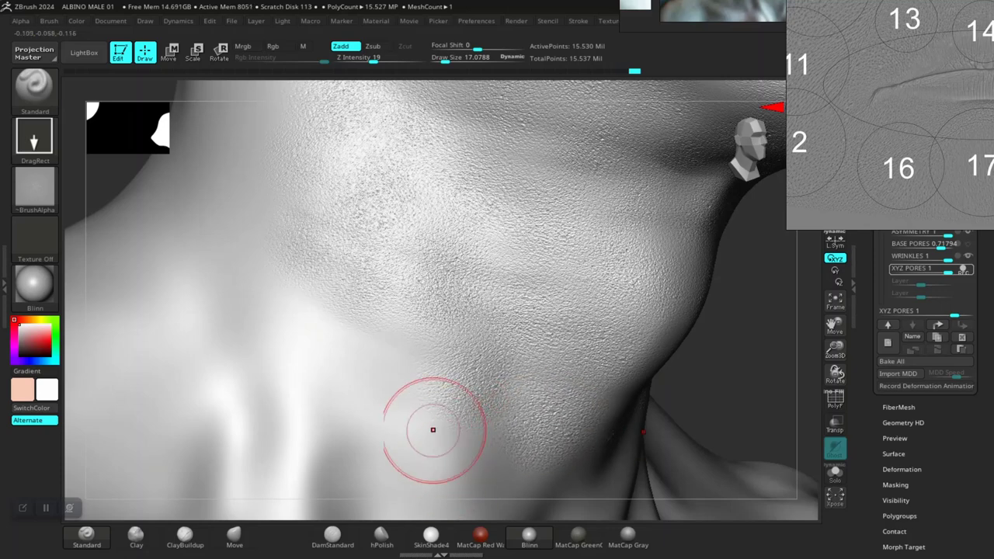
pyautogui.moveTo(386, 348); pyautogui.dragTo(407, 360)
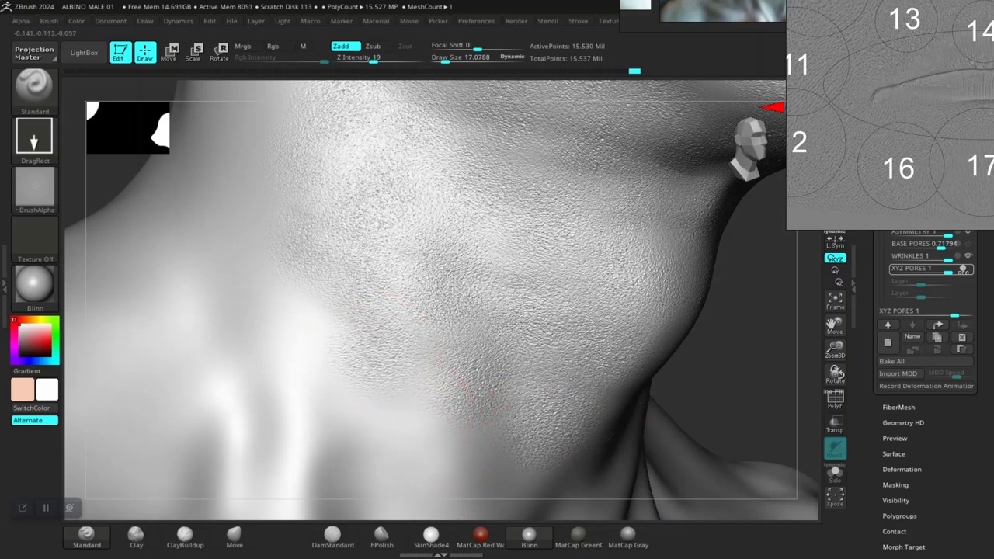
pyautogui.click(295, 293)
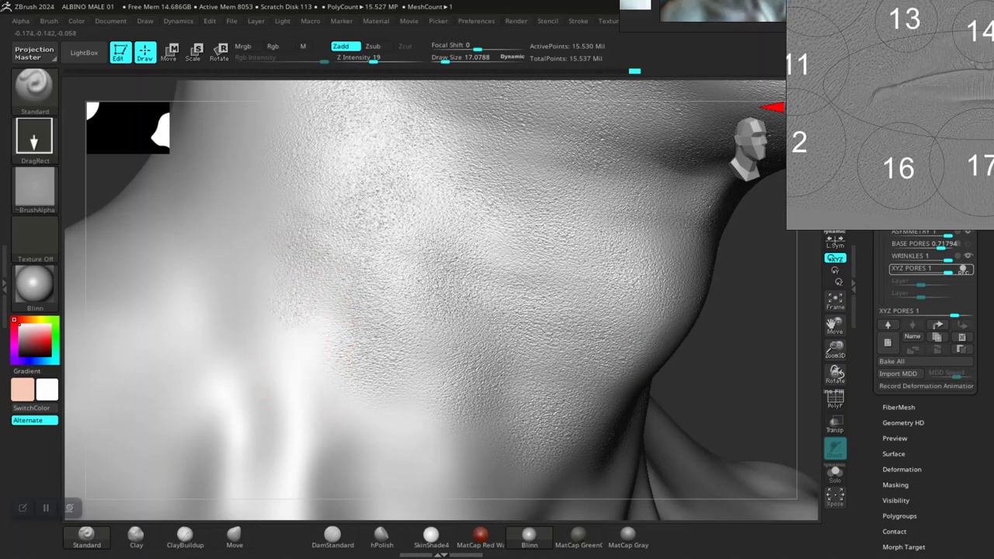
# - Try a pore stamp on the skin above the upper lip beside the nostril, and undo it
pyautogui.moveTo(730, 376)
pyautogui.keyDown('alt'); pyautogui.mouseDown()
pyautogui.moveTo(623, 329)
pyautogui.moveTo(536, 327)
pyautogui.mouseUp(); pyautogui.keyUp('alt')
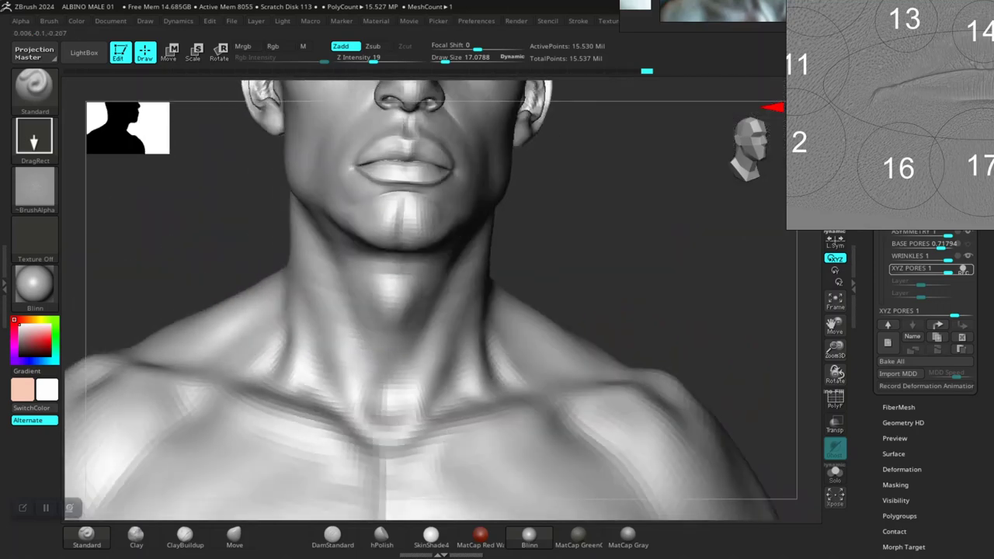
pyautogui.moveTo(652, 311)
pyautogui.mouseDown()
pyautogui.moveTo(566, 295)
pyautogui.moveTo(602, 381)
pyautogui.moveTo(613, 341)
pyautogui.mouseUp()
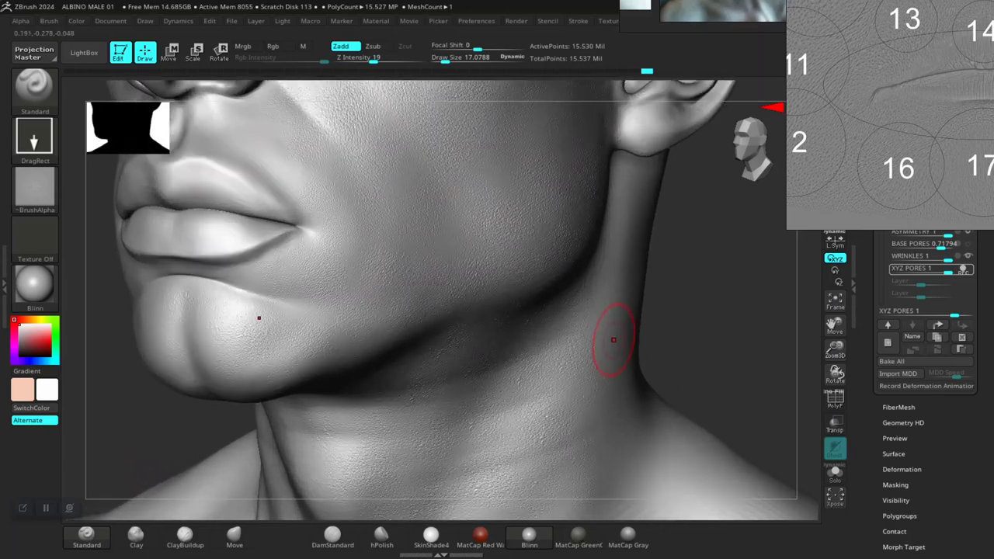
pyautogui.moveTo(694, 323)
pyautogui.mouseDown()
pyautogui.moveTo(710, 350)
pyautogui.moveTo(718, 344)
pyautogui.moveTo(699, 310)
pyautogui.mouseUp()
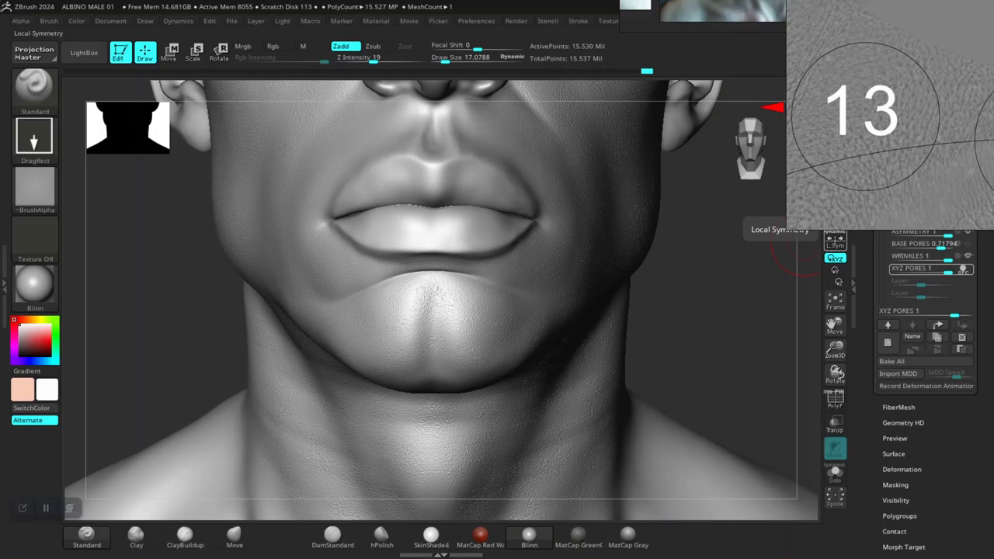
pyautogui.moveTo(715, 351)
pyautogui.mouseDown()
pyautogui.moveTo(765, 342)
pyautogui.moveTo(730, 365)
pyautogui.moveTo(660, 287)
pyautogui.mouseUp()
pyautogui.moveTo(764, 485); pyautogui.dragTo(512, 351, button='right')
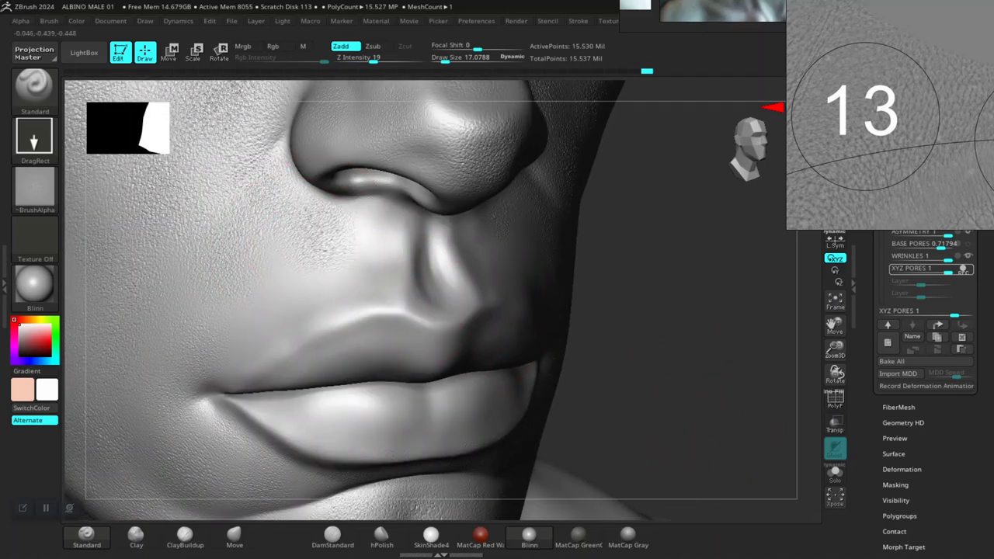
pyautogui.moveTo(412, 351); pyautogui.dragTo(290, 354, button='right')
pyautogui.moveTo(691, 260)
pyautogui.mouseDown(button='right')
pyautogui.moveTo(682, 258)
pyautogui.moveTo(691, 257)
pyautogui.mouseUp(button='right')
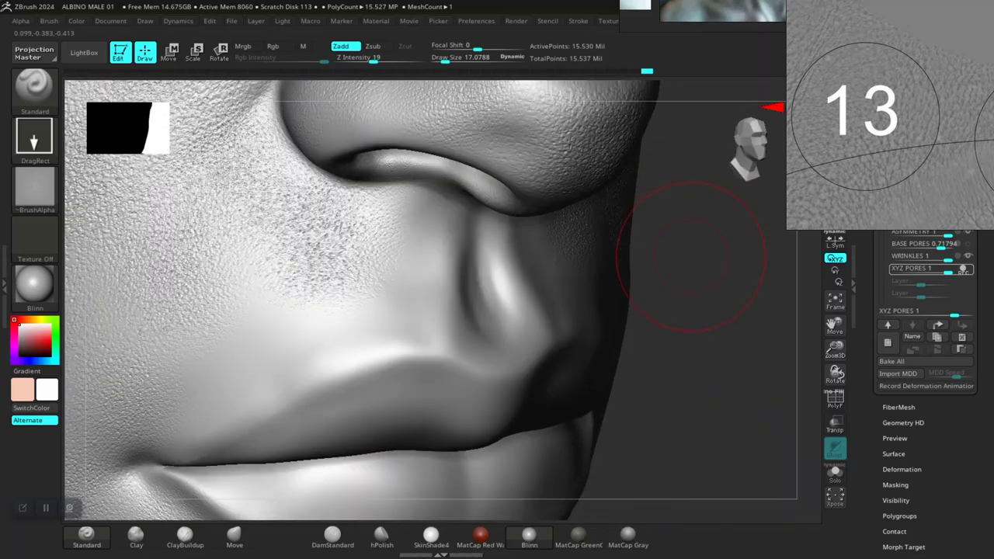
pyautogui.hotkey('ctrl', 'z')
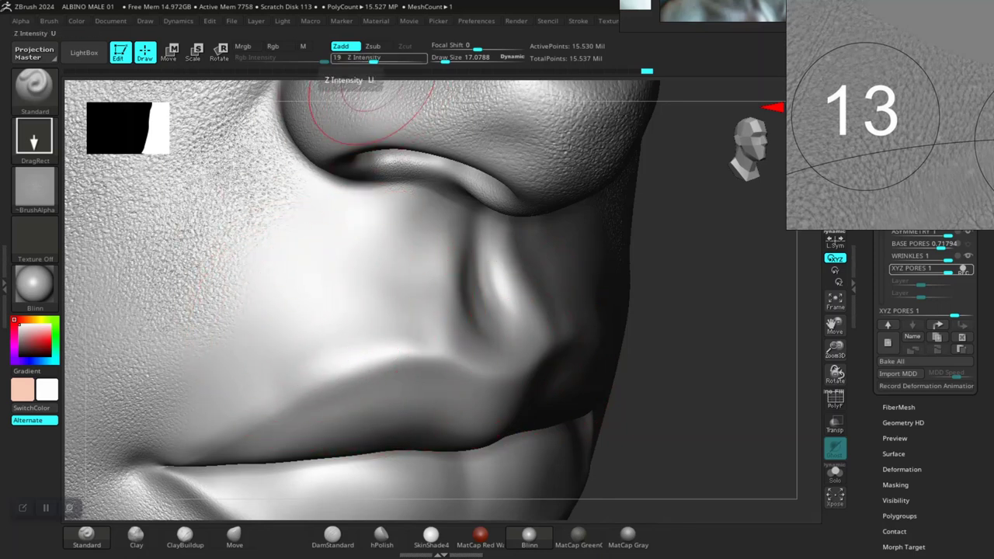
# - Lower the brush's Z Intensity to 17 and restamp pores between the nostril and the upper lip
pyautogui.click(366, 59)
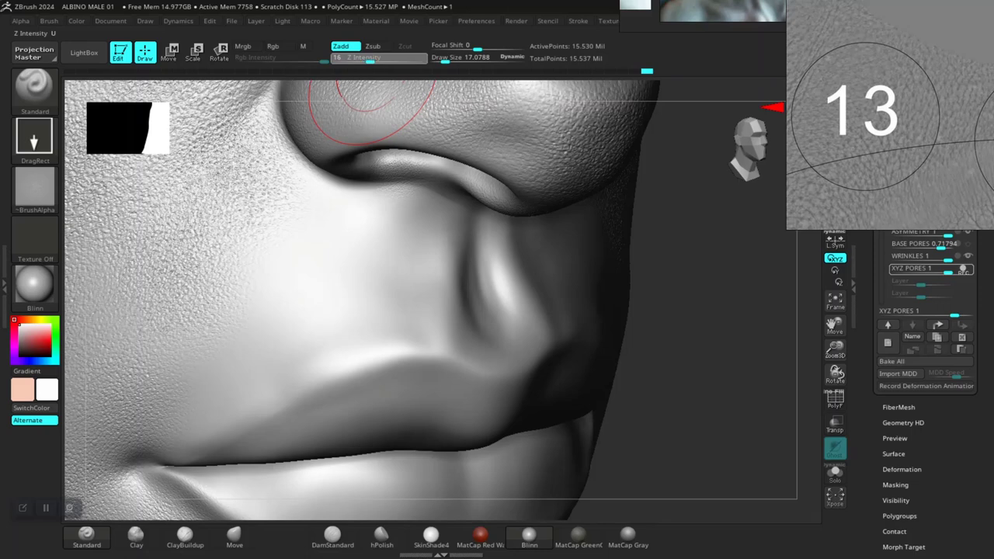
pyautogui.moveTo(370, 59); pyautogui.dragTo(372, 60)
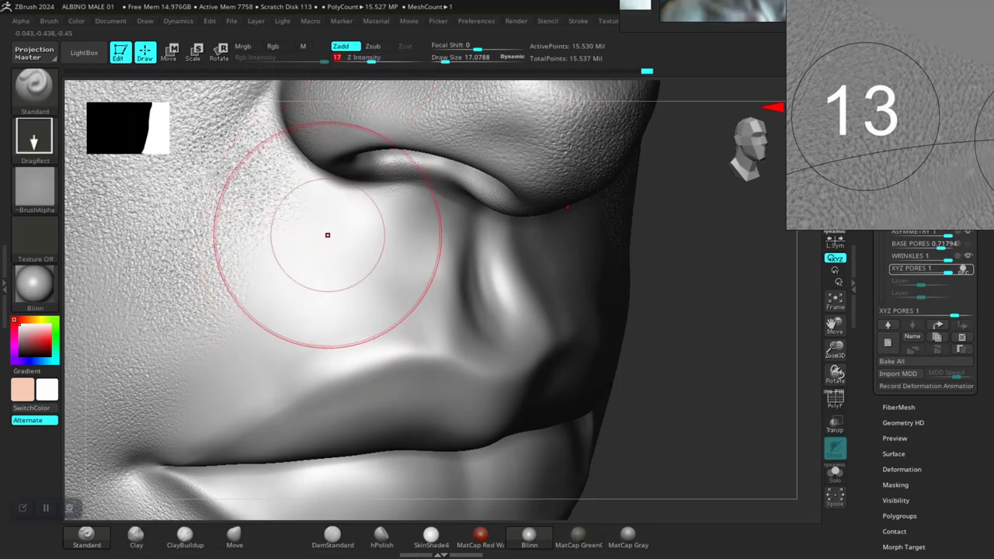
pyautogui.moveTo(328, 234)
pyautogui.mouseDown()
pyautogui.moveTo(330, 264)
pyautogui.moveTo(381, 361)
pyautogui.mouseUp()
pyautogui.moveTo(679, 435)
pyautogui.mouseDown()
pyautogui.moveTo(668, 423)
pyautogui.moveTo(681, 436)
pyautogui.mouseUp()
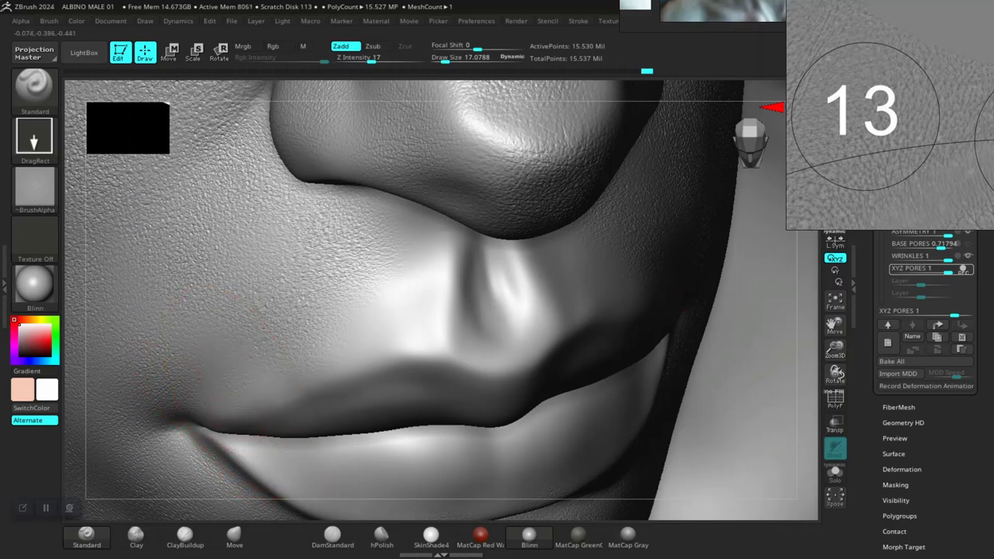
# - Stamp pores from the mouth corner along the skin above the upper lip and into the philtrum
pyautogui.moveTo(223, 347); pyautogui.dragTo(256, 371)
pyautogui.moveTo(423, 265); pyautogui.dragTo(459, 301)
pyautogui.moveTo(388, 331); pyautogui.dragTo(407, 360)
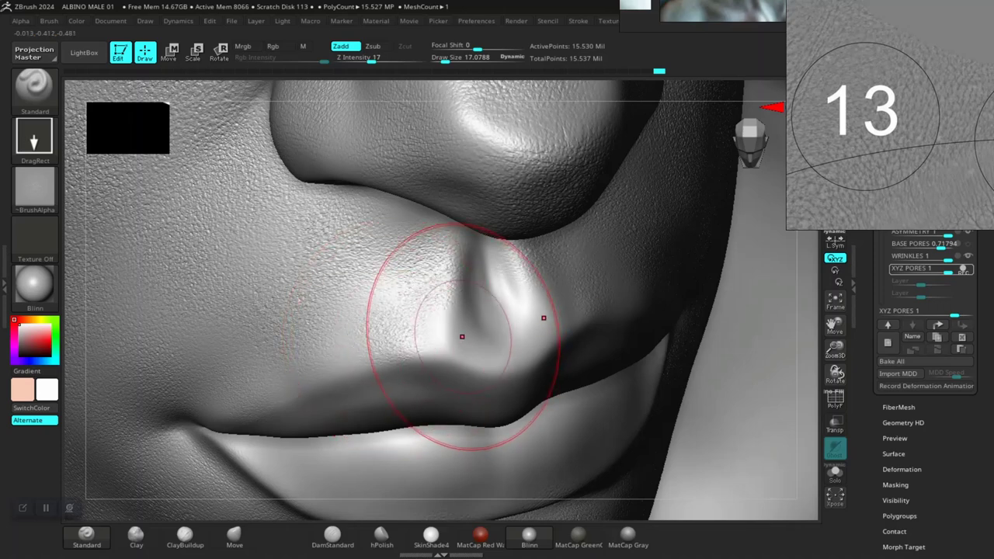
pyautogui.moveTo(456, 337); pyautogui.dragTo(460, 342)
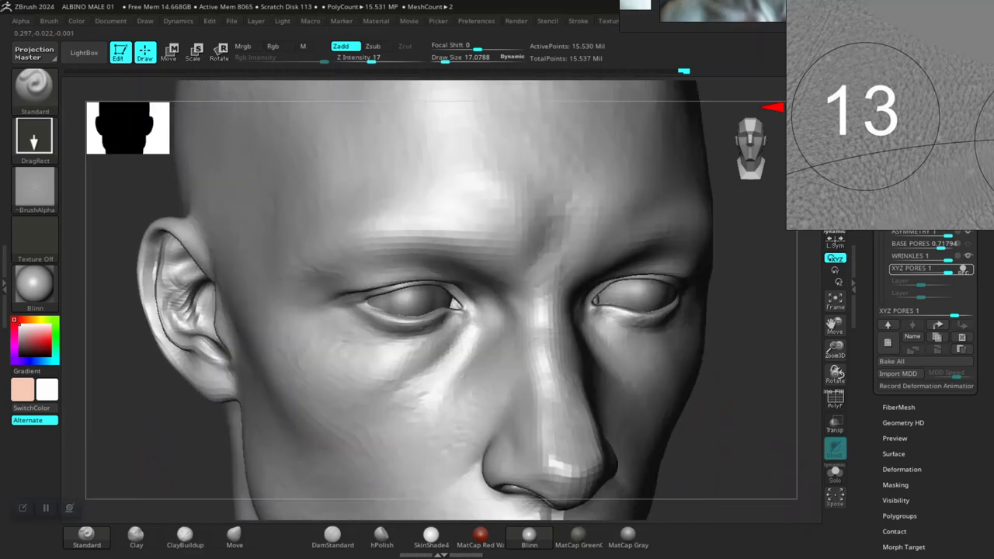
pyautogui.moveTo(723, 455); pyautogui.dragTo(693, 426)
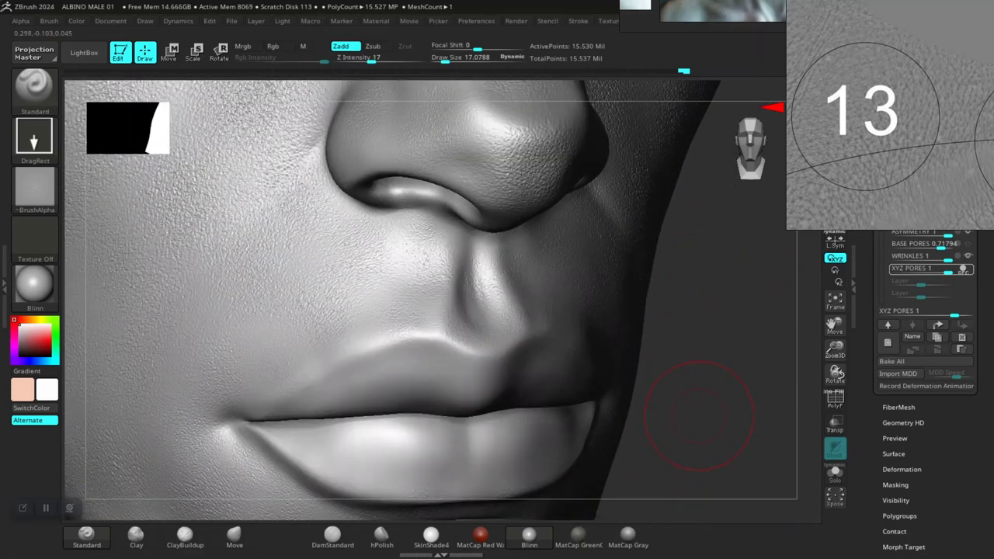
pyautogui.moveTo(718, 354); pyautogui.dragTo(612, 362)
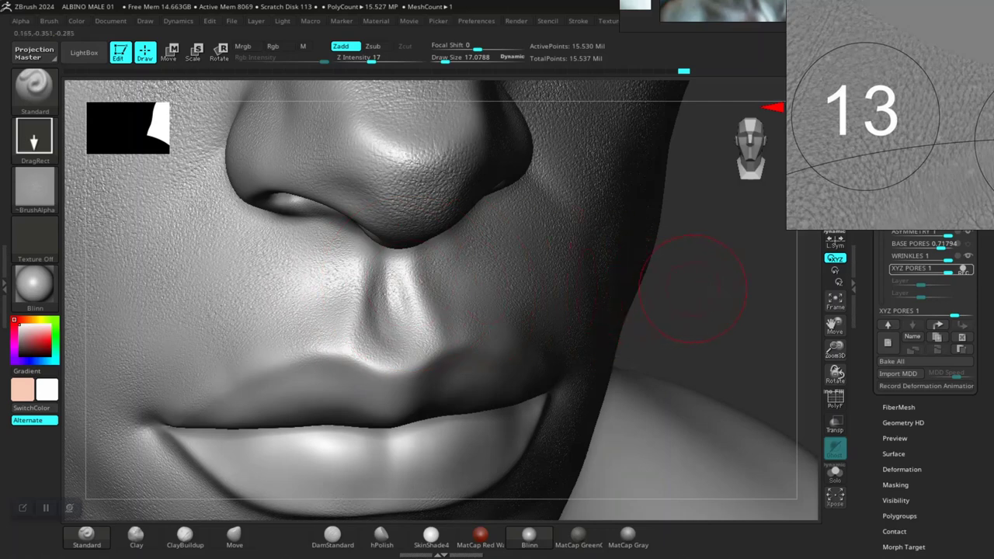
pyautogui.moveTo(693, 288); pyautogui.dragTo(606, 281)
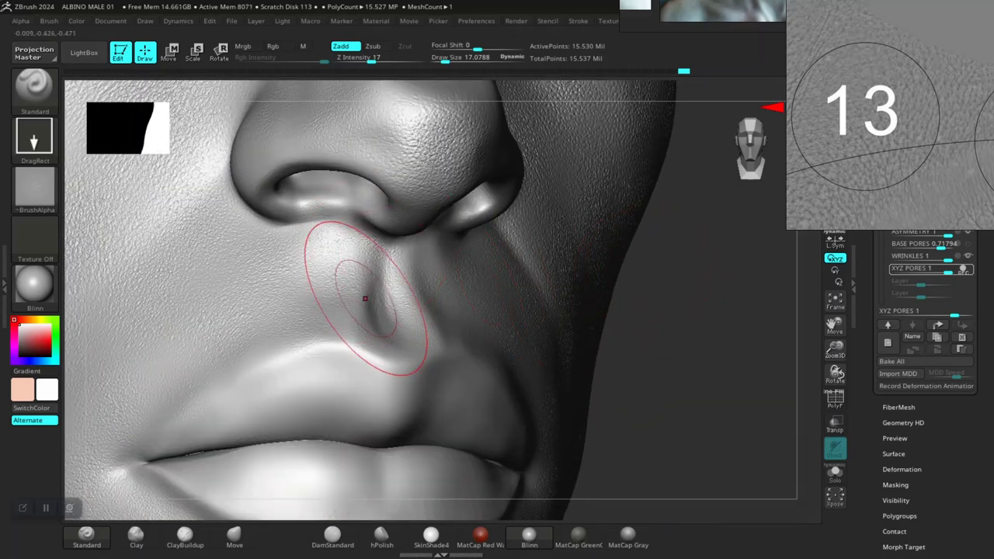
pyautogui.moveTo(678, 380); pyautogui.dragTo(583, 399)
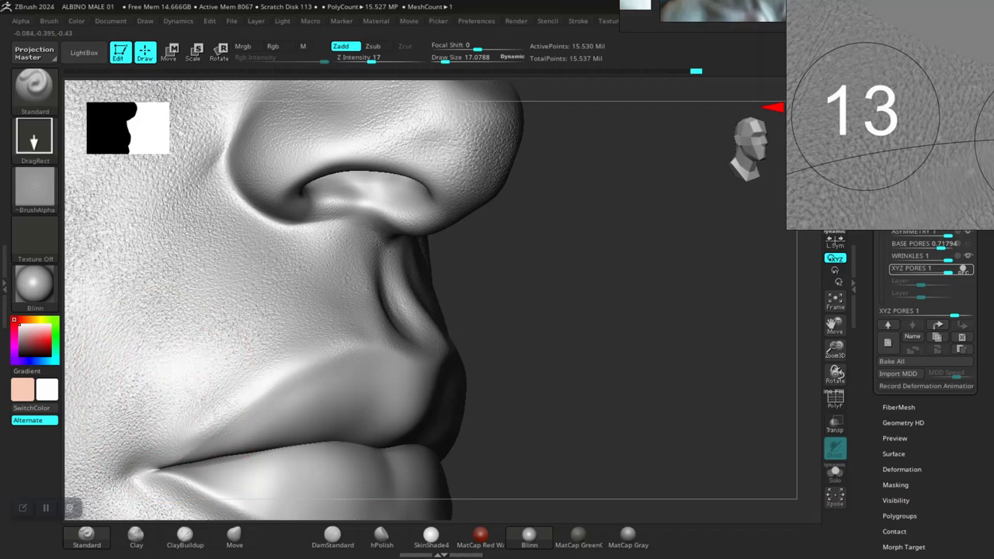
pyautogui.keyDown('ctrl'); pyautogui.moveTo(492, 385); pyautogui.dragTo(326, 398, button='right'); pyautogui.keyUp('ctrl')
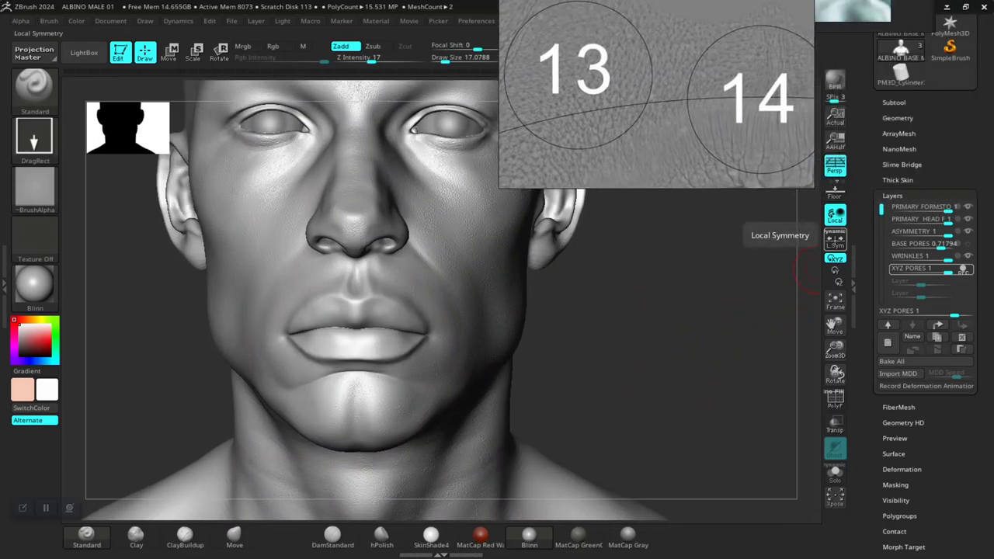
# - Stop recording on the XYZ PORES layer and duplicate it
pyautogui.moveTo(698, 320); pyautogui.dragTo(666, 329)
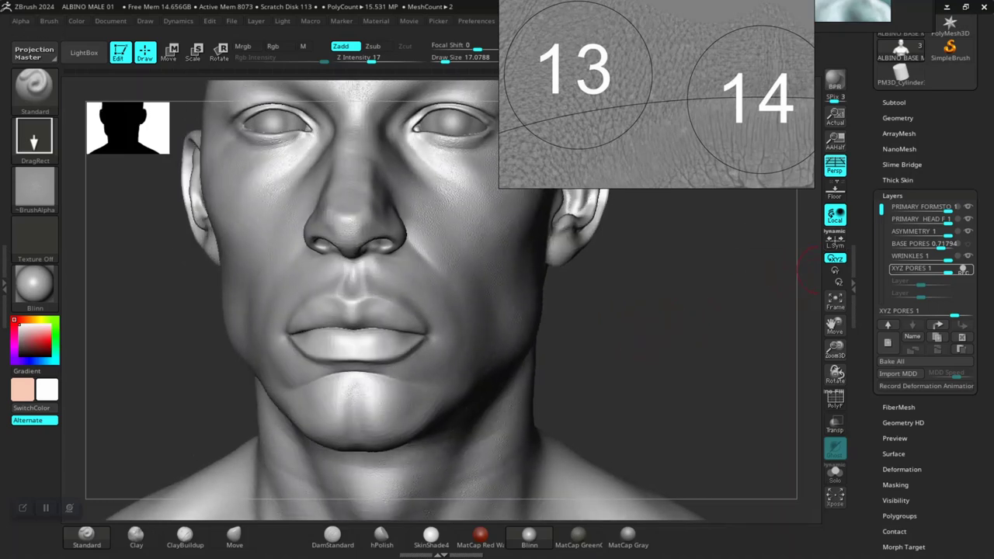
pyautogui.click(913, 268)
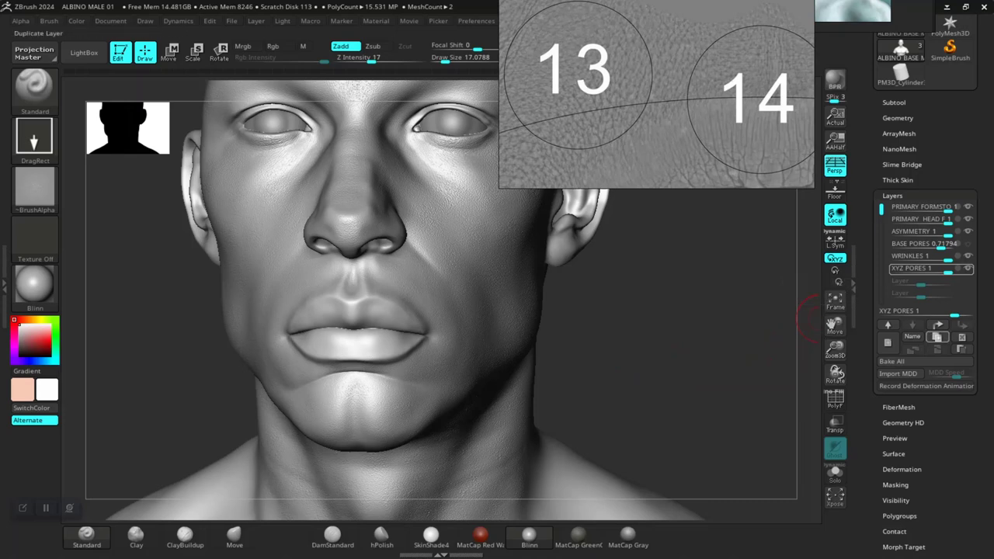
pyautogui.click(936, 336)
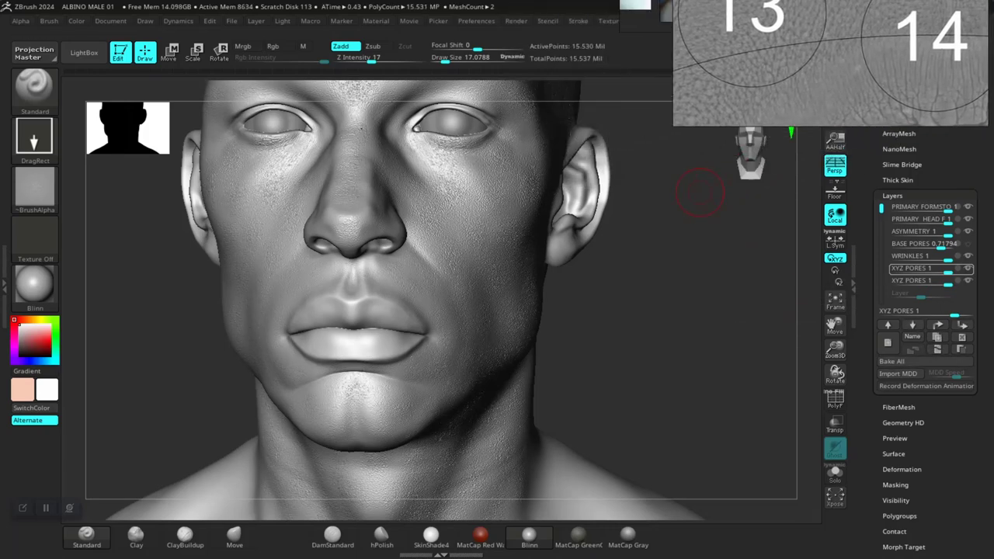
# - Examine the pore detail around the lips, cheeks, chin and jaw from several angles
pyautogui.moveTo(648, 356)
pyautogui.mouseDown()
pyautogui.moveTo(644, 373)
pyautogui.moveTo(687, 310)
pyautogui.moveTo(720, 396)
pyautogui.moveTo(520, 347)
pyautogui.mouseUp()
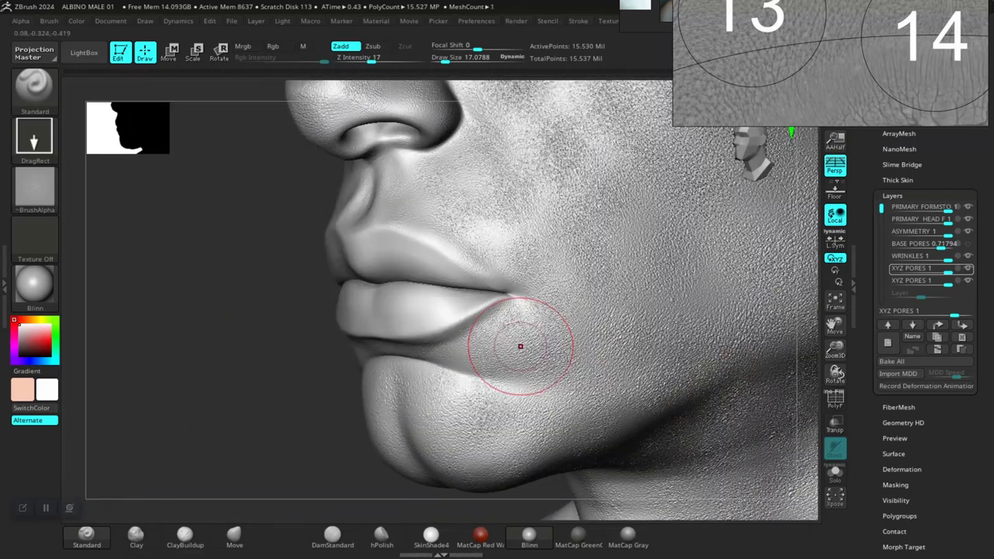
pyautogui.moveTo(257, 383); pyautogui.dragTo(188, 488)
pyautogui.moveTo(178, 404); pyautogui.dragTo(233, 397)
pyautogui.moveTo(687, 410); pyautogui.dragTo(768, 404)
pyautogui.keyDown('alt'); pyautogui.moveTo(650, 450); pyautogui.dragTo(699, 233); pyautogui.keyUp('alt')
pyautogui.moveTo(535, 410); pyautogui.dragTo(621, 396)
pyautogui.moveTo(643, 333); pyautogui.dragTo(644, 355)
pyautogui.moveTo(747, 249); pyautogui.dragTo(803, 319)
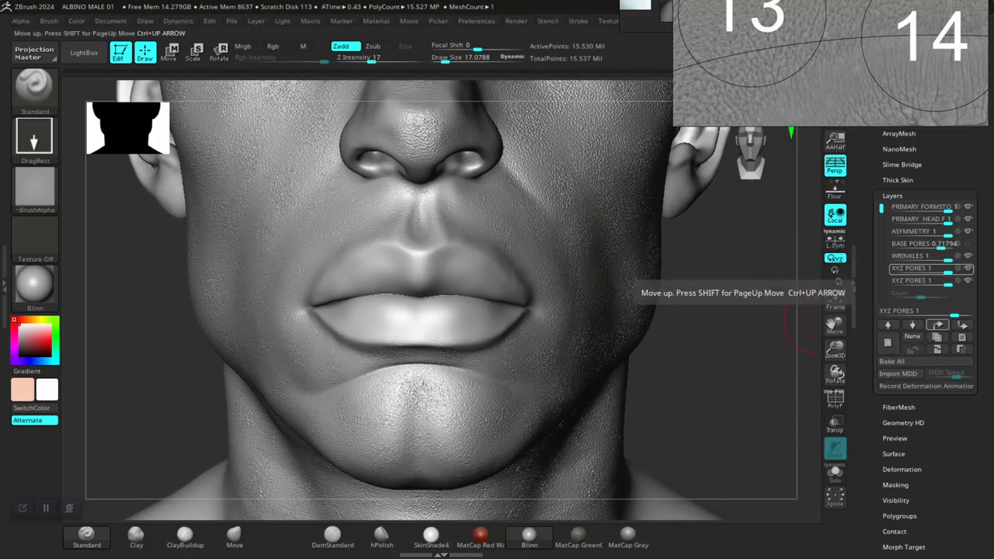
# - Duplicate the selected XYZ PORES layer a second time
pyautogui.click(937, 337)
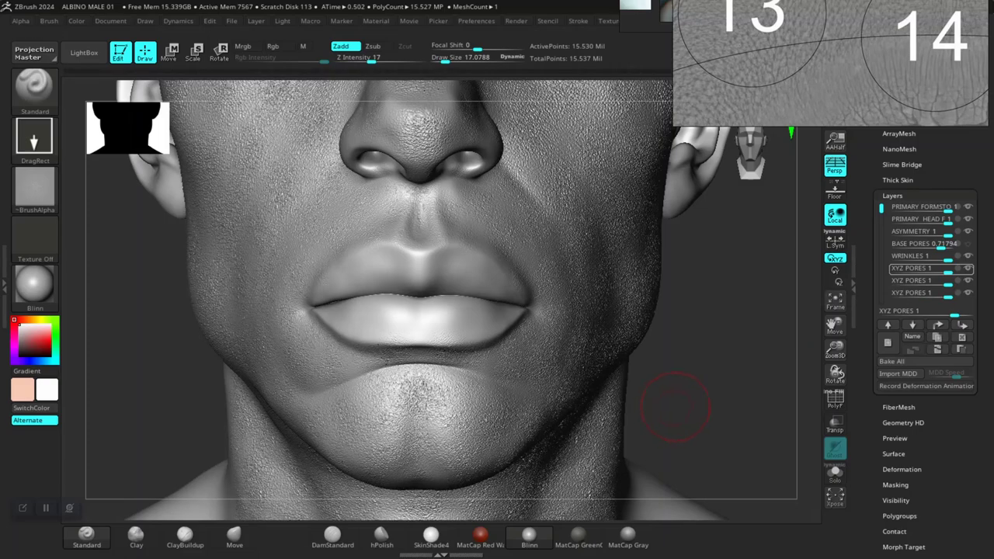
pyautogui.moveTo(709, 407)
pyautogui.mouseDown()
pyautogui.moveTo(640, 398)
pyautogui.moveTo(722, 394)
pyautogui.mouseUp()
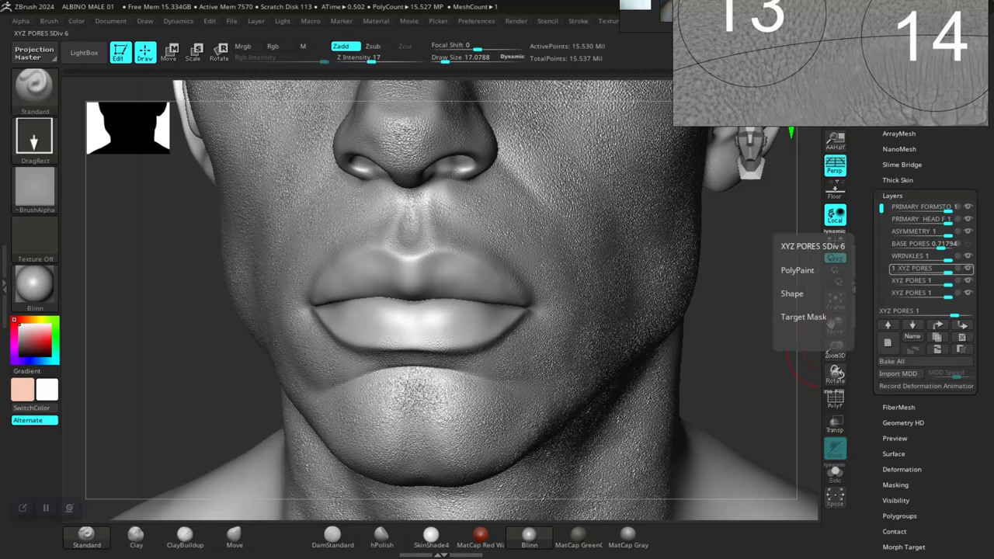
# - Hide the first XYZ PORES layer and merge the other two XYZ PORES layers into one
pyautogui.click(969, 269)
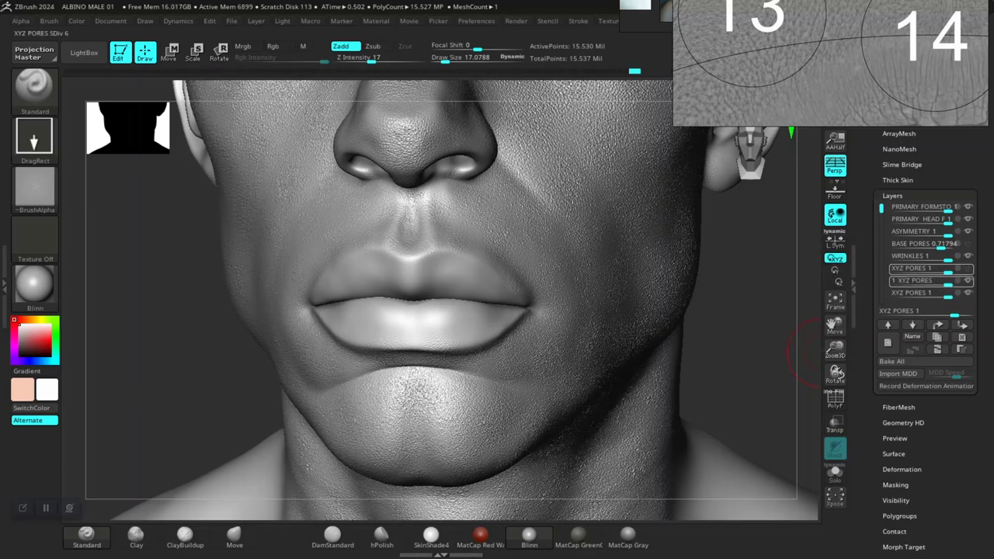
pyautogui.moveTo(924, 280)
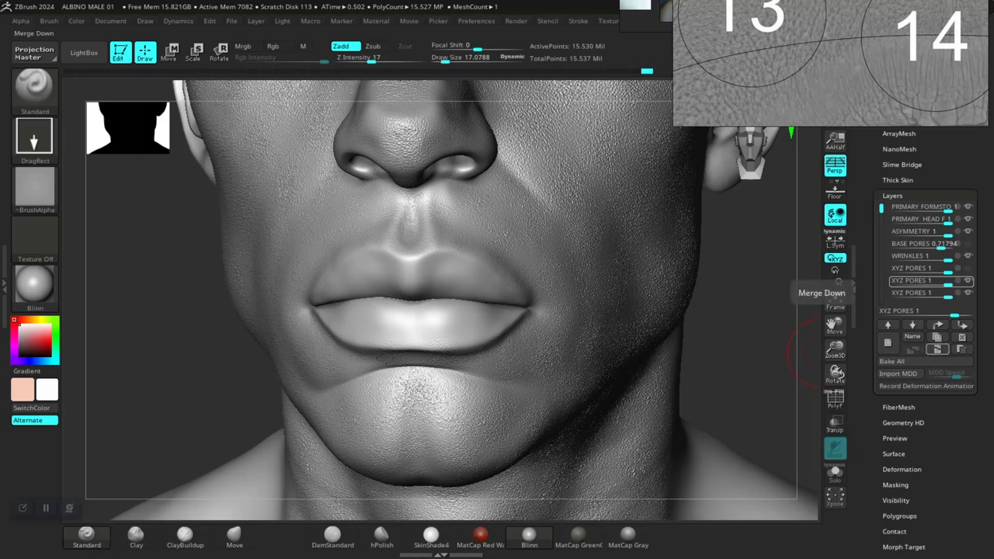
pyautogui.click(938, 350)
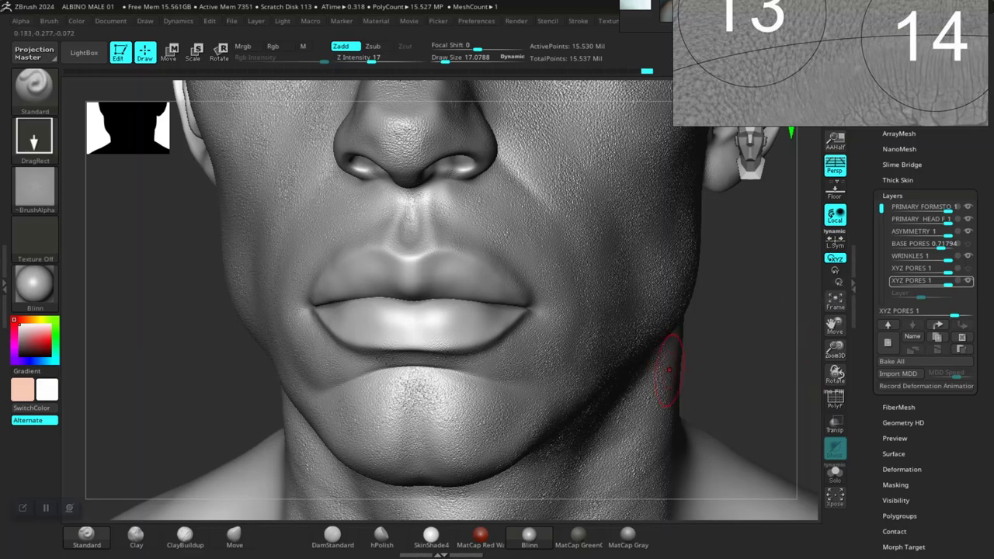
# - Lower the merged XYZ PORES layer's intensity to 0.48717 and check the pores around the nose and mouth
pyautogui.moveTo(800, 350); pyautogui.dragTo(761, 351)
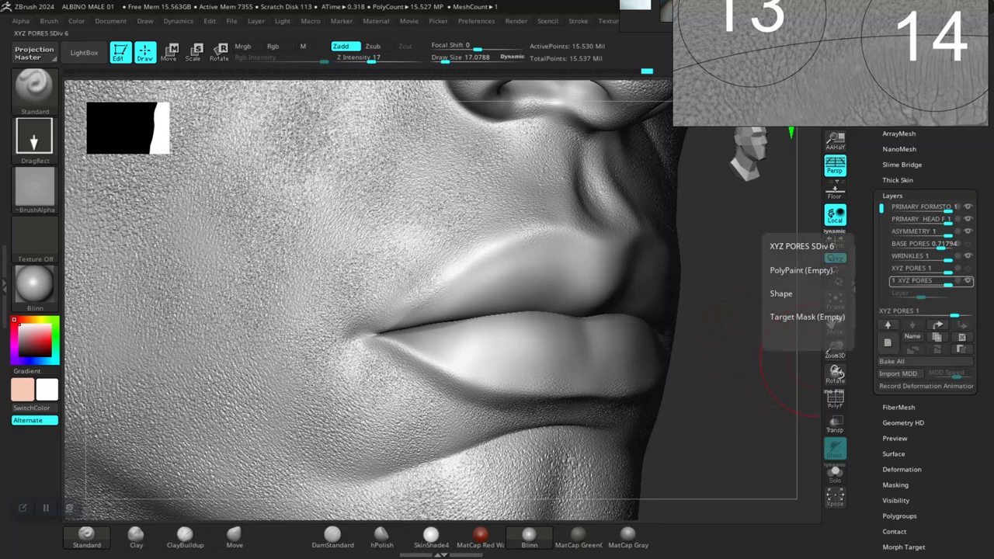
pyautogui.moveTo(948, 282); pyautogui.dragTo(937, 285)
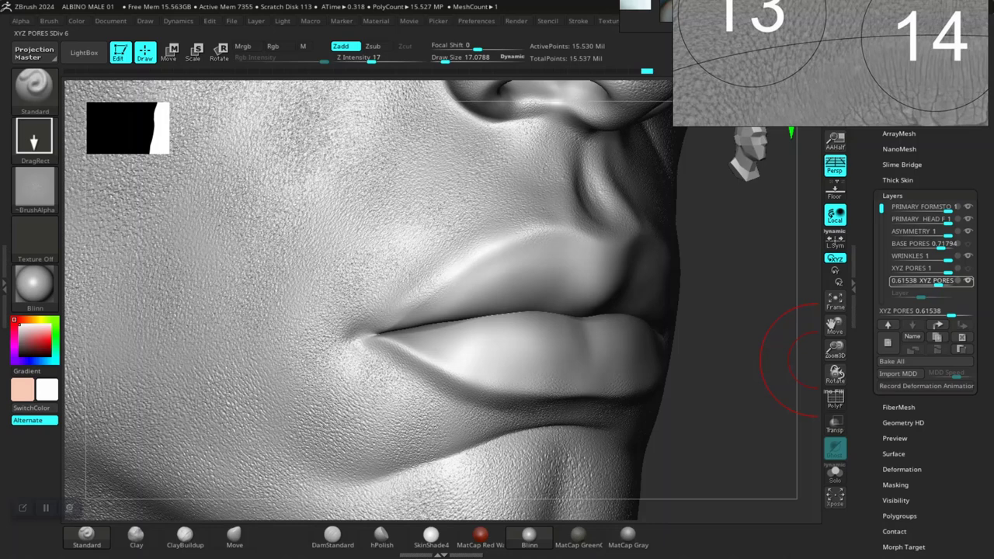
pyautogui.moveTo(790, 357); pyautogui.dragTo(722, 437)
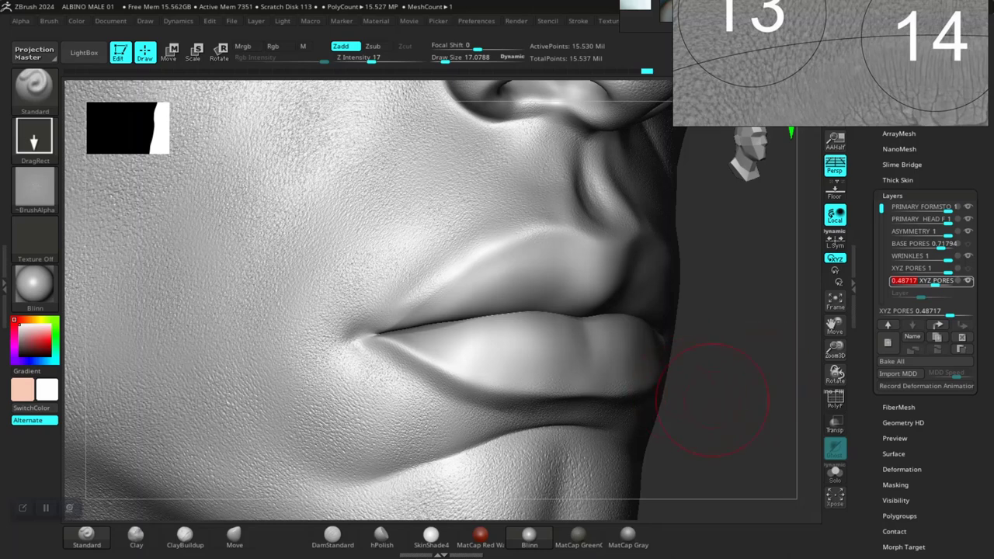
pyautogui.moveTo(712, 400); pyautogui.dragTo(718, 489)
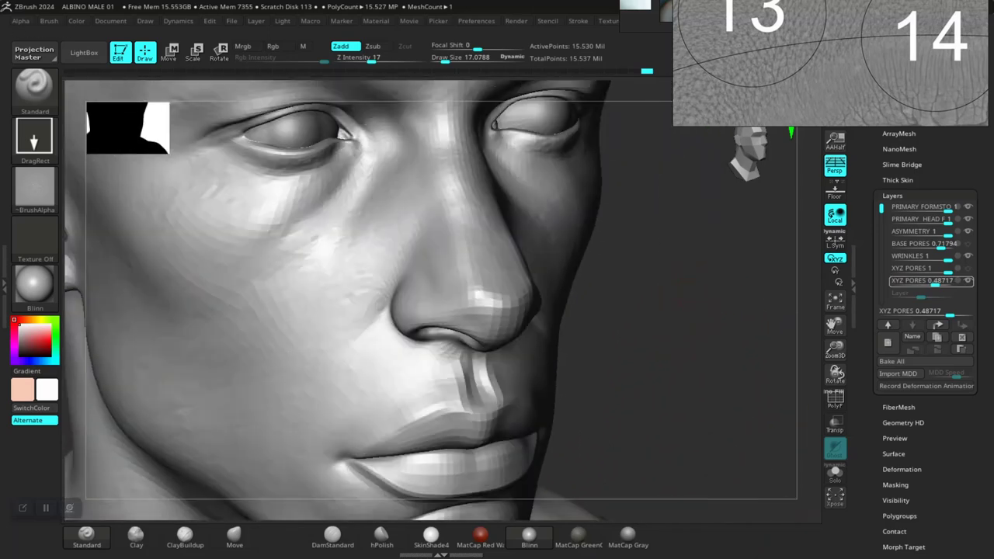
pyautogui.moveTo(776, 386)
pyautogui.mouseDown()
pyautogui.moveTo(705, 390)
pyautogui.moveTo(750, 420)
pyautogui.moveTo(744, 431)
pyautogui.moveTo(685, 207)
pyautogui.moveTo(738, 380)
pyautogui.mouseUp()
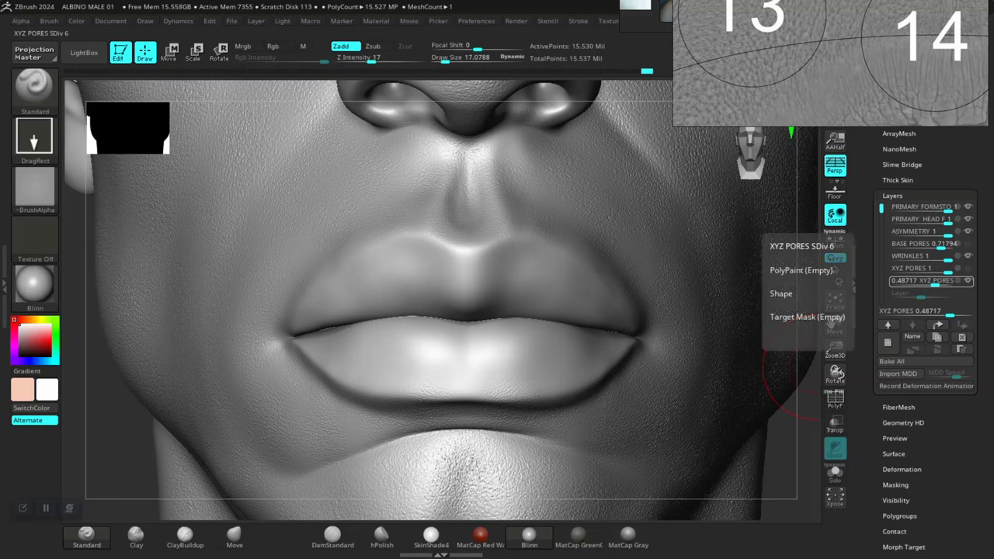
# - Set the merged XYZ PORES layer's intensity to 0.7
pyautogui.click(934, 281)
pyautogui.write('0.7')
pyautogui.press('Return')
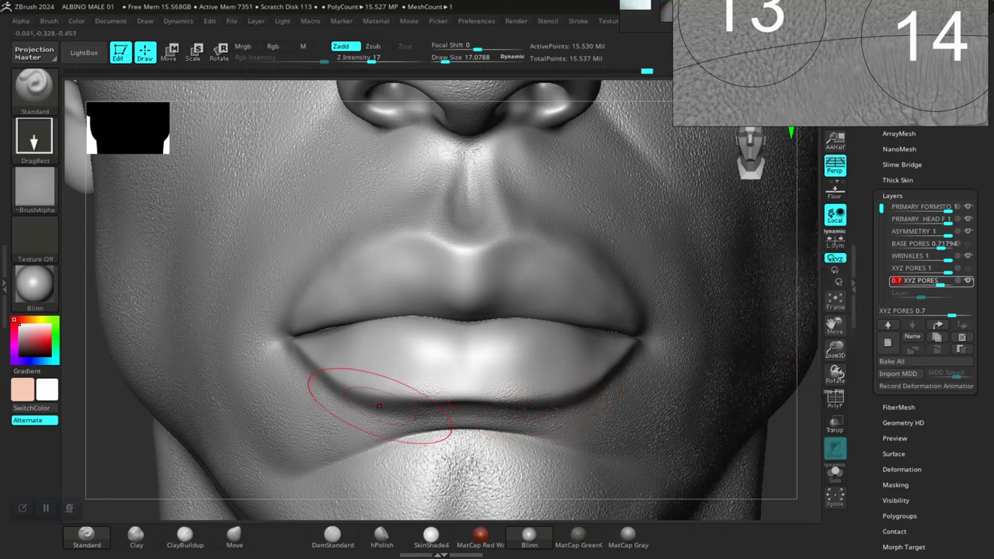
# - Turn on the BASE PORES layer over the XYZ pores and check the combined skin detail around the mouth
pyautogui.moveTo(924, 243)
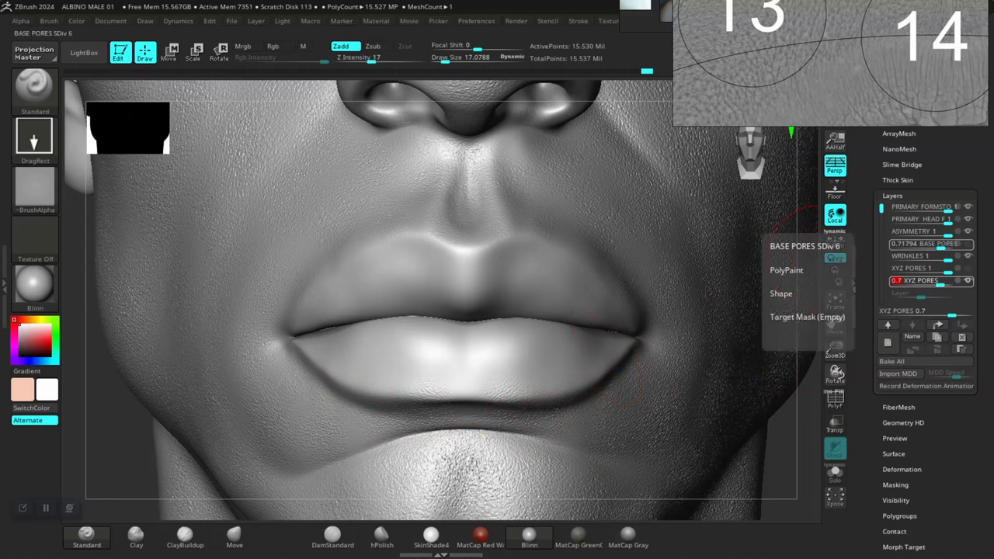
pyautogui.click(925, 243)
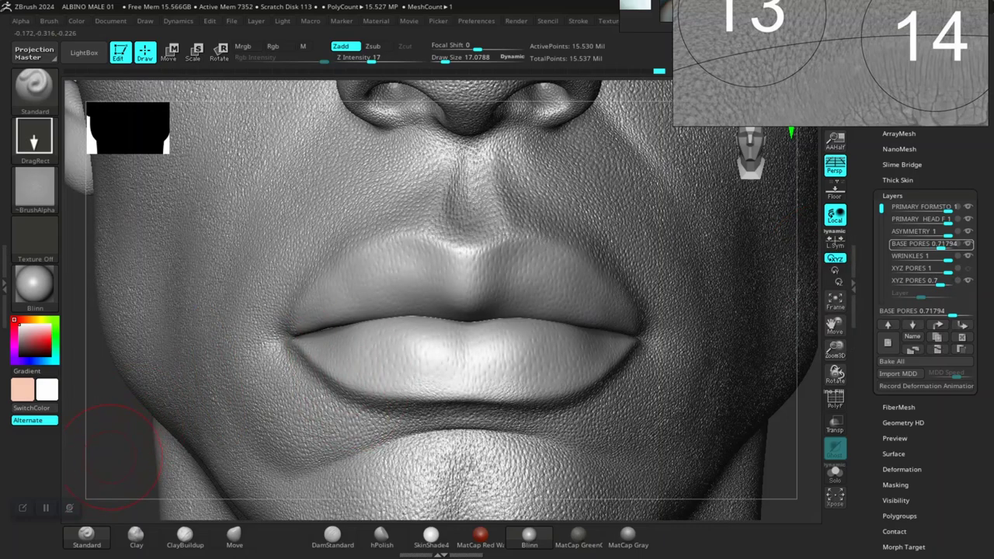
pyautogui.moveTo(117, 458); pyautogui.dragTo(404, 369, button='right')
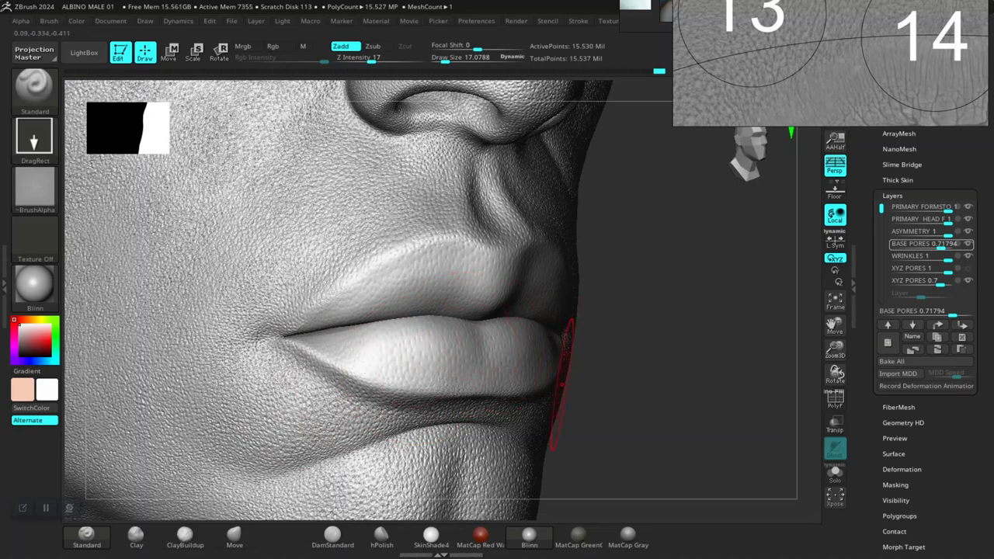
# - Examine the combined base and XYZ pore detail around the lips, chin, cheek and side of the face
pyautogui.keyDown('ctrl'); pyautogui.moveTo(666, 388); pyautogui.dragTo(621, 384, button='right'); pyautogui.keyUp('ctrl')
pyautogui.moveTo(195, 366)
pyautogui.mouseDown(button='right')
pyautogui.moveTo(489, 318)
pyautogui.moveTo(455, 305)
pyautogui.moveTo(342, 206)
pyautogui.moveTo(611, 334)
pyautogui.mouseUp(button='right')
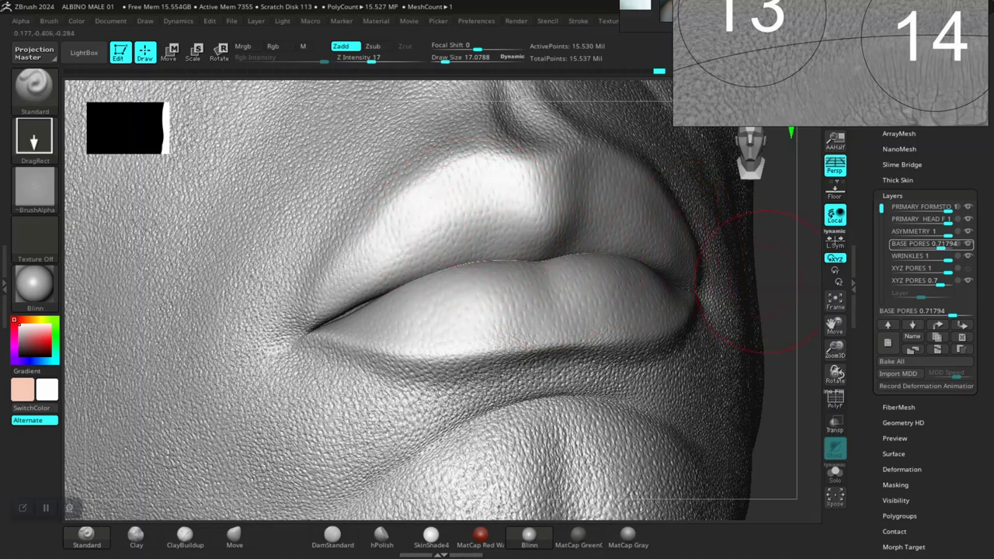
pyautogui.keyDown('alt'); pyautogui.moveTo(775, 347); pyautogui.dragTo(408, 353); pyautogui.keyUp('alt')
pyautogui.moveTo(178, 351)
pyautogui.mouseDown()
pyautogui.moveTo(252, 346)
pyautogui.moveTo(265, 435)
pyautogui.mouseUp()
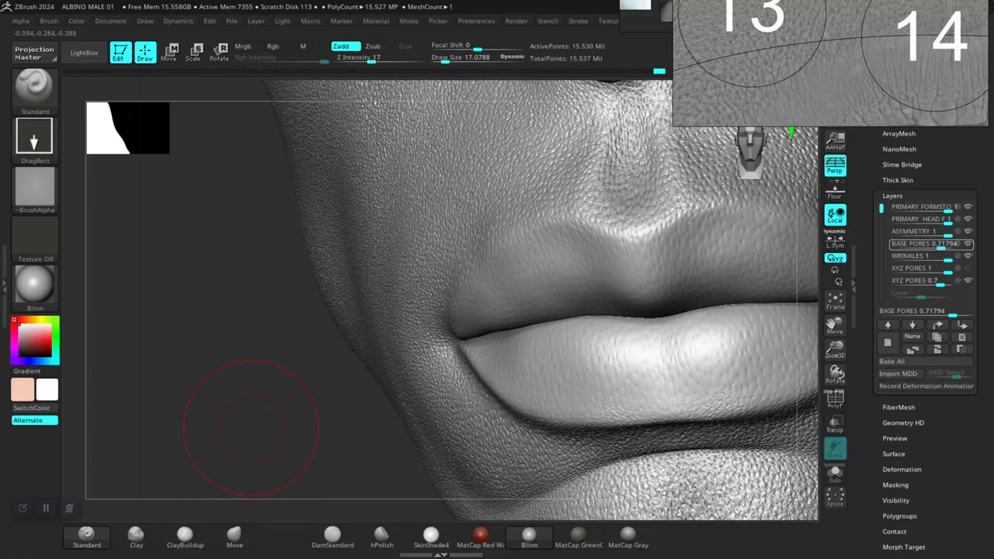
pyautogui.moveTo(250, 427); pyautogui.dragTo(222, 450, button='right')
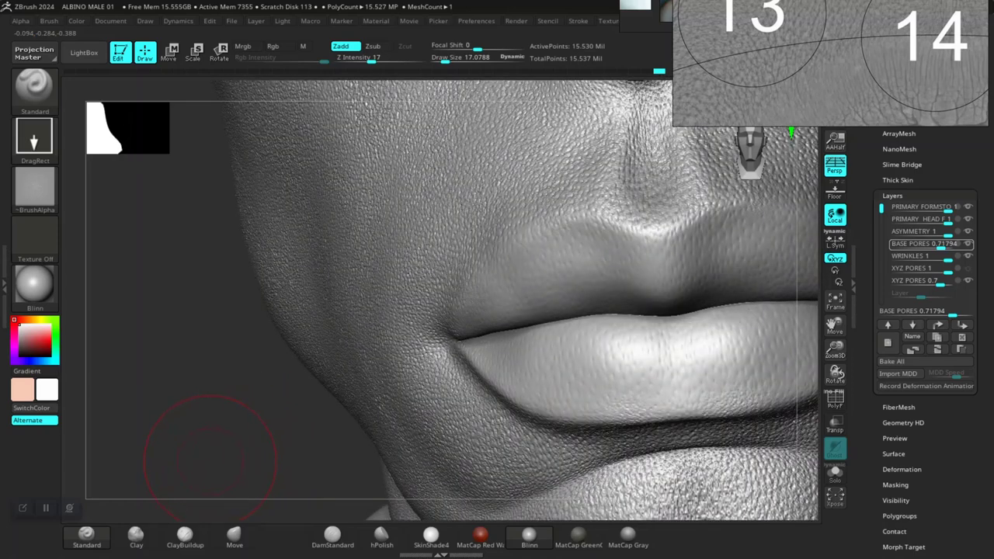
pyautogui.keyDown('alt'); pyautogui.moveTo(211, 472); pyautogui.dragTo(151, 369); pyautogui.keyUp('alt')
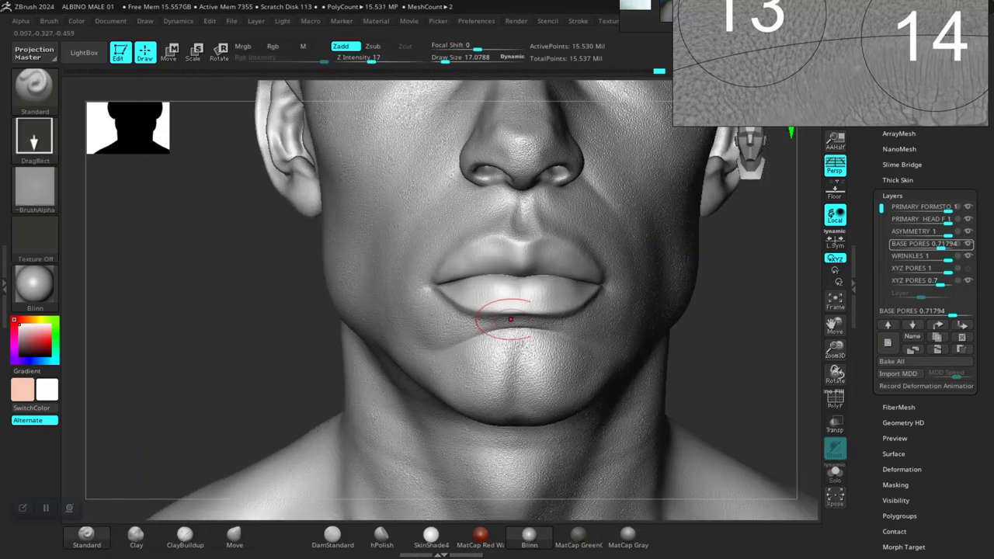
pyautogui.moveTo(730, 330); pyautogui.dragTo(613, 377)
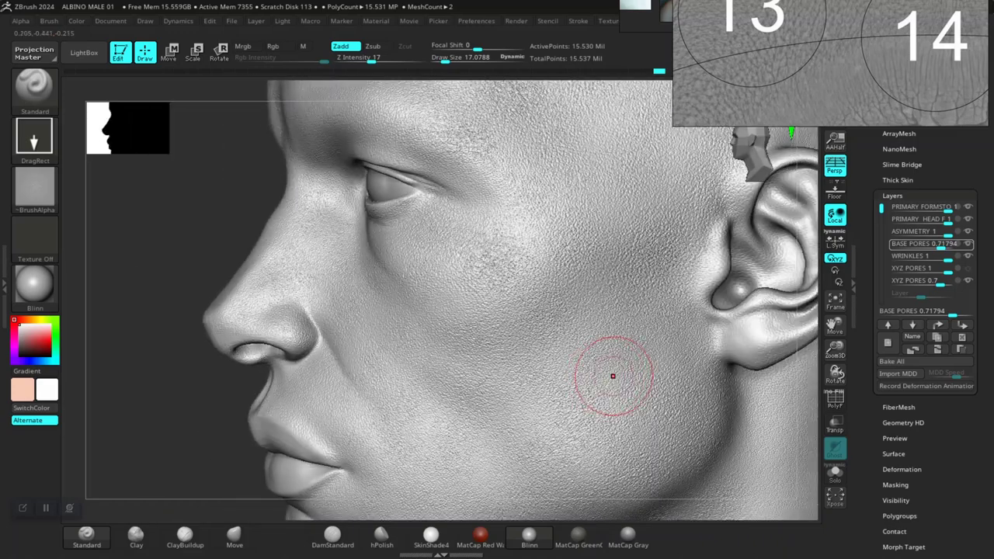
pyautogui.moveTo(373, 377); pyautogui.dragTo(568, 374, button='right')
pyautogui.moveTo(568, 374); pyautogui.dragTo(734, 385)
pyautogui.keyDown('alt'); pyautogui.moveTo(665, 373); pyautogui.dragTo(718, 344); pyautogui.keyUp('alt')
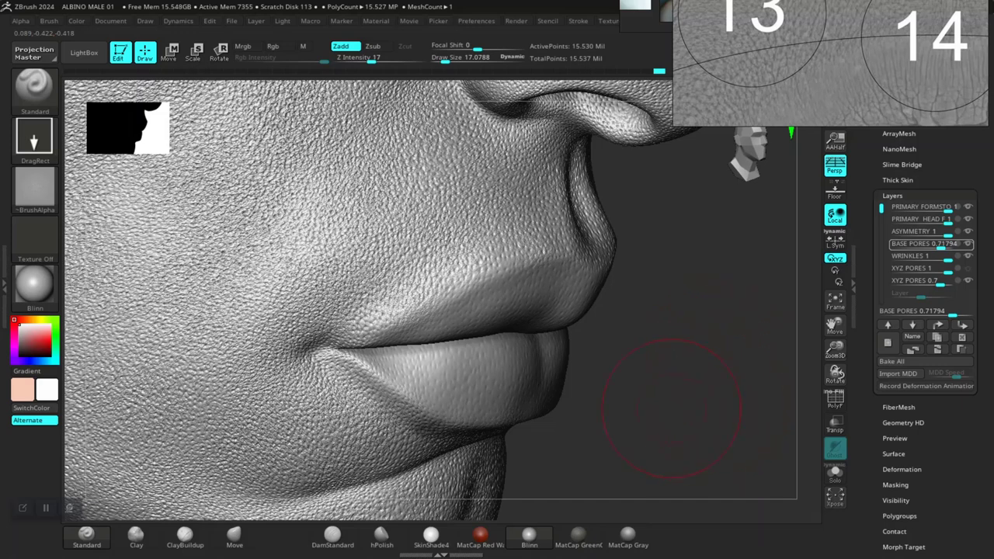
# - Try the merged XYZ PORES layer at intensity -0.84615 and check the inverted pores around the mouth, nose and eyes
pyautogui.moveTo(928, 281)
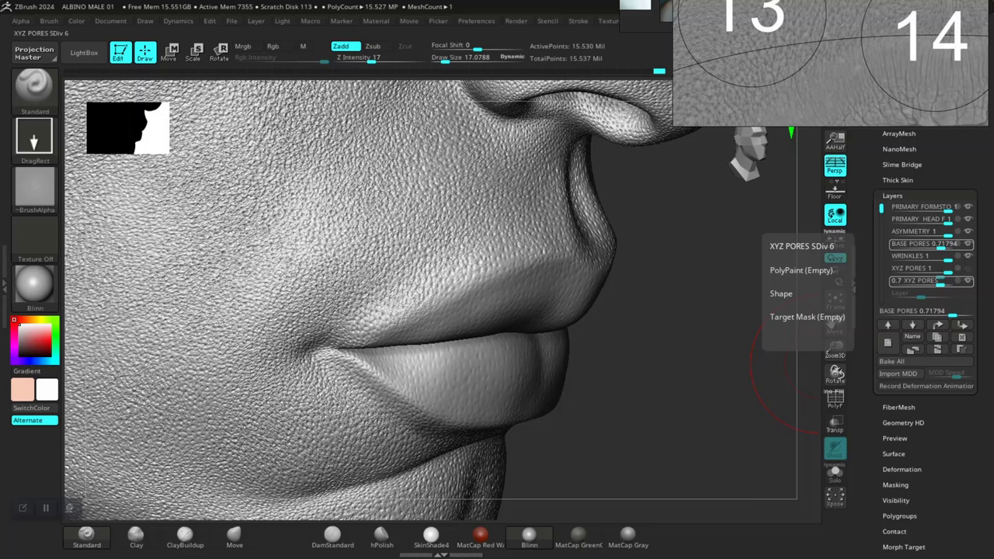
pyautogui.moveTo(928, 280); pyautogui.dragTo(897, 281)
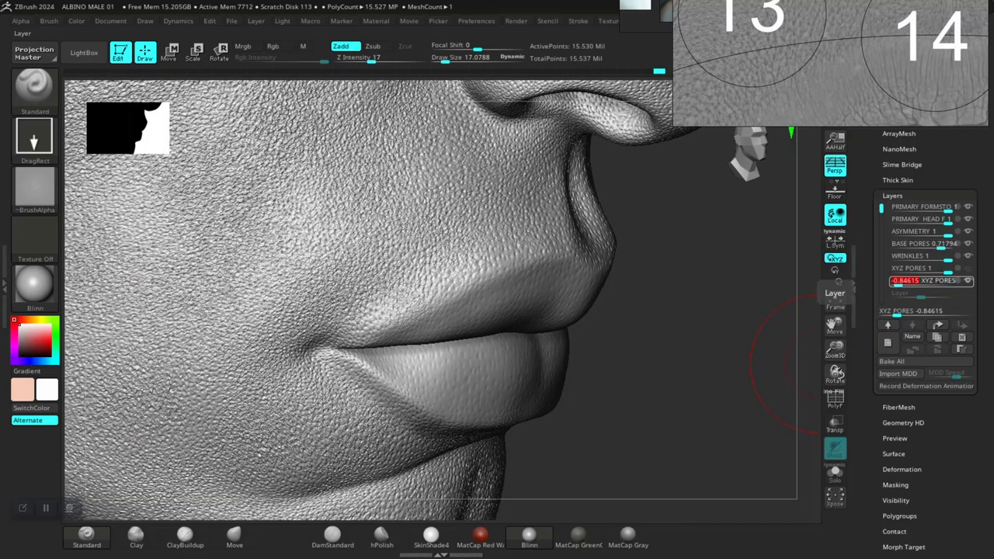
pyautogui.moveTo(761, 389); pyautogui.dragTo(633, 381)
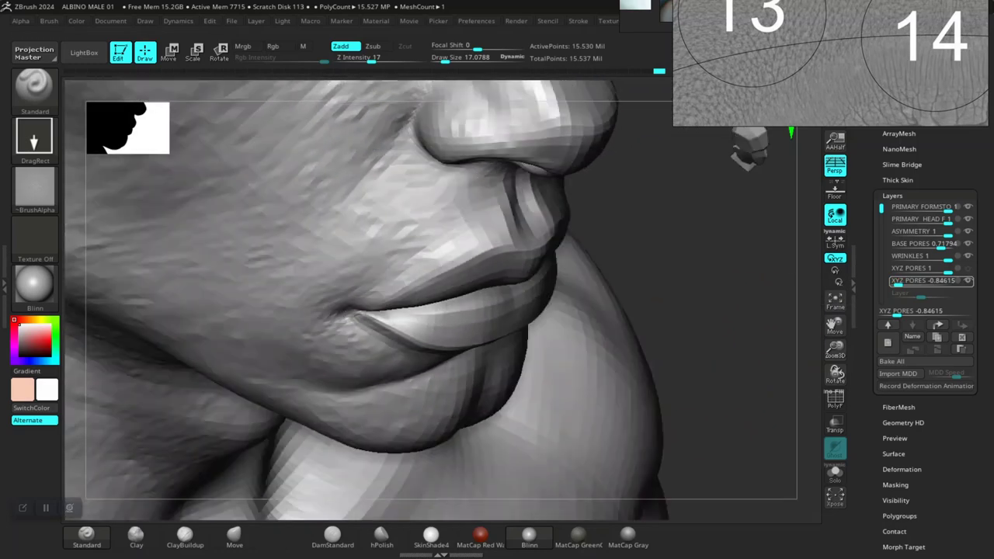
pyautogui.moveTo(699, 370); pyautogui.dragTo(676, 373)
pyautogui.keyDown('alt'); pyautogui.moveTo(719, 152); pyautogui.dragTo(708, 364); pyautogui.keyUp('alt')
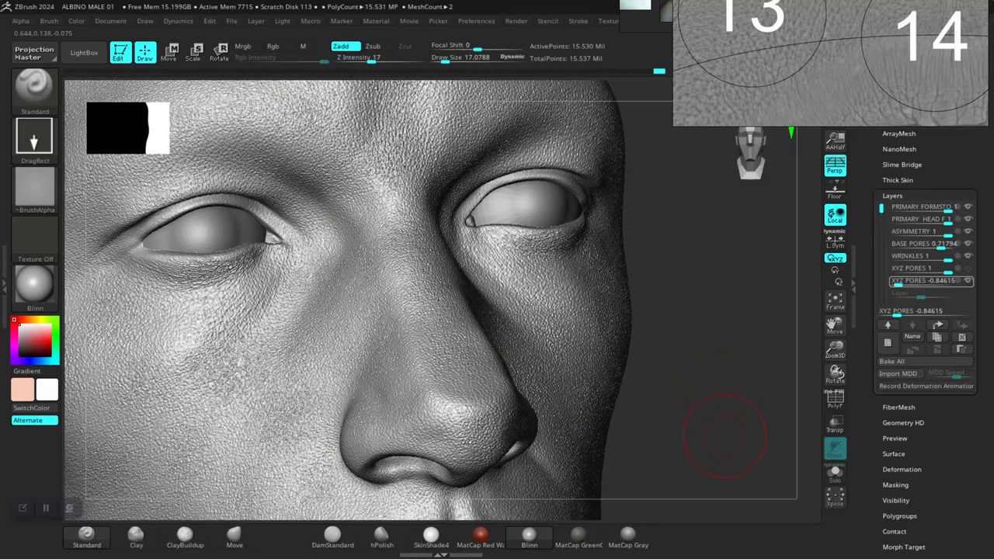
pyautogui.keyDown('alt'); pyautogui.moveTo(725, 436); pyautogui.dragTo(678, 219); pyautogui.keyUp('alt')
pyautogui.keyDown('alt'); pyautogui.moveTo(691, 324); pyautogui.dragTo(744, 388); pyautogui.keyUp('alt')
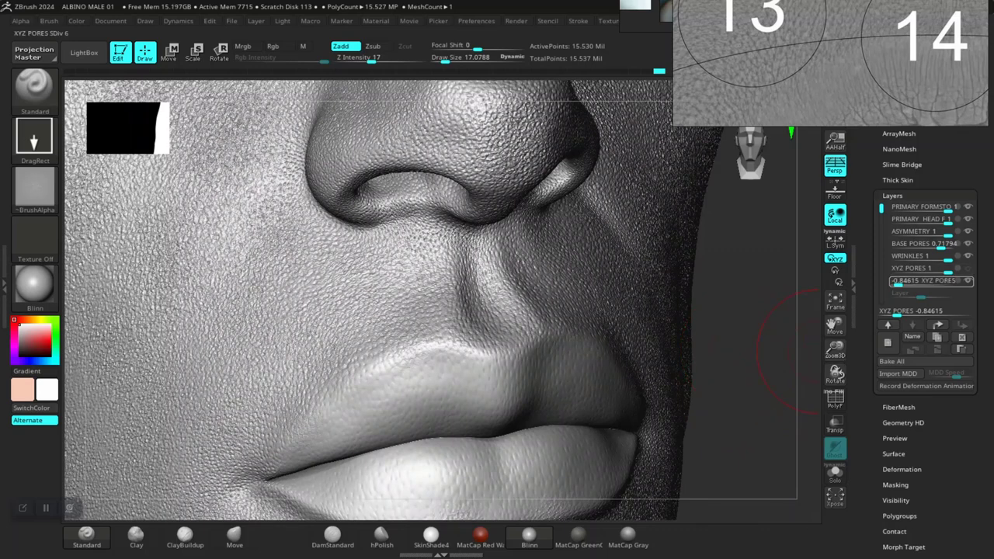
# - Set the merged XYZ PORES layer's intensity to -0.5 and check the skin around the nose and lips
pyautogui.click(907, 281)
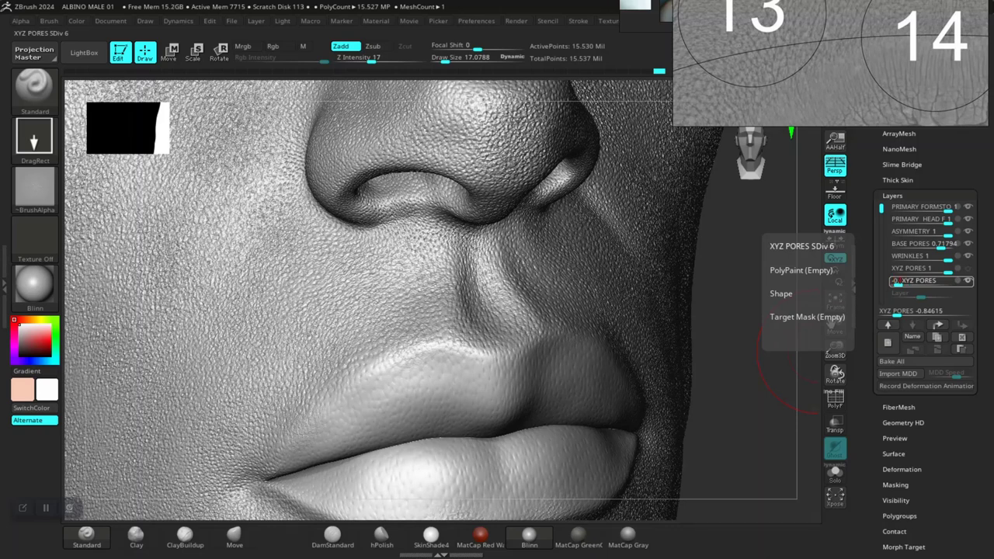
pyautogui.write('5')
pyautogui.press('Return')
pyautogui.hotkey('shift', 'd')
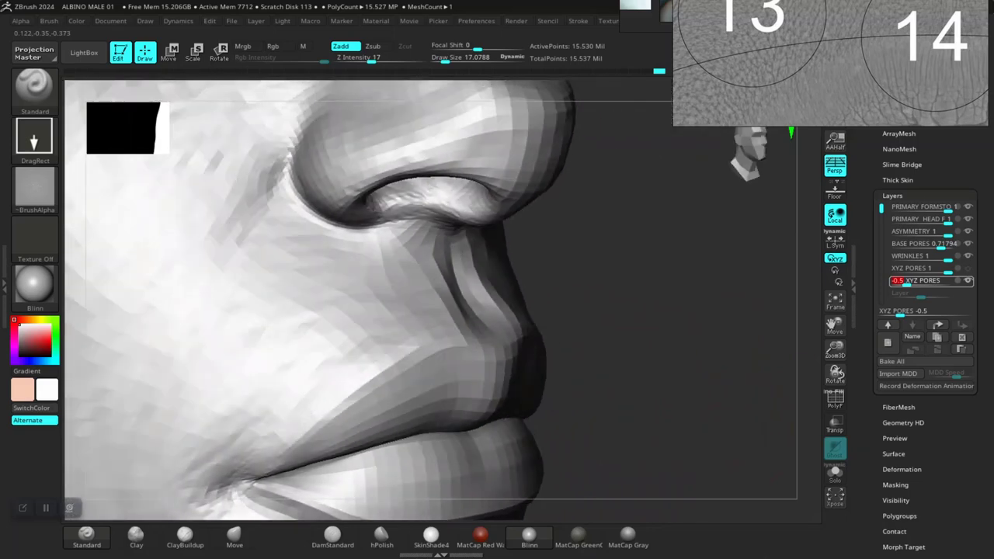
pyautogui.moveTo(715, 388); pyautogui.dragTo(672, 377)
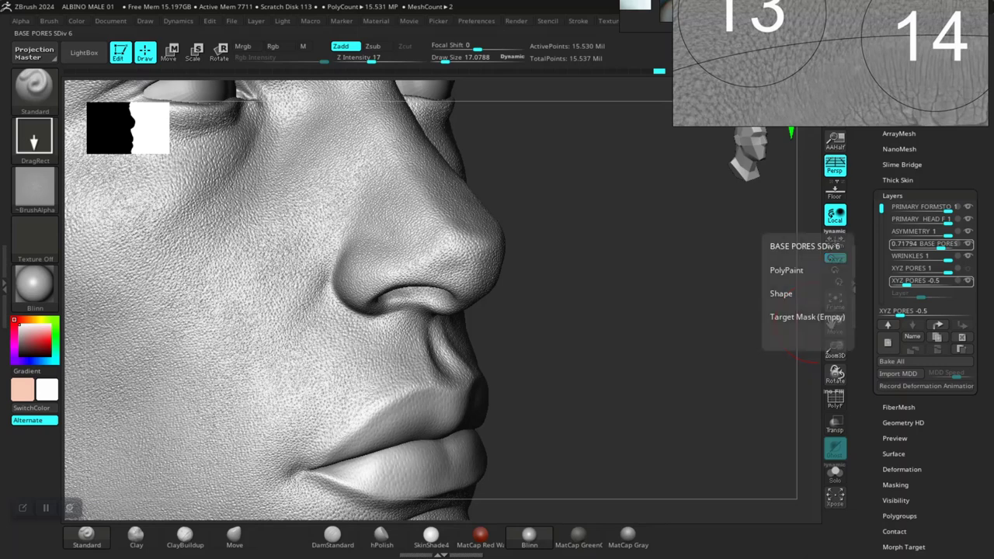
# - Try the BASE PORES layer at intensity -0.46153 and check the pores on the nose and upper lip
pyautogui.click(924, 244)
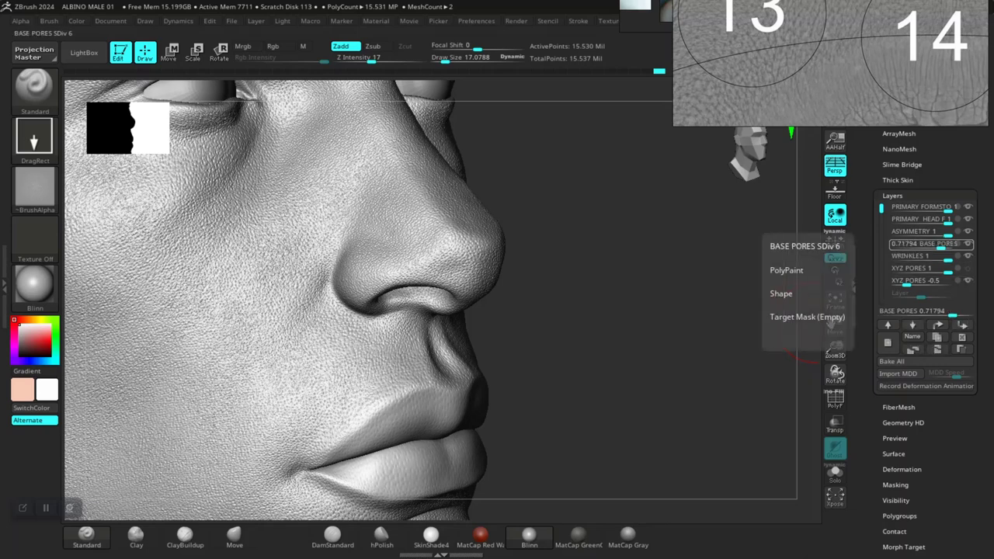
pyautogui.moveTo(941, 246); pyautogui.dragTo(907, 247)
pyautogui.moveTo(637, 340)
pyautogui.keyDown('alt'); pyautogui.mouseDown()
pyautogui.moveTo(679, 392)
pyautogui.moveTo(705, 385)
pyautogui.mouseUp(); pyautogui.keyUp('alt')
pyautogui.keyDown('alt'); pyautogui.moveTo(734, 260); pyautogui.dragTo(661, 363); pyautogui.keyUp('alt')
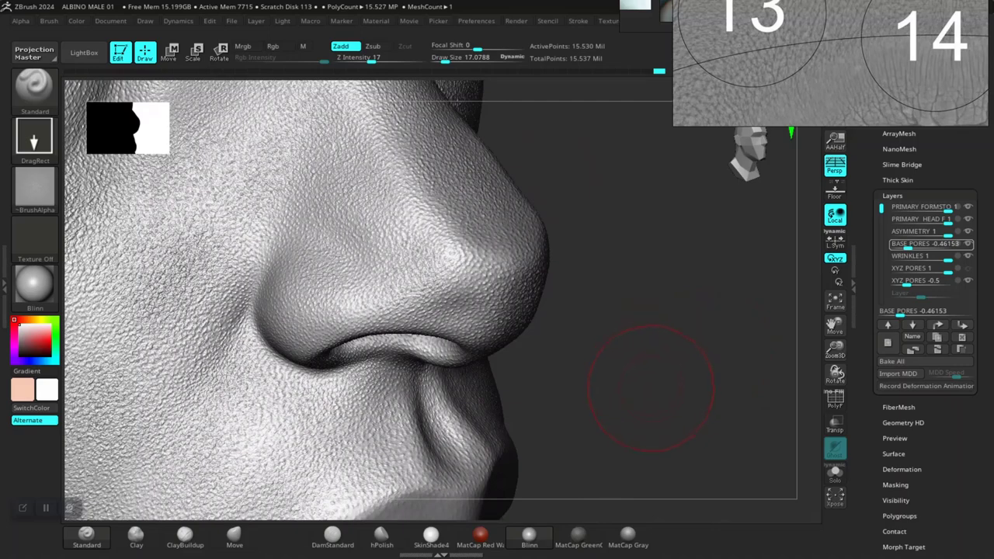
pyautogui.moveTo(648, 402)
pyautogui.mouseDown()
pyautogui.moveTo(666, 344)
pyautogui.moveTo(686, 338)
pyautogui.mouseUp()
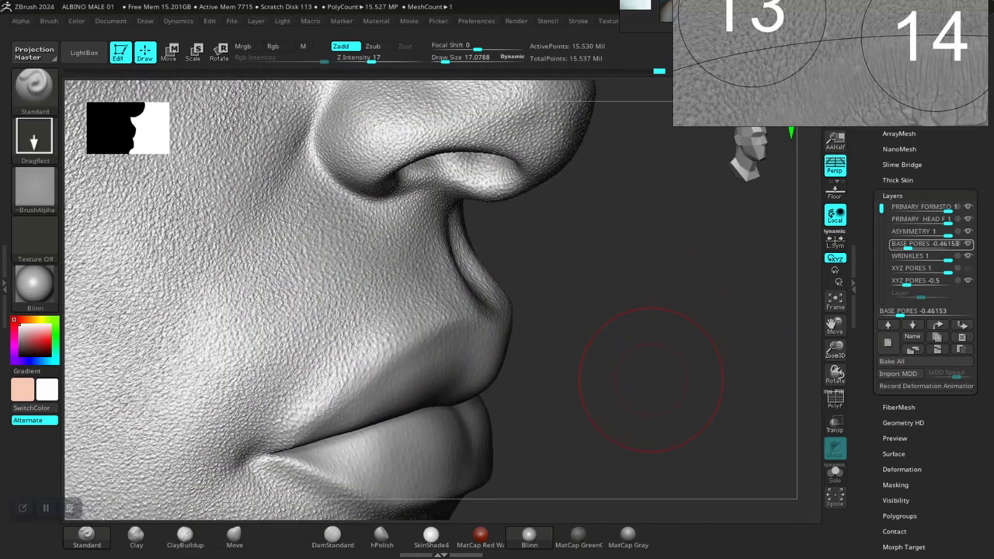
# - Examine the skin with both pore layers inverted along the jaw, neck, nose, cheeks, lips and chin
pyautogui.keyDown('alt'); pyautogui.moveTo(633, 394); pyautogui.dragTo(677, 268); pyautogui.keyUp('alt')
pyautogui.moveTo(657, 435)
pyautogui.keyDown('alt'); pyautogui.mouseDown()
pyautogui.moveTo(684, 346)
pyautogui.moveTo(699, 382)
pyautogui.moveTo(695, 346)
pyautogui.moveTo(713, 312)
pyautogui.mouseUp(); pyautogui.keyUp('alt')
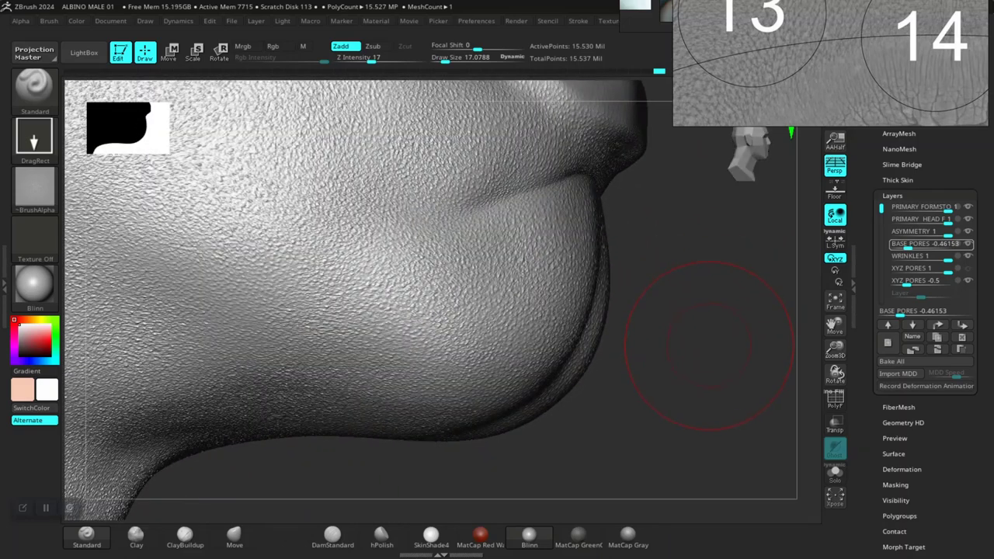
pyautogui.keyDown('alt'); pyautogui.moveTo(674, 427); pyautogui.dragTo(630, 260); pyautogui.keyUp('alt')
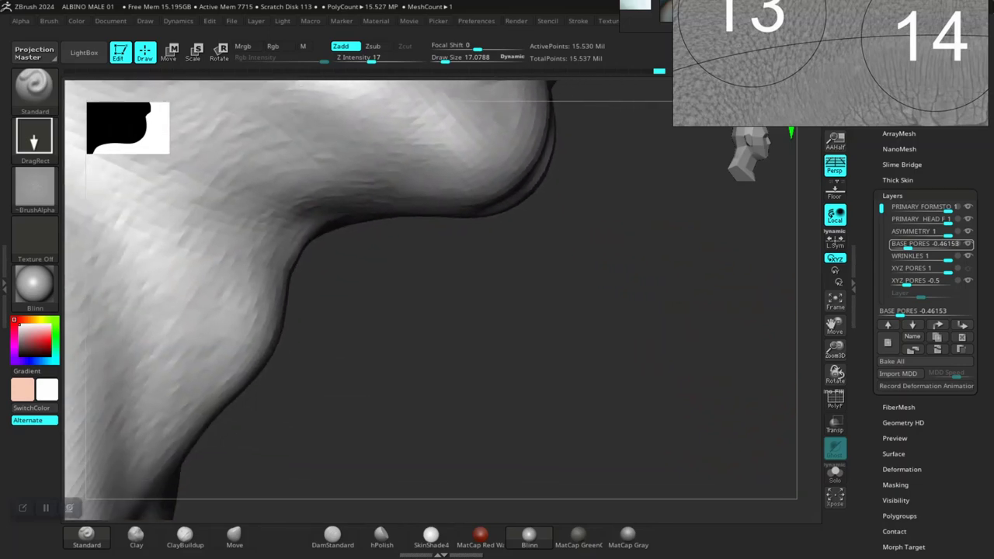
pyautogui.moveTo(623, 333)
pyautogui.mouseDown()
pyautogui.moveTo(497, 289)
pyautogui.moveTo(476, 300)
pyautogui.mouseUp()
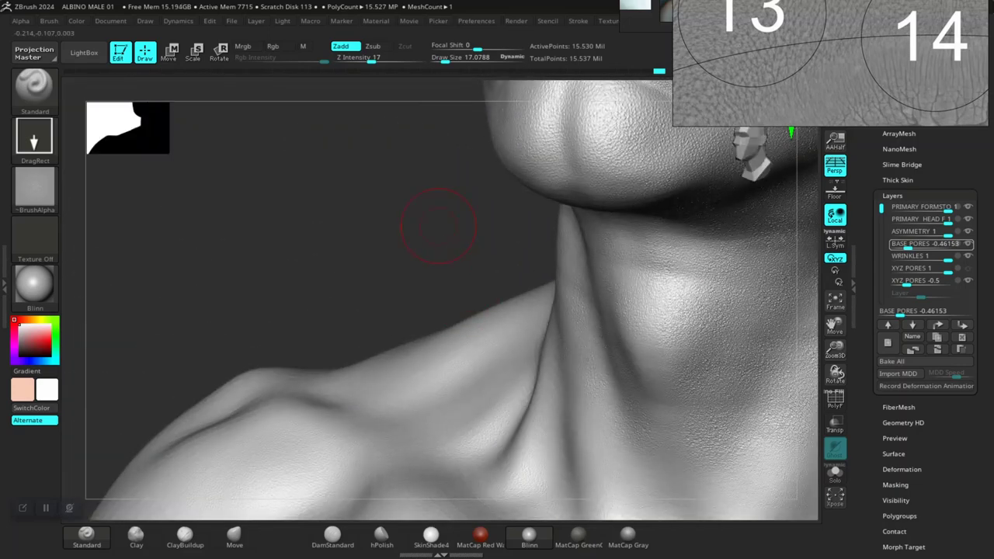
pyautogui.keyDown('alt'); pyautogui.moveTo(408, 186); pyautogui.dragTo(313, 423); pyautogui.keyUp('alt')
pyautogui.moveTo(225, 124)
pyautogui.keyDown('alt'); pyautogui.mouseDown()
pyautogui.moveTo(272, 276)
pyautogui.moveTo(322, 315)
pyautogui.moveTo(281, 339)
pyautogui.moveTo(266, 366)
pyautogui.moveTo(295, 353)
pyautogui.mouseUp(); pyautogui.keyUp('alt')
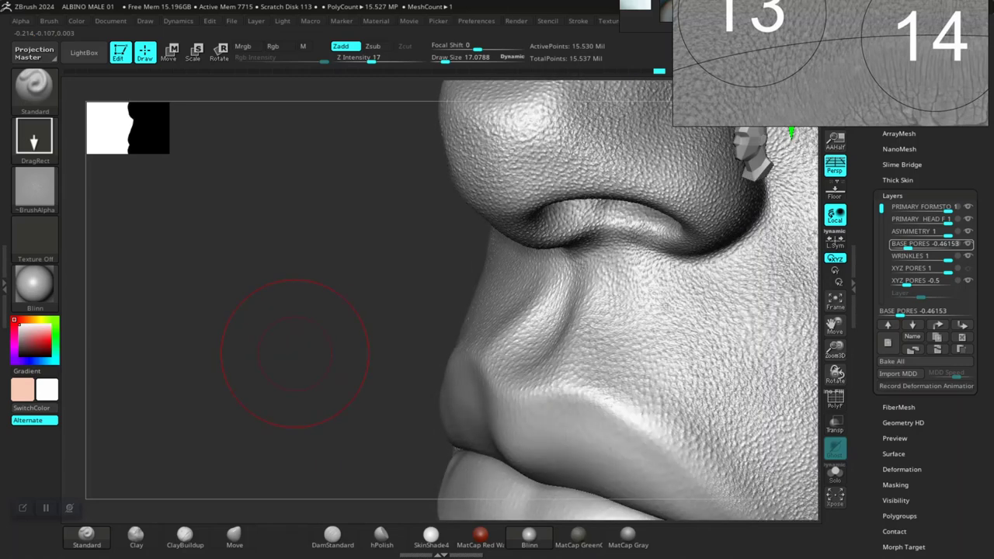
pyautogui.moveTo(299, 378); pyautogui.dragTo(190, 367)
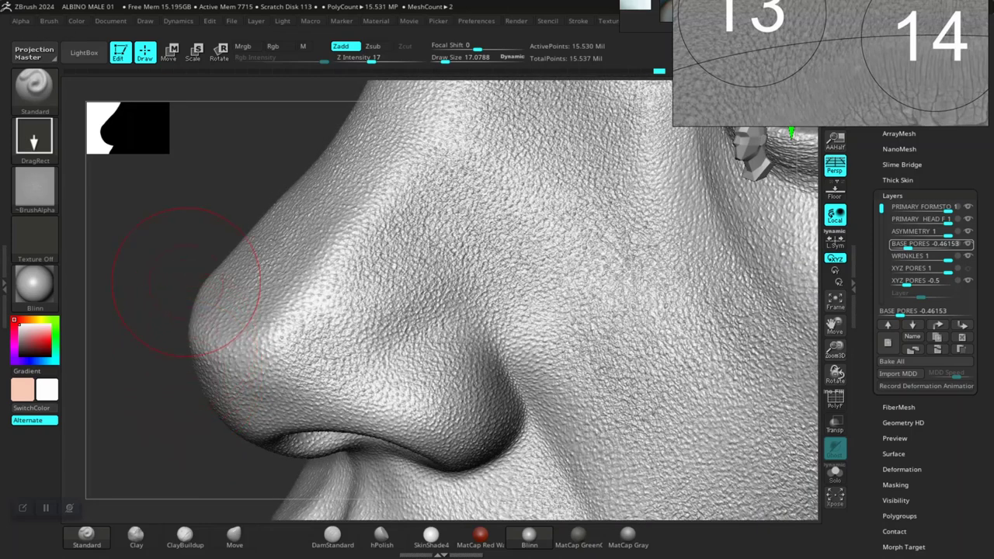
pyautogui.moveTo(179, 275)
pyautogui.mouseDown()
pyautogui.moveTo(173, 288)
pyautogui.moveTo(215, 319)
pyautogui.mouseUp()
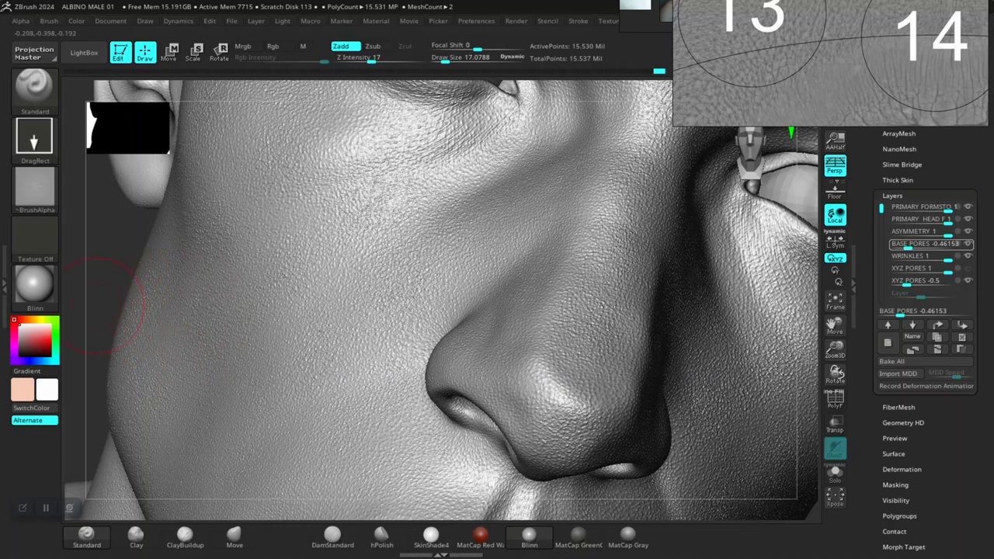
pyautogui.keyDown('alt'); pyautogui.moveTo(100, 301); pyautogui.dragTo(92, 268); pyautogui.keyUp('alt')
pyautogui.keyDown('shift'); pyautogui.moveTo(777, 458); pyautogui.dragTo(714, 367); pyautogui.keyUp('shift')
pyautogui.keyDown('alt'); pyautogui.moveTo(699, 450); pyautogui.dragTo(704, 365); pyautogui.keyUp('alt')
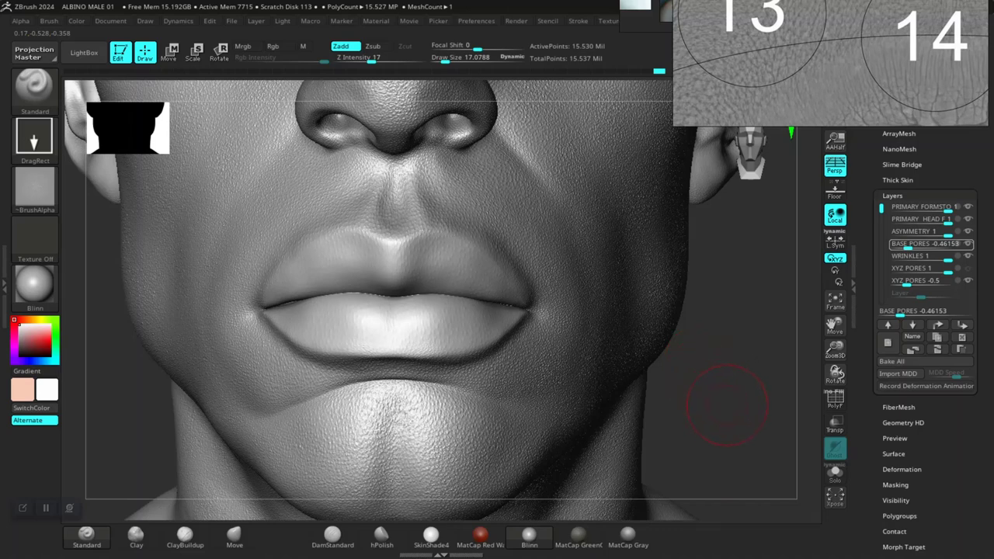
pyautogui.moveTo(726, 405); pyautogui.dragTo(667, 358)
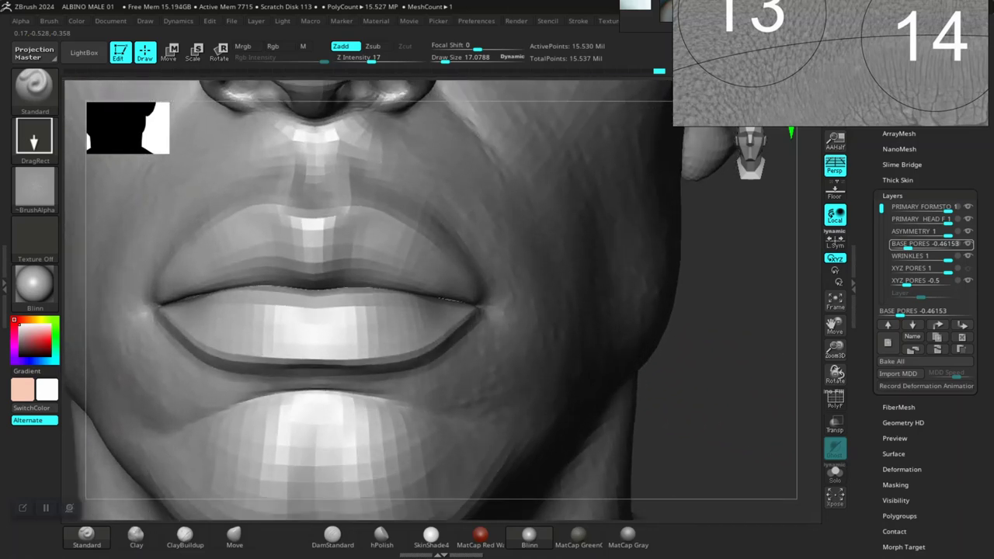
pyautogui.keyDown('alt'); pyautogui.moveTo(724, 415); pyautogui.dragTo(664, 319); pyautogui.keyUp('alt')
pyautogui.keyDown('alt'); pyautogui.moveTo(732, 357); pyautogui.dragTo(745, 385); pyautogui.keyUp('alt')
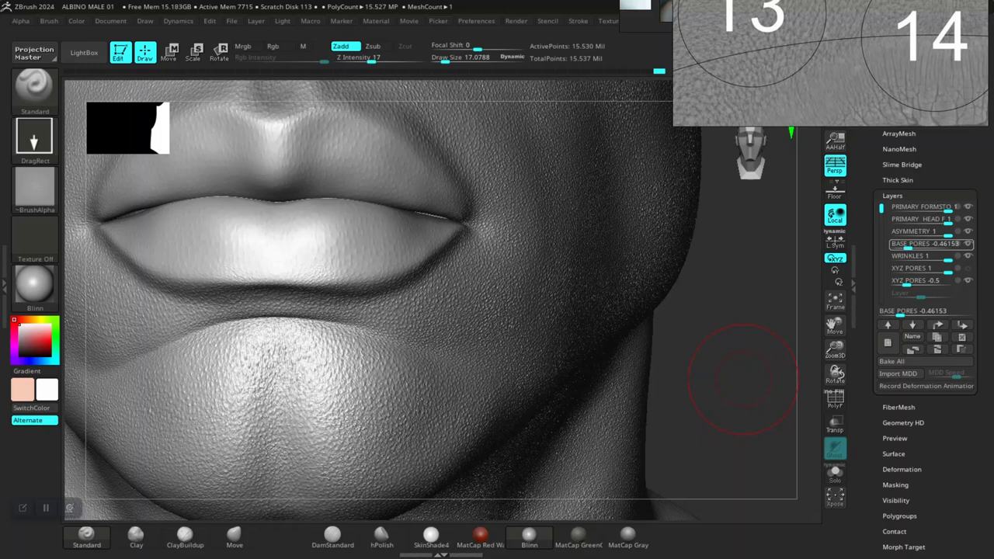
pyautogui.moveTo(734, 380)
pyautogui.keyDown('alt'); pyautogui.mouseDown()
pyautogui.moveTo(726, 388)
pyautogui.moveTo(731, 380)
pyautogui.moveTo(716, 377)
pyautogui.mouseUp(); pyautogui.keyUp('alt')
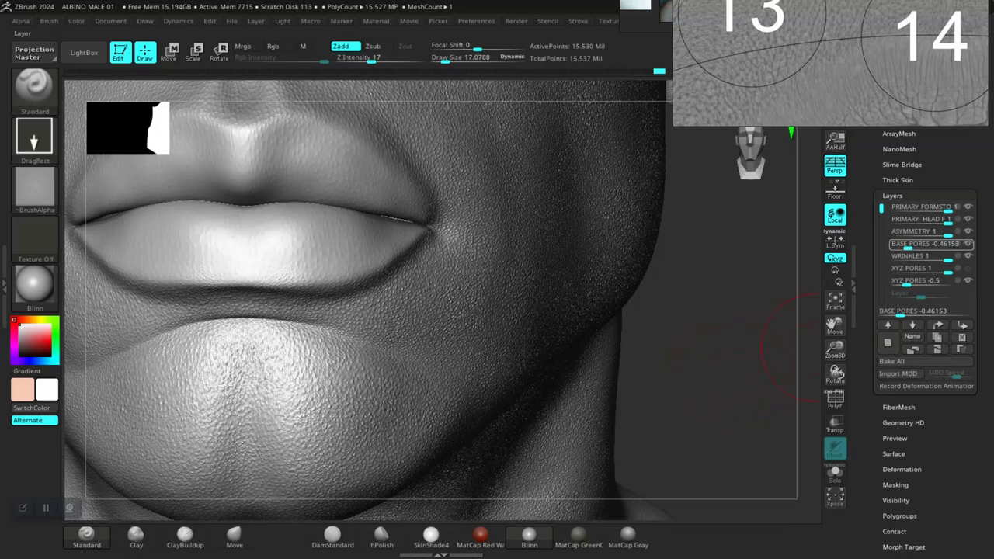
# - Set the BASE PORES layer's intensity to 0.4 and check the skin around the mouth corner, cheek and jaw
pyautogui.moveTo(932, 244)
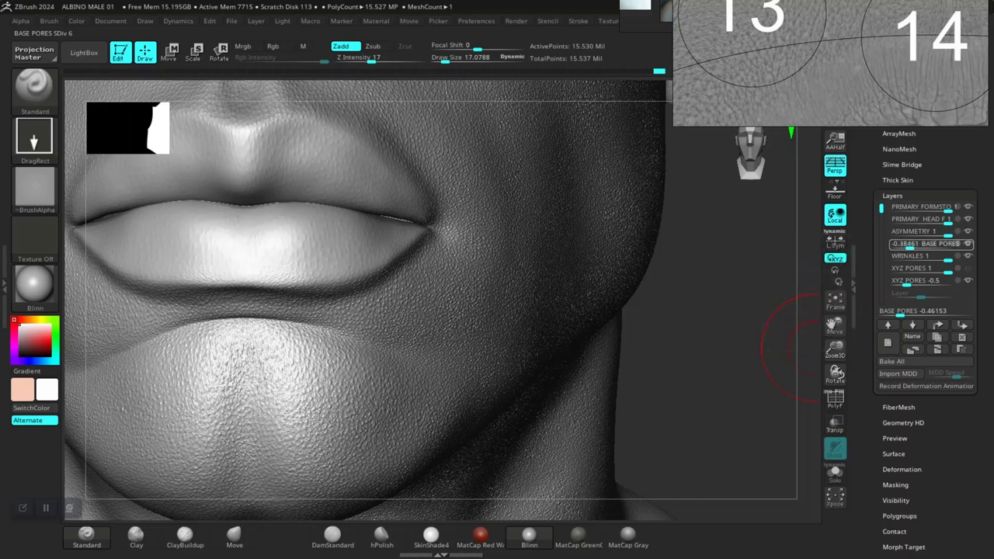
pyautogui.moveTo(910, 245); pyautogui.dragTo(932, 245)
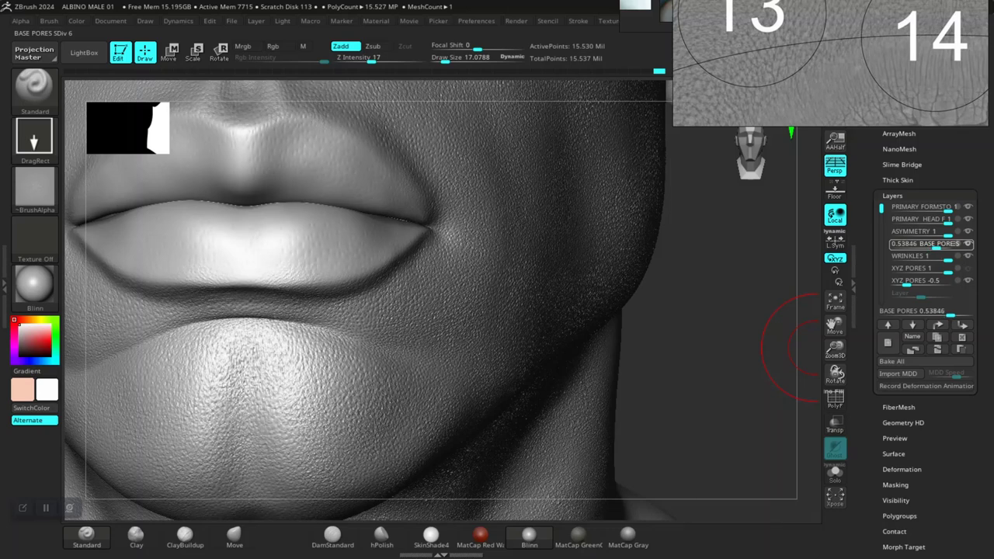
pyautogui.moveTo(936, 246); pyautogui.dragTo(938, 245)
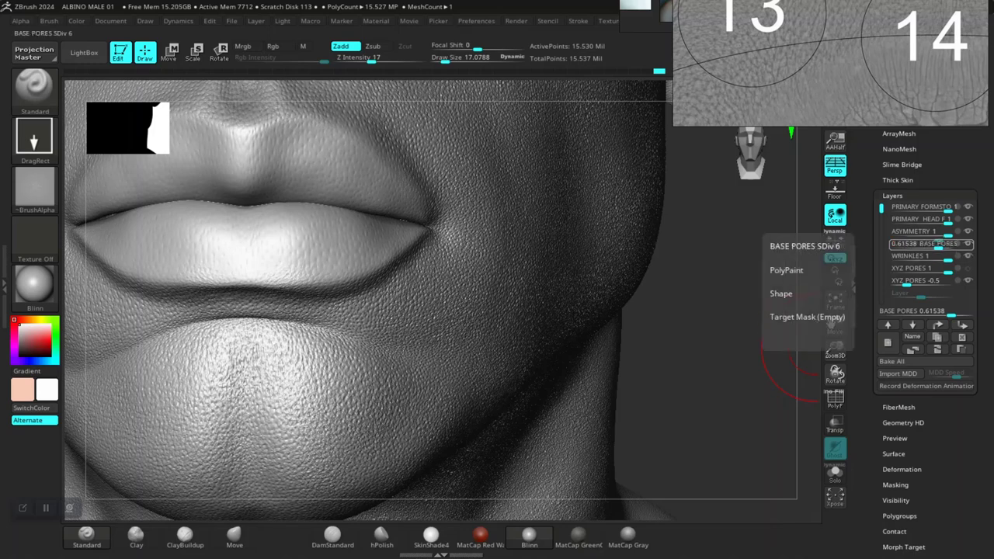
pyautogui.click(938, 243)
pyautogui.write('0.4')
pyautogui.press('Return')
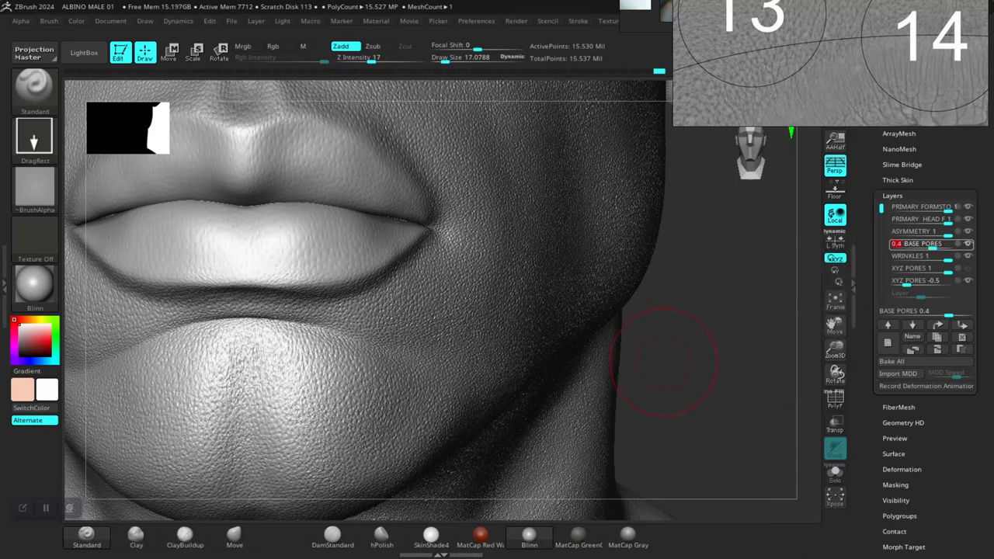
pyautogui.moveTo(673, 389); pyautogui.dragTo(786, 241)
pyautogui.moveTo(590, 377); pyautogui.dragTo(738, 415)
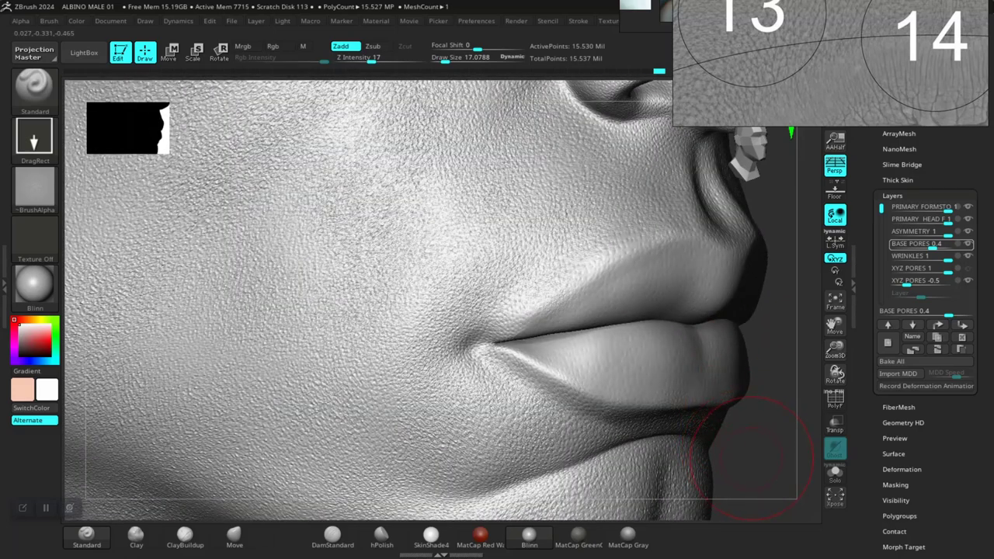
pyautogui.moveTo(749, 458); pyautogui.dragTo(732, 355)
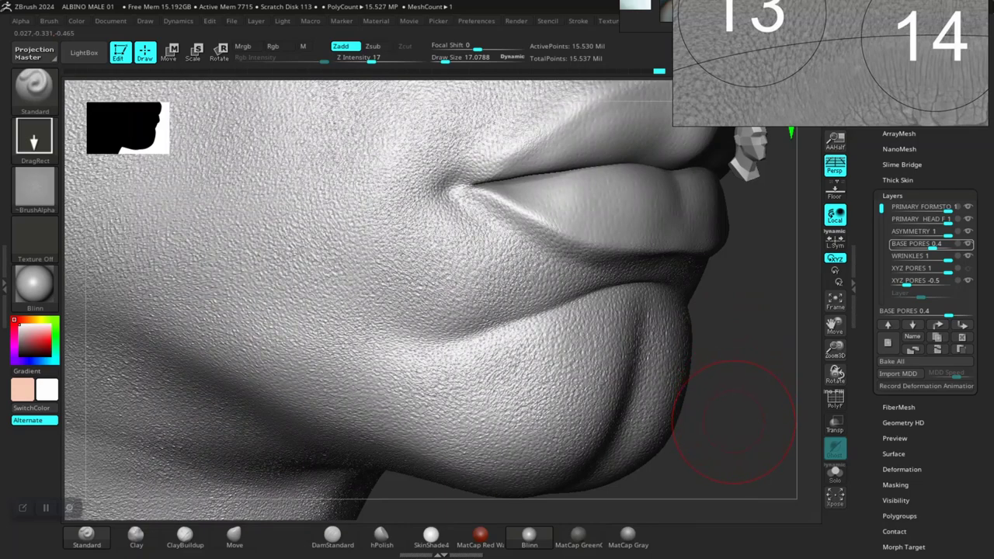
pyautogui.moveTo(732, 422)
pyautogui.mouseDown()
pyautogui.moveTo(680, 391)
pyautogui.moveTo(697, 417)
pyautogui.moveTo(685, 400)
pyautogui.mouseUp()
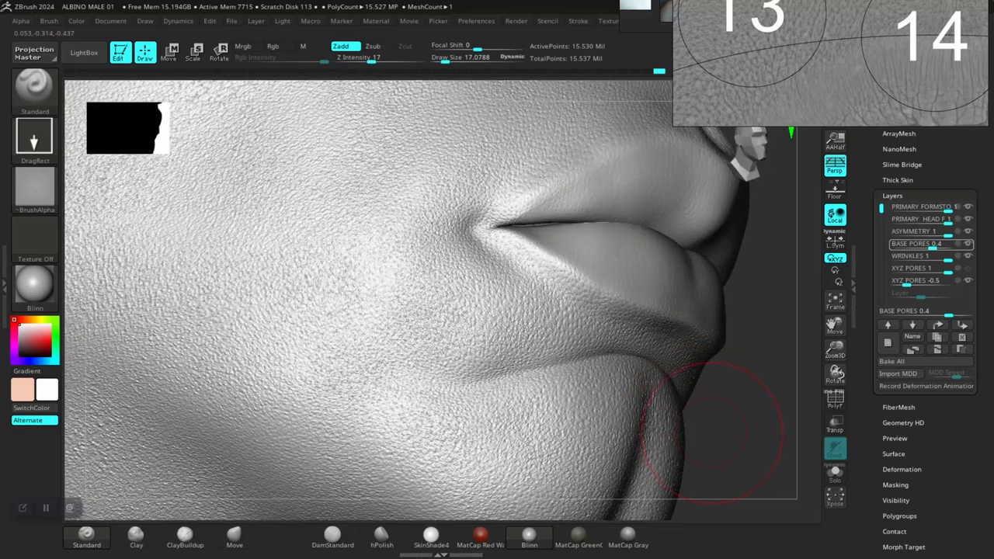
pyautogui.keyDown('alt'); pyautogui.moveTo(712, 433); pyautogui.dragTo(689, 383); pyautogui.keyUp('alt')
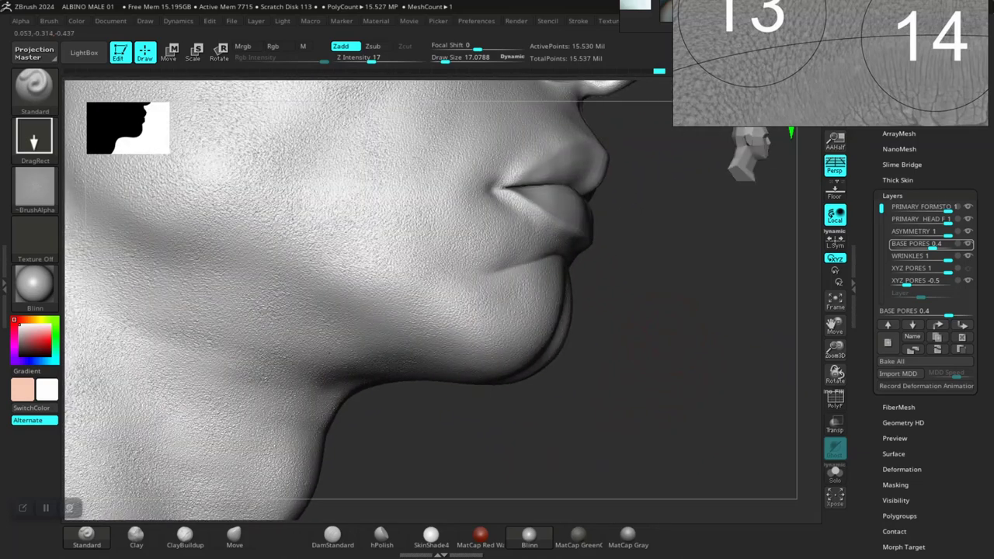
# - Examine the balanced pore detail across the nose, eye area, brow, forehead and cheeks
pyautogui.keyDown('alt'); pyautogui.moveTo(674, 253); pyautogui.dragTo(649, 393); pyautogui.keyUp('alt')
pyautogui.moveTo(683, 365); pyautogui.dragTo(643, 351)
pyautogui.keyDown('alt'); pyautogui.moveTo(699, 255); pyautogui.dragTo(648, 463); pyautogui.keyUp('alt')
pyautogui.keyDown('alt'); pyautogui.moveTo(674, 310); pyautogui.dragTo(708, 272); pyautogui.keyUp('alt')
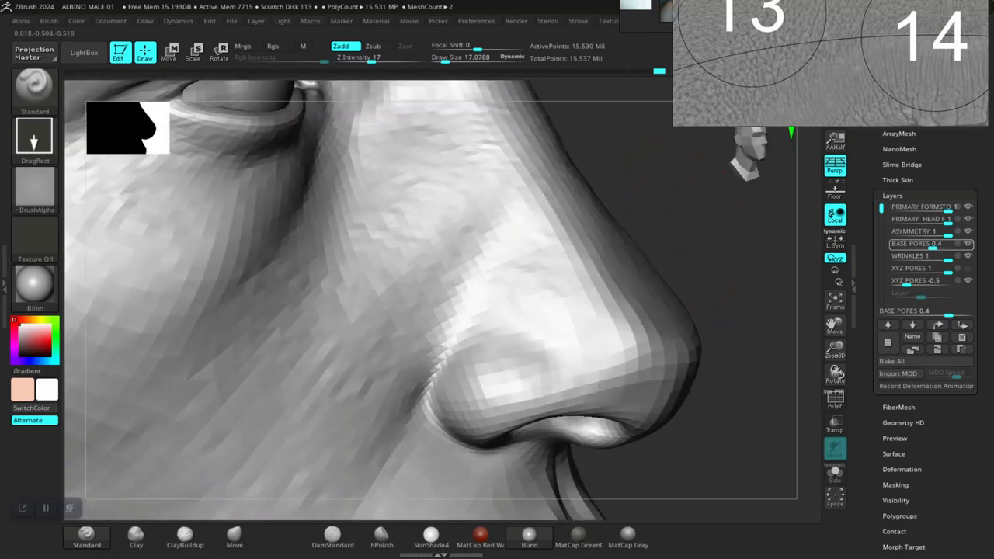
pyautogui.moveTo(730, 186)
pyautogui.mouseDown()
pyautogui.moveTo(676, 369)
pyautogui.moveTo(655, 311)
pyautogui.mouseUp()
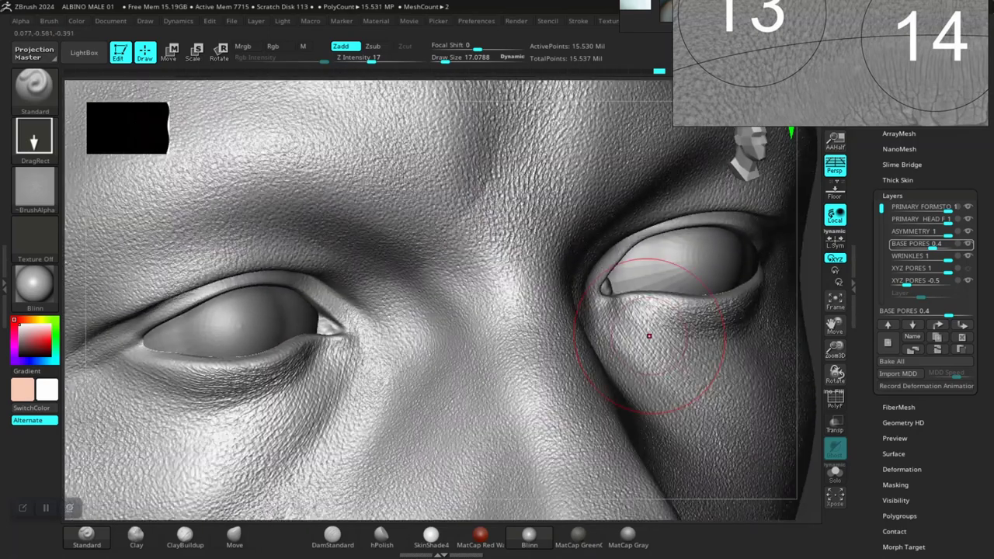
pyautogui.moveTo(808, 281); pyautogui.dragTo(792, 323)
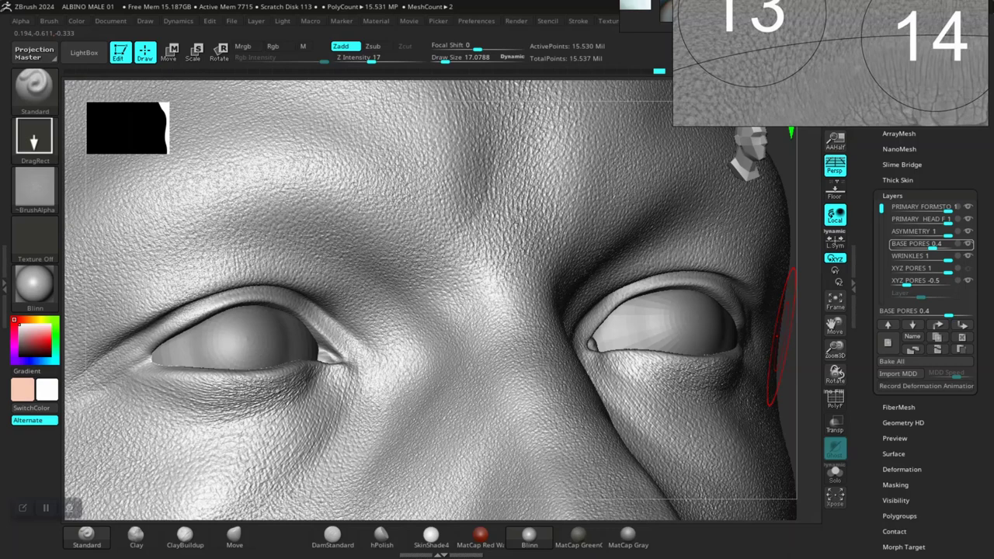
pyautogui.moveTo(787, 384); pyautogui.dragTo(752, 410)
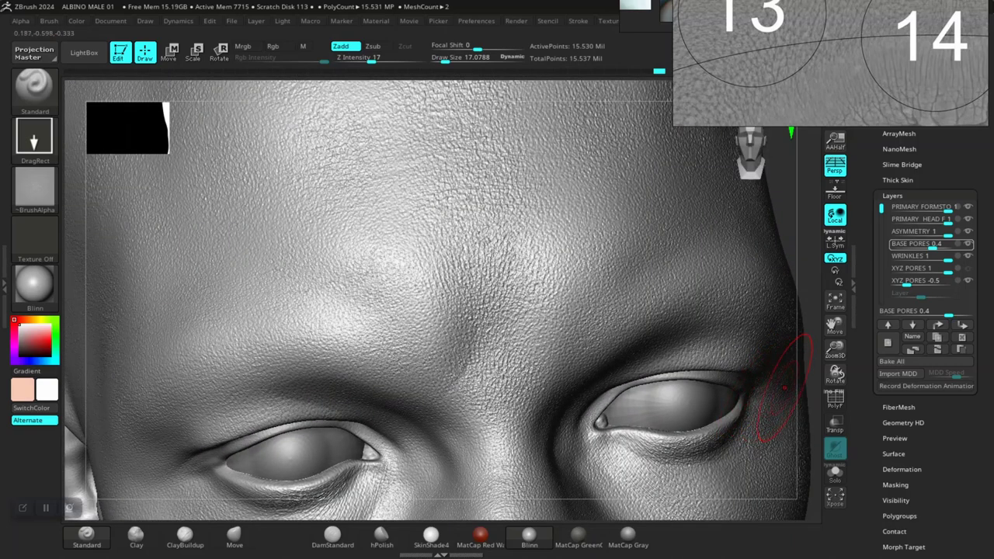
pyautogui.moveTo(806, 357); pyautogui.dragTo(749, 295)
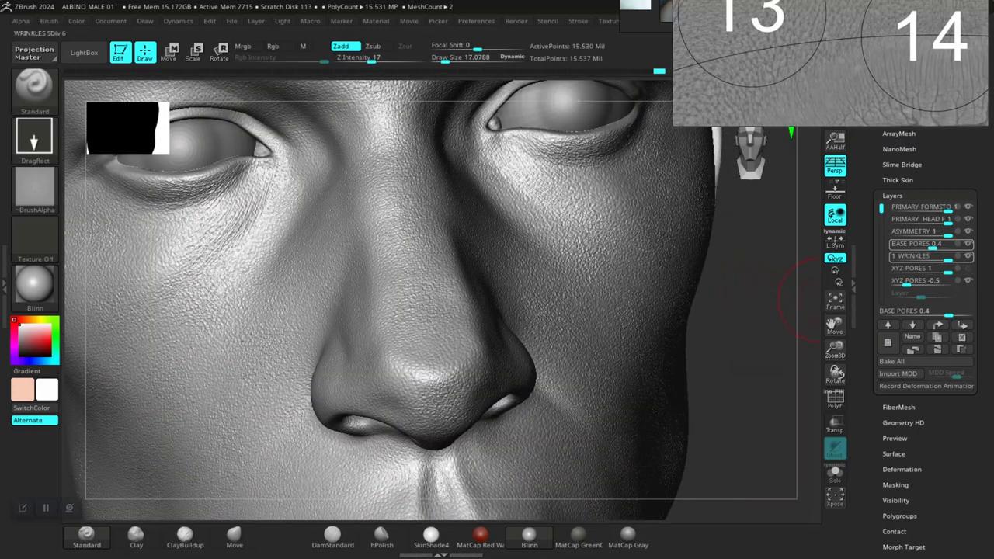
# - Make the WRINKLES layer active for recording and choose the DamStandard brush with a draw size of 5.50651
pyautogui.moveTo(916, 256)
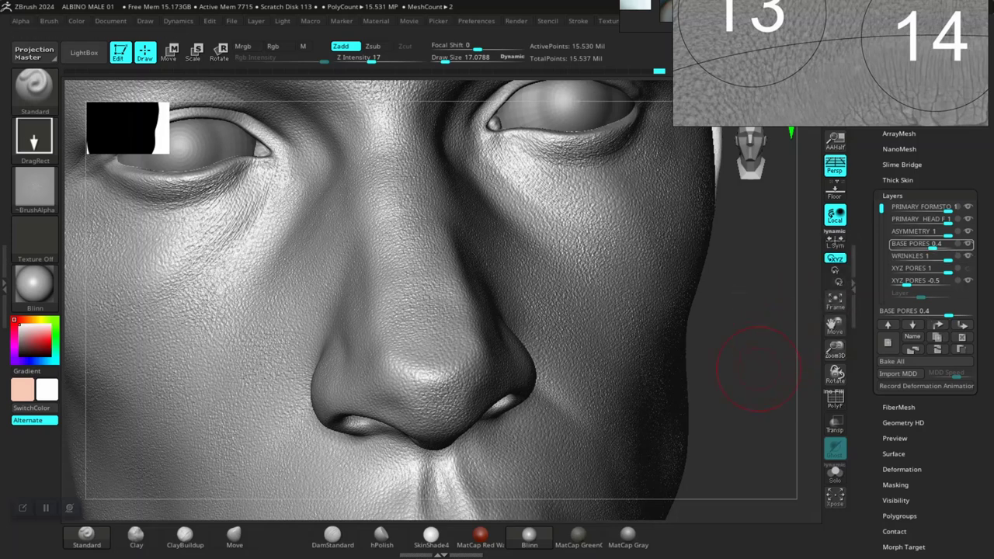
pyautogui.moveTo(759, 368); pyautogui.dragTo(764, 369)
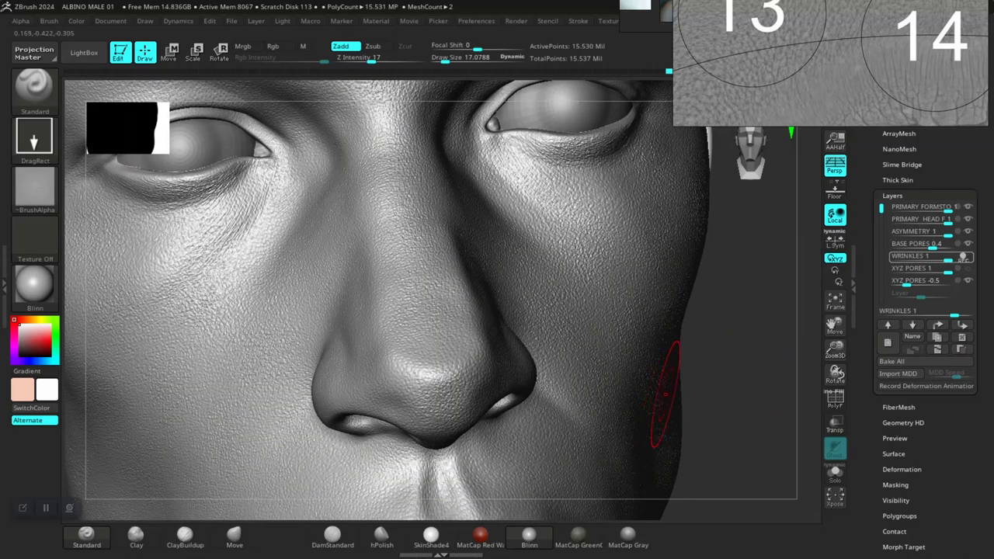
pyautogui.click(333, 534)
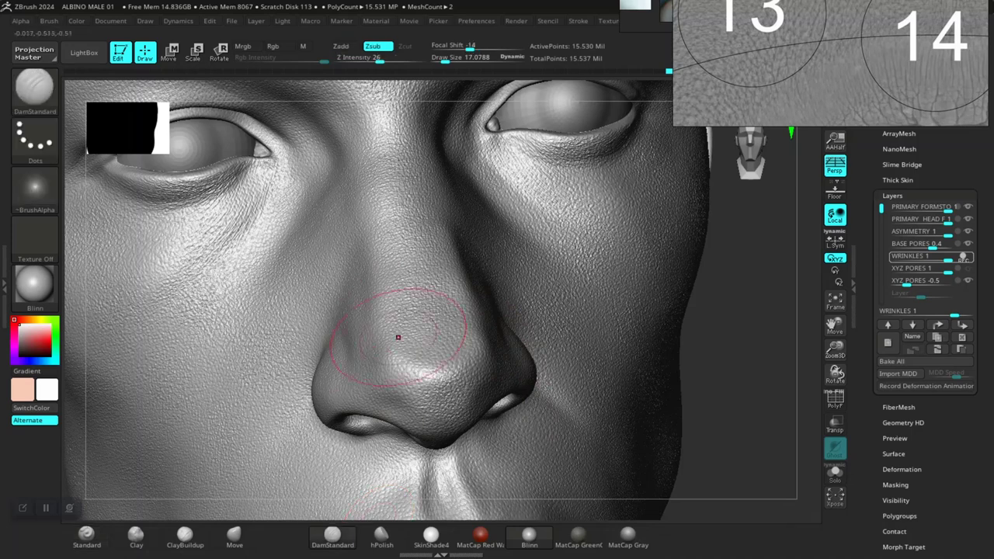
pyautogui.press('space')
pyautogui.moveTo(418, 294); pyautogui.dragTo(412, 294)
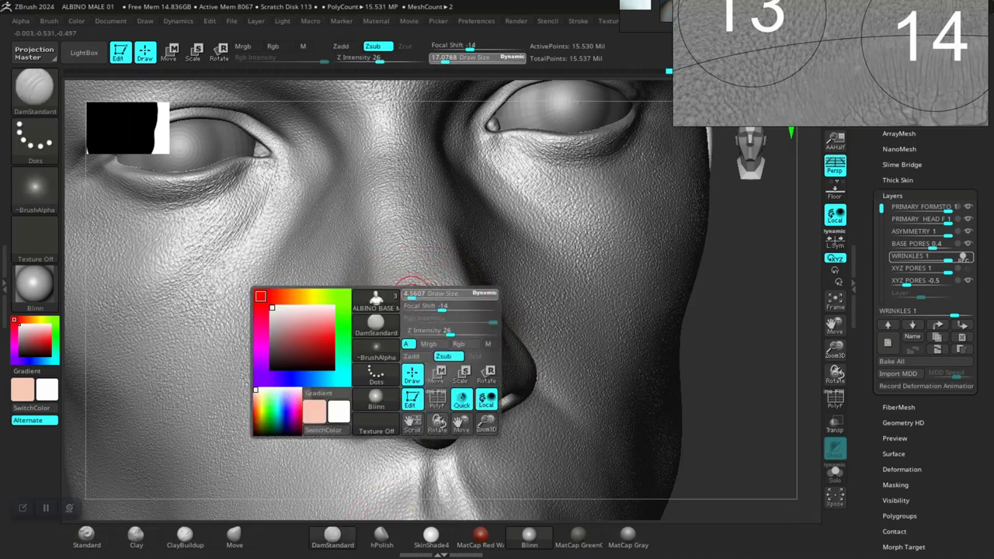
pyautogui.keyDown('alt'); pyautogui.moveTo(687, 363); pyautogui.dragTo(778, 455); pyautogui.keyUp('alt')
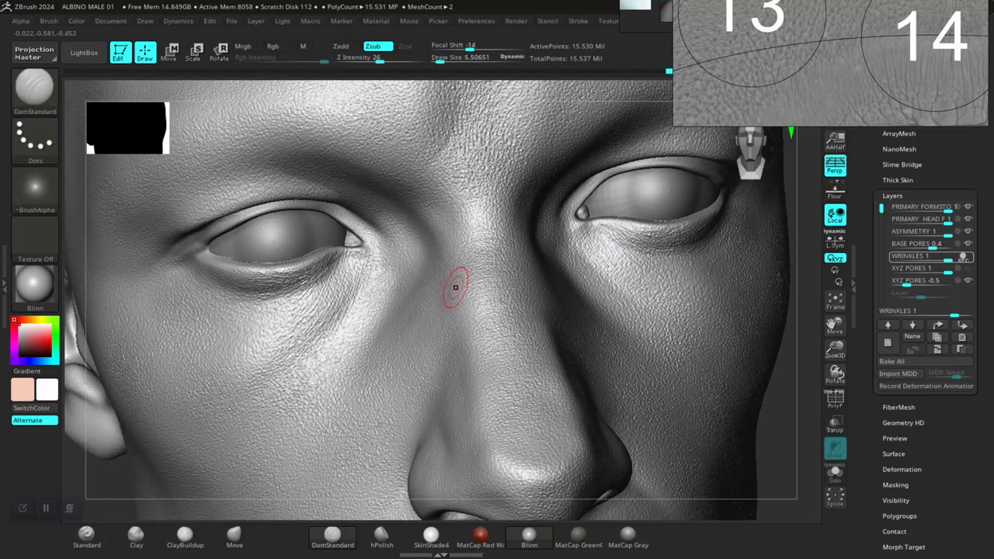
pyautogui.moveTo(85, 493)
pyautogui.mouseDown()
pyautogui.moveTo(147, 475)
pyautogui.moveTo(229, 422)
pyautogui.moveTo(148, 381)
pyautogui.moveTo(116, 400)
pyautogui.moveTo(141, 536)
pyautogui.moveTo(116, 521)
pyautogui.mouseUp()
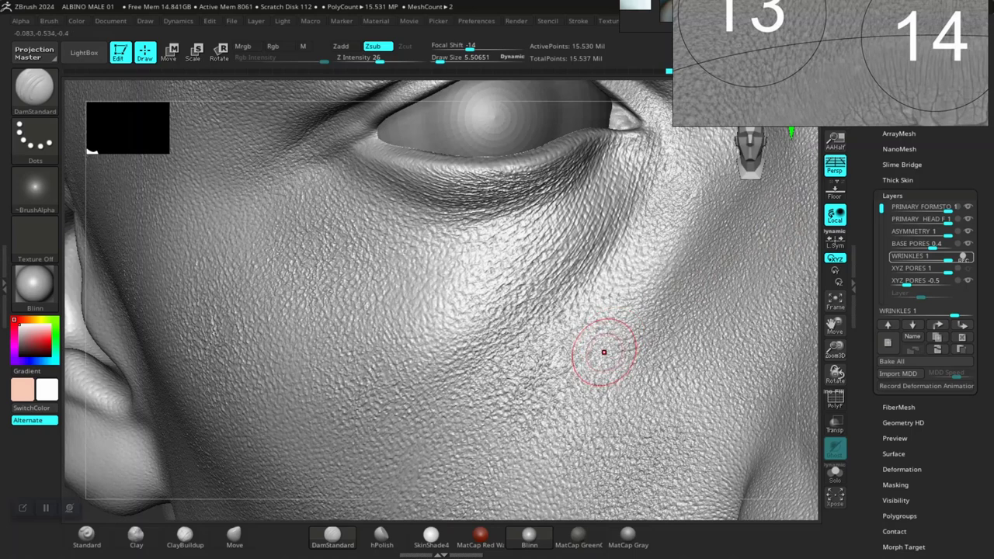
# - Try a DamStandard crease beneath the character's right eye, running from the inner corner, and undo it
pyautogui.press('f')
pyautogui.moveTo(551, 218)
pyautogui.mouseDown()
pyautogui.moveTo(486, 226)
pyautogui.moveTo(536, 384)
pyautogui.moveTo(536, 475)
pyautogui.mouseUp()
pyautogui.moveTo(277, 344)
pyautogui.keyDown('alt'); pyautogui.mouseDown()
pyautogui.moveTo(344, 444)
pyautogui.moveTo(326, 485)
pyautogui.moveTo(202, 363)
pyautogui.moveTo(265, 517)
pyautogui.mouseUp(); pyautogui.keyUp('alt')
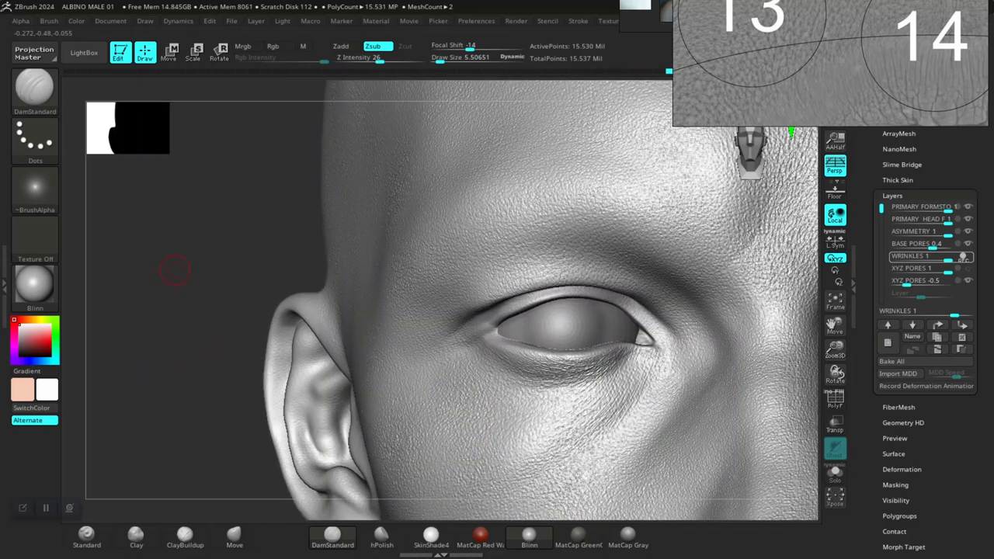
pyautogui.moveTo(178, 271)
pyautogui.keyDown('alt'); pyautogui.mouseDown()
pyautogui.moveTo(95, 422)
pyautogui.moveTo(117, 548)
pyautogui.mouseUp(); pyautogui.keyUp('alt')
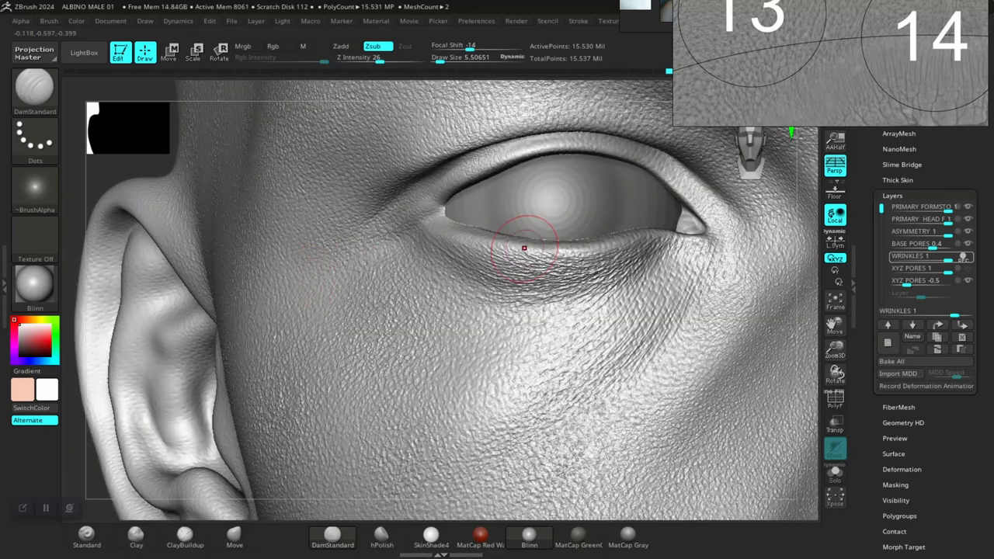
pyautogui.moveTo(662, 254)
pyautogui.mouseDown()
pyautogui.moveTo(598, 299)
pyautogui.moveTo(561, 306)
pyautogui.mouseUp()
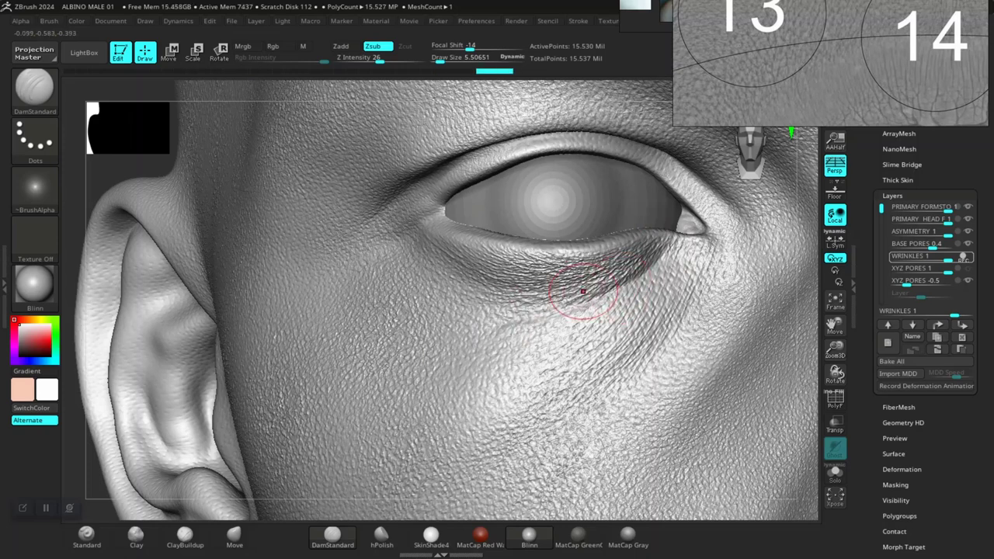
pyautogui.press('ctrl')
pyautogui.hotkey('ctrl', 'z')
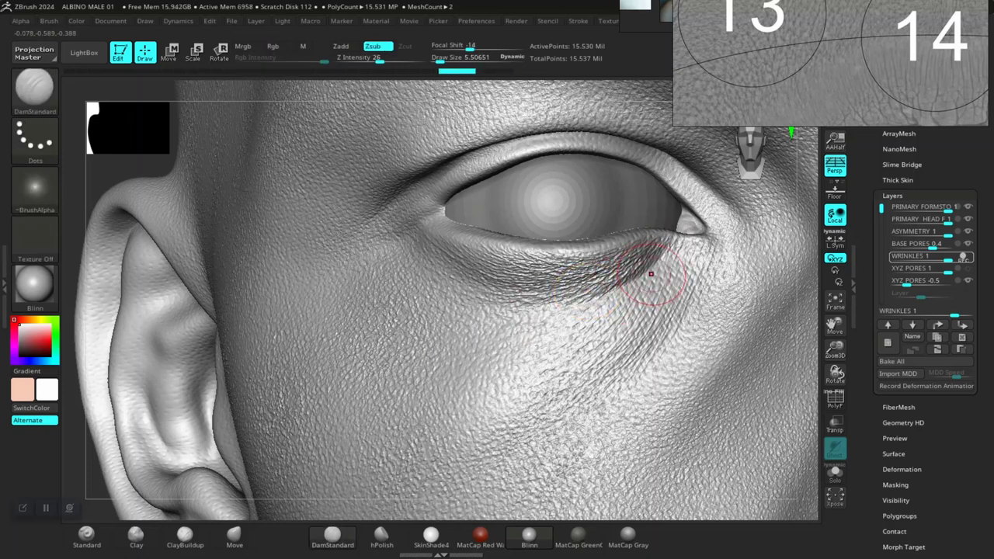
# - Carve fine wrinkles beneath the character's right eye and inner corner with DamStandard, reducing the draw size to 2.50651
pyautogui.moveTo(660, 260)
pyautogui.mouseDown()
pyautogui.moveTo(626, 291)
pyautogui.moveTo(539, 311)
pyautogui.mouseUp()
pyautogui.moveTo(614, 278)
pyautogui.mouseDown()
pyautogui.moveTo(511, 299)
pyautogui.moveTo(582, 284)
pyautogui.moveTo(480, 284)
pyautogui.mouseUp()
pyautogui.moveTo(551, 277)
pyautogui.mouseDown()
pyautogui.moveTo(632, 270)
pyautogui.moveTo(432, 358)
pyautogui.mouseUp()
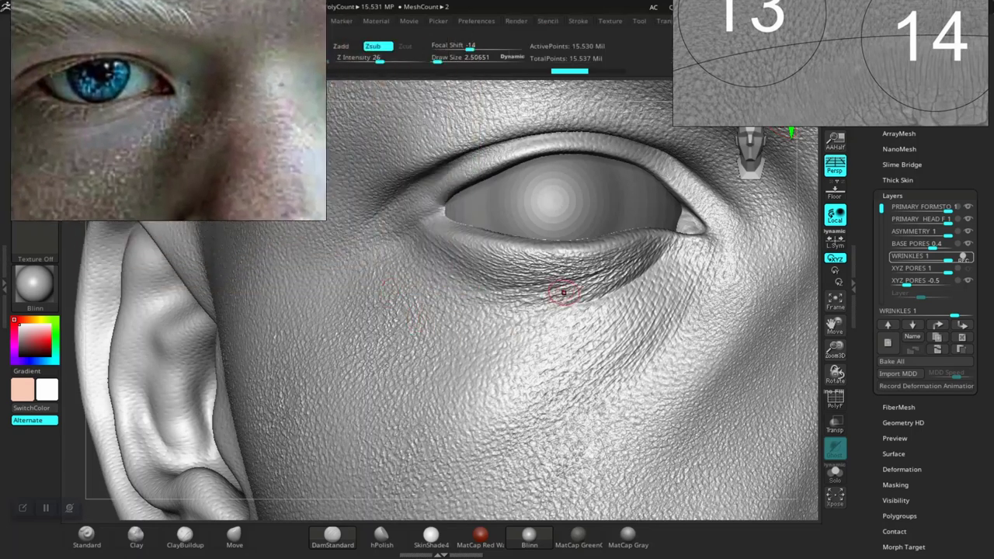
pyautogui.moveTo(564, 293); pyautogui.dragTo(642, 247)
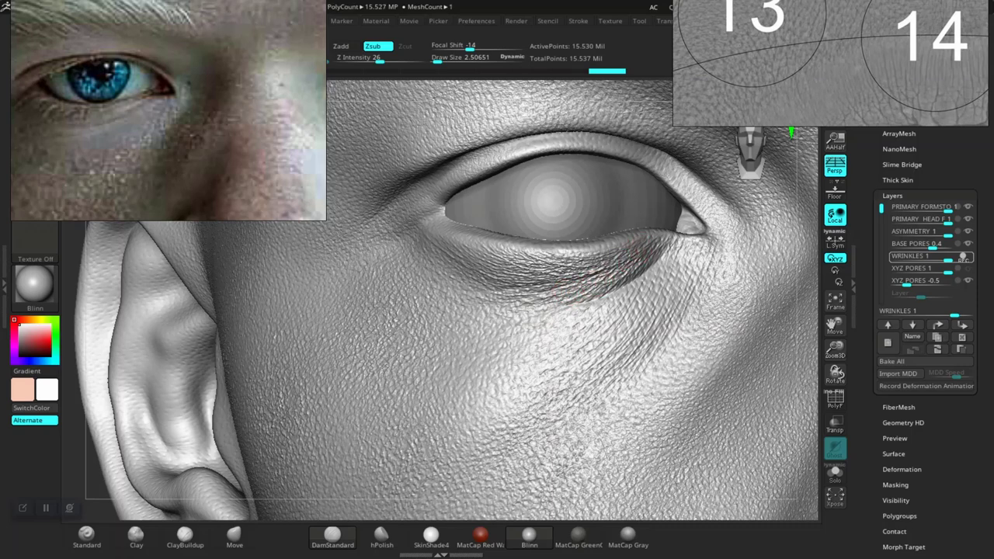
pyautogui.moveTo(522, 277); pyautogui.dragTo(462, 254)
pyautogui.moveTo(560, 269); pyautogui.dragTo(464, 256)
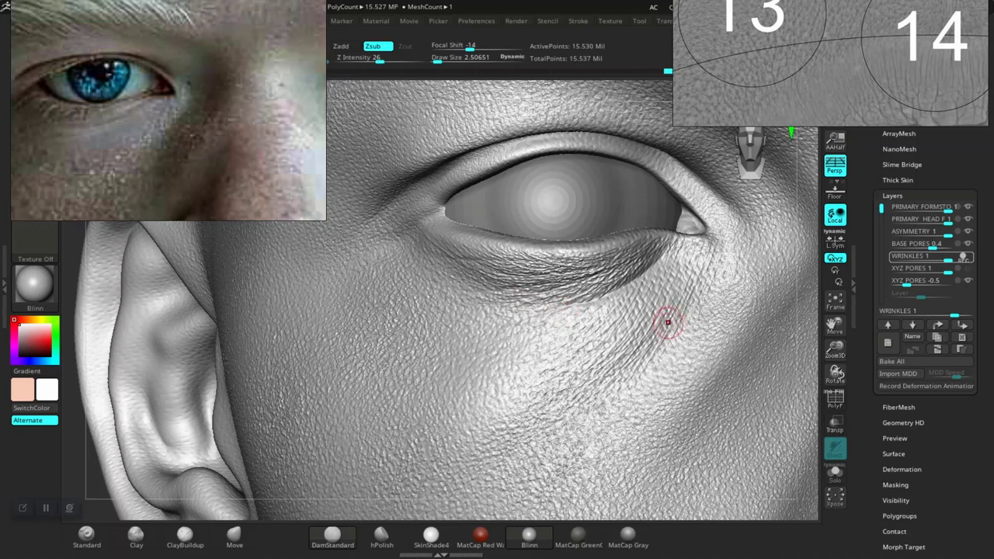
pyautogui.moveTo(673, 321)
pyautogui.mouseDown()
pyautogui.moveTo(702, 284)
pyautogui.moveTo(704, 397)
pyautogui.moveTo(677, 316)
pyautogui.moveTo(703, 239)
pyautogui.moveTo(616, 235)
pyautogui.mouseUp()
pyautogui.moveTo(834, 324); pyautogui.dragTo(834, 324)
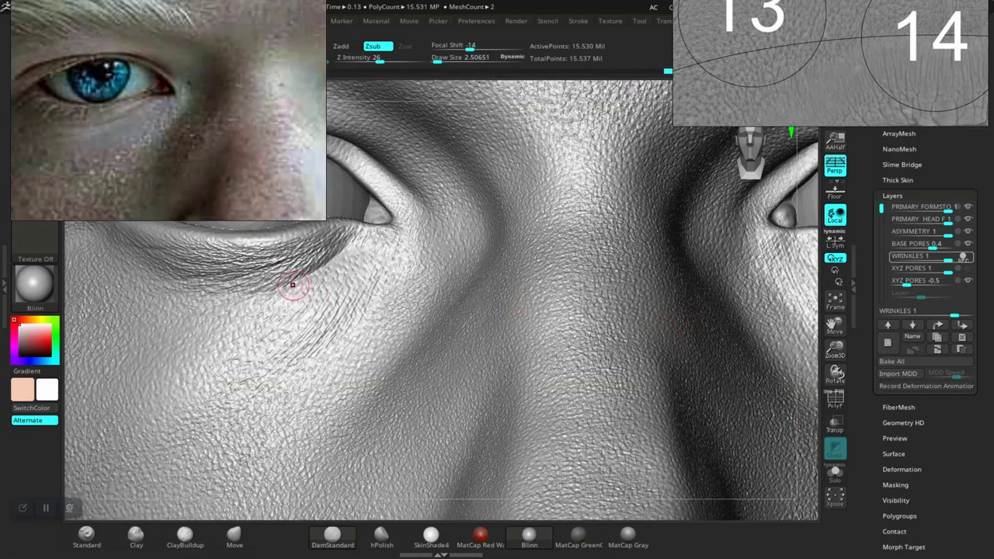
pyautogui.moveTo(299, 283); pyautogui.dragTo(244, 293)
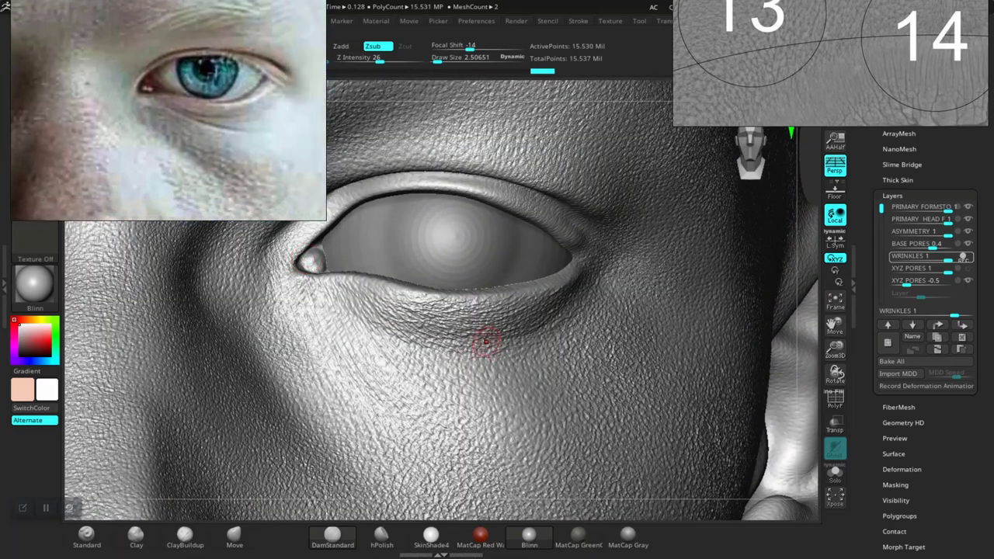
# - Carve matching curved wrinkles under the character's left eye, from the outer lower lid towards the inner corner
pyautogui.moveTo(486, 342)
pyautogui.mouseDown()
pyautogui.moveTo(536, 351)
pyautogui.moveTo(460, 348)
pyautogui.moveTo(400, 332)
pyautogui.moveTo(342, 291)
pyautogui.mouseUp()
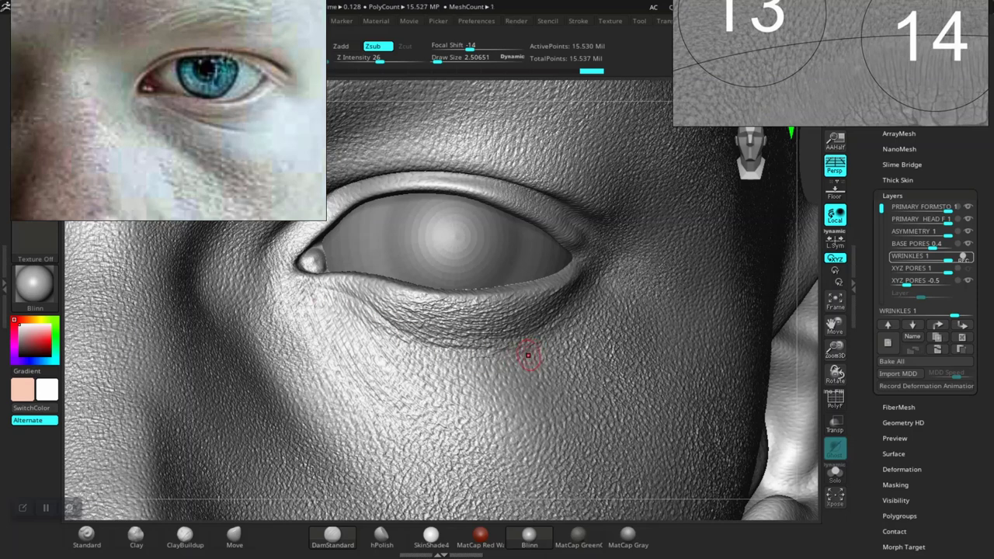
pyautogui.moveTo(505, 320)
pyautogui.mouseDown()
pyautogui.moveTo(431, 322)
pyautogui.moveTo(308, 290)
pyautogui.mouseUp()
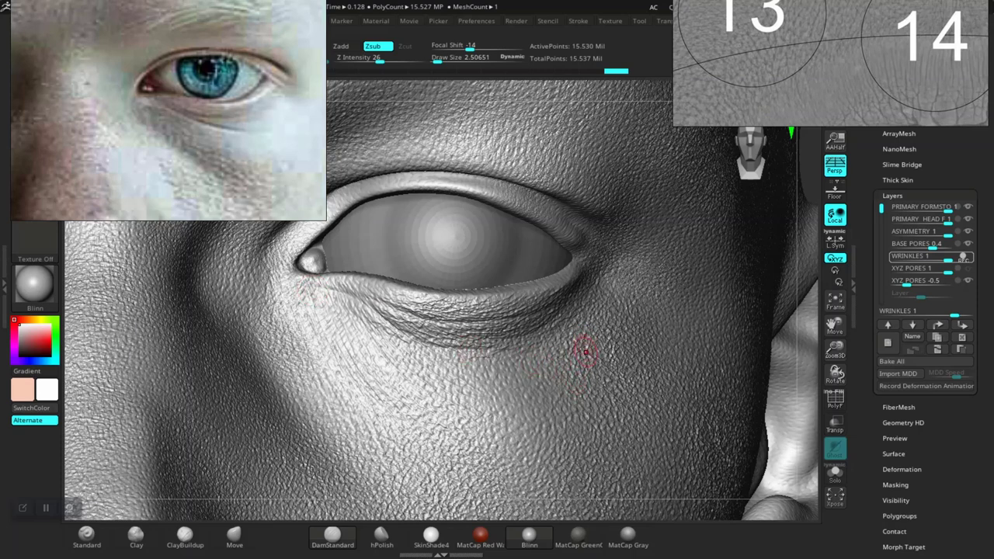
pyautogui.moveTo(466, 351); pyautogui.dragTo(505, 341)
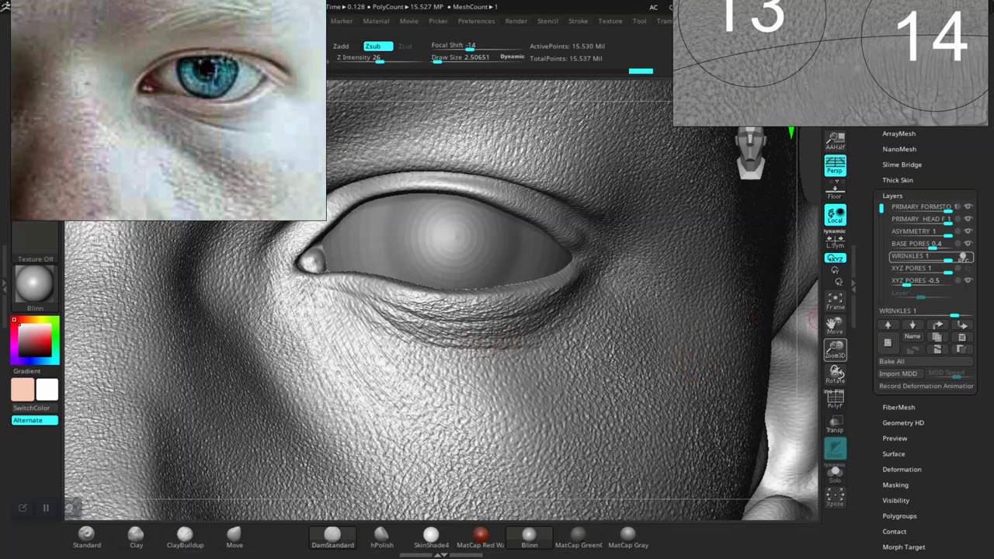
pyautogui.moveTo(834, 350); pyautogui.dragTo(636, 286)
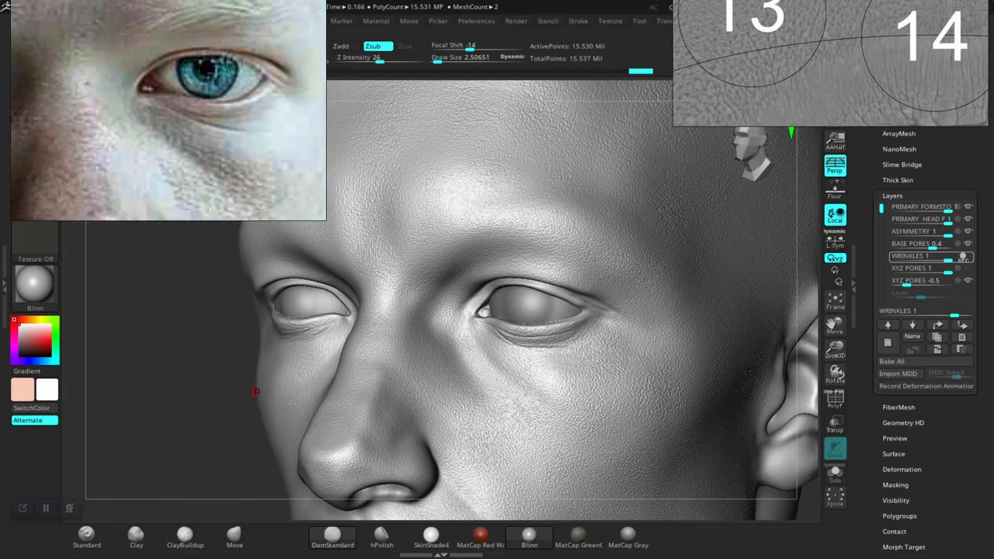
# - Refine the outer under-eye wrinkles of the character's left eye from the side, reducing the draw size to 1.50651
pyautogui.moveTo(181, 416); pyautogui.dragTo(159, 403)
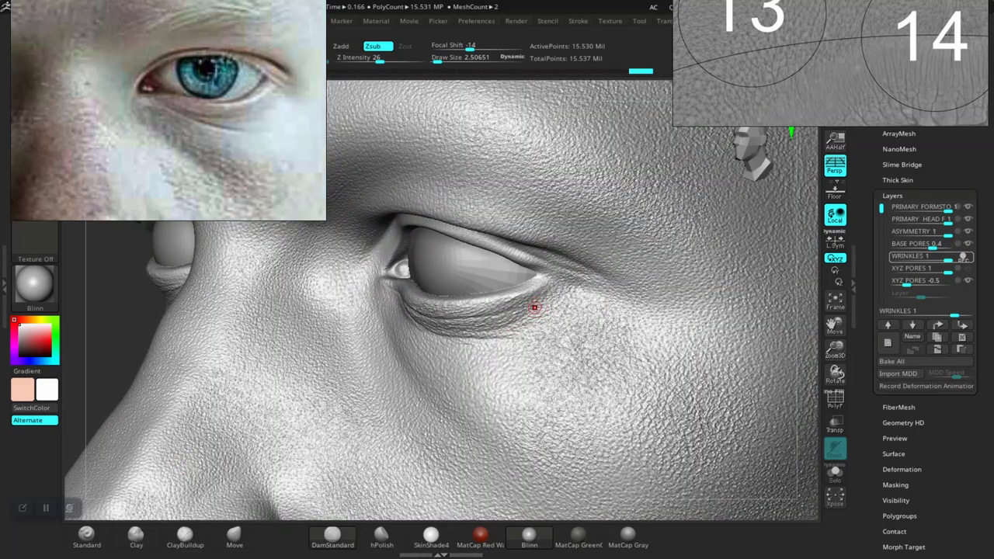
pyautogui.moveTo(482, 323); pyautogui.dragTo(532, 313)
pyautogui.moveTo(115, 350); pyautogui.dragTo(252, 351)
pyautogui.moveTo(718, 232); pyautogui.dragTo(563, 349)
pyautogui.press('super')
pyautogui.click(225, 409)
pyautogui.moveTo(225, 410); pyautogui.dragTo(409, 416)
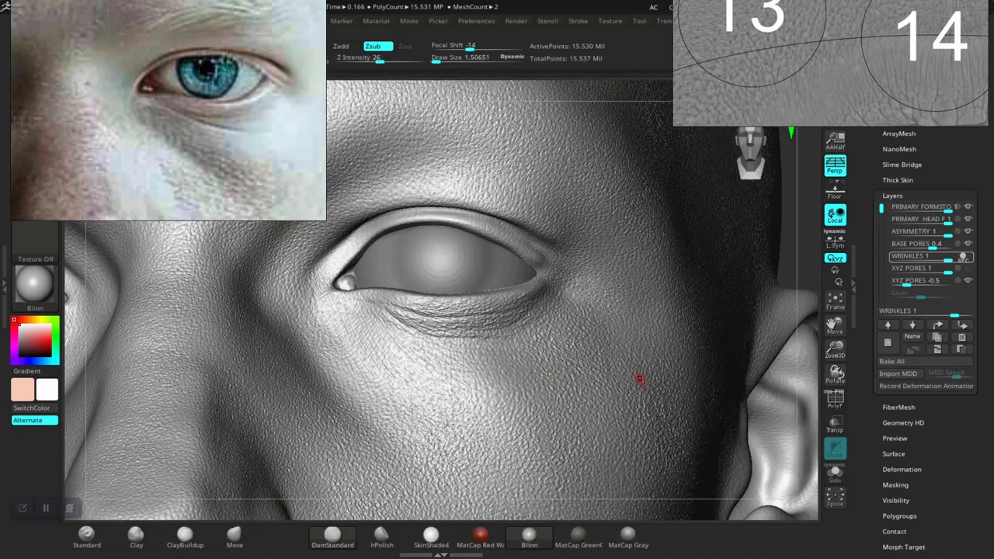
# - Carve fine frown lines between the eyebrows with DamStandard at a draw size of 1.50651
pyautogui.press('f')
pyautogui.moveTo(639, 378); pyautogui.dragTo(792, 505)
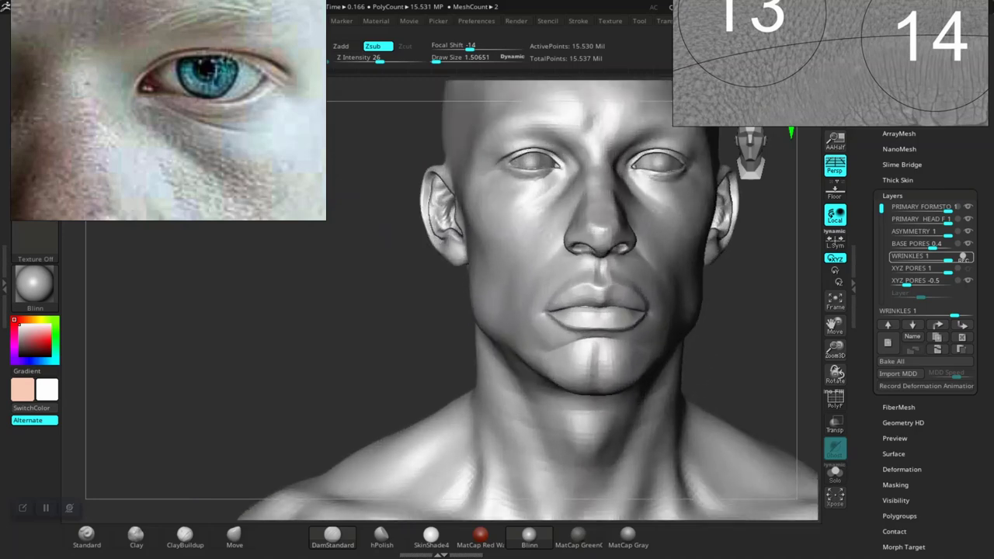
pyautogui.moveTo(233, 311); pyautogui.dragTo(310, 497)
pyautogui.keyDown('alt'); pyautogui.moveTo(233, 272); pyautogui.dragTo(333, 482); pyautogui.keyUp('alt')
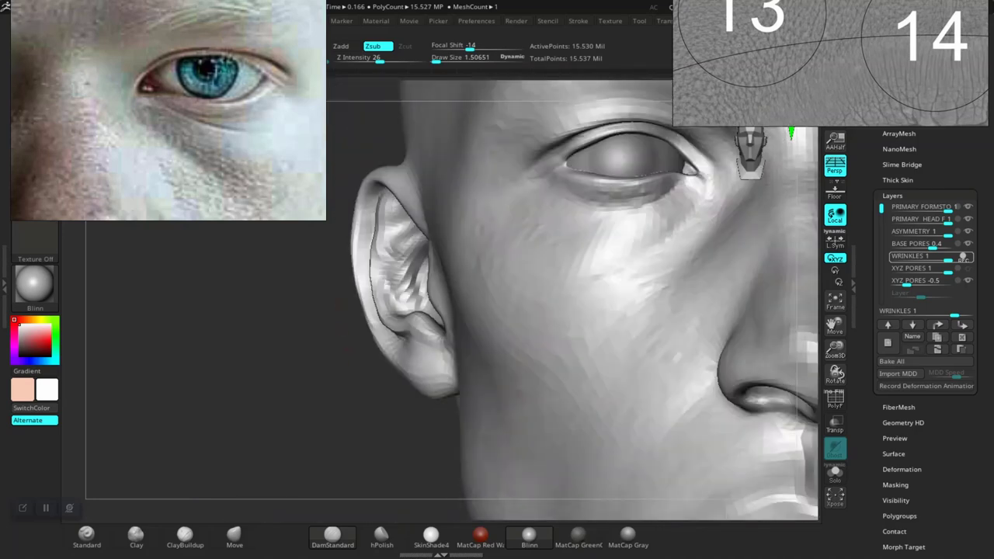
pyautogui.moveTo(338, 303); pyautogui.dragTo(342, 361)
pyautogui.keyDown('alt'); pyautogui.moveTo(233, 272); pyautogui.dragTo(209, 513); pyautogui.keyUp('alt')
pyautogui.keyDown('alt'); pyautogui.moveTo(233, 306); pyautogui.dragTo(218, 435); pyautogui.keyUp('alt')
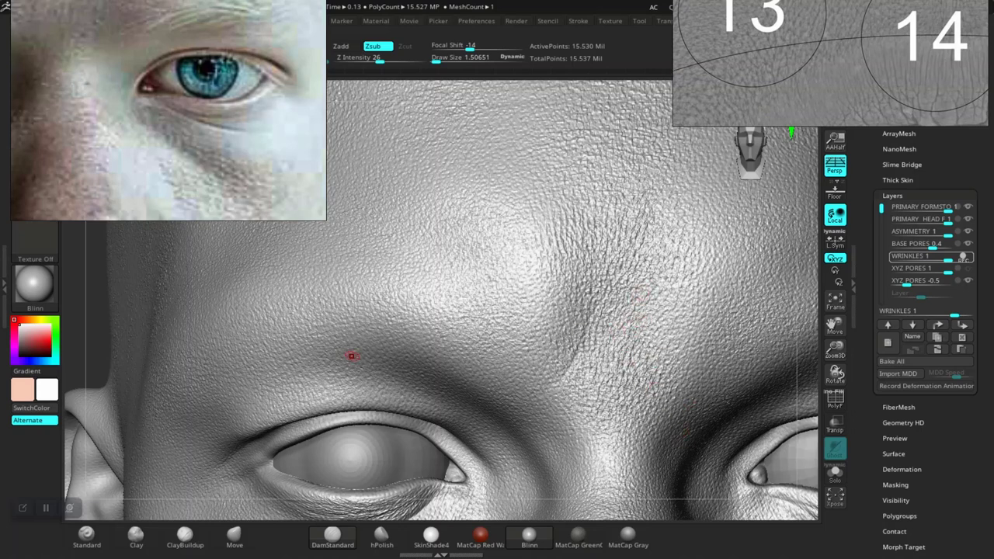
# - Carve thin horizontal wrinkles across the middle of the forehead with DamStandard at a draw size of 3.50651
pyautogui.keyDown('alt'); pyautogui.moveTo(89, 365); pyautogui.dragTo(271, 454); pyautogui.keyUp('alt')
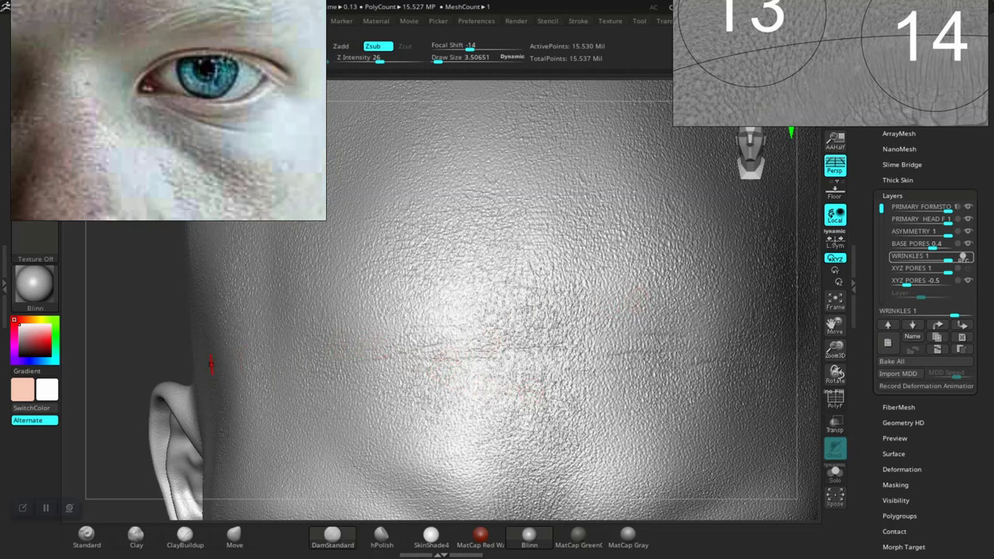
pyautogui.keyDown('alt'); pyautogui.moveTo(155, 357); pyautogui.dragTo(117, 334); pyautogui.keyUp('alt')
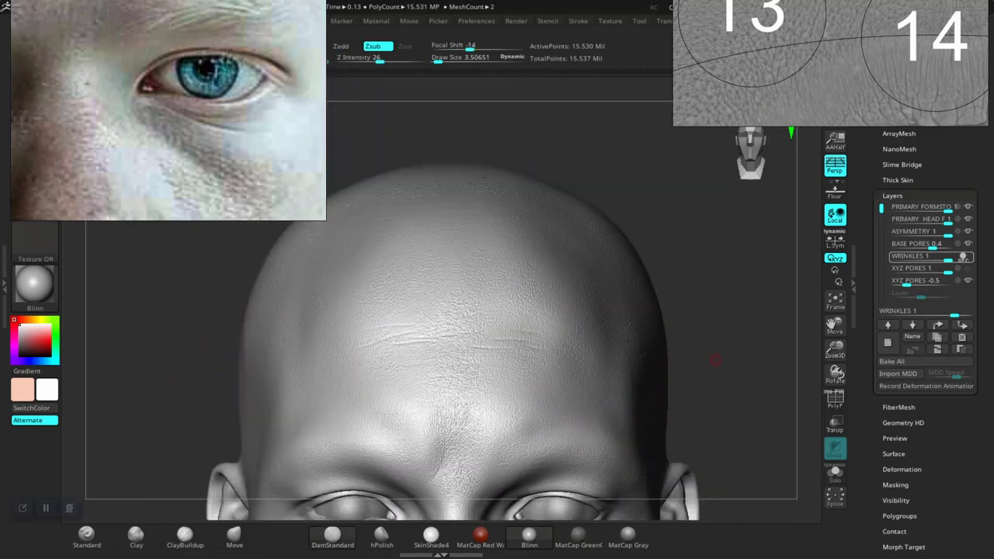
pyautogui.keyDown('alt'); pyautogui.moveTo(716, 360); pyautogui.dragTo(673, 282); pyautogui.keyUp('alt')
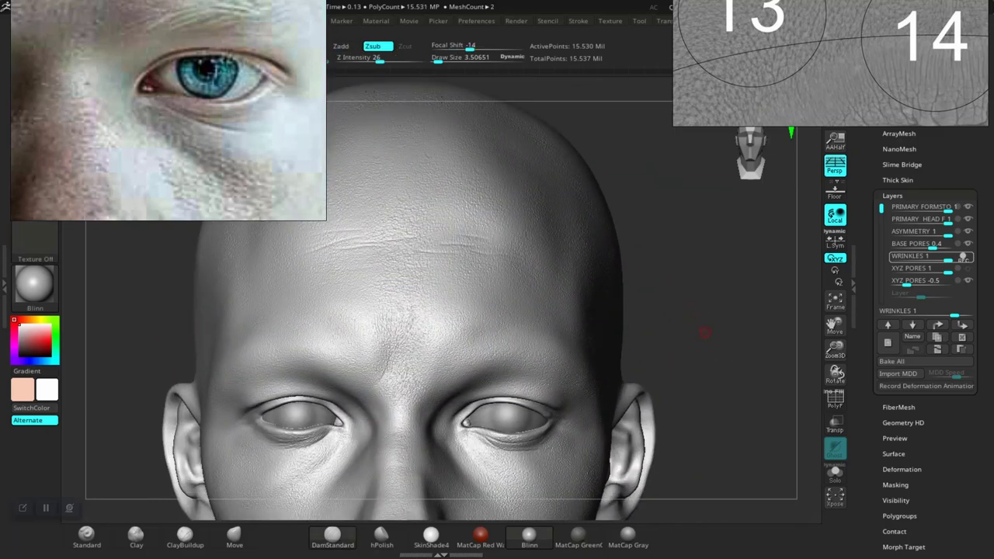
# - Check the forehead wrinkles up close and bring another skin area of the reference photo into view for comparison
pyautogui.moveTo(705, 332); pyautogui.dragTo(745, 281)
pyautogui.moveTo(759, 362); pyautogui.dragTo(747, 376)
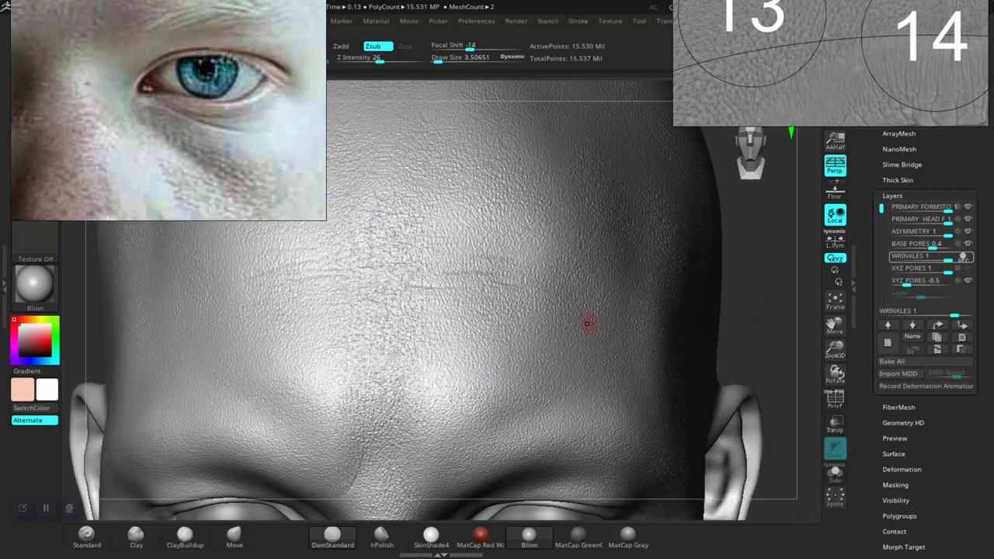
pyautogui.press('ctrl')
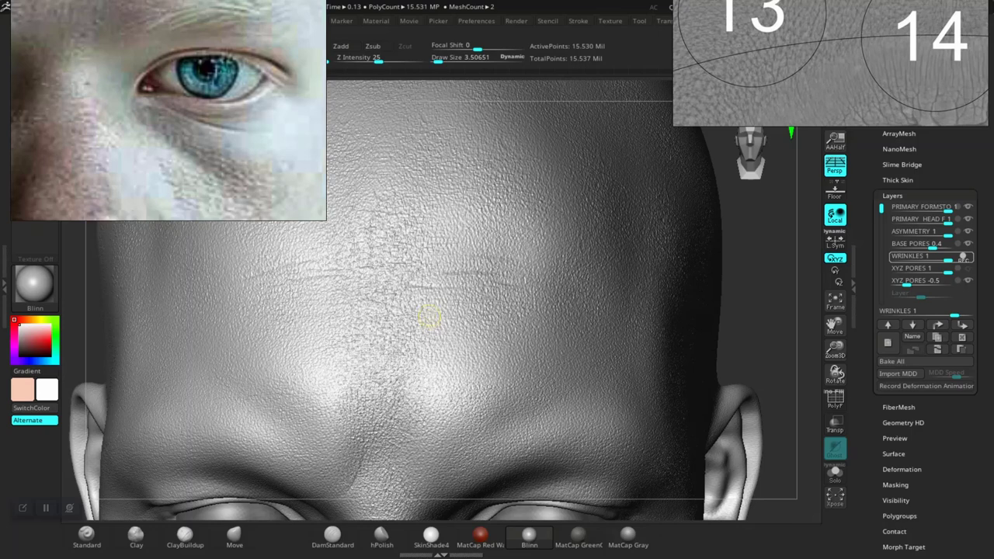
pyautogui.moveTo(171, 47); pyautogui.dragTo(171, 217, button='middle')
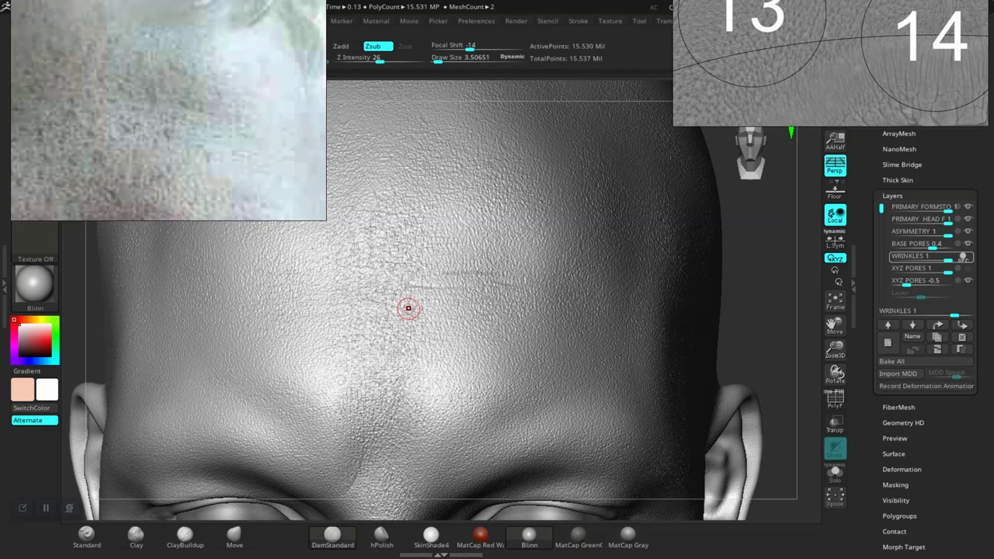
# - Refine the forehead wrinkles and carve fine lines above the inner brows with DamStandard at a draw size of 2.50651
pyautogui.moveTo(596, 309); pyautogui.dragTo(561, 328, button='right')
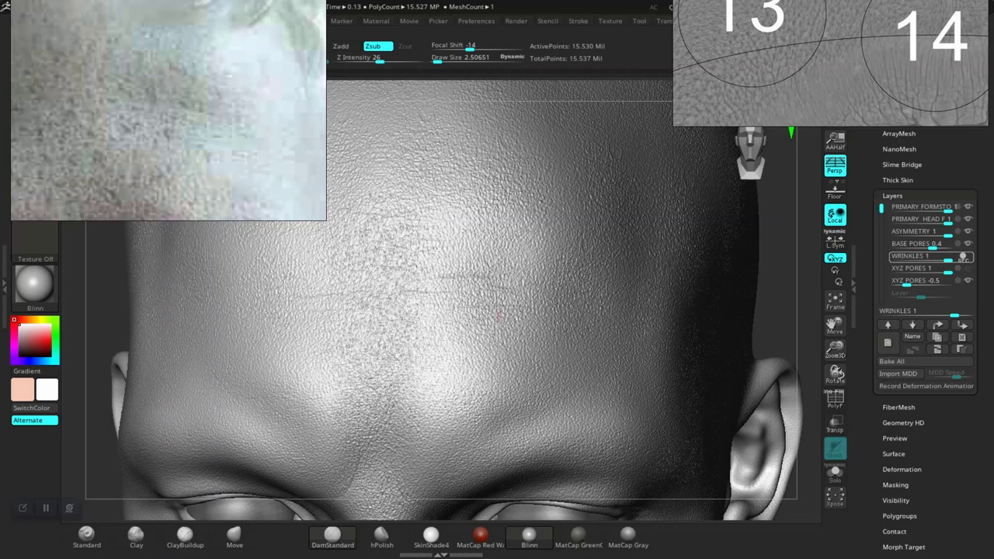
pyautogui.keyDown('alt'); pyautogui.moveTo(767, 316); pyautogui.dragTo(730, 295); pyautogui.keyUp('alt')
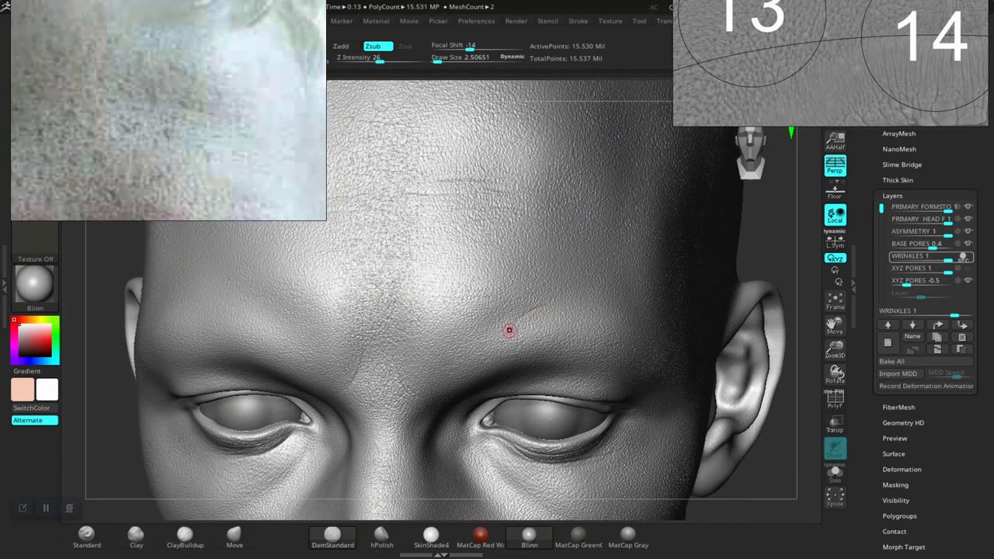
pyautogui.hotkey('ctrl', 'z')
pyautogui.press('b')
pyautogui.press('d')
pyautogui.press('s')
pyautogui.moveTo(753, 267); pyautogui.dragTo(870, 273)
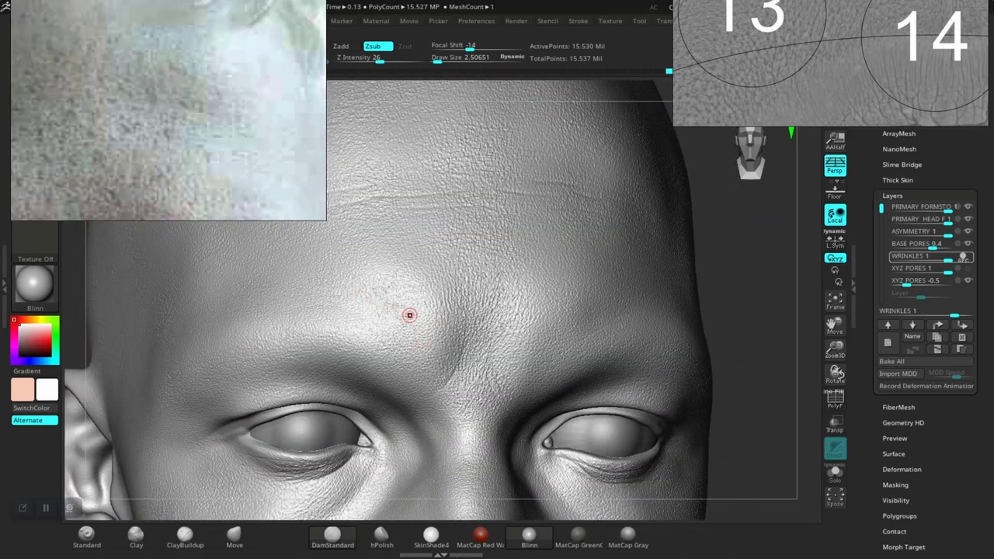
# - Compare the forehead with the reference photo and carve finer forehead lines with DamStandard at a draw size of 1.50651
pyautogui.moveTo(751, 330)
pyautogui.keyDown('alt'); pyautogui.mouseDown()
pyautogui.moveTo(662, 336)
pyautogui.moveTo(629, 387)
pyautogui.mouseUp(); pyautogui.keyUp('alt')
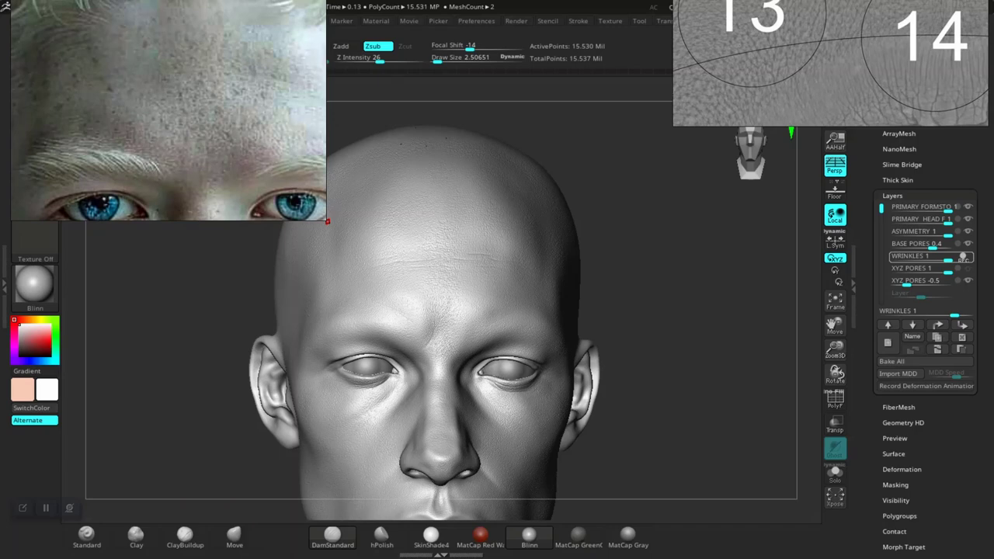
pyautogui.moveTo(657, 326)
pyautogui.mouseDown()
pyautogui.moveTo(665, 320)
pyautogui.moveTo(660, 392)
pyautogui.mouseUp()
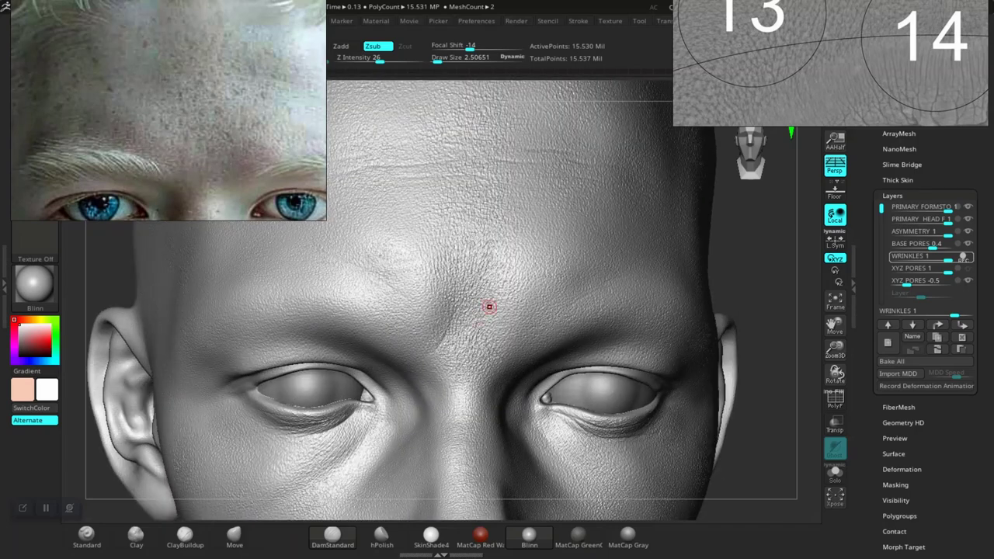
pyautogui.press('[')
pyautogui.moveTo(737, 257); pyautogui.dragTo(725, 287)
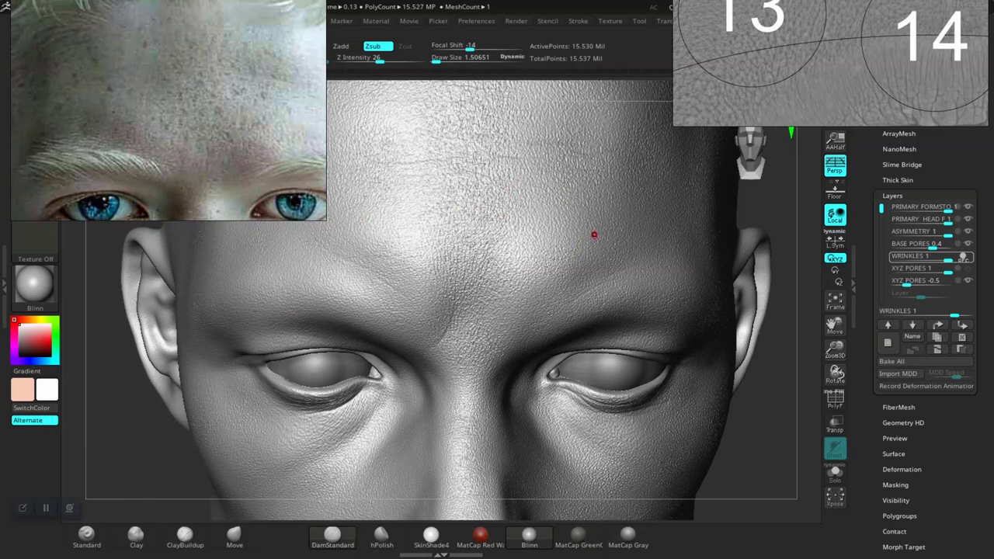
pyautogui.keyDown('alt'); pyautogui.moveTo(738, 402); pyautogui.dragTo(705, 535); pyautogui.keyUp('alt')
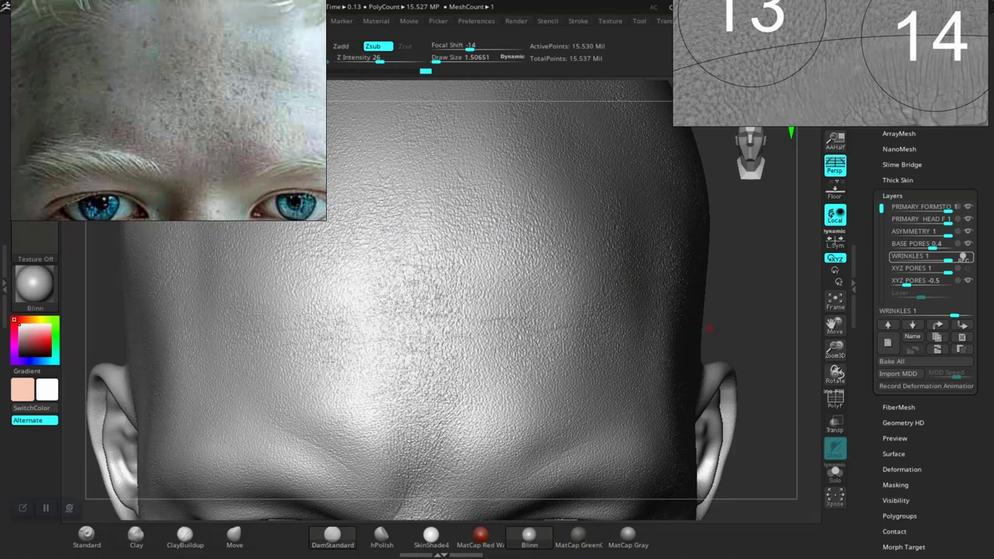
pyautogui.press('shift')
pyautogui.moveTo(762, 355); pyautogui.dragTo(745, 132)
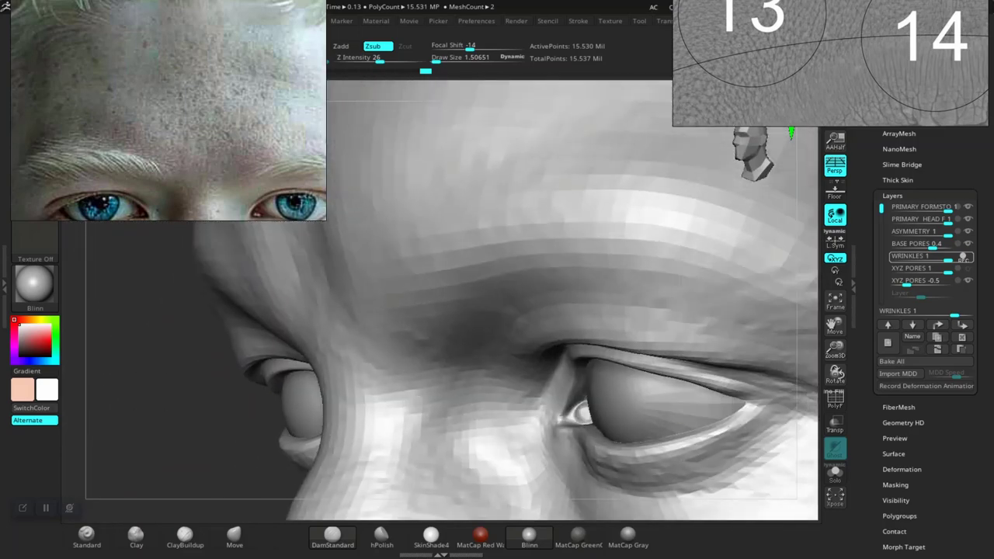
# - Carve fine lines along the nasolabial fold on the character's left cheek with DamStandard at a draw size of 1.50651
pyautogui.keyDown('alt'); pyautogui.moveTo(205, 444); pyautogui.dragTo(164, 228); pyautogui.keyUp('alt')
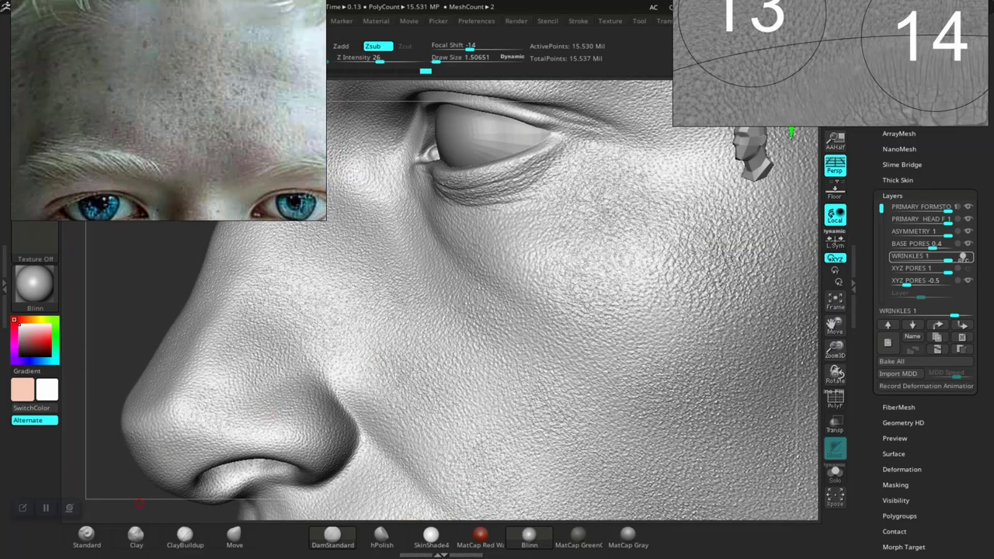
pyautogui.moveTo(139, 503)
pyautogui.keyDown('alt'); pyautogui.mouseDown()
pyautogui.moveTo(137, 396)
pyautogui.moveTo(149, 439)
pyautogui.moveTo(139, 509)
pyautogui.mouseUp(); pyautogui.keyUp('alt')
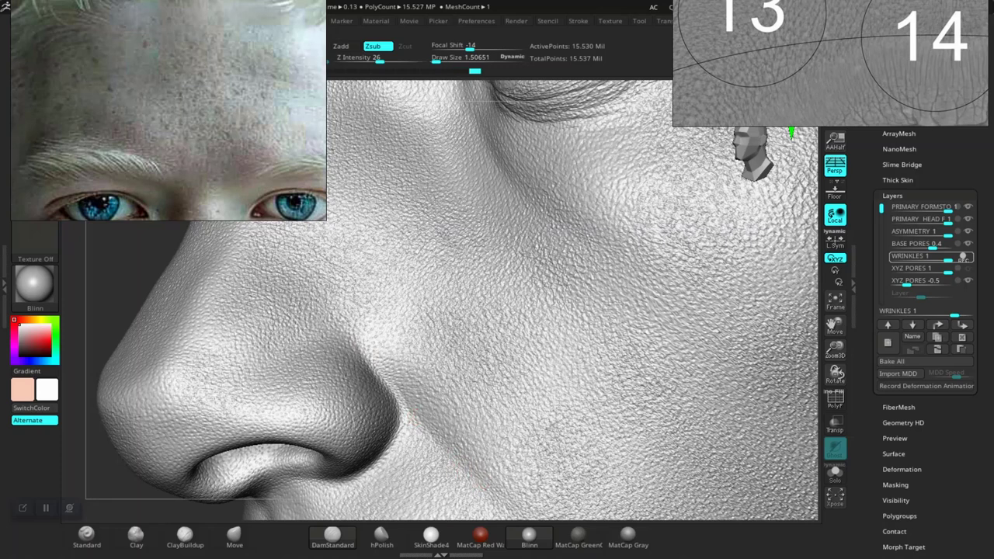
pyautogui.moveTo(198, 515)
pyautogui.keyDown('alt'); pyautogui.mouseDown()
pyautogui.moveTo(215, 348)
pyautogui.moveTo(311, 342)
pyautogui.mouseUp(); pyautogui.keyUp('alt')
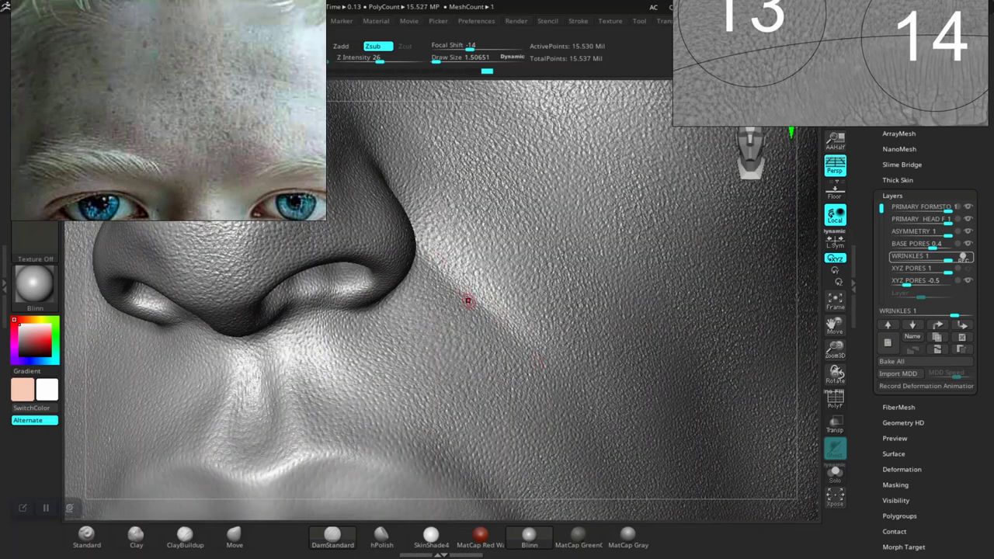
# - Carve fine diagonal lines along the nasolabial fold beside the character's right nostril
pyautogui.moveTo(835, 350); pyautogui.dragTo(894, 373)
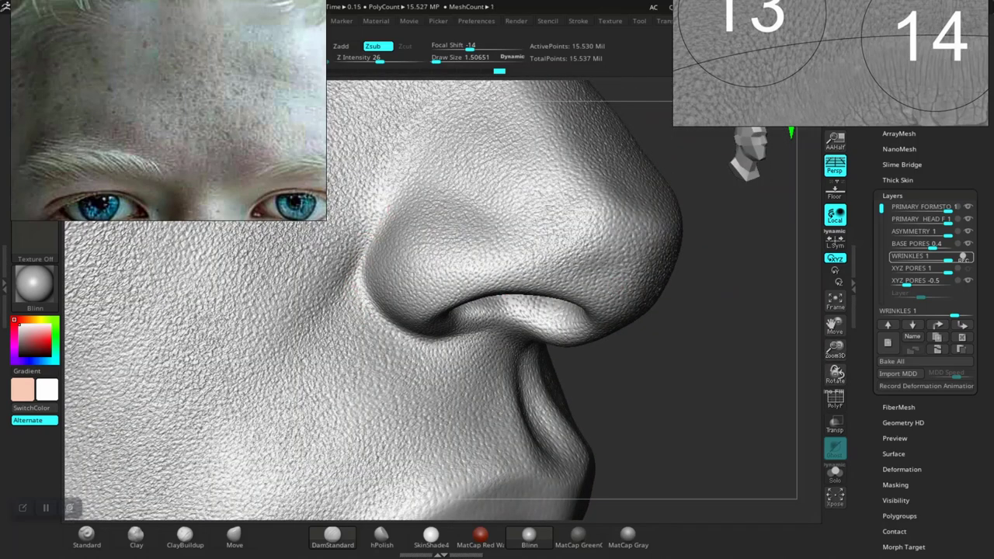
pyautogui.moveTo(452, 216); pyautogui.dragTo(468, 208)
pyautogui.press('ctrl')
pyautogui.moveTo(349, 294); pyautogui.dragTo(287, 356)
pyautogui.moveTo(336, 310); pyautogui.dragTo(280, 376)
pyautogui.moveTo(314, 325); pyautogui.dragTo(246, 414)
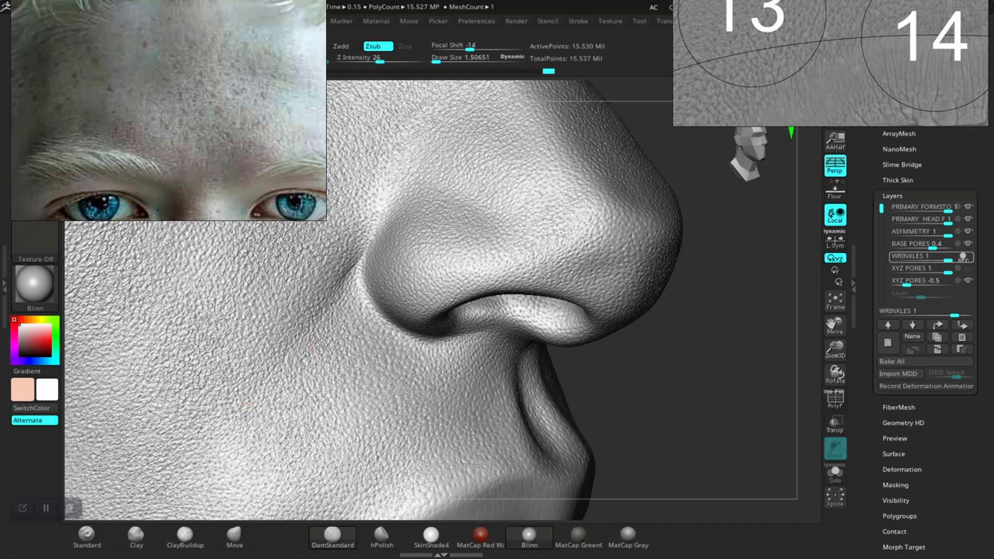
# - Define the creases around the base of both nostril wings with thin DamStandard strokes
pyautogui.moveTo(360, 289); pyautogui.dragTo(390, 324)
pyautogui.moveTo(628, 357); pyautogui.dragTo(473, 339)
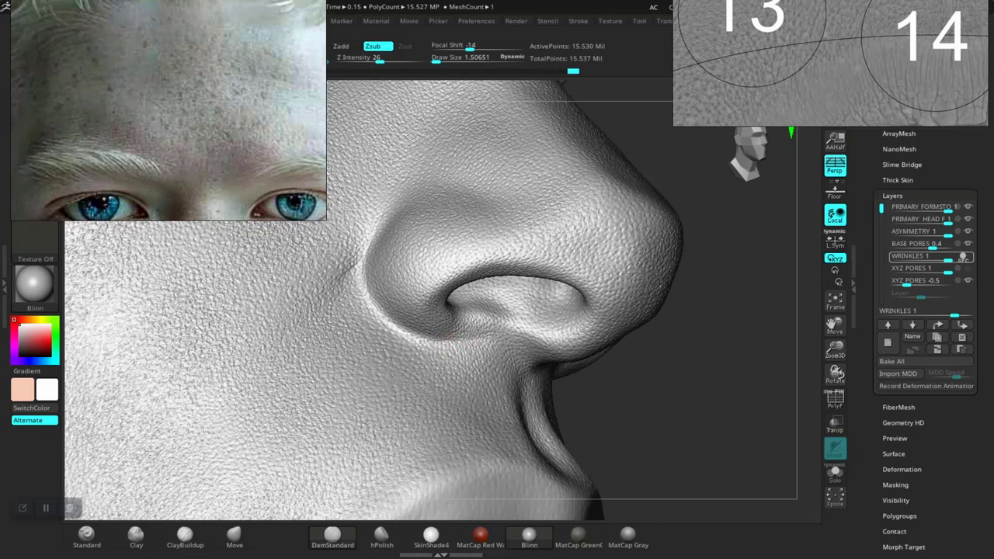
pyautogui.moveTo(404, 336); pyautogui.dragTo(393, 325)
pyautogui.moveTo(623, 390)
pyautogui.mouseDown()
pyautogui.moveTo(484, 339)
pyautogui.moveTo(618, 387)
pyautogui.mouseUp()
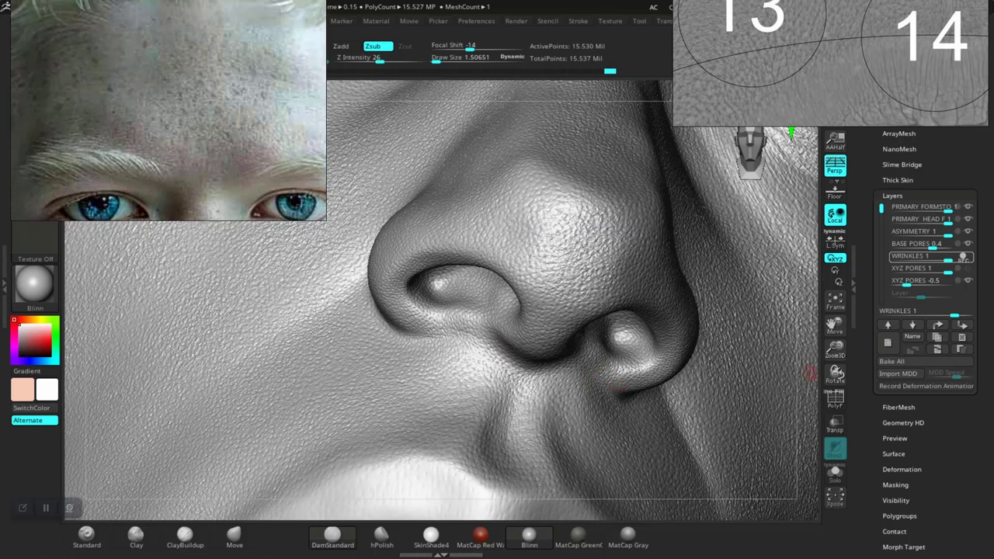
pyautogui.moveTo(836, 374); pyautogui.dragTo(701, 341)
pyautogui.moveTo(691, 299)
pyautogui.mouseDown()
pyautogui.moveTo(696, 358)
pyautogui.moveTo(667, 395)
pyautogui.mouseUp()
pyautogui.moveTo(447, 441); pyautogui.dragTo(504, 418)
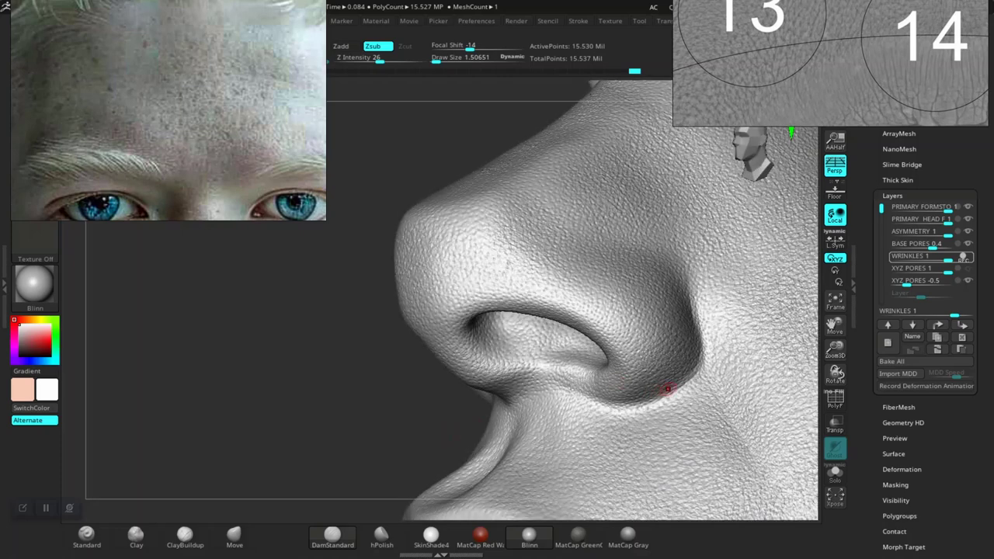
pyautogui.moveTo(667, 389)
pyautogui.mouseDown()
pyautogui.moveTo(638, 408)
pyautogui.moveTo(570, 394)
pyautogui.mouseUp()
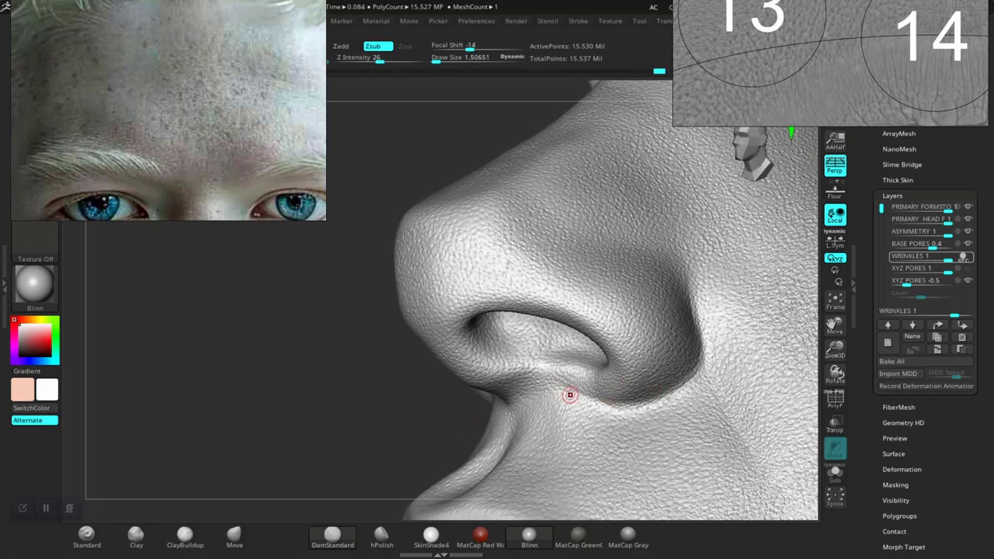
# - Carve fine skin lines on the bridge of the nose and the adjacent cheek areas with DamStandard
pyautogui.keyDown('alt'); pyautogui.moveTo(359, 466); pyautogui.dragTo(387, 459); pyautogui.keyUp('alt')
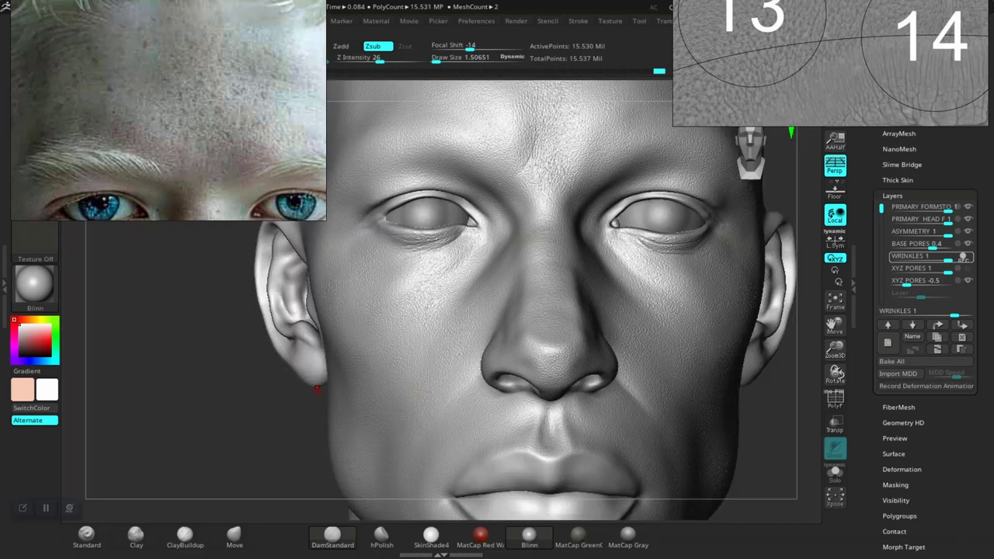
pyautogui.keyDown('alt'); pyautogui.moveTo(244, 393); pyautogui.dragTo(322, 512); pyautogui.keyUp('alt')
pyautogui.moveTo(205, 477); pyautogui.dragTo(260, 435)
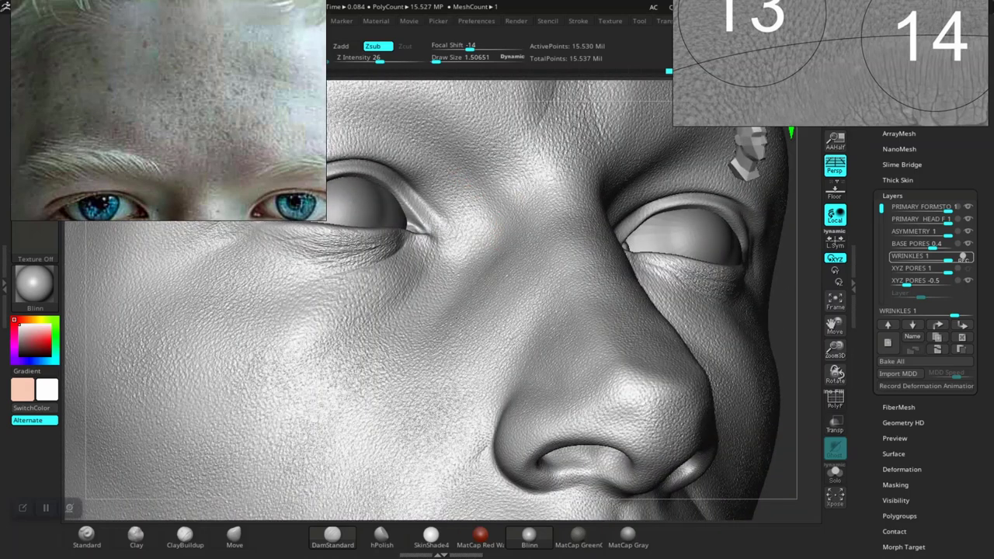
pyautogui.moveTo(809, 246); pyautogui.dragTo(737, 301)
pyautogui.moveTo(154, 437); pyautogui.dragTo(191, 447)
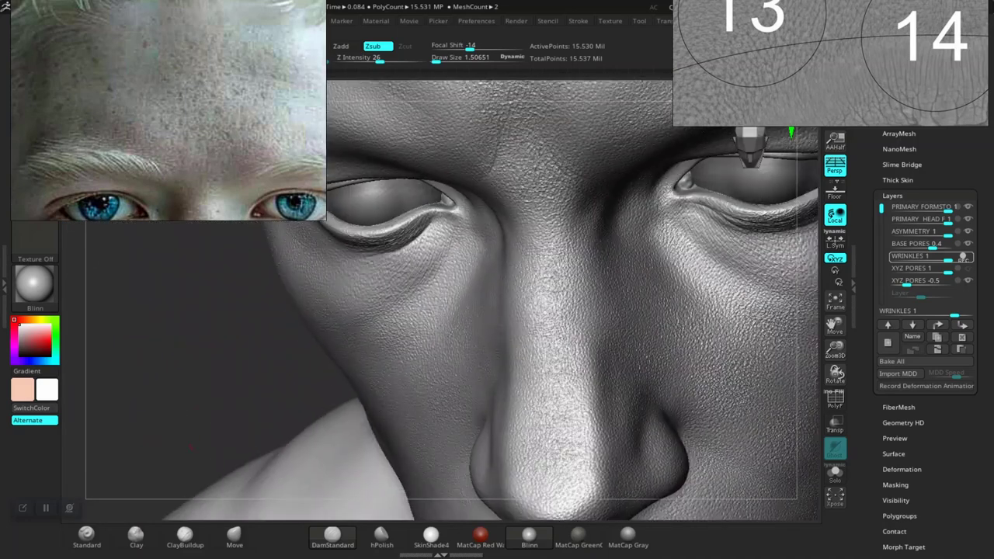
pyautogui.keyDown('alt'); pyautogui.moveTo(258, 399); pyautogui.dragTo(268, 446); pyautogui.keyUp('alt')
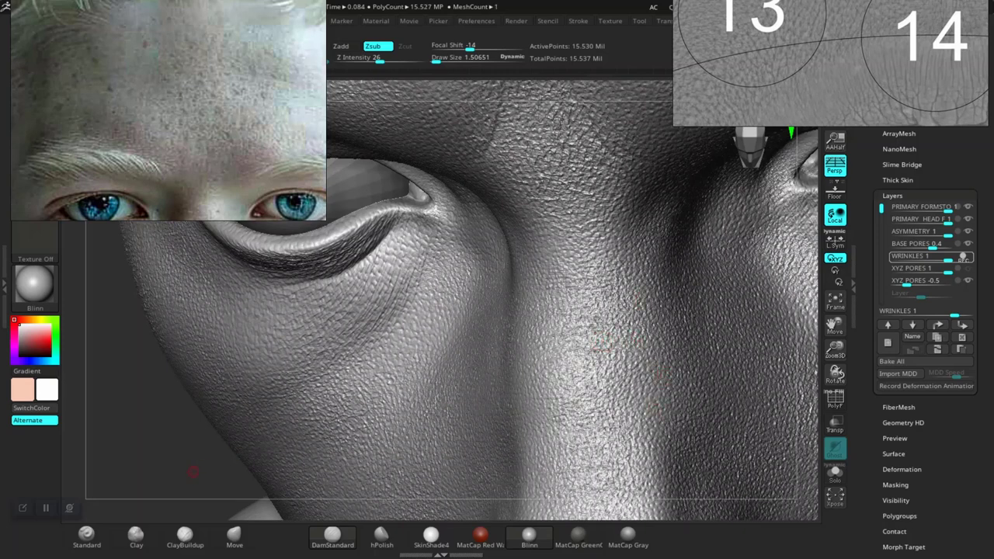
pyautogui.keyDown('alt'); pyautogui.moveTo(192, 471); pyautogui.dragTo(231, 397); pyautogui.keyUp('alt')
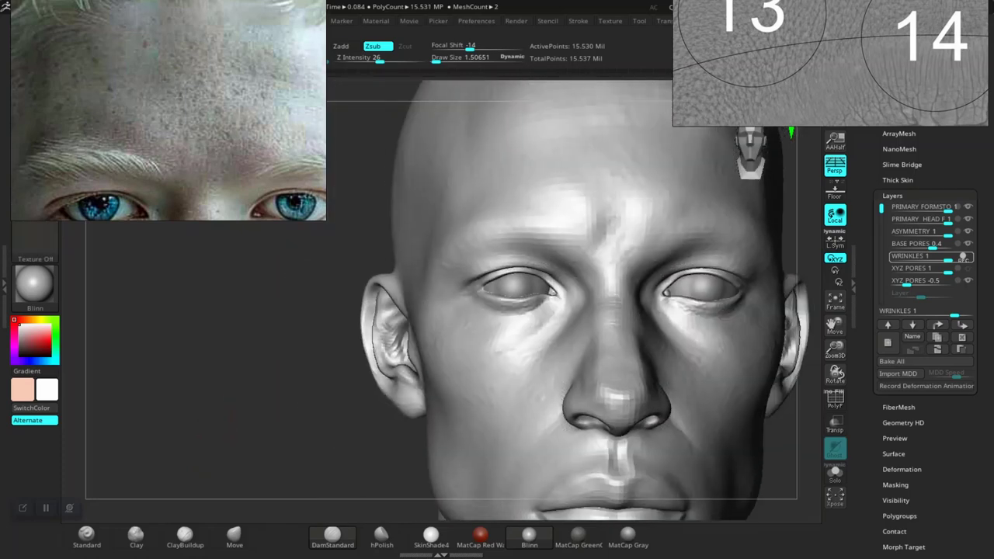
# - Check the added skin detail on the whole face from the front and reselect the DamStandard brush
pyautogui.moveTo(252, 439); pyautogui.dragTo(261, 391)
pyautogui.press('shift')
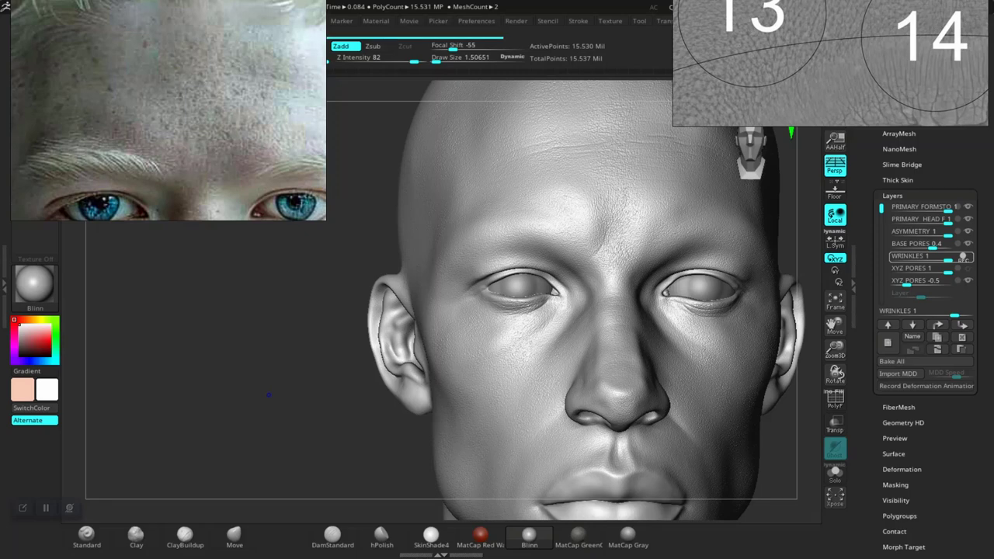
pyautogui.press('b')
pyautogui.press('d')
pyautogui.press('s')
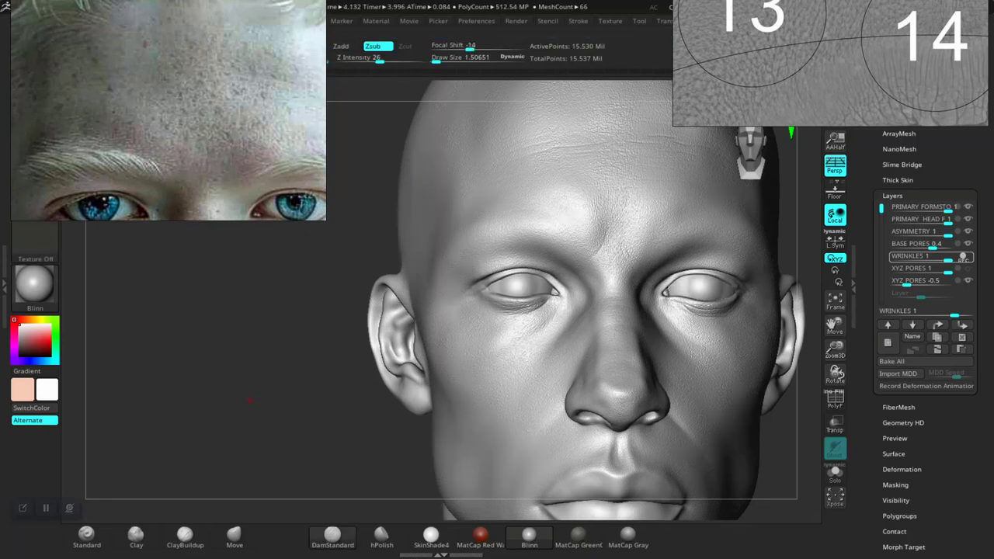
pyautogui.keyDown('alt'); pyautogui.moveTo(248, 403); pyautogui.dragTo(144, 314); pyautogui.keyUp('alt')
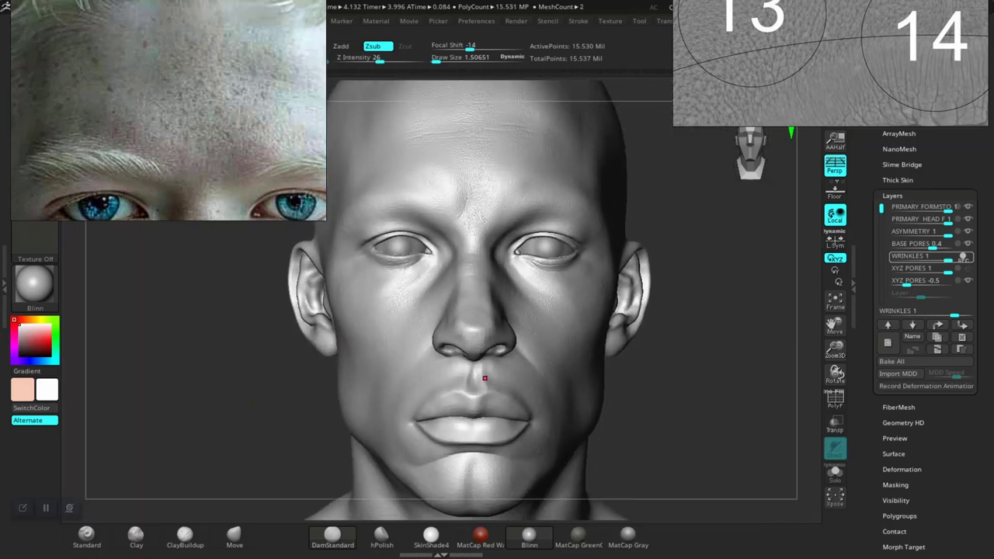
# - Save the project over the existing ALBINO MALE 01 file
pyautogui.hotkey('ctrl', 's')
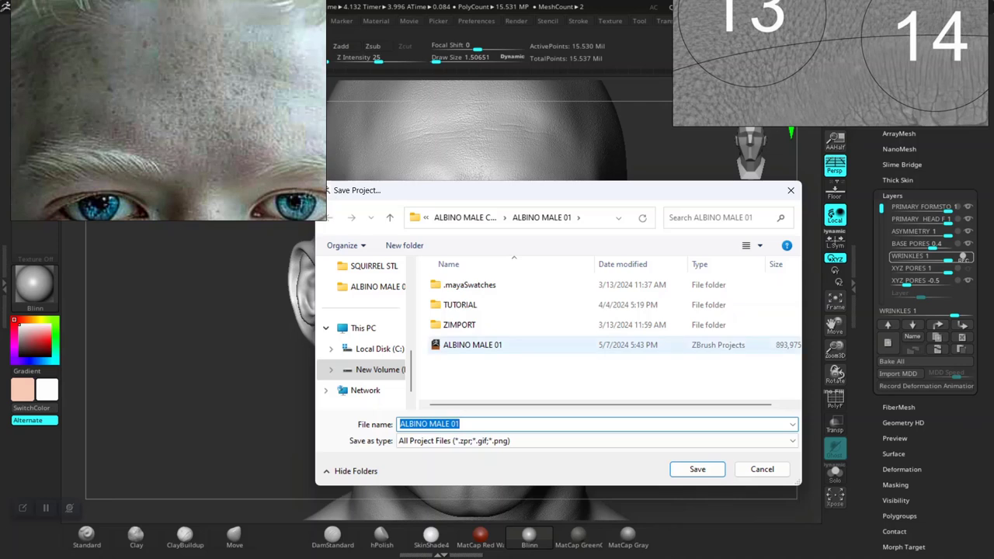
pyautogui.click(502, 346)
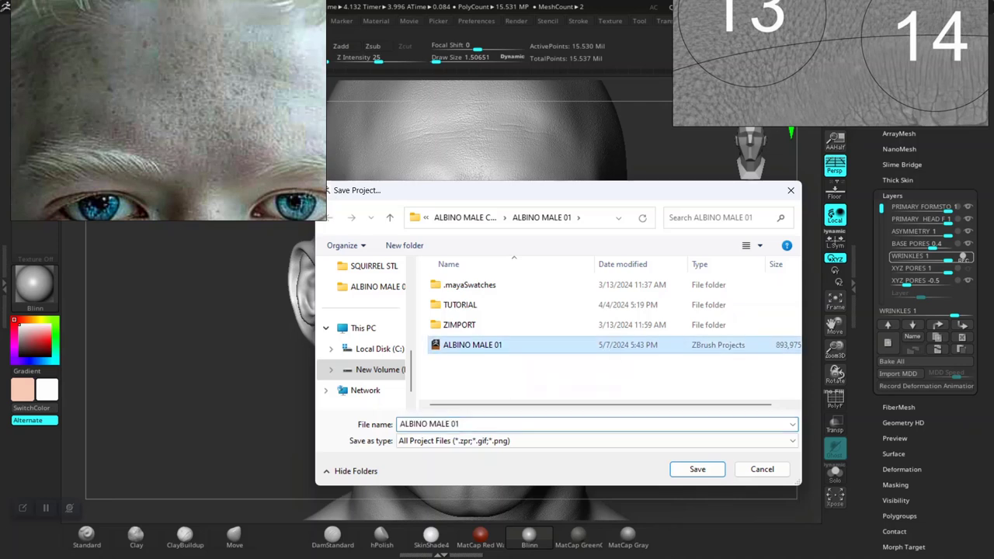
pyautogui.click(697, 469)
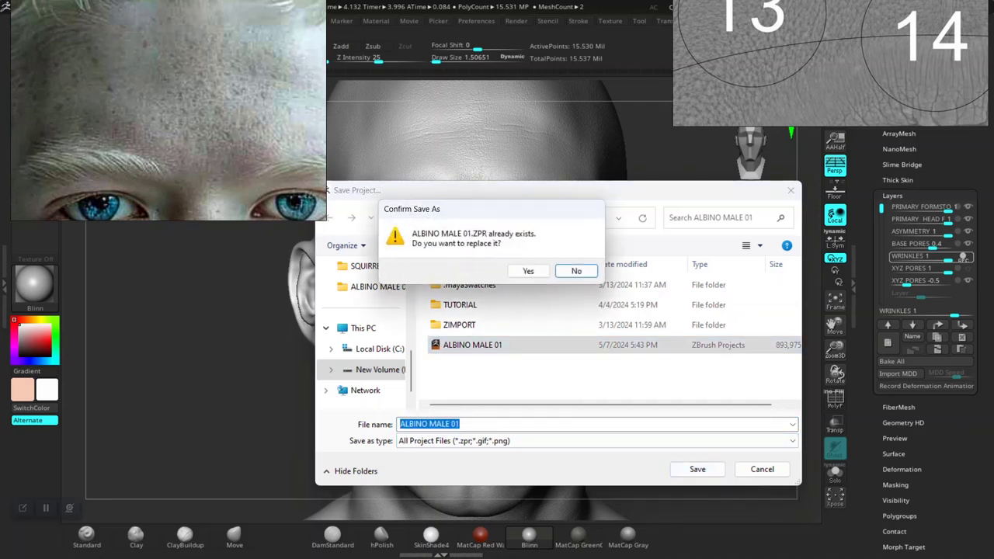
pyautogui.click(526, 268)
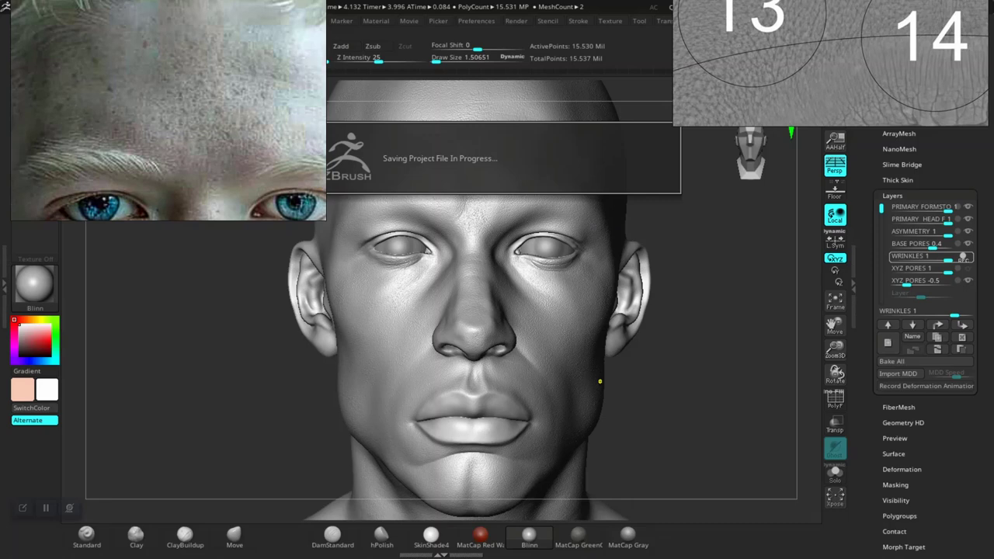
# - Set DamStandard to a draw size of 7.50651 with X symmetry and try a stroke on the lower lip
pyautogui.click(332, 534)
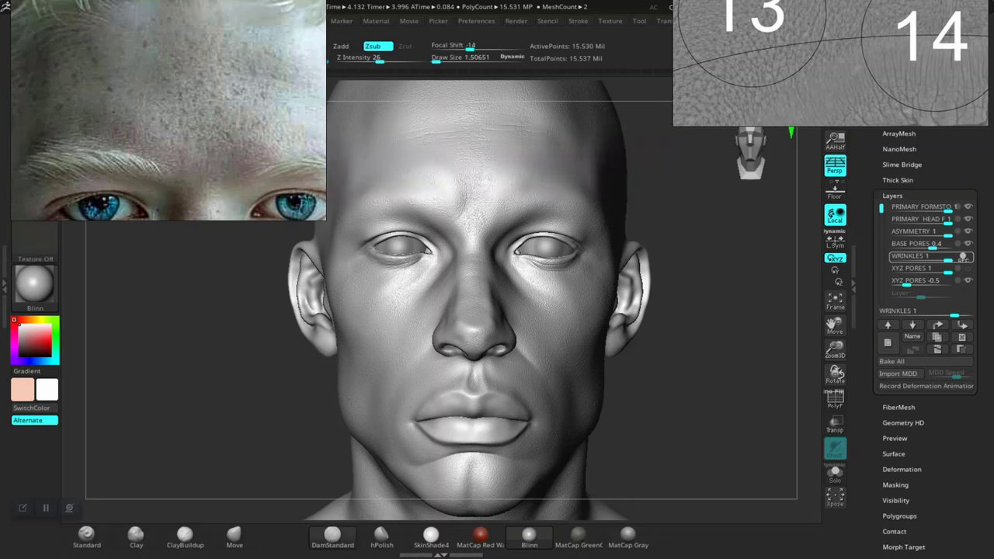
pyautogui.keyDown('alt'); pyautogui.moveTo(722, 350); pyautogui.dragTo(736, 132); pyautogui.keyUp('alt')
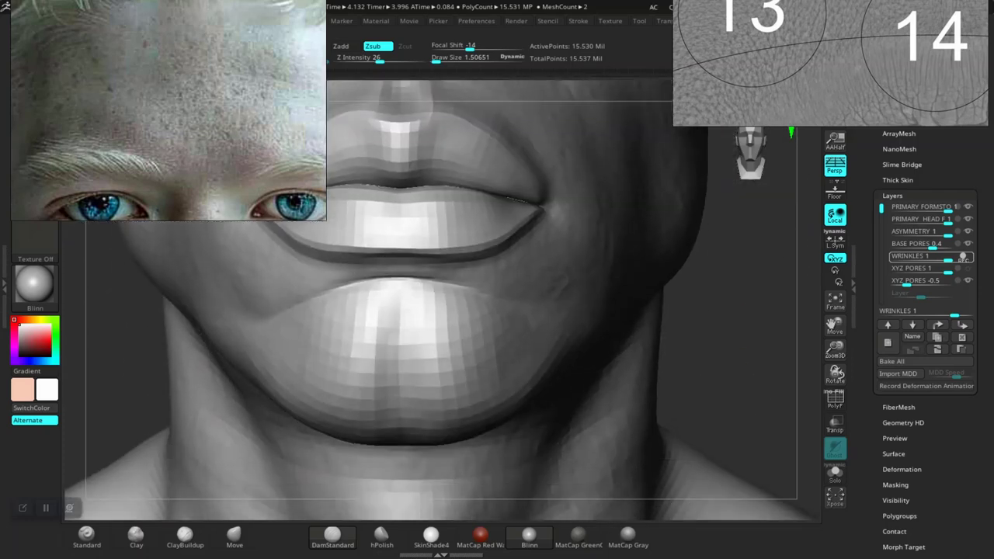
pyautogui.keyDown('alt'); pyautogui.moveTo(736, 256); pyautogui.dragTo(722, 404); pyautogui.keyUp('alt')
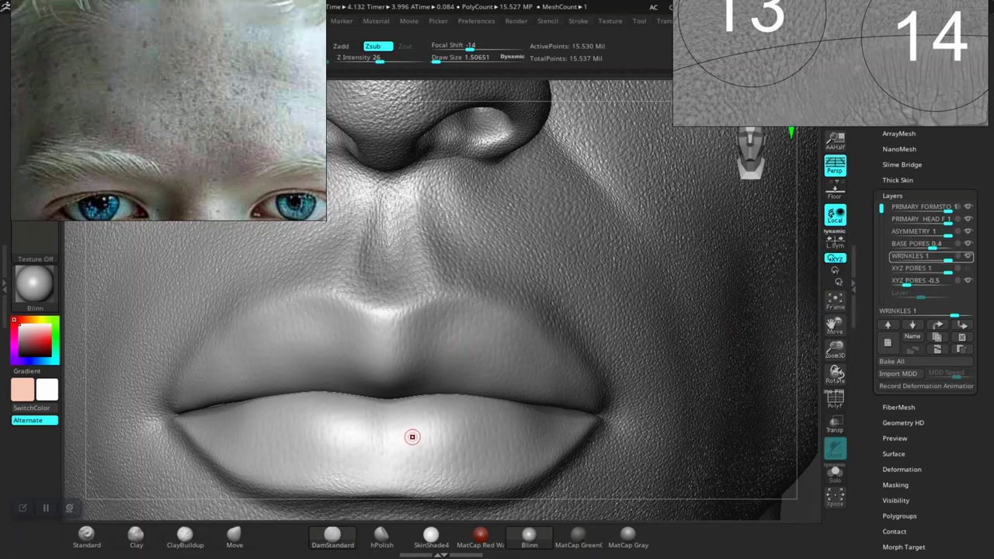
pyautogui.press(']')
pyautogui.press(']')
pyautogui.press(']')
pyautogui.press(']')
pyautogui.press('x')
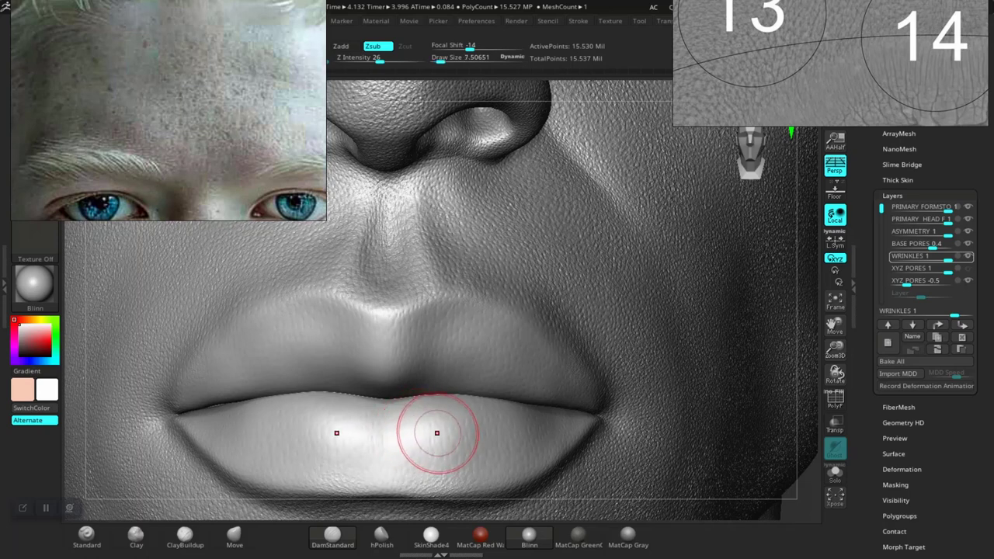
pyautogui.click(469, 445)
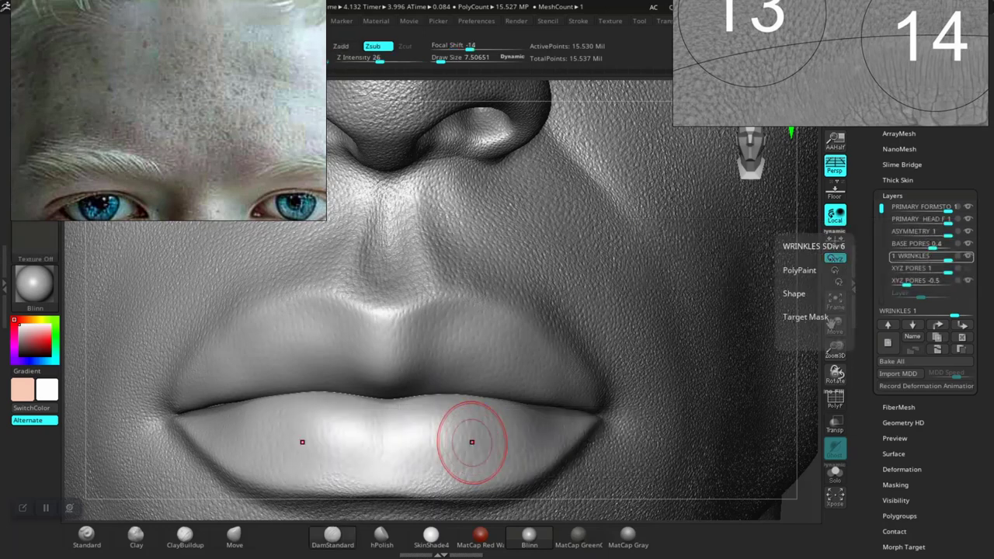
# - Turn on recording for the WRINKLES layer, smooth the lips, and reselect the DamStandard brush
pyautogui.click(959, 256)
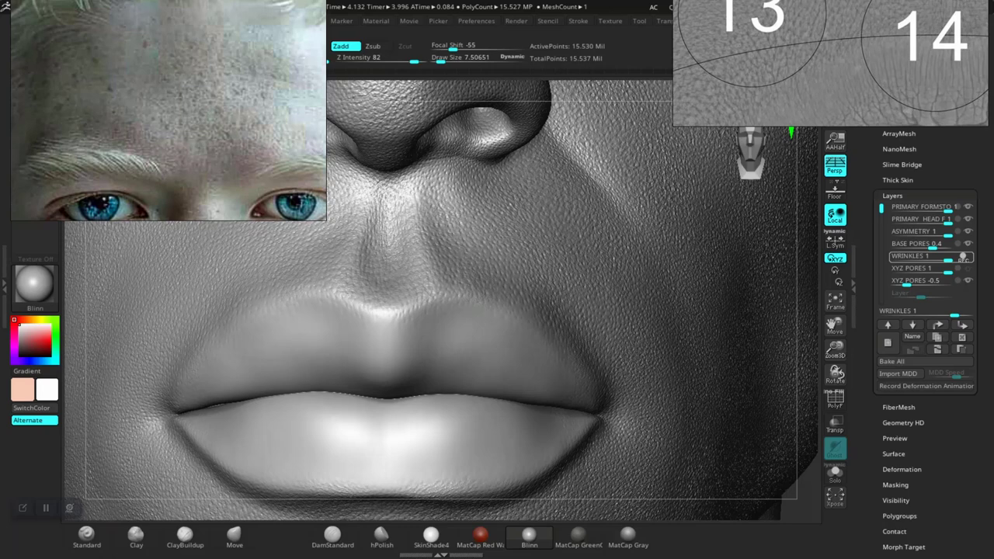
pyautogui.press('b')
pyautogui.press('d')
pyautogui.press('s')
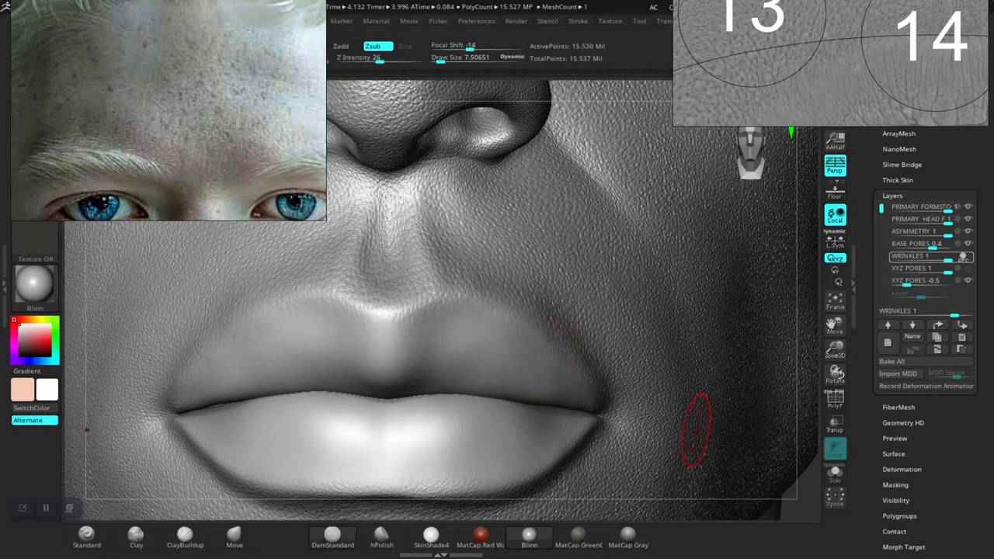
# - Save the project again, choosing the existing ALBINO MALE 01 file as the one to replace
pyautogui.press('f')
pyautogui.moveTo(681, 358)
pyautogui.keyDown('alt'); pyautogui.mouseDown()
pyautogui.moveTo(670, 474)
pyautogui.moveTo(703, 406)
pyautogui.moveTo(718, 301)
pyautogui.moveTo(713, 268)
pyautogui.moveTo(672, 210)
pyautogui.moveTo(680, 303)
pyautogui.moveTo(732, 354)
pyautogui.mouseUp(); pyautogui.keyUp('alt')
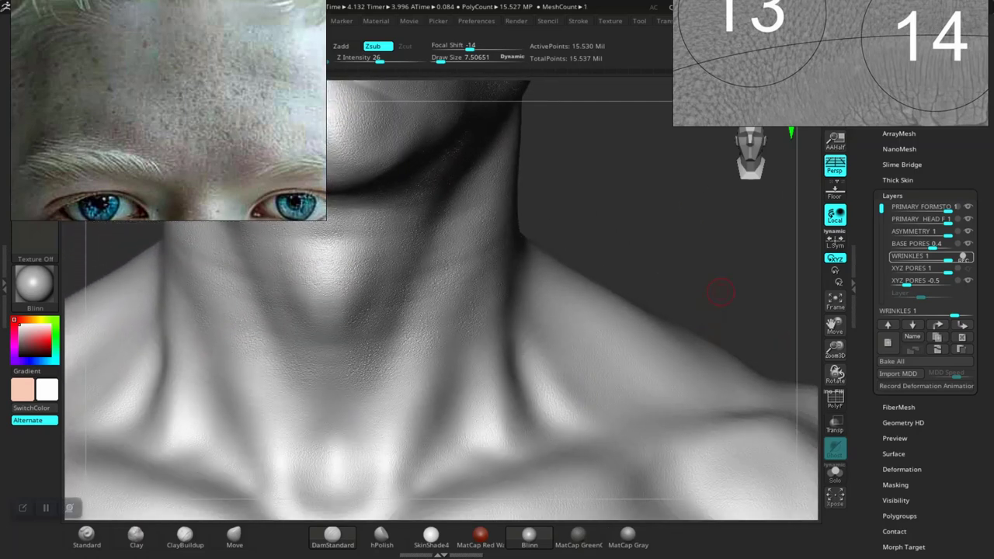
pyautogui.keyDown('ctrl'); pyautogui.moveTo(720, 292); pyautogui.dragTo(633, 210, button='right'); pyautogui.keyUp('ctrl')
pyautogui.keyDown('alt'); pyautogui.moveTo(594, 185); pyautogui.dragTo(666, 299); pyautogui.keyUp('alt')
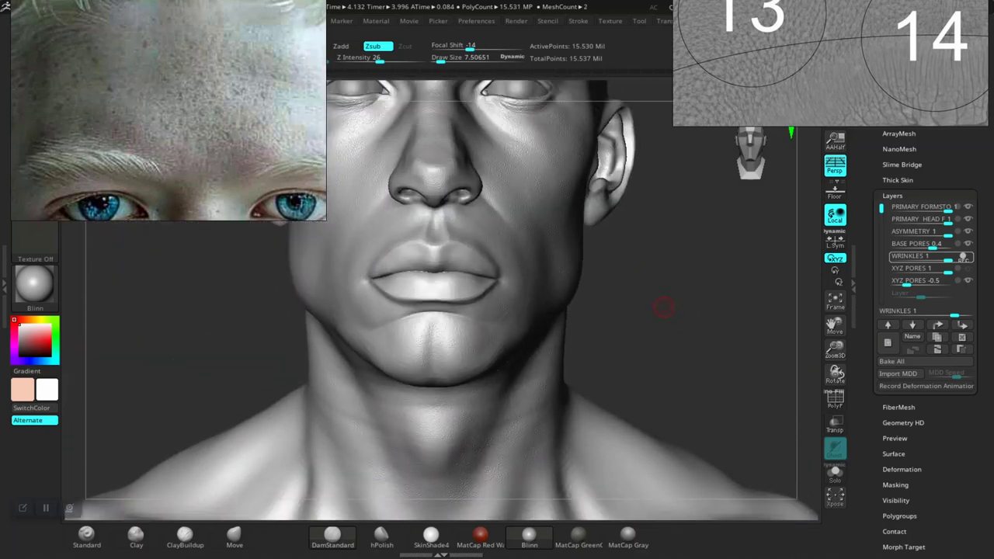
pyautogui.hotkey('ctrl', 's')
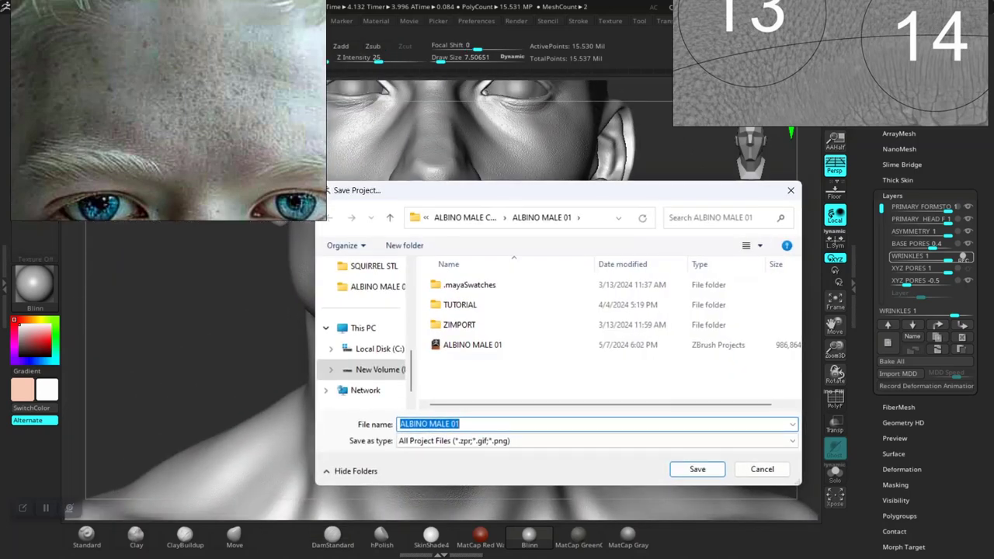
pyautogui.click(473, 345)
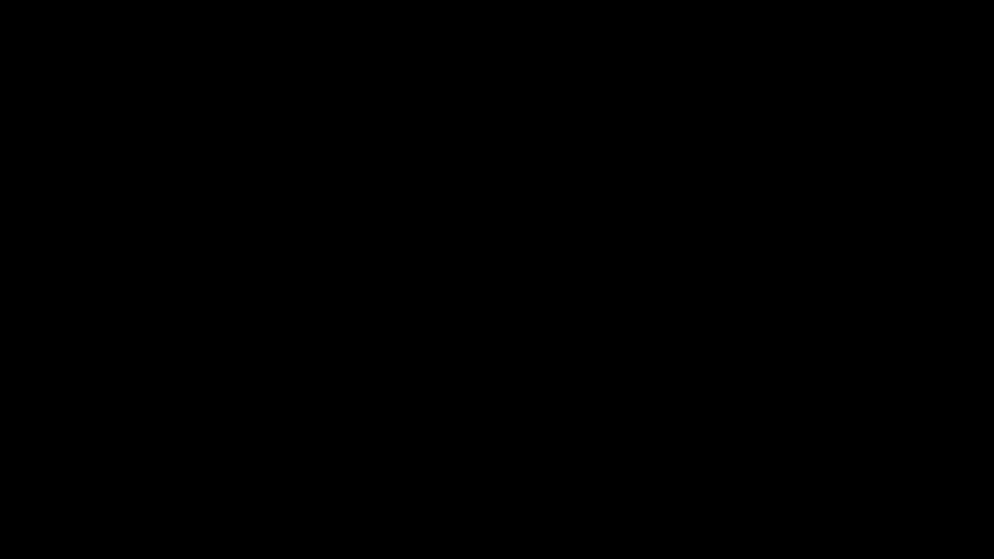